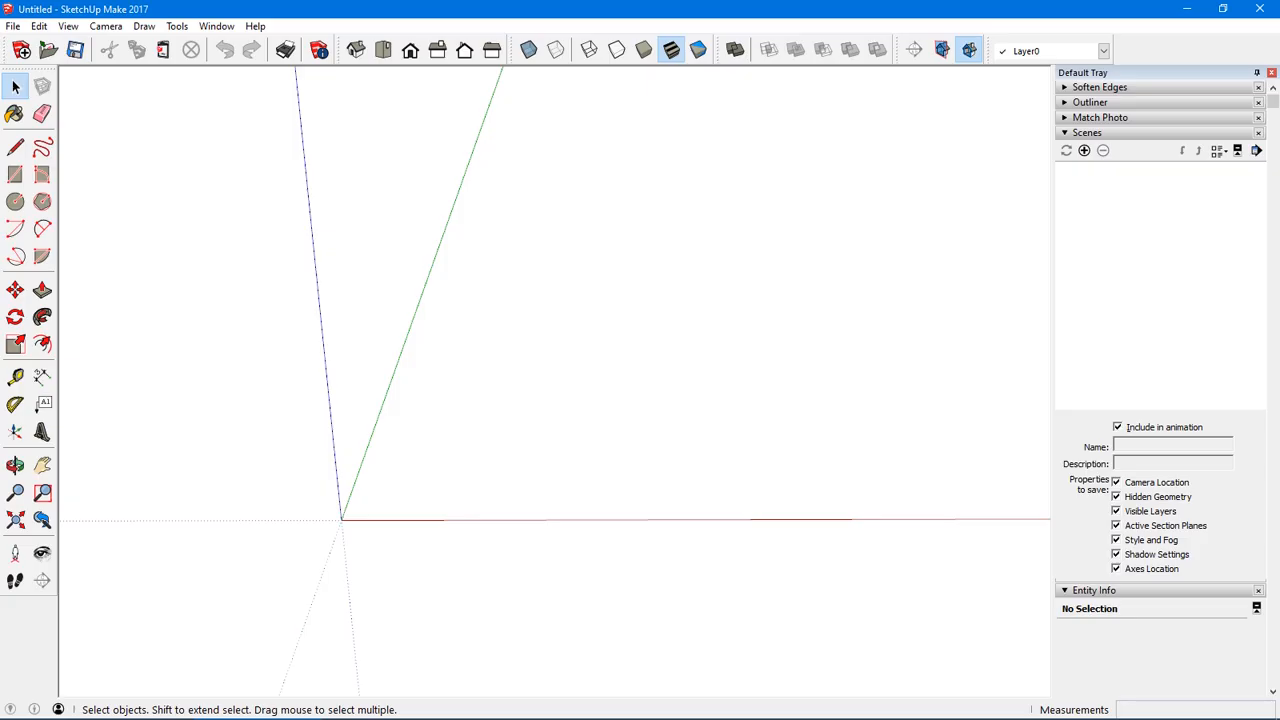
{"action": "middle_click_drag", "start_coordinate": [554, 380], "coordinate": [615, 391]}
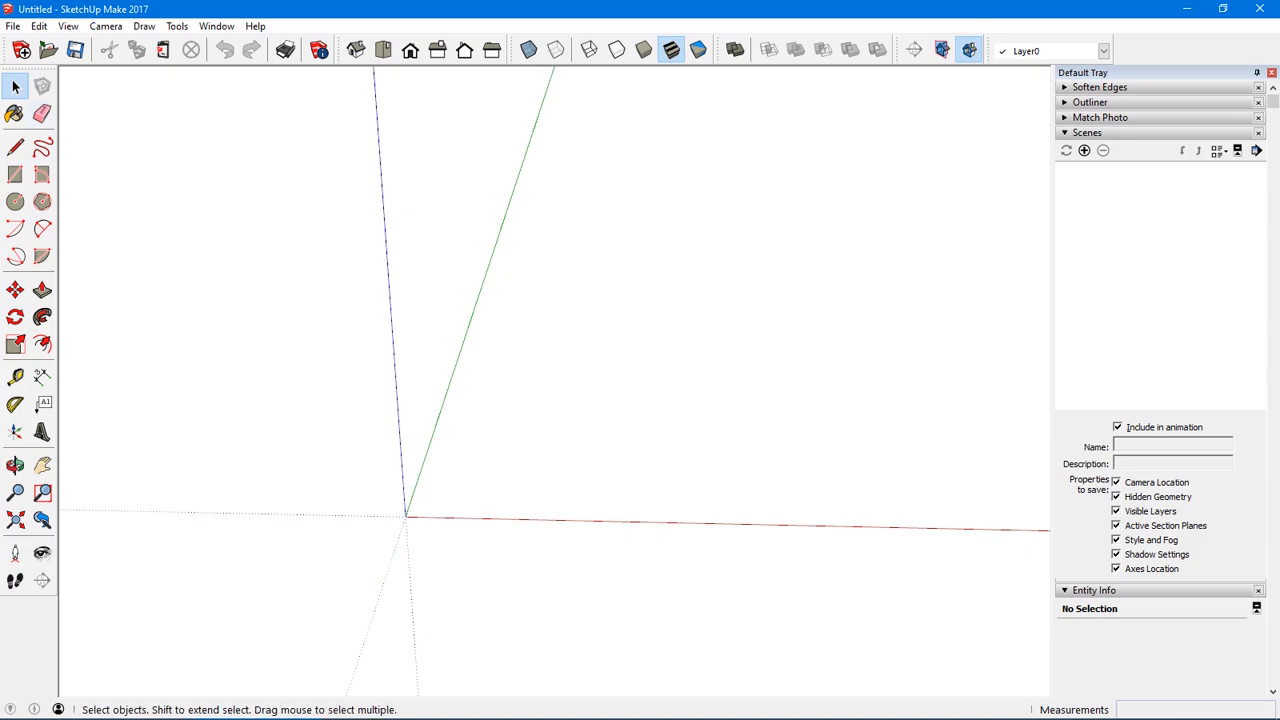
{"action": "key", "text": "c"}
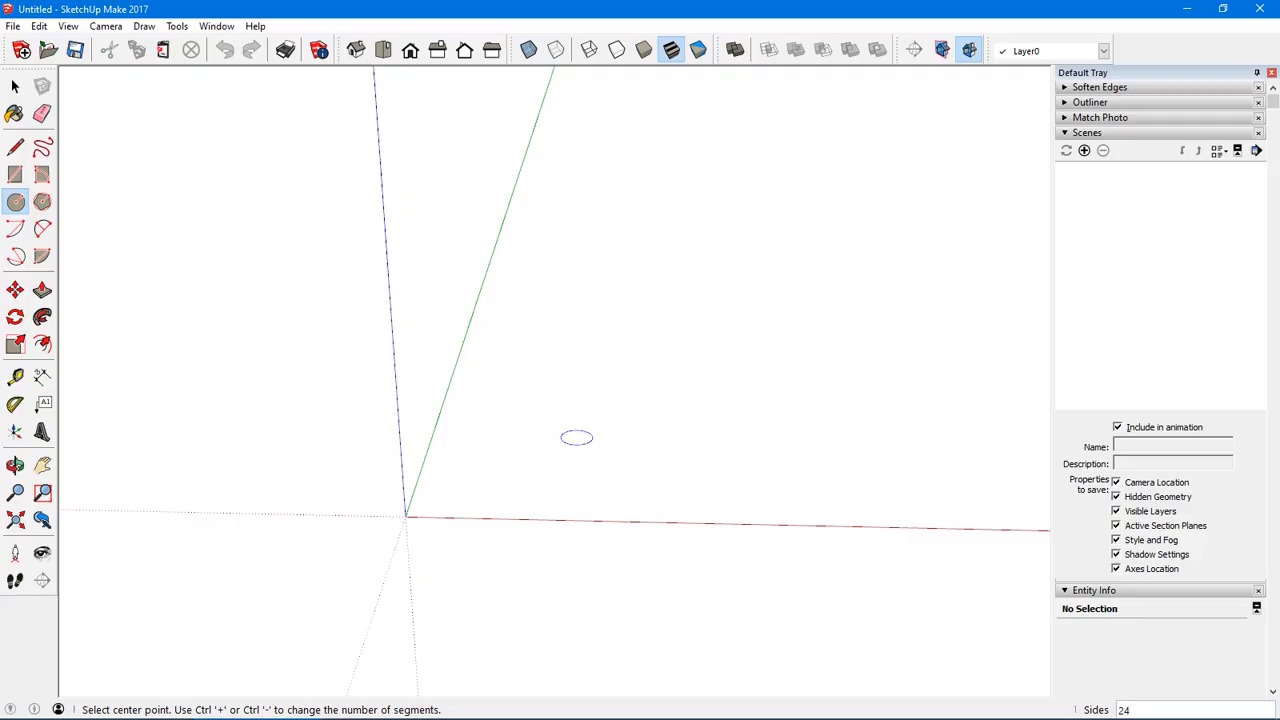
{"action": "left_click", "coordinate": [576, 437]}
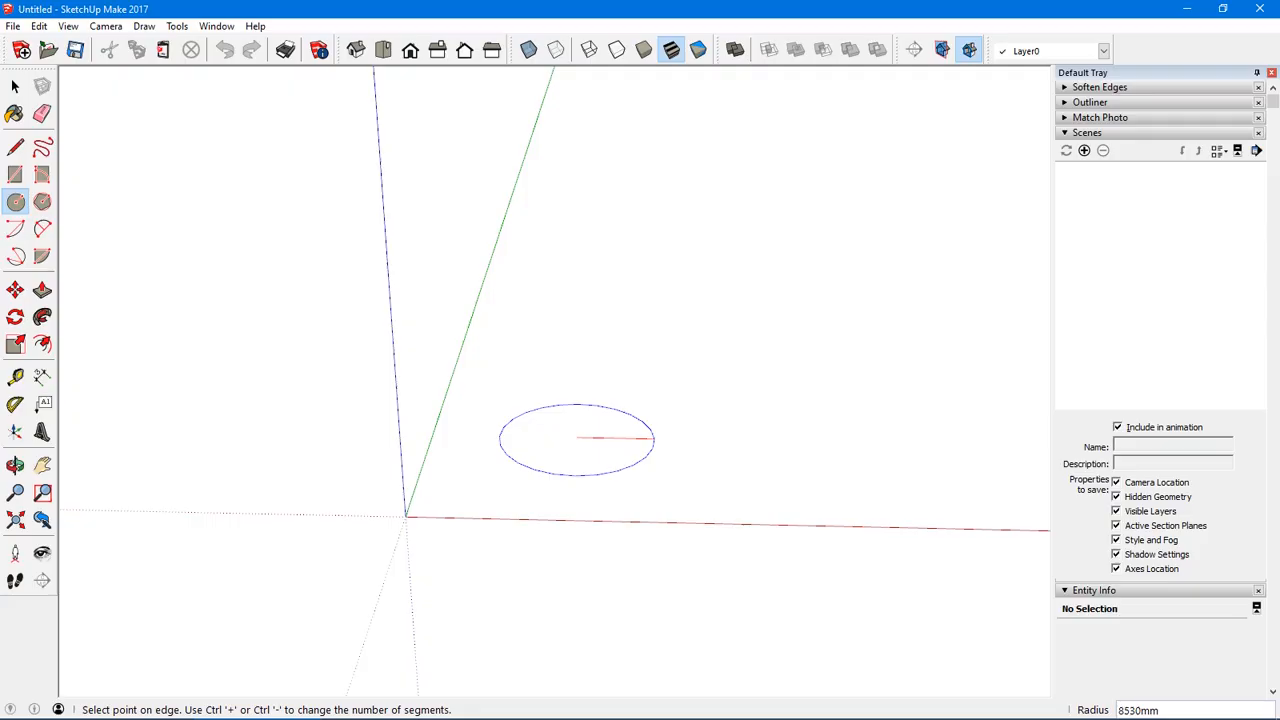
{"action": "key", "text": "Escape"}
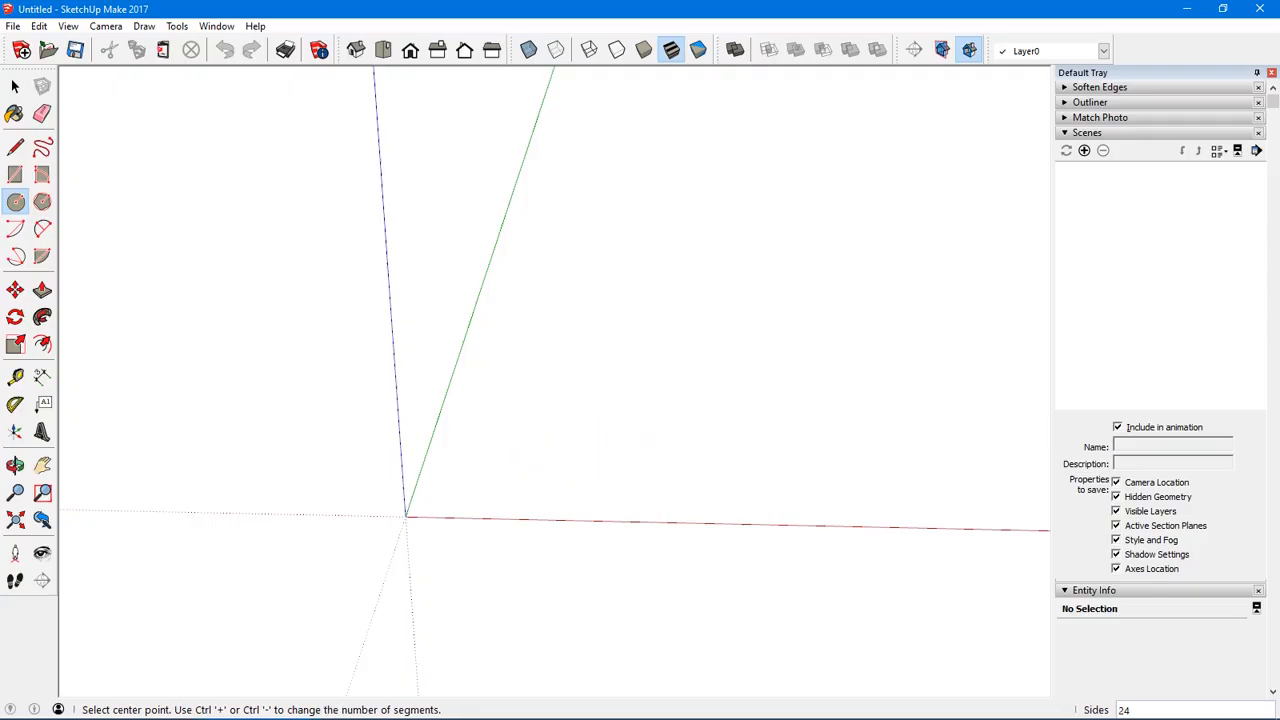
- Draw two guide lines from a shared corner, one about 21438 mm along the red axis and one along the green axis
{"action": "key", "text": "l"}
{"action": "left_click", "coordinate": [655, 405]}
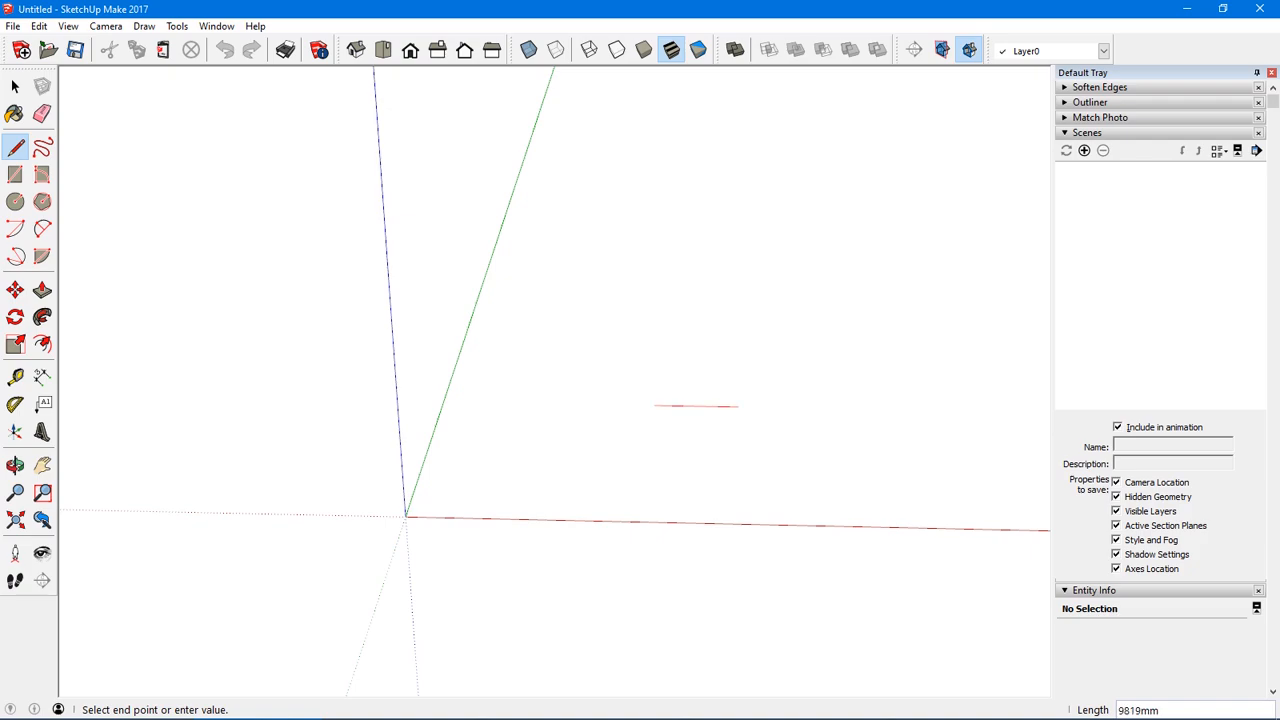
{"action": "left_click", "coordinate": [837, 407]}
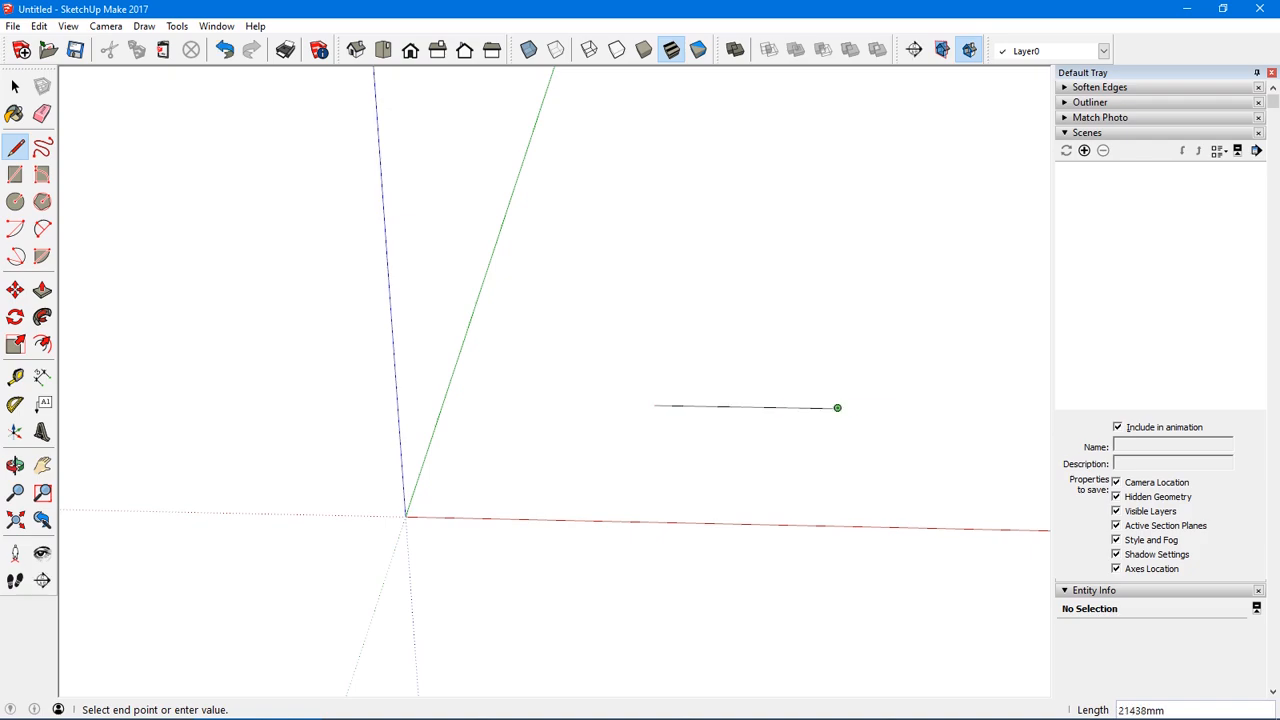
{"action": "key", "text": "Escape"}
{"action": "left_click", "coordinate": [654, 405]}
{"action": "middle_click_drag", "start_coordinate": [651, 492], "coordinate": [571, 451]}
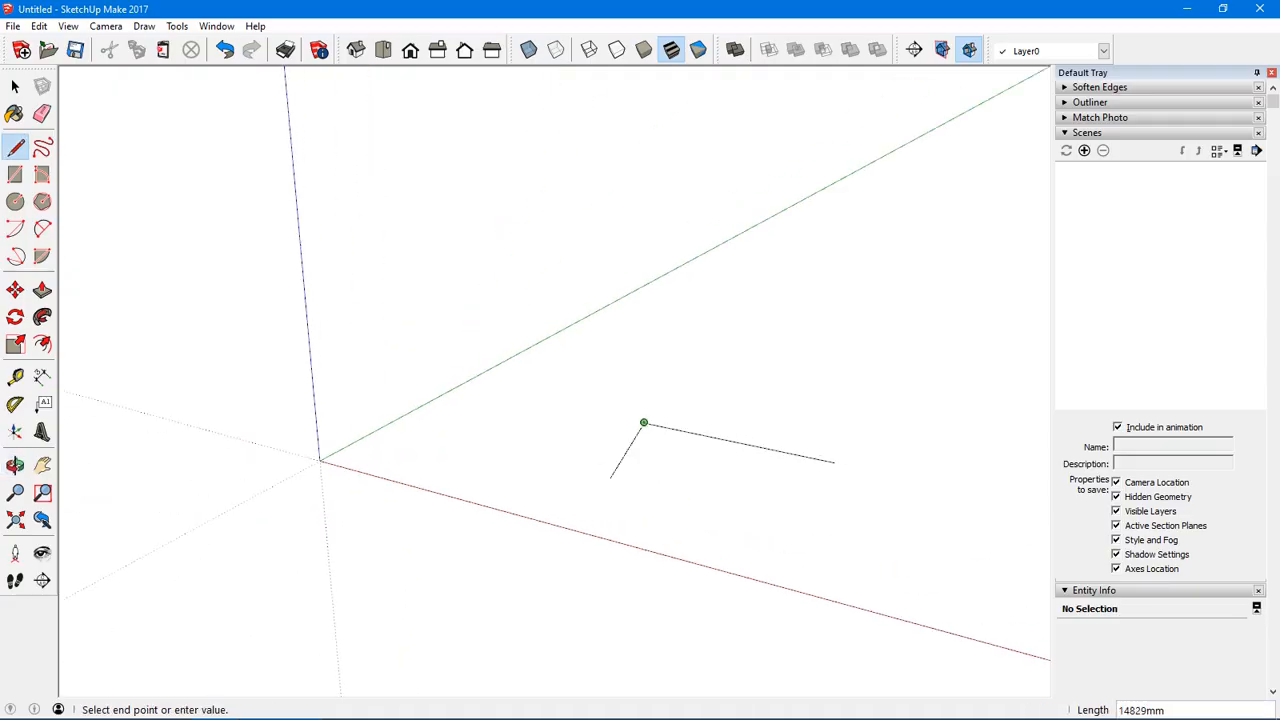
{"action": "left_click", "coordinate": [560, 490]}
{"action": "key", "text": "Escape"}
- Make a group of the two guide lines and lock it
{"action": "key", "text": "space"}
{"action": "left_click_drag", "start_coordinate": [552, 379], "coordinate": [836, 528]}
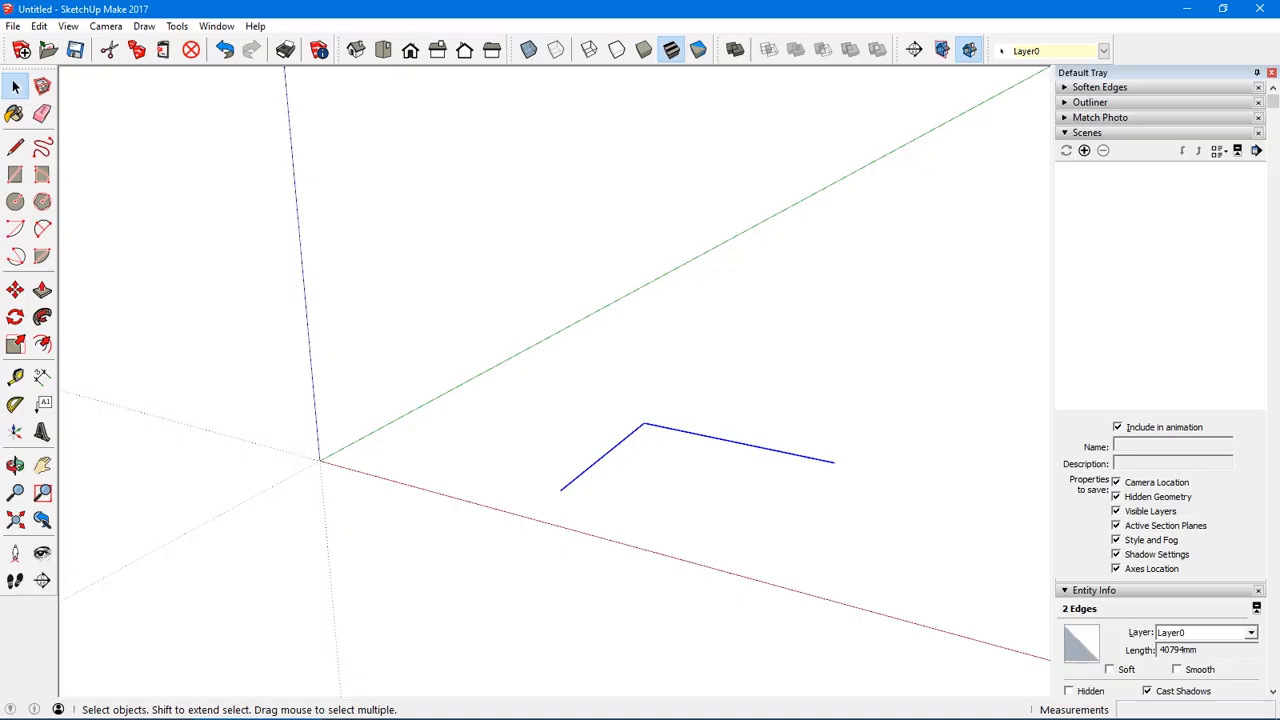
{"action": "right_click", "coordinate": [648, 425]}
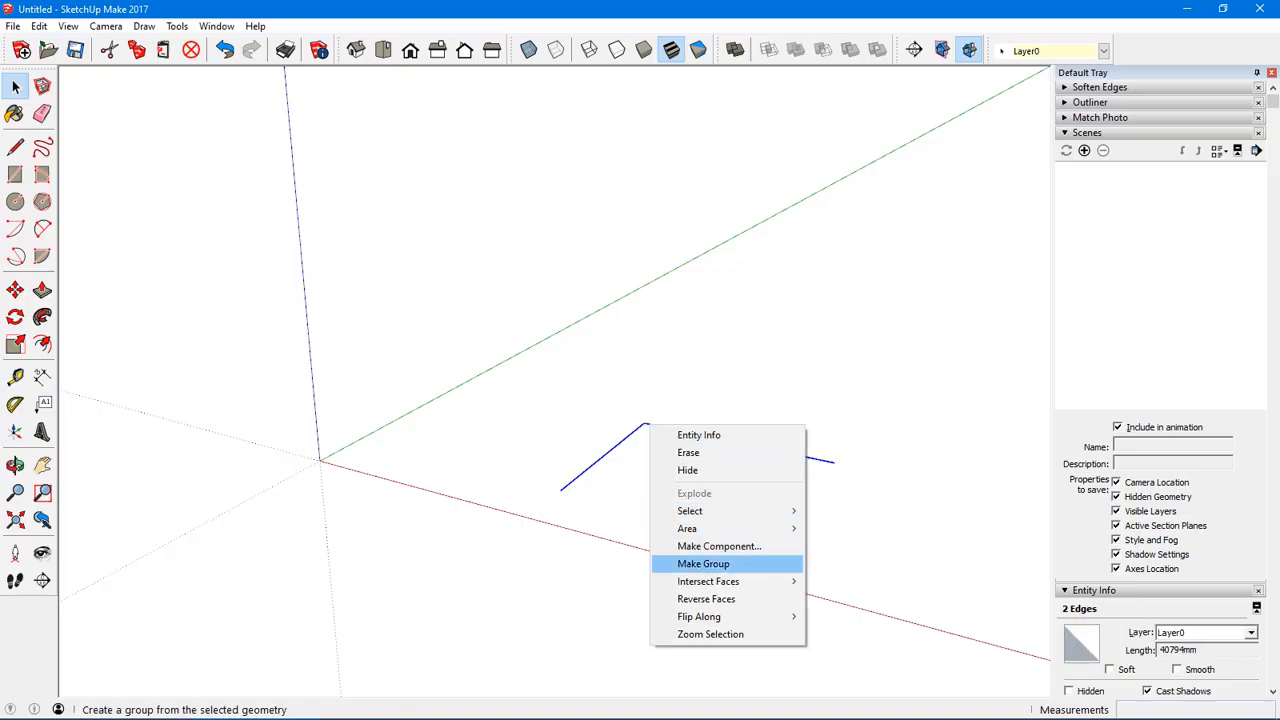
{"action": "left_click", "coordinate": [690, 564]}
{"action": "right_click", "coordinate": [664, 424]}
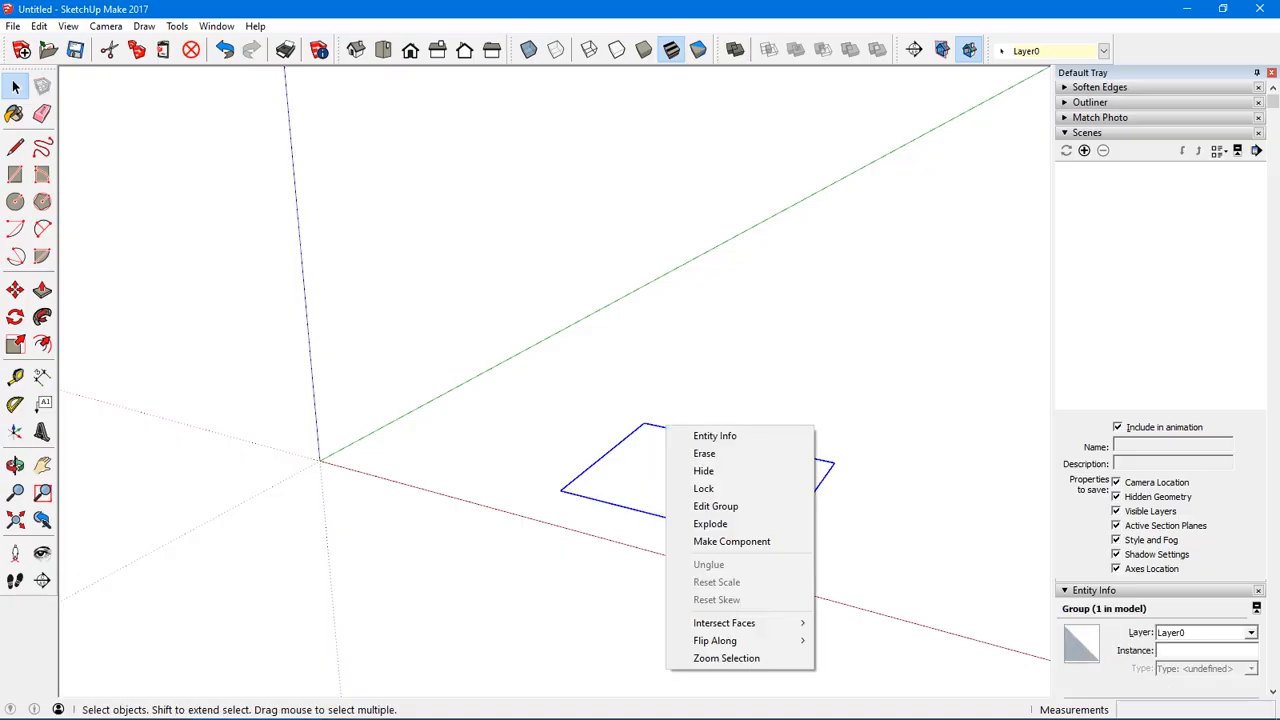
{"action": "left_click", "coordinate": [705, 489]}
{"action": "left_click", "coordinate": [705, 489]}
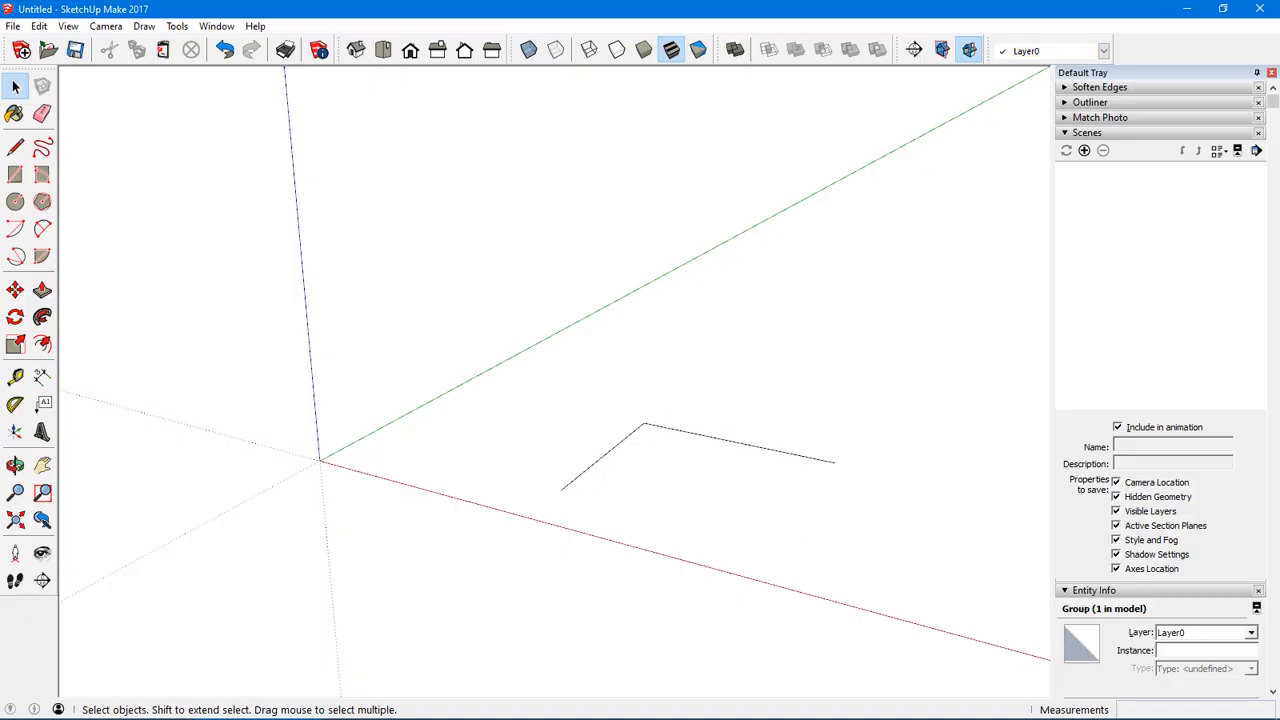
- Draw a circle centred on the guide lines' corner with a radius of 200 mm and 100 segments
{"action": "scroll", "coordinate": [676, 427], "scroll_direction": "up", "scroll_amount": 6}
{"action": "middle_click_drag", "start_coordinate": [676, 427], "coordinate": [640, 425]}
{"action": "key", "text": "c"}
{"action": "left_click", "coordinate": [604, 416]}
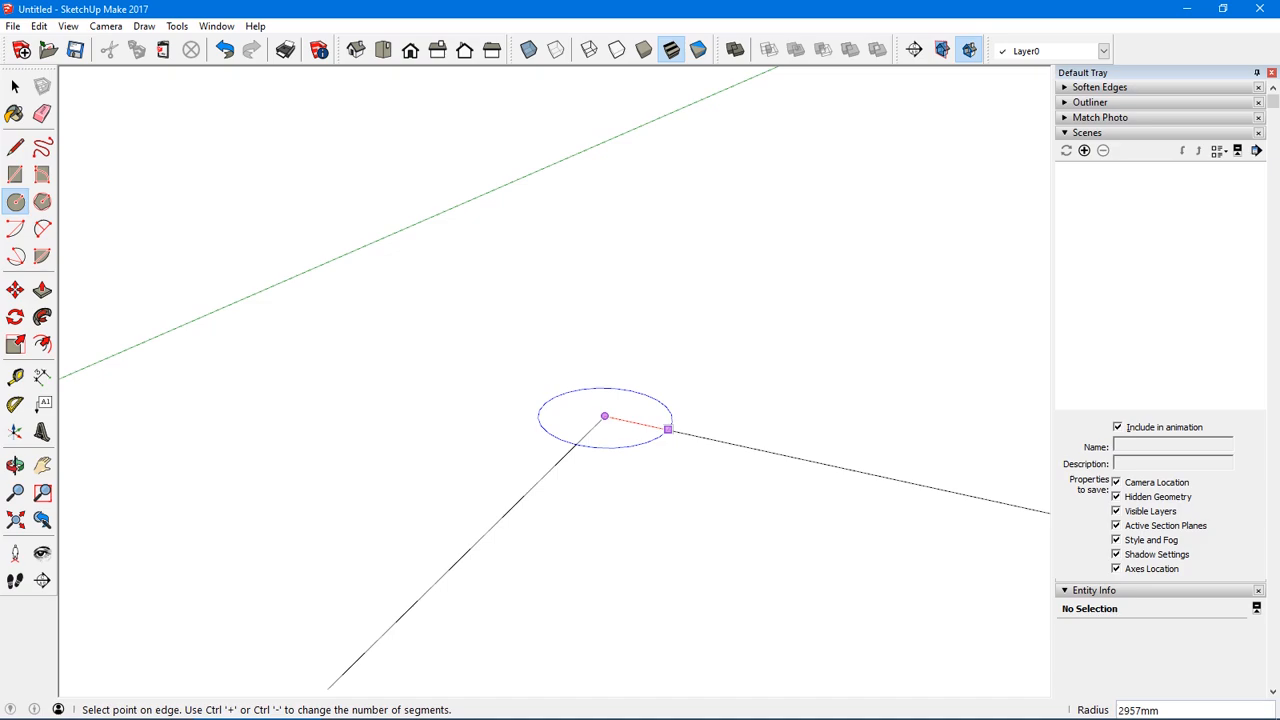
{"action": "type", "text": "200"}
{"action": "key", "text": "Return"}
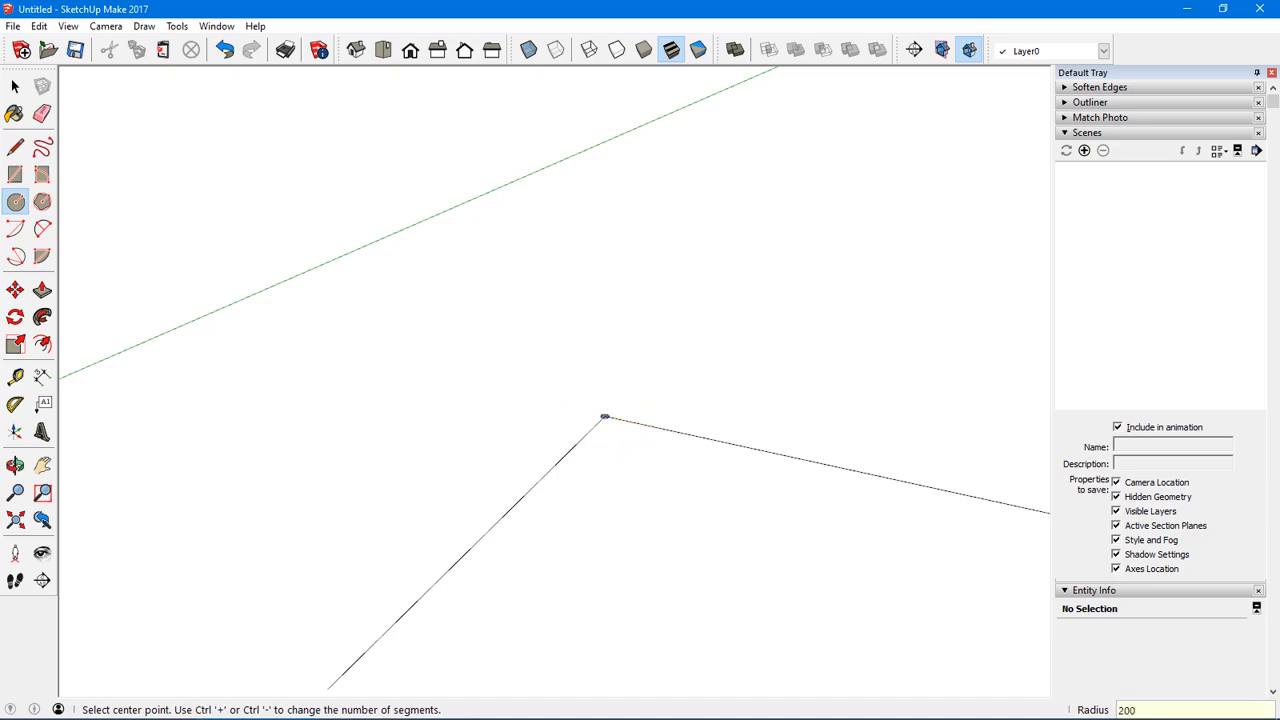
{"action": "type", "text": "100"}
{"action": "key", "text": "Return"}
- Delete the circle's face, keeping only its outline
{"action": "scroll", "coordinate": [600, 410], "scroll_direction": "up", "scroll_amount": 1}
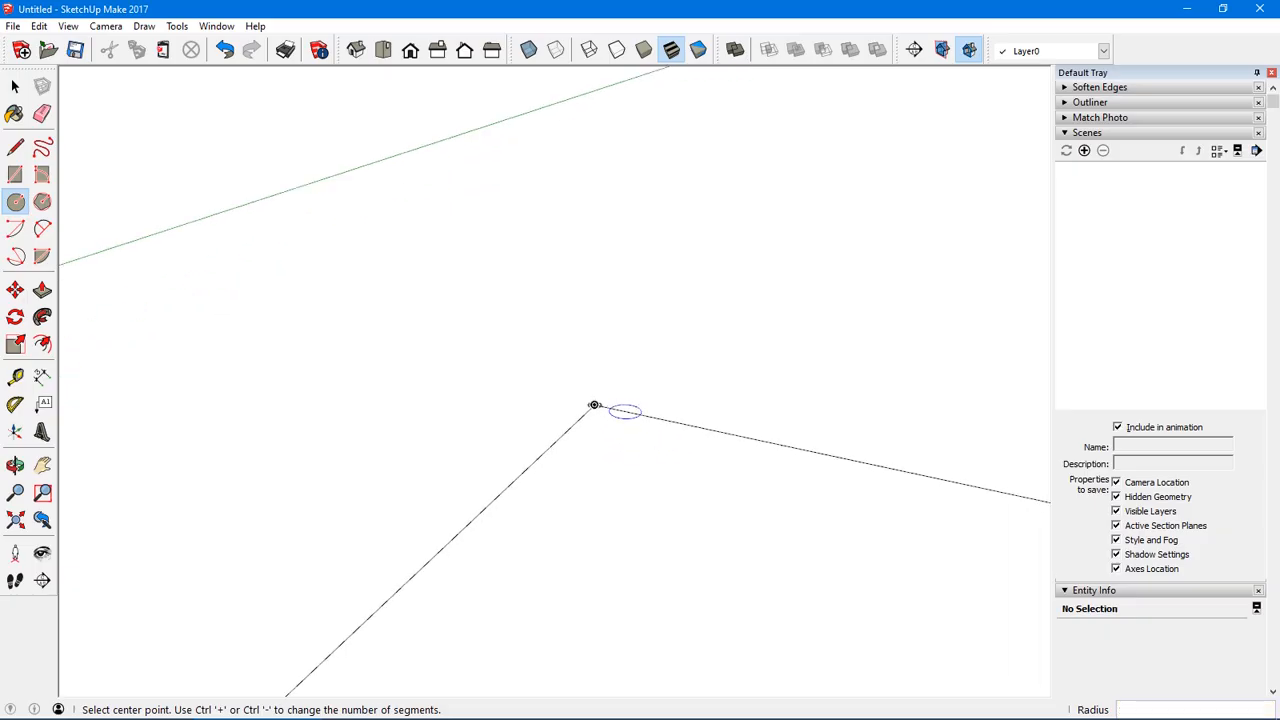
{"action": "scroll", "coordinate": [594, 405], "scroll_direction": "up", "scroll_amount": 8}
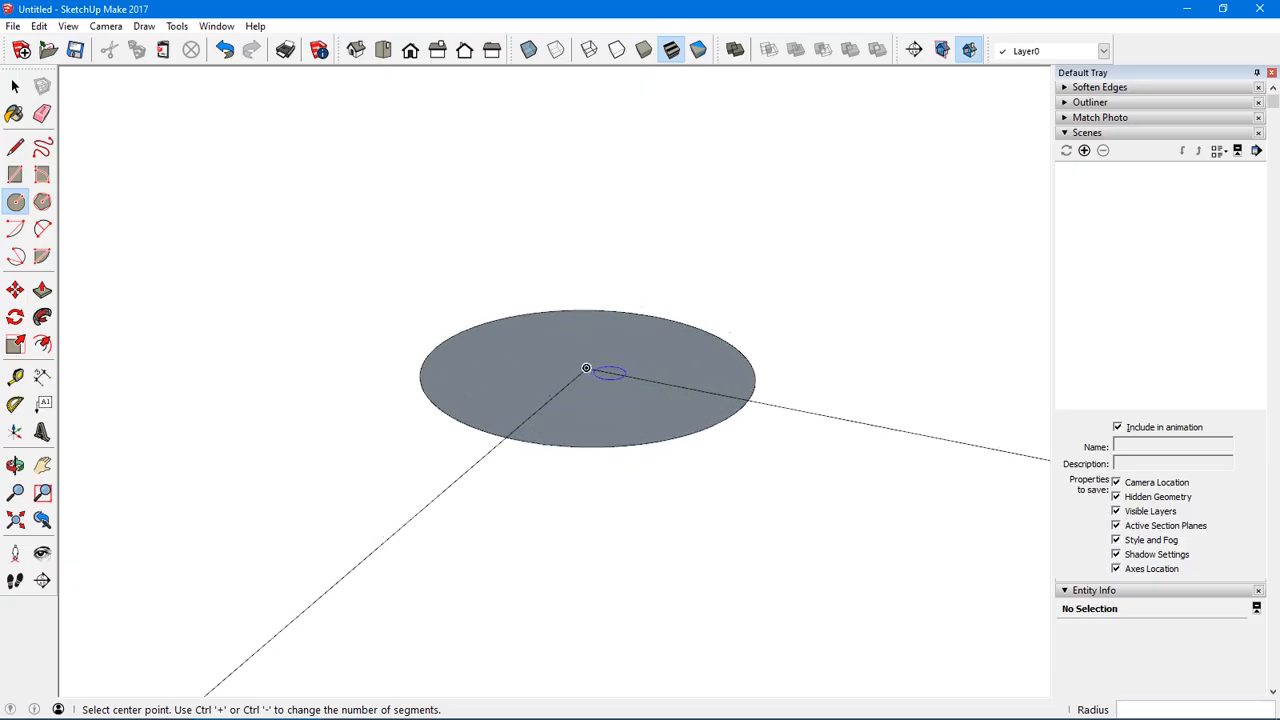
{"action": "scroll", "coordinate": [604, 373], "scroll_direction": "up", "scroll_amount": 4}
{"action": "middle_click_drag", "start_coordinate": [606, 356], "coordinate": [629, 399]}
{"action": "scroll", "coordinate": [621, 406], "scroll_direction": "down", "scroll_amount": 3}
{"action": "key", "text": "space"}
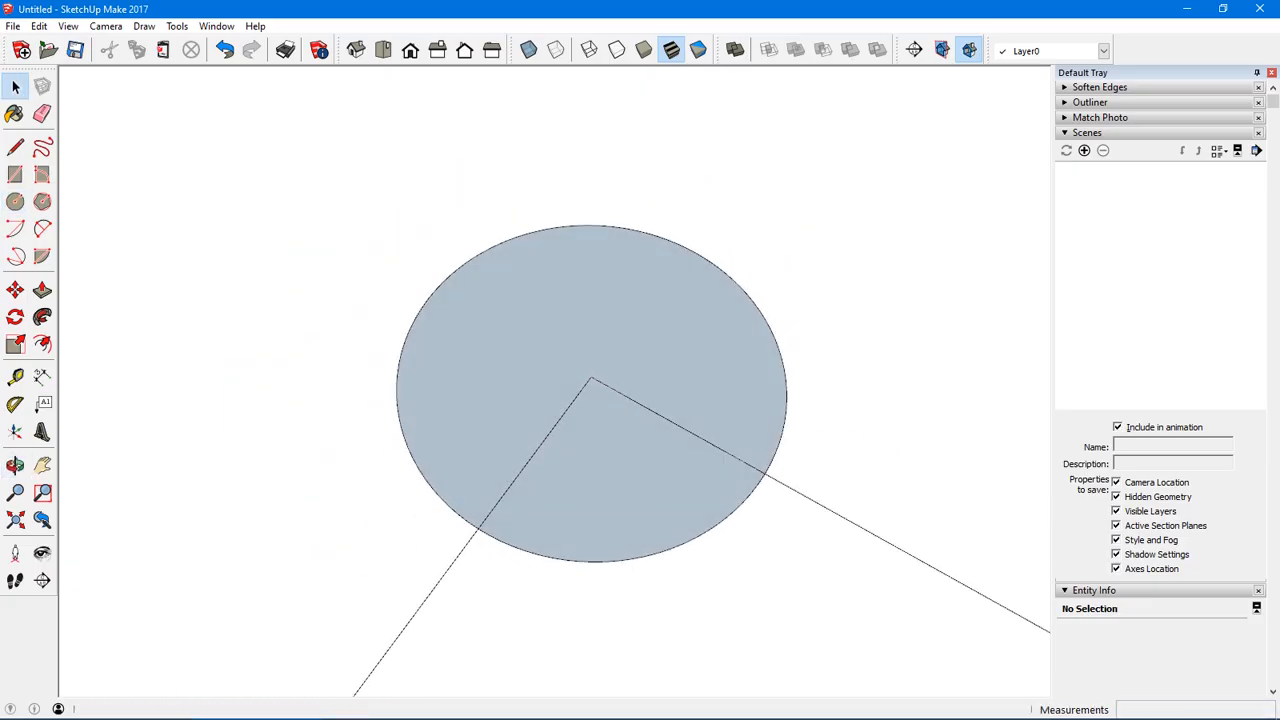
{"action": "left_click", "coordinate": [629, 399]}
{"action": "key", "text": "Delete"}
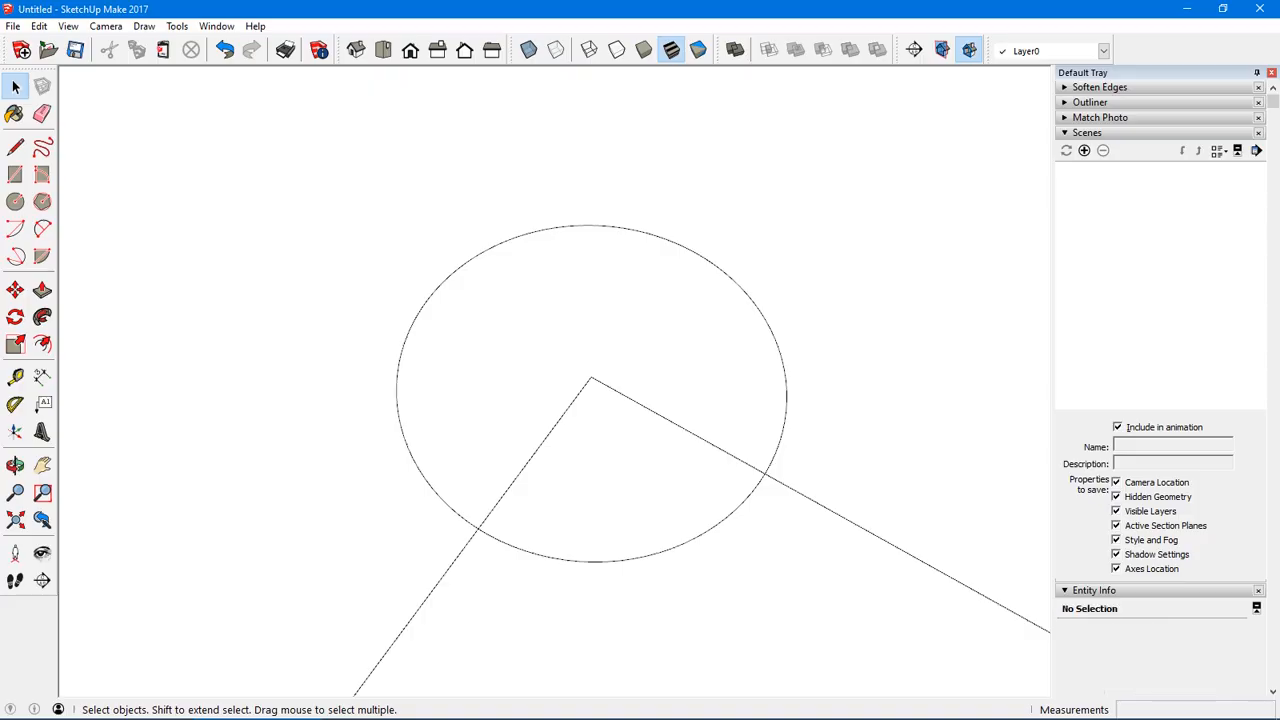
- Explode the circle's curve into separate edges and clear the selection
{"action": "left_click", "coordinate": [449, 277]}
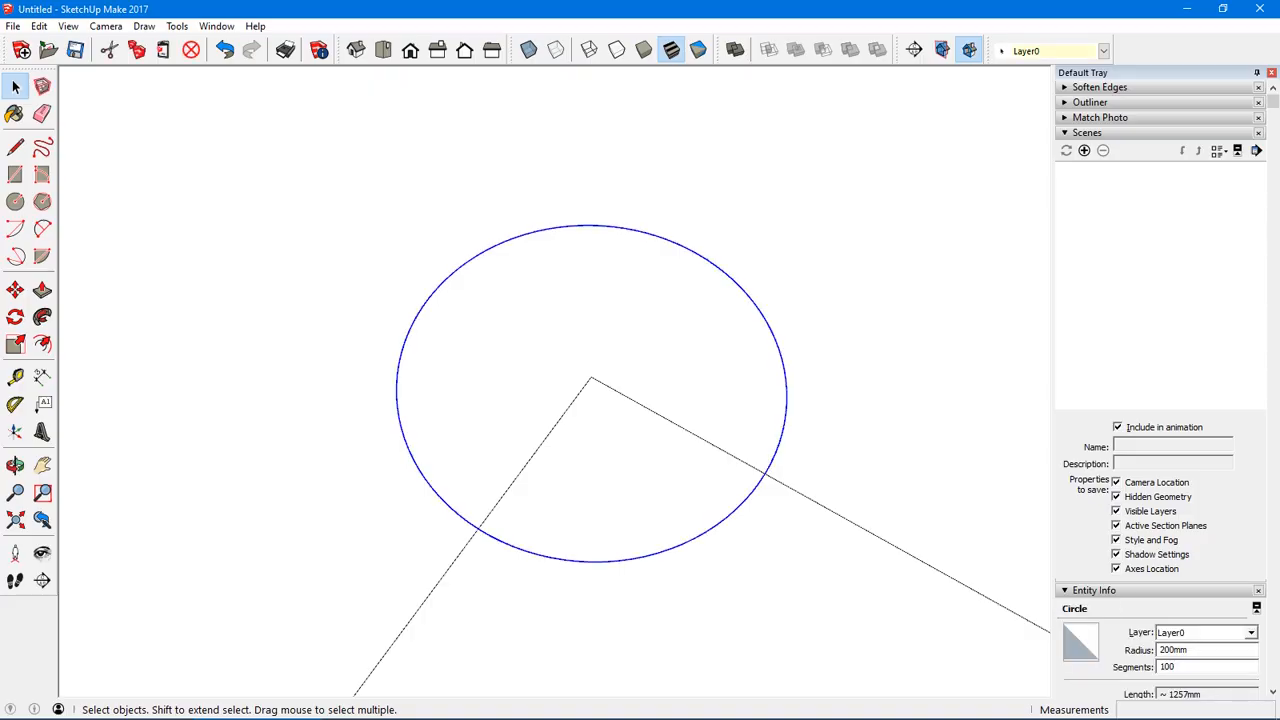
{"action": "right_click", "coordinate": [633, 376]}
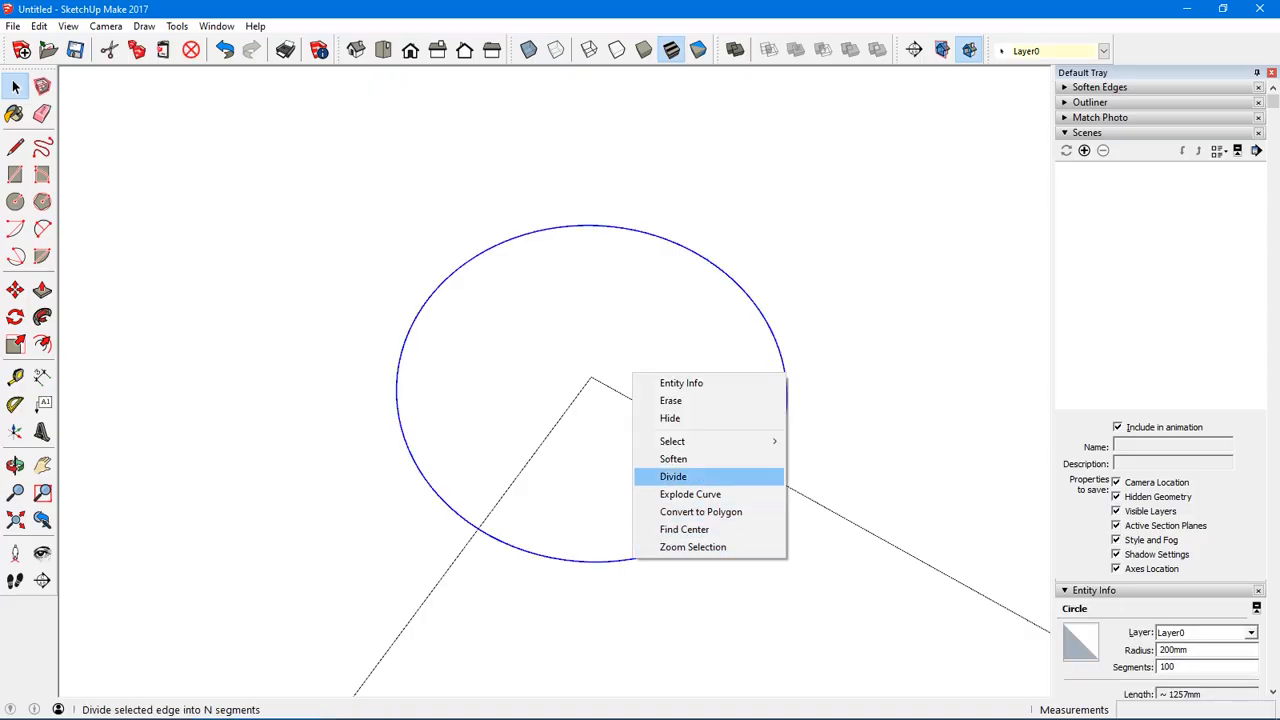
{"action": "left_click", "coordinate": [690, 494]}
{"action": "middle_click_drag", "start_coordinate": [690, 494], "coordinate": [435, 440]}
{"action": "key", "text": "ctrl+t"}
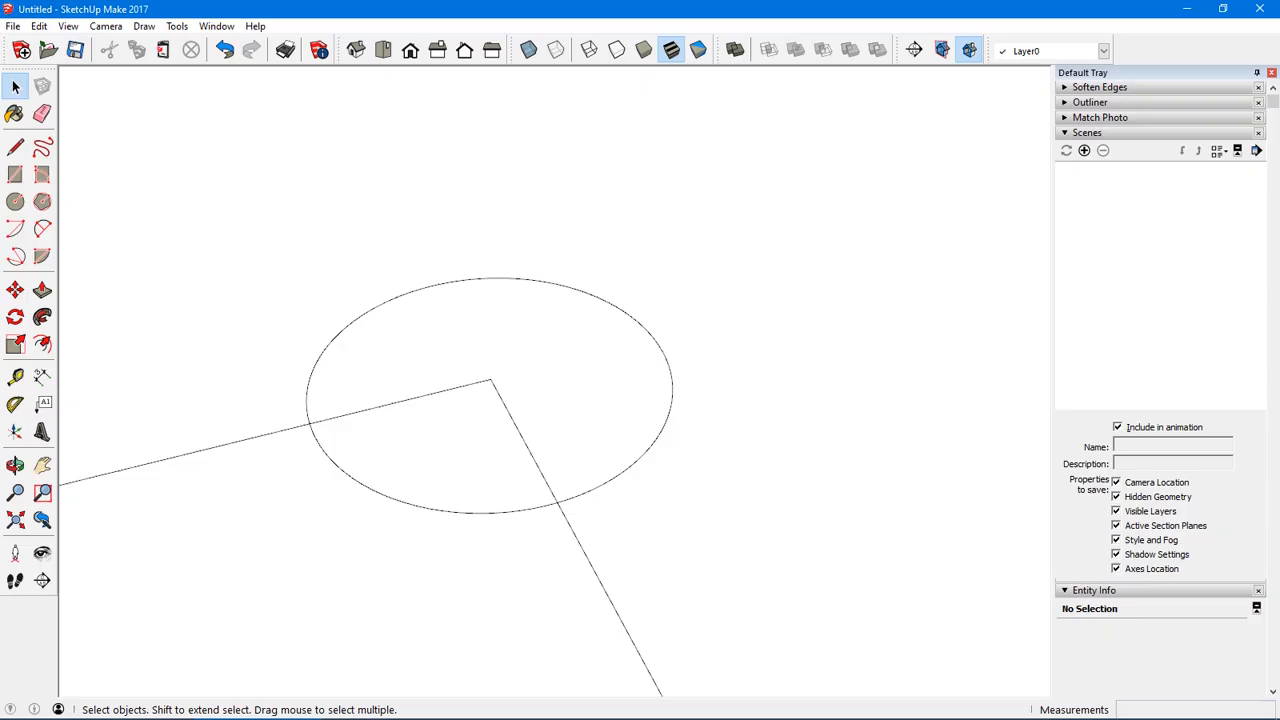
- Delete all the circle's edges except the single segment that starts at the red-axis guide line
{"action": "left_click", "coordinate": [574, 497]}
{"action": "scroll", "coordinate": [574, 496], "scroll_direction": "up", "scroll_amount": 3}
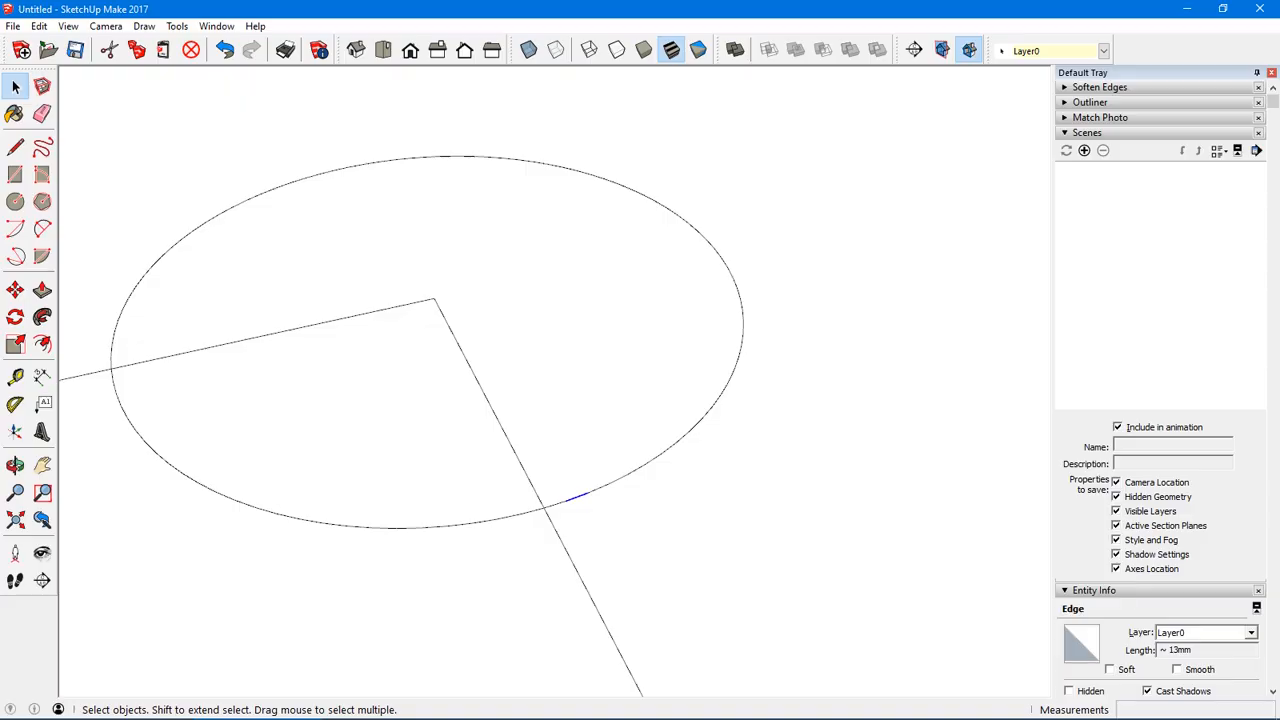
{"action": "triple_click", "coordinate": [574, 497]}
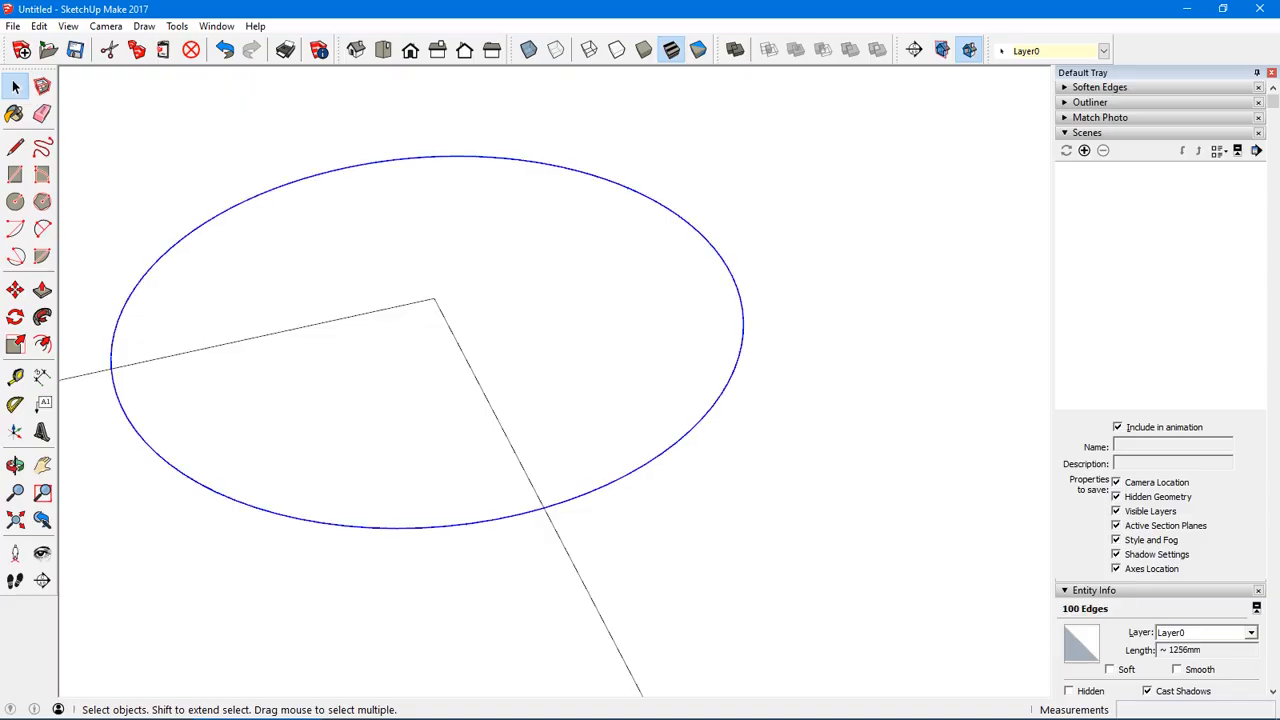
{"action": "middle_click_drag", "start_coordinate": [574, 497], "coordinate": [530, 426]}
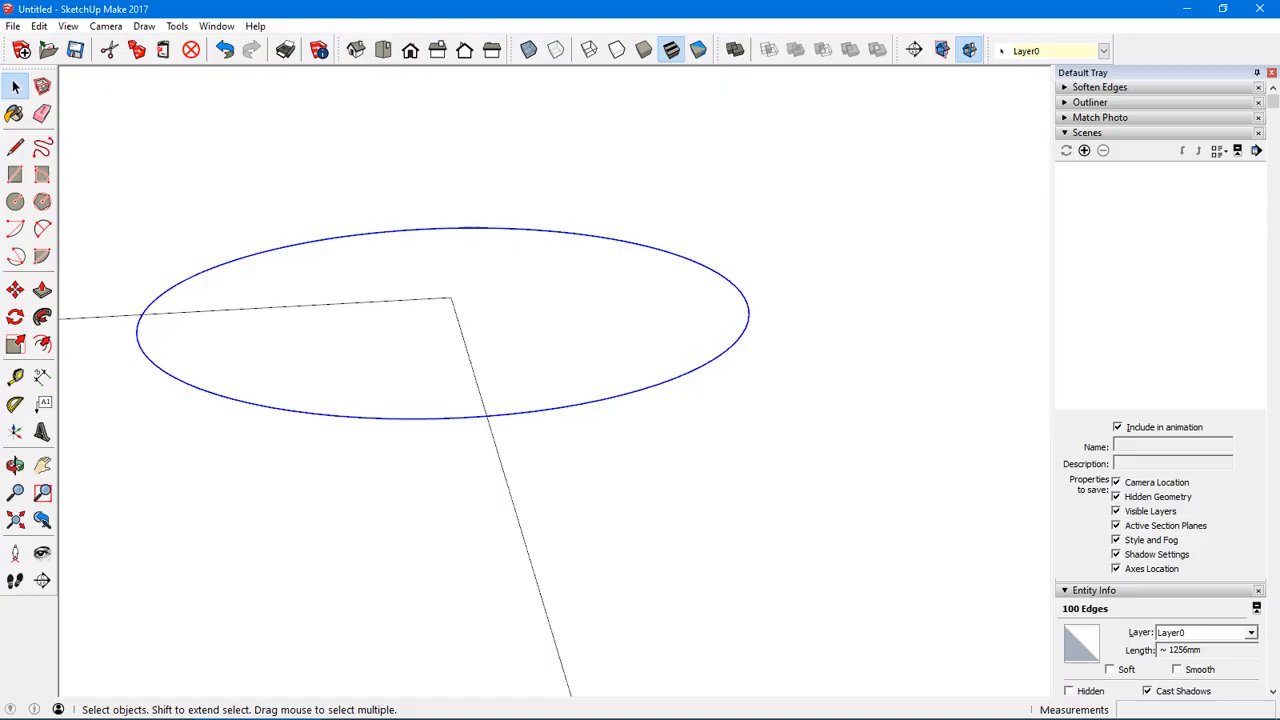
{"action": "left_click", "coordinate": [500, 415], "text": "shift"}
{"action": "middle_click_drag", "start_coordinate": [500, 415], "coordinate": [509, 419]}
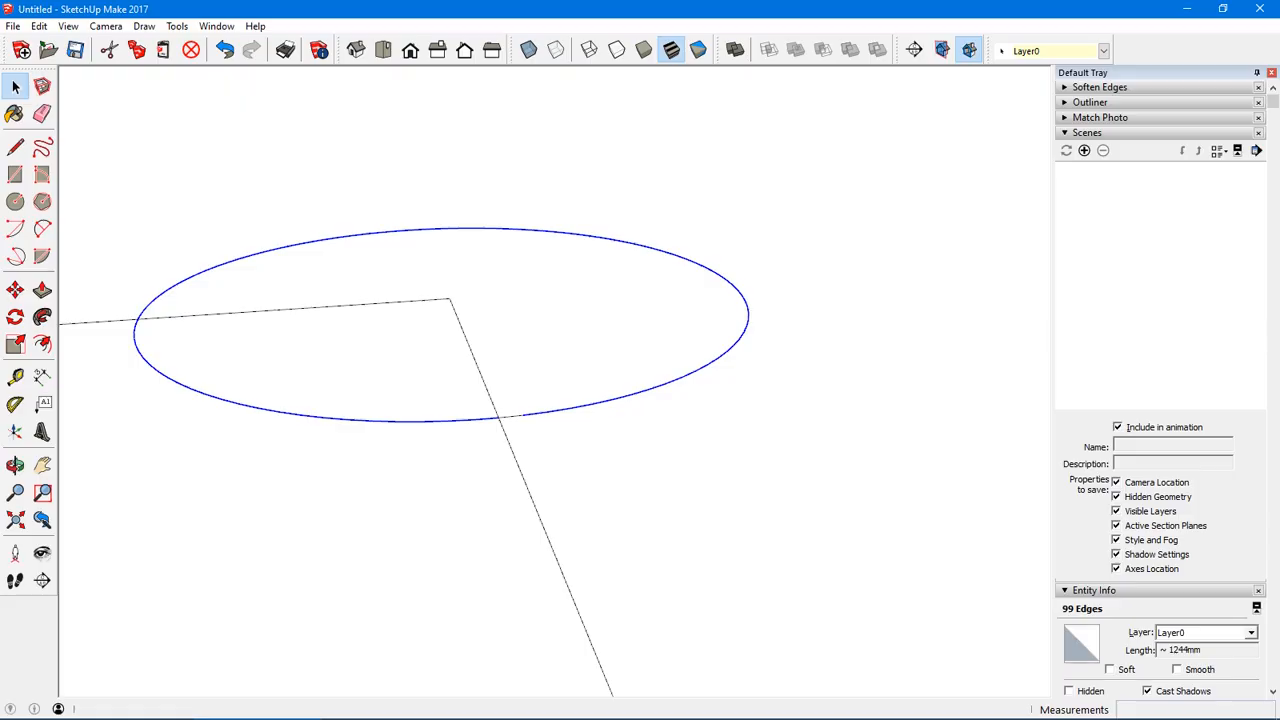
{"action": "key", "text": "Delete"}
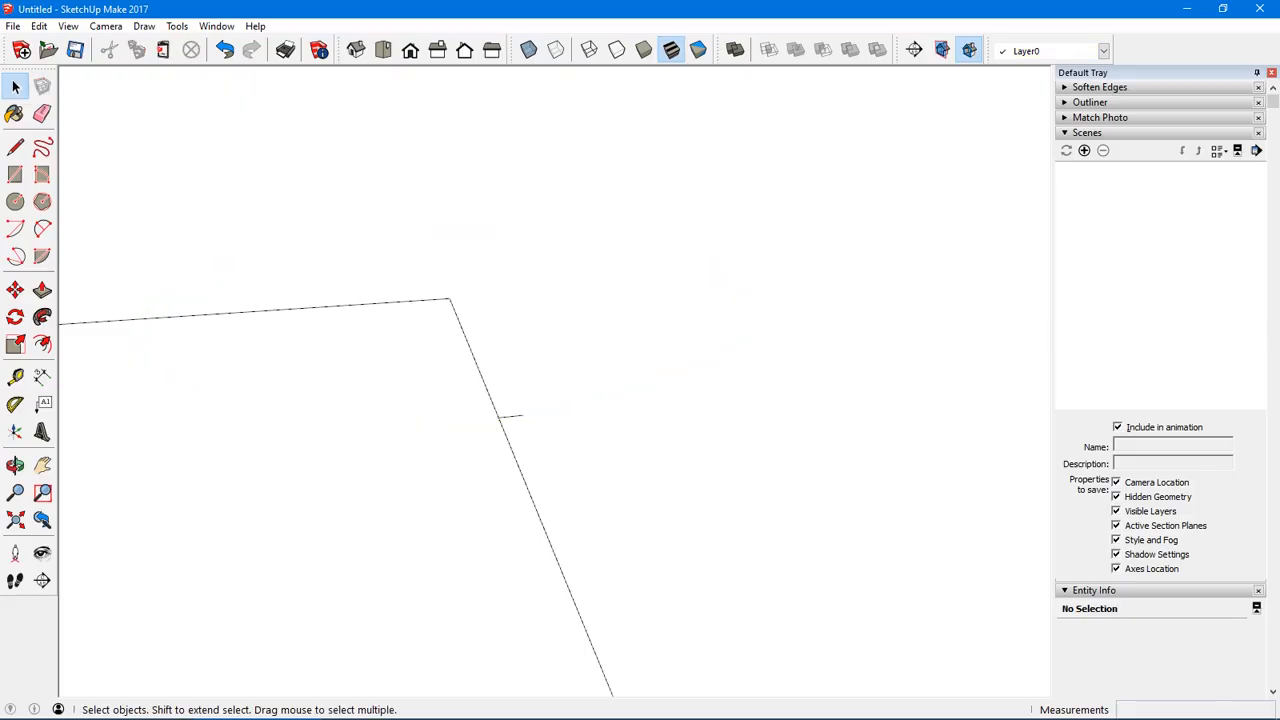
- Move the free endpoint of the remaining segment 10 mm up along the blue axis
{"action": "scroll", "coordinate": [500, 416], "scroll_direction": "up", "scroll_amount": 2}
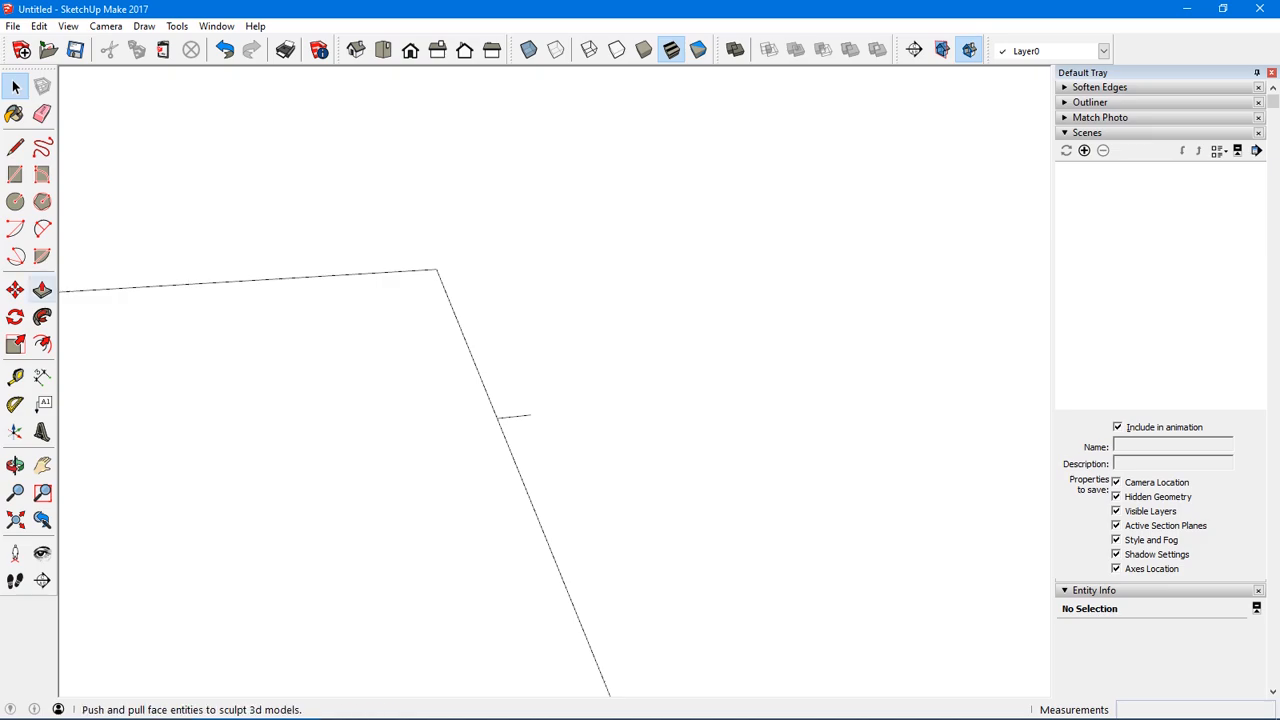
{"action": "left_click", "coordinate": [15, 289]}
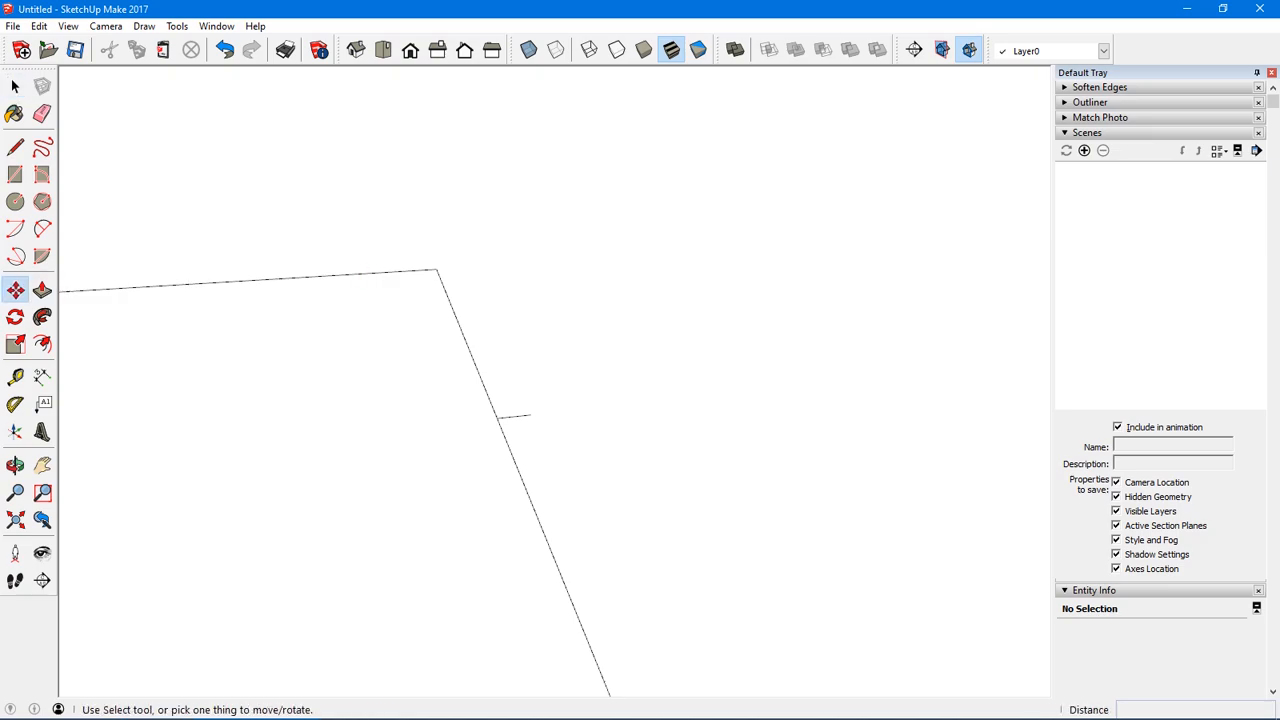
{"action": "left_click", "coordinate": [530, 414]}
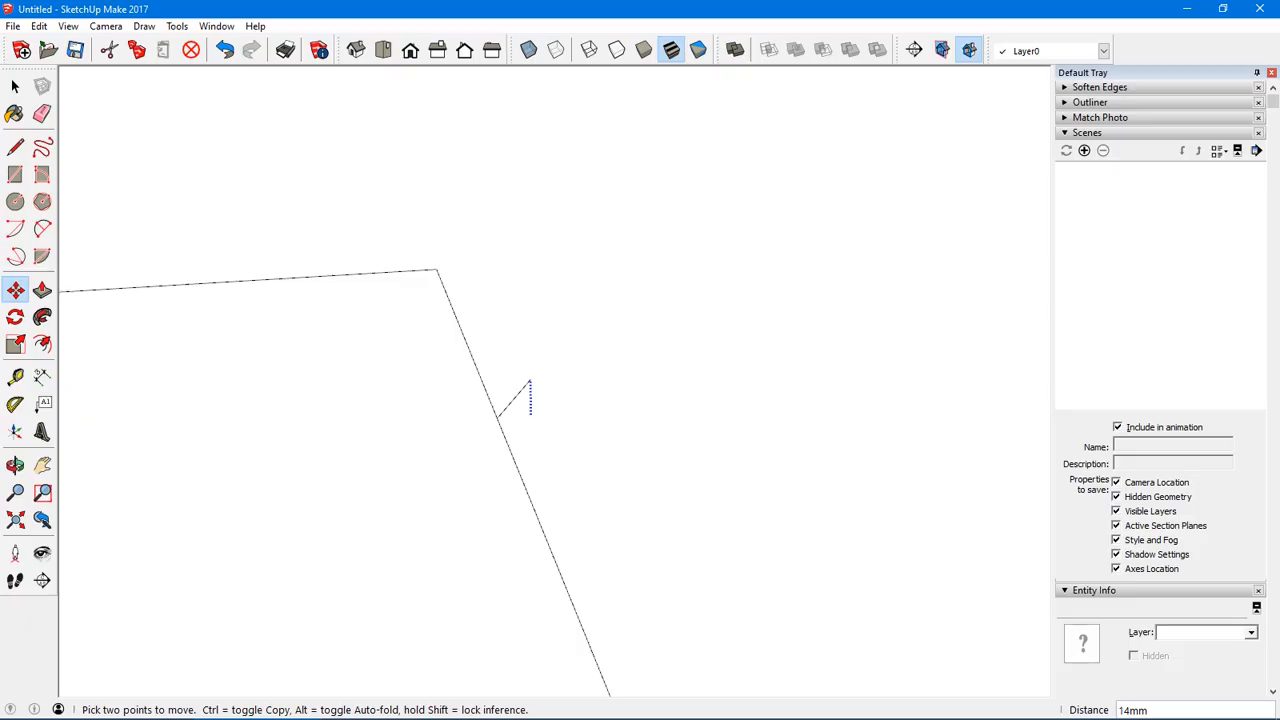
{"action": "type", "text": "10"}
{"action": "key", "text": "Return"}
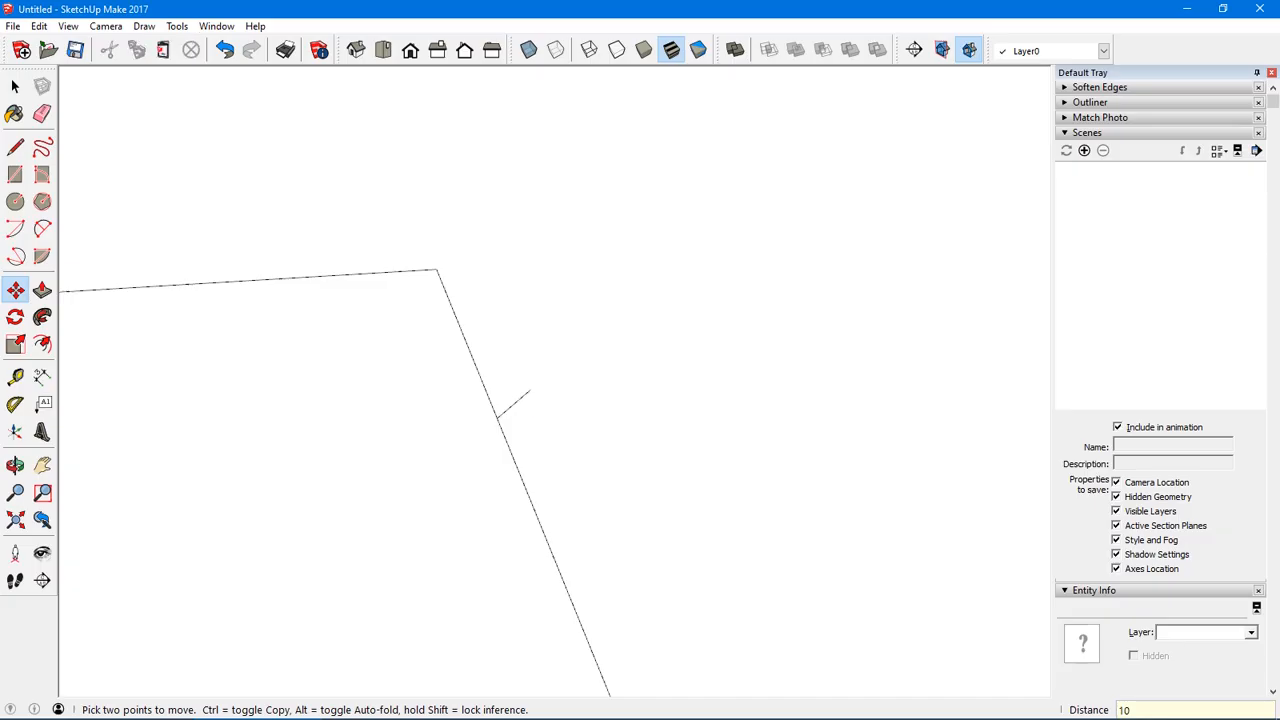
- Rotate a copy of the sloped segment by 3.6 degrees about the guide lines' corner, from its lower endpoint to its upper endpoint
{"action": "key", "text": "space"}
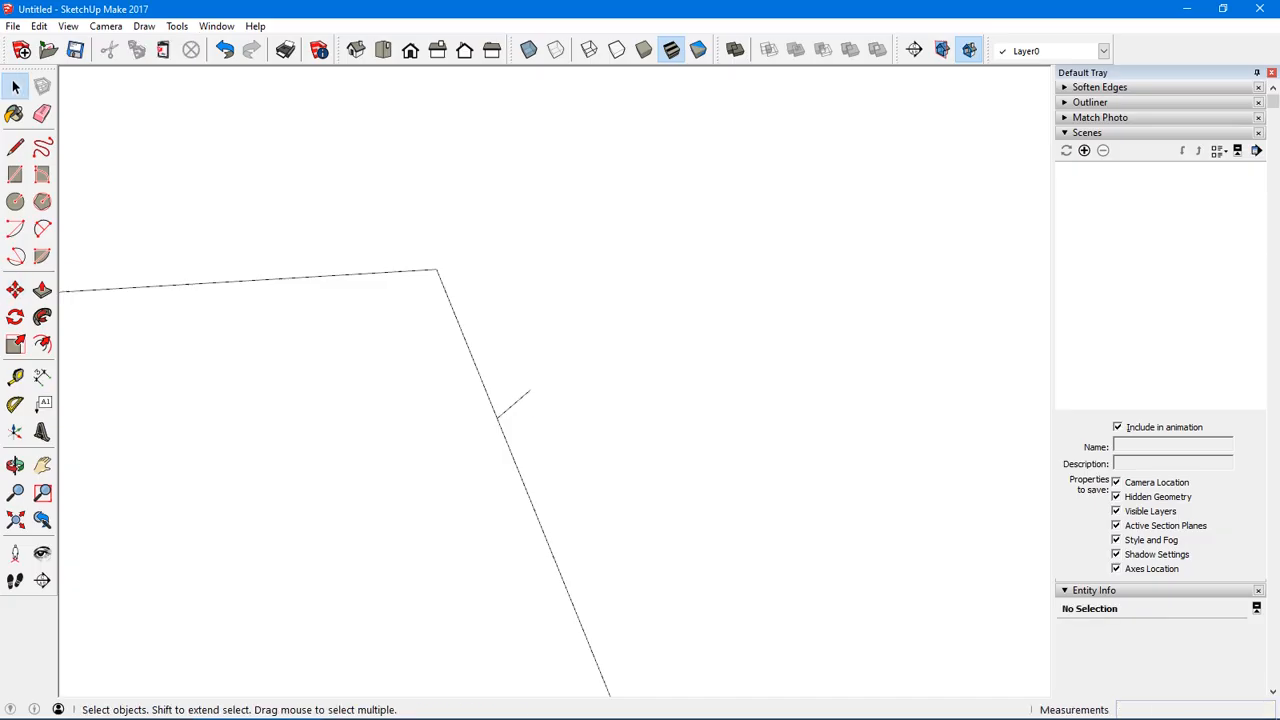
{"action": "left_click", "coordinate": [514, 404]}
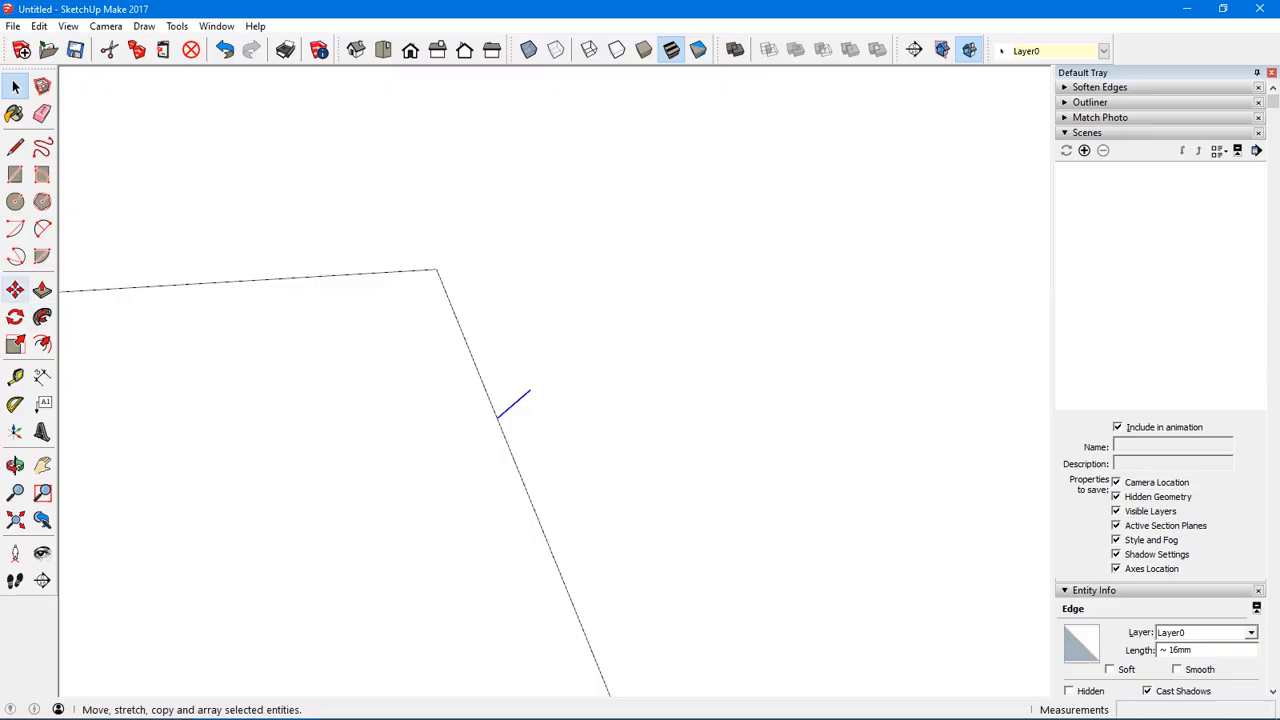
{"action": "left_click", "coordinate": [15, 317]}
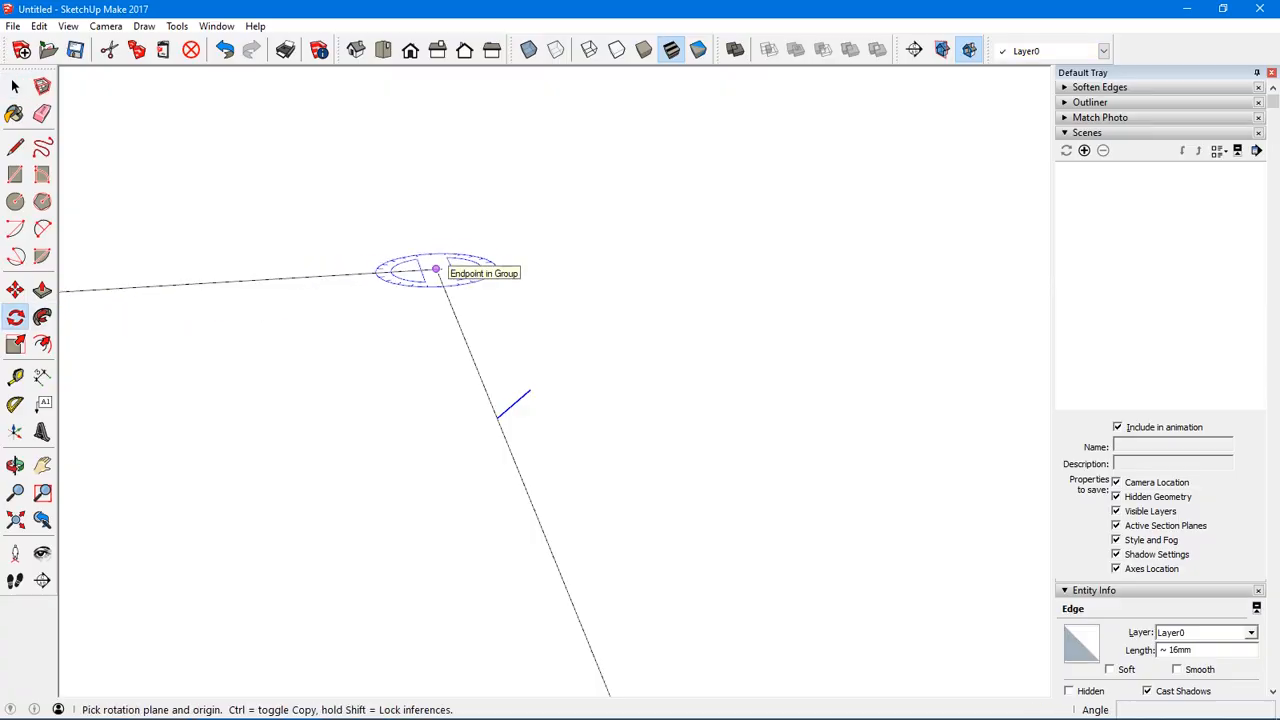
{"action": "left_click_drag", "start_coordinate": [436, 269], "coordinate": [497, 419]}
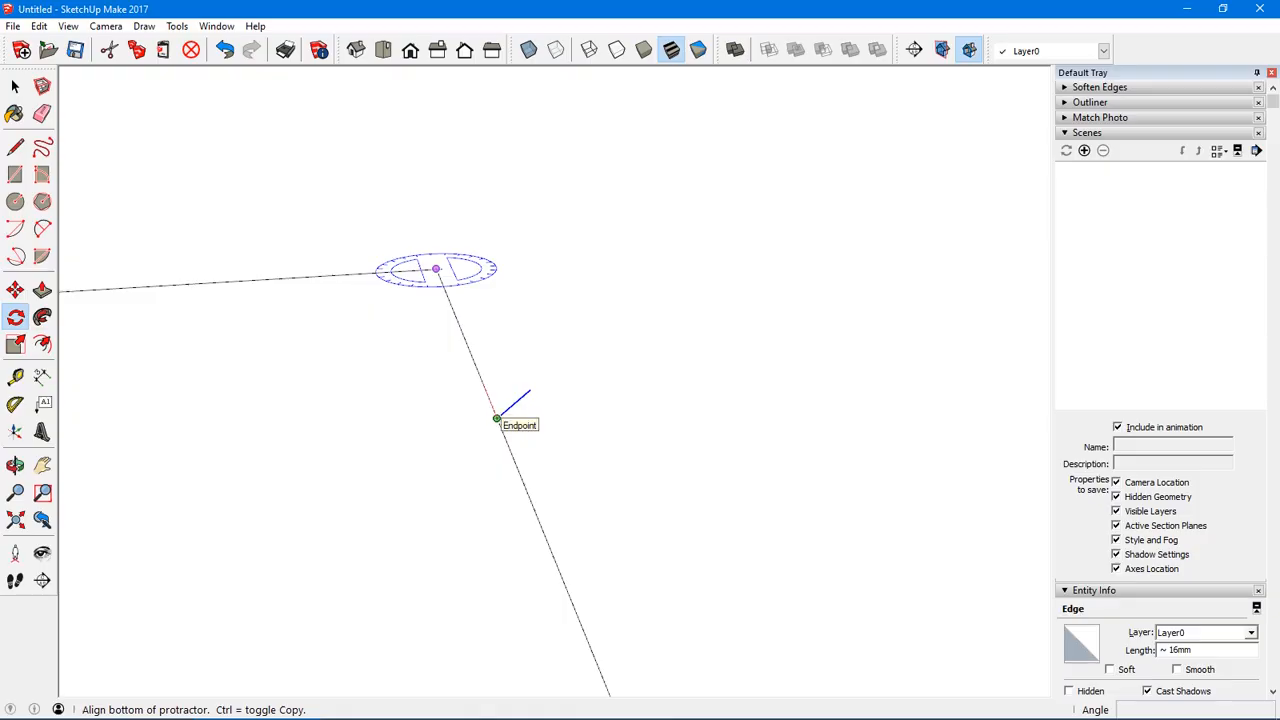
{"action": "left_click", "coordinate": [497, 419]}
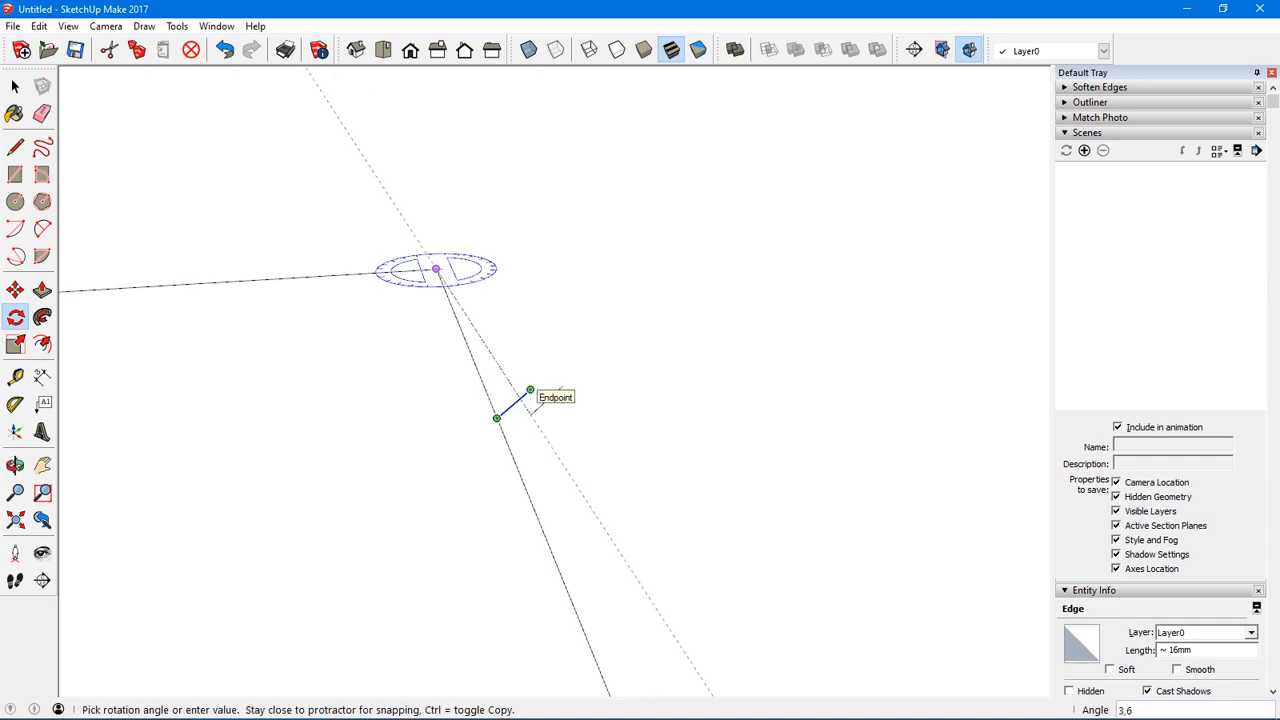
{"action": "left_click", "coordinate": [530, 390]}
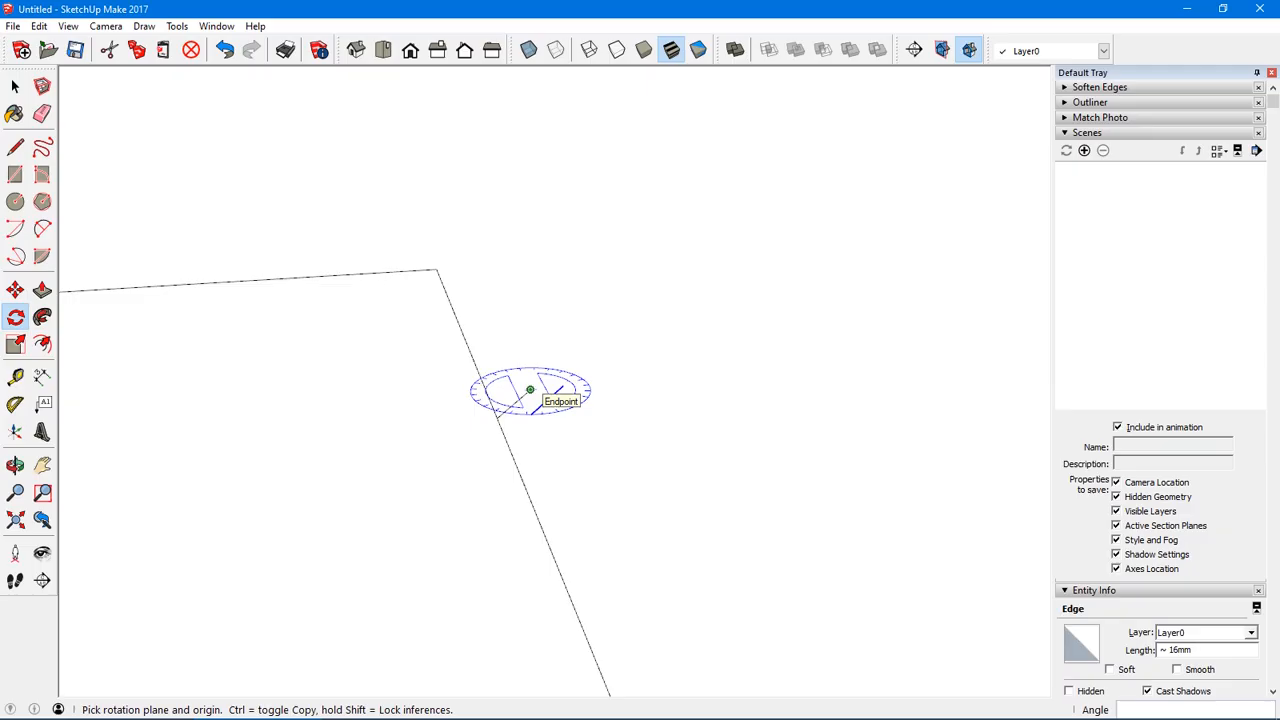
- Repeat the rotated copy of the sloped segment 100 times to complete the ring around the guide lines' corner
{"action": "scroll", "coordinate": [498, 416], "scroll_direction": "down", "scroll_amount": 4}
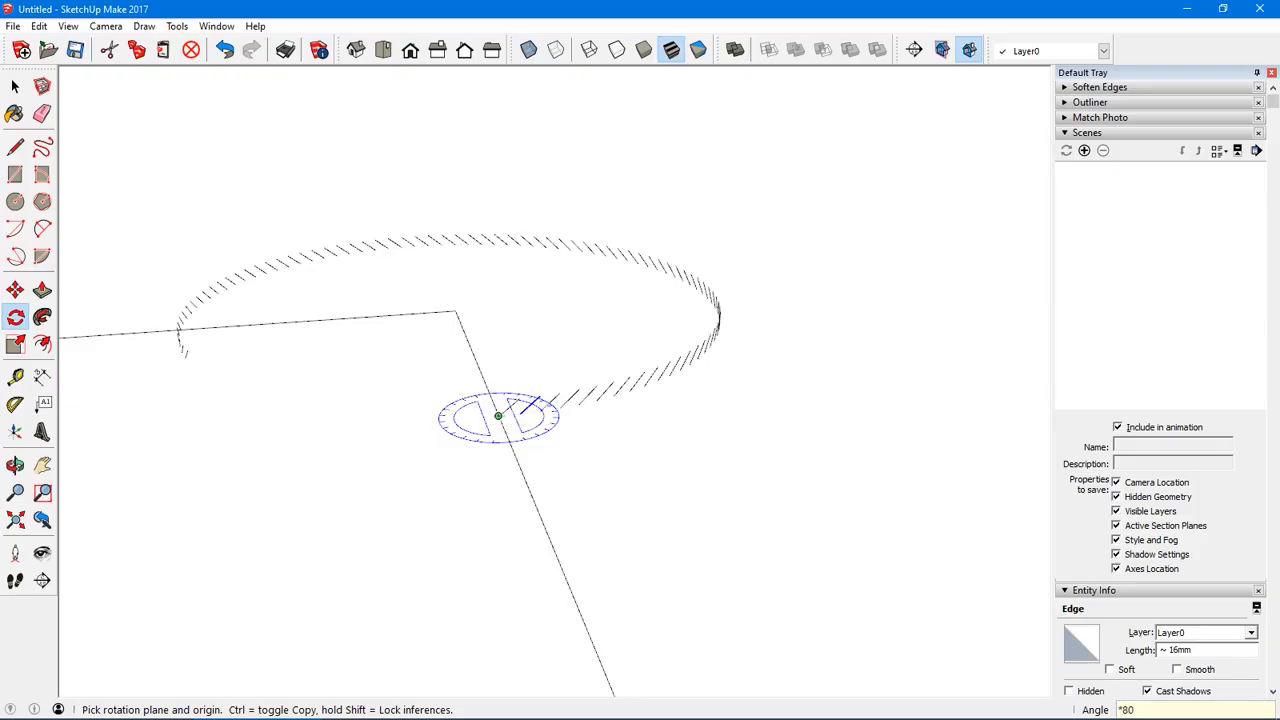
{"action": "type", "text": "*100"}
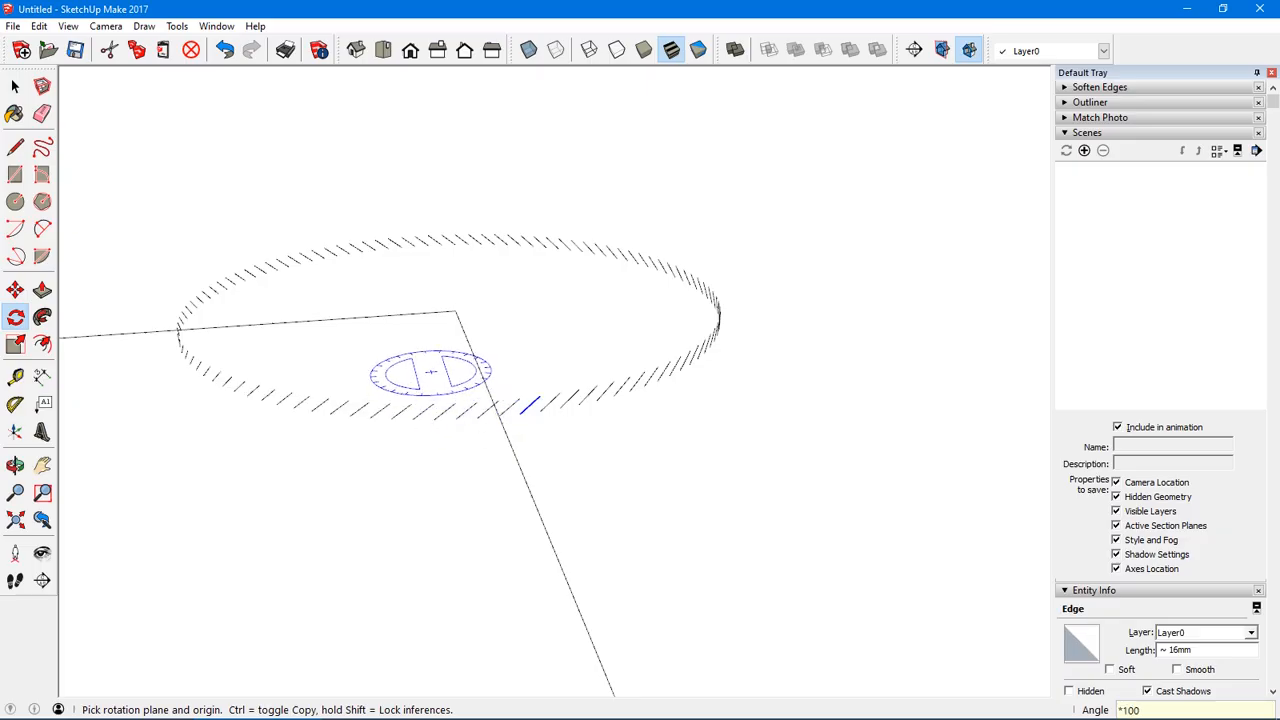
- Copy the whole ring of sloped segments 10 mm up, from the first segment's lower endpoint to the endpoint directly above
{"action": "key", "text": "space"}
{"action": "left_click_drag", "start_coordinate": [146, 202], "coordinate": [542, 410]}
{"action": "left_click_drag", "start_coordinate": [120, 212], "coordinate": [744, 446]}
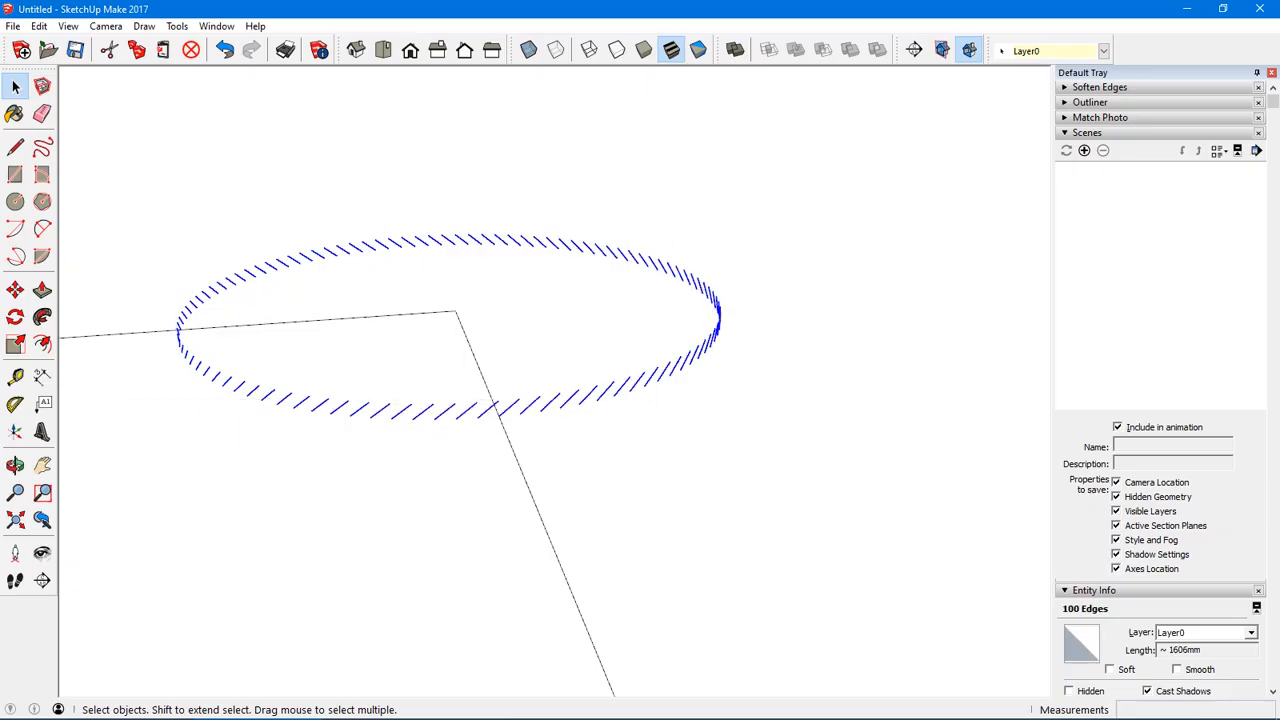
{"action": "key", "text": "m"}
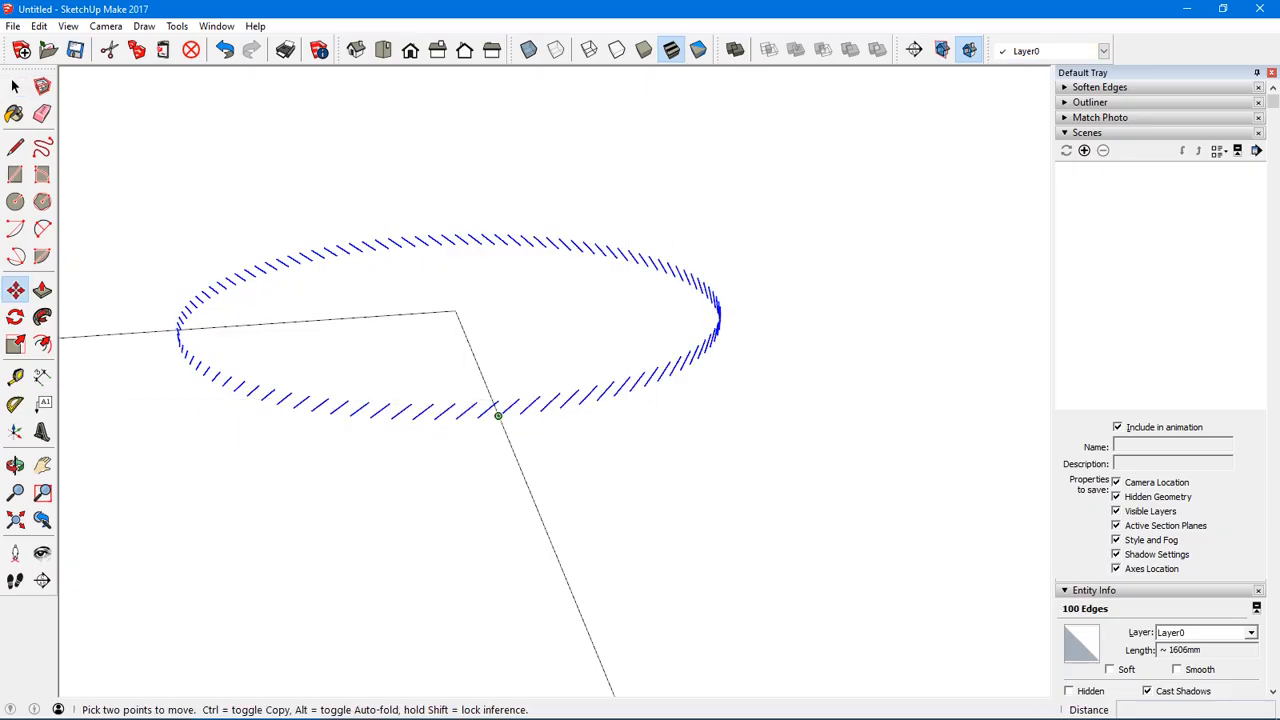
{"action": "key", "text": "ctrl"}
{"action": "left_click", "coordinate": [498, 415]}
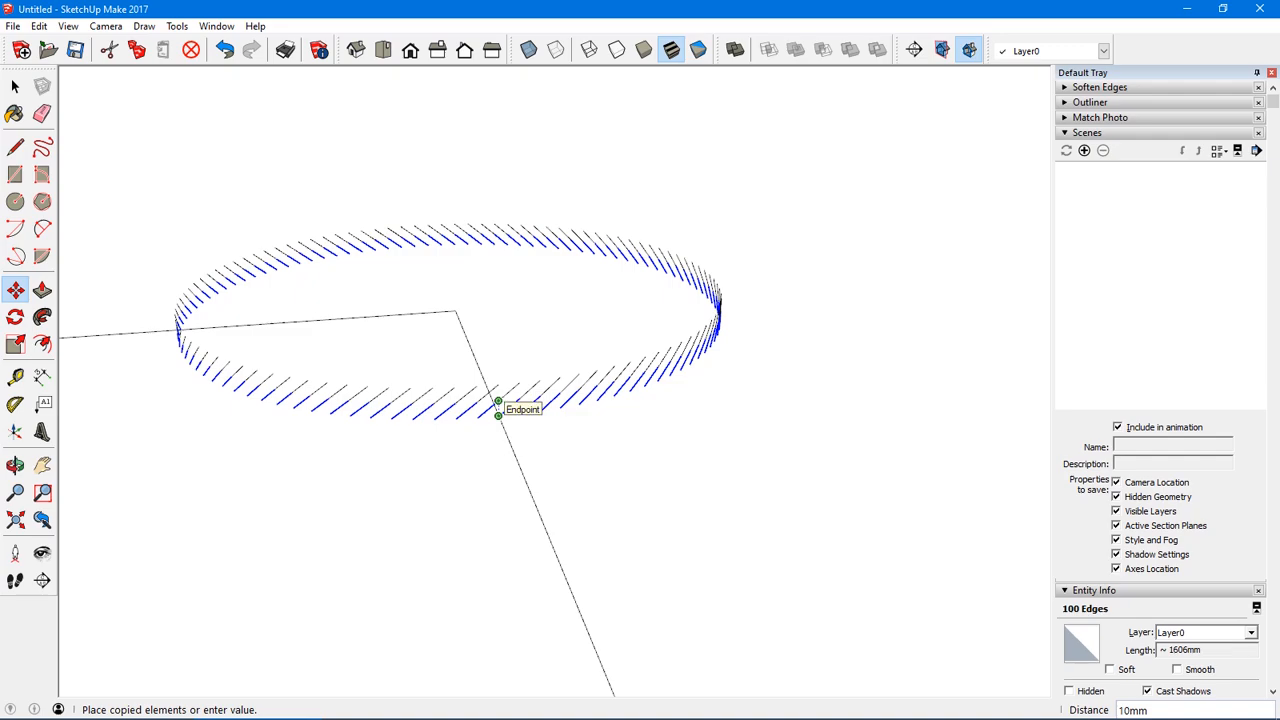
- Repeat the raised copy of the ring 100 times to stack the segments into a tall cylinder
{"action": "scroll", "coordinate": [498, 412], "scroll_direction": "down", "scroll_amount": 5}
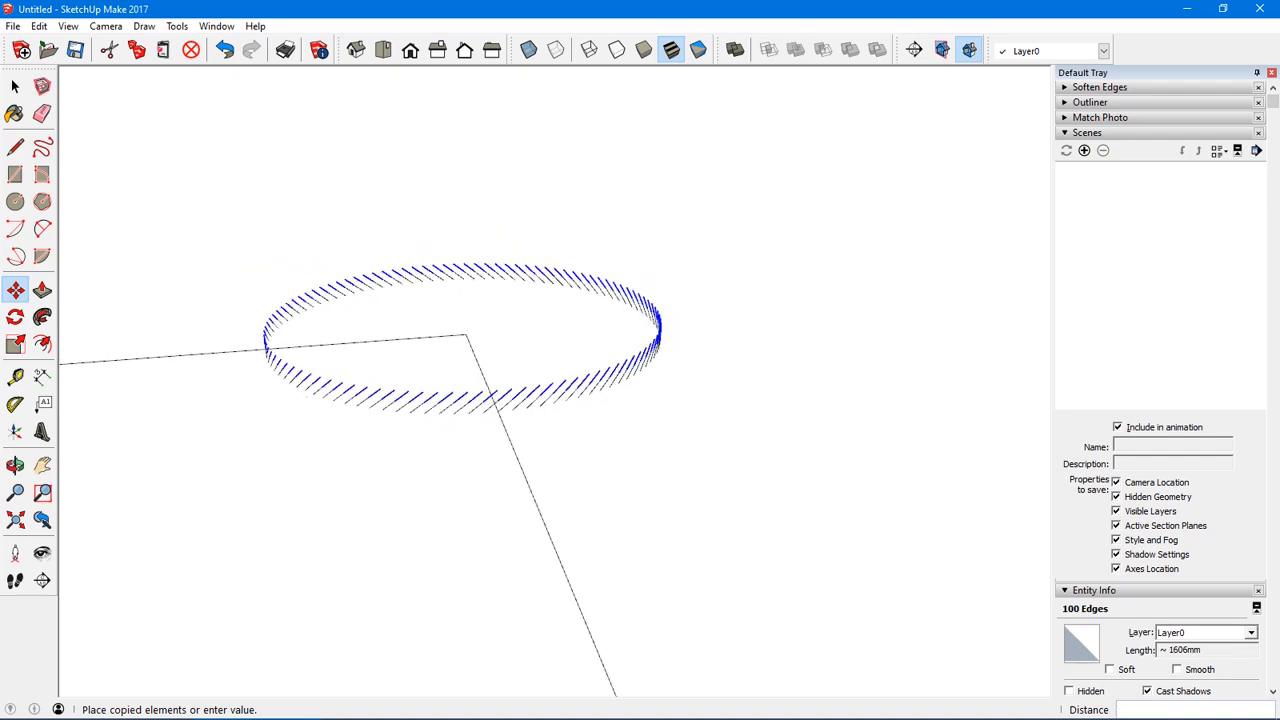
{"action": "scroll", "coordinate": [498, 410], "scroll_direction": "down", "scroll_amount": 3}
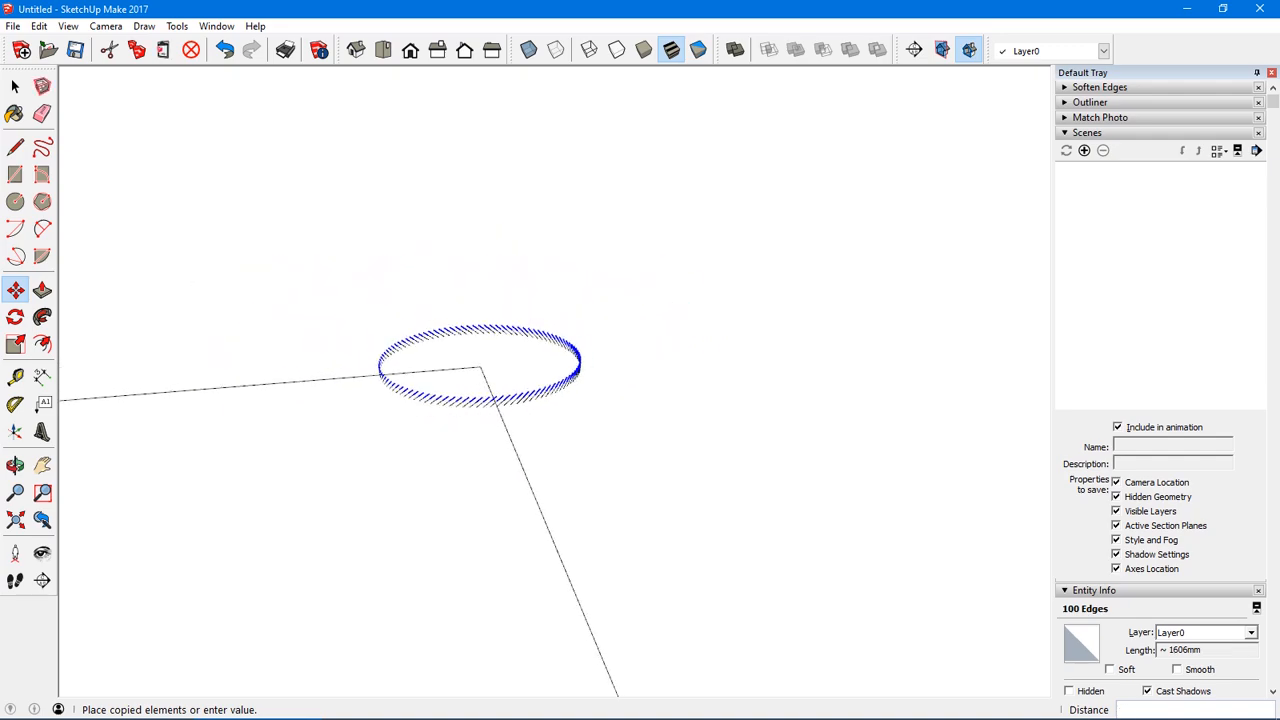
{"action": "type", "text": "*"}
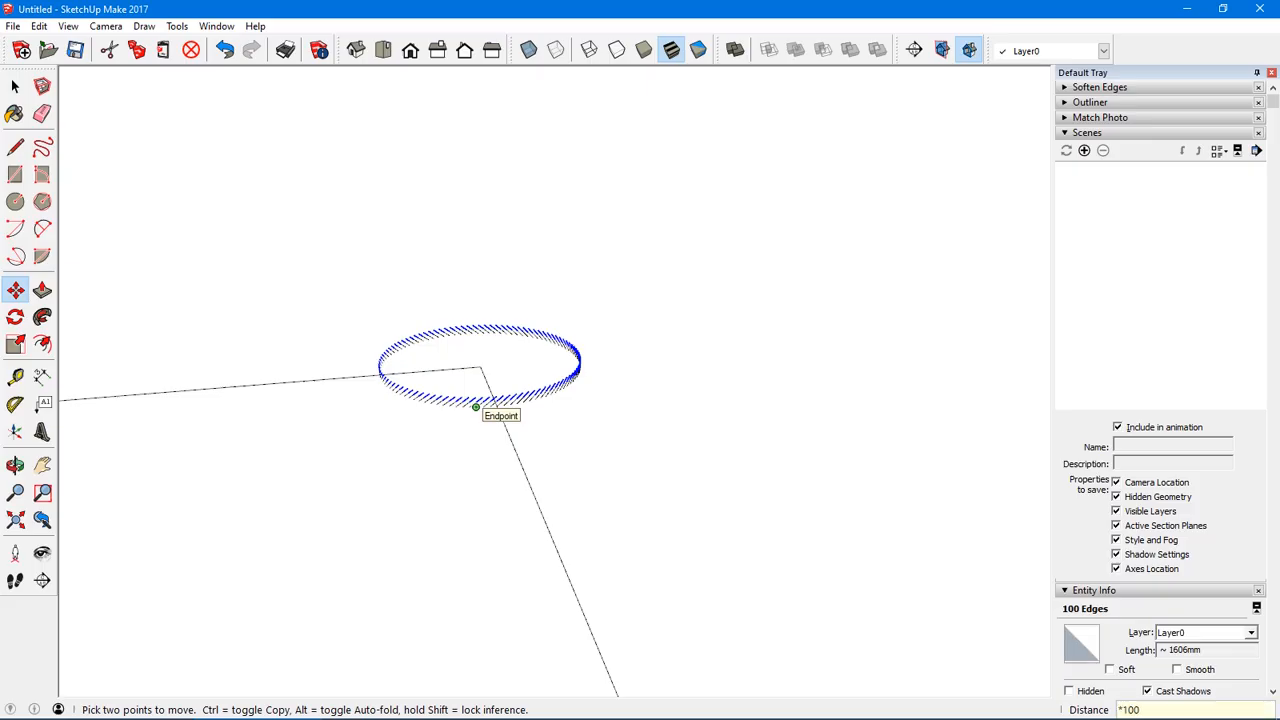
{"action": "type", "text": "100"}
{"action": "key", "text": "Return"}
{"action": "scroll", "coordinate": [560, 320], "scroll_direction": "down", "scroll_amount": 3}
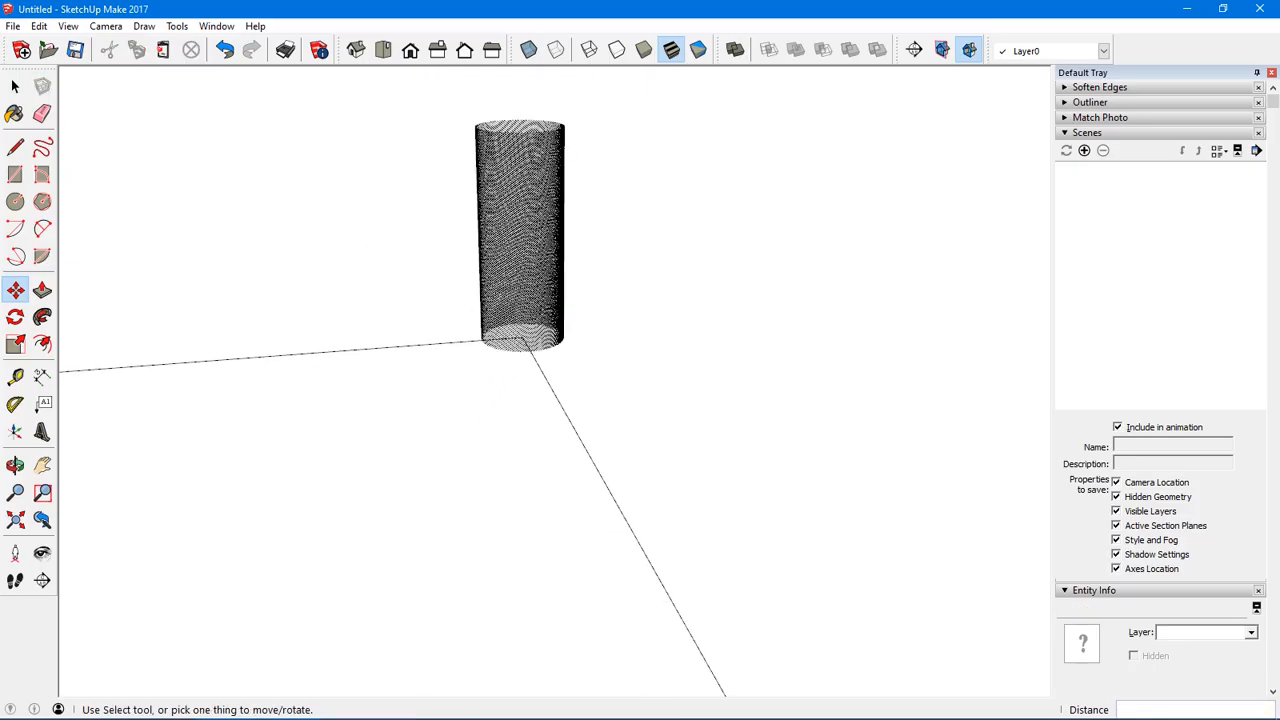
{"action": "middle_click_drag", "start_coordinate": [494, 400], "coordinate": [472, 468]}
{"action": "key", "text": "space"}
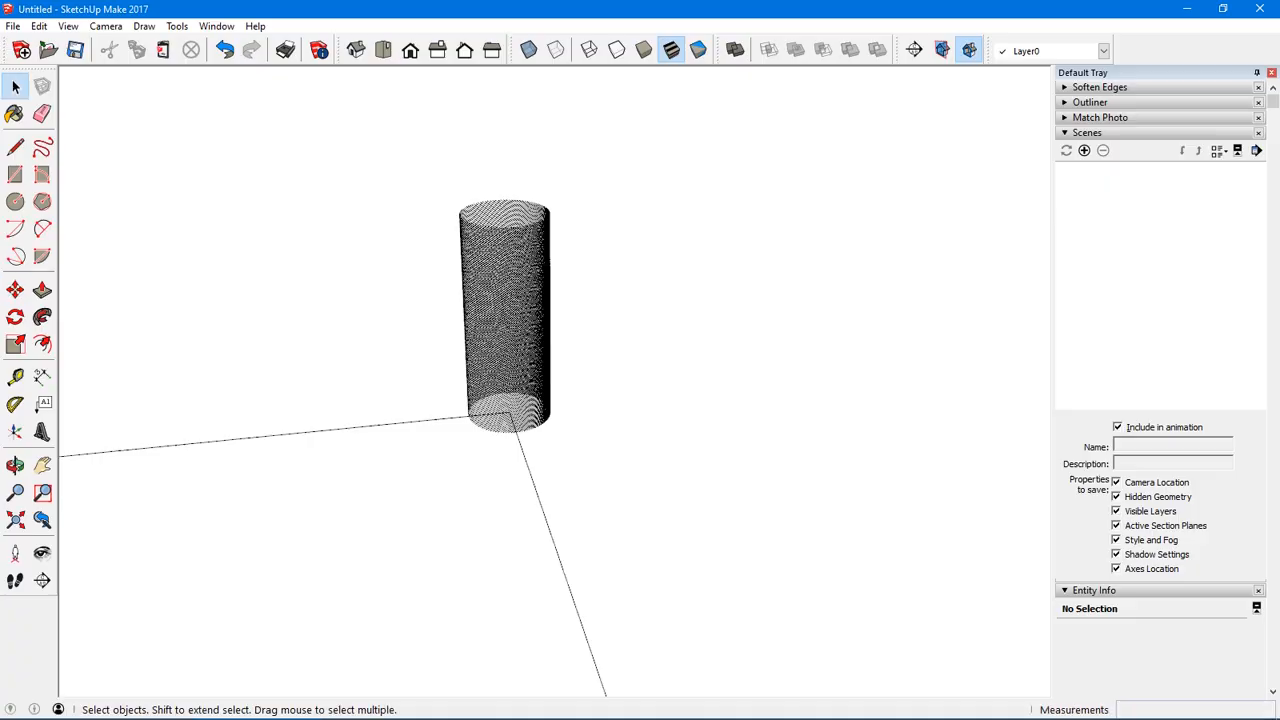
{"action": "left_click_drag", "start_coordinate": [418, 177], "coordinate": [604, 478]}
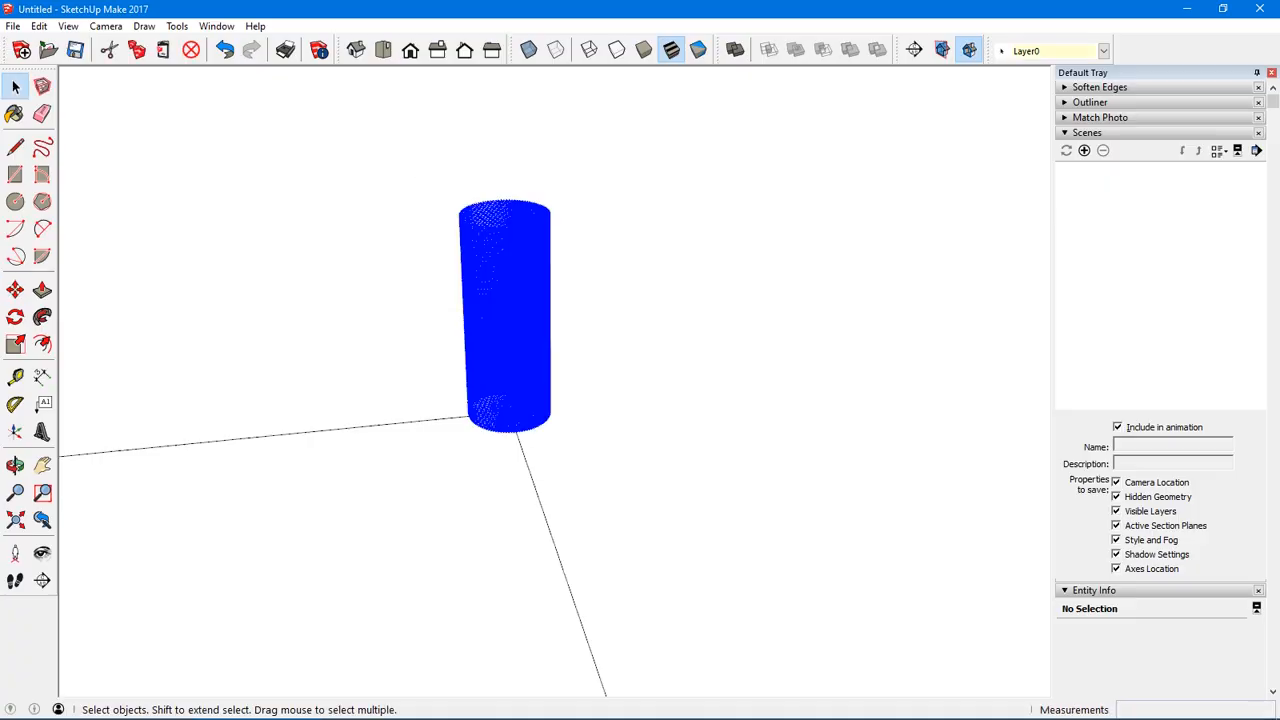
{"action": "scroll", "coordinate": [512, 420], "scroll_direction": "up", "scroll_amount": 3}
{"action": "scroll", "coordinate": [512, 427], "scroll_direction": "up", "scroll_amount": 5}
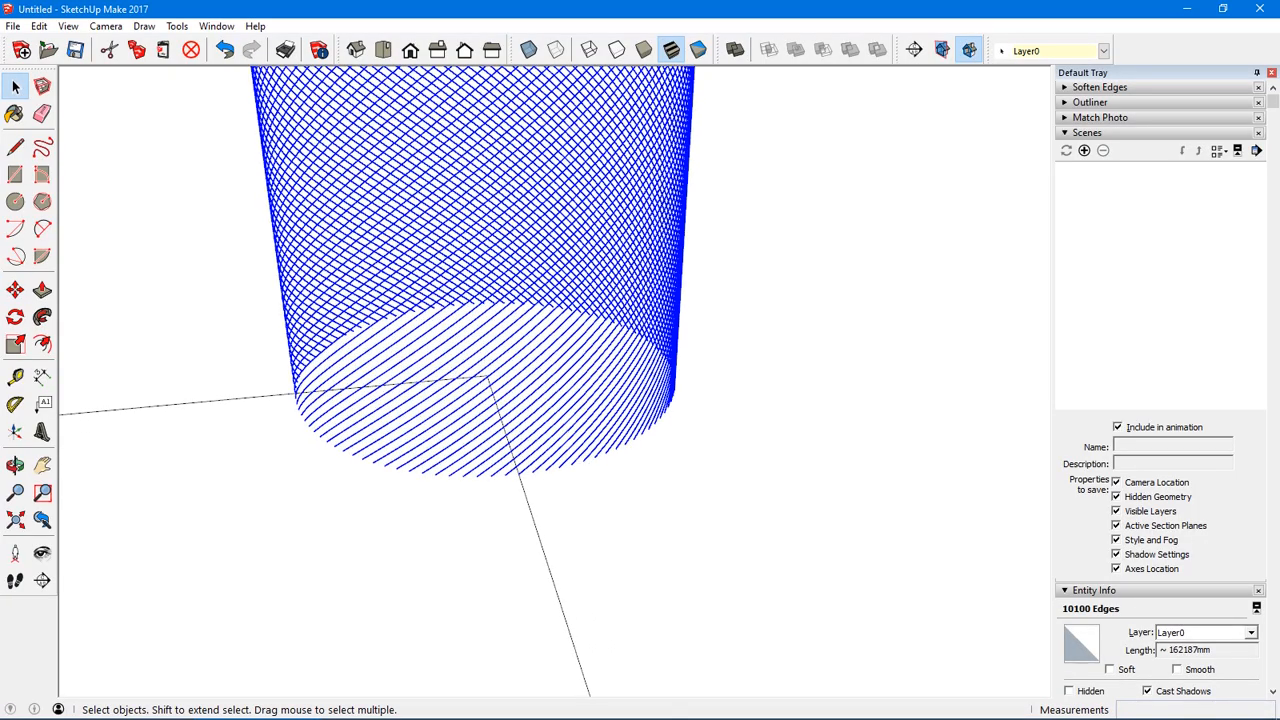
{"action": "scroll", "coordinate": [521, 455], "scroll_direction": "up", "scroll_amount": 2}
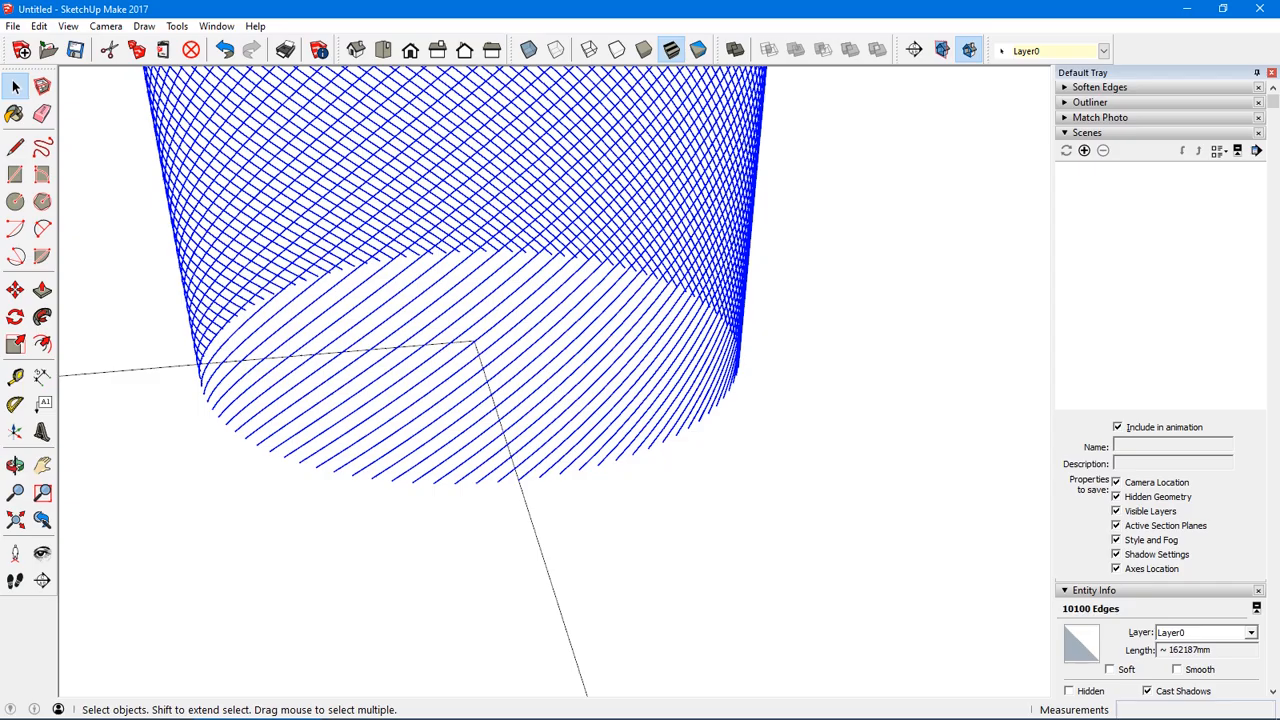
{"action": "left_click", "coordinate": [529, 472], "text": "shift"}
{"action": "key", "text": "ctrl+t"}
{"action": "scroll", "coordinate": [546, 355], "scroll_direction": "down", "scroll_amount": 2}
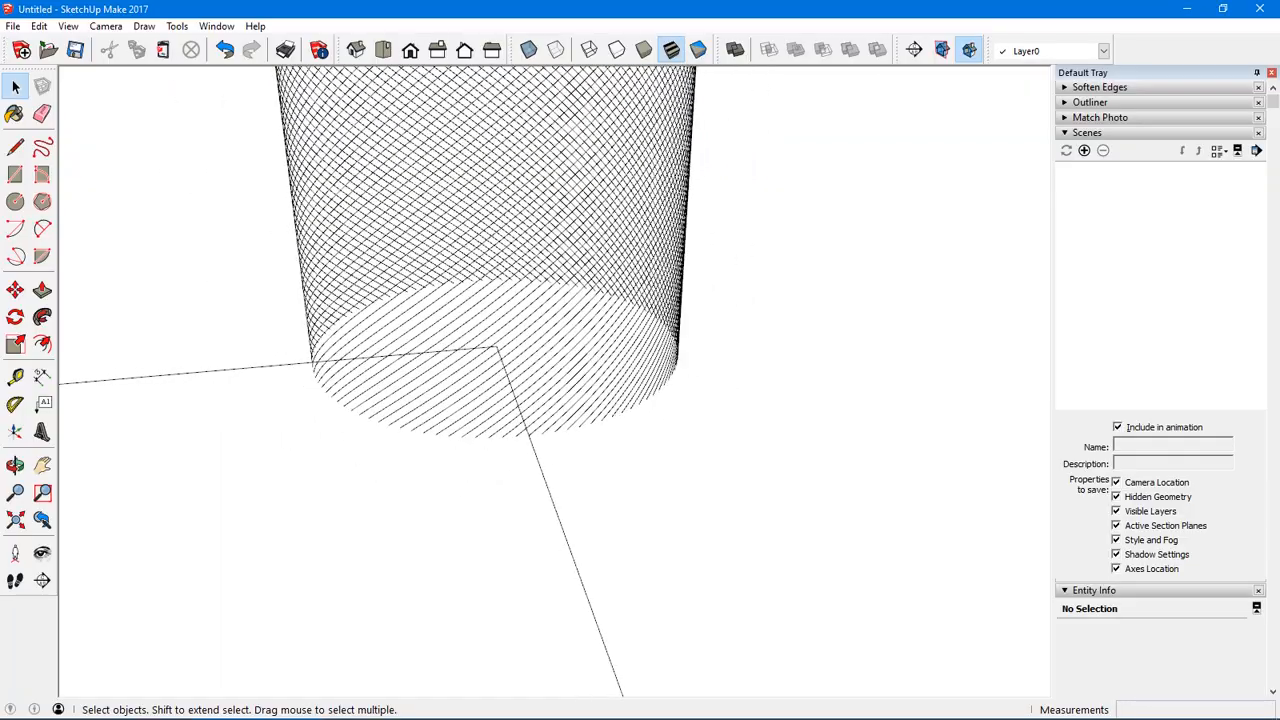
- Delete all stacked edges except the single continuous helix that starts at the guide line
{"action": "scroll", "coordinate": [523, 304], "scroll_direction": "down", "scroll_amount": 4}
{"action": "middle_click_drag", "start_coordinate": [523, 304], "coordinate": [543, 514], "text": "shift"}
{"action": "scroll", "coordinate": [543, 500], "scroll_direction": "down", "scroll_amount": 1}
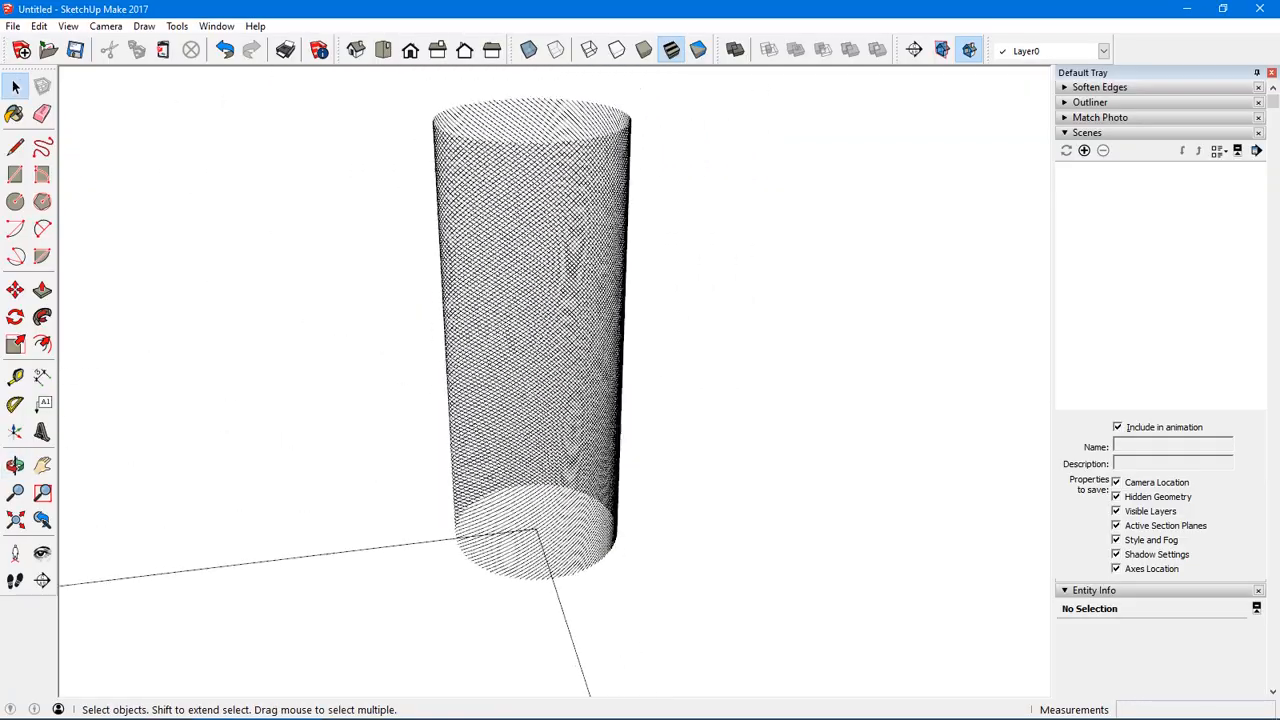
{"action": "scroll", "coordinate": [547, 447], "scroll_direction": "down", "scroll_amount": 1}
{"action": "left_click_drag", "start_coordinate": [384, 112], "coordinate": [740, 616]}
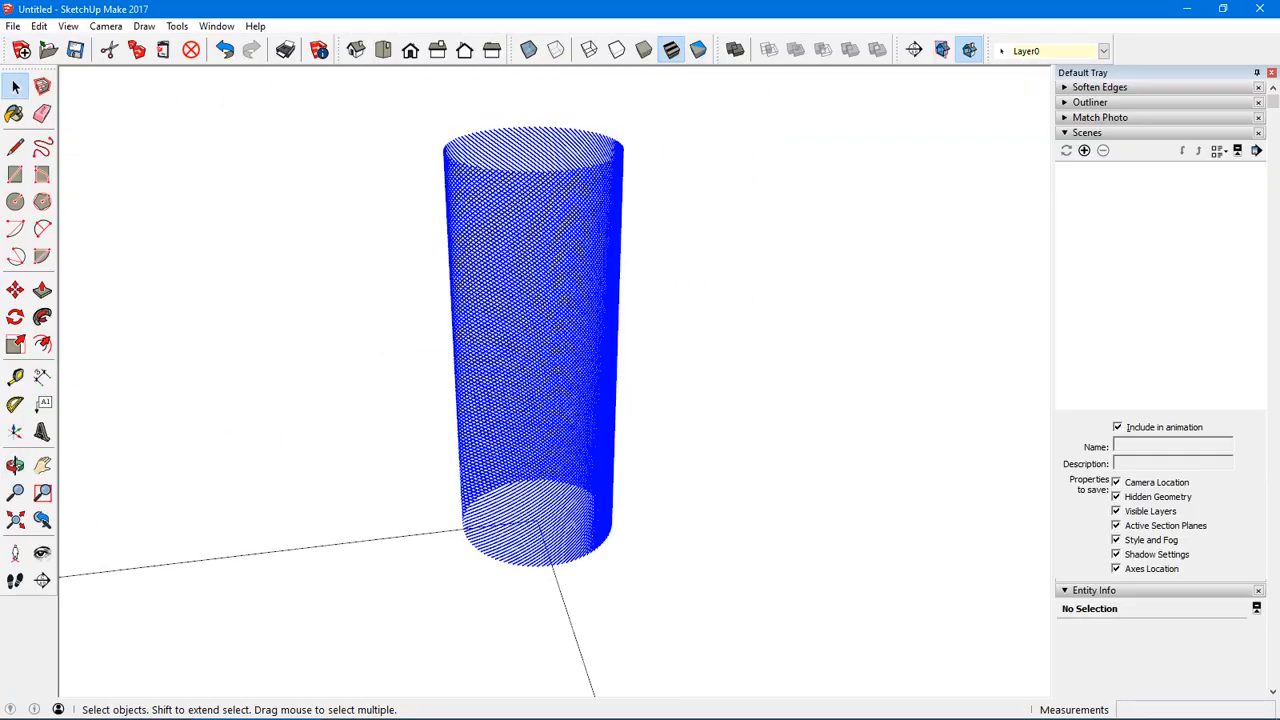
{"action": "scroll", "coordinate": [558, 542], "scroll_direction": "up", "scroll_amount": 6}
{"action": "middle_click_drag", "start_coordinate": [558, 542], "coordinate": [570, 440], "text": "shift"}
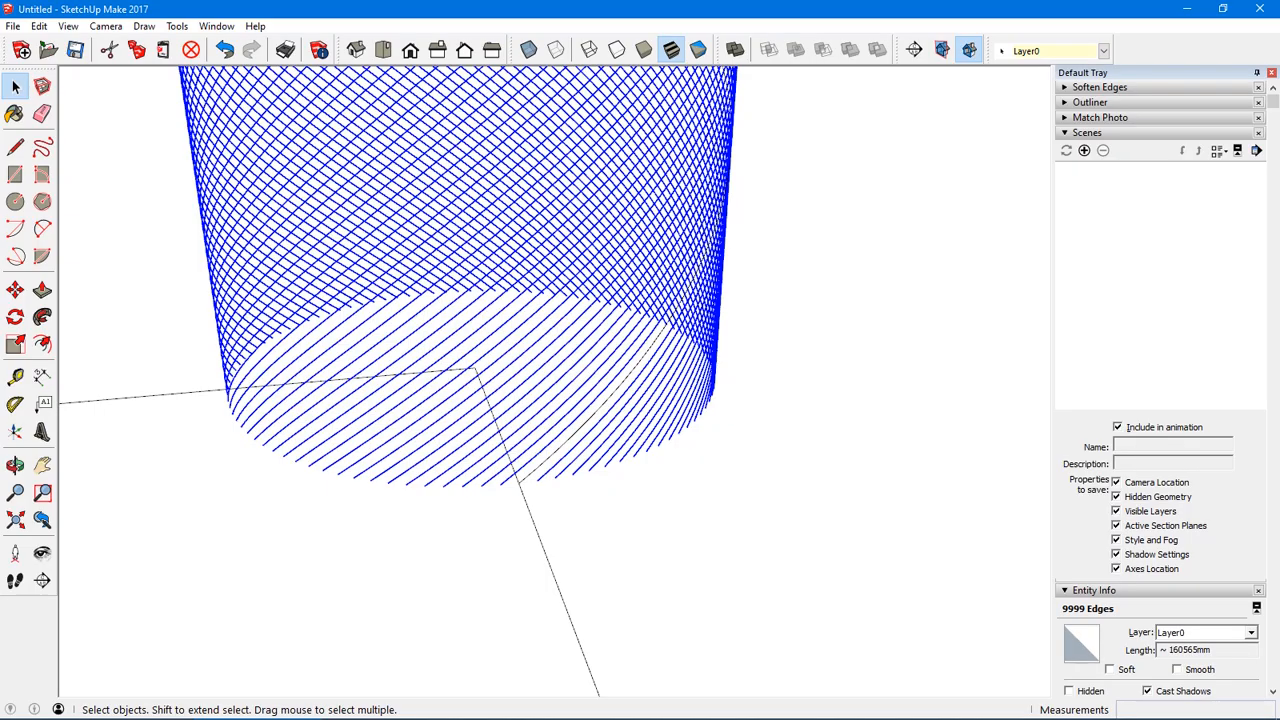
{"action": "key", "text": "Delete"}
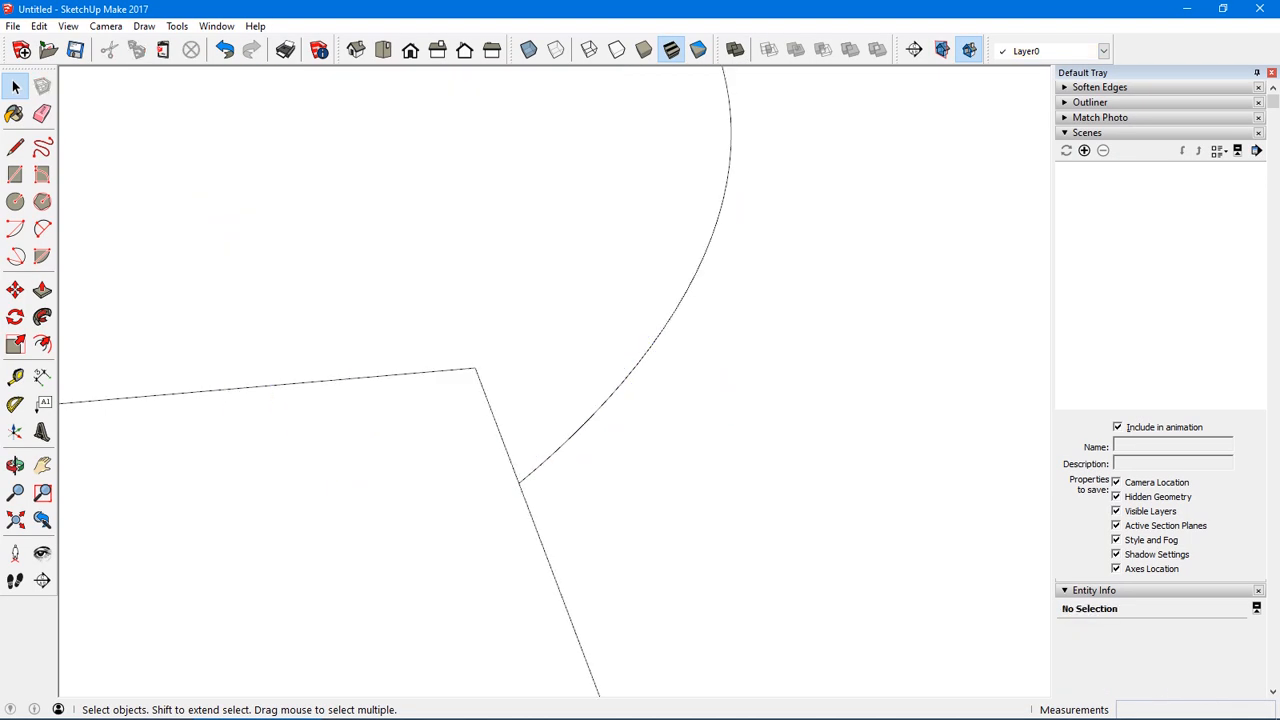
- Delete the upper half of the helix
{"action": "scroll", "coordinate": [608, 395], "scroll_direction": "down", "scroll_amount": 7}
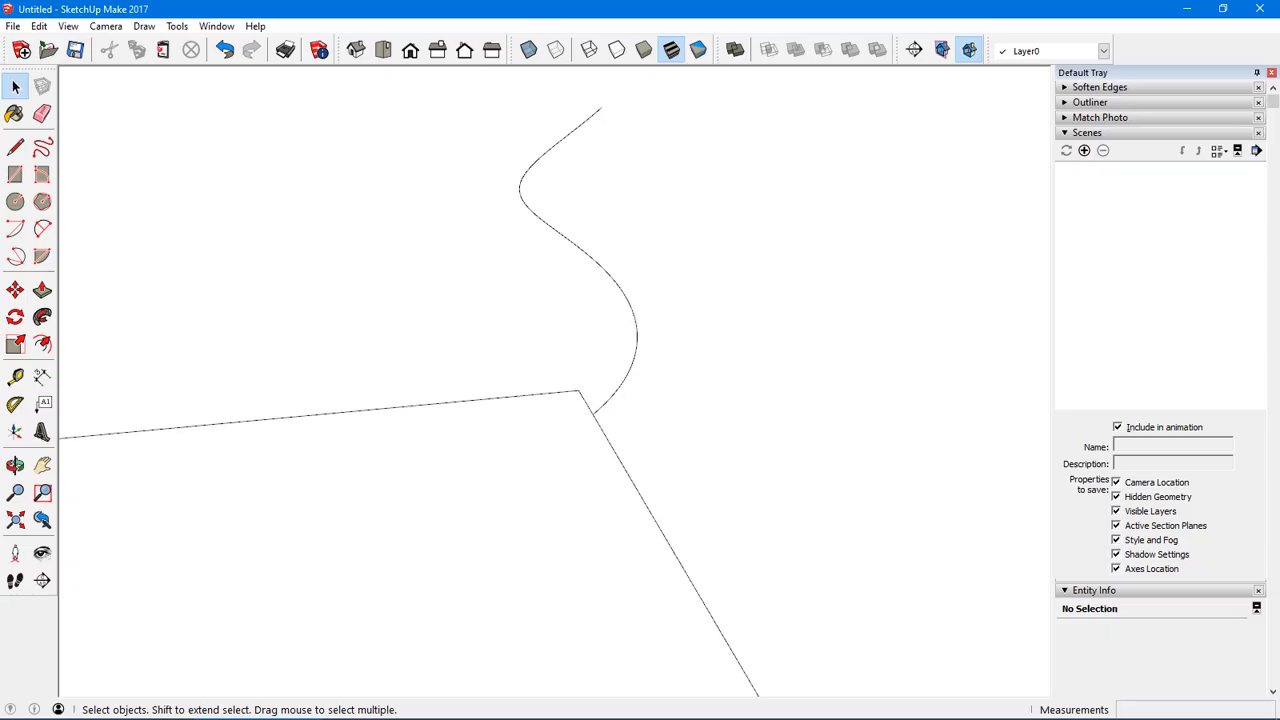
{"action": "mouse_move", "coordinate": [608, 395]}
{"action": "middle_mouse_down"}
{"action": "mouse_move", "coordinate": [440, 440]}
{"action": "mouse_move", "coordinate": [420, 410]}
{"action": "mouse_move", "coordinate": [240, 390]}
{"action": "mouse_move", "coordinate": [600, 410]}
{"action": "middle_mouse_up"}
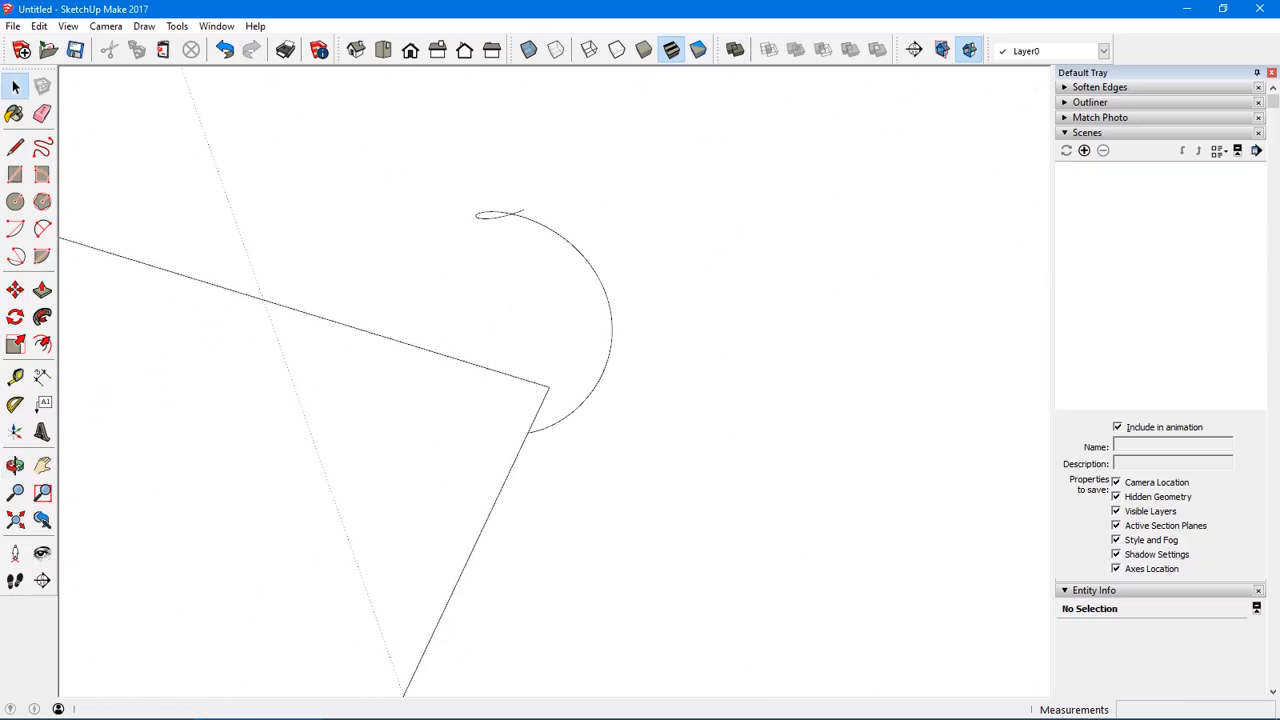
{"action": "middle_click_drag", "start_coordinate": [500, 400], "coordinate": [560, 414]}
{"action": "middle_click_drag", "start_coordinate": [428, 258], "coordinate": [625, 352]}
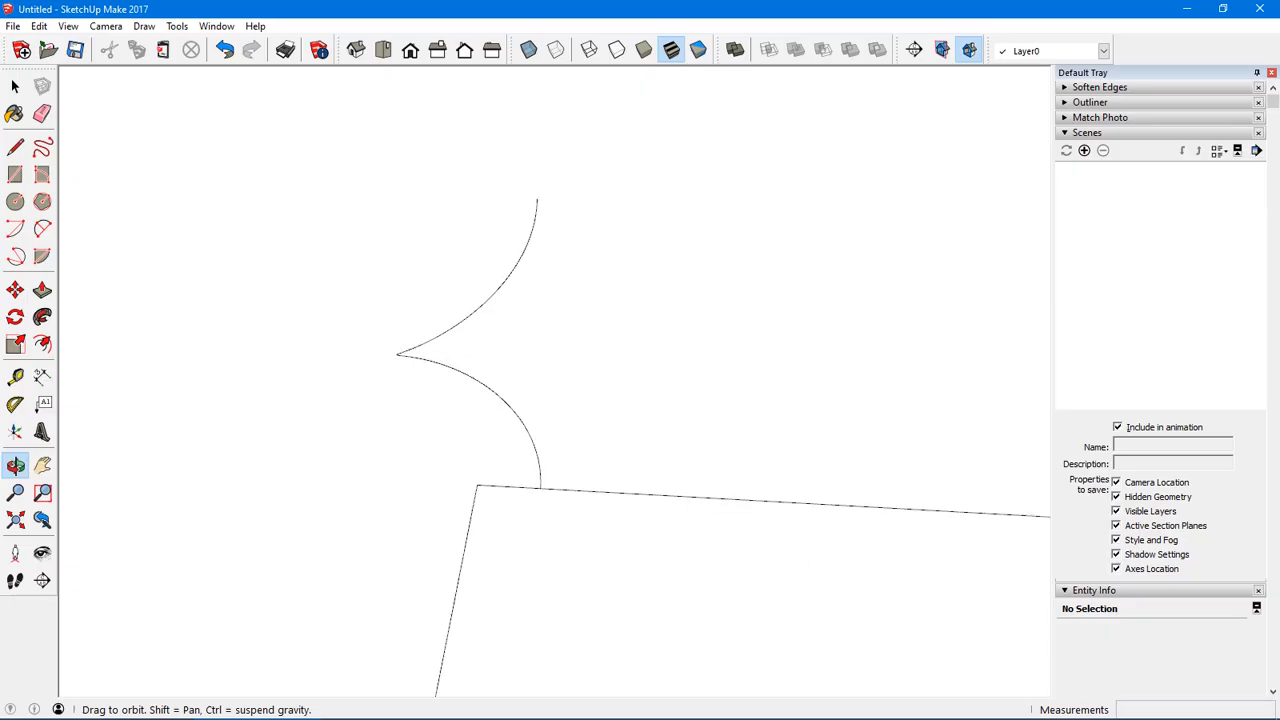
{"action": "left_click_drag", "start_coordinate": [306, 146], "coordinate": [666, 352]}
{"action": "key", "text": "Delete"}
- Trim more edges off the helix's upper end, a few at a time, down to 45 edges
{"action": "middle_click_drag", "start_coordinate": [666, 352], "coordinate": [290, 340]}
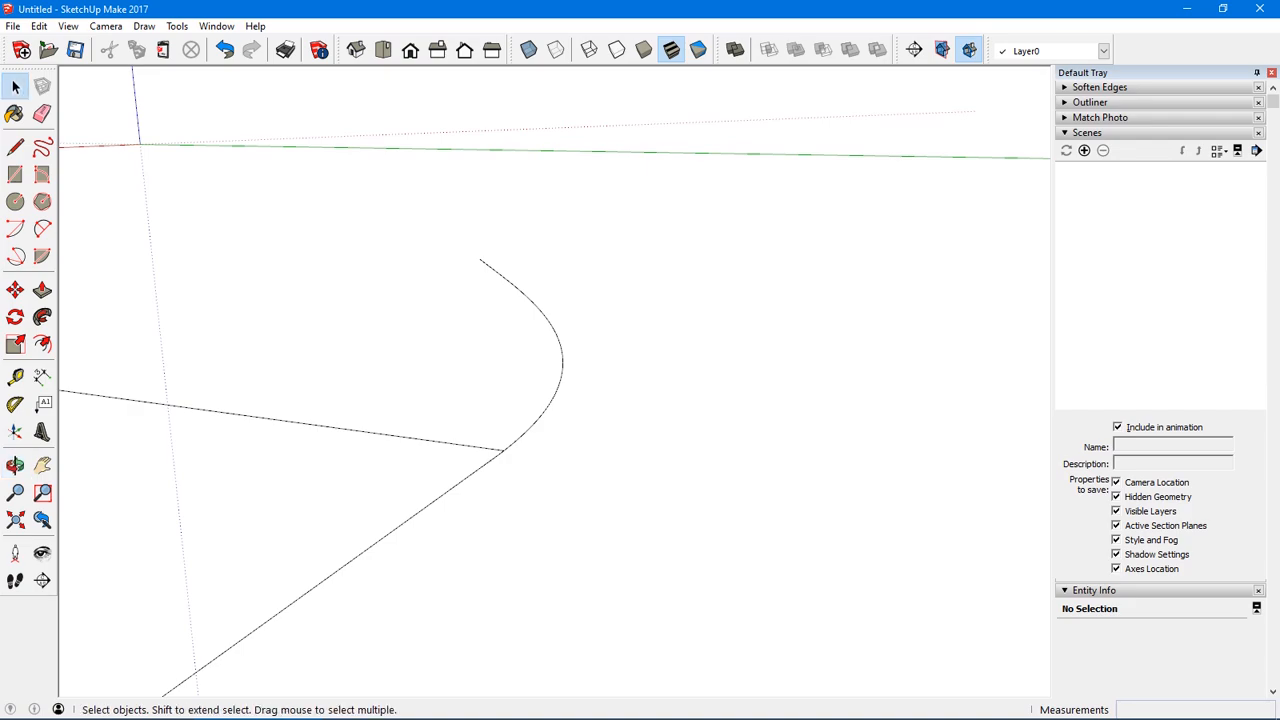
{"action": "left_click_drag", "start_coordinate": [428, 230], "coordinate": [511, 279]}
{"action": "key", "text": "Delete"}
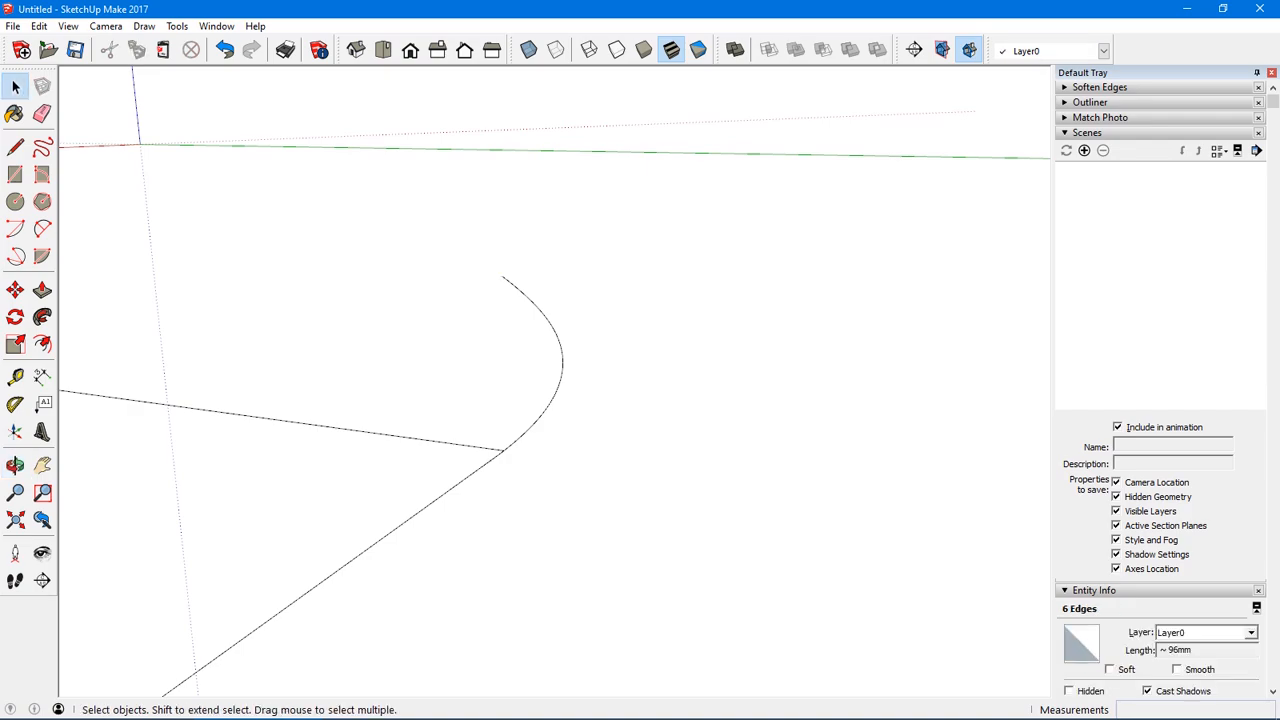
{"action": "middle_click_drag", "start_coordinate": [511, 279], "coordinate": [730, 350]}
{"action": "middle_click_drag", "start_coordinate": [600, 350], "coordinate": [700, 360]}
{"action": "left_click_drag", "start_coordinate": [431, 269], "coordinate": [506, 303]}
{"action": "key", "text": "Delete"}
{"action": "middle_click_drag", "start_coordinate": [560, 400], "coordinate": [500, 365]}
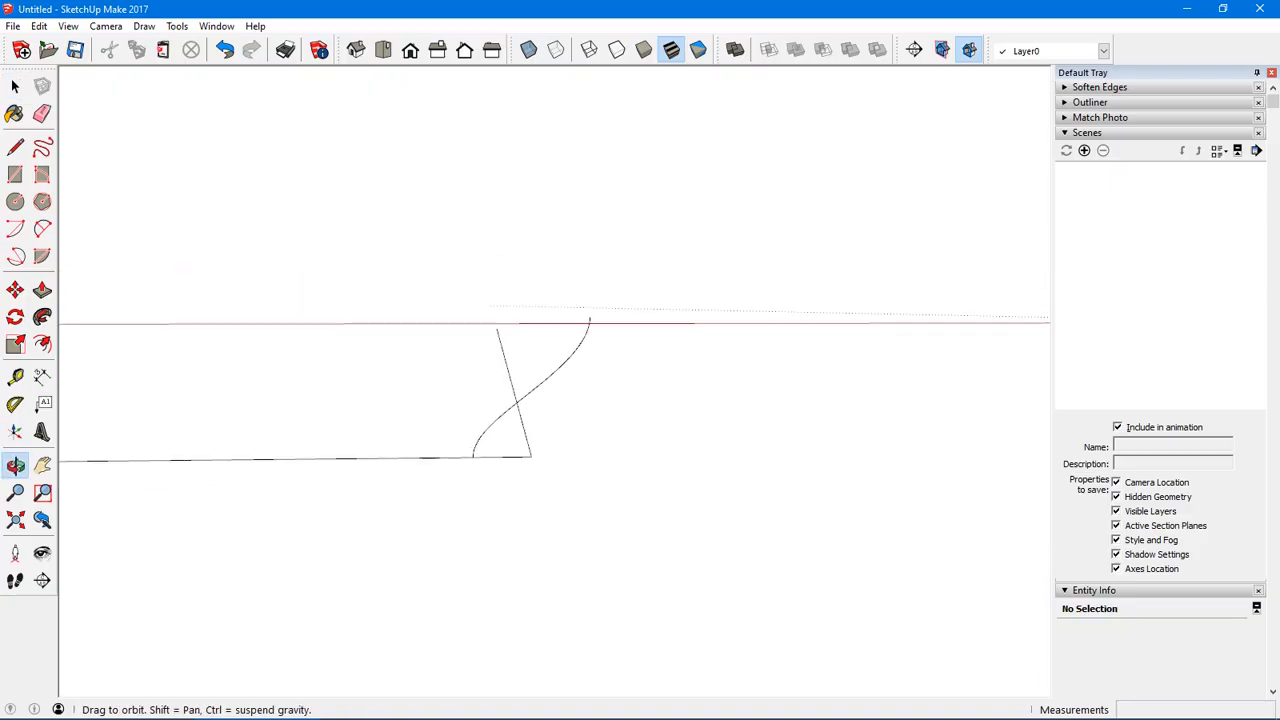
{"action": "middle_click_drag", "start_coordinate": [560, 400], "coordinate": [450, 325]}
{"action": "middle_click_drag", "start_coordinate": [600, 390], "coordinate": [460, 450]}
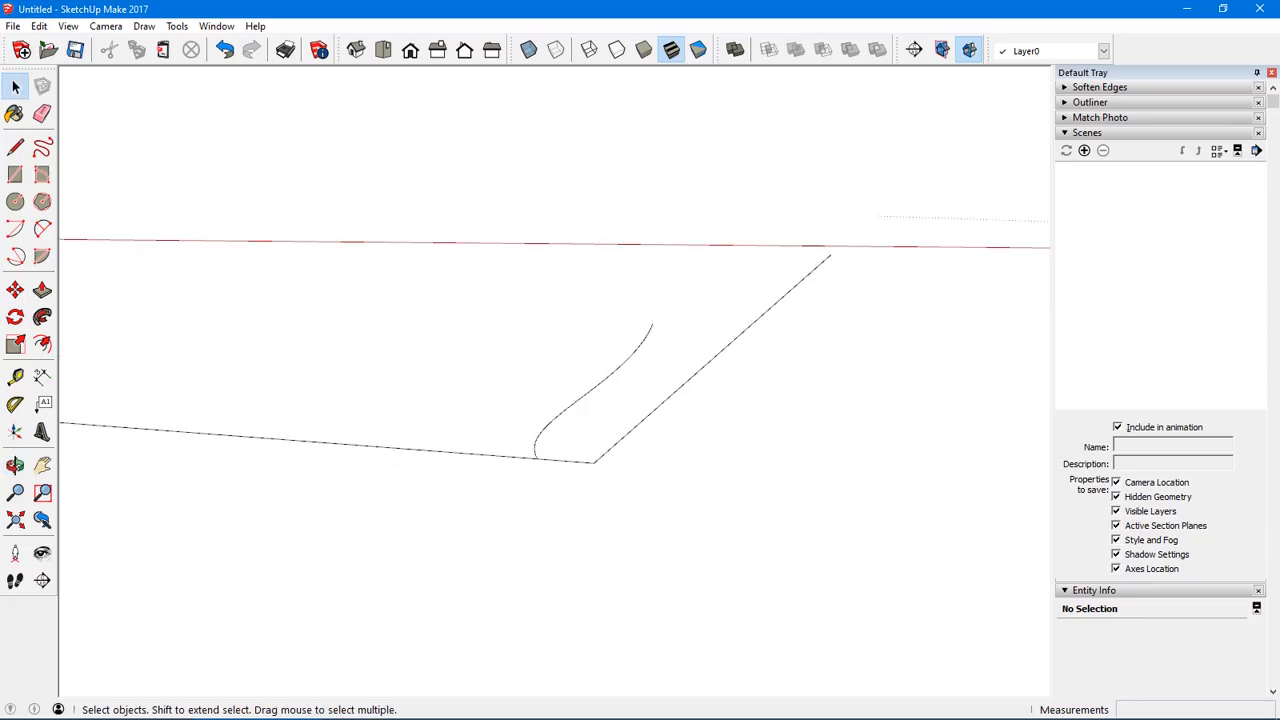
{"action": "left_click_drag", "start_coordinate": [616, 308], "coordinate": [684, 338]}
{"action": "key", "text": "Delete"}
- Select all edges of the shortened helix without the guide lines and view it from several sides
{"action": "middle_click_drag", "start_coordinate": [560, 400], "coordinate": [780, 380]}
{"action": "middle_click_drag", "start_coordinate": [600, 390], "coordinate": [700, 400]}
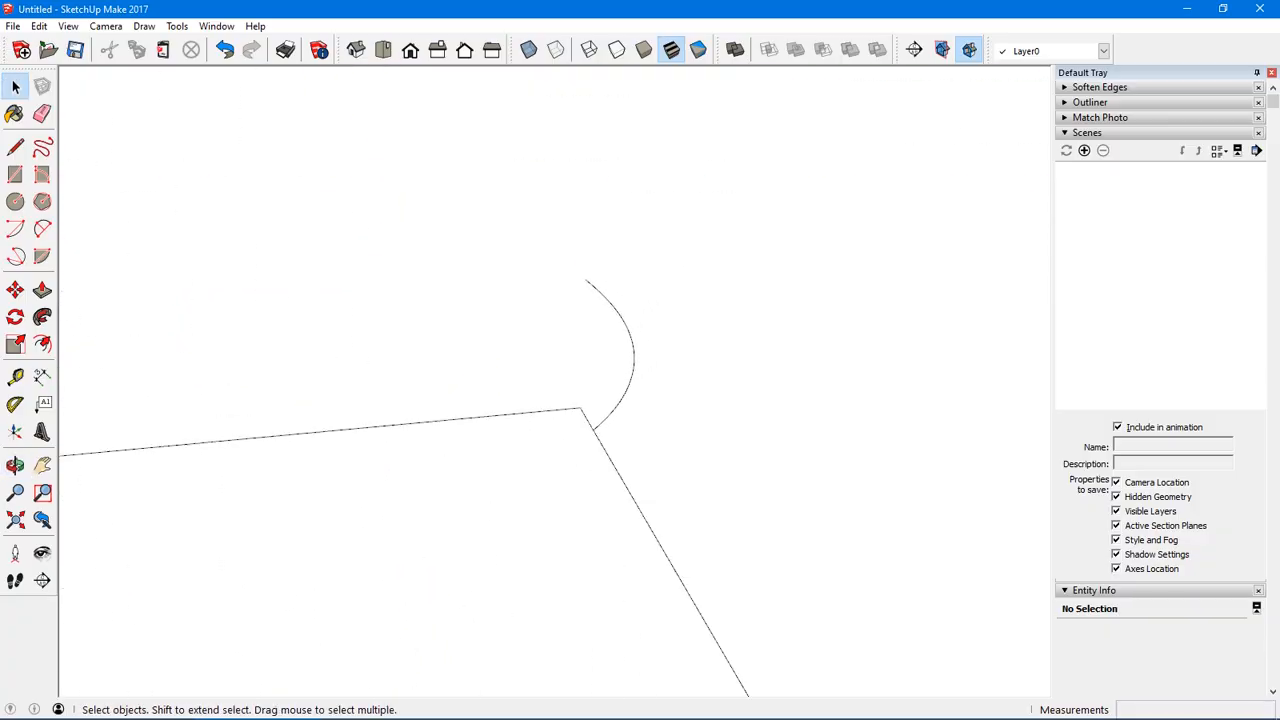
{"action": "left_click_drag", "start_coordinate": [478, 233], "coordinate": [722, 453]}
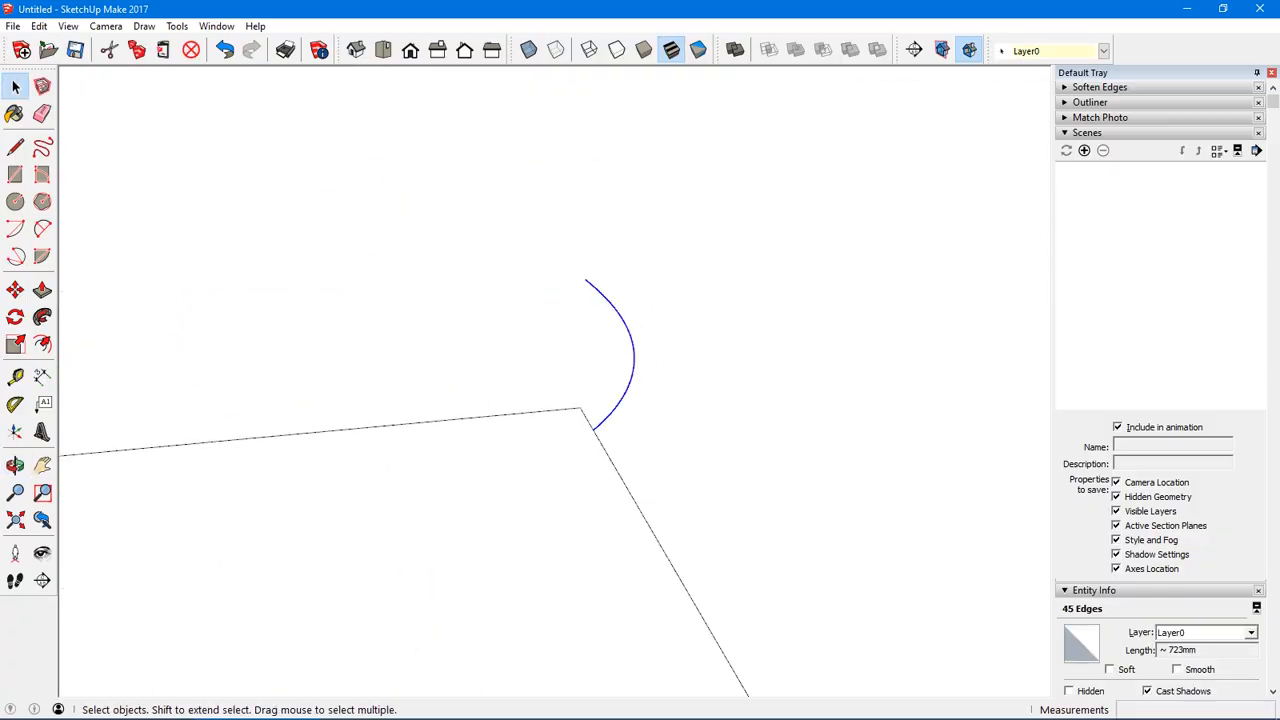
{"action": "middle_click_drag", "start_coordinate": [600, 400], "coordinate": [775, 400]}
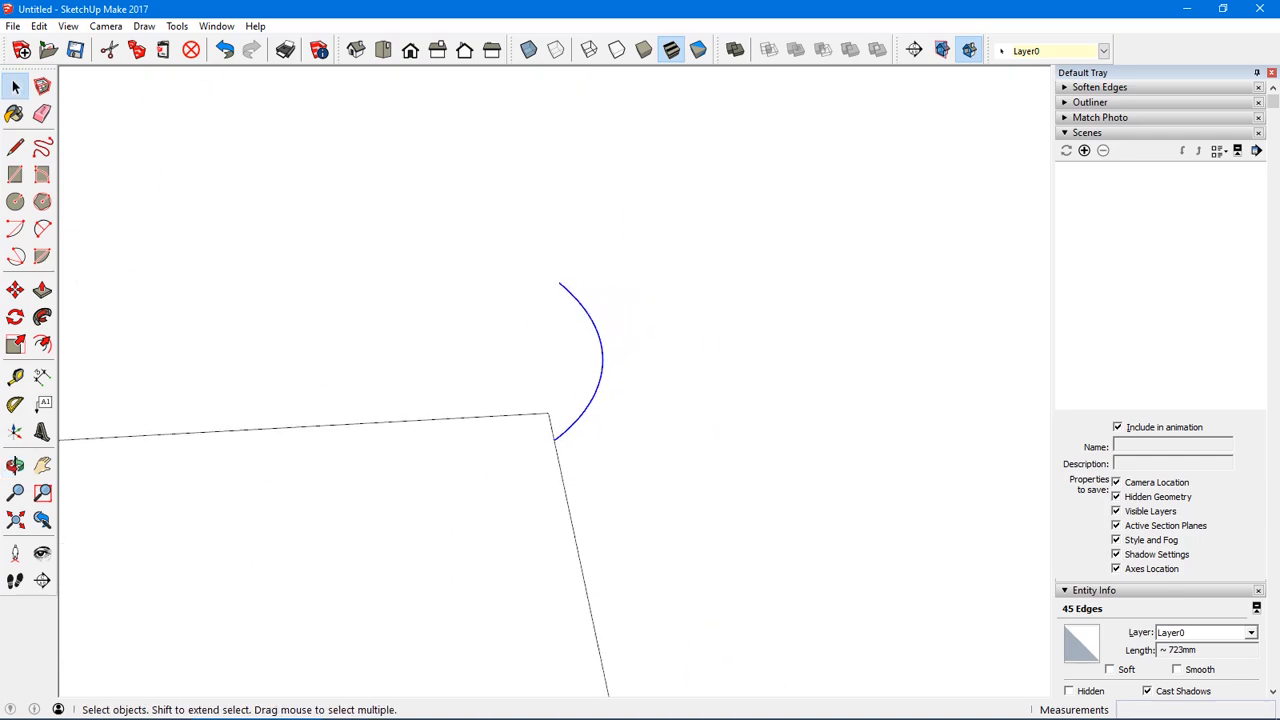
{"action": "middle_click_drag", "start_coordinate": [640, 400], "coordinate": [500, 400]}
{"action": "middle_click_drag", "start_coordinate": [600, 400], "coordinate": [450, 400]}
{"action": "middle_click_drag", "start_coordinate": [560, 420], "coordinate": [700, 470]}
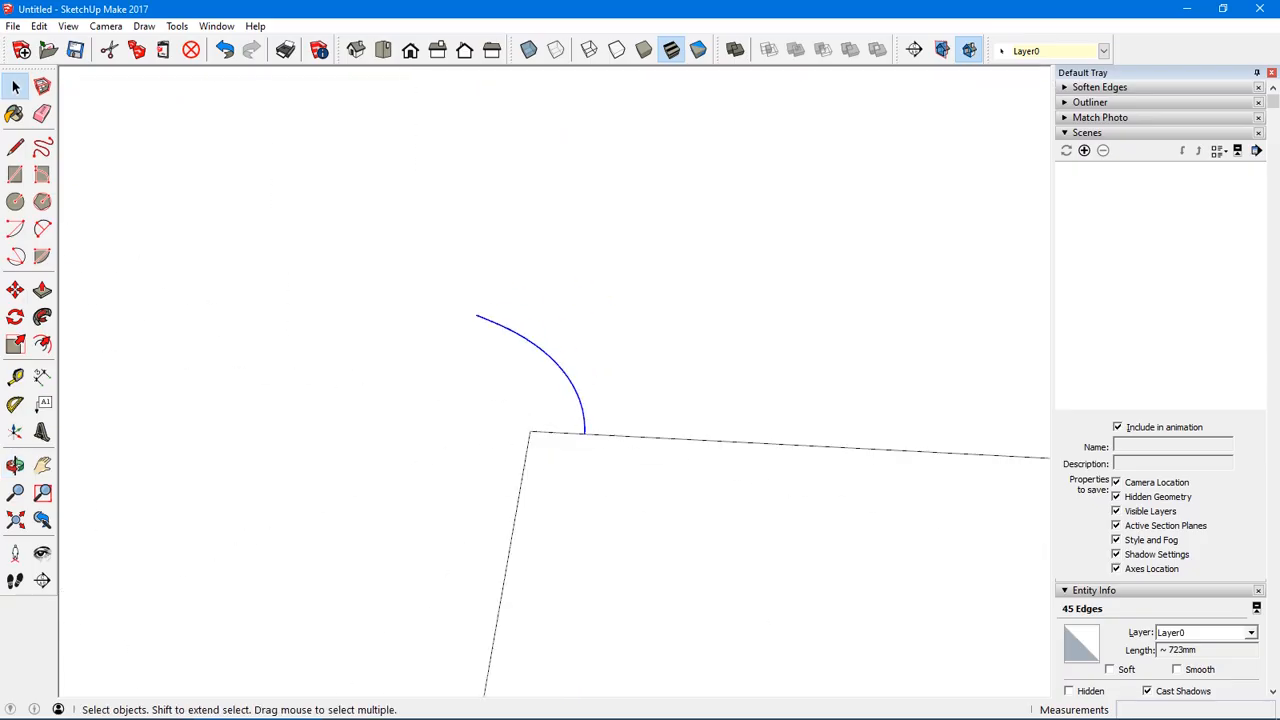
{"action": "left_click", "coordinate": [15, 317]}
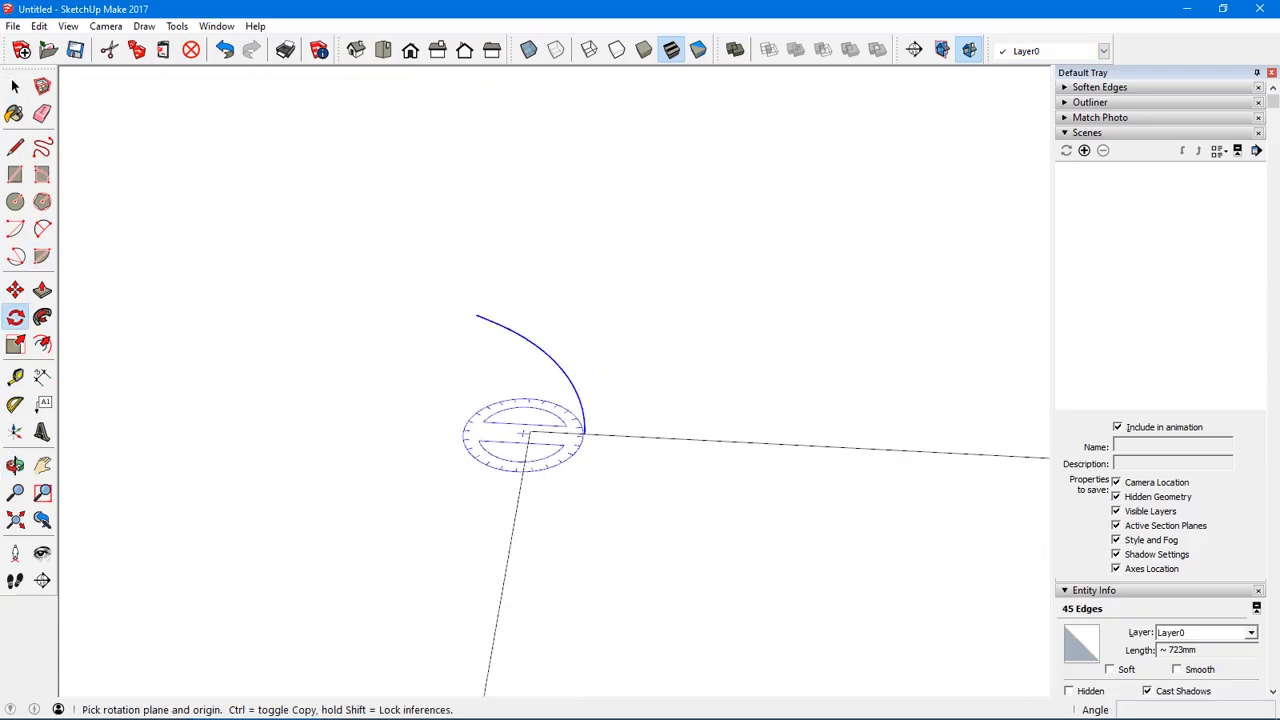
{"action": "left_click", "coordinate": [529, 432]}
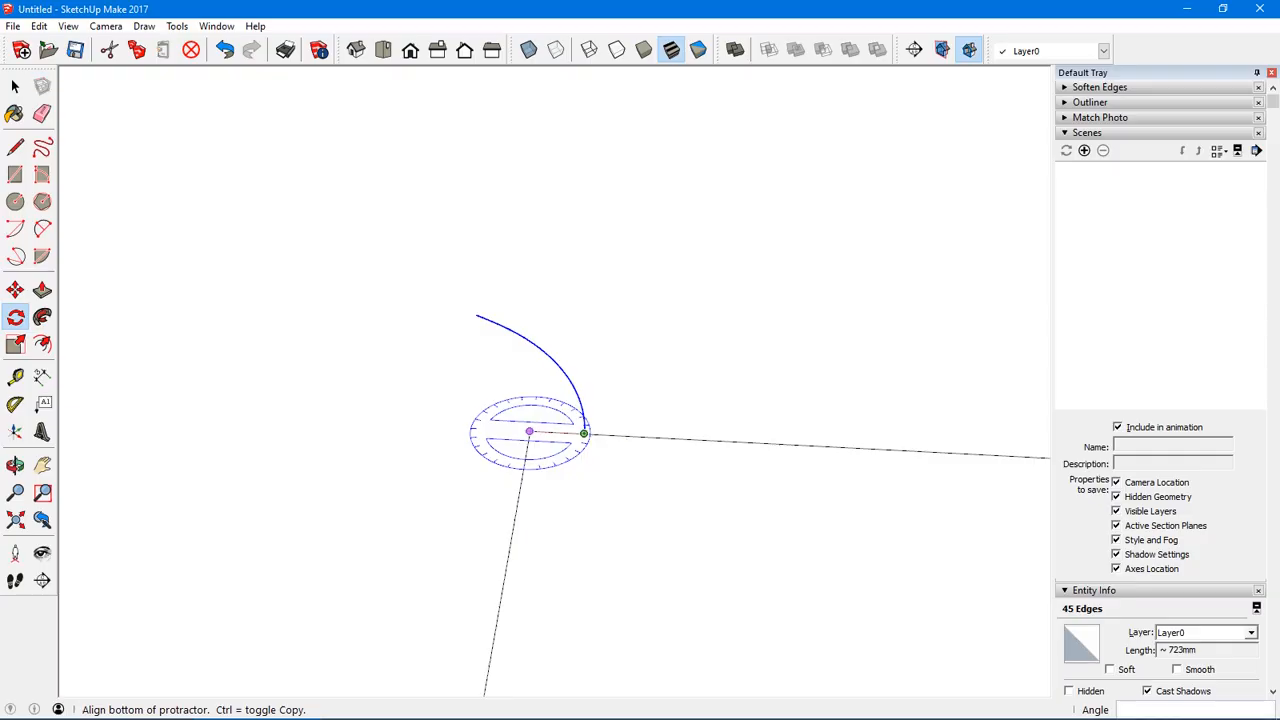
{"action": "left_click", "coordinate": [584, 433]}
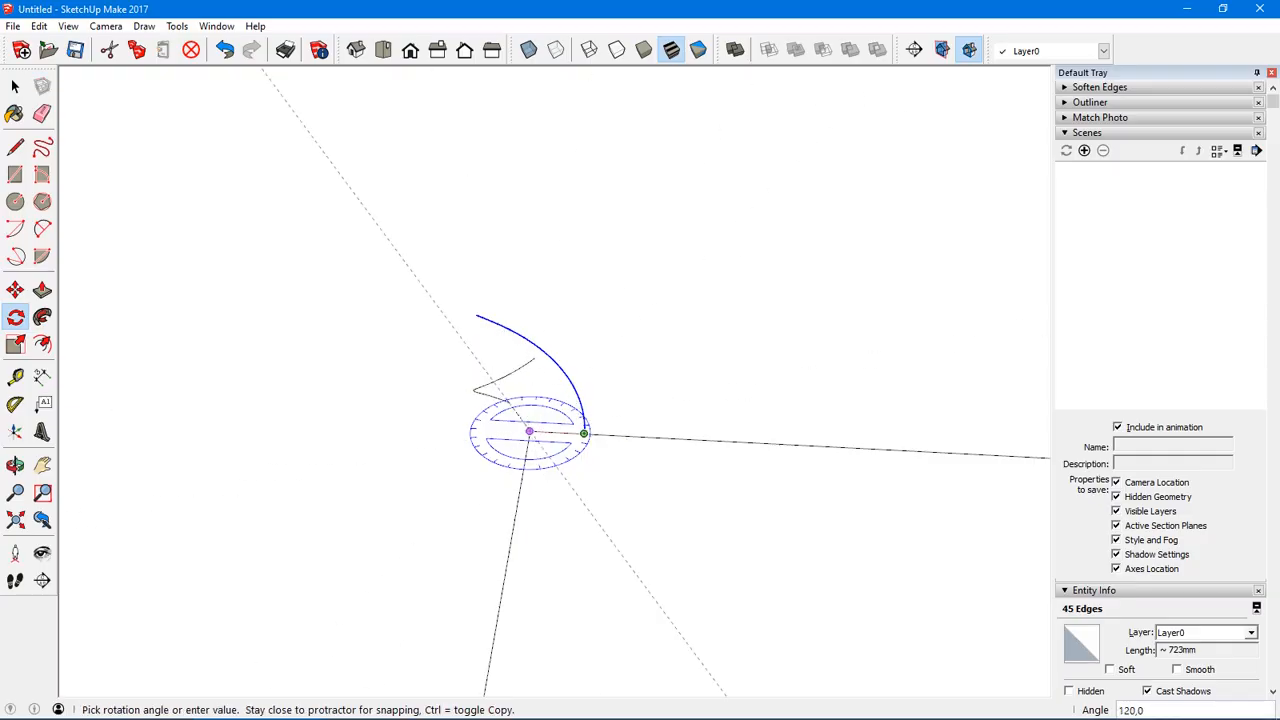
{"action": "middle_click_drag", "start_coordinate": [584, 433], "coordinate": [564, 440]}
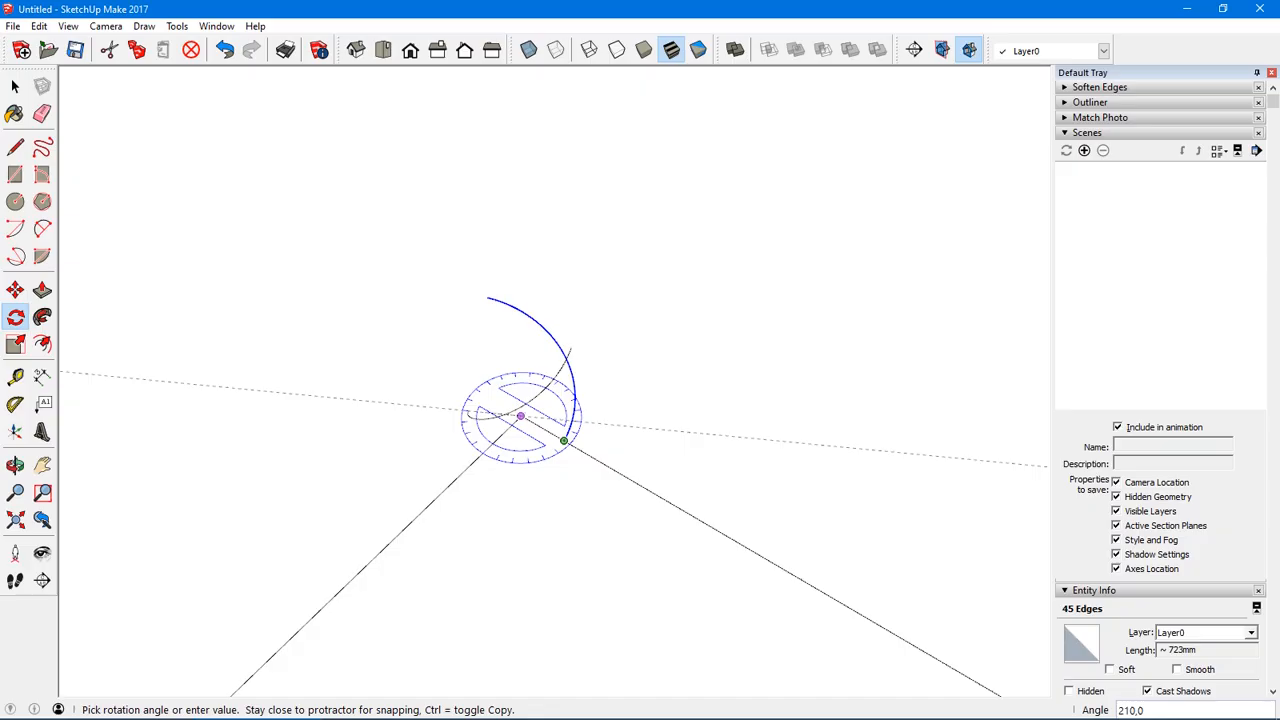
{"action": "left_click", "coordinate": [564, 440]}
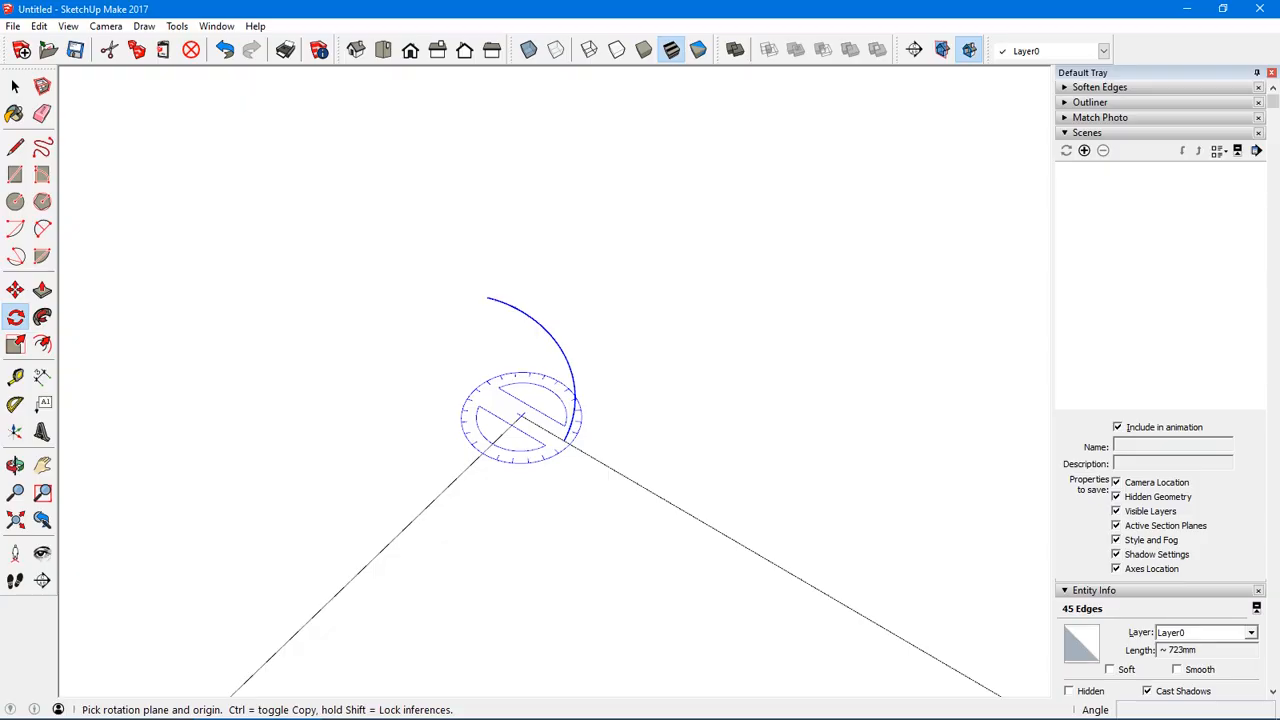
- Switch to Calculator, divide 360 by 3 and by 5 to work out the copy angle, and close the calculator
{"action": "key", "text": "alt+Tab"}
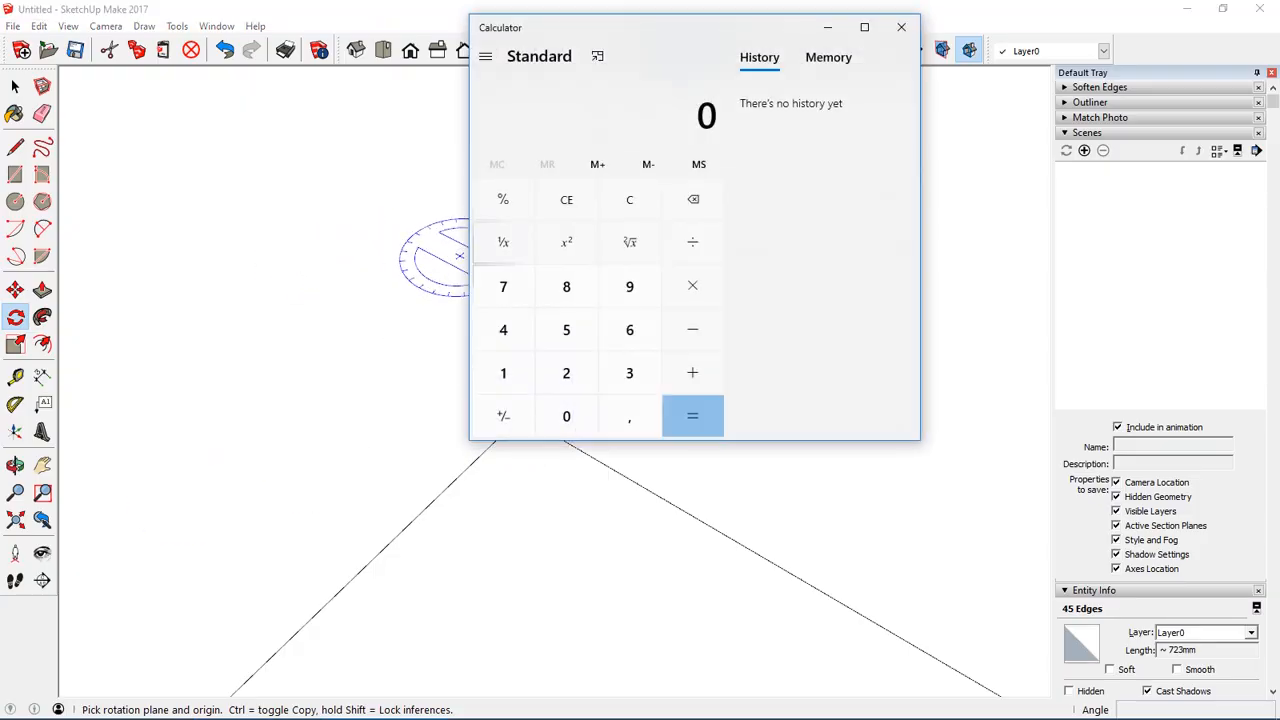
{"action": "type", "text": "360"}
{"action": "key", "text": "slash"}
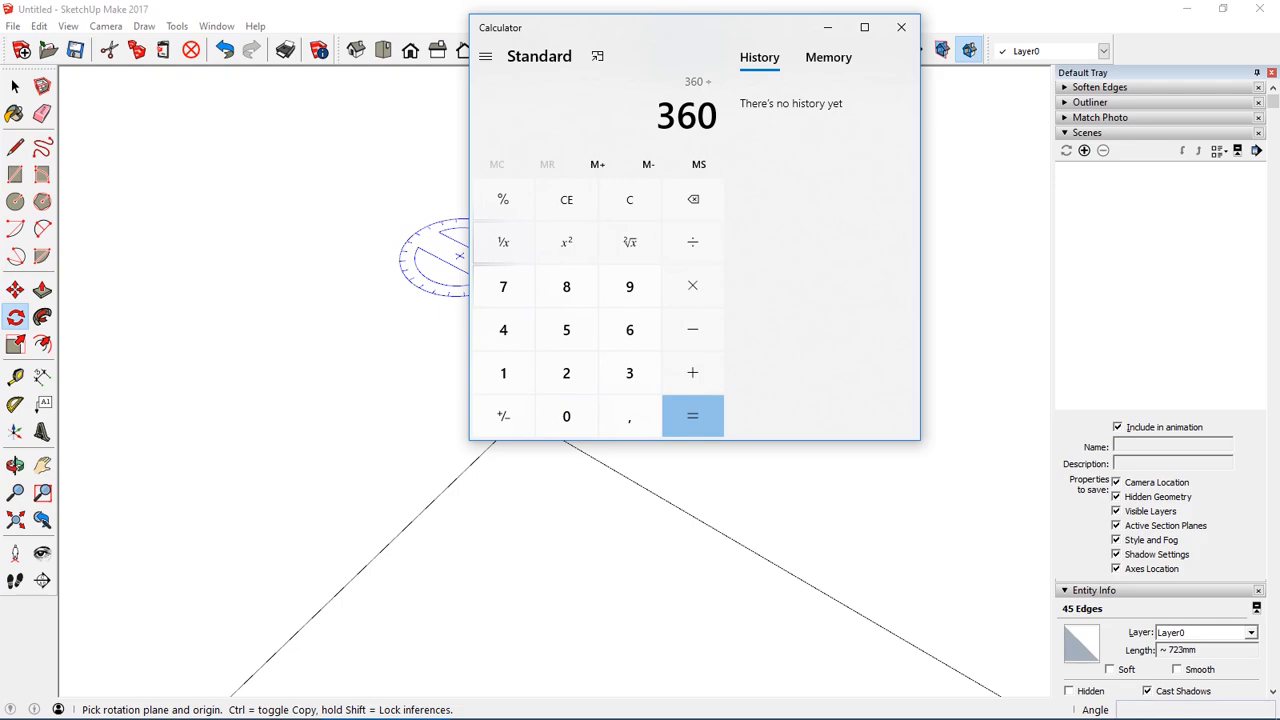
{"action": "type", "text": "3"}
{"action": "key", "text": "Return"}
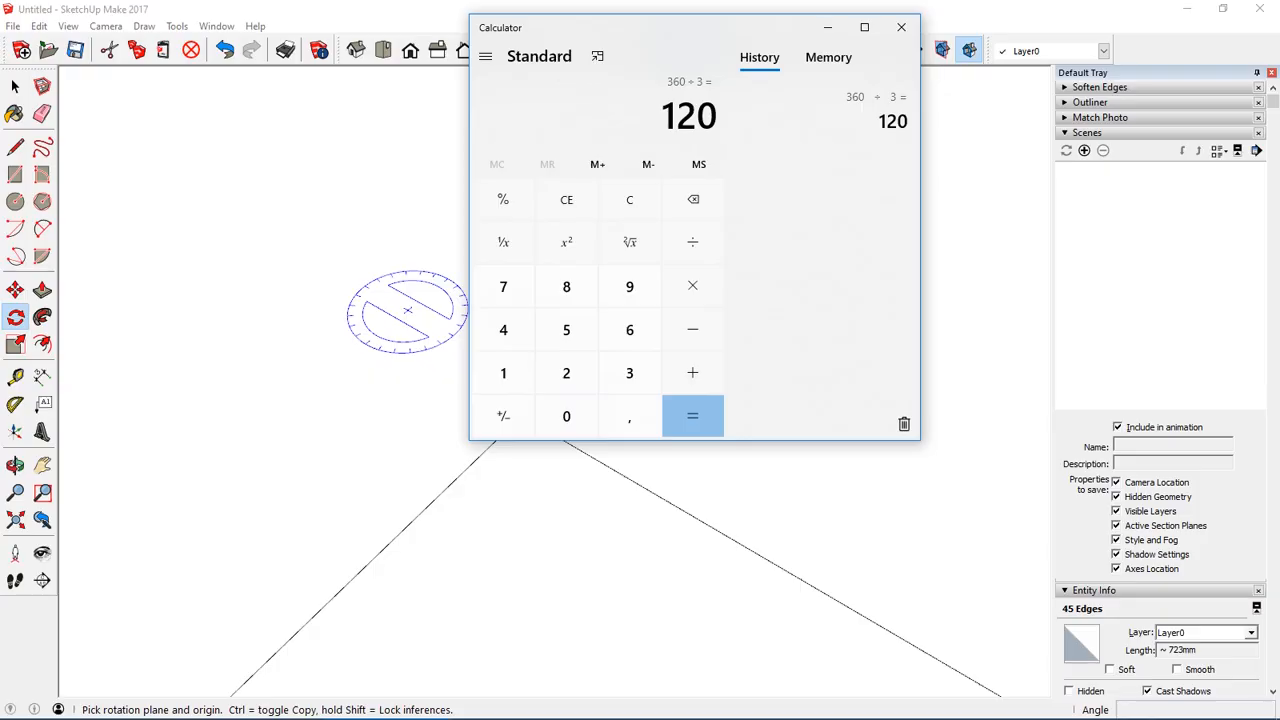
{"action": "left_click", "coordinate": [629, 200]}
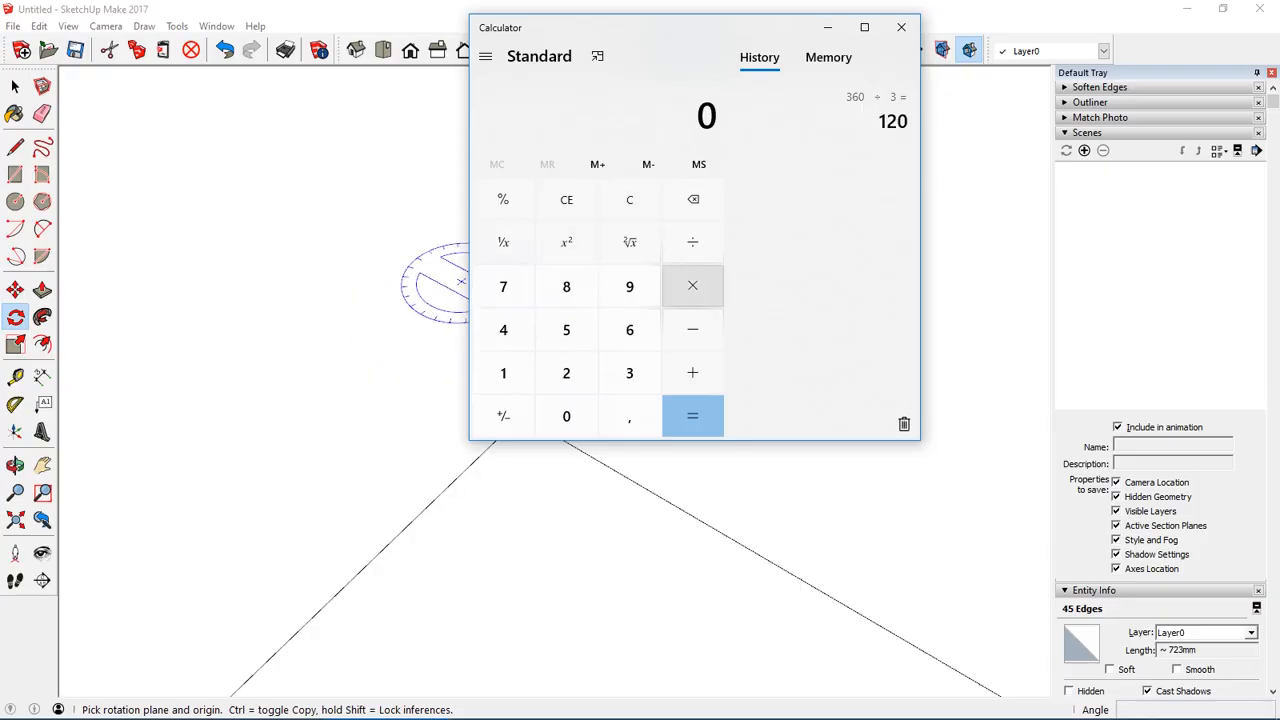
{"action": "type", "text": "360"}
{"action": "key", "text": "slash"}
{"action": "type", "text": "5"}
{"action": "key", "text": "Return"}
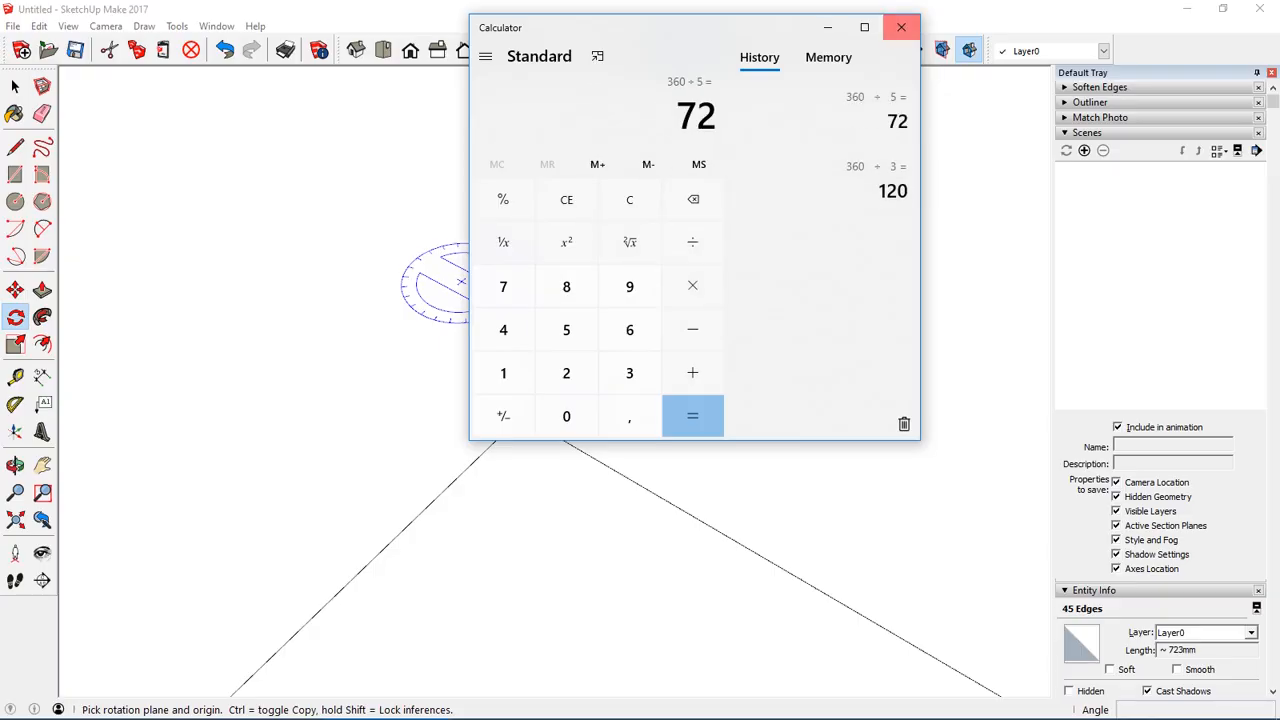
{"action": "left_click", "coordinate": [901, 27]}
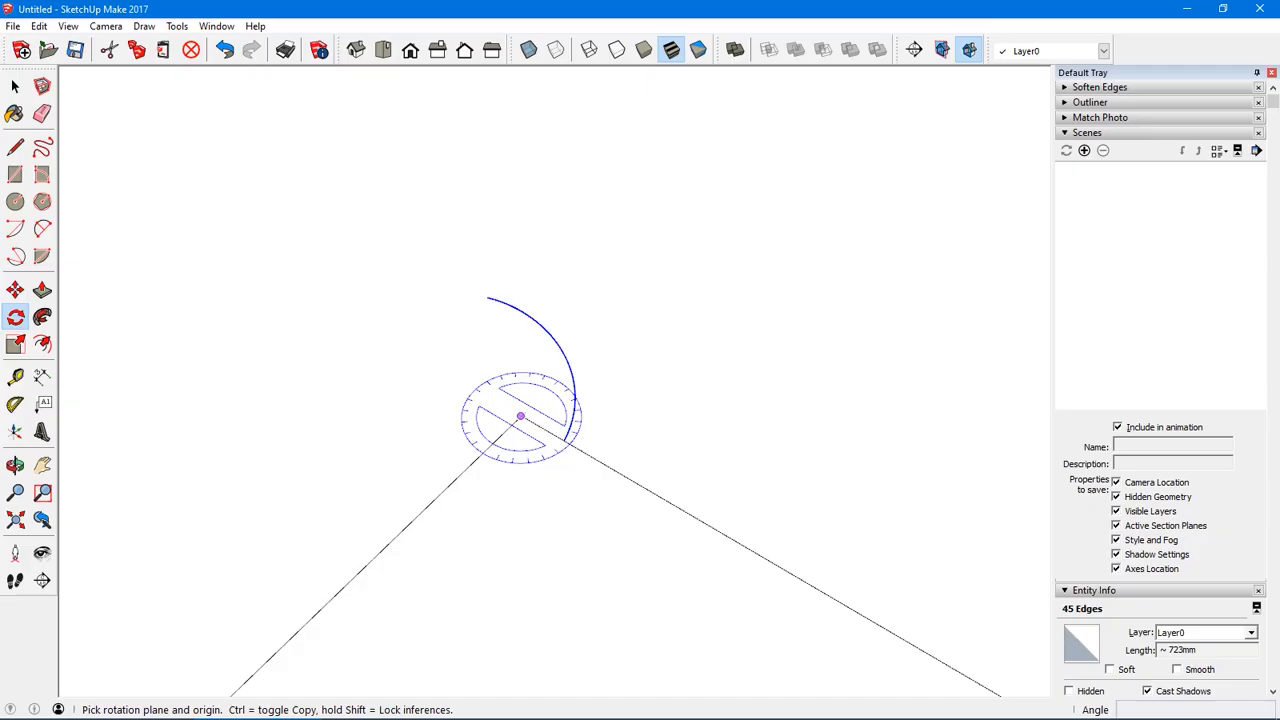
- Rotate-copy the helix curve by 72° about the guide lines' corner and repeat the copy four times
{"action": "left_click", "coordinate": [520, 416]}
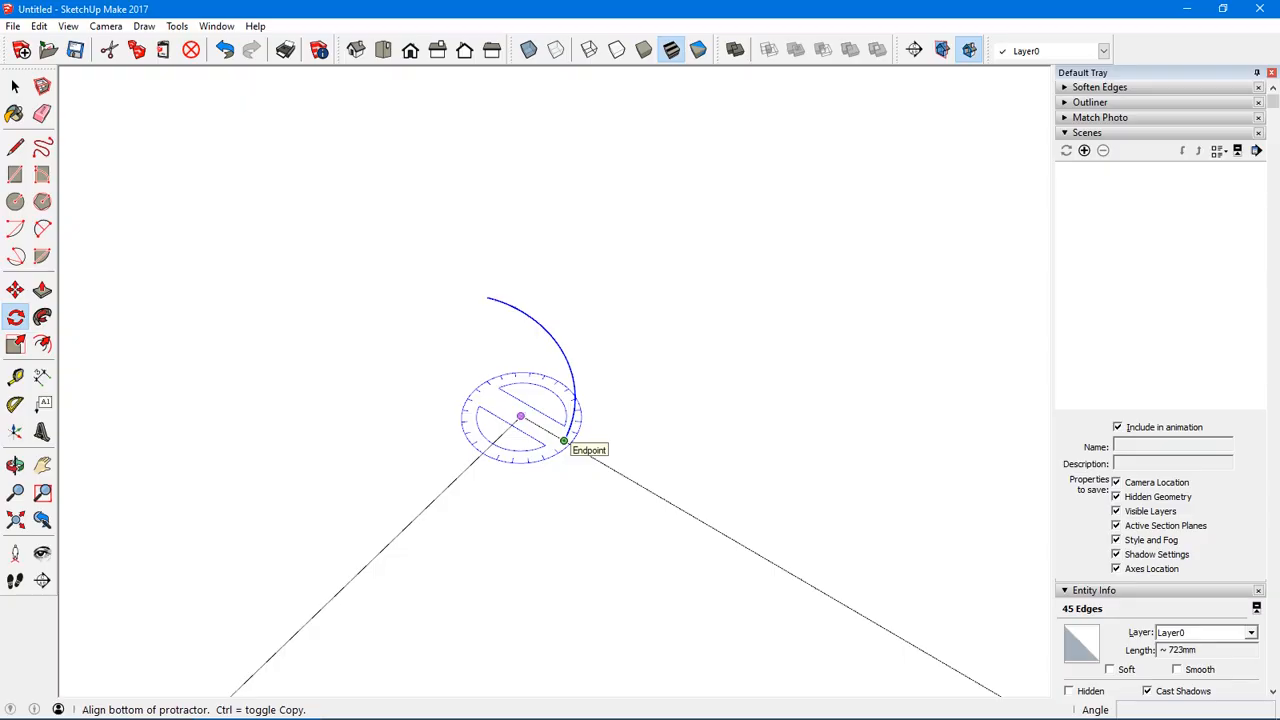
{"action": "left_click", "coordinate": [564, 441]}
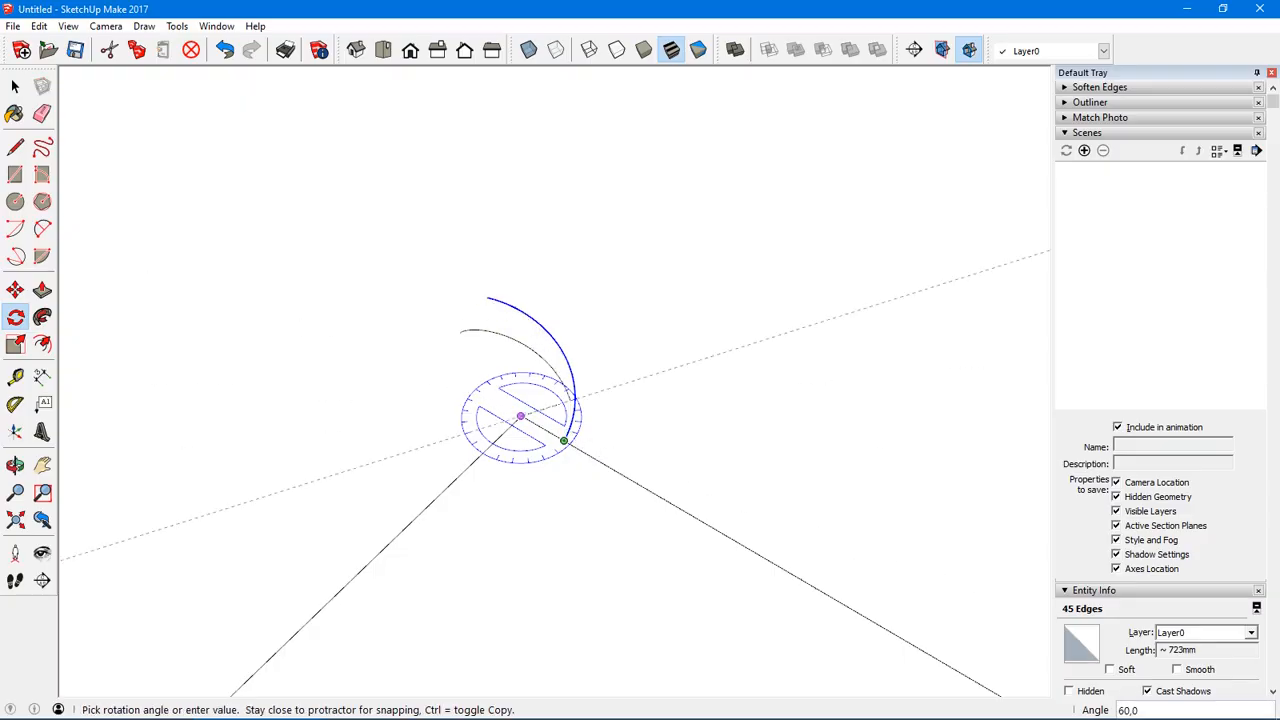
{"action": "type", "text": "72"}
{"action": "key", "text": "Return"}
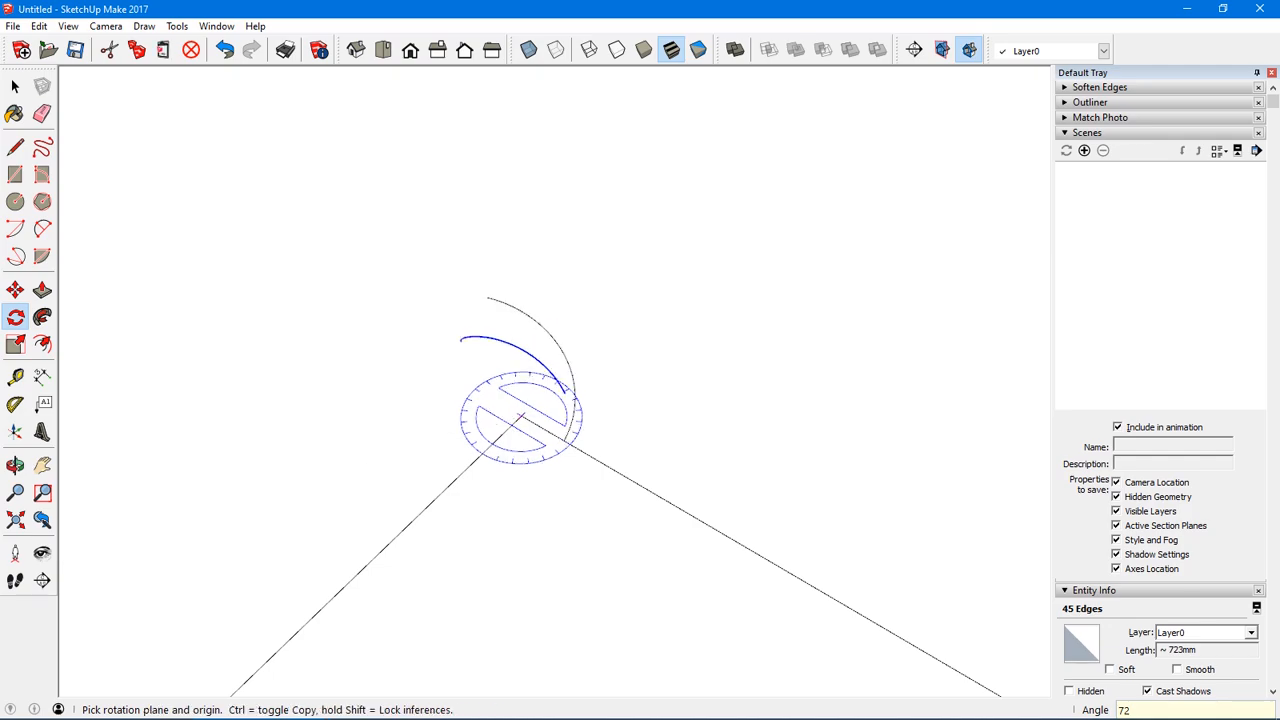
{"action": "type", "text": "*"}
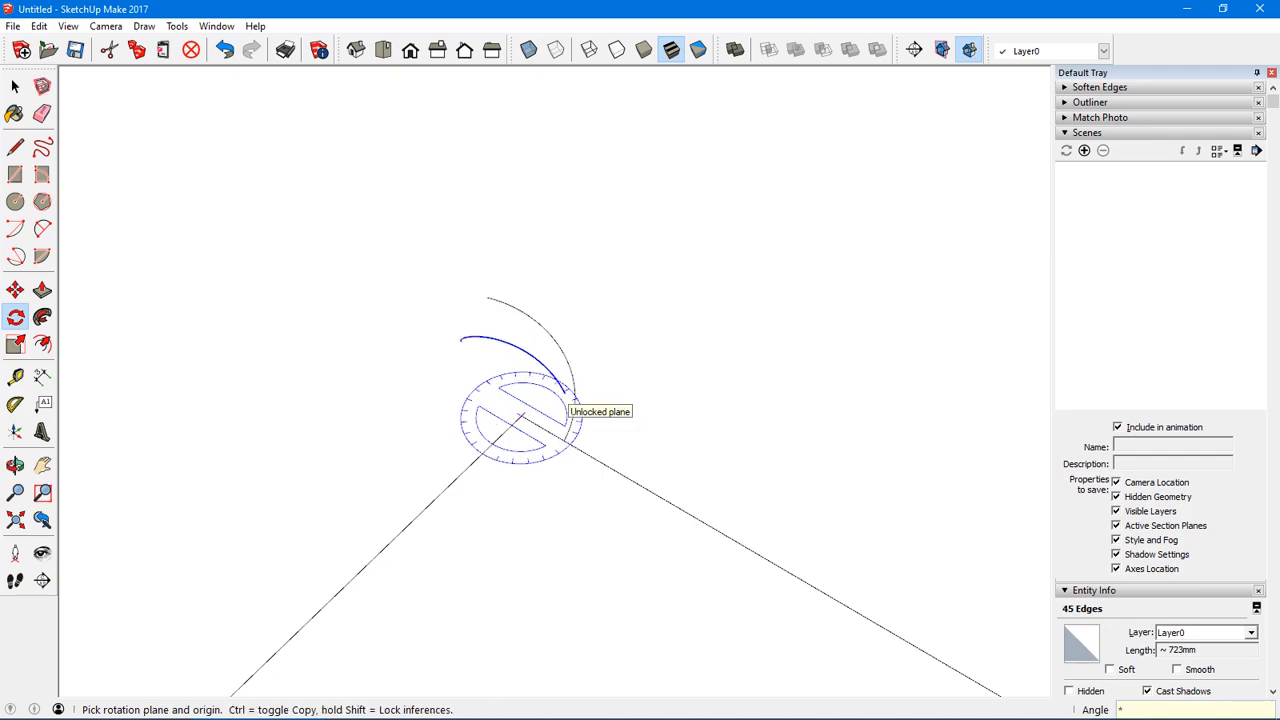
{"action": "type", "text": "4"}
{"action": "key", "text": "Return"}
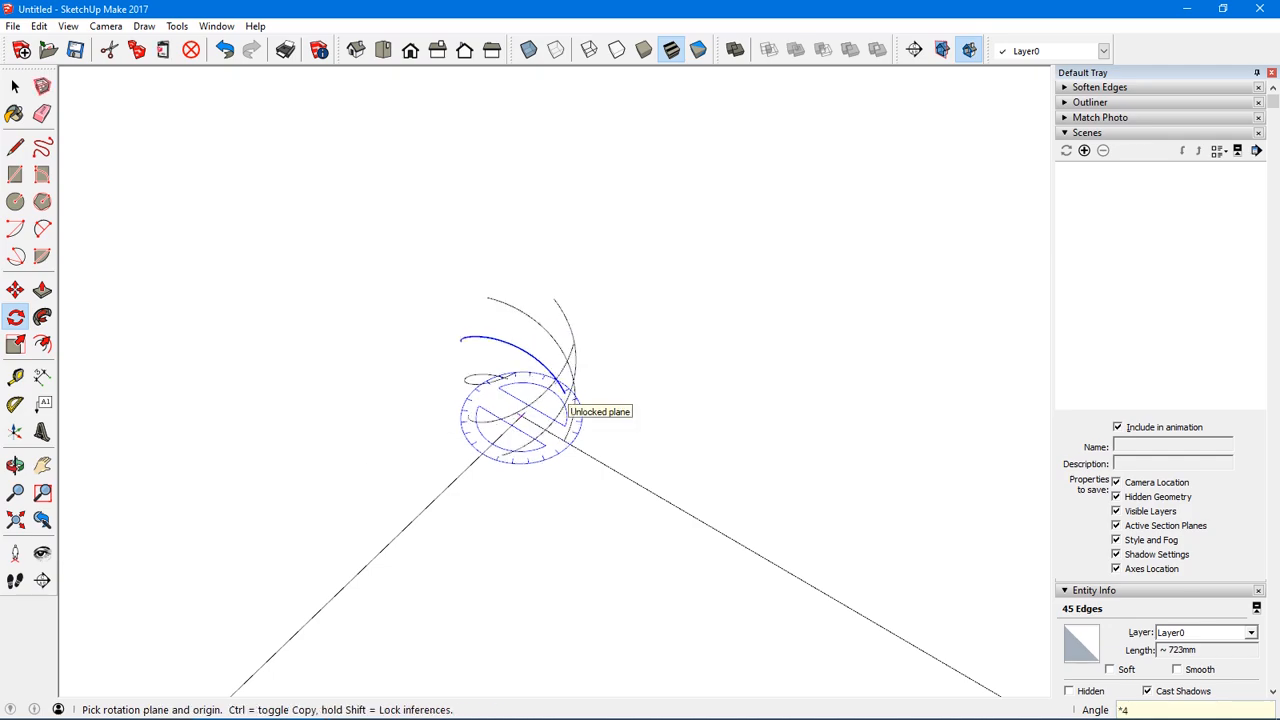
- Select all five helix curves without the guide lines and scale their height down along the blue axis
{"action": "middle_click_drag", "start_coordinate": [516, 415], "coordinate": [200, 450]}
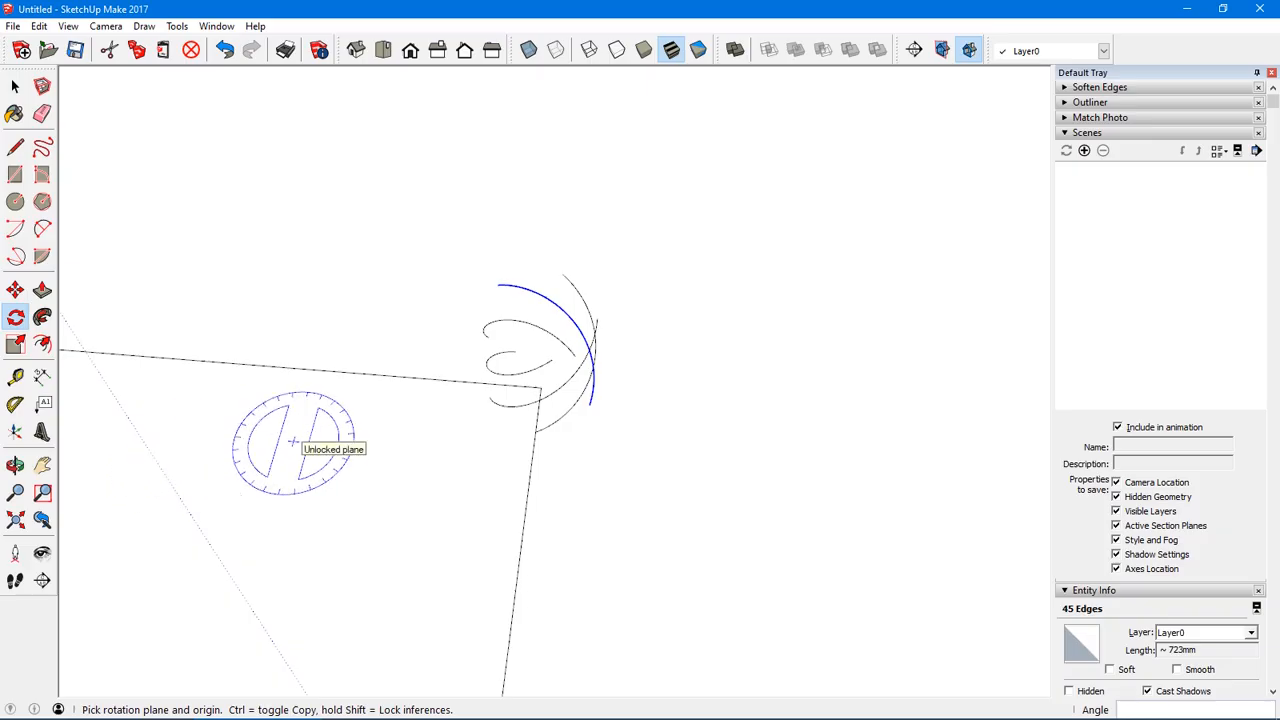
{"action": "middle_click_drag", "start_coordinate": [293, 441], "coordinate": [377, 377]}
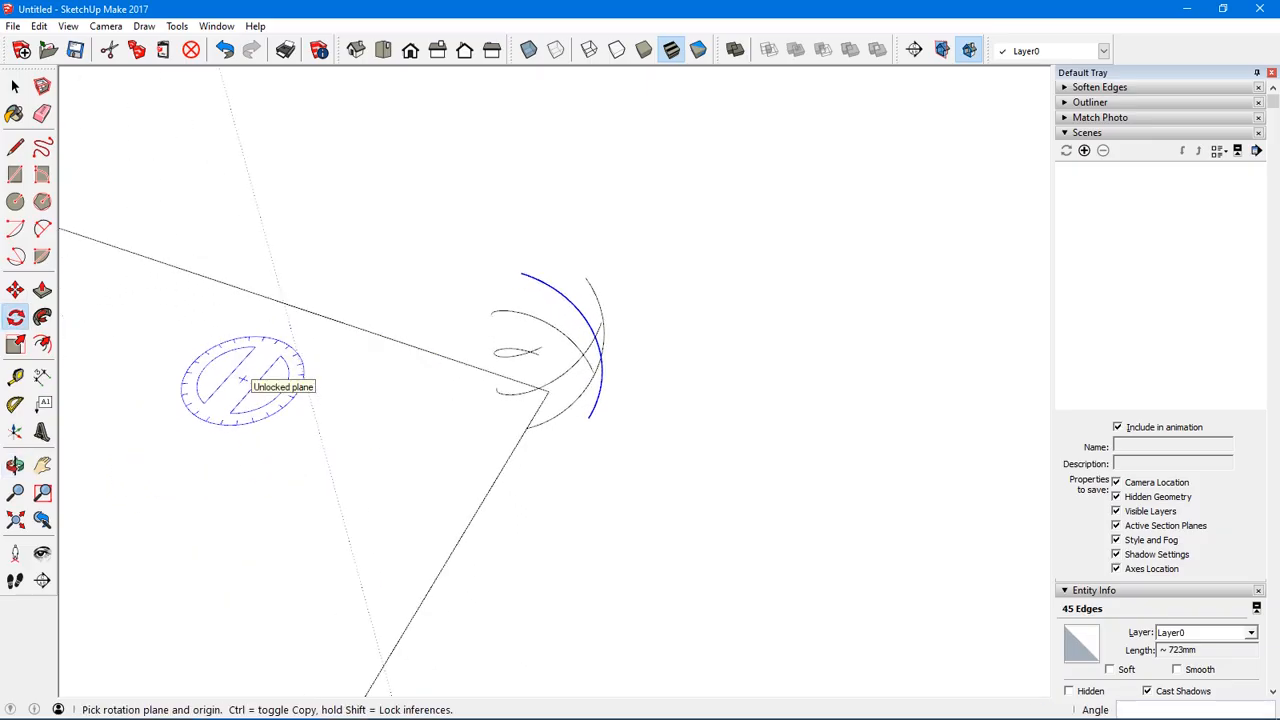
{"action": "middle_click_drag", "start_coordinate": [243, 380], "coordinate": [443, 380]}
{"action": "key", "text": "space"}
{"action": "left_click_drag", "start_coordinate": [421, 223], "coordinate": [657, 459]}
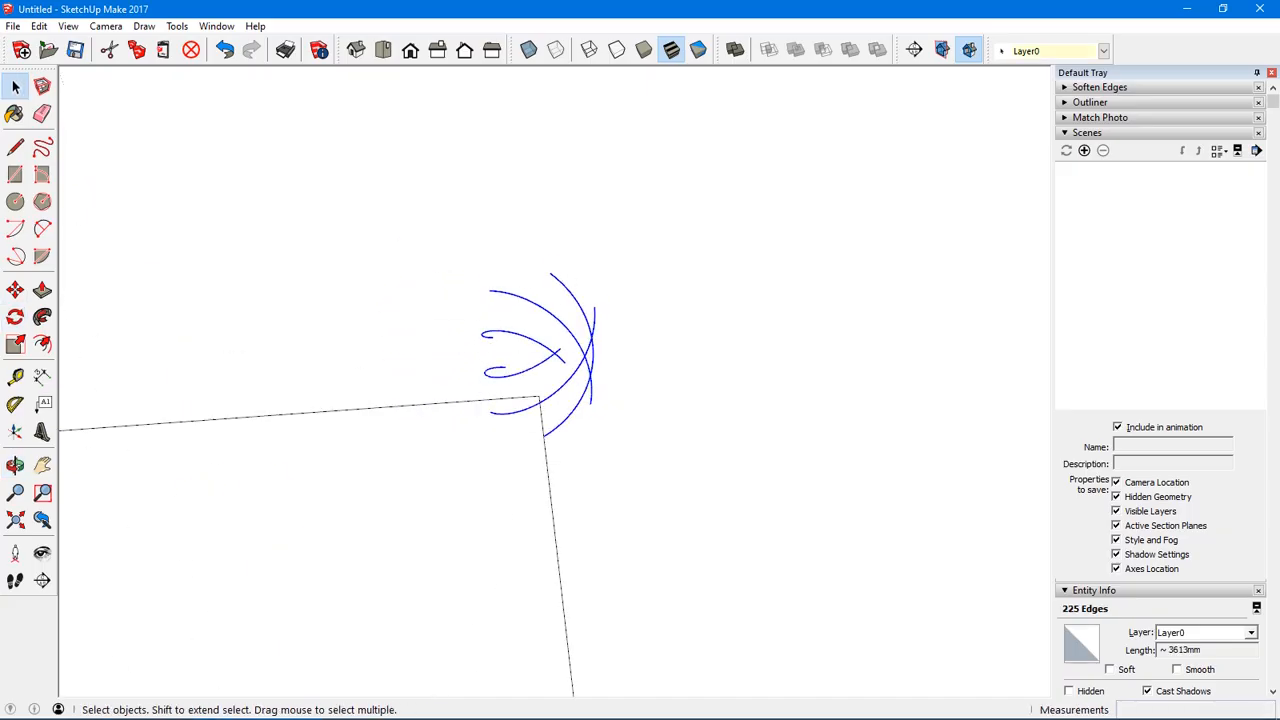
{"action": "scroll", "coordinate": [539, 397], "scroll_direction": "up", "scroll_amount": 2}
{"action": "middle_click_drag", "start_coordinate": [539, 397], "coordinate": [615, 367]}
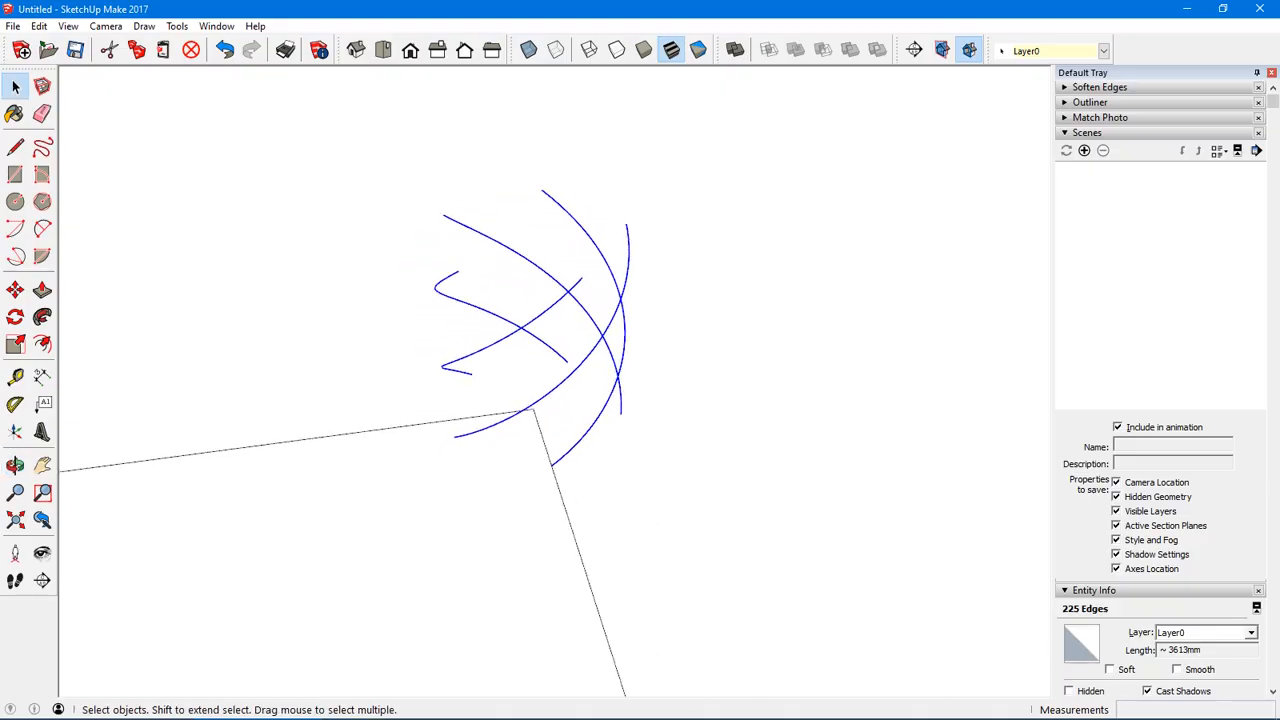
{"action": "left_click", "coordinate": [15, 344]}
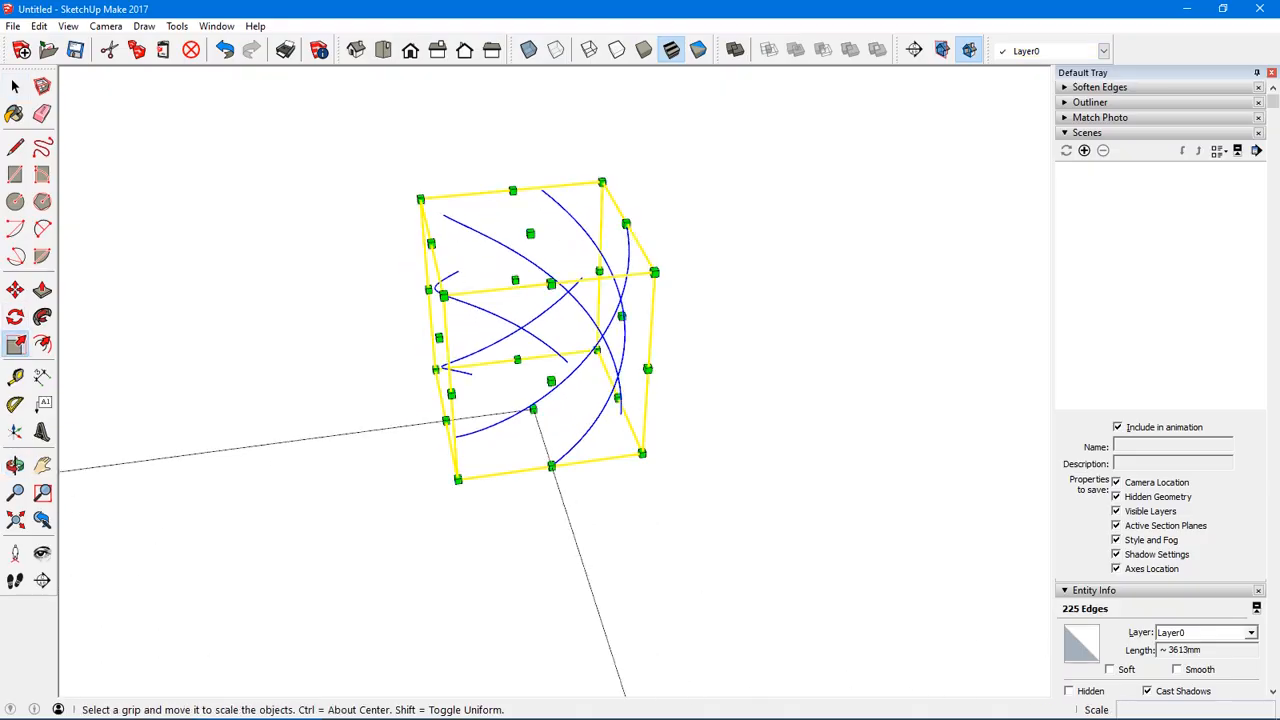
{"action": "left_click_drag", "start_coordinate": [530, 233], "coordinate": [531, 327]}
- Flatten the five curves further by scaling them again along the blue axis
{"action": "middle_click_drag", "start_coordinate": [622, 436], "coordinate": [775, 310]}
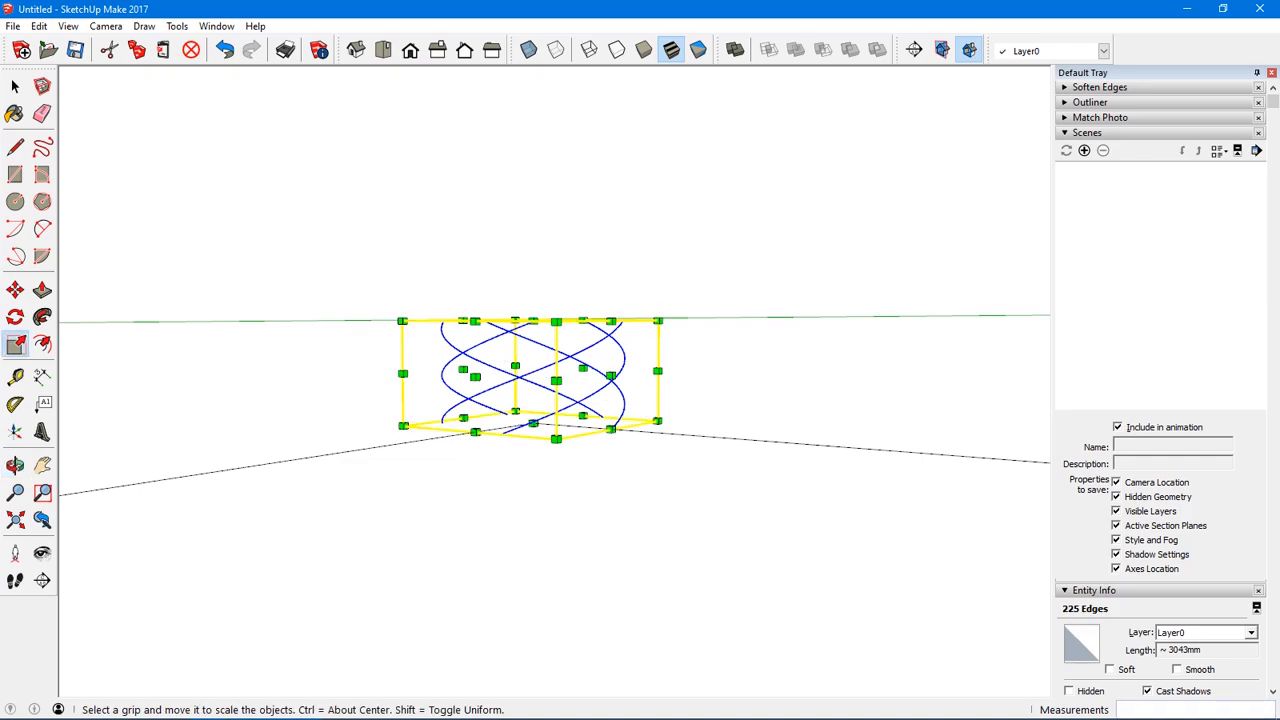
{"action": "middle_click_drag", "start_coordinate": [700, 380], "coordinate": [688, 414]}
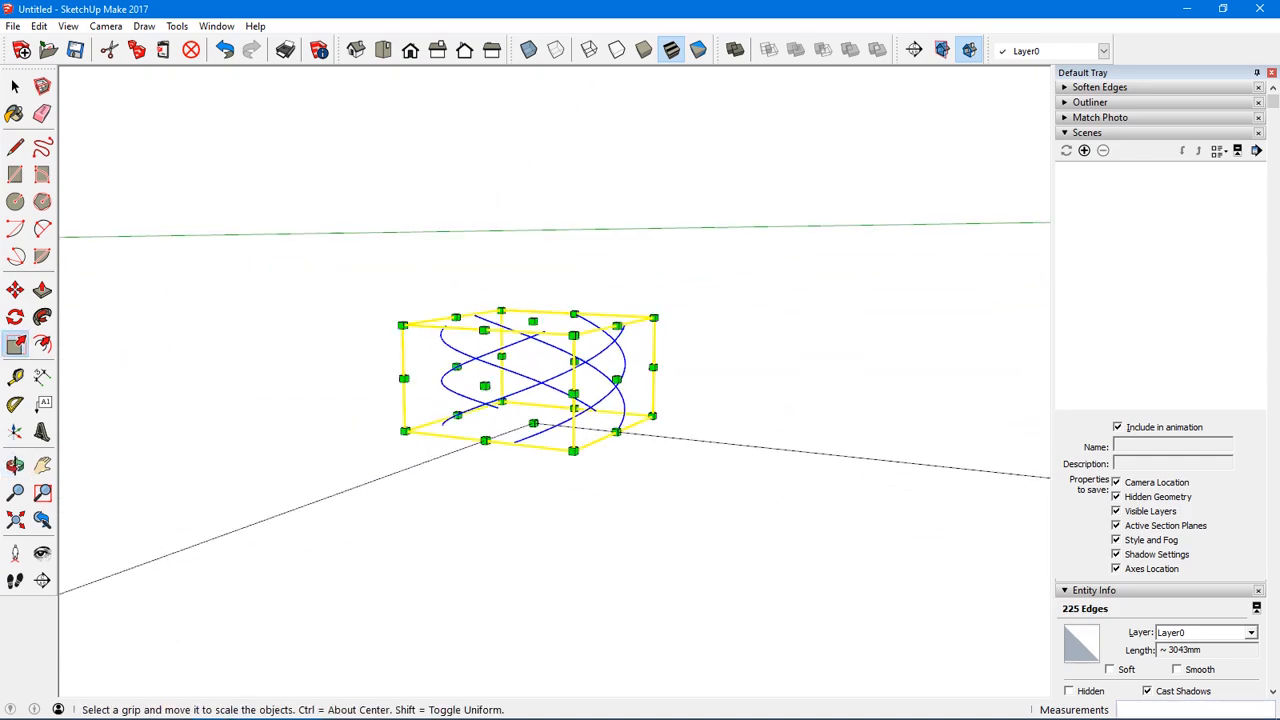
{"action": "left_click_drag", "start_coordinate": [532, 321], "coordinate": [533, 352]}
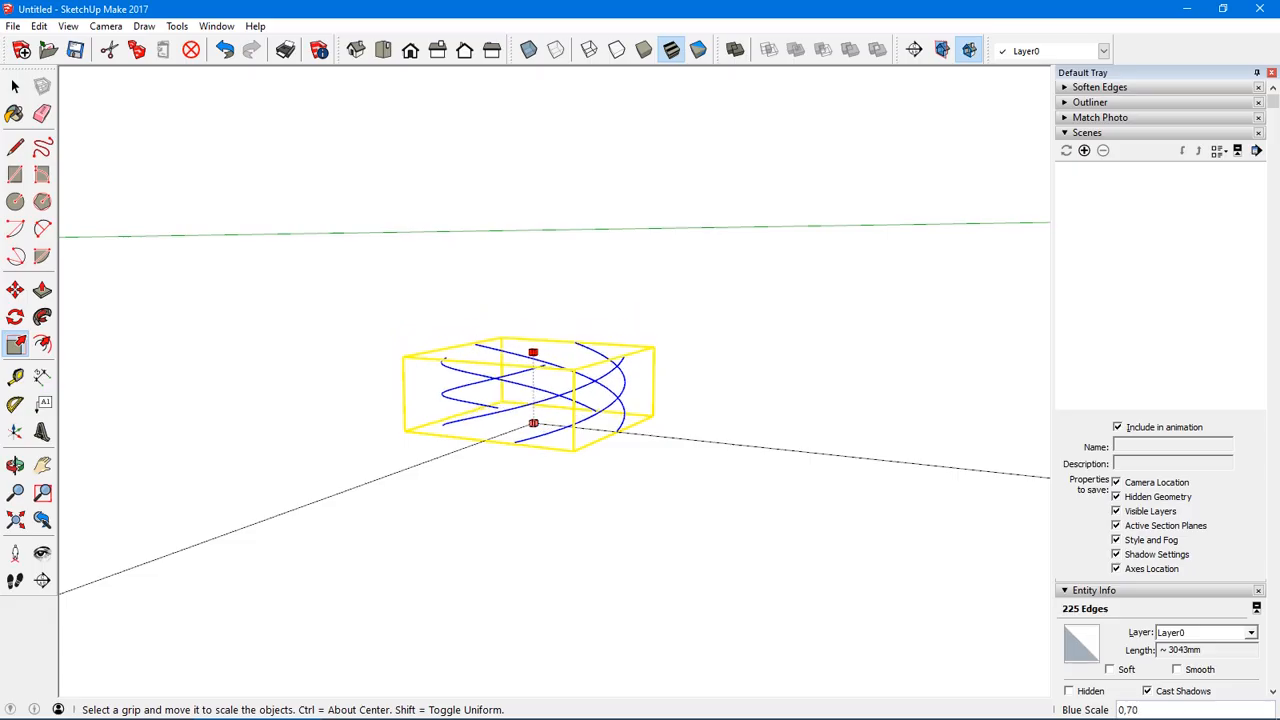
{"action": "left_click_drag", "start_coordinate": [533, 352], "coordinate": [533, 342]}
{"action": "middle_click_drag", "start_coordinate": [533, 342], "coordinate": [480, 366]}
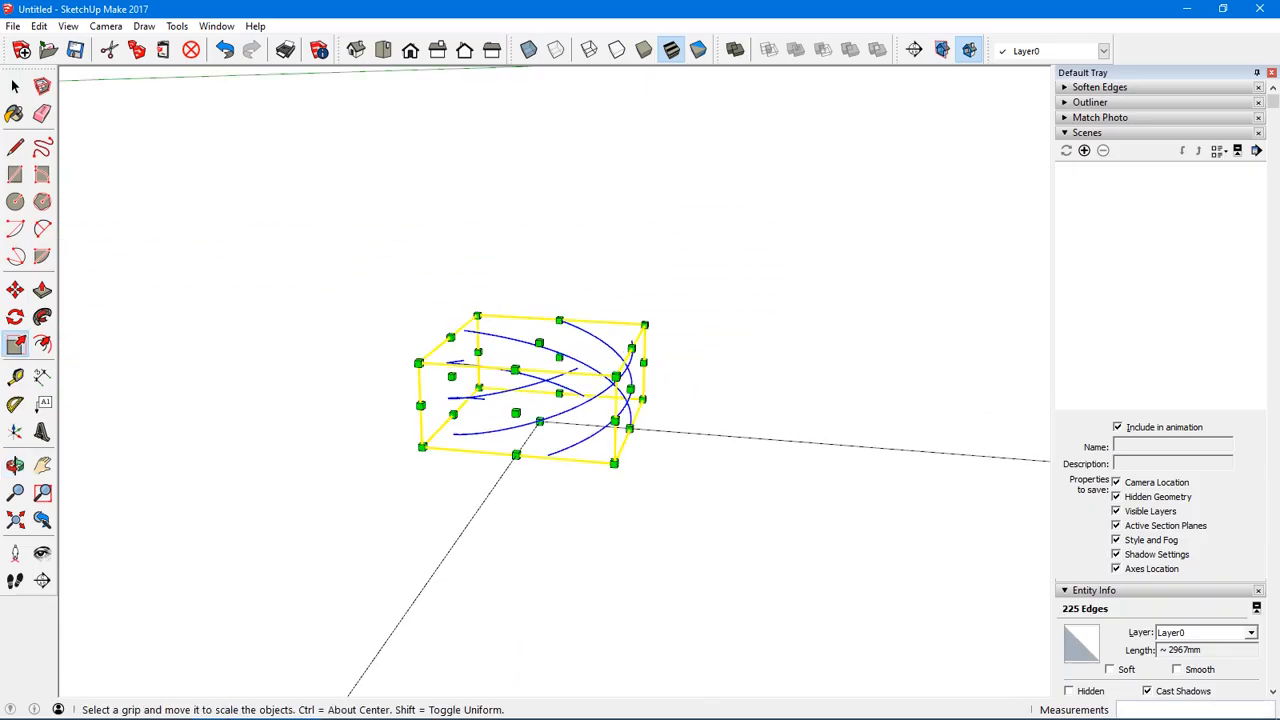
- Clear the selection and examine the flattened set of curves from several sides
{"action": "key", "text": "space"}
{"action": "key", "text": "ctrl+t"}
{"action": "middle_click_drag", "start_coordinate": [690, 380], "coordinate": [780, 430]}
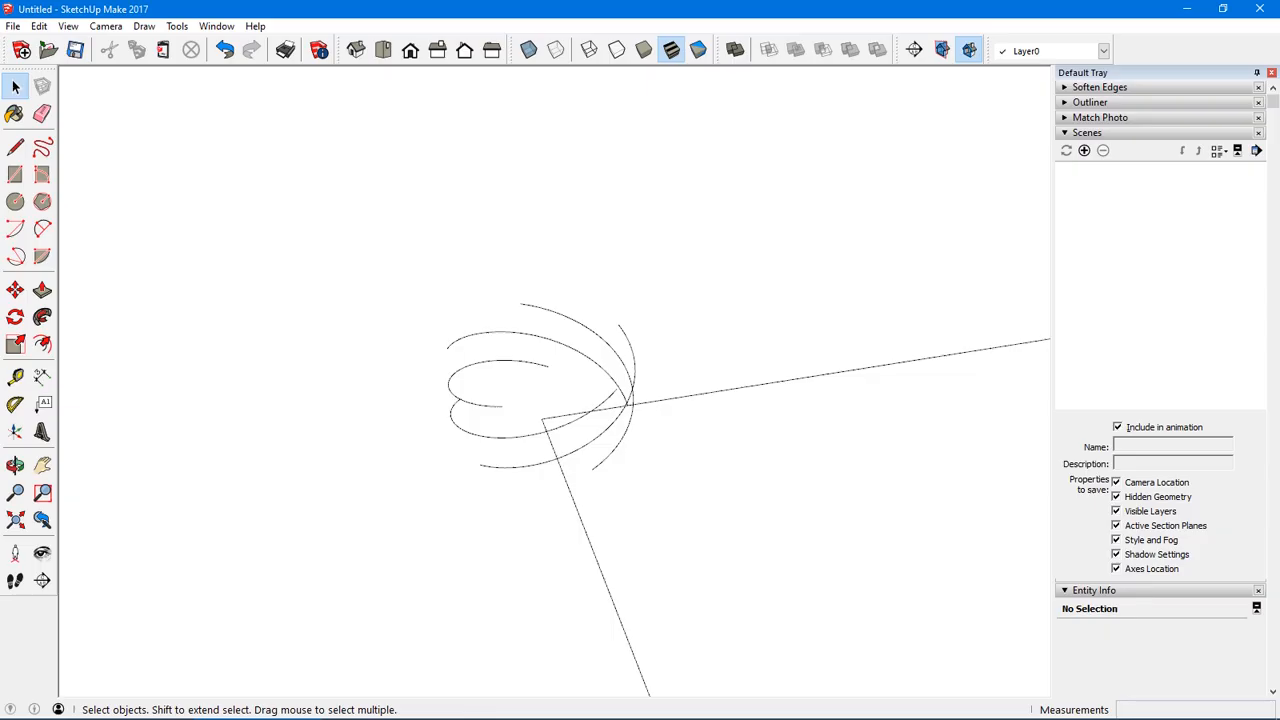
{"action": "middle_click_drag", "start_coordinate": [700, 390], "coordinate": [560, 436]}
{"action": "middle_click_drag", "start_coordinate": [640, 430], "coordinate": [515, 395]}
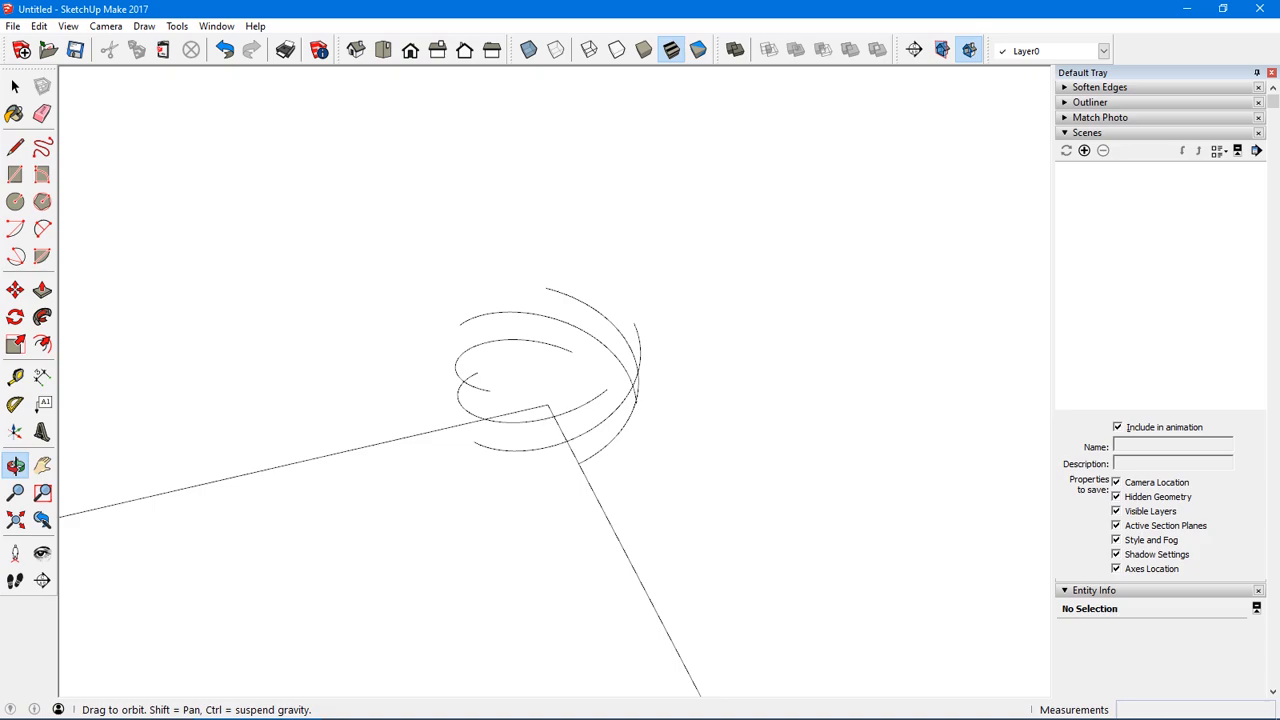
{"action": "middle_click_drag", "start_coordinate": [480, 420], "coordinate": [716, 430]}
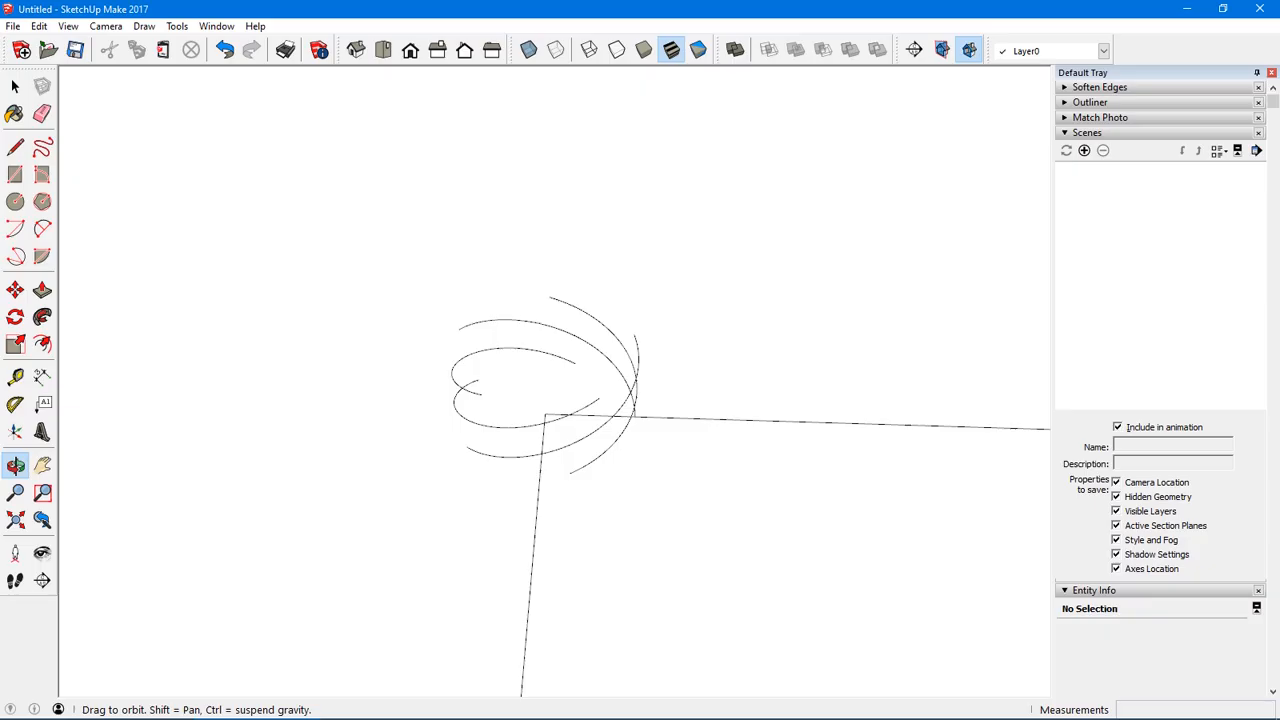
- Undo the scalings and the rotated copies, back to the single helix curve
{"action": "key", "text": "space"}
{"action": "key", "text": "ctrl+z"}
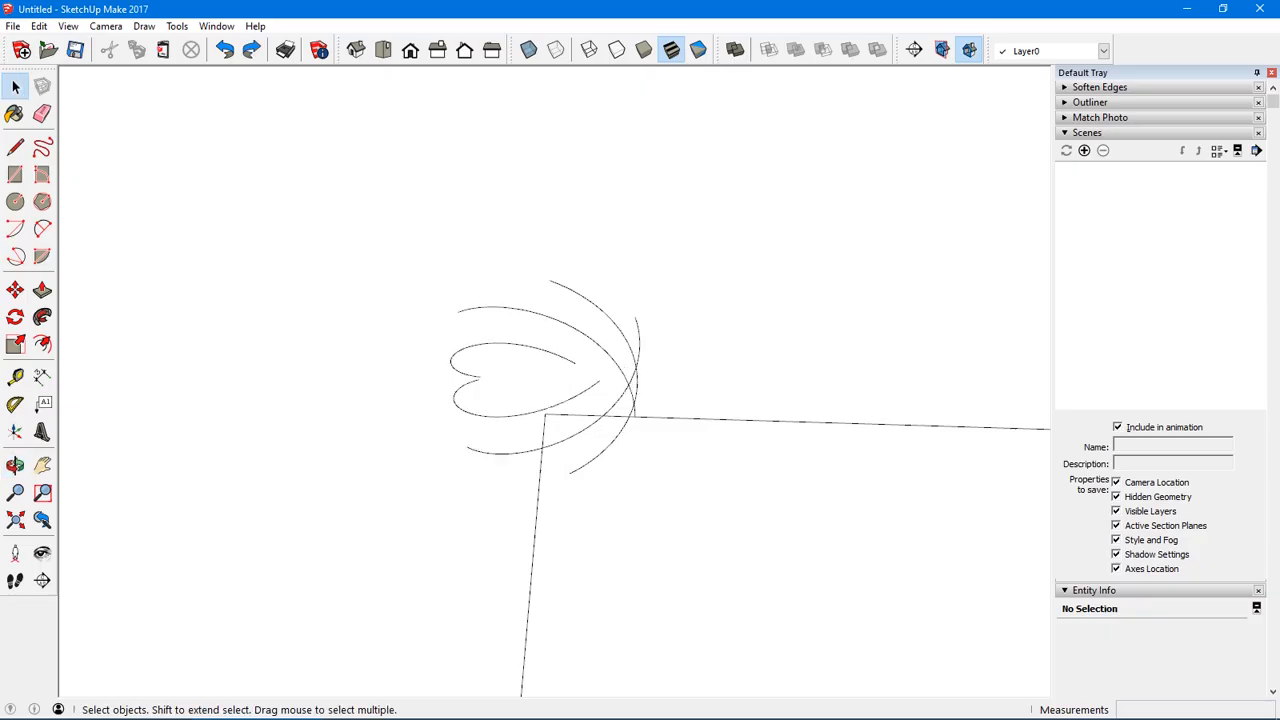
{"action": "key", "text": "ctrl+z"}
{"action": "key", "text": "ctrl+z"}
- Select the single helix curve and scale its height down along the blue axis, setting the last scale factor to 0,8
{"action": "middle_click_drag", "start_coordinate": [716, 430], "coordinate": [590, 430]}
{"action": "left_click_drag", "start_coordinate": [450, 148], "coordinate": [682, 494]}
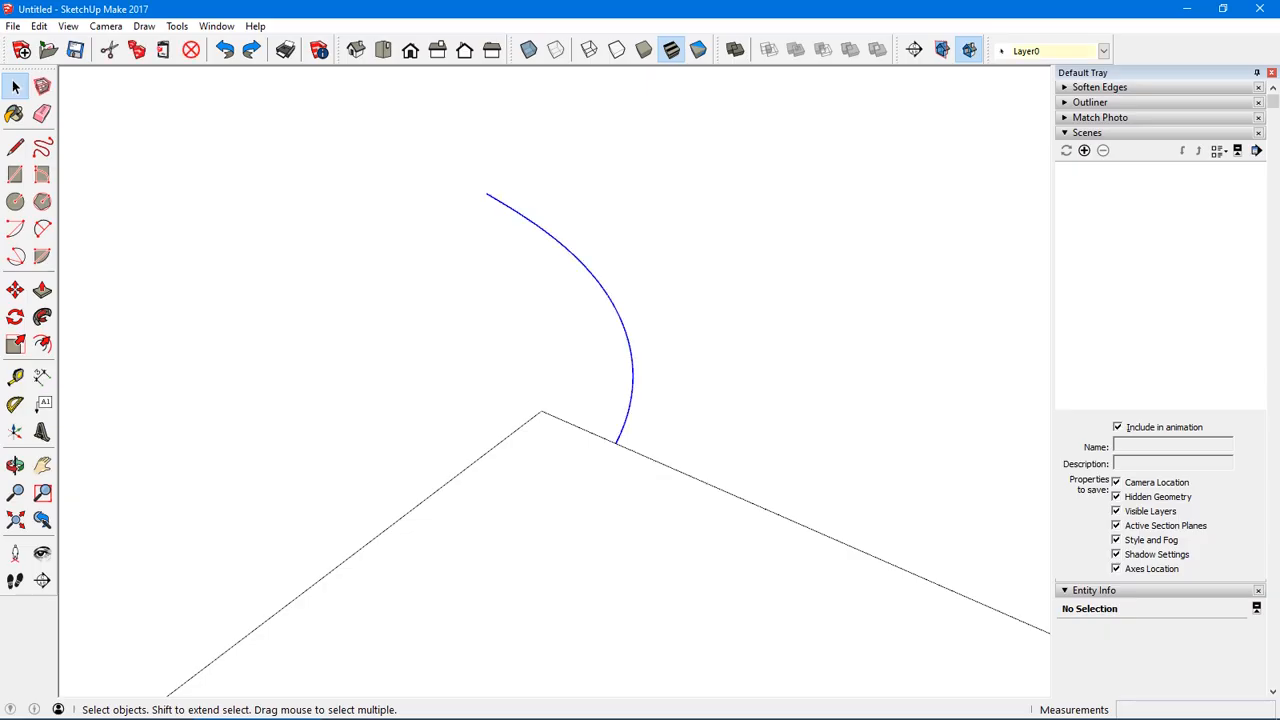
{"action": "left_click", "coordinate": [15, 343]}
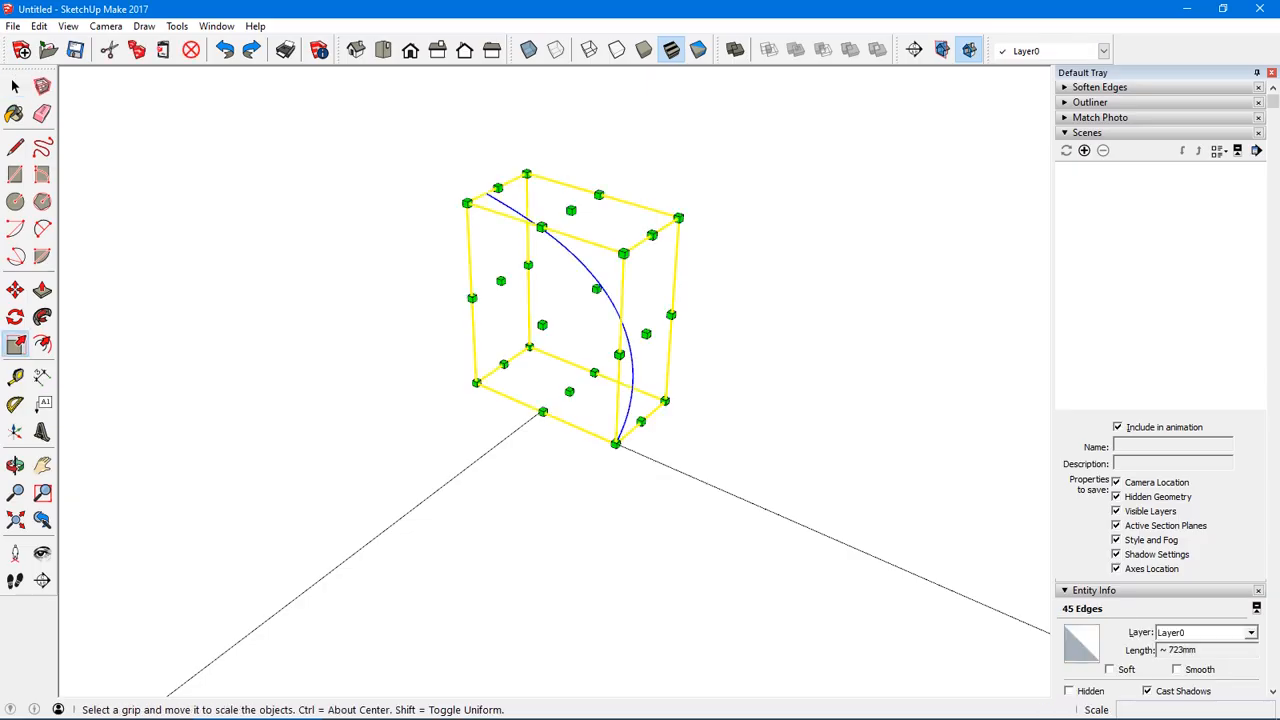
{"action": "left_click_drag", "start_coordinate": [570, 210], "coordinate": [570, 326]}
{"action": "middle_click_drag", "start_coordinate": [570, 326], "coordinate": [665, 229]}
{"action": "left_click_drag", "start_coordinate": [563, 229], "coordinate": [563, 319]}
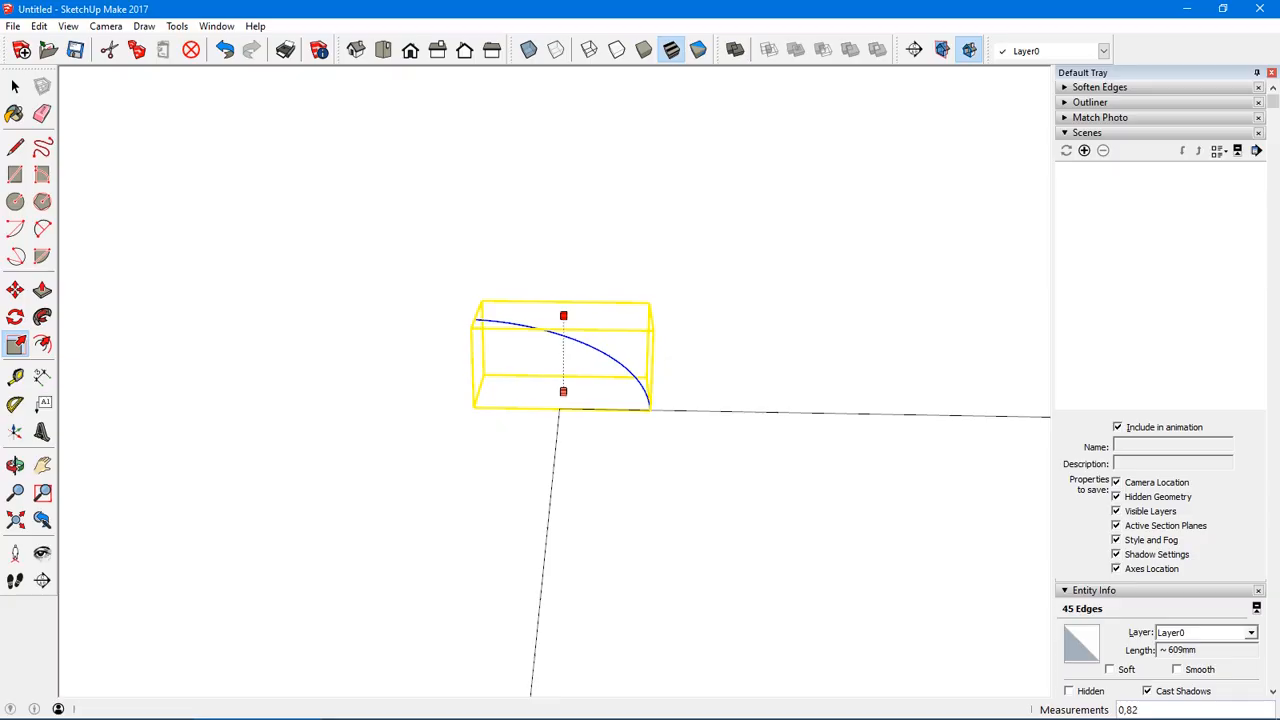
{"action": "type", "text": "0"}
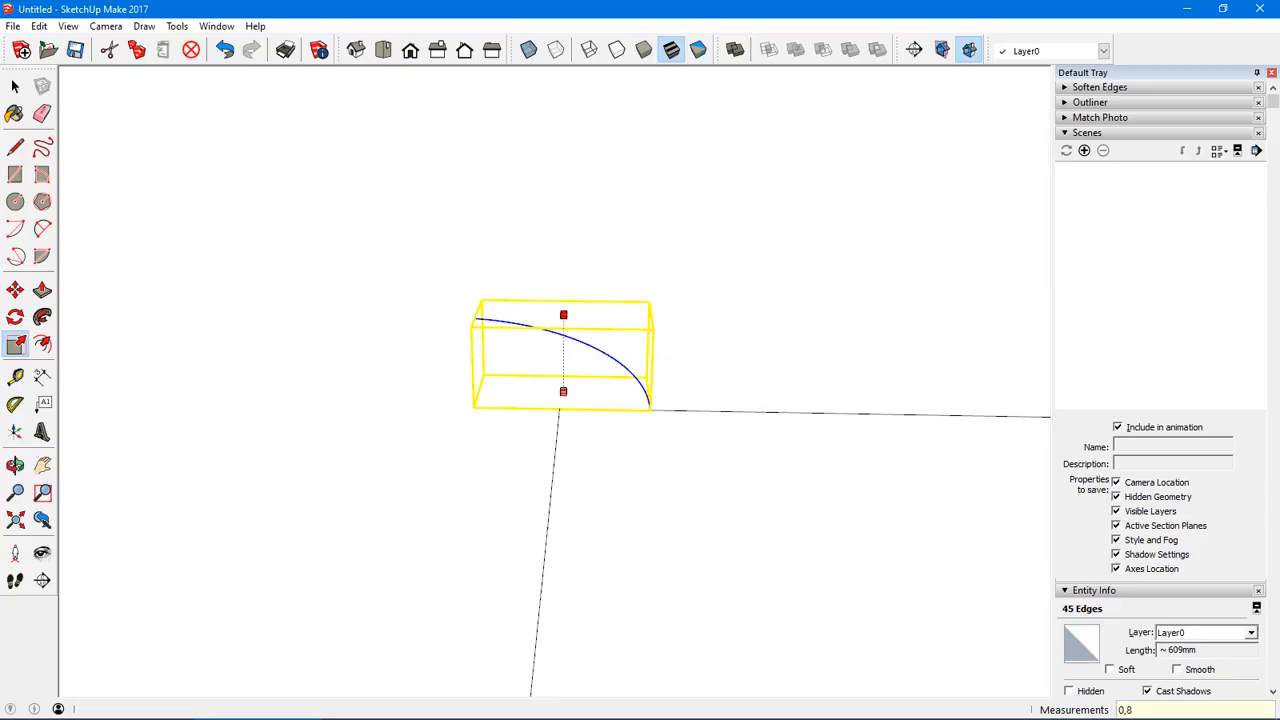
{"action": "key", "text": "Return"}
{"action": "key", "text": "space"}
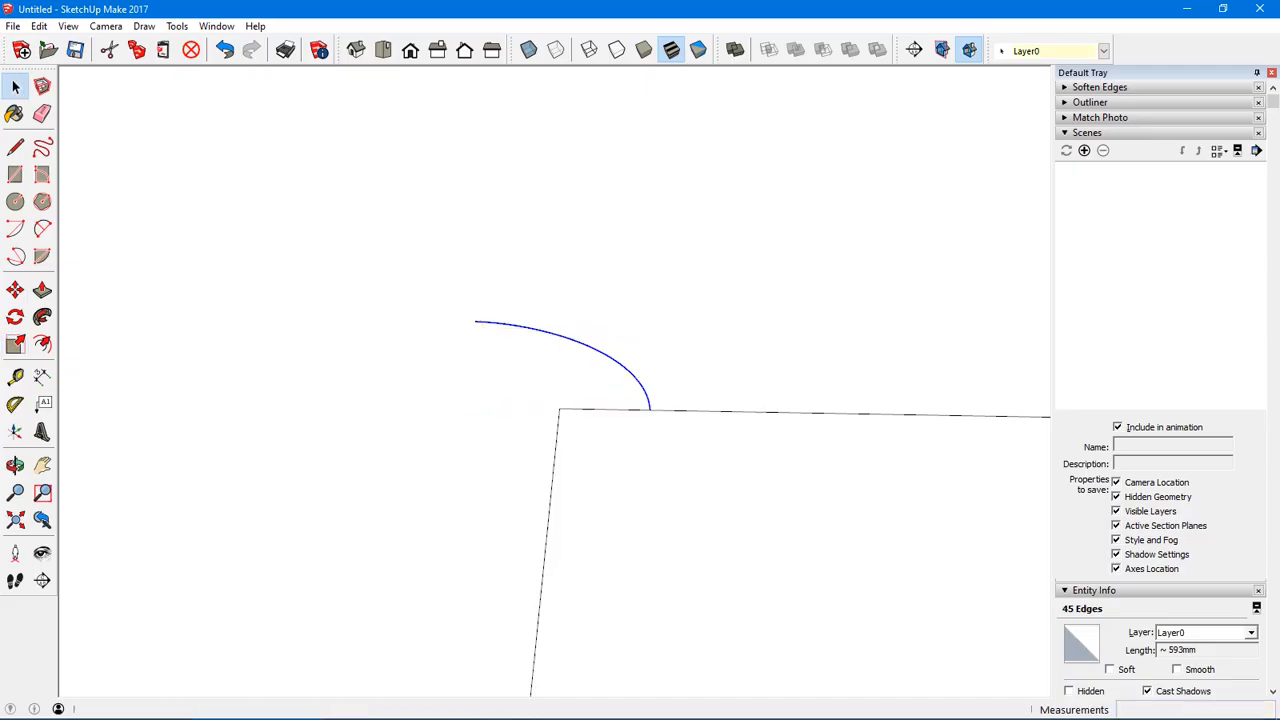
- Deselect the curve and draw a line from the guide lines' corner to the helix curve's lower endpoint
{"action": "middle_click_drag", "start_coordinate": [640, 380], "coordinate": [820, 430]}
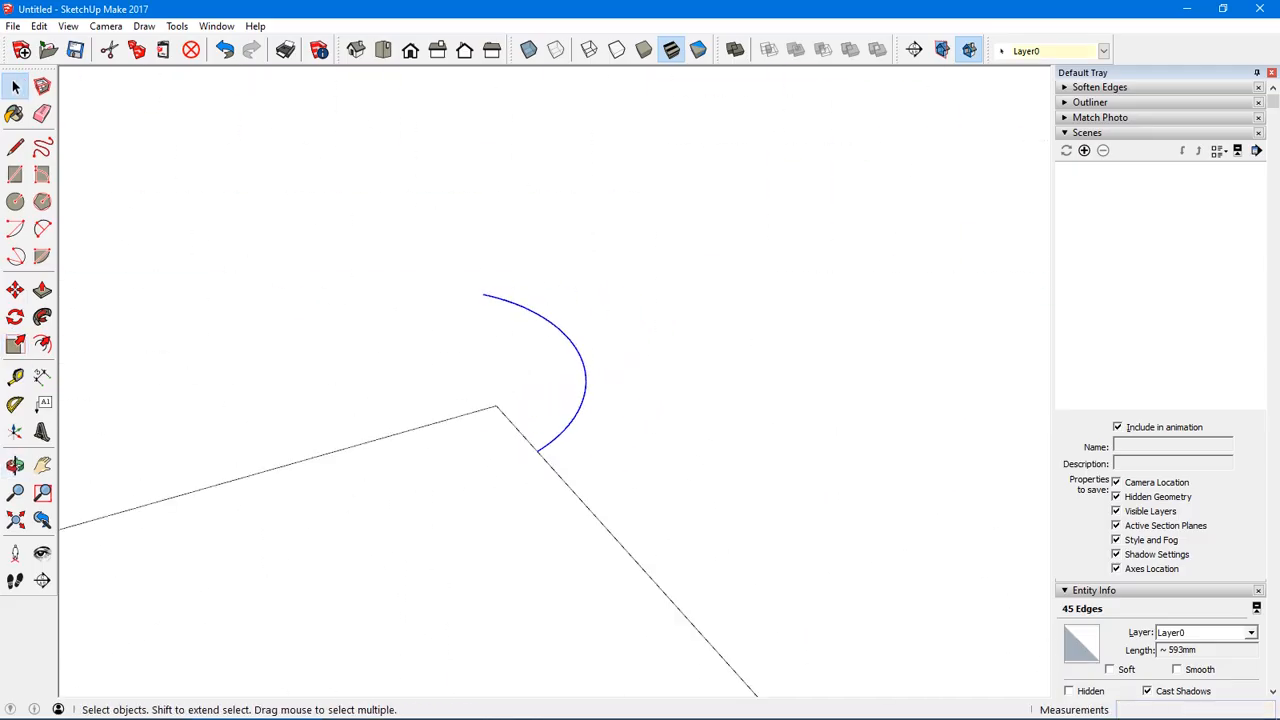
{"action": "mouse_move", "coordinate": [560, 390]}
{"action": "middle_mouse_down"}
{"action": "mouse_move", "coordinate": [660, 385]}
{"action": "mouse_move", "coordinate": [590, 385]}
{"action": "mouse_move", "coordinate": [515, 425]}
{"action": "mouse_move", "coordinate": [560, 405]}
{"action": "middle_mouse_up"}
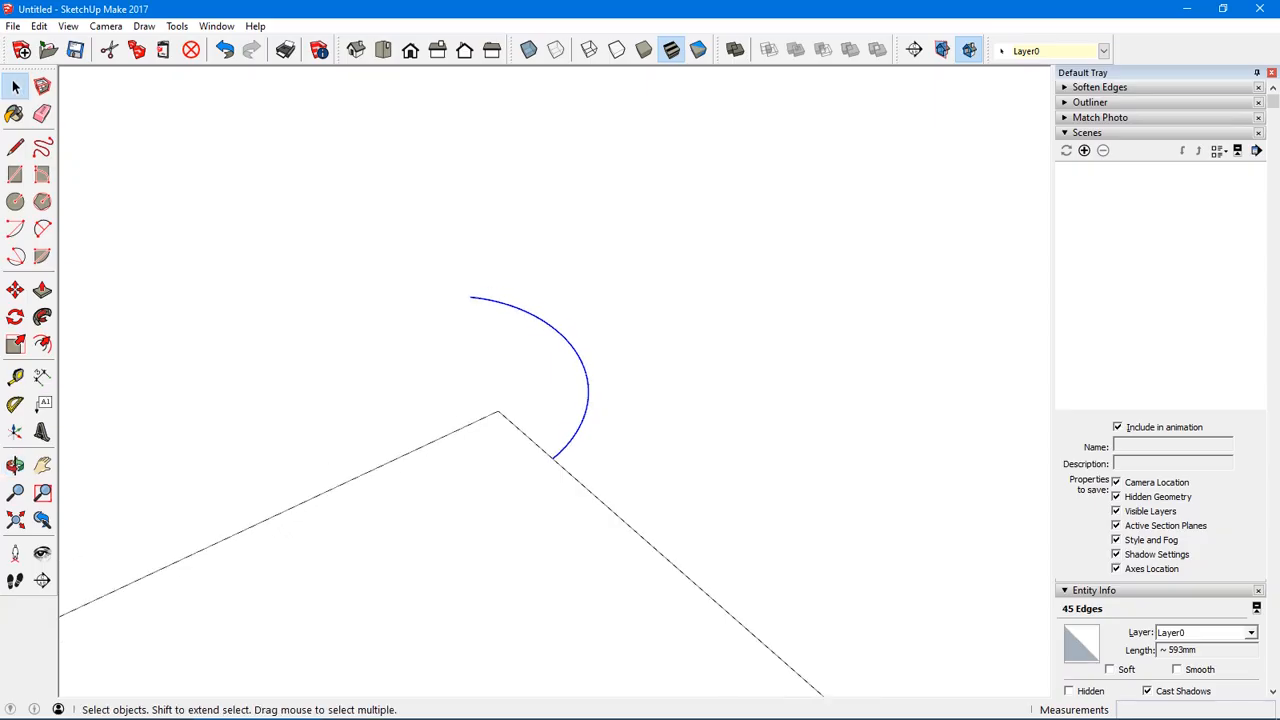
{"action": "scroll", "coordinate": [574, 438], "scroll_direction": "up", "scroll_amount": 4}
{"action": "mouse_move", "coordinate": [574, 438]}
{"action": "middle_mouse_down"}
{"action": "mouse_move", "coordinate": [510, 470]}
{"action": "mouse_move", "coordinate": [560, 455]}
{"action": "middle_mouse_up"}
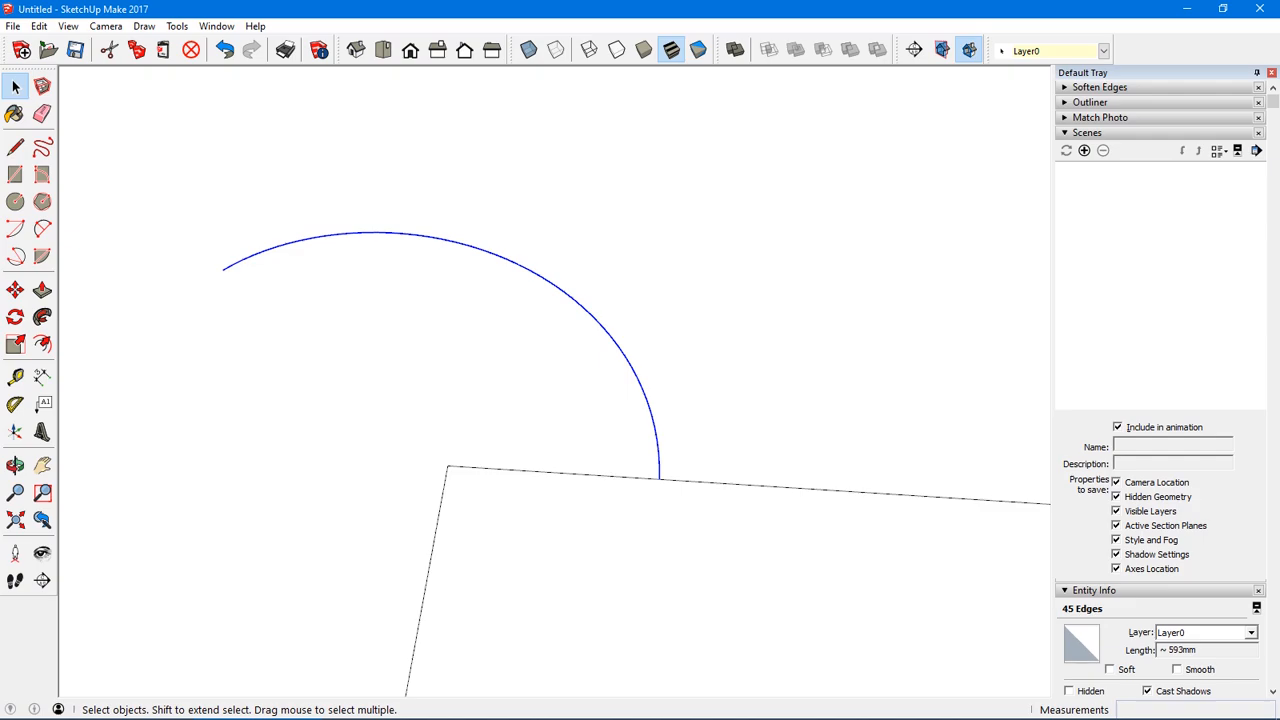
{"action": "key", "text": "ctrl+t"}
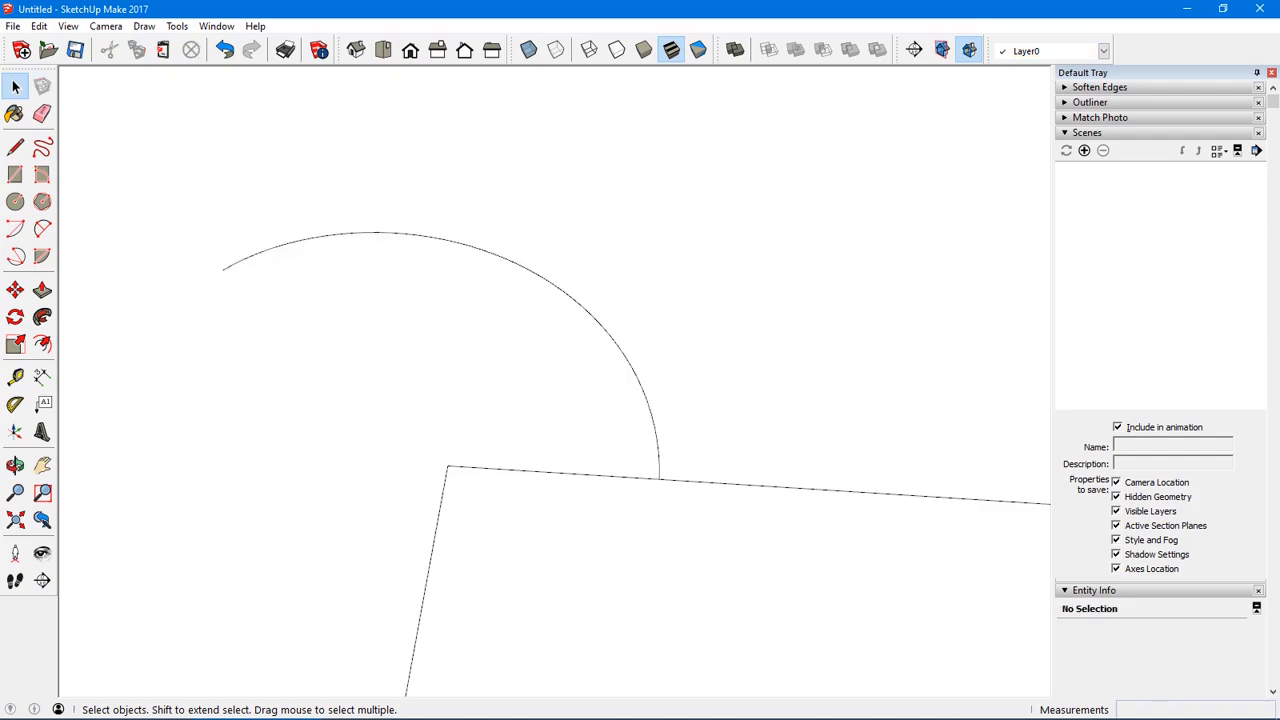
{"action": "key", "text": "k"}
{"action": "key", "text": "k"}
{"action": "key", "text": "l"}
{"action": "left_click", "coordinate": [447, 466]}
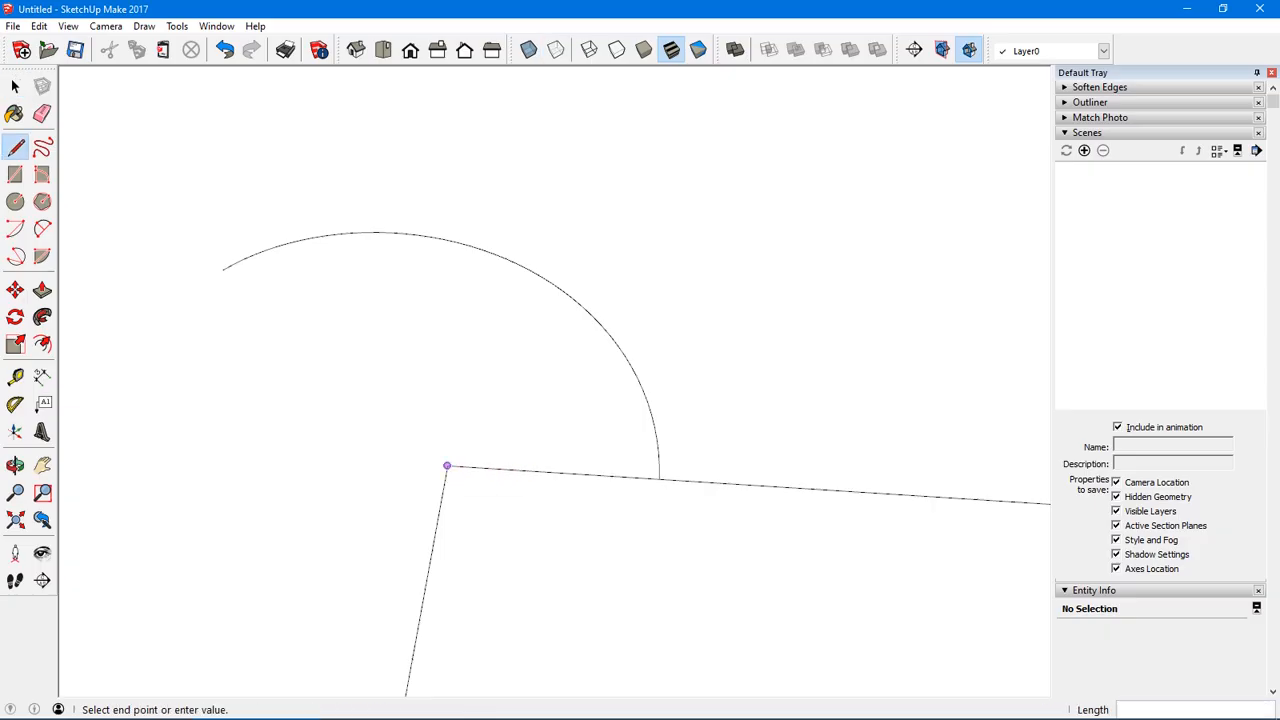
{"action": "left_click", "coordinate": [659, 479]}
{"action": "key", "text": "Escape"}
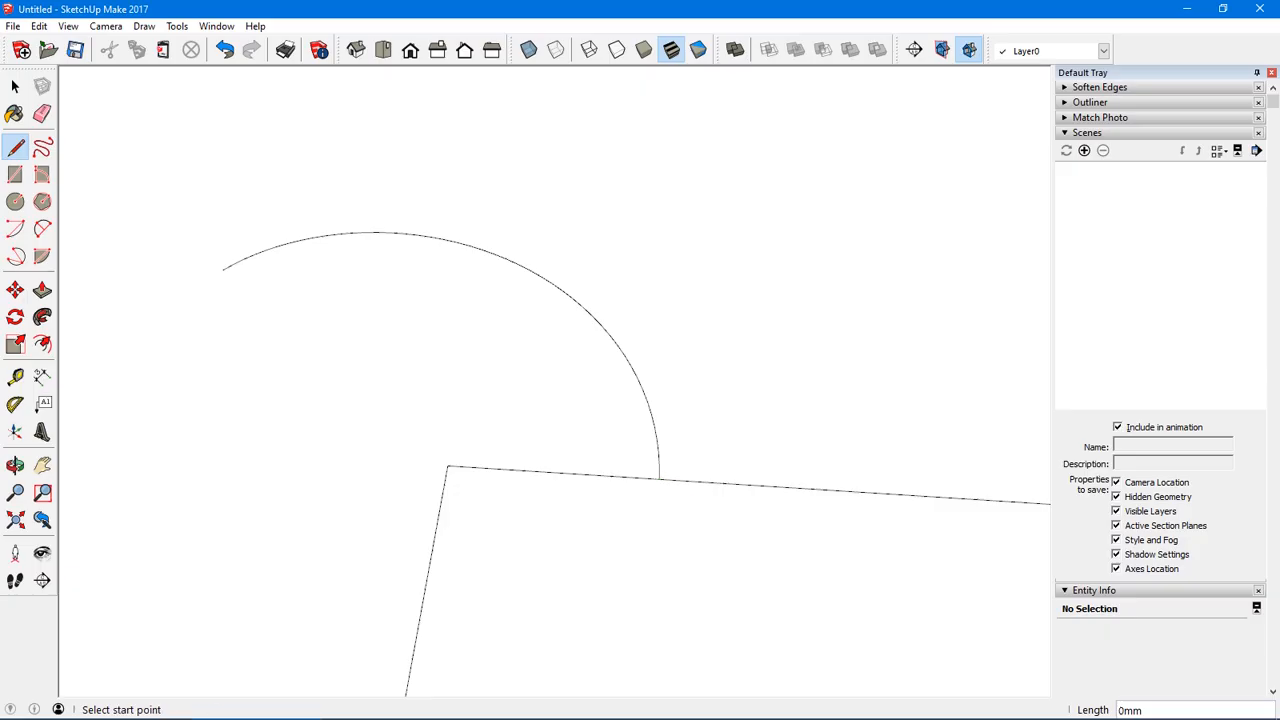
- Rotate-copy the line from the guide corner to the helix endpoint by 72° about the corner, making four copies
{"action": "key", "text": "space"}
{"action": "left_click", "coordinate": [855, 491]}
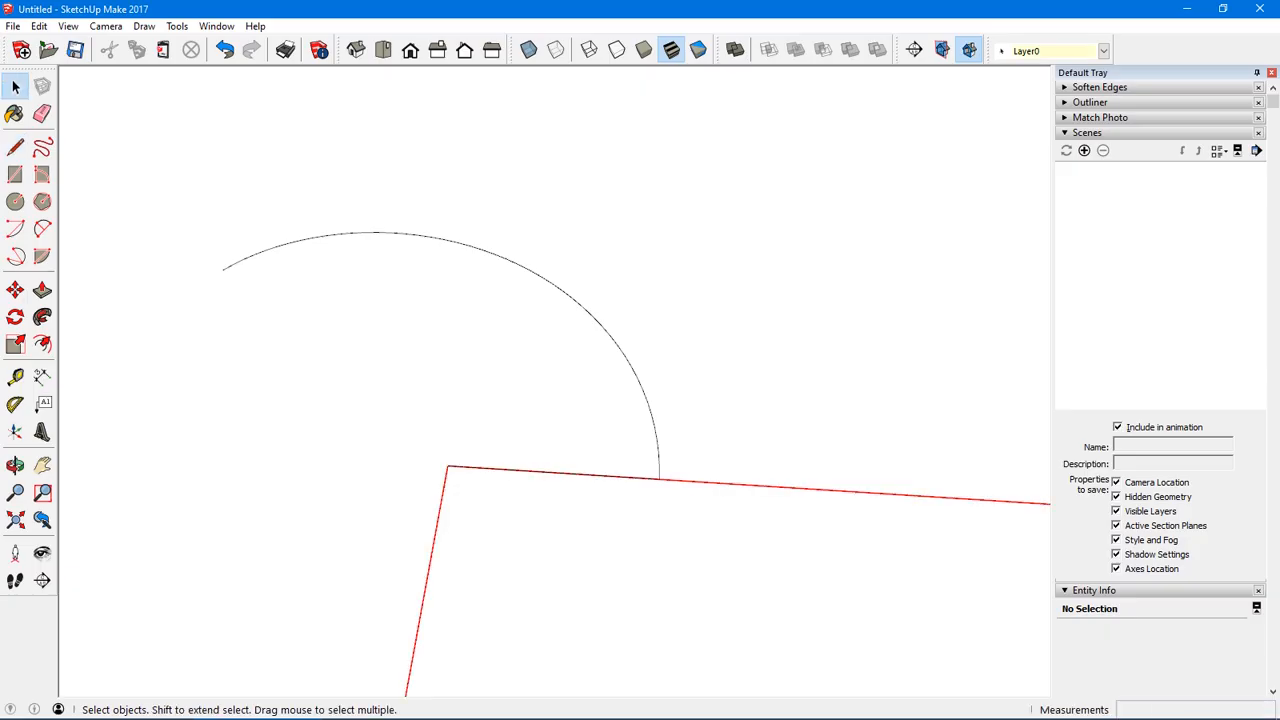
{"action": "left_click", "coordinate": [553, 472]}
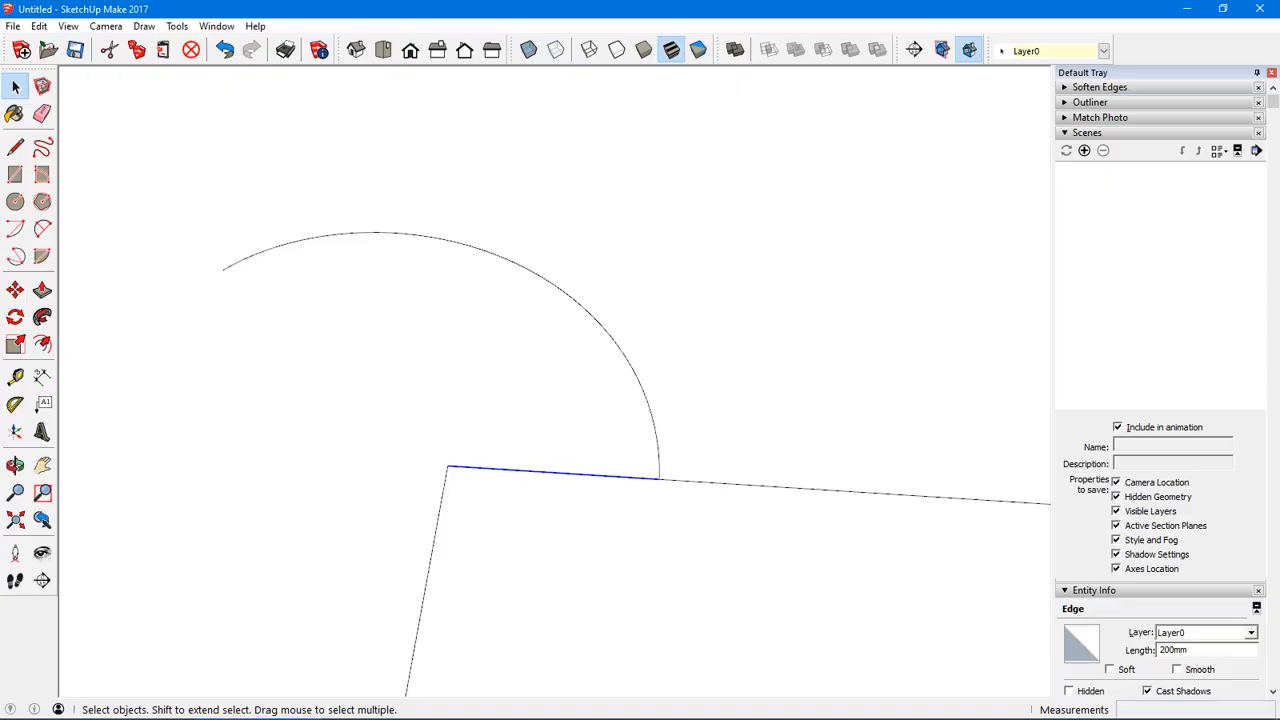
{"action": "key", "text": "m"}
{"action": "key", "text": "q"}
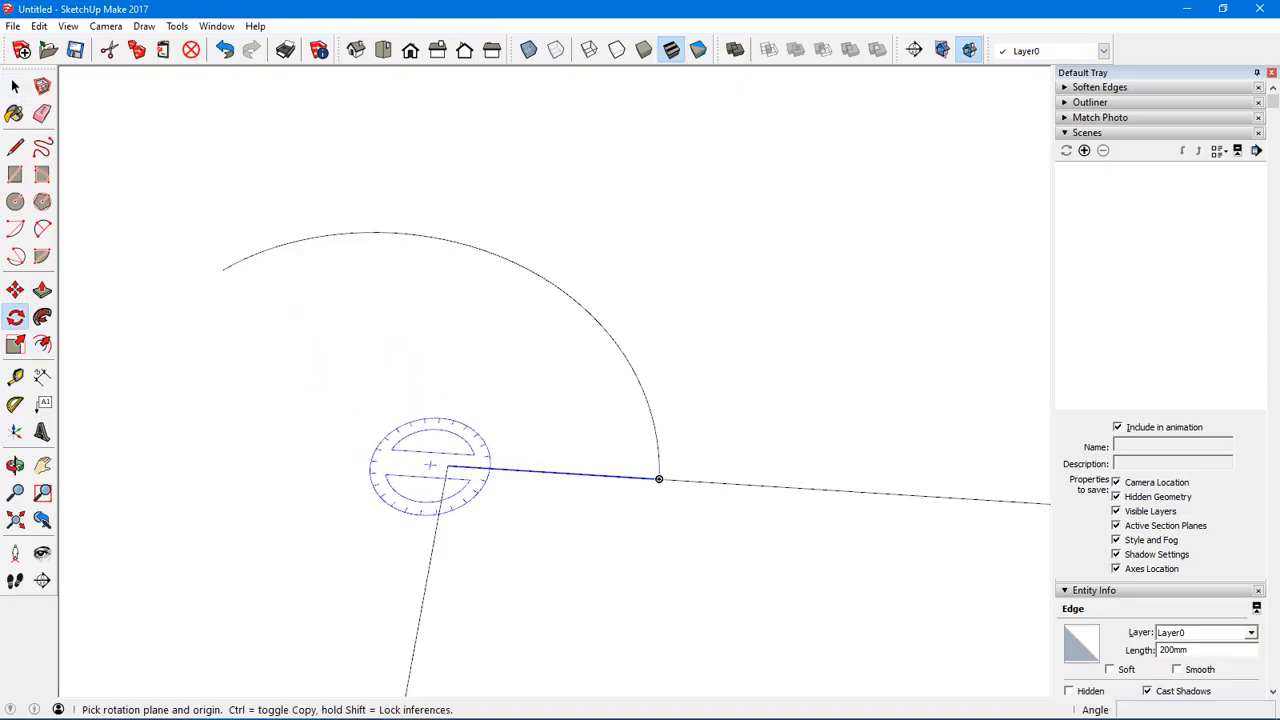
{"action": "left_click", "coordinate": [447, 466]}
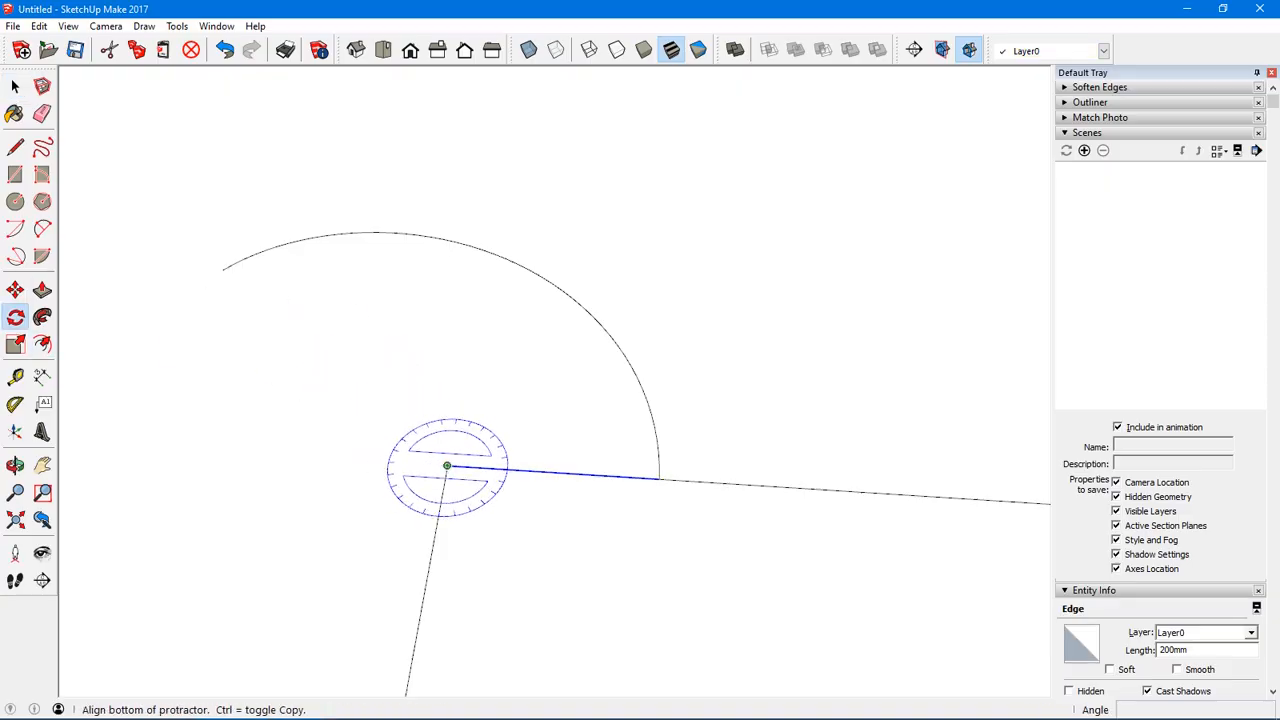
{"action": "left_click", "coordinate": [659, 479]}
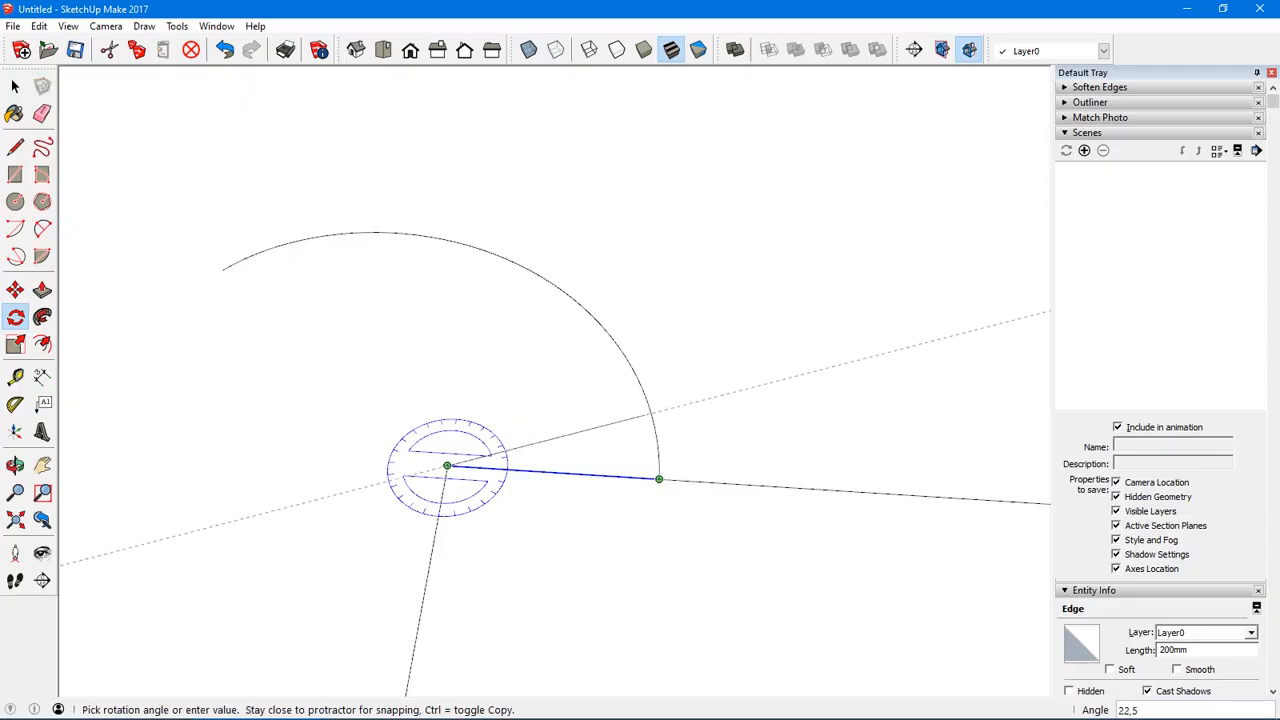
{"action": "type", "text": "72"}
{"action": "key", "text": "Return"}
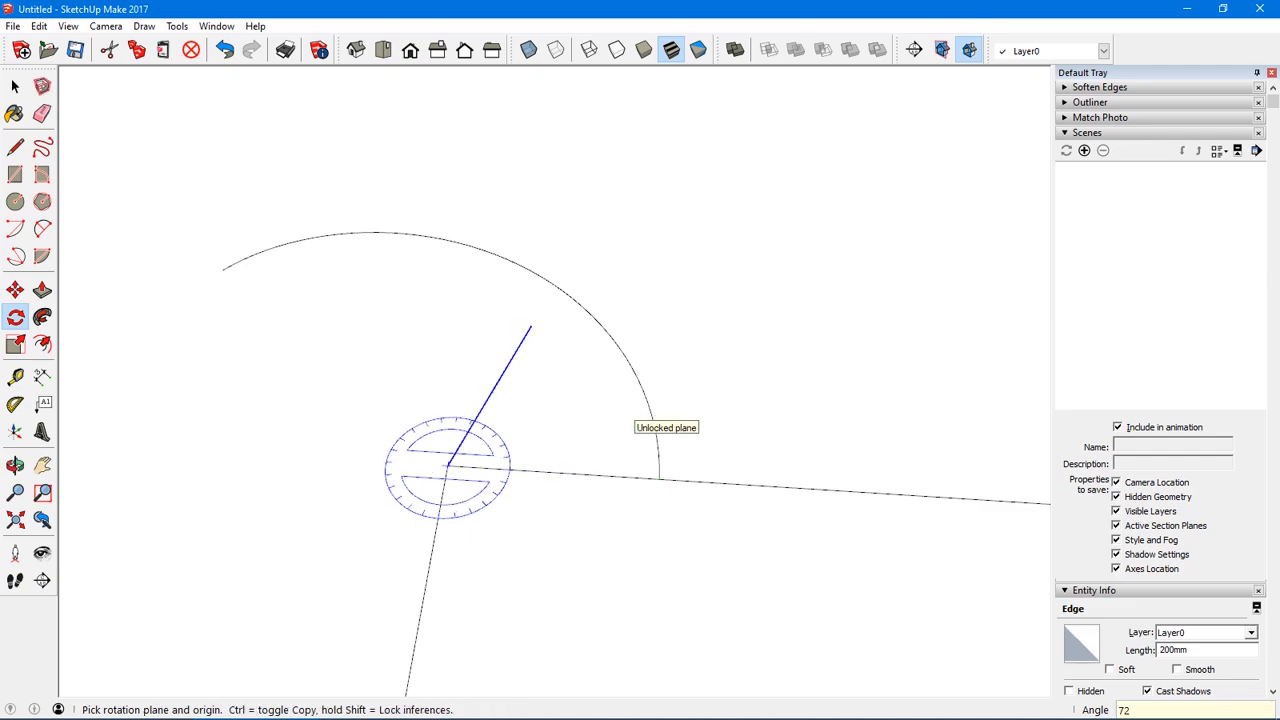
{"action": "type", "text": "*"}
{"action": "key", "text": "Return"}
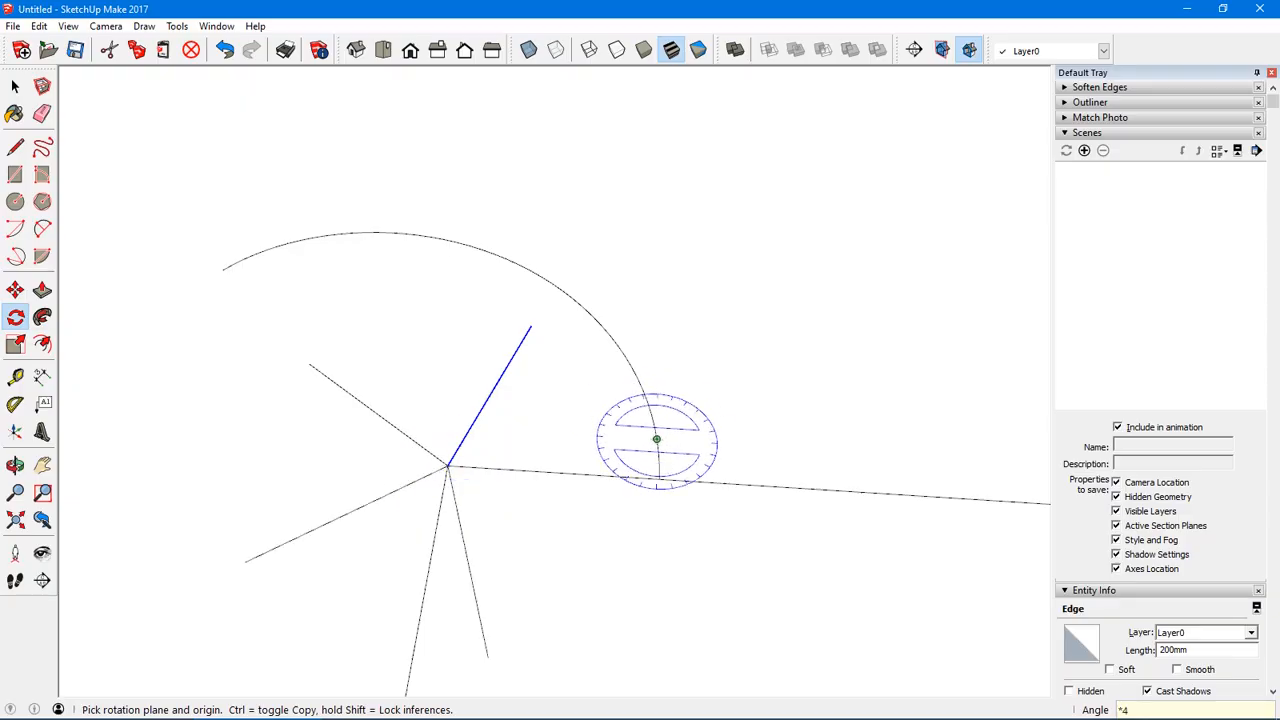
{"action": "key", "text": "space"}
{"action": "middle_click_drag", "start_coordinate": [769, 534], "coordinate": [640, 520]}
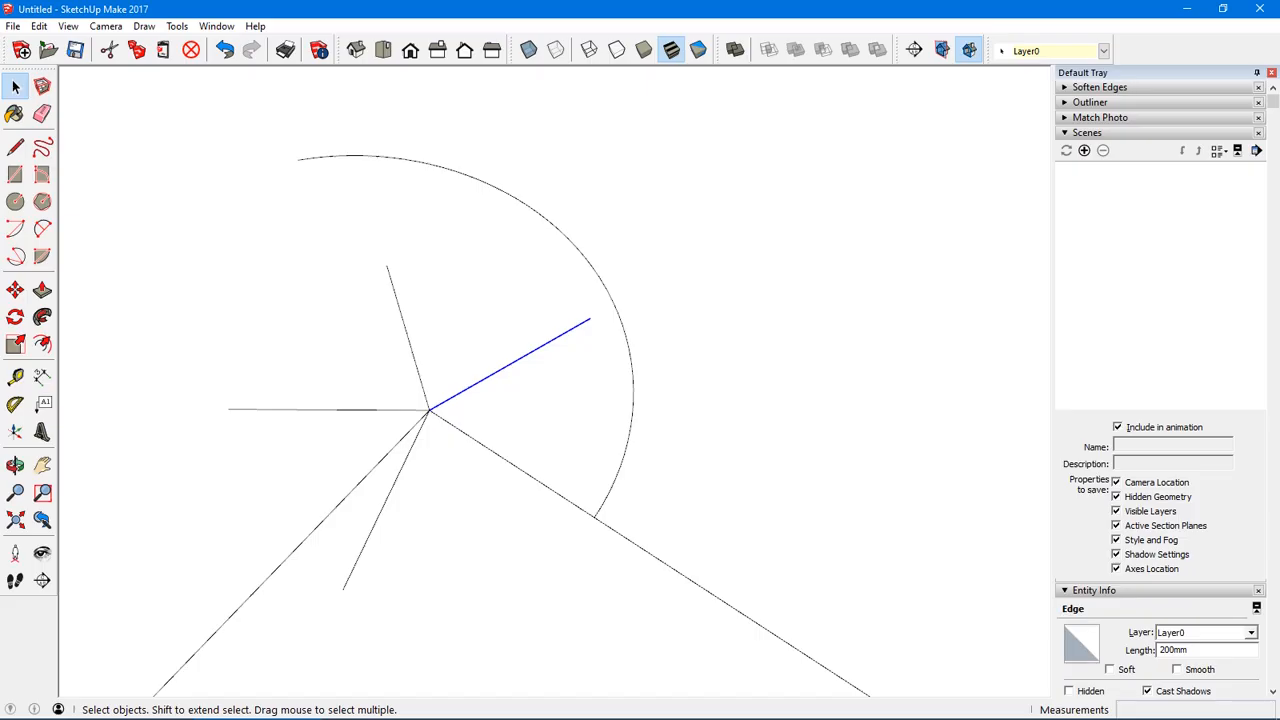
{"action": "middle_click_drag", "start_coordinate": [640, 520], "coordinate": [610, 505]}
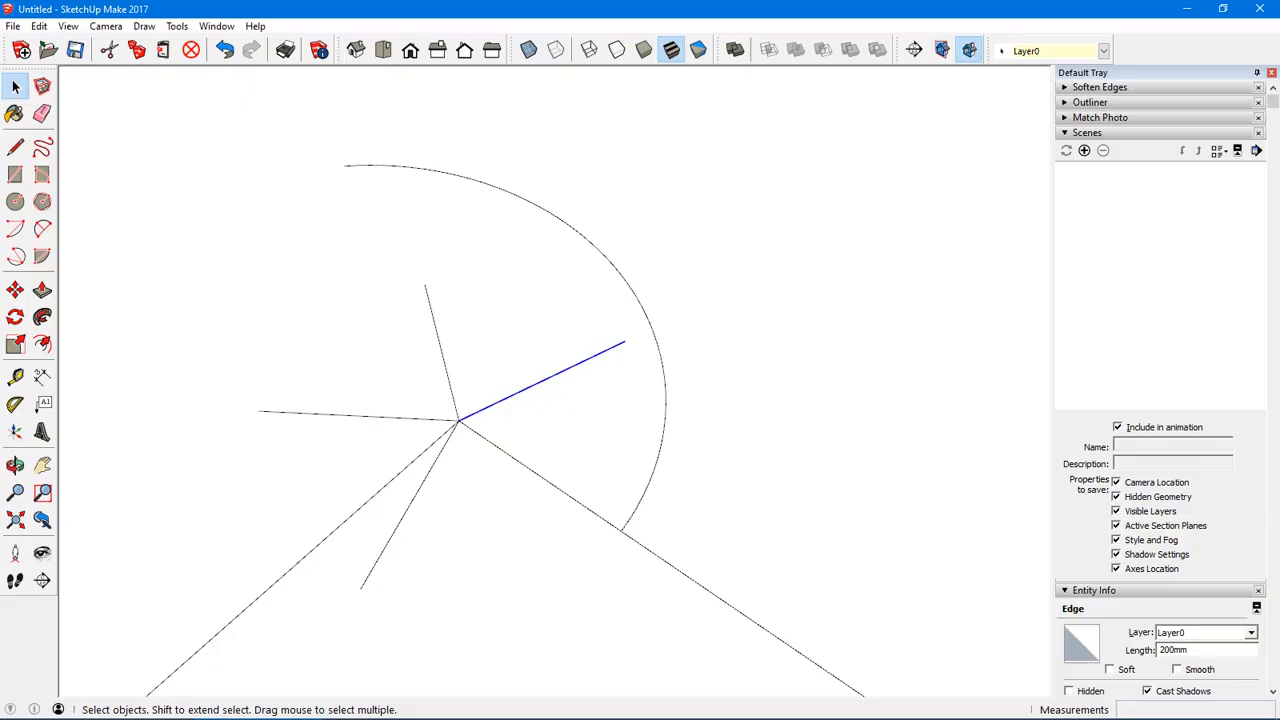
{"action": "left_click", "coordinate": [540, 475]}
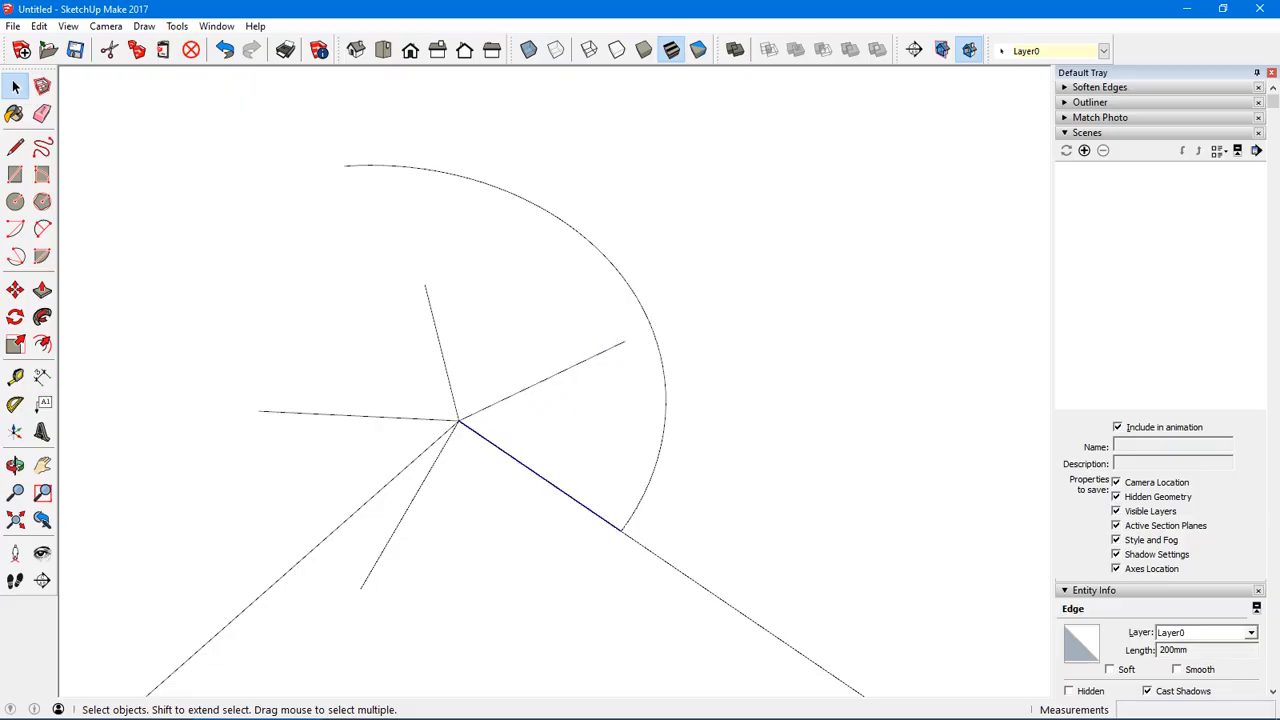
{"action": "middle_click_drag", "start_coordinate": [540, 475], "coordinate": [590, 465]}
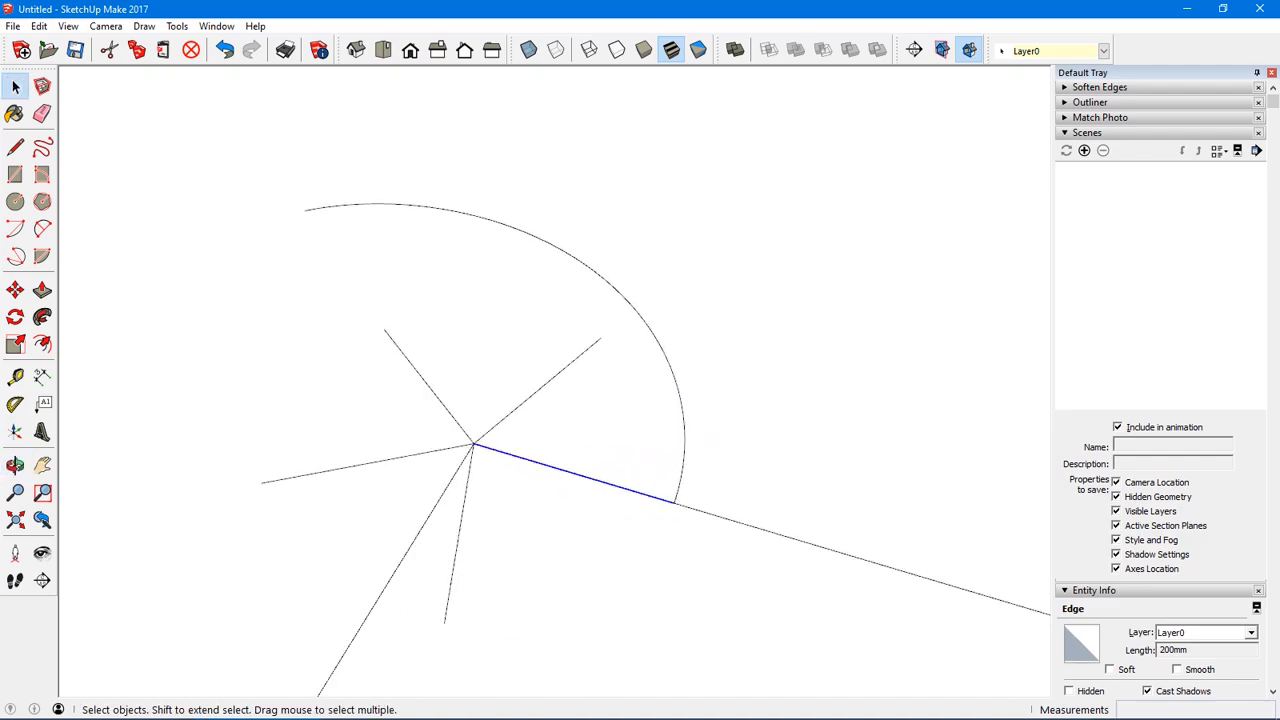
{"action": "left_click_drag", "start_coordinate": [177, 271], "coordinate": [628, 640]}
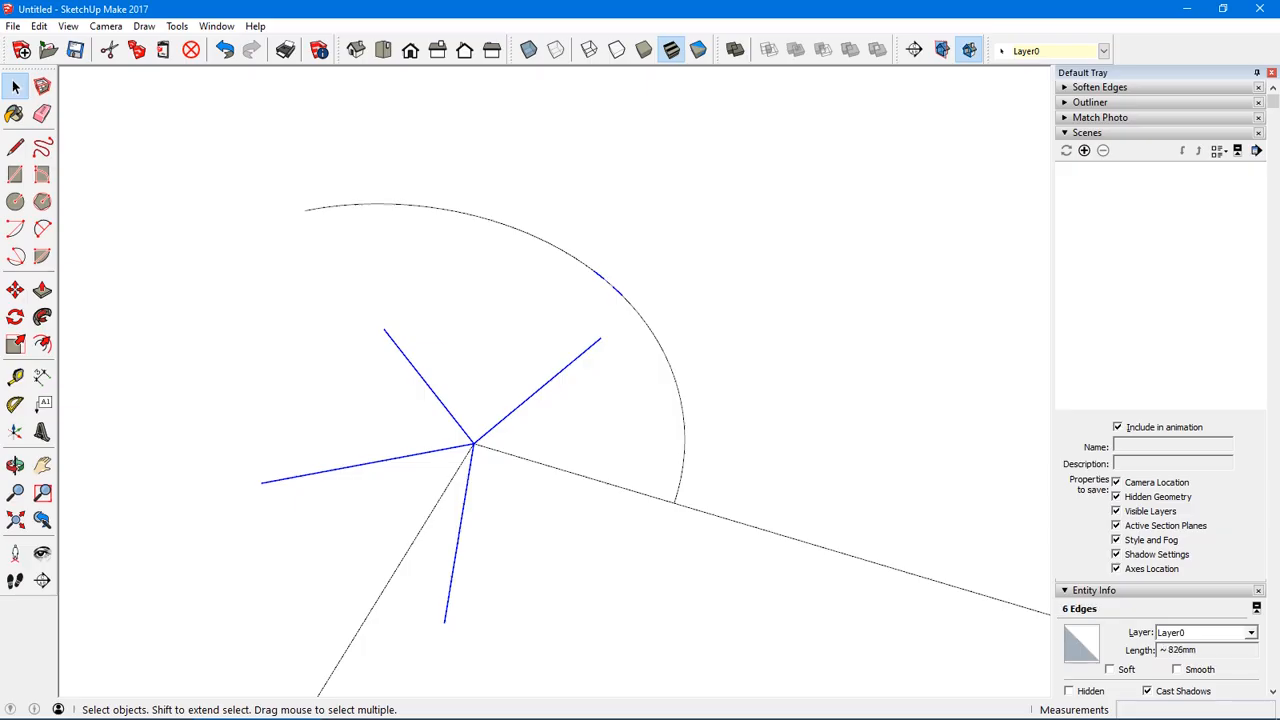
{"action": "key", "text": "ctrl+t"}
- Select the five radial lines, make them a group and lock that group
{"action": "left_click", "coordinate": [429, 387]}
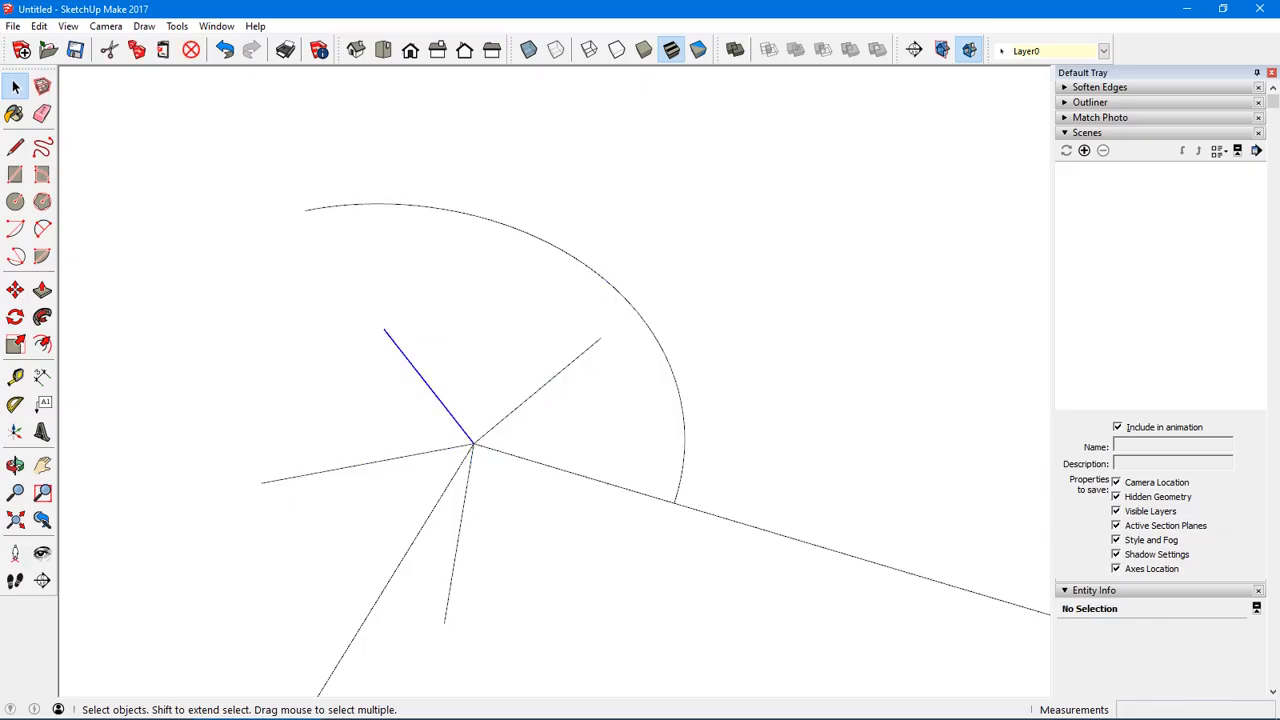
{"action": "left_click", "coordinate": [368, 463], "text": "shift"}
{"action": "left_click", "coordinate": [459, 533], "text": "shift"}
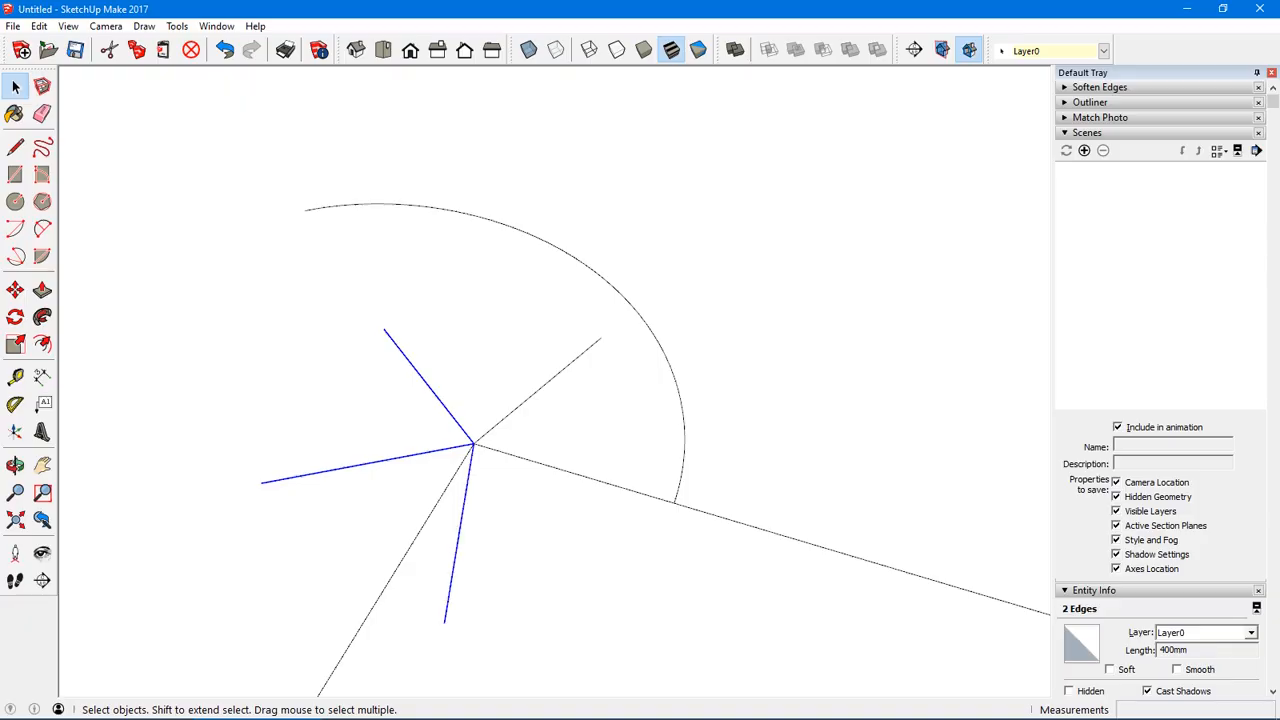
{"action": "left_click", "coordinate": [574, 473], "text": "shift"}
{"action": "left_click", "coordinate": [530, 397], "text": "shift"}
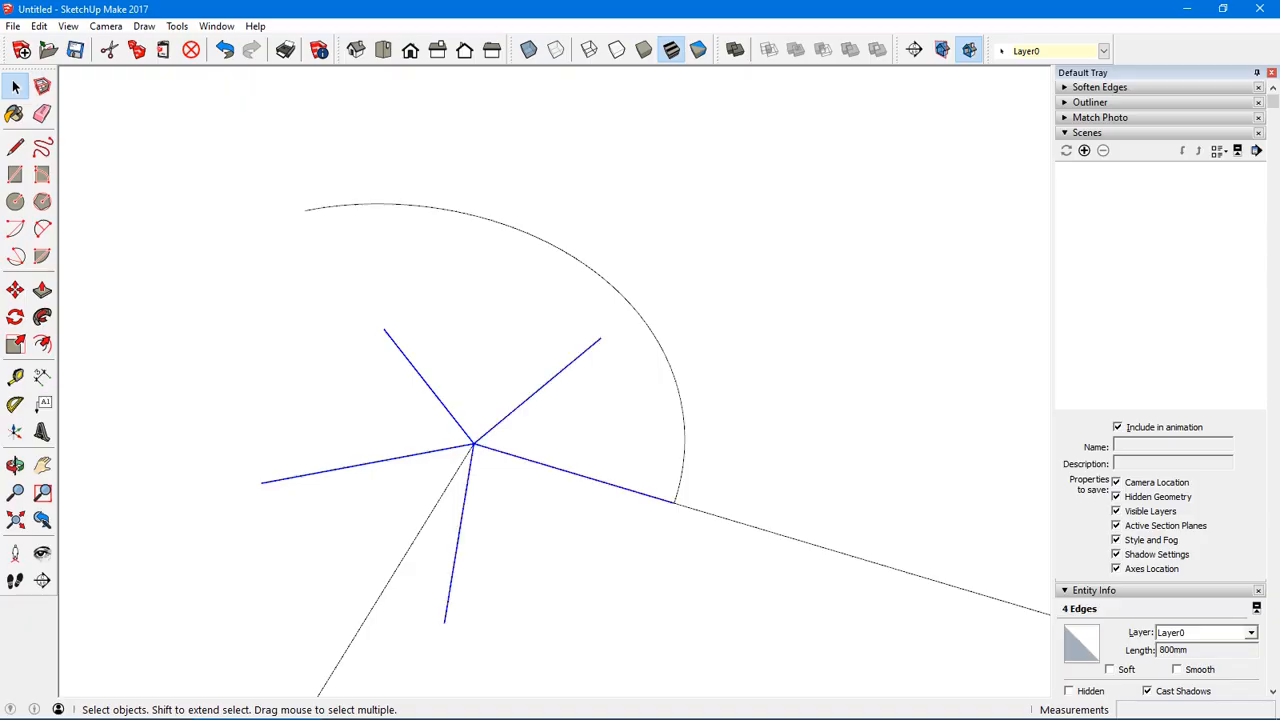
{"action": "right_click", "coordinate": [522, 403]}
{"action": "left_click", "coordinate": [576, 540]}
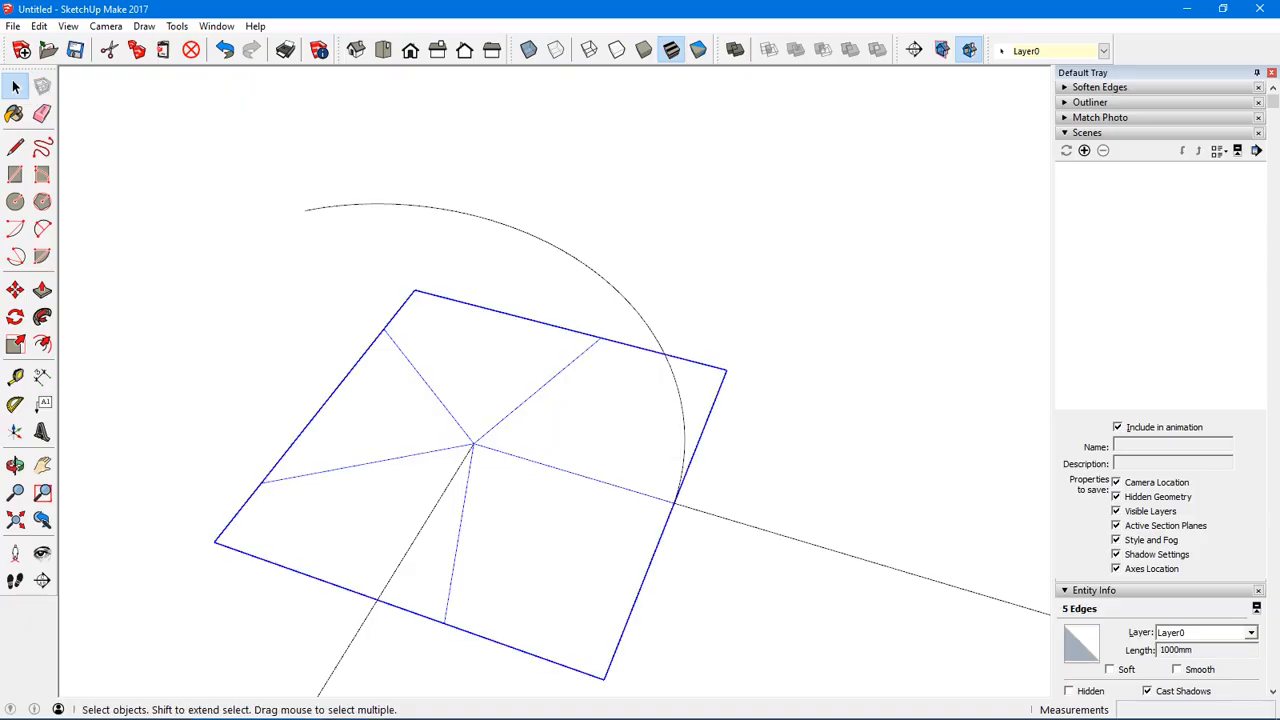
{"action": "right_click", "coordinate": [474, 443]}
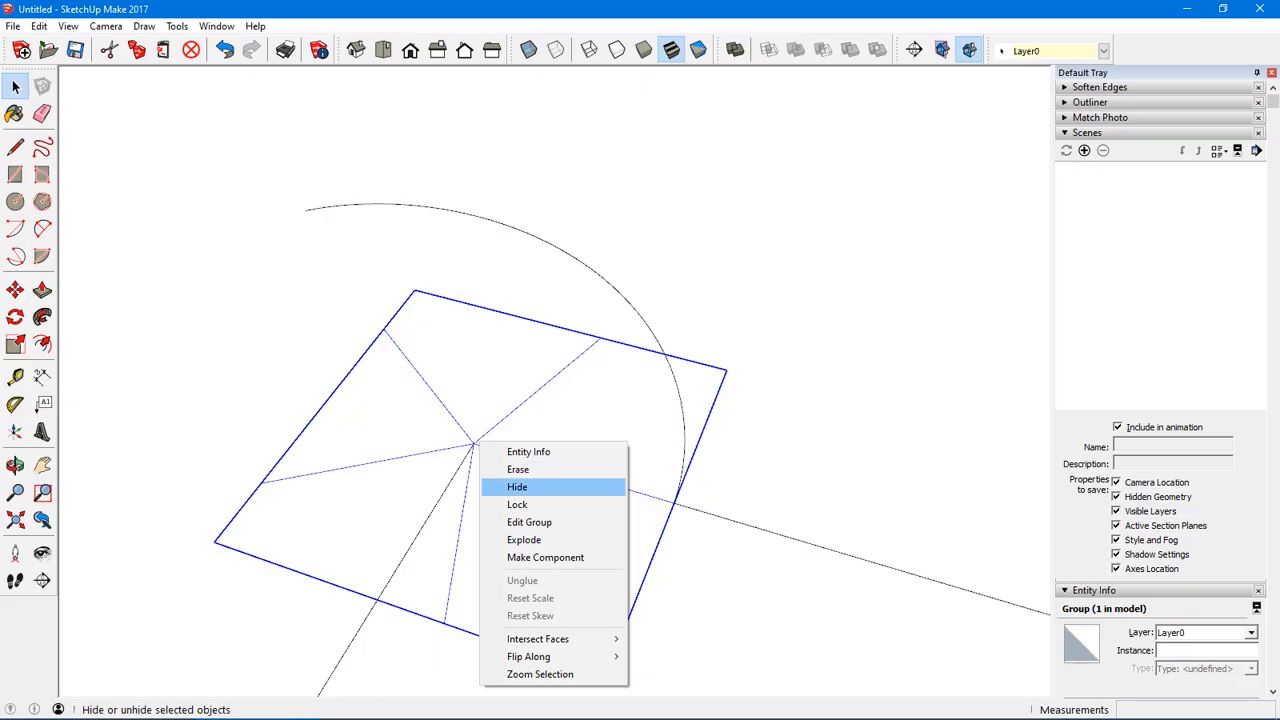
{"action": "left_click", "coordinate": [530, 504]}
{"action": "key", "text": "ctrl+t"}
- Unlock the group of long guide lines and delete it
{"action": "middle_click_drag", "start_coordinate": [640, 420], "coordinate": [590, 338]}
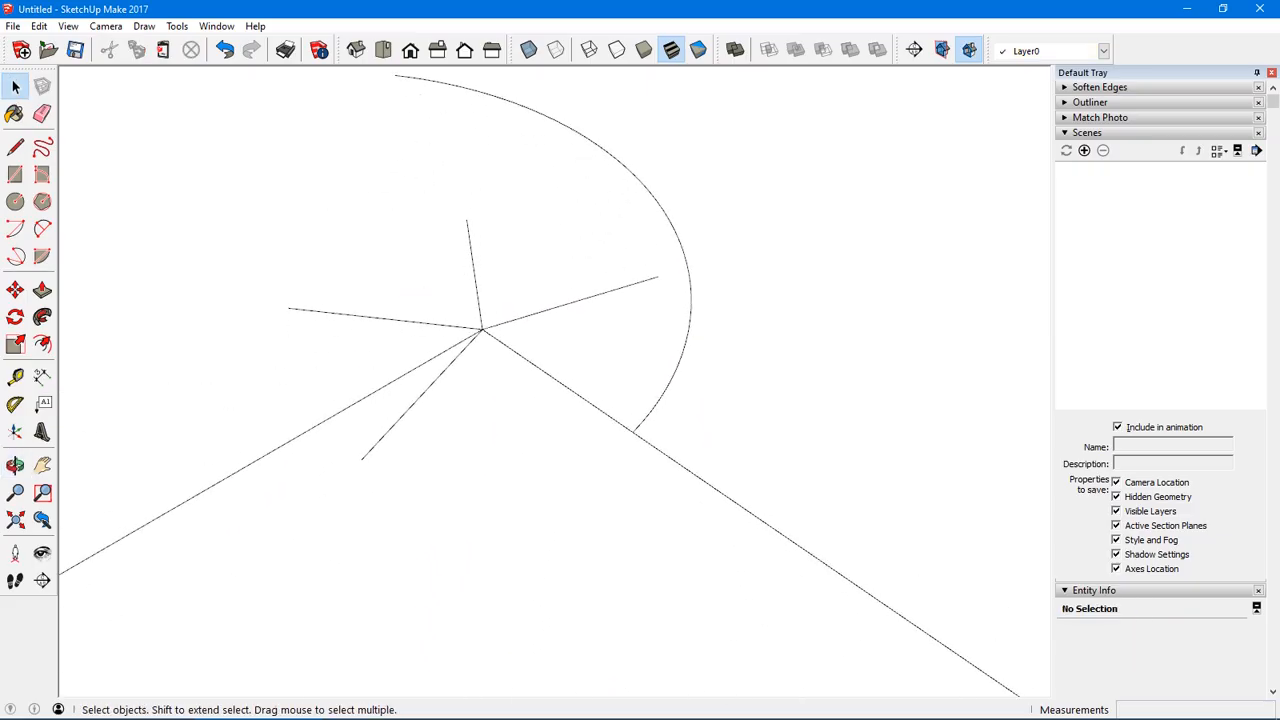
{"action": "right_click", "coordinate": [742, 507]}
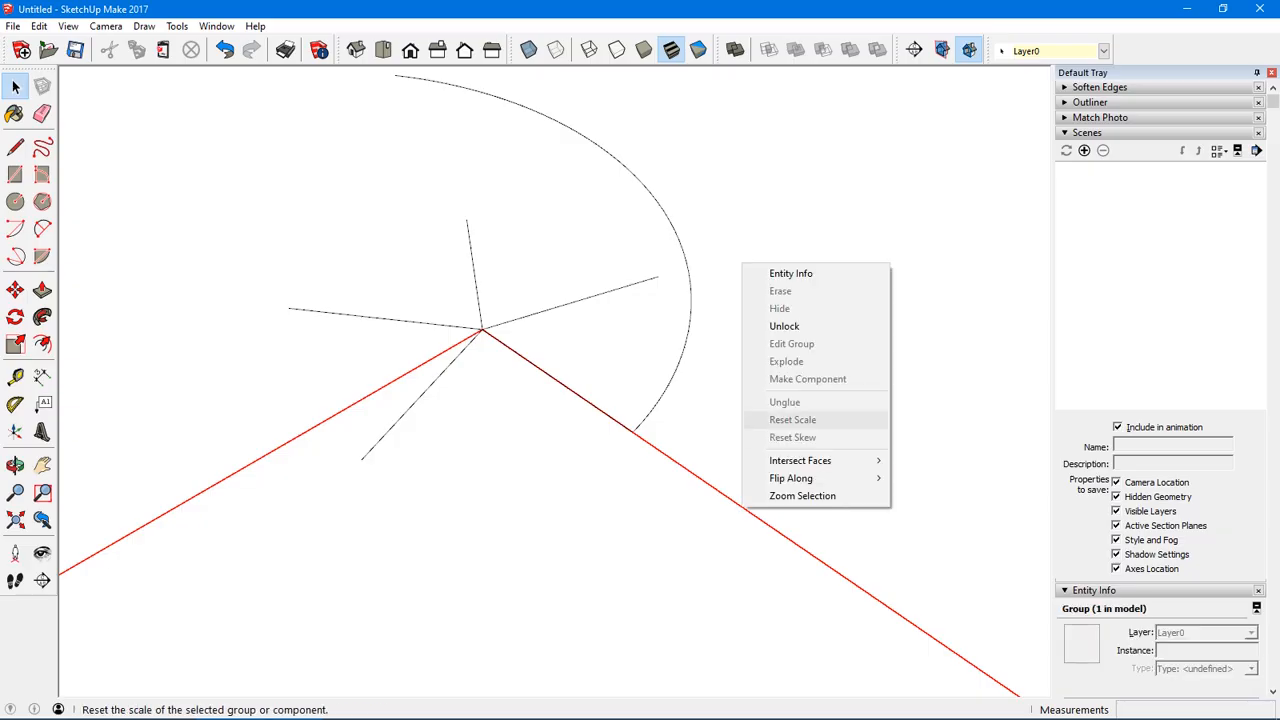
{"action": "left_click", "coordinate": [784, 326]}
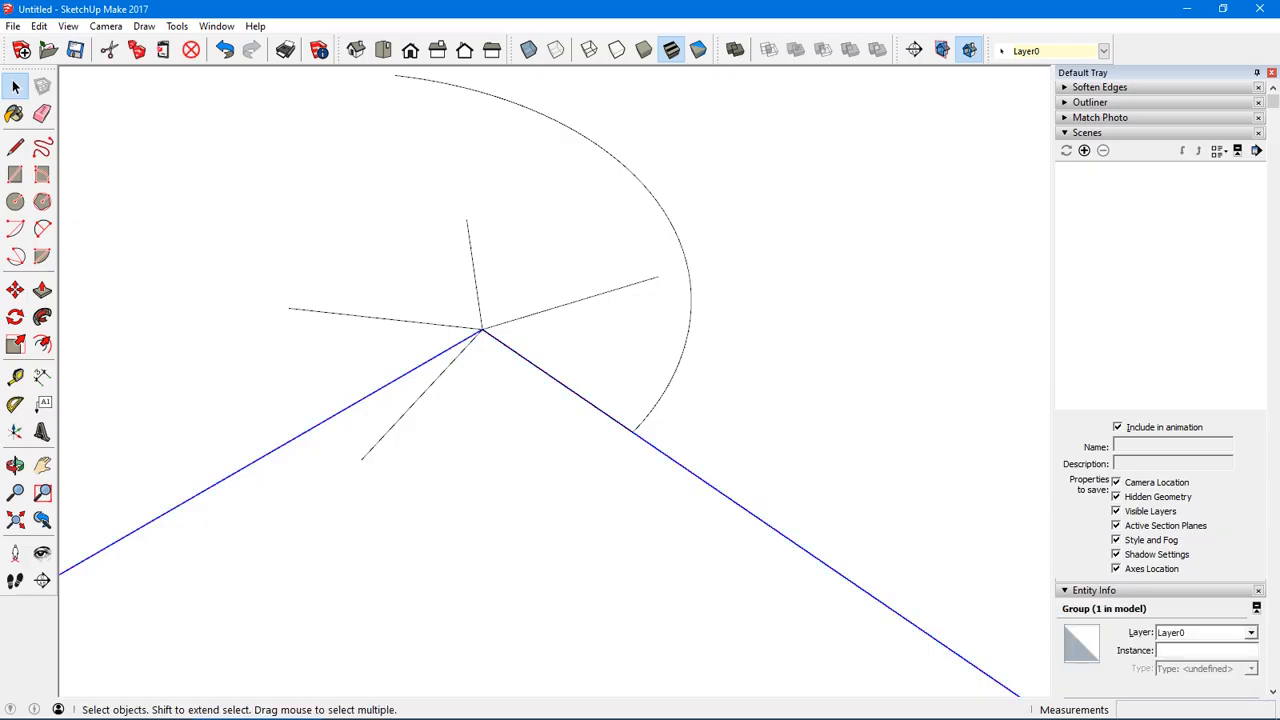
{"action": "key", "text": "Delete"}
{"action": "middle_click_drag", "start_coordinate": [784, 326], "coordinate": [675, 420]}
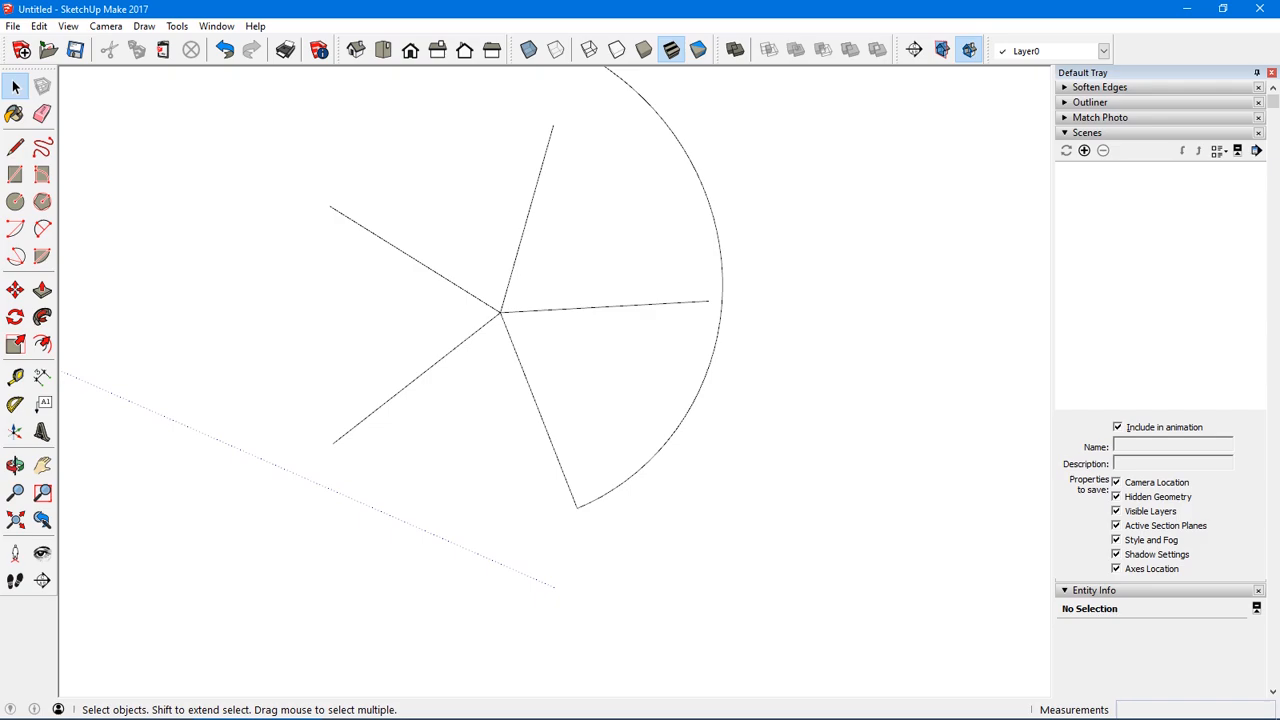
{"action": "mouse_move", "coordinate": [500, 312]}
{"action": "middle_mouse_down"}
{"action": "mouse_move", "coordinate": [472, 423]}
{"action": "mouse_move", "coordinate": [594, 277]}
{"action": "mouse_move", "coordinate": [519, 395]}
{"action": "mouse_move", "coordinate": [540, 392]}
{"action": "mouse_move", "coordinate": [668, 215]}
{"action": "mouse_move", "coordinate": [600, 250]}
{"action": "mouse_move", "coordinate": [520, 330]}
{"action": "mouse_move", "coordinate": [570, 336]}
{"action": "mouse_move", "coordinate": [536, 370]}
{"action": "middle_mouse_up"}
{"action": "scroll", "coordinate": [594, 277], "scroll_direction": "down", "scroll_amount": 4}
{"action": "left_click", "coordinate": [540, 392]}
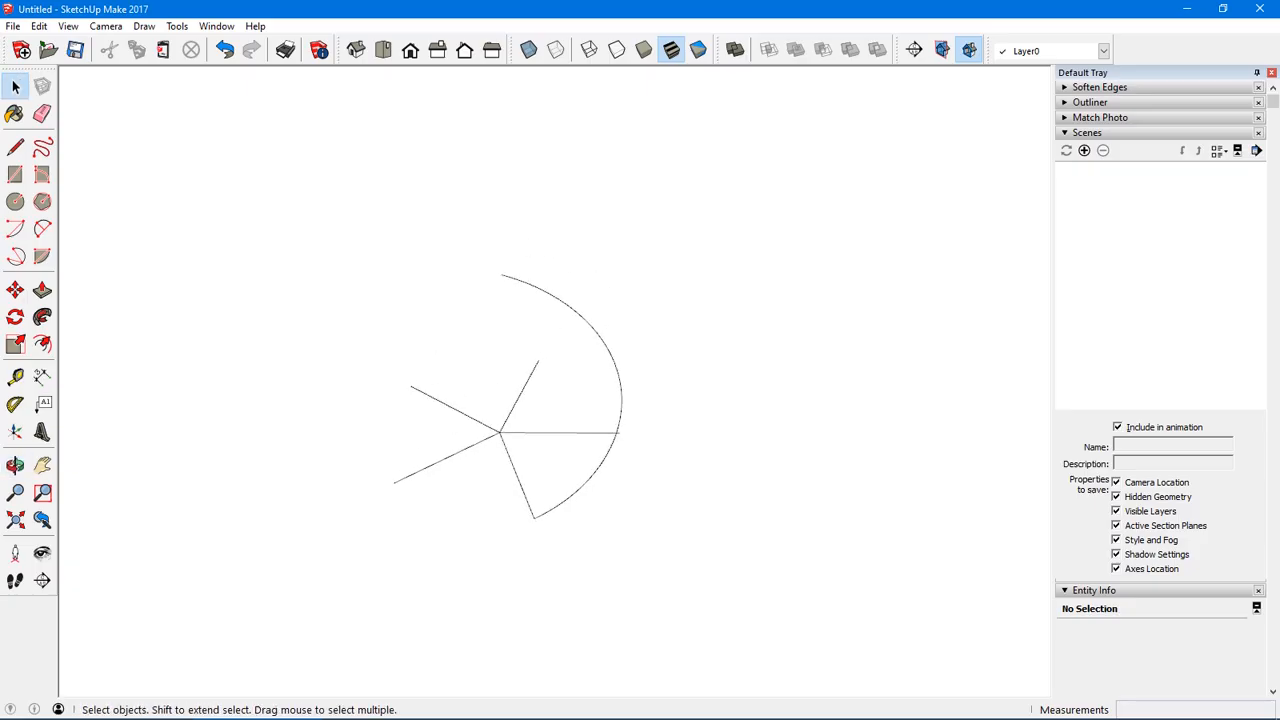
{"action": "scroll", "coordinate": [512, 443], "scroll_direction": "up", "scroll_amount": 2}
{"action": "mouse_move", "coordinate": [512, 443]}
{"action": "middle_mouse_down"}
{"action": "mouse_move", "coordinate": [470, 420]}
{"action": "mouse_move", "coordinate": [605, 436]}
{"action": "middle_mouse_up"}
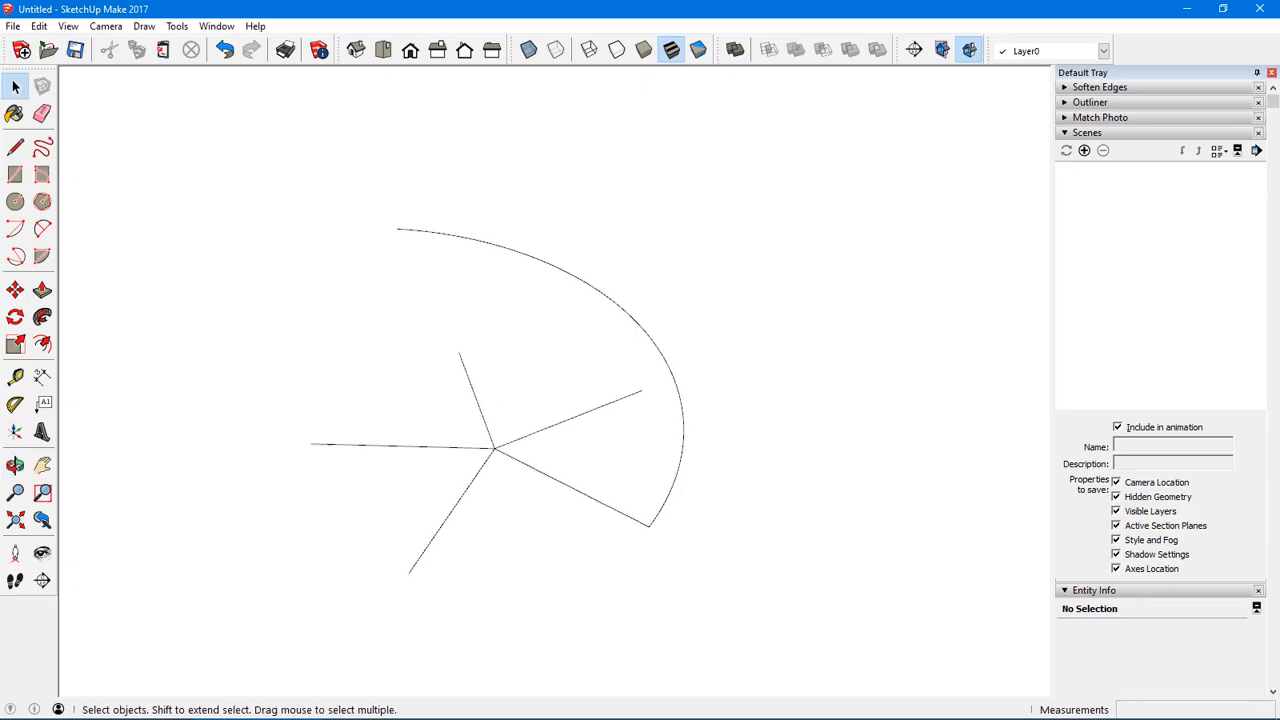
{"action": "middle_click_drag", "start_coordinate": [500, 450], "coordinate": [535, 453]}
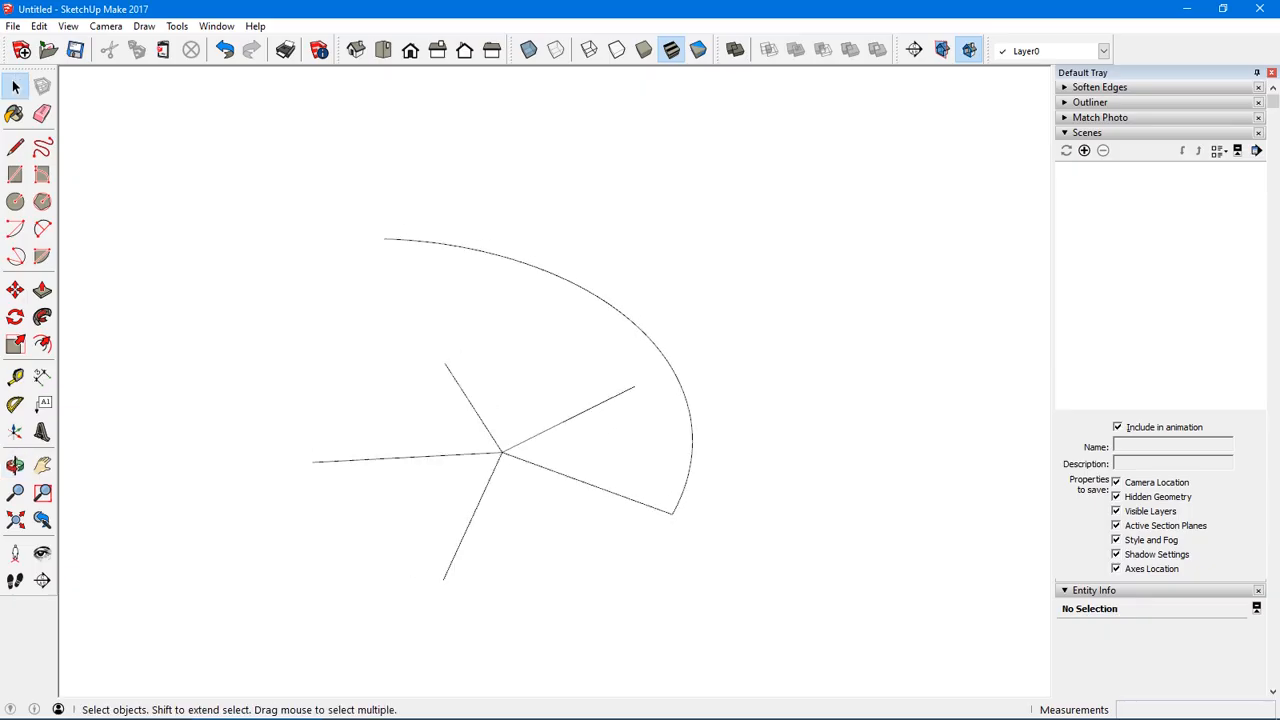
- Measure the radial line from the centre to the helix curve's lower endpoint, and part of it from that endpoint towards the centre
{"action": "key", "text": "t"}
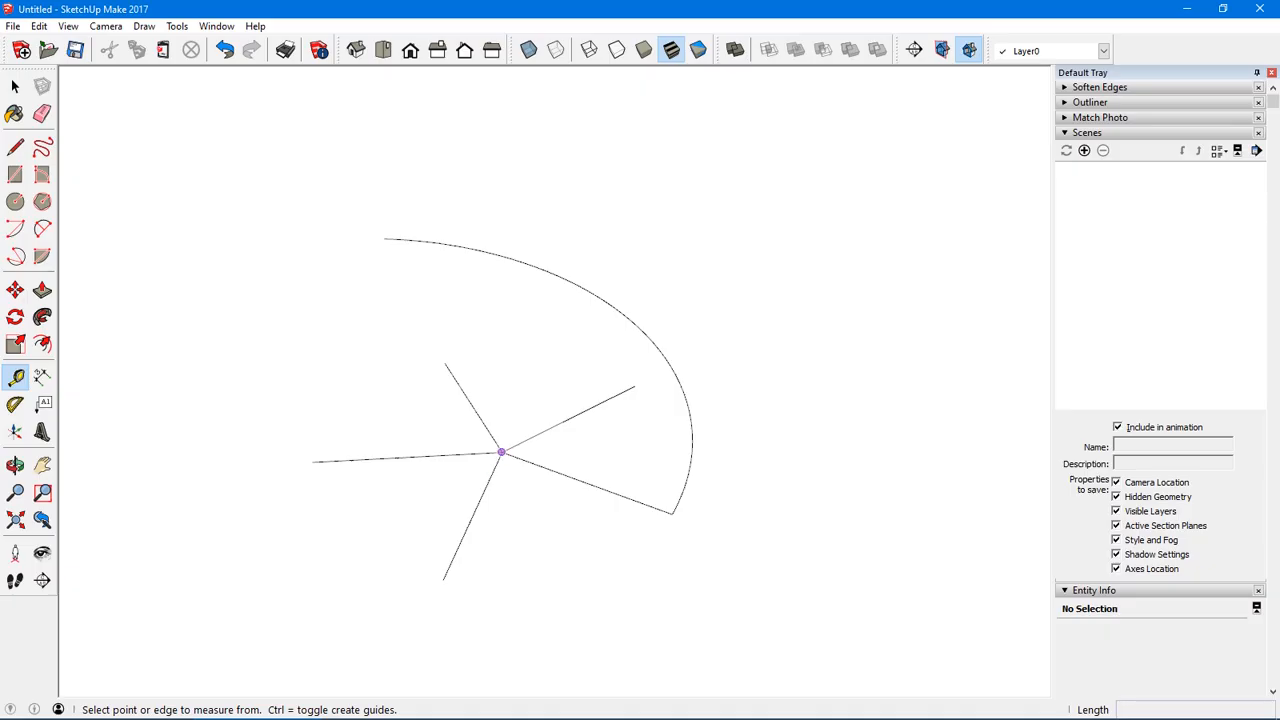
{"action": "left_click", "coordinate": [501, 453]}
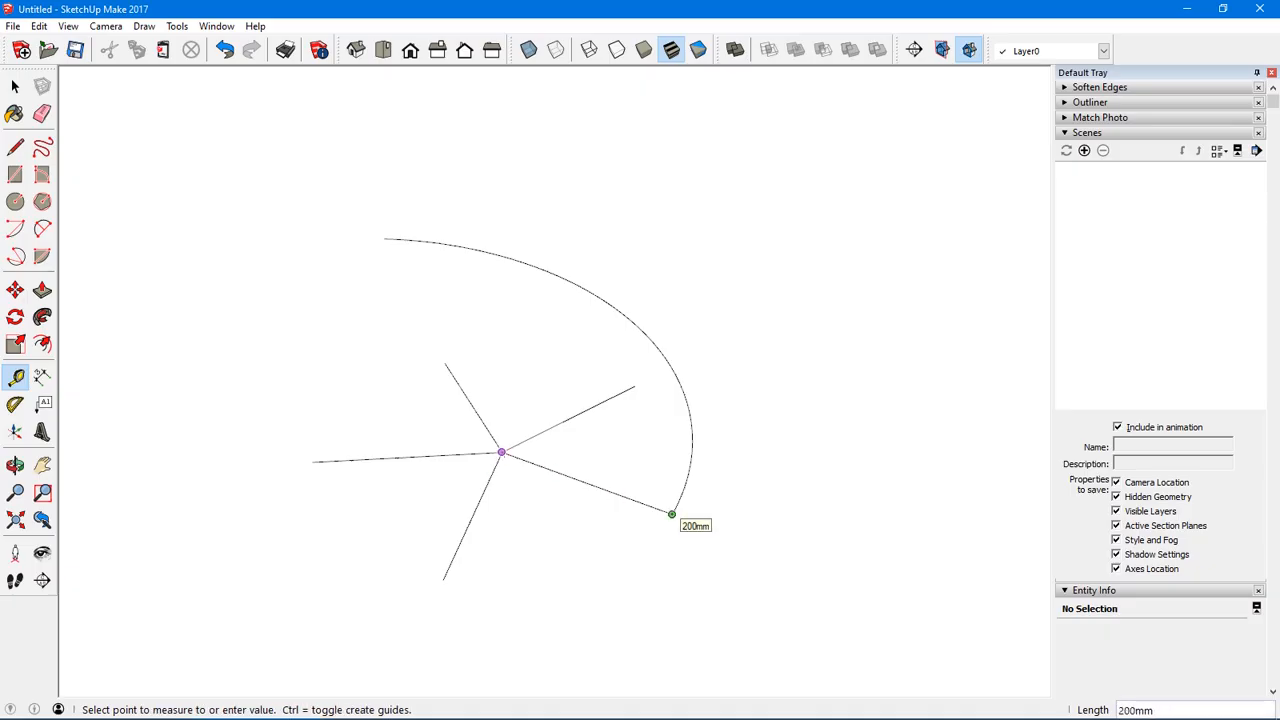
{"action": "left_click", "coordinate": [672, 514]}
{"action": "middle_click_drag", "start_coordinate": [671, 514], "coordinate": [614, 540]}
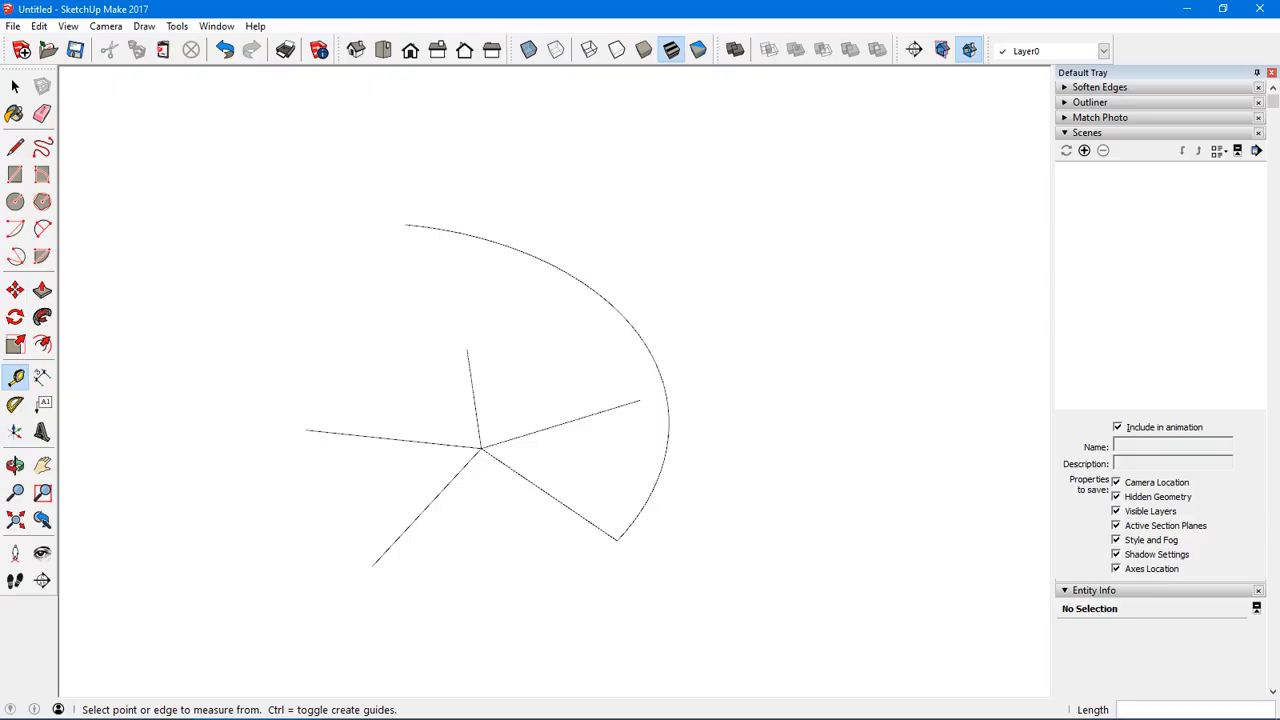
{"action": "left_click", "coordinate": [616, 540]}
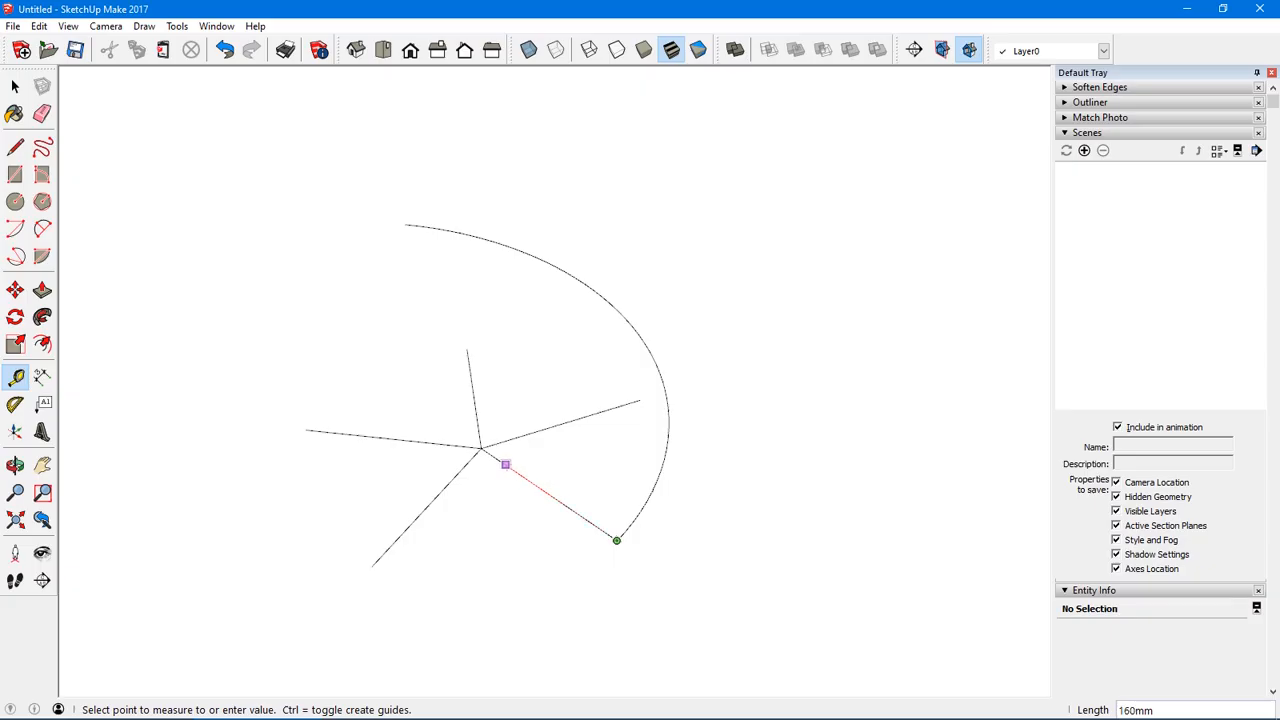
{"action": "middle_click_drag", "start_coordinate": [507, 465], "coordinate": [545, 467]}
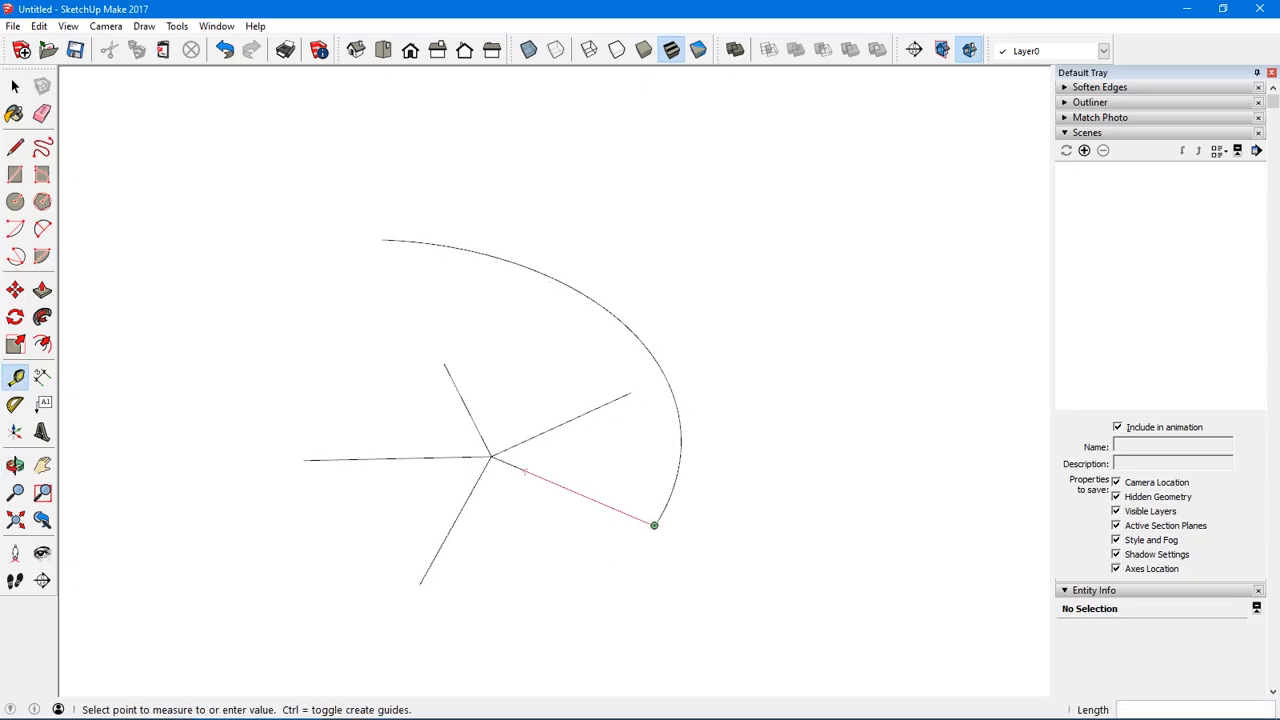
- Draw a flat circle with a 40 mm radius centred where the five radial lines meet
{"action": "key", "text": "c"}
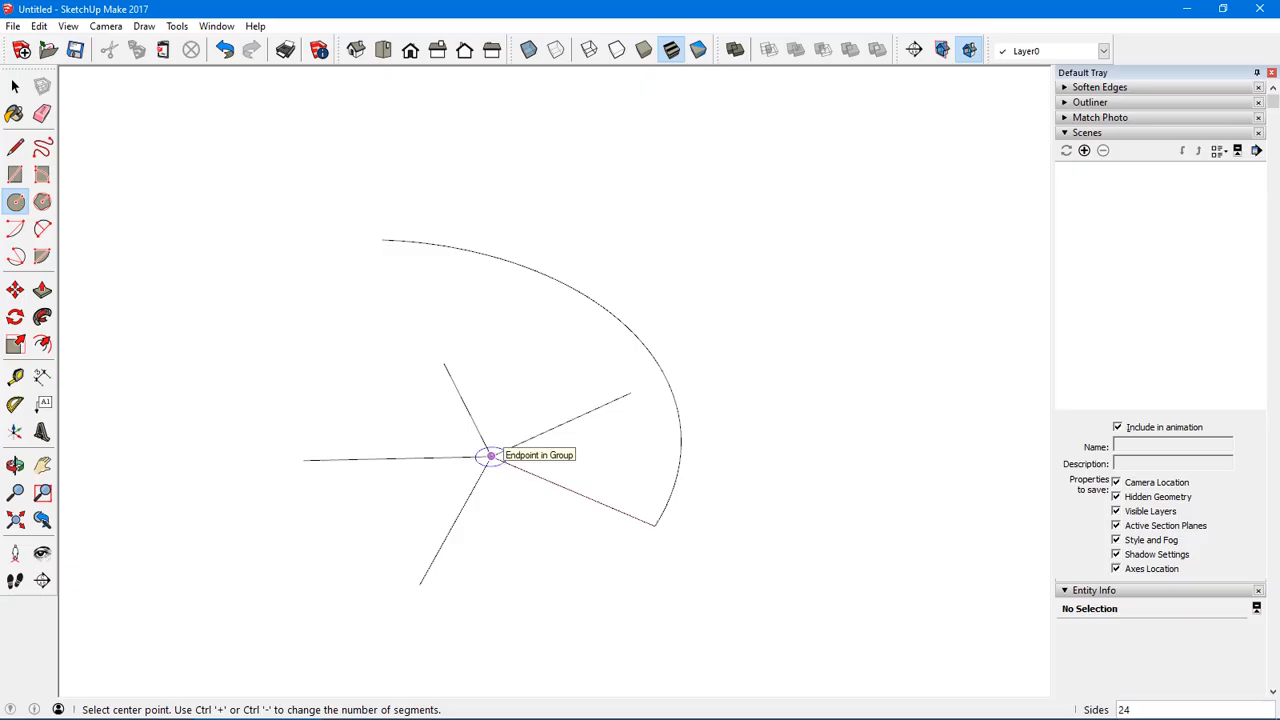
{"action": "left_click", "coordinate": [491, 457]}
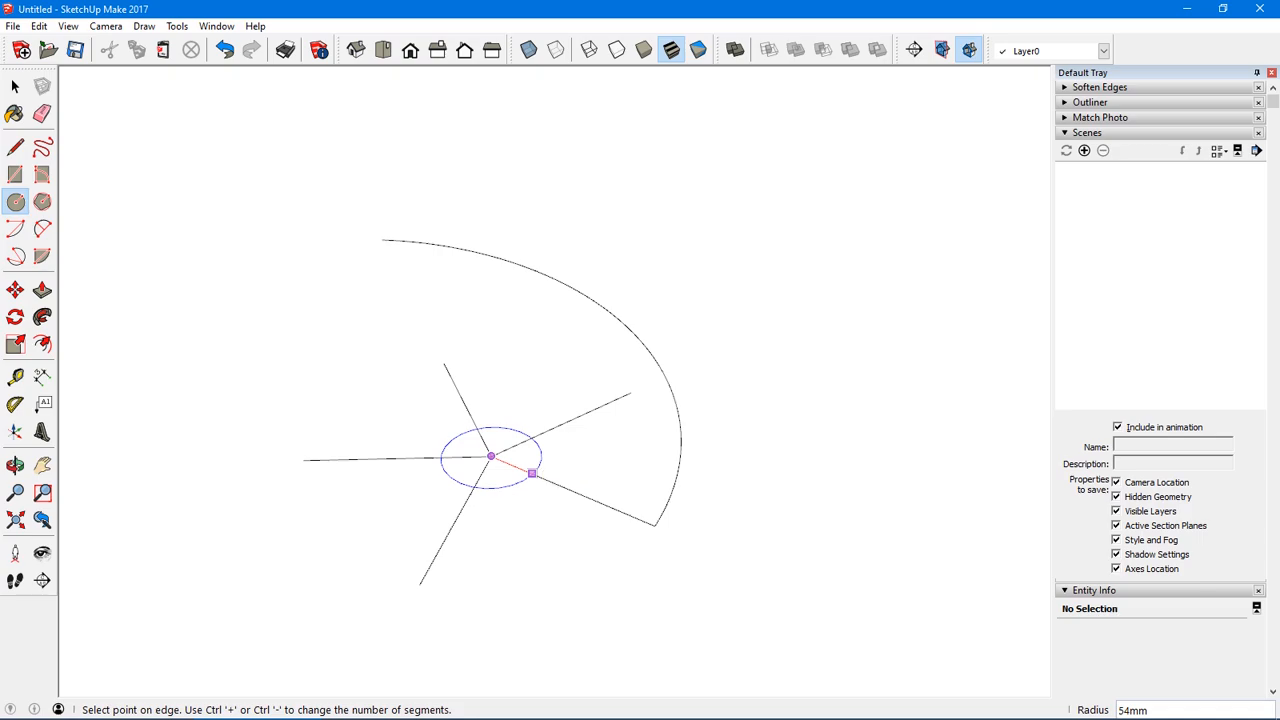
{"action": "type", "text": "40"}
{"action": "key", "text": "Return"}
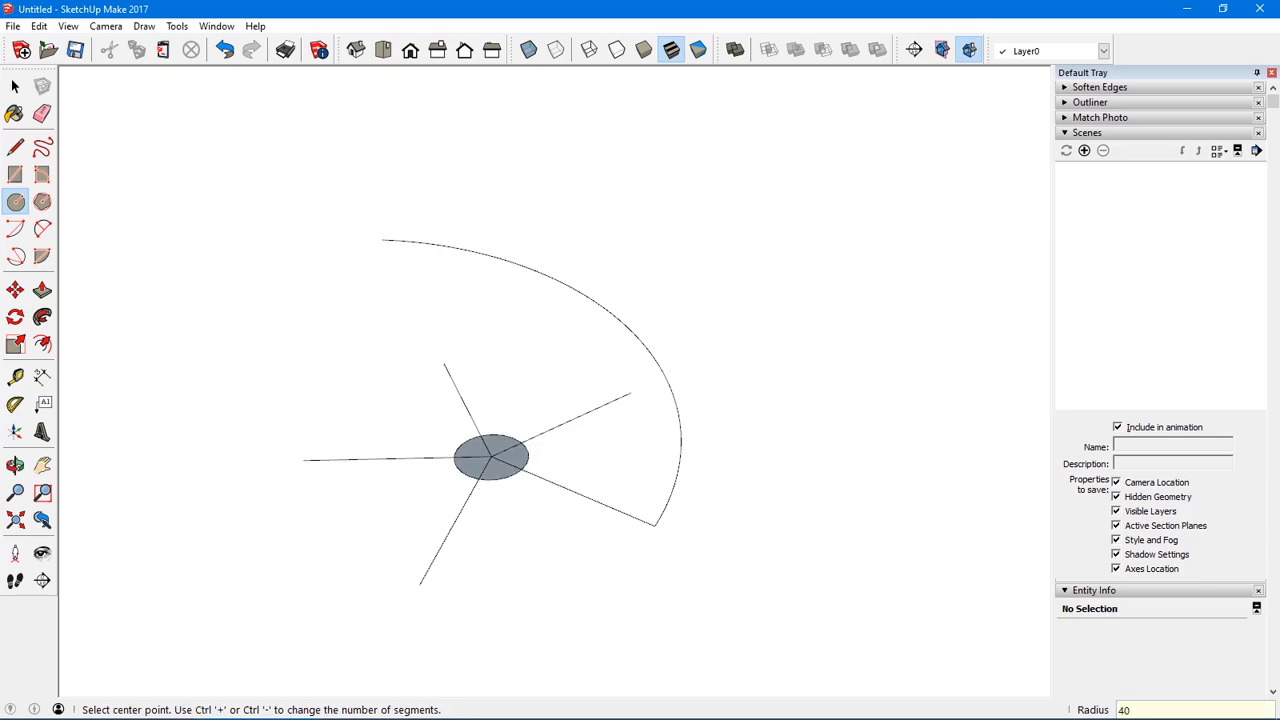
{"action": "scroll", "coordinate": [491, 494], "scroll_direction": "up", "scroll_amount": 5}
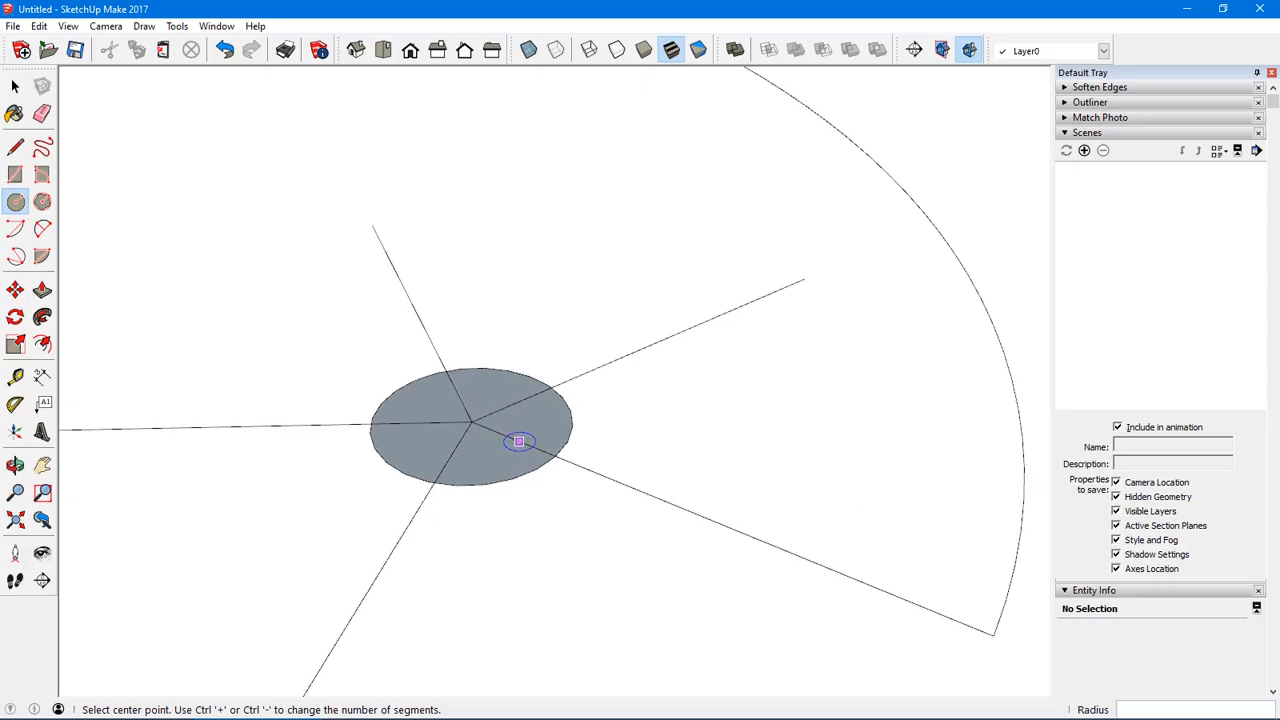
{"action": "mouse_move", "coordinate": [517, 440]}
{"action": "middle_mouse_down"}
{"action": "mouse_move", "coordinate": [516, 490]}
{"action": "mouse_move", "coordinate": [519, 446]}
{"action": "middle_mouse_up"}
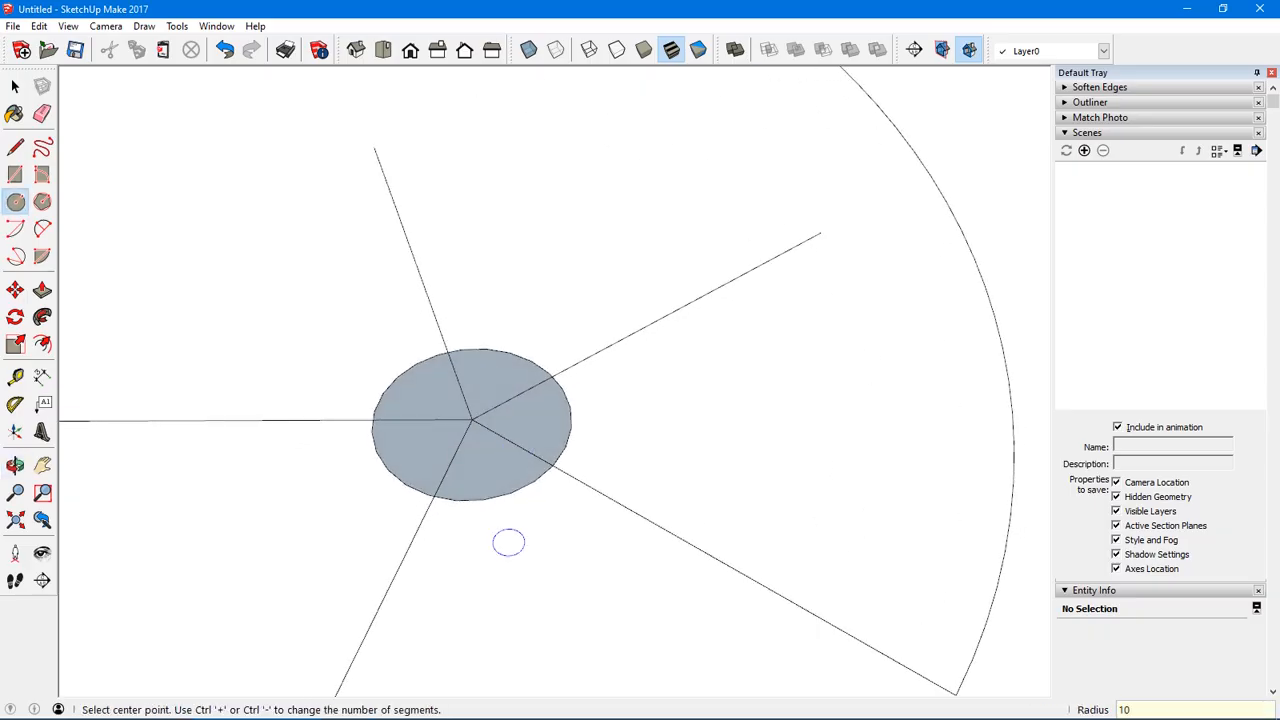
{"action": "type", "text": "0"}
{"action": "key", "text": "BackSpace"}
{"action": "middle_click_drag", "start_coordinate": [483, 543], "coordinate": [491, 515]}
{"action": "key", "text": "space"}
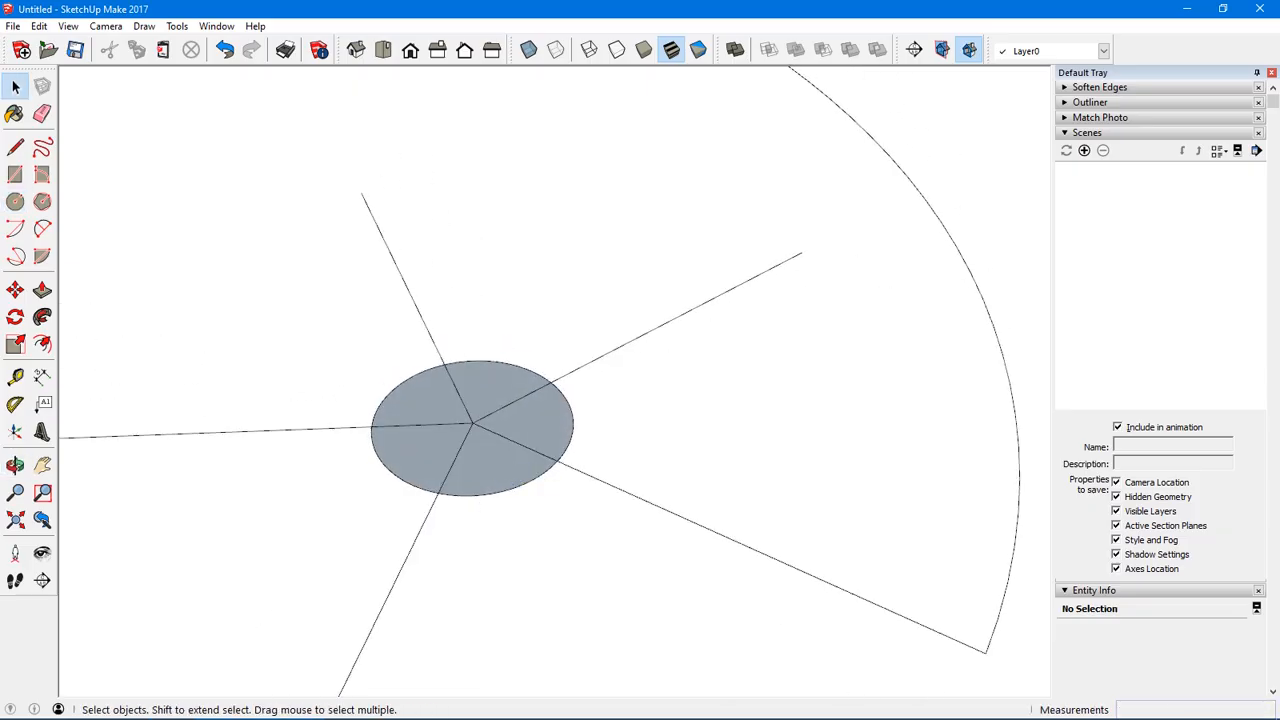
- Delete the face of the centre circle and explode its outline into separate edges
{"action": "left_click", "coordinate": [515, 472]}
{"action": "key", "text": "Delete"}
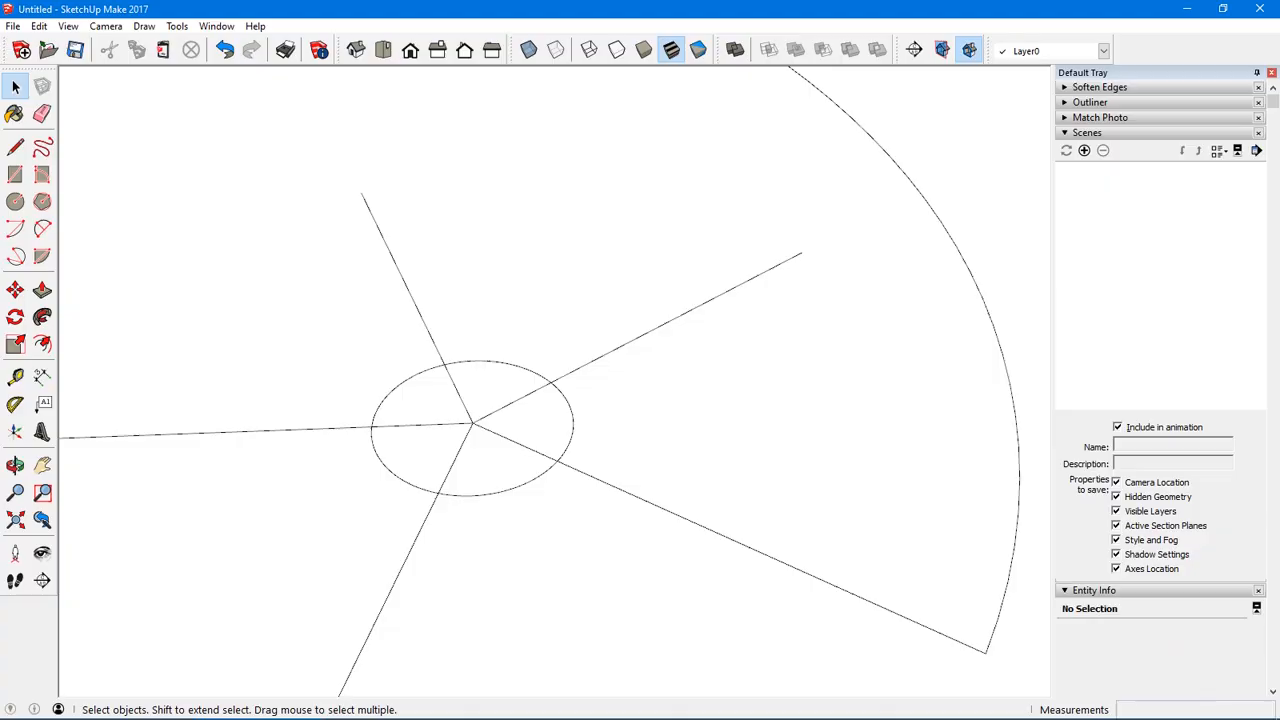
{"action": "left_click", "coordinate": [515, 489]}
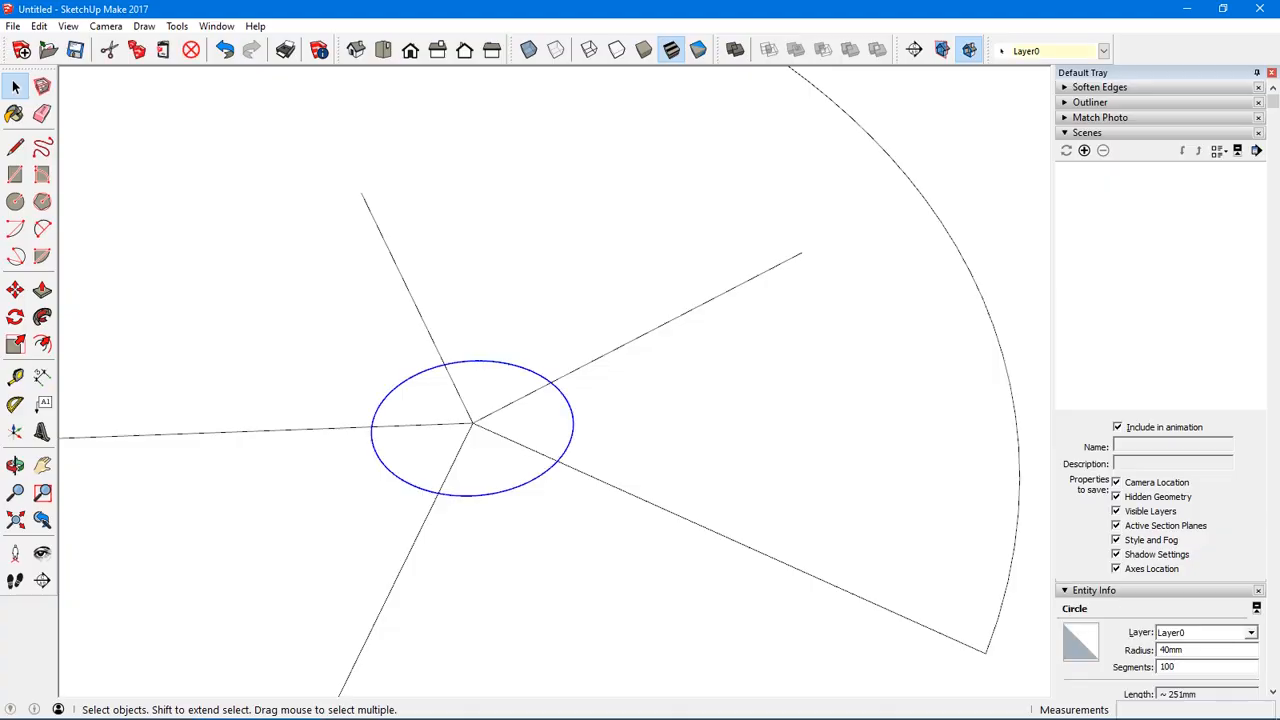
{"action": "right_click", "coordinate": [515, 488]}
{"action": "left_click", "coordinate": [572, 608]}
- Delete all the exploded circle edges except the one starting on the radial line that leads to the helix curve's lower endpoint
{"action": "middle_click_drag", "start_coordinate": [650, 440], "coordinate": [554, 446]}
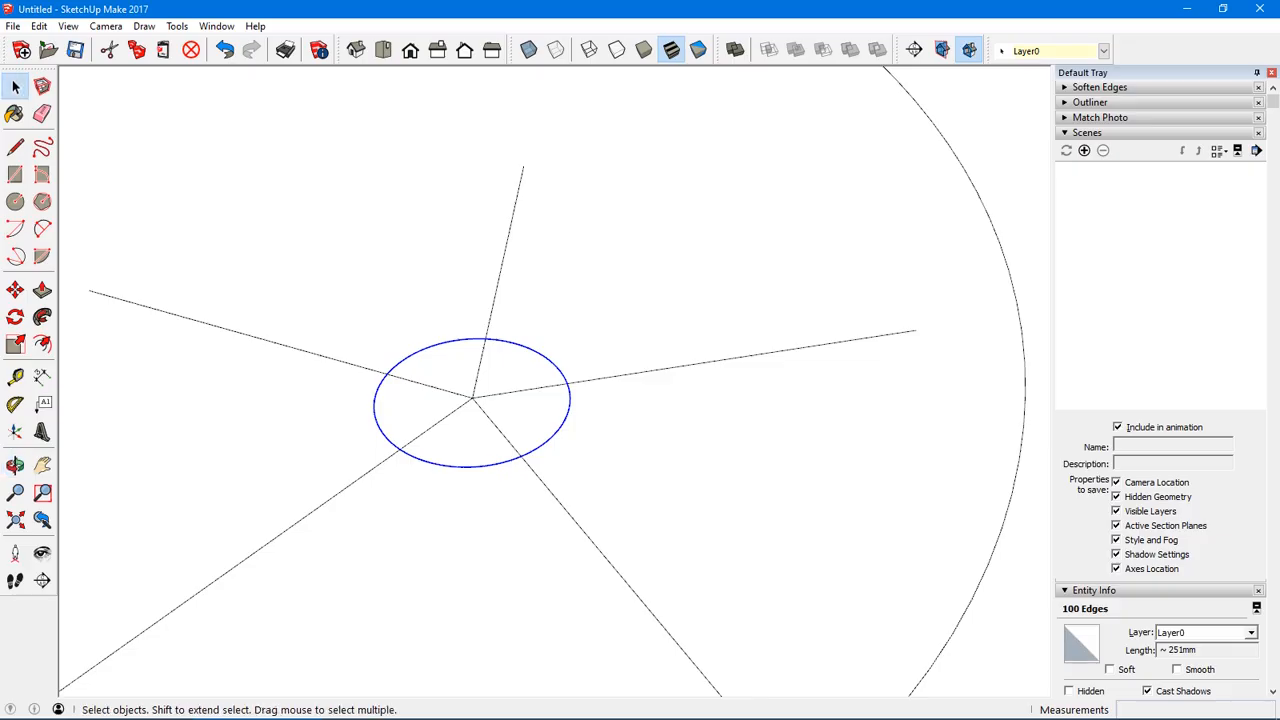
{"action": "scroll", "coordinate": [555, 446], "scroll_direction": "up", "scroll_amount": 4}
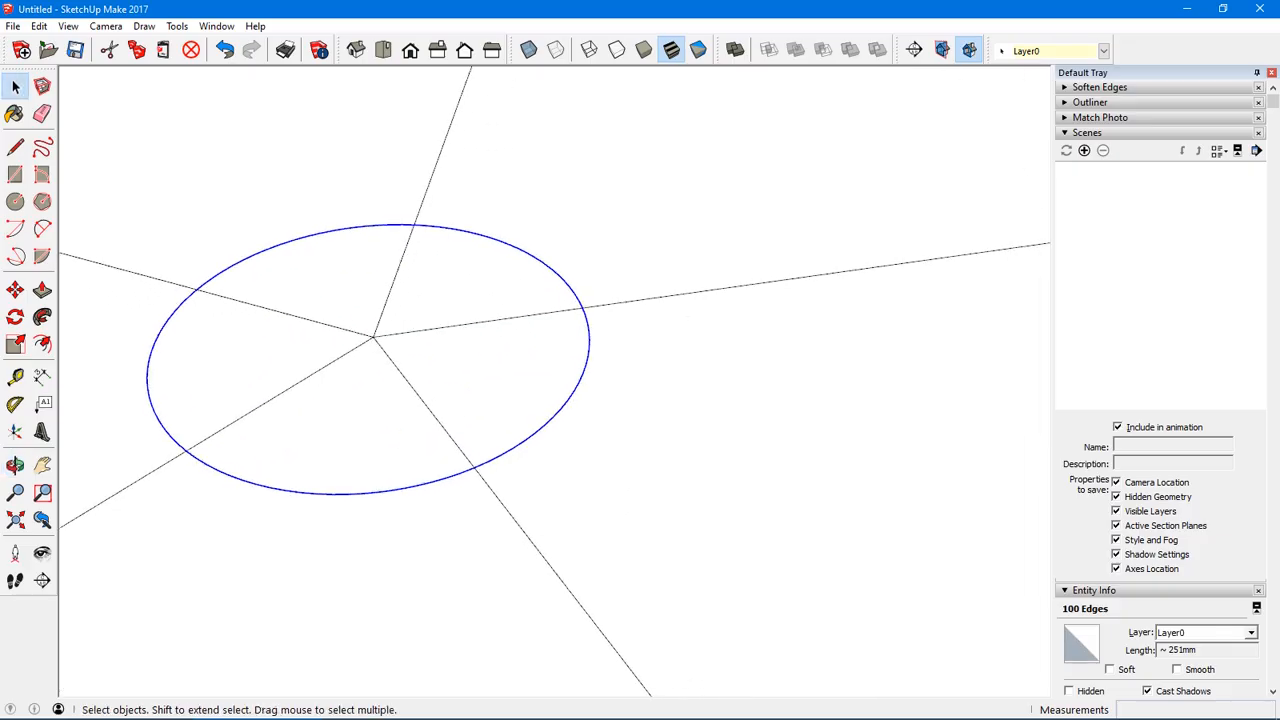
{"action": "left_click", "coordinate": [481, 464], "text": "shift"}
{"action": "key", "text": "Delete"}
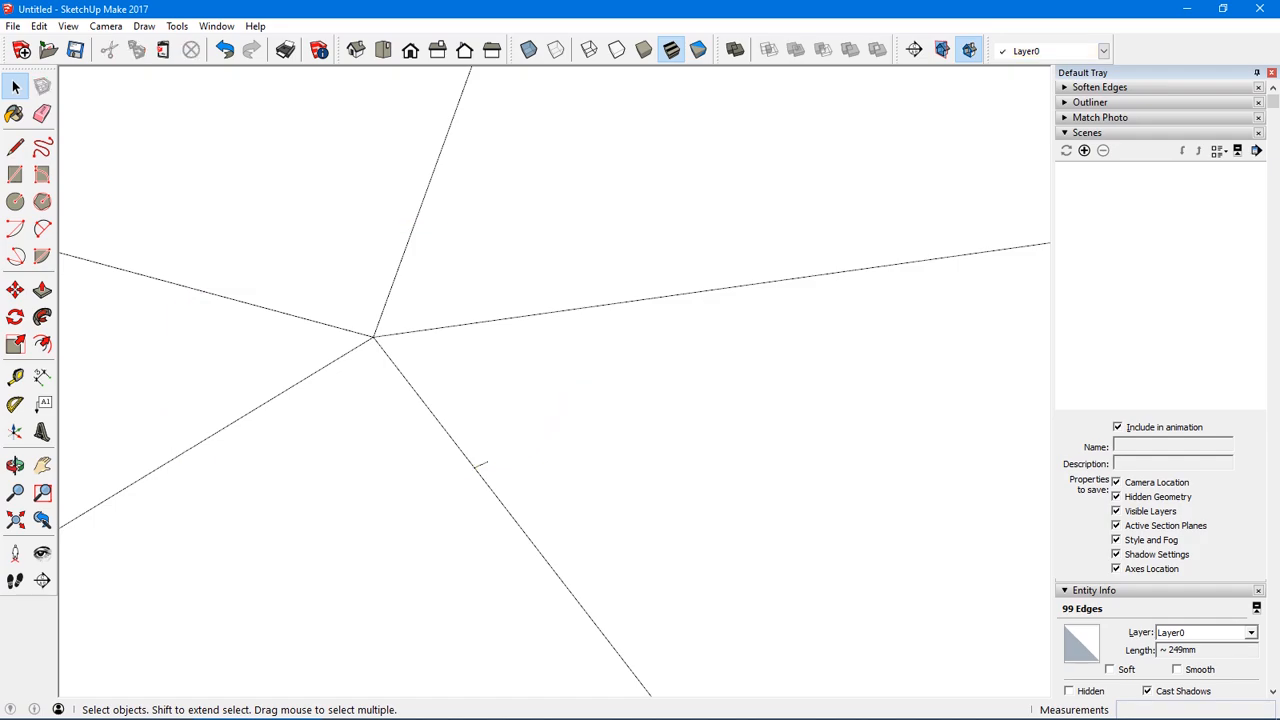
- Move the free end of the remaining circle edge 10 mm up along the blue axis
{"action": "middle_click_drag", "start_coordinate": [480, 463], "coordinate": [485, 462]}
{"action": "scroll", "coordinate": [478, 466], "scroll_direction": "up", "scroll_amount": 3}
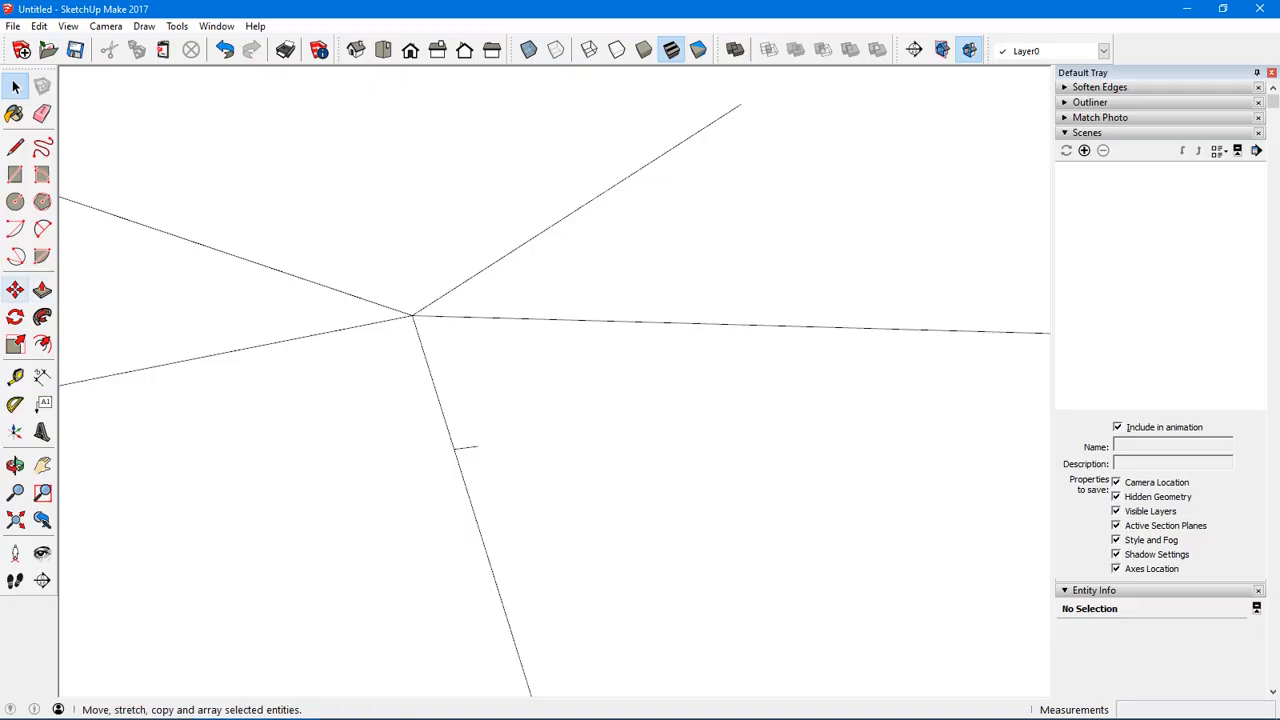
{"action": "left_click", "coordinate": [15, 289]}
{"action": "middle_click_drag", "start_coordinate": [478, 450], "coordinate": [492, 428]}
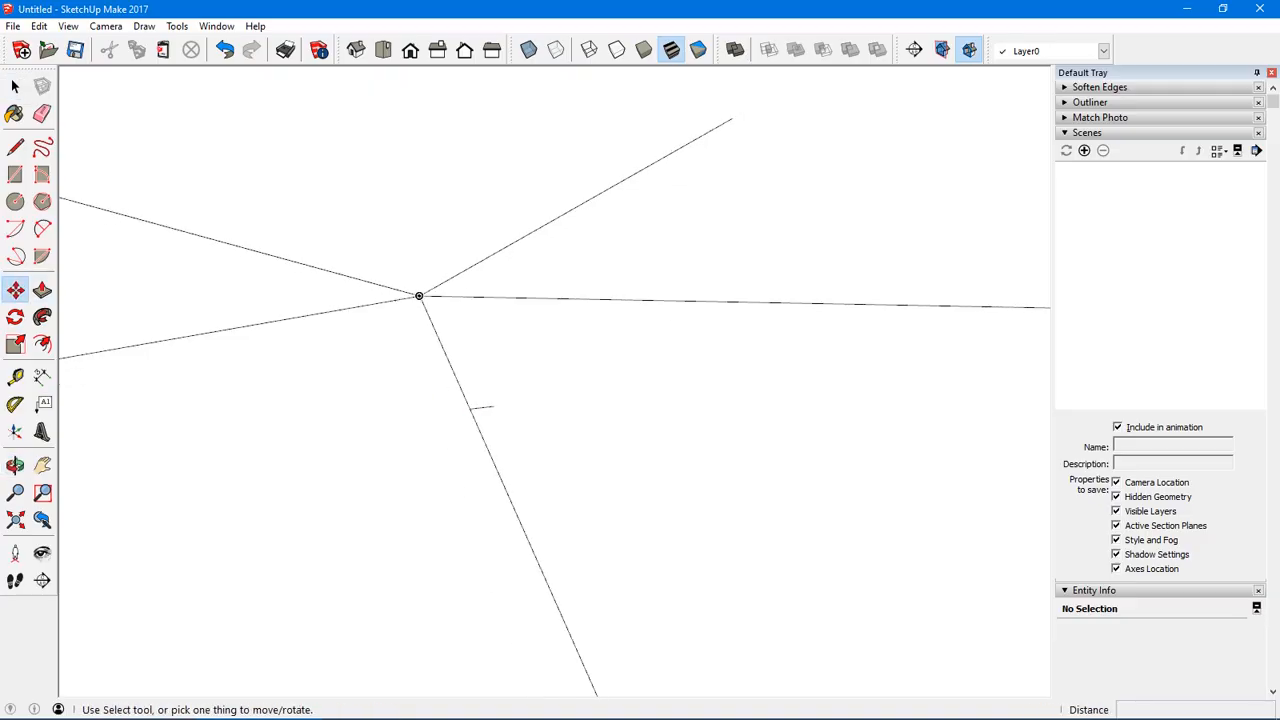
{"action": "left_click", "coordinate": [494, 406]}
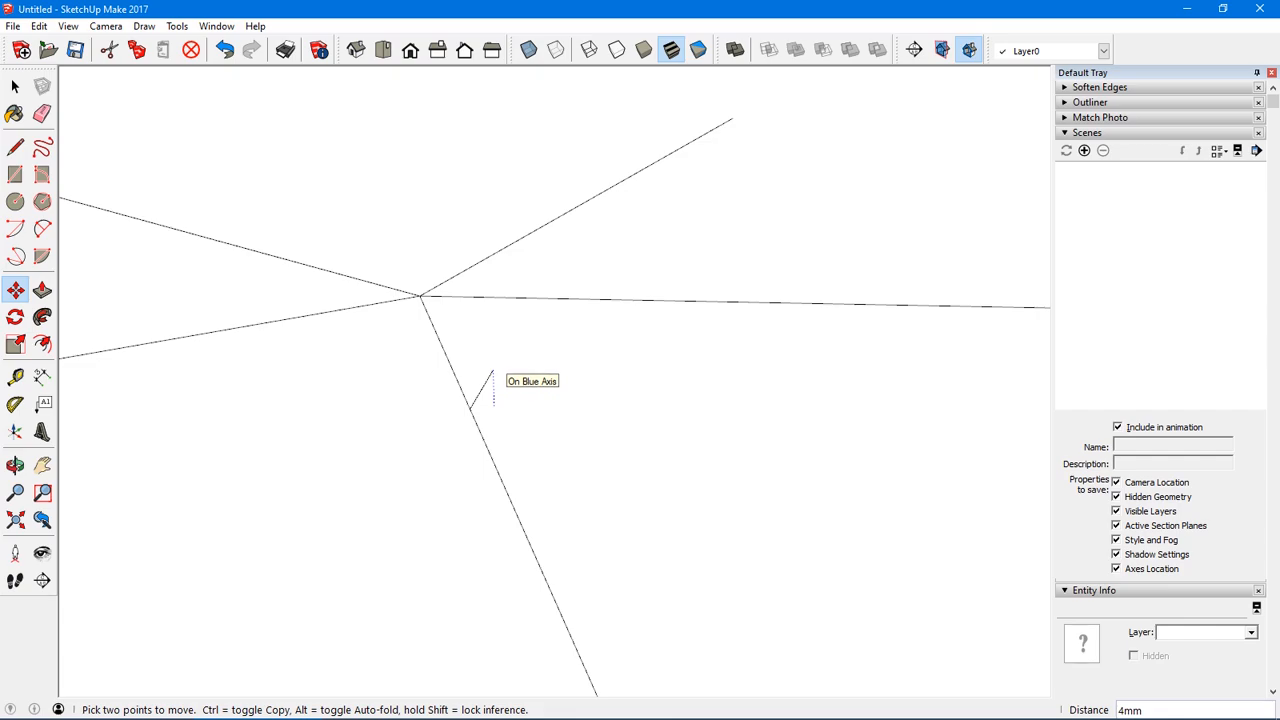
{"action": "type", "text": "10"}
{"action": "key", "text": "Return"}
{"action": "middle_click_drag", "start_coordinate": [446, 356], "coordinate": [460, 395]}
{"action": "scroll", "coordinate": [583, 321], "scroll_direction": "down", "scroll_amount": 4}
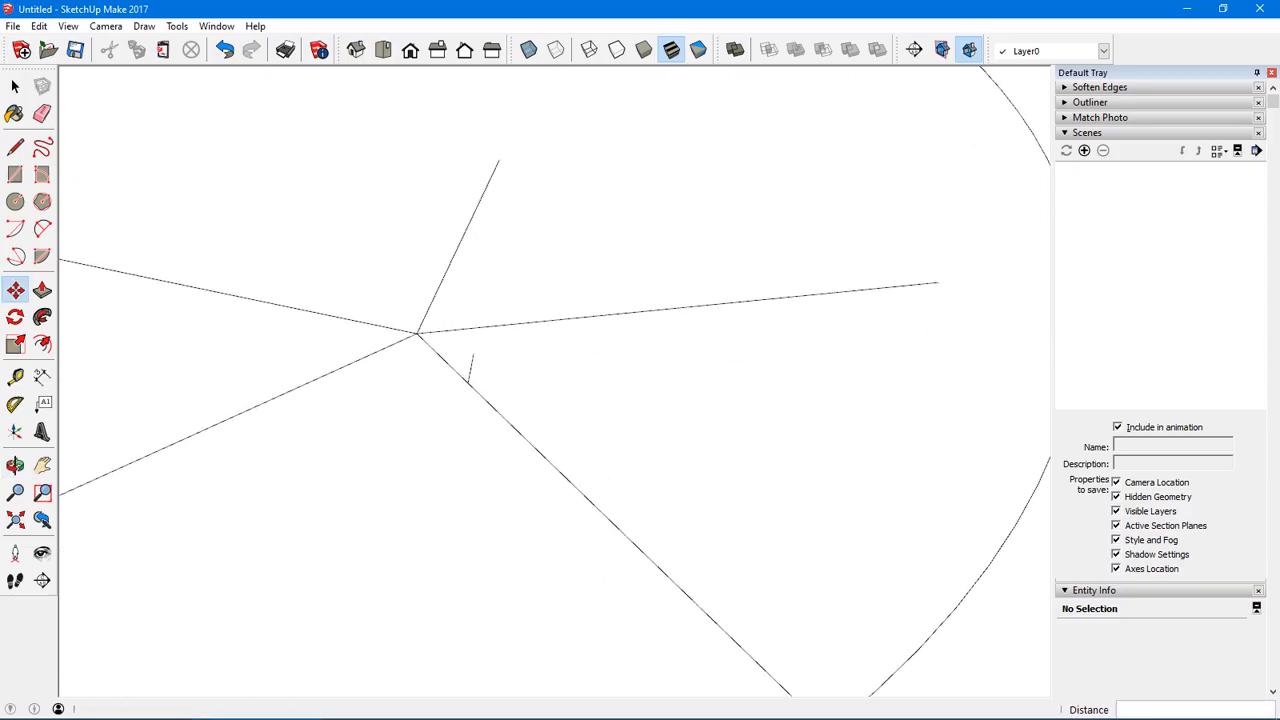
- Make a rotated copy of the slanted edge about the centre, through the angle from its lower to its upper endpoint
{"action": "key", "text": "space"}
{"action": "left_click_drag", "start_coordinate": [412, 314], "coordinate": [516, 451]}
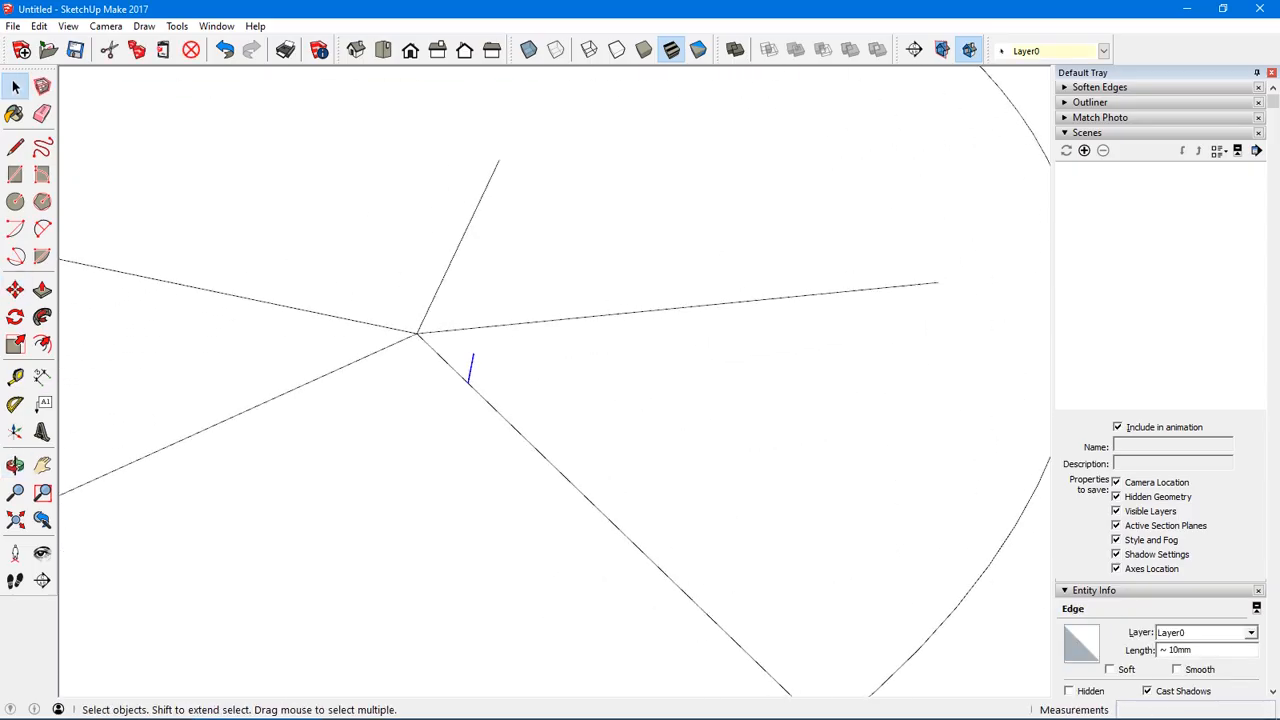
{"action": "key", "text": "q"}
{"action": "left_click", "coordinate": [15, 316]}
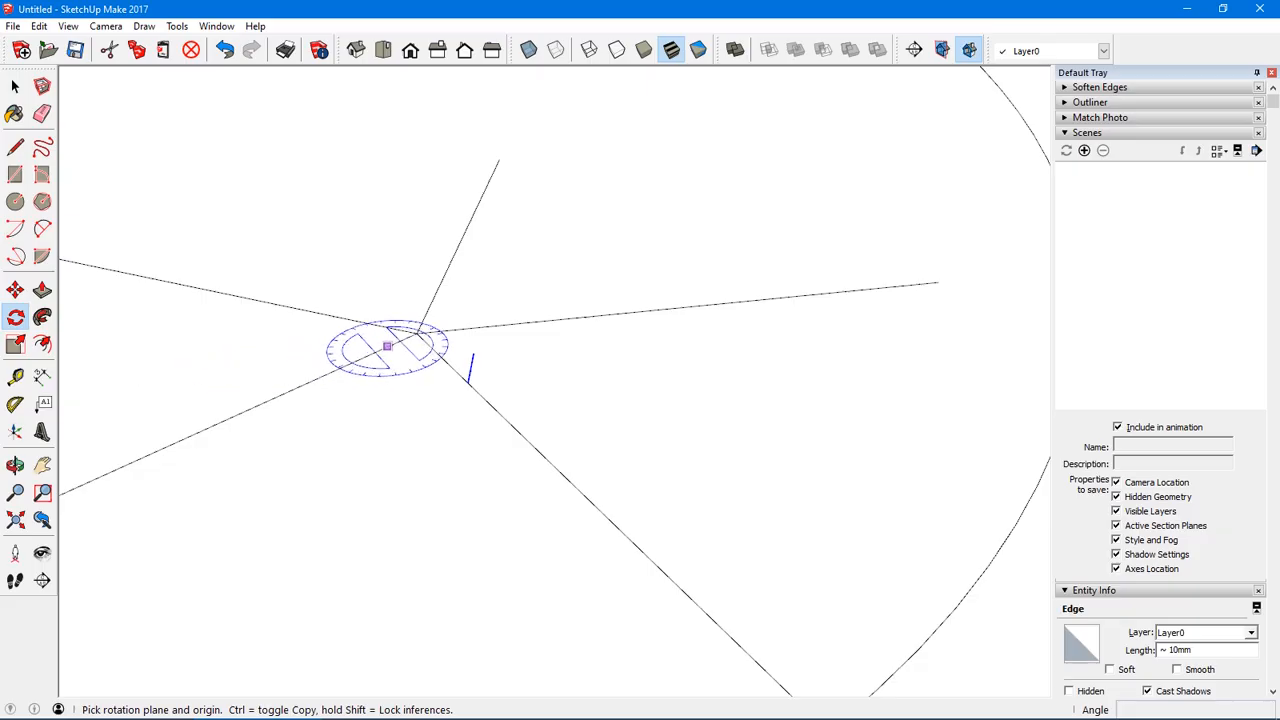
{"action": "left_click", "coordinate": [417, 333]}
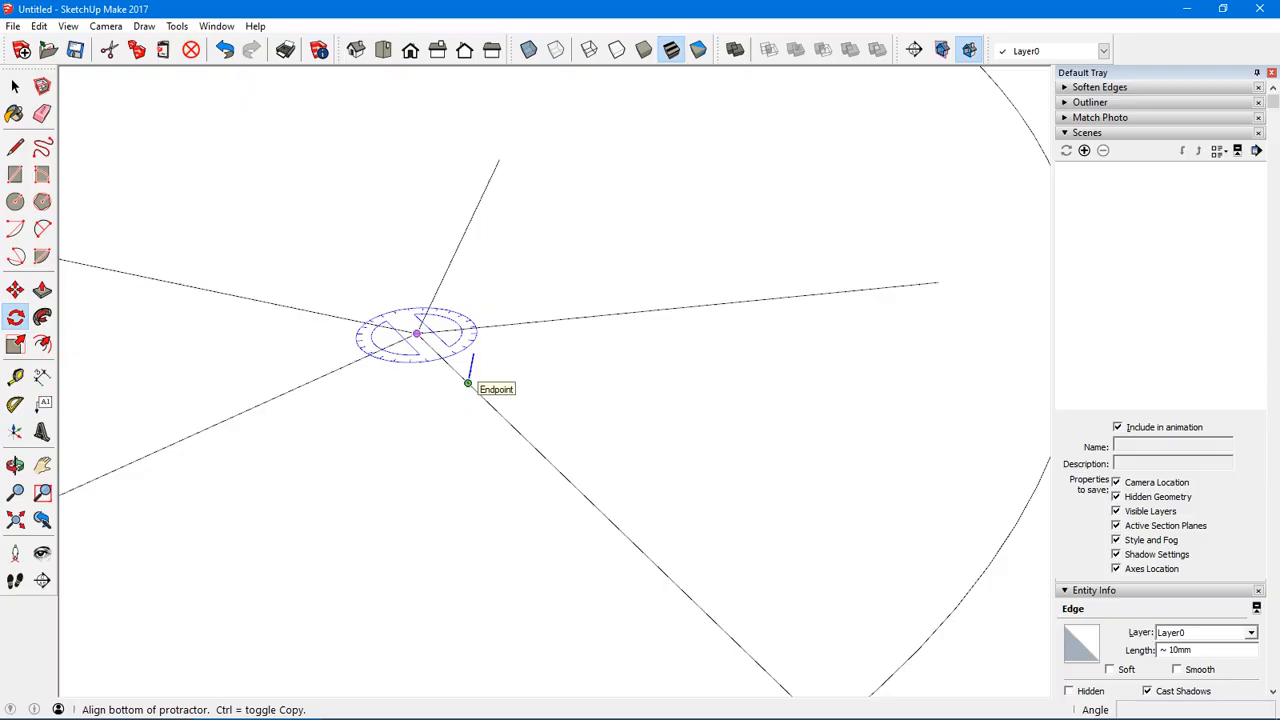
{"action": "left_click", "coordinate": [468, 383]}
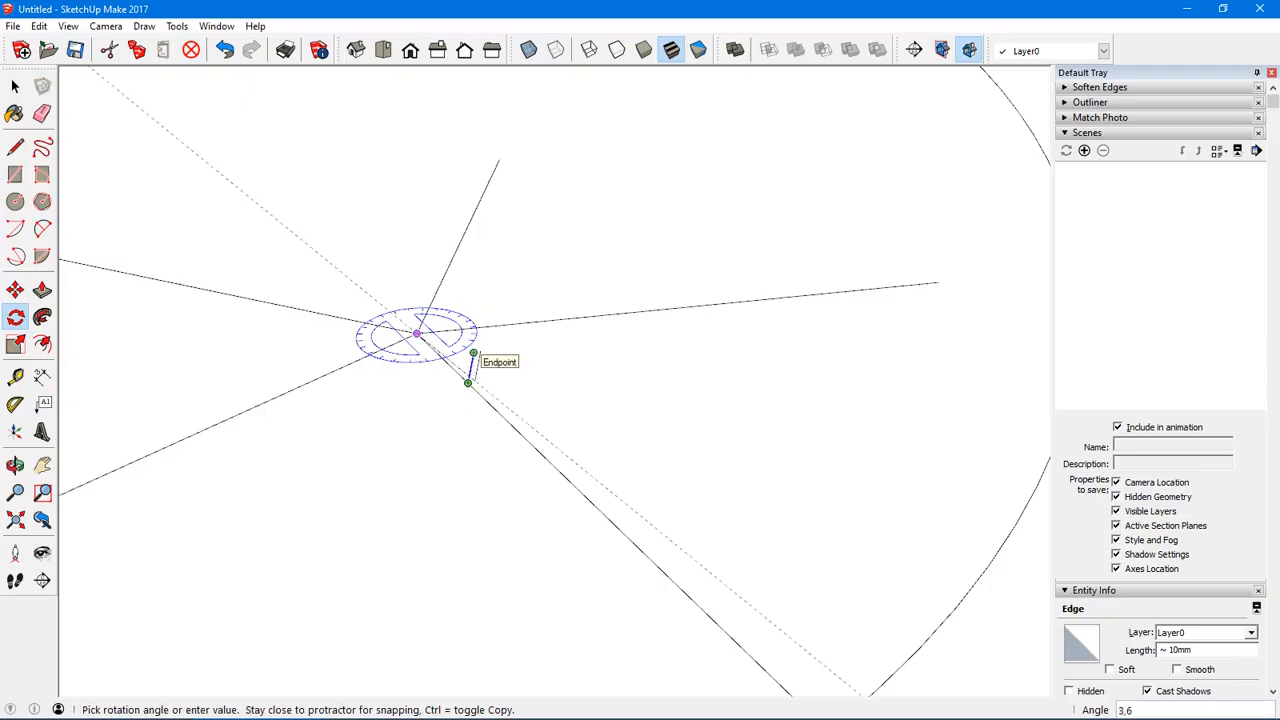
{"action": "left_click", "coordinate": [473, 352]}
{"action": "middle_click_drag", "start_coordinate": [491, 406], "coordinate": [440, 426]}
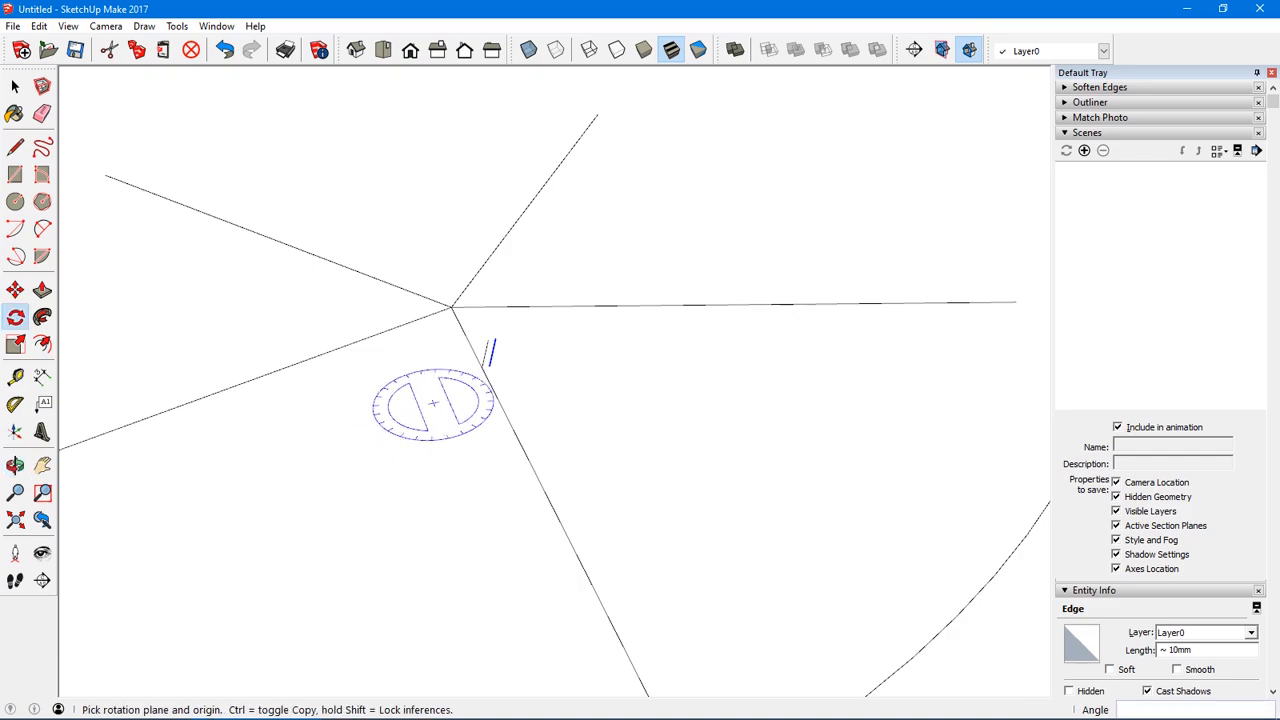
- Undo the rotated copy of the slanted edge
{"action": "key", "text": "space"}
{"action": "left_click_drag", "start_coordinate": [434, 386], "coordinate": [540, 318]}
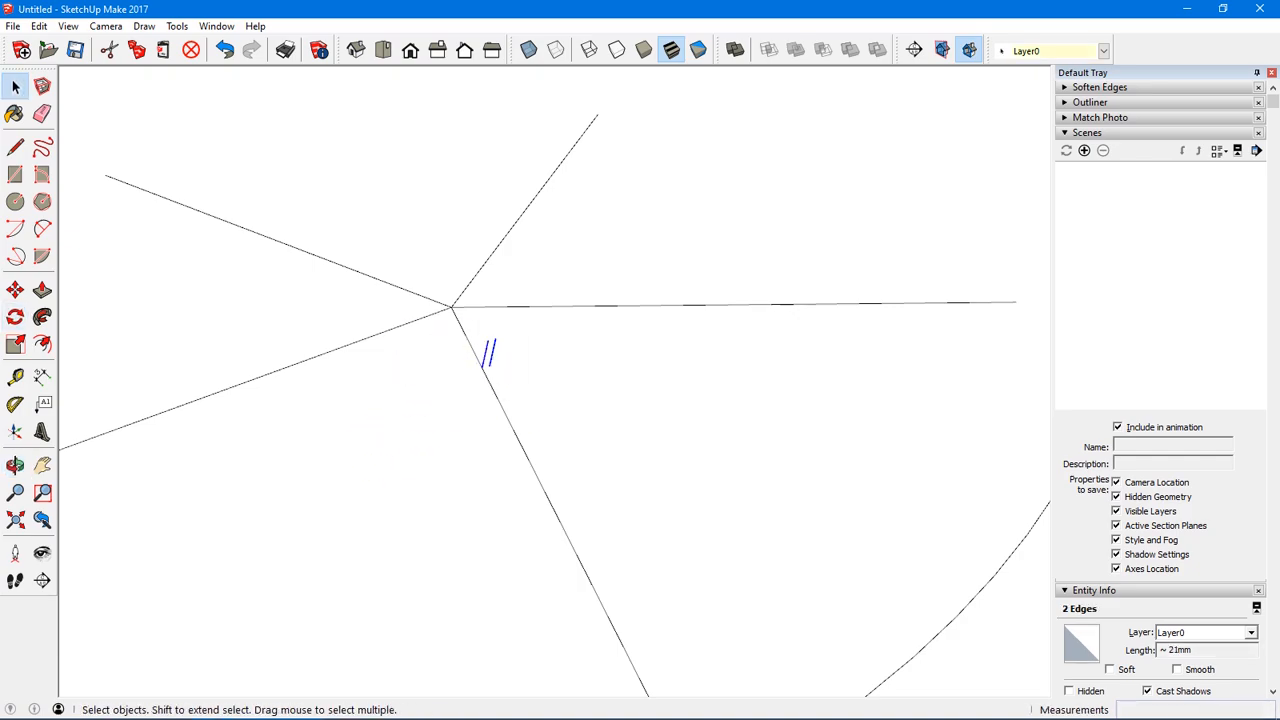
{"action": "left_click", "coordinate": [15, 316]}
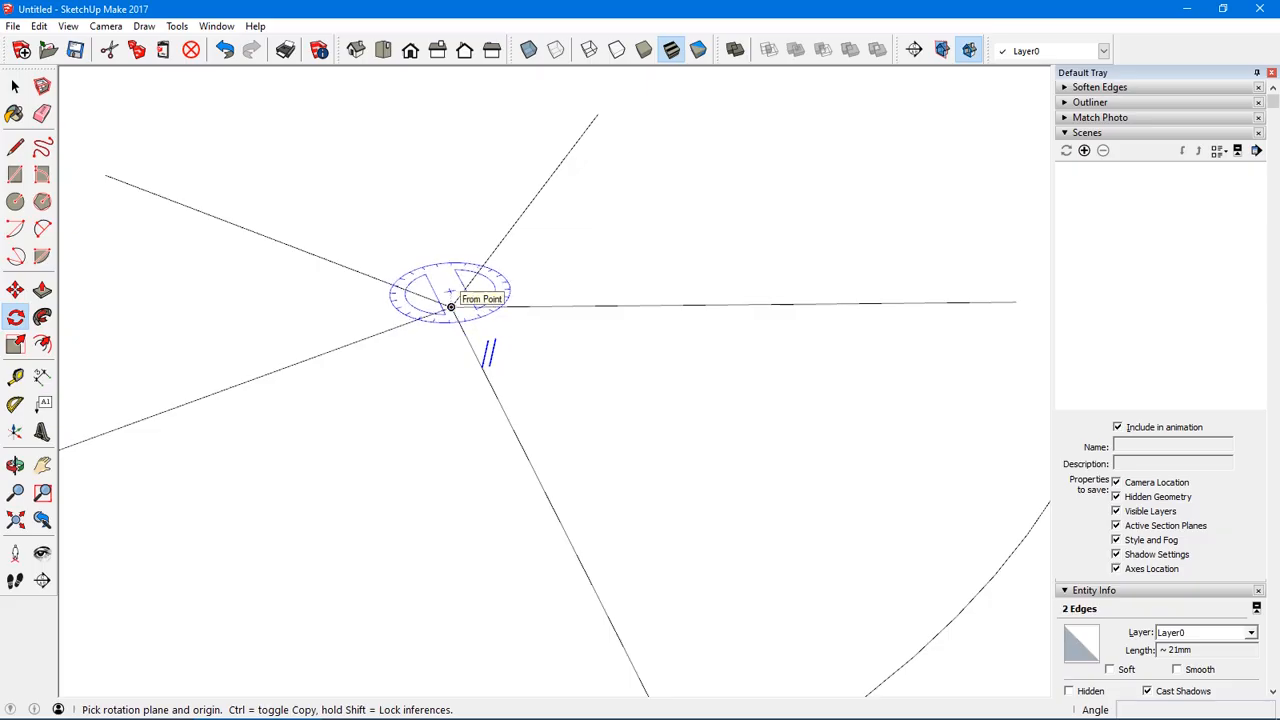
{"action": "key", "text": "space"}
{"action": "key", "text": "ctrl+z"}
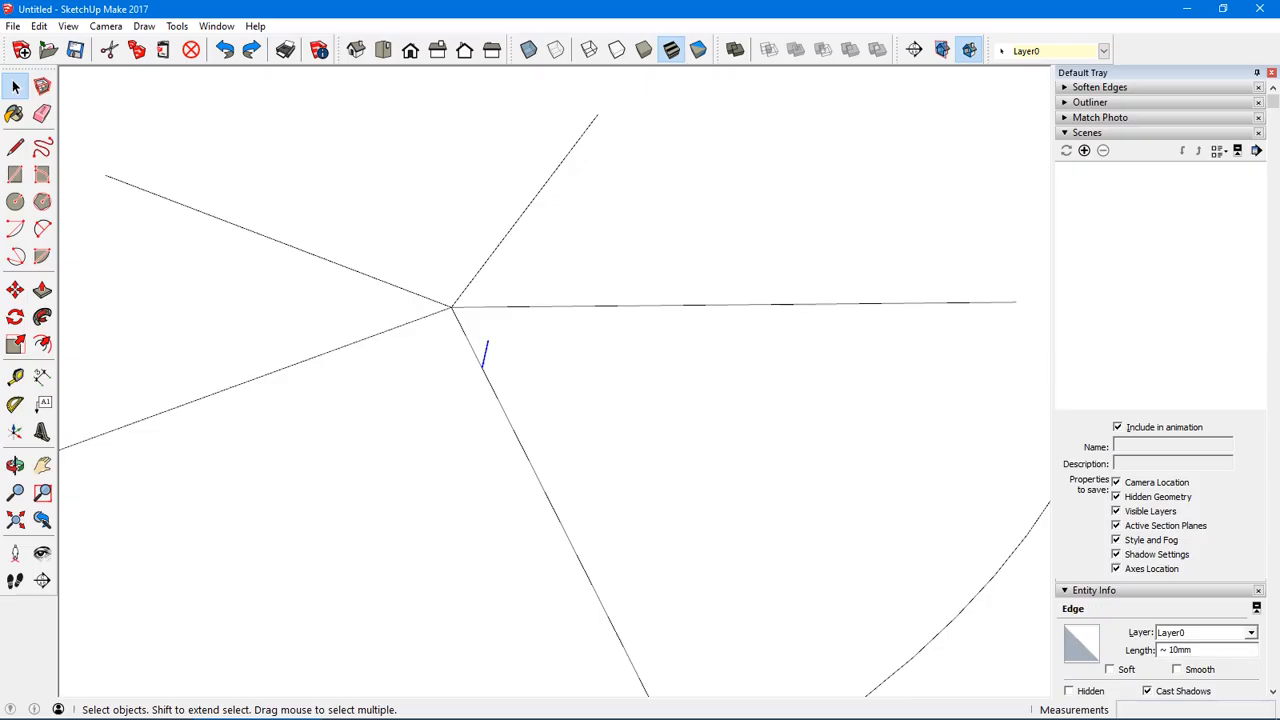
- Rotate-copy the slanted edge about the centre by 3.6°, from its lower to its upper endpoint, and repeat the copy 100 times
{"action": "left_click", "coordinate": [15, 317]}
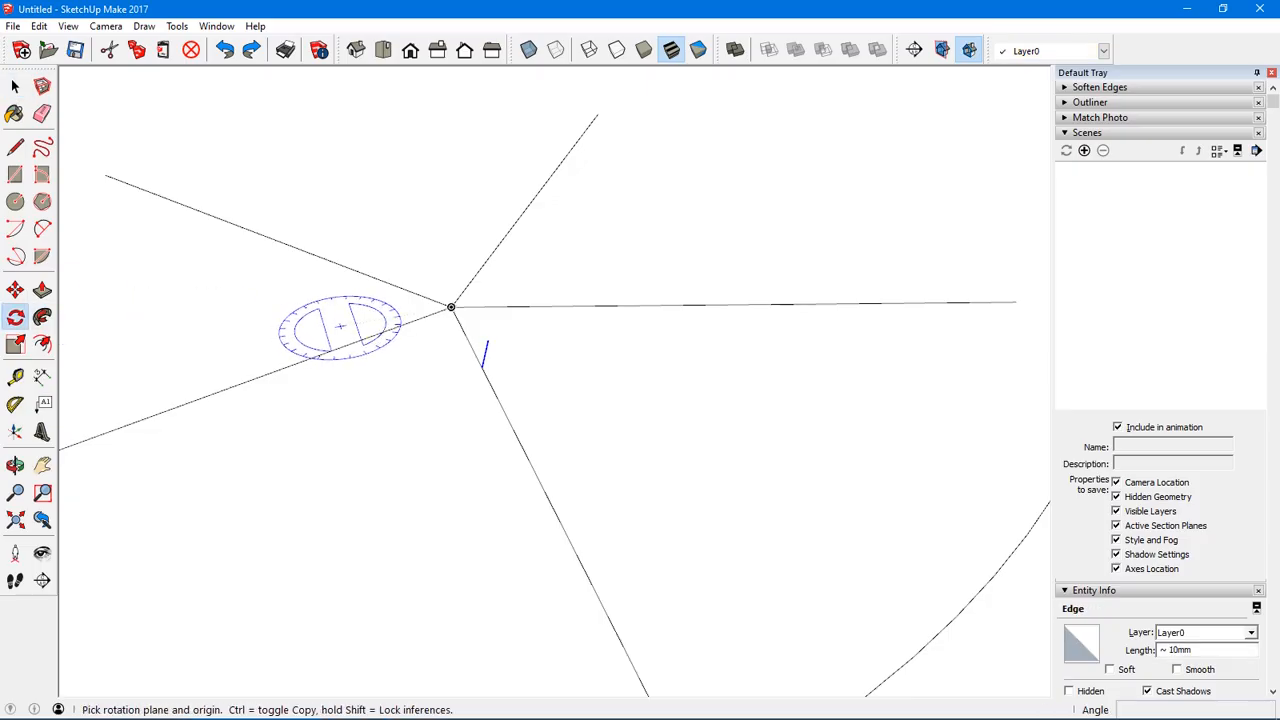
{"action": "left_click", "coordinate": [451, 307]}
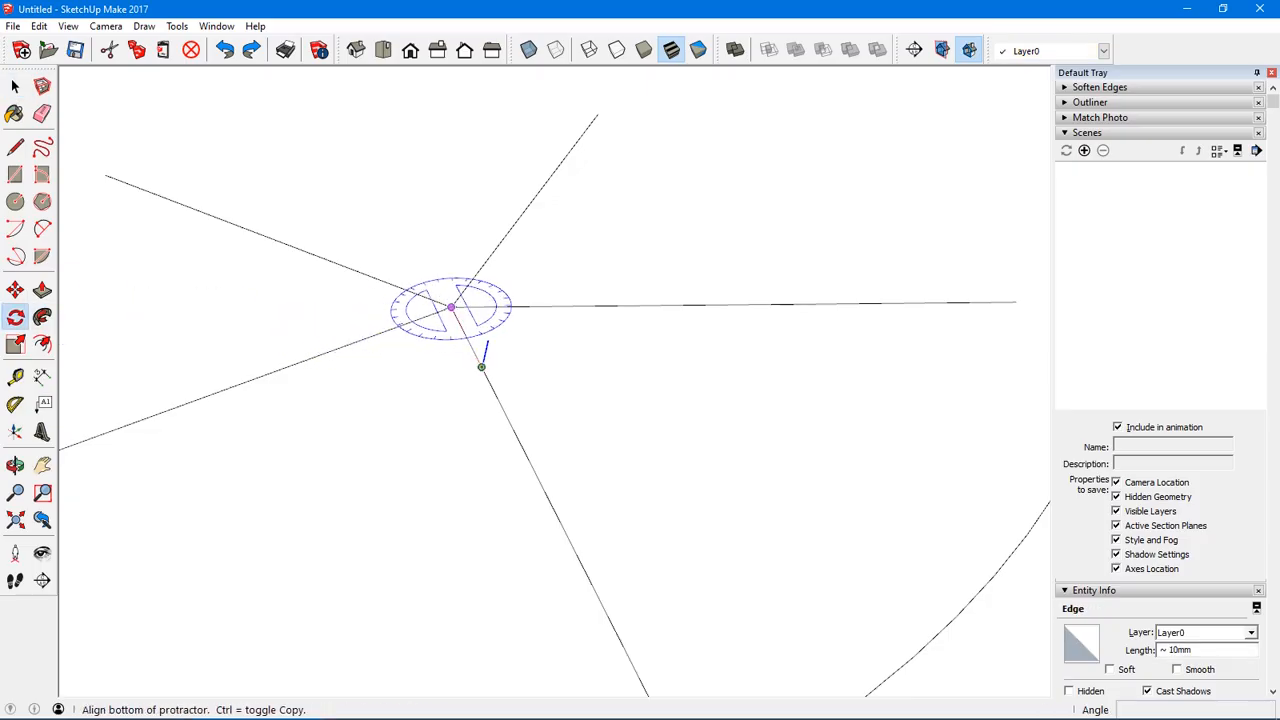
{"action": "left_click", "coordinate": [481, 367]}
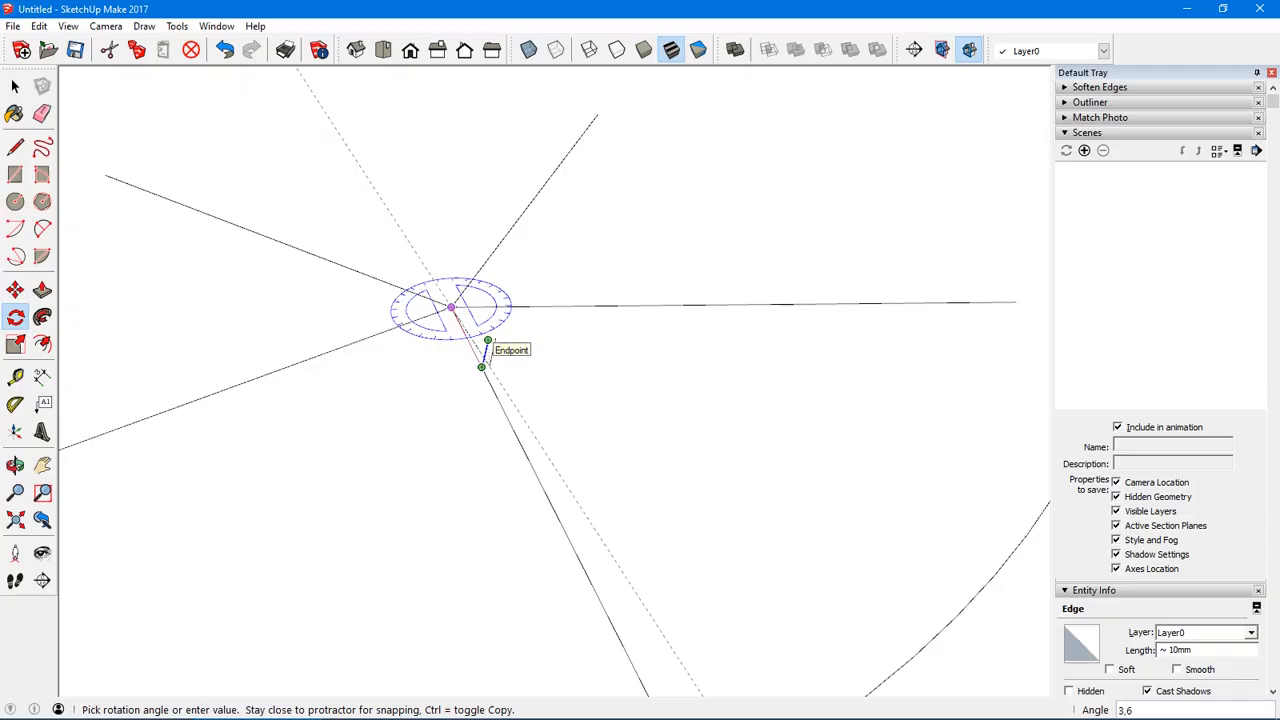
{"action": "left_click", "coordinate": [487, 341]}
{"action": "type", "text": "*"}
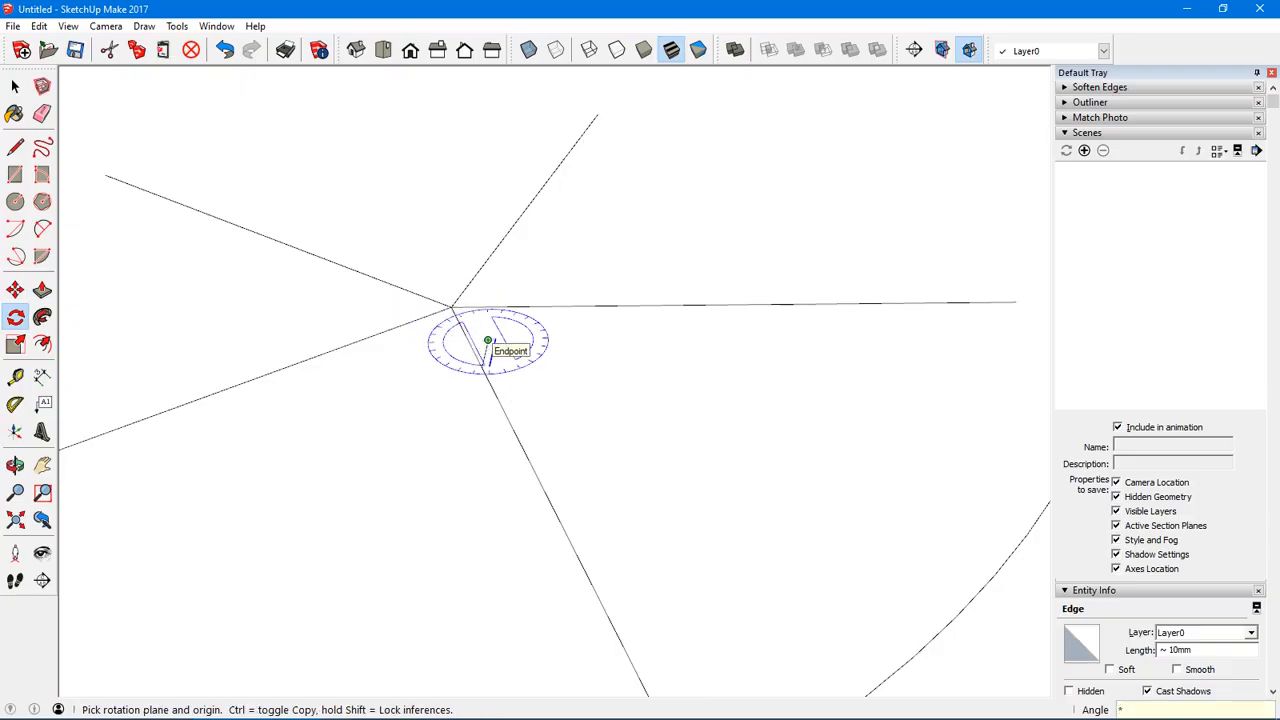
{"action": "type", "text": "100"}
{"action": "key", "text": "Return"}
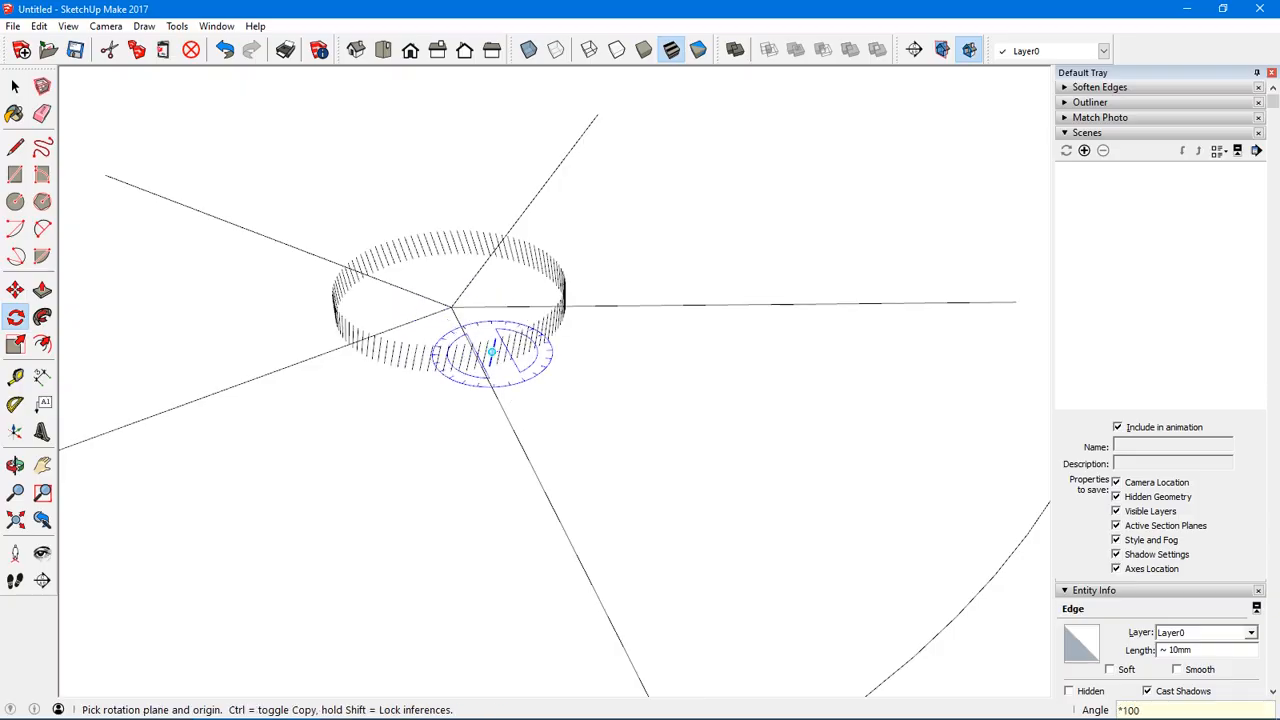
- Select the full ring of slanted edges and copy it 10 mm straight up, so the copy starts at the original's upper endpoints
{"action": "key", "text": "space"}
{"action": "left_click_drag", "start_coordinate": [316, 204], "coordinate": [586, 388]}
{"action": "middle_click_drag", "start_coordinate": [586, 388], "coordinate": [546, 384]}
{"action": "key", "text": "m"}
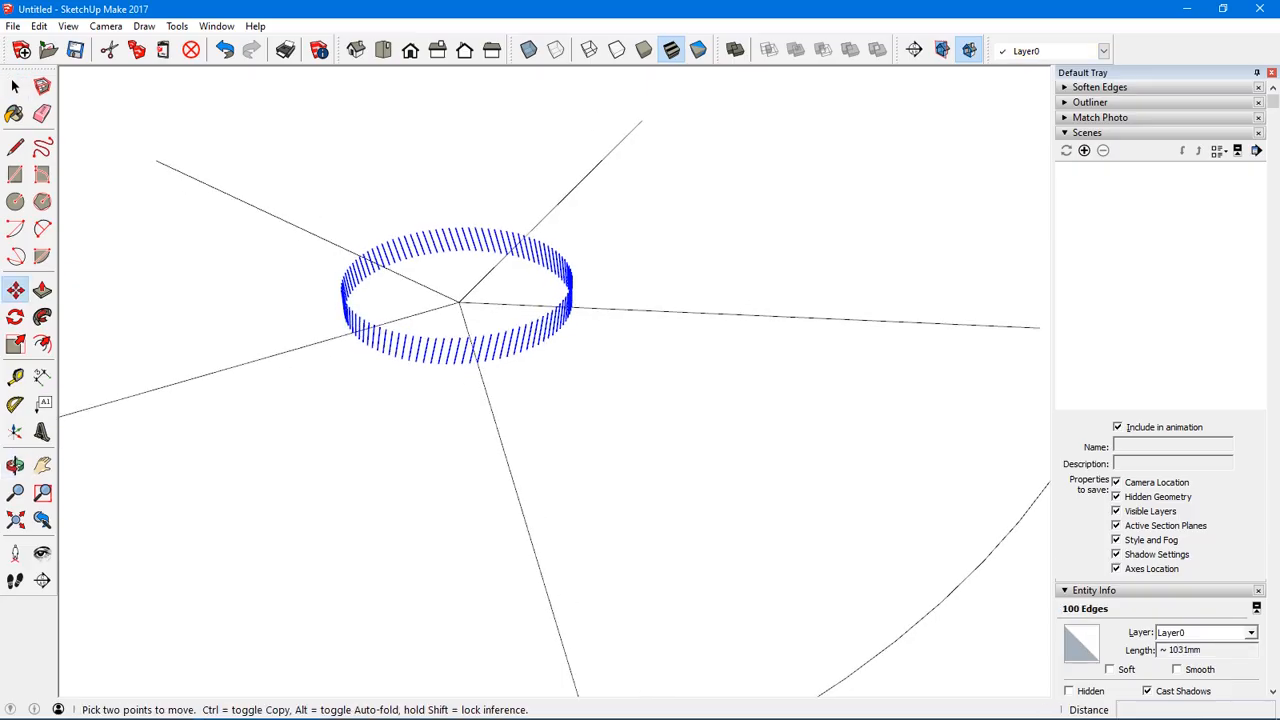
{"action": "scroll", "coordinate": [481, 344], "scroll_direction": "up", "scroll_amount": 3}
{"action": "scroll", "coordinate": [481, 344], "scroll_direction": "up", "scroll_amount": 2}
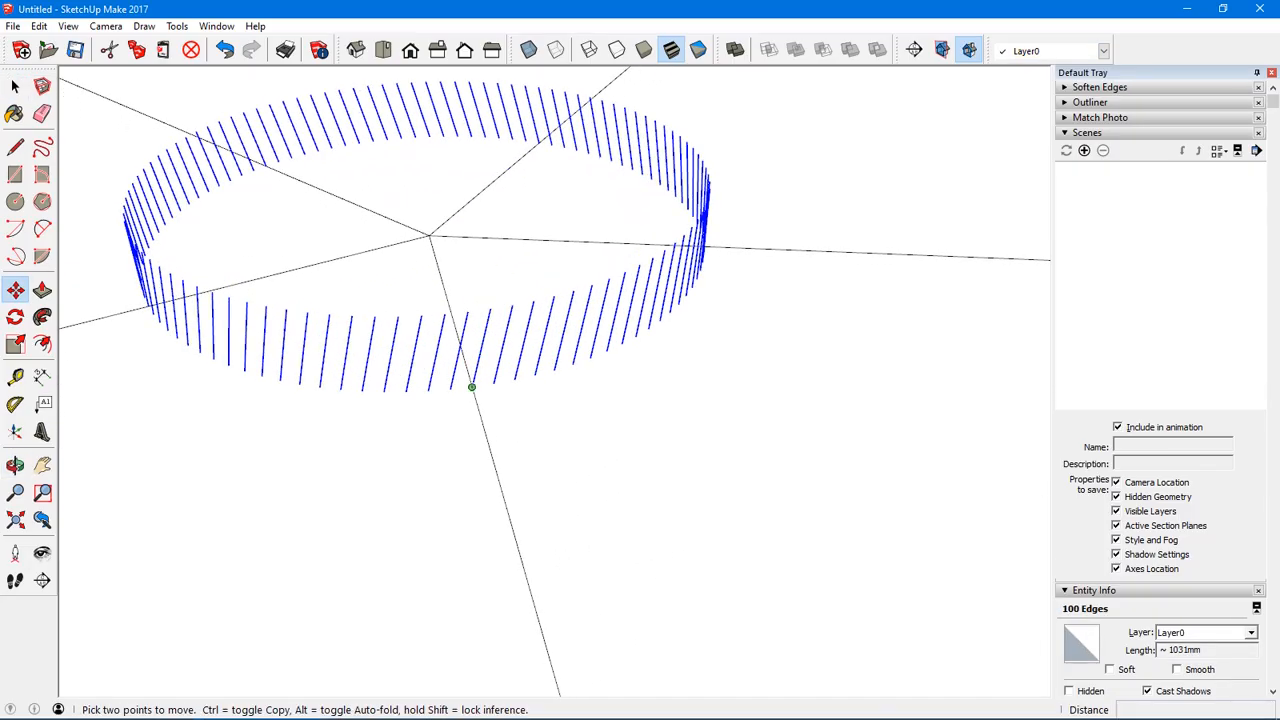
{"action": "key", "text": "ctrl"}
{"action": "left_click", "coordinate": [471, 387]}
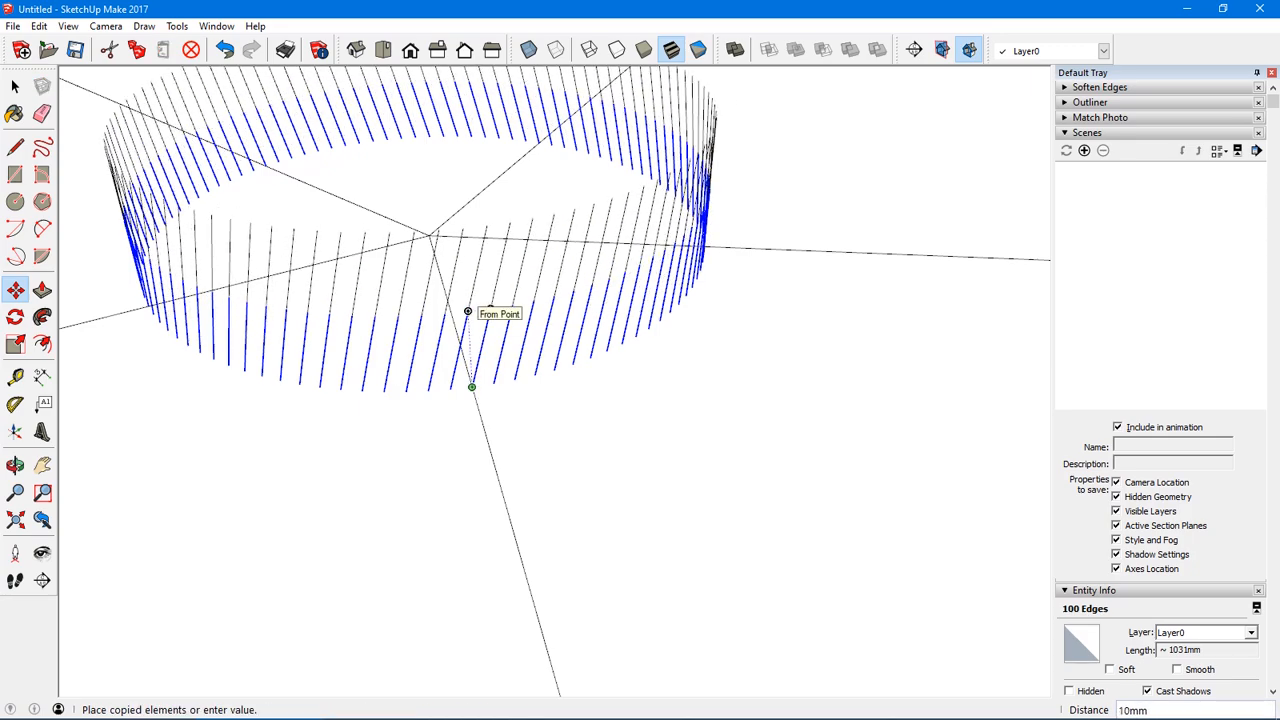
{"action": "scroll", "coordinate": [467, 311], "scroll_direction": "down", "scroll_amount": 1}
{"action": "left_click", "coordinate": [470, 300]}
- Repeat the upward copy of the ring 100 times
{"action": "scroll", "coordinate": [472, 295], "scroll_direction": "down", "scroll_amount": 4}
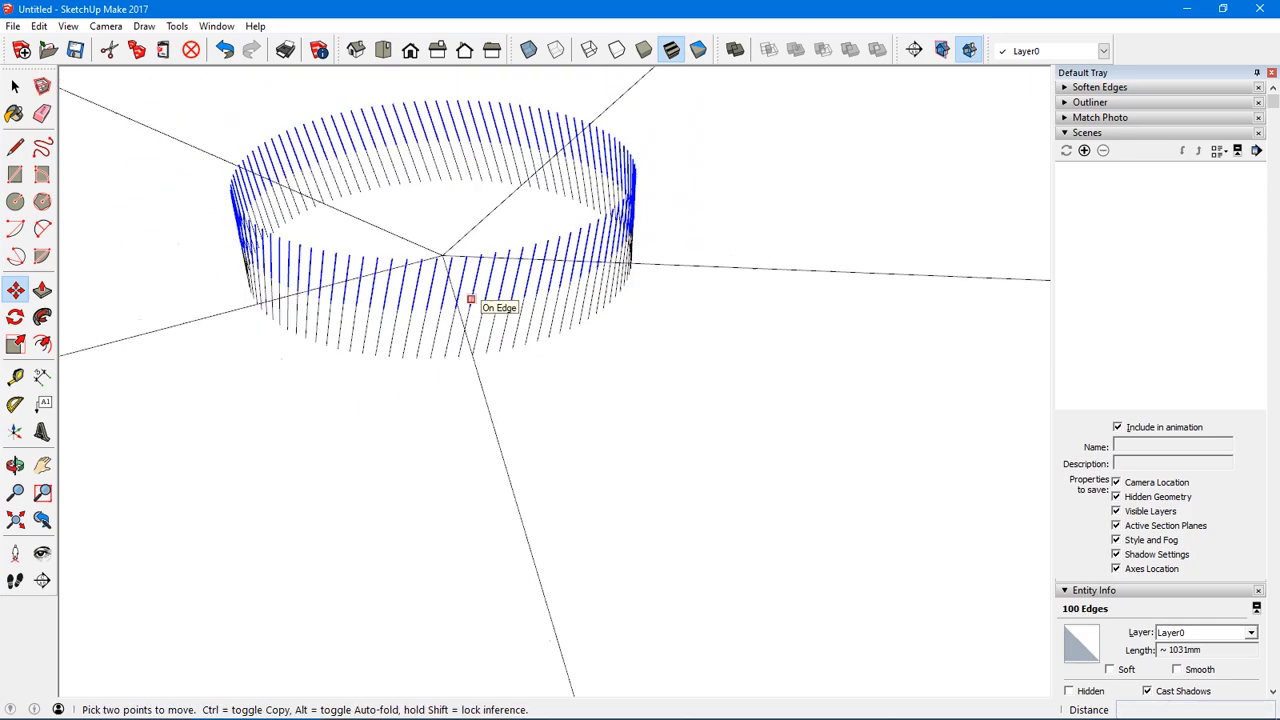
{"action": "scroll", "coordinate": [472, 297], "scroll_direction": "down", "scroll_amount": 1}
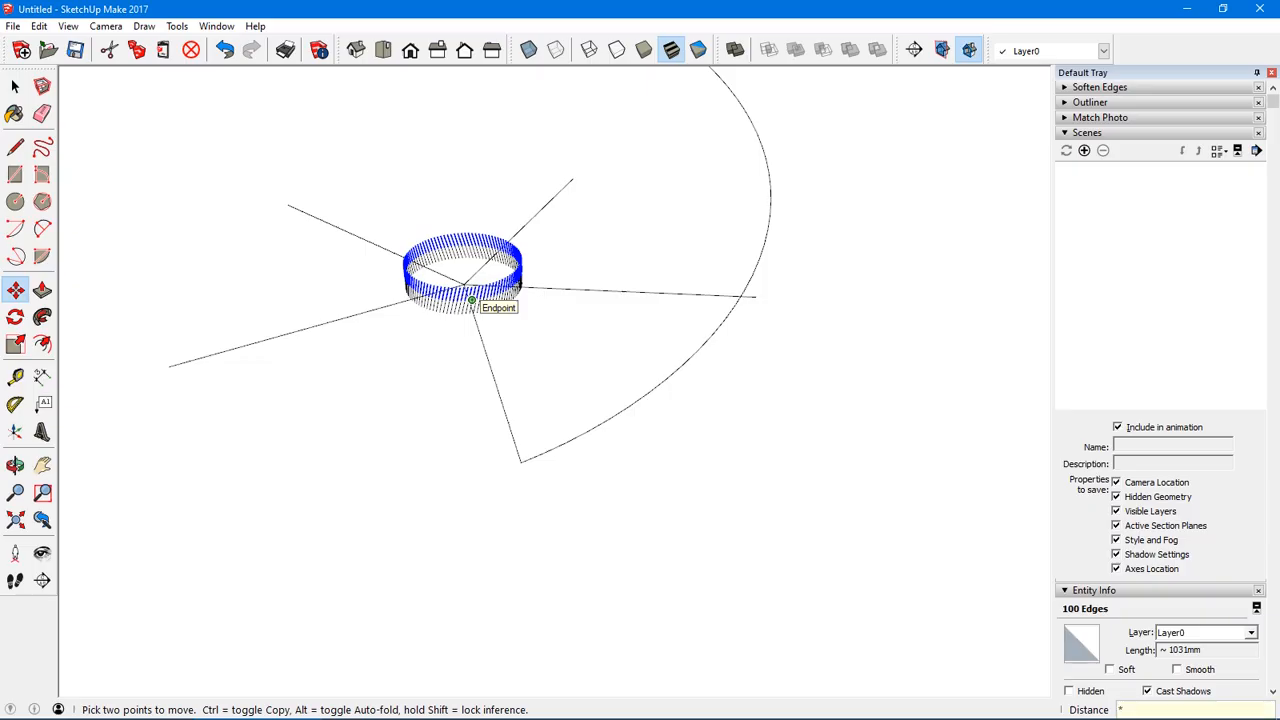
{"action": "type", "text": "*100"}
{"action": "key", "text": "Return"}
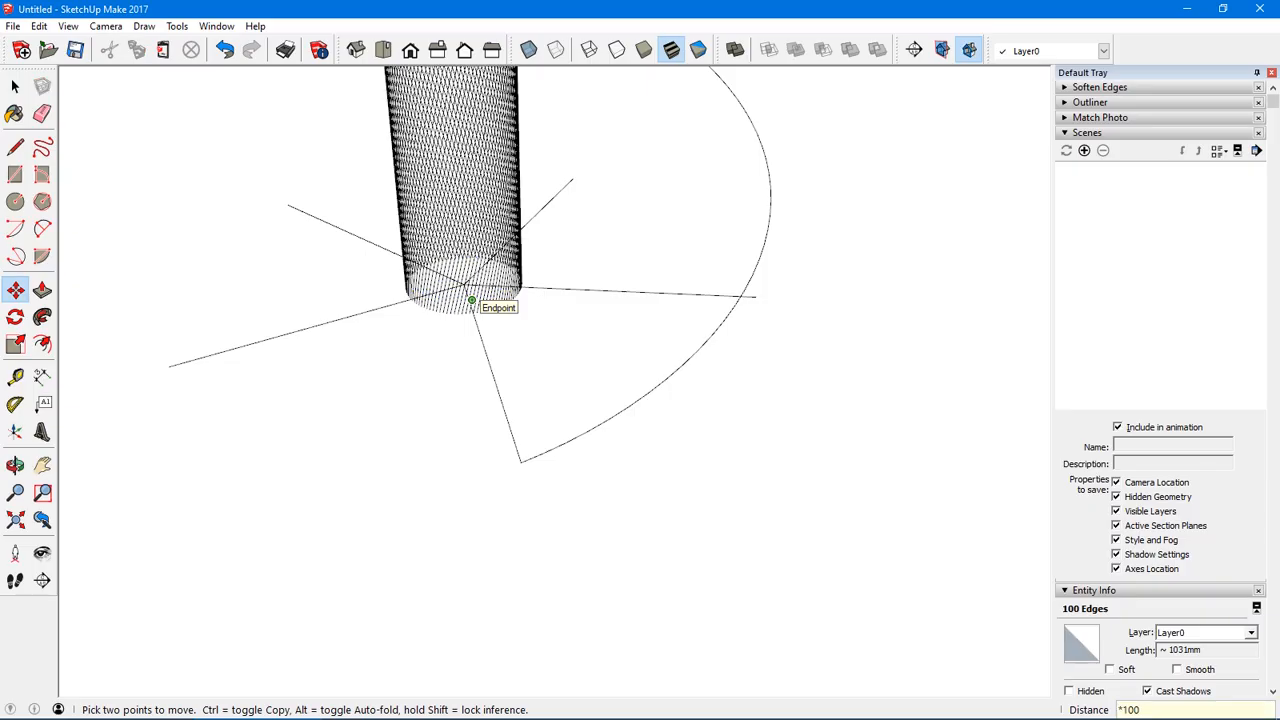
- Try to change the number of stacked ring copies to 50
{"action": "scroll", "coordinate": [472, 300], "scroll_direction": "down", "scroll_amount": 3}
{"action": "key", "text": "o"}
{"action": "middle_click_drag", "start_coordinate": [472, 298], "coordinate": [455, 330]}
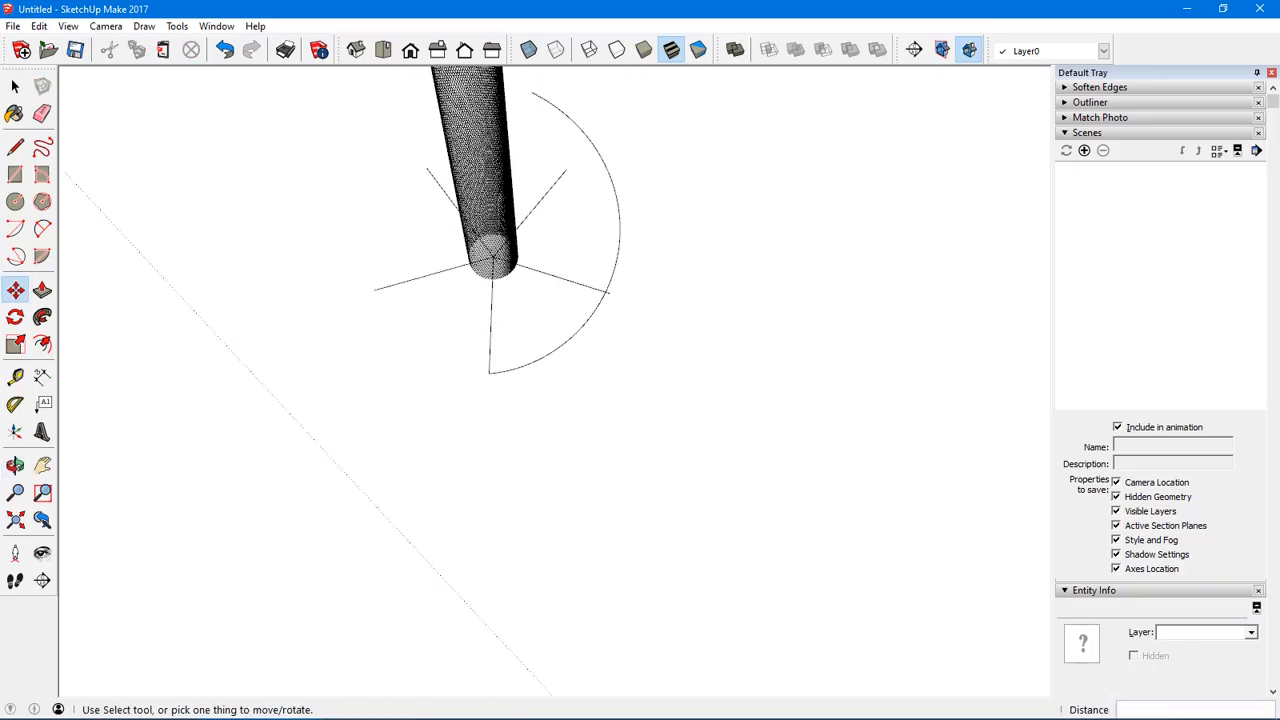
{"action": "middle_click_drag", "start_coordinate": [494, 257], "coordinate": [446, 483], "text": "shift"}
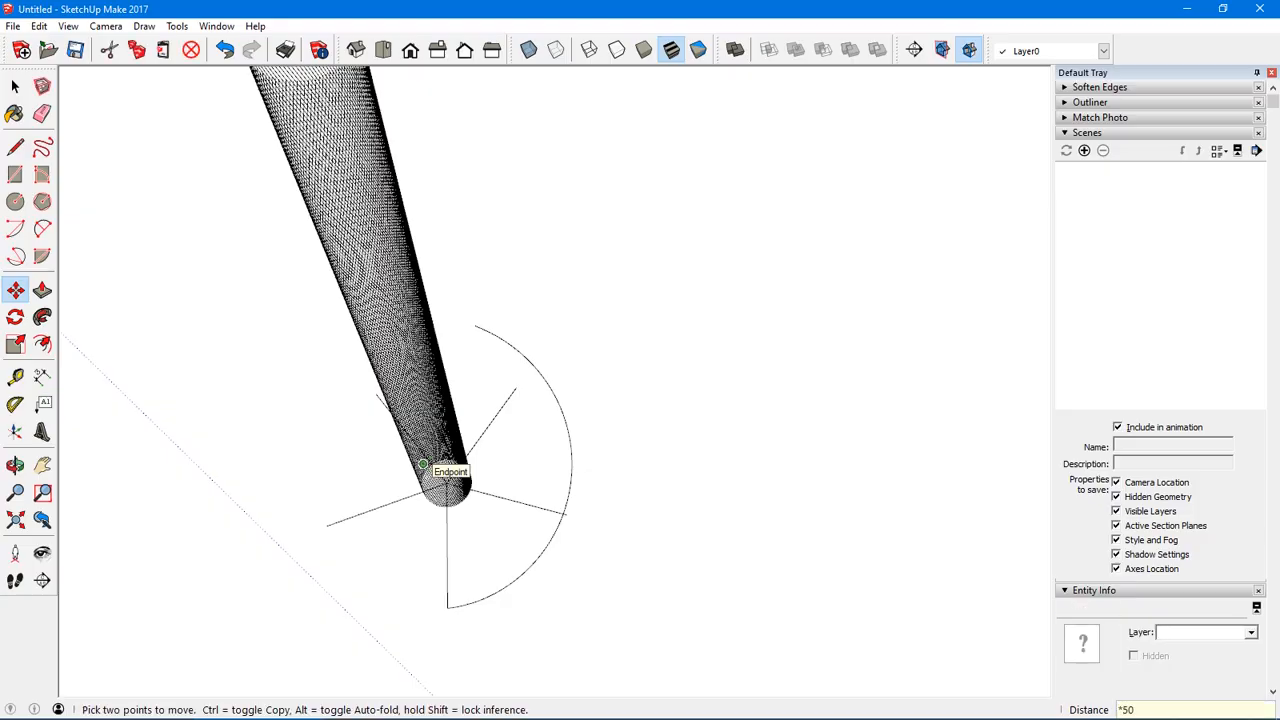
{"action": "key", "text": "Return"}
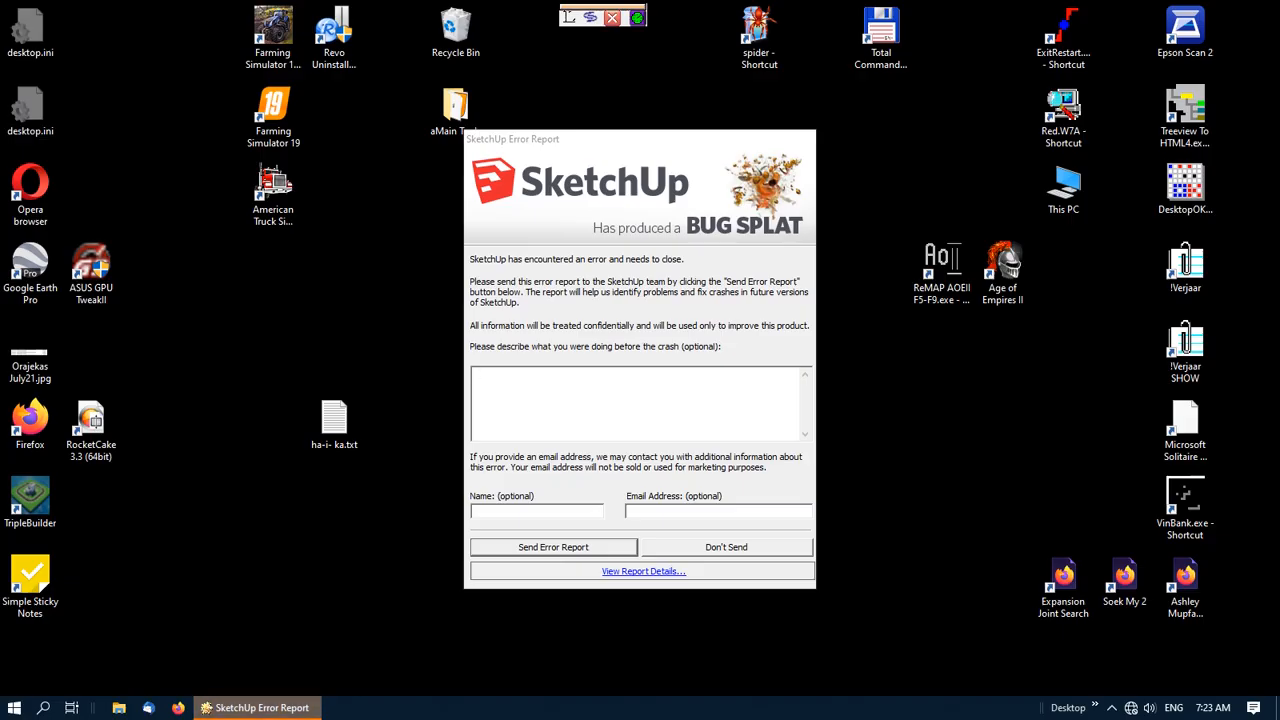
- Dismiss the error report without sending it, restart SketchUp Make and open a new blank model
{"action": "key", "text": "Escape"}
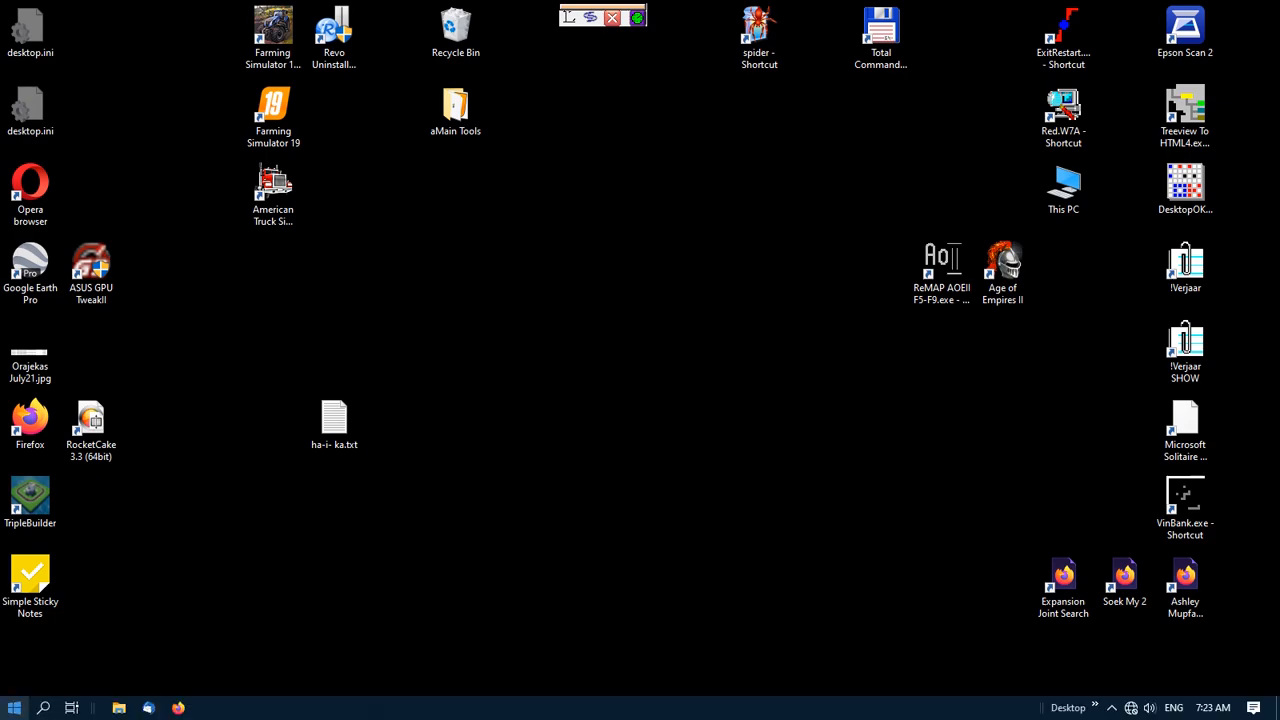
{"action": "left_click", "coordinate": [14, 707]}
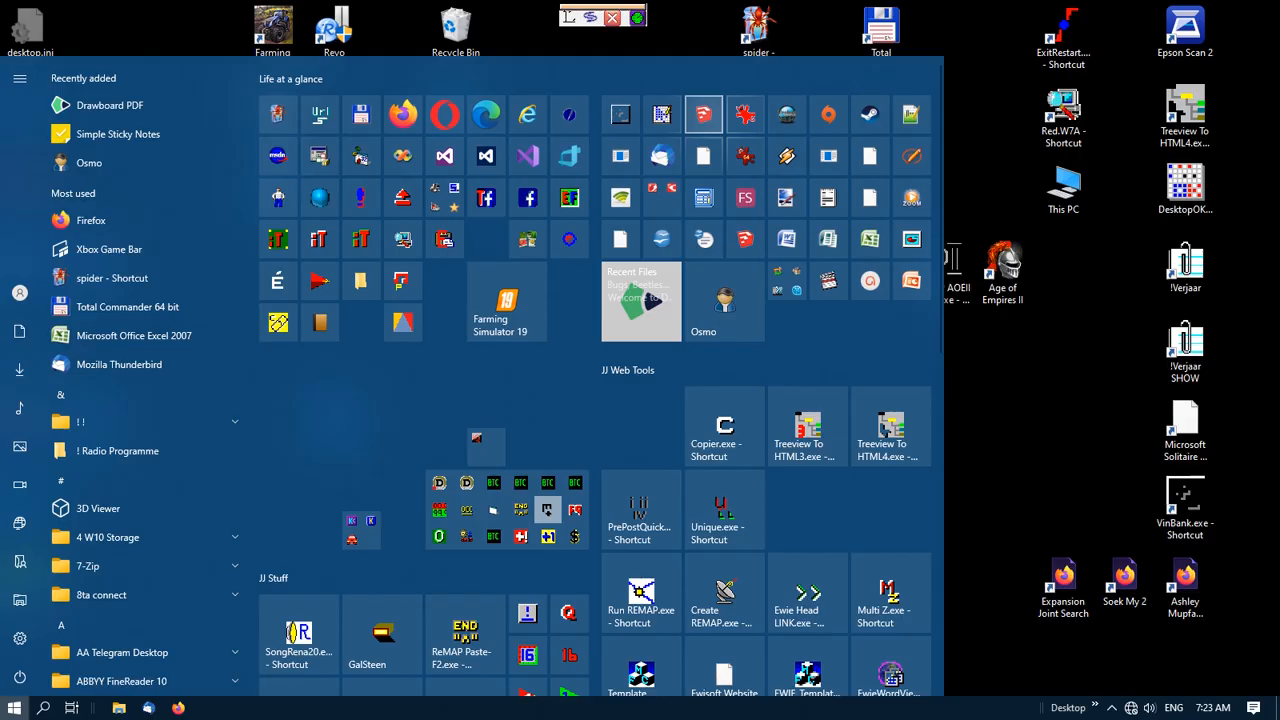
{"action": "left_click", "coordinate": [703, 114]}
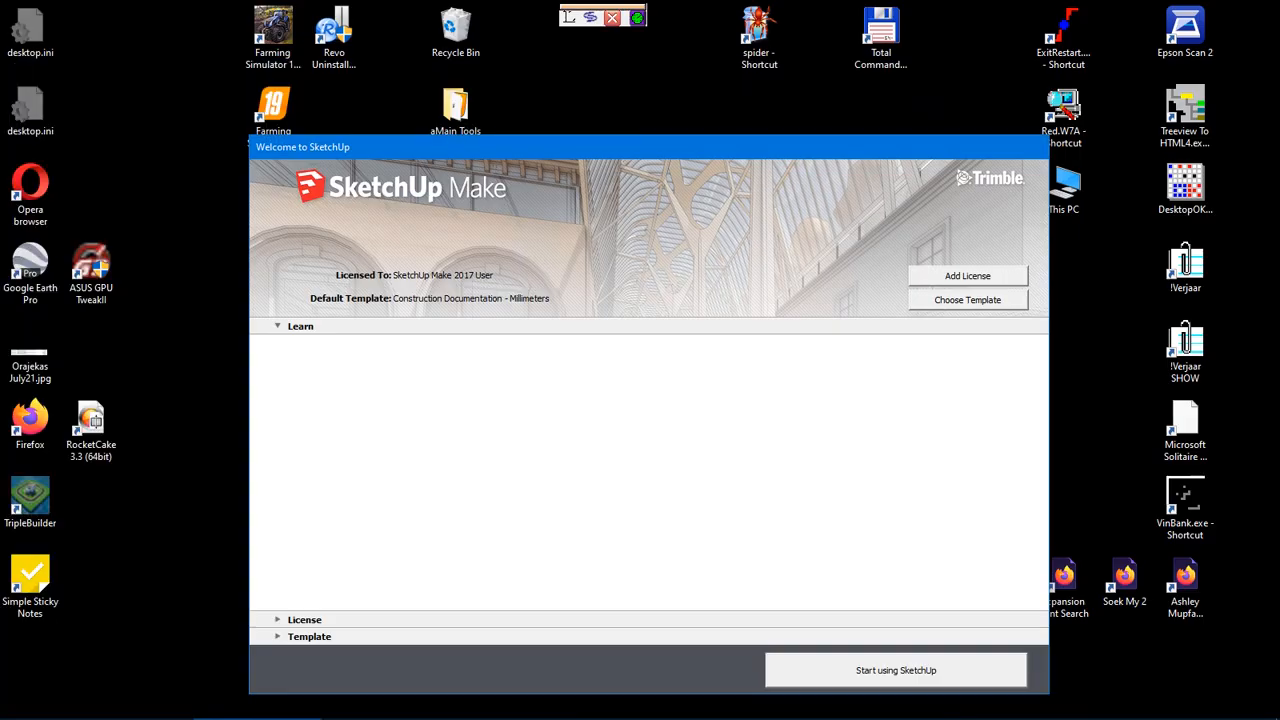
{"action": "left_click", "coordinate": [895, 670]}
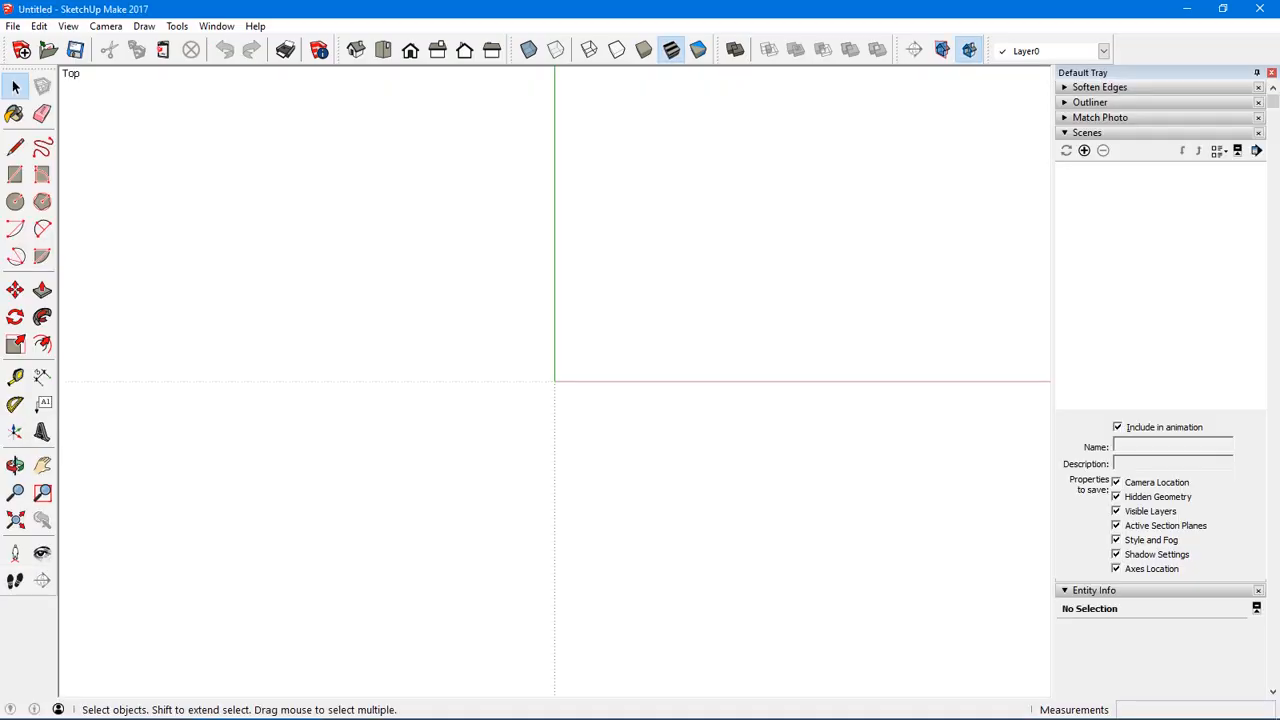
- Draw two connected edges on the ground plane forming an open corner, about 17 m and about 11.8 m long
{"action": "middle_click_drag", "start_coordinate": [590, 381], "coordinate": [454, 322]}
{"action": "key", "text": "l"}
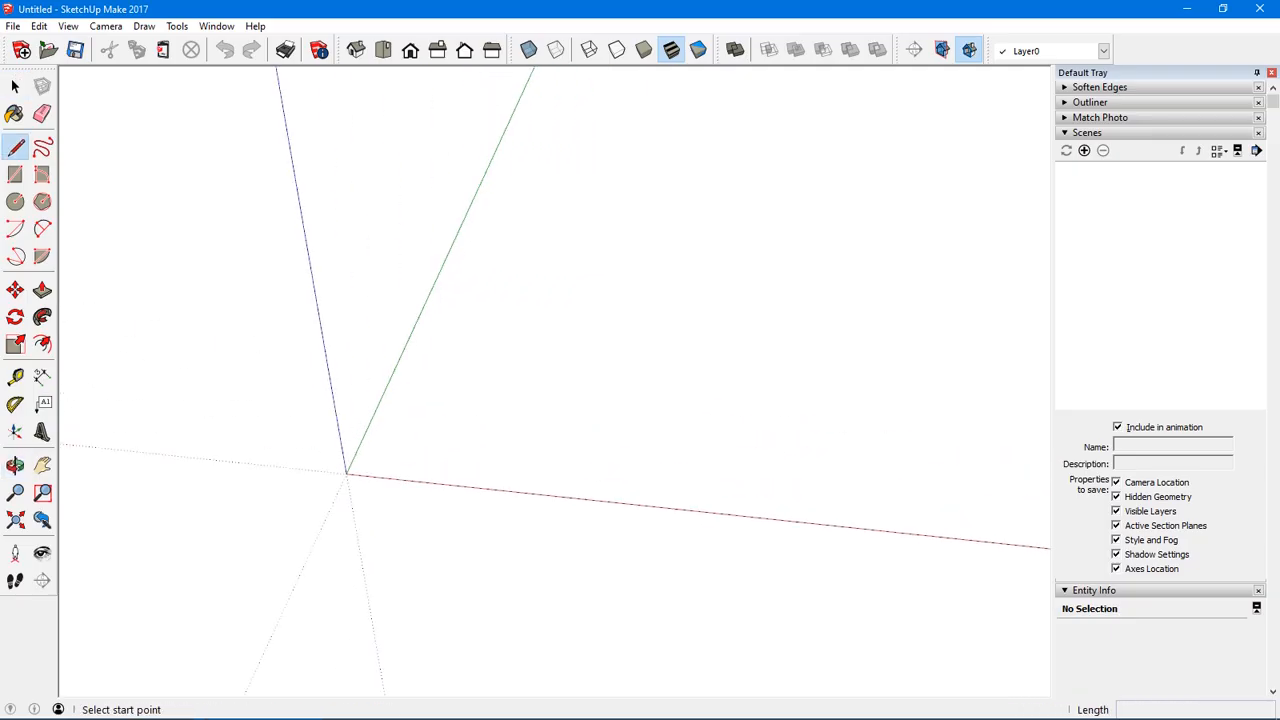
{"action": "left_click", "coordinate": [503, 406]}
{"action": "left_click", "coordinate": [529, 320]}
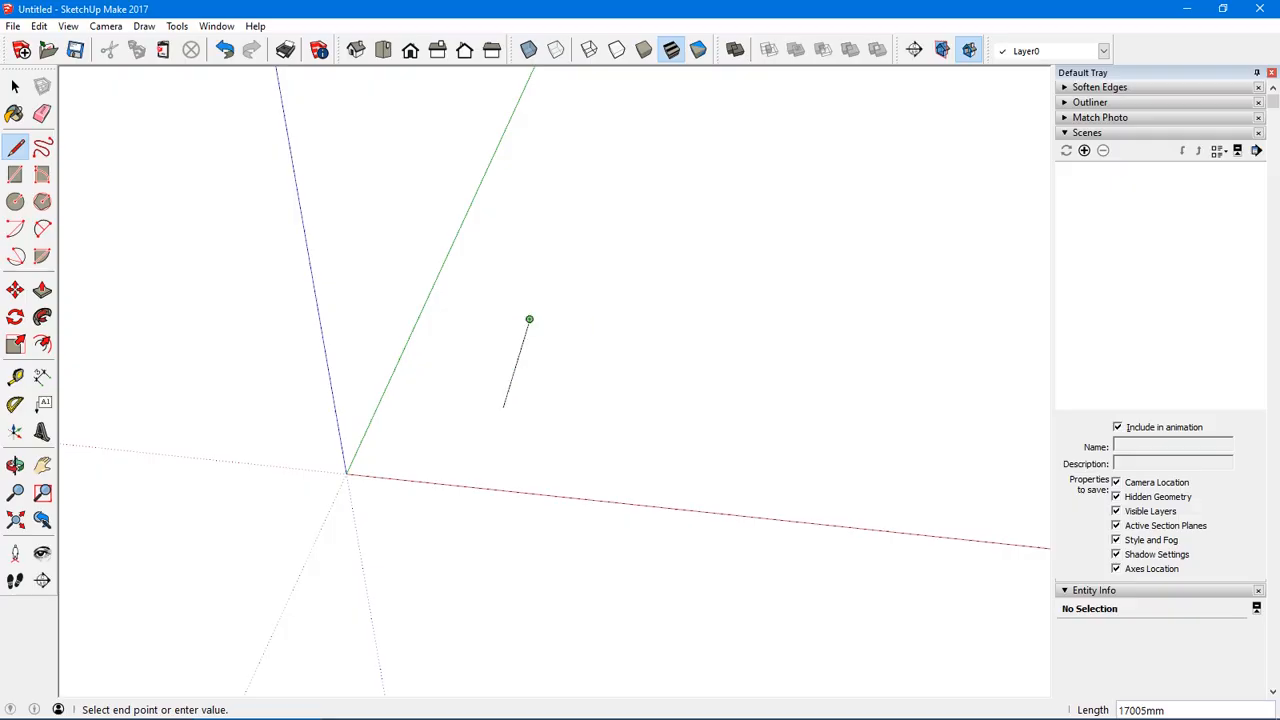
{"action": "left_click", "coordinate": [628, 327]}
{"action": "key", "text": "Escape"}
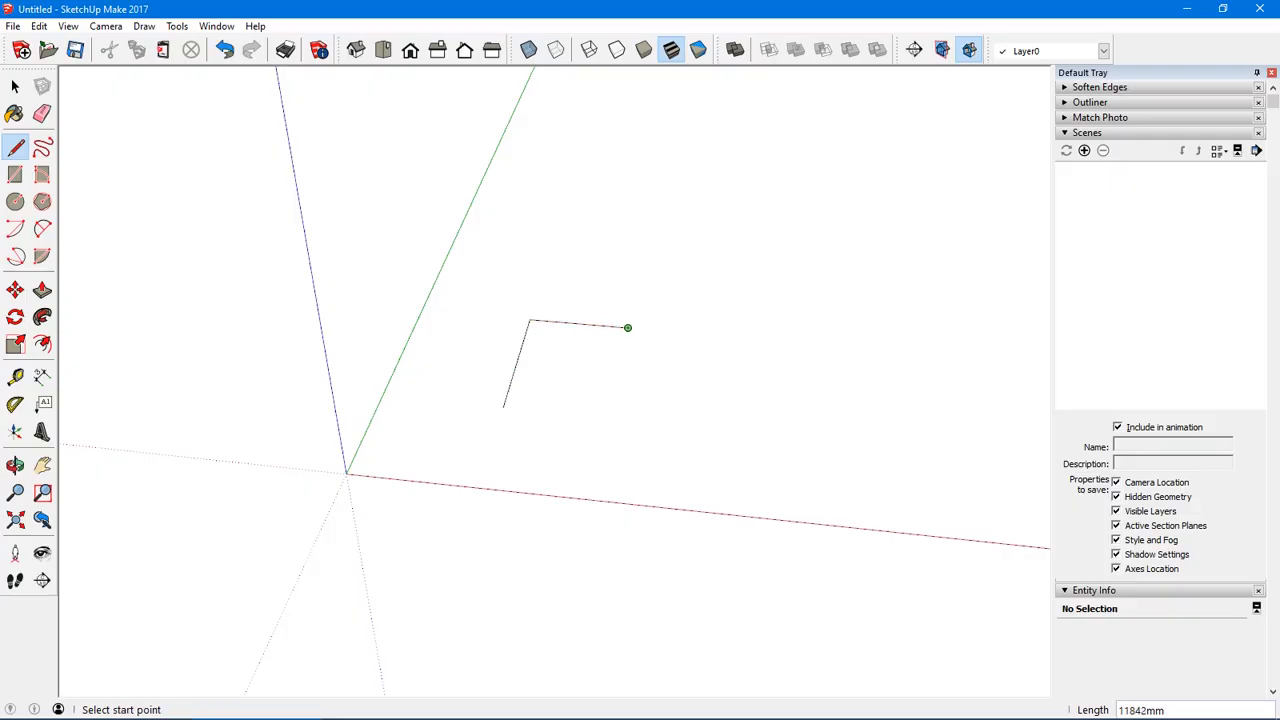
- Group the two corner edges and lock the group
{"action": "key", "text": "space"}
{"action": "left_click_drag", "start_coordinate": [433, 277], "coordinate": [689, 481]}
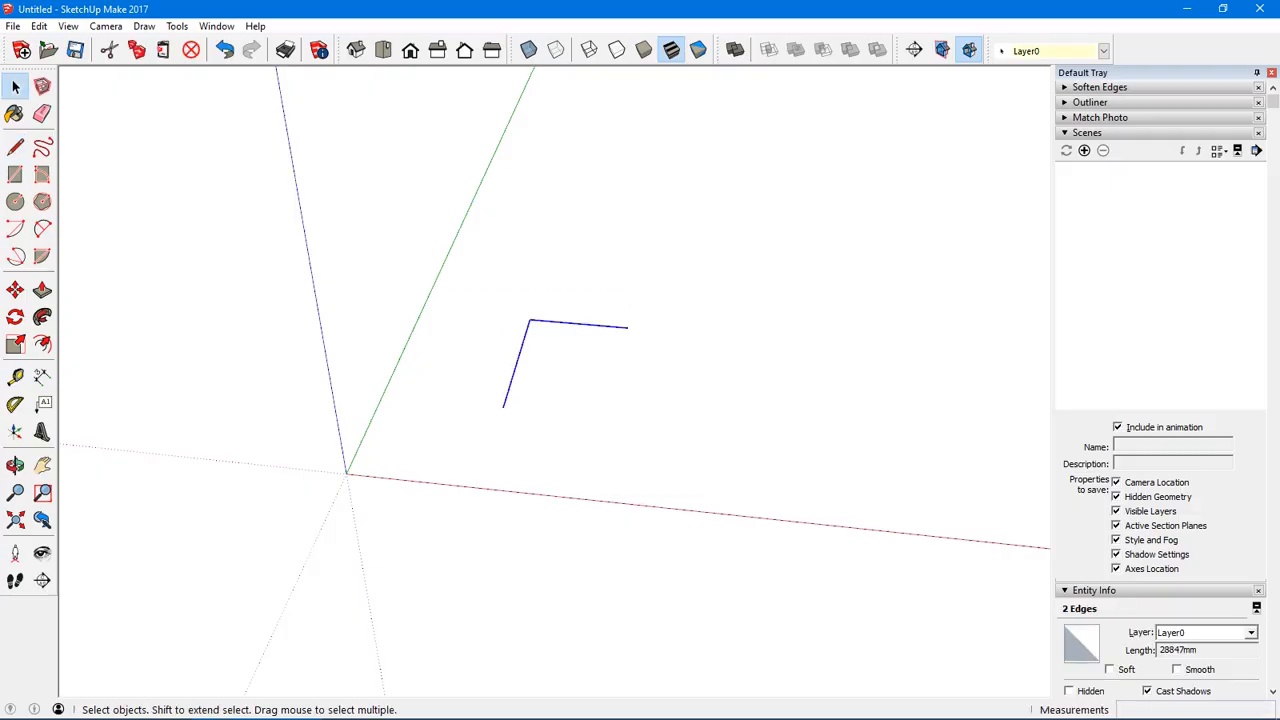
{"action": "right_click", "coordinate": [544, 322]}
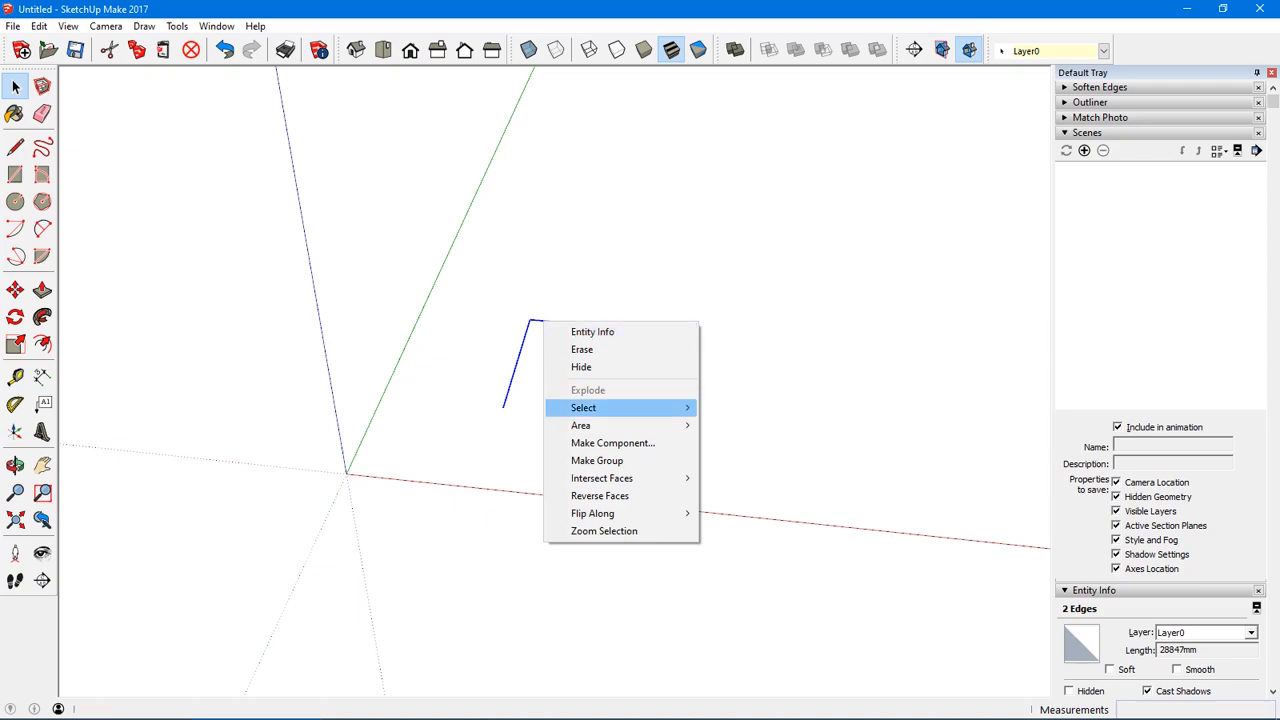
{"action": "mouse_move", "coordinate": [600, 425]}
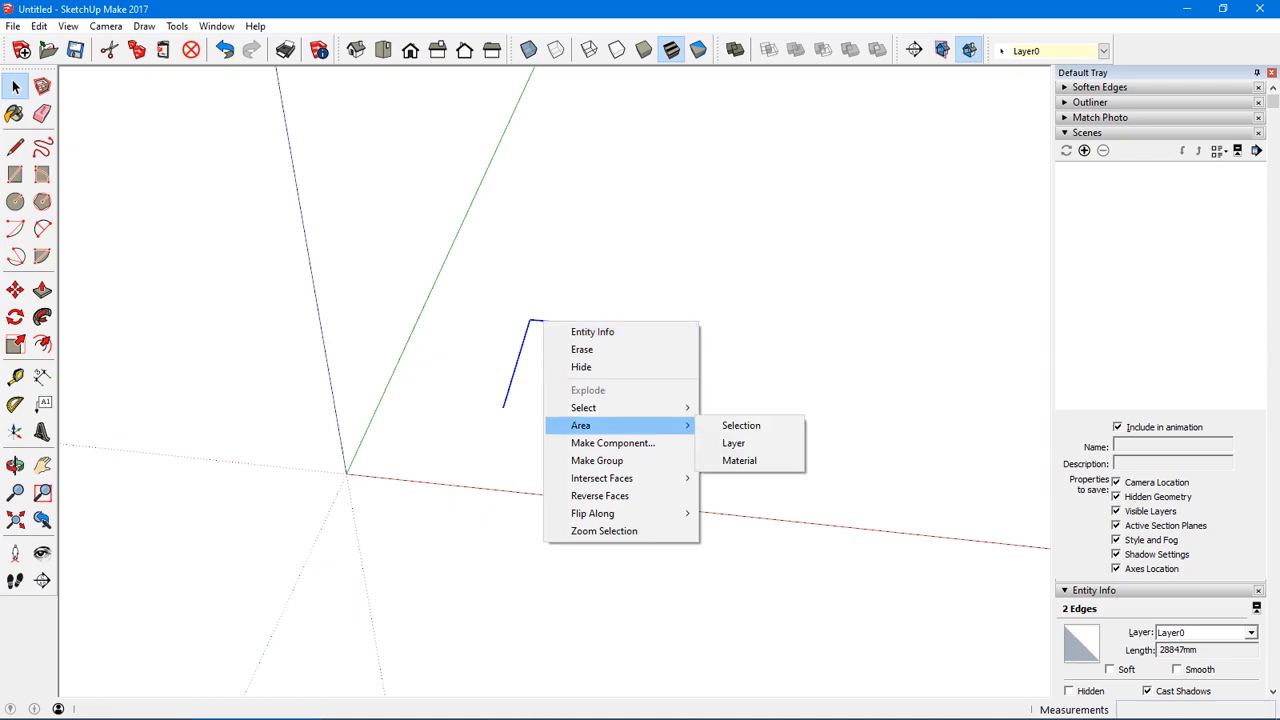
{"action": "left_click", "coordinate": [594, 460]}
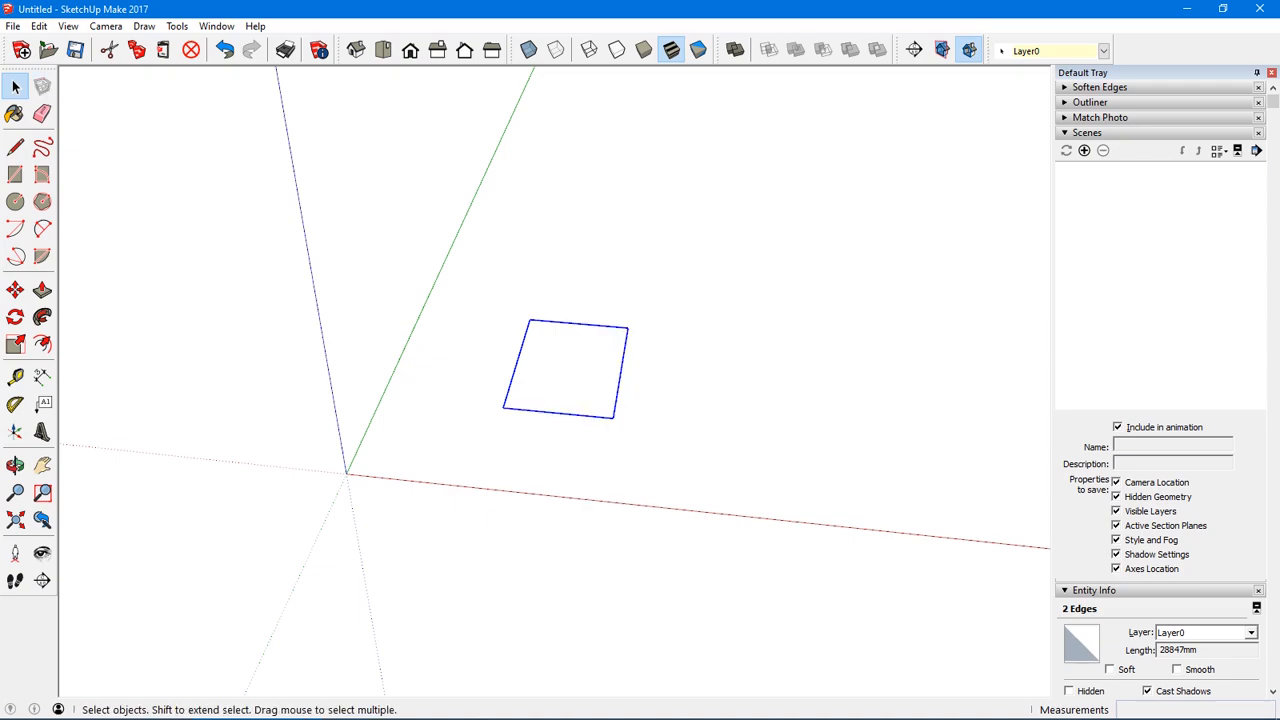
{"action": "right_click", "coordinate": [535, 321]}
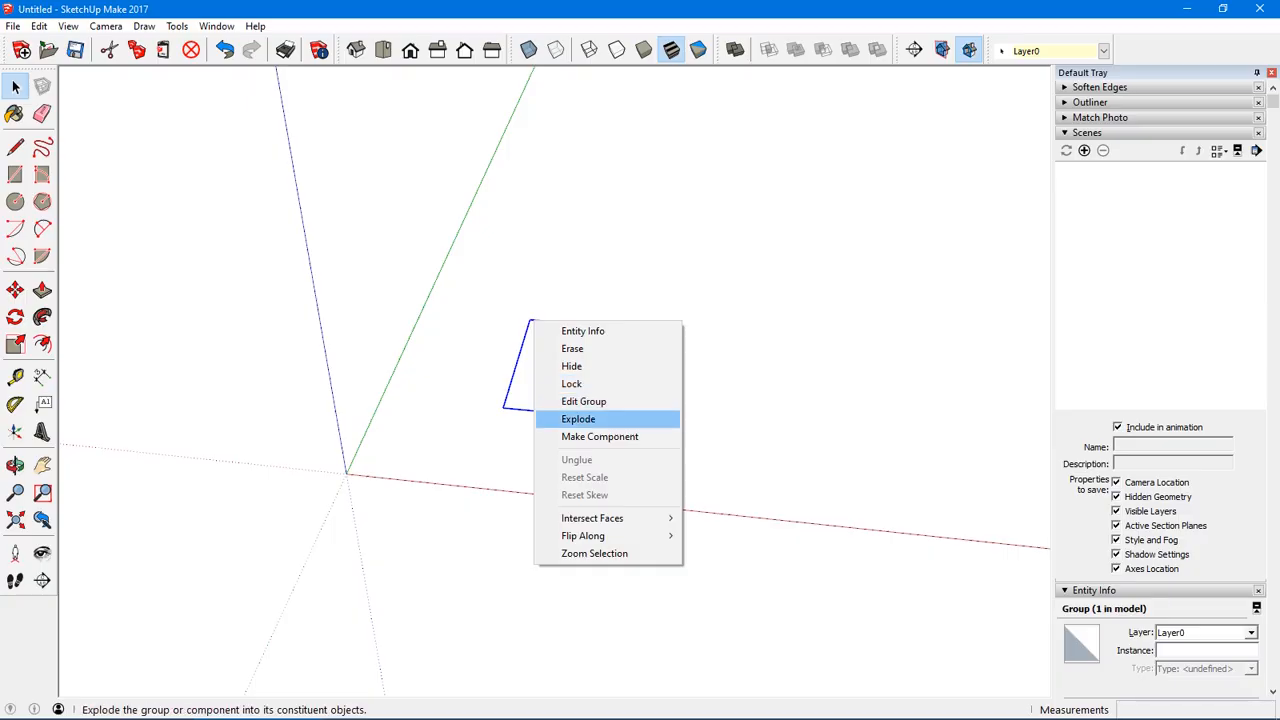
{"action": "left_click", "coordinate": [571, 383]}
{"action": "scroll", "coordinate": [515, 340], "scroll_direction": "up", "scroll_amount": 6}
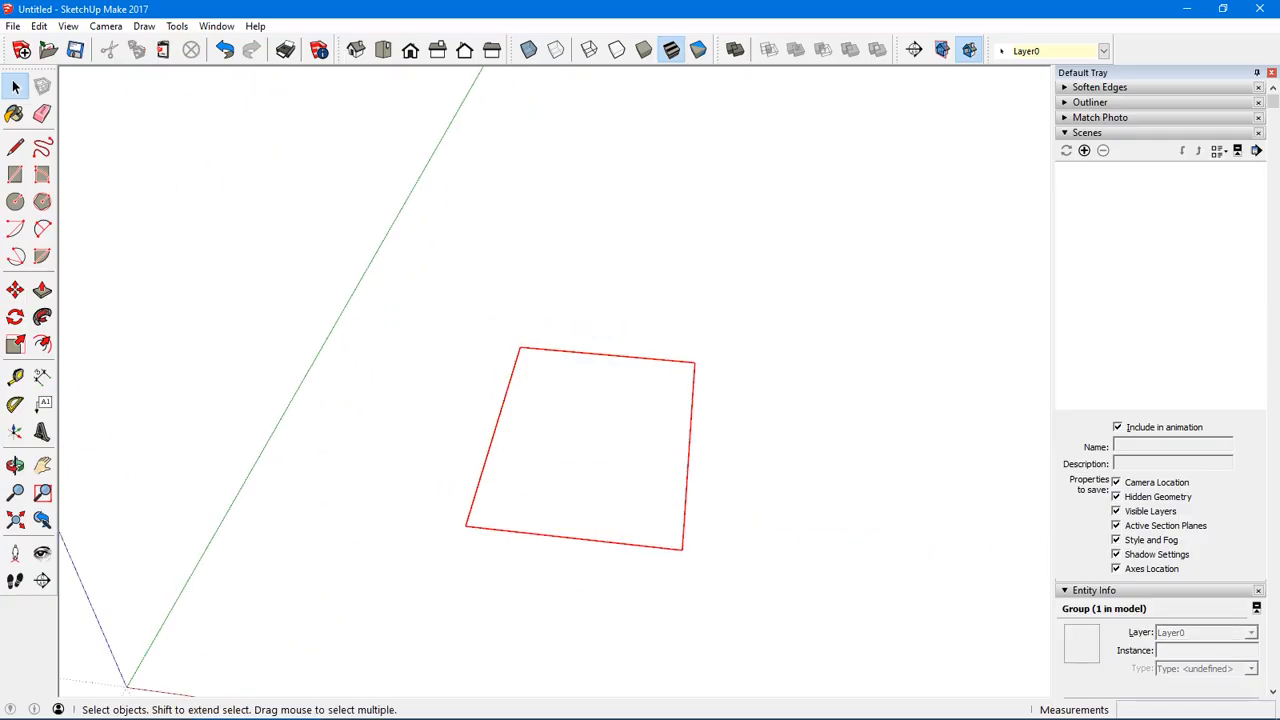
{"action": "left_click", "coordinate": [680, 370]}
{"action": "middle_click_drag", "start_coordinate": [680, 370], "coordinate": [529, 421]}
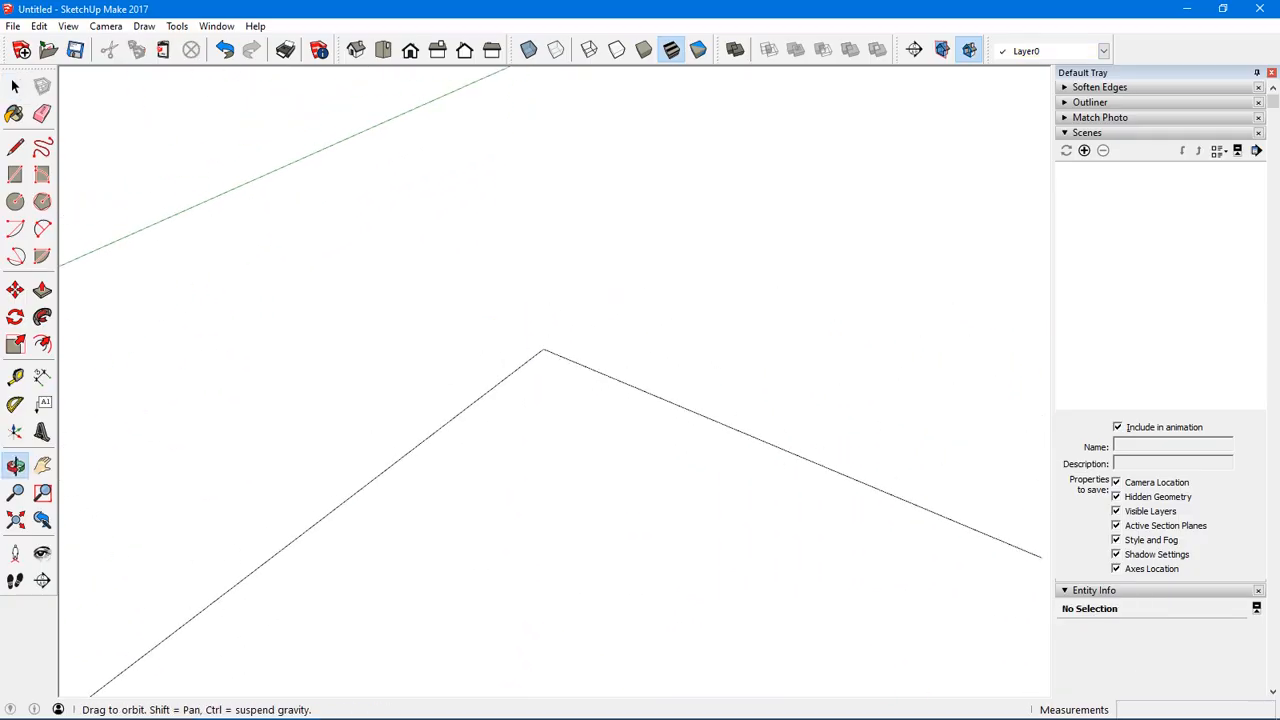
{"action": "key", "text": "c"}
{"action": "left_click", "coordinate": [543, 349]}
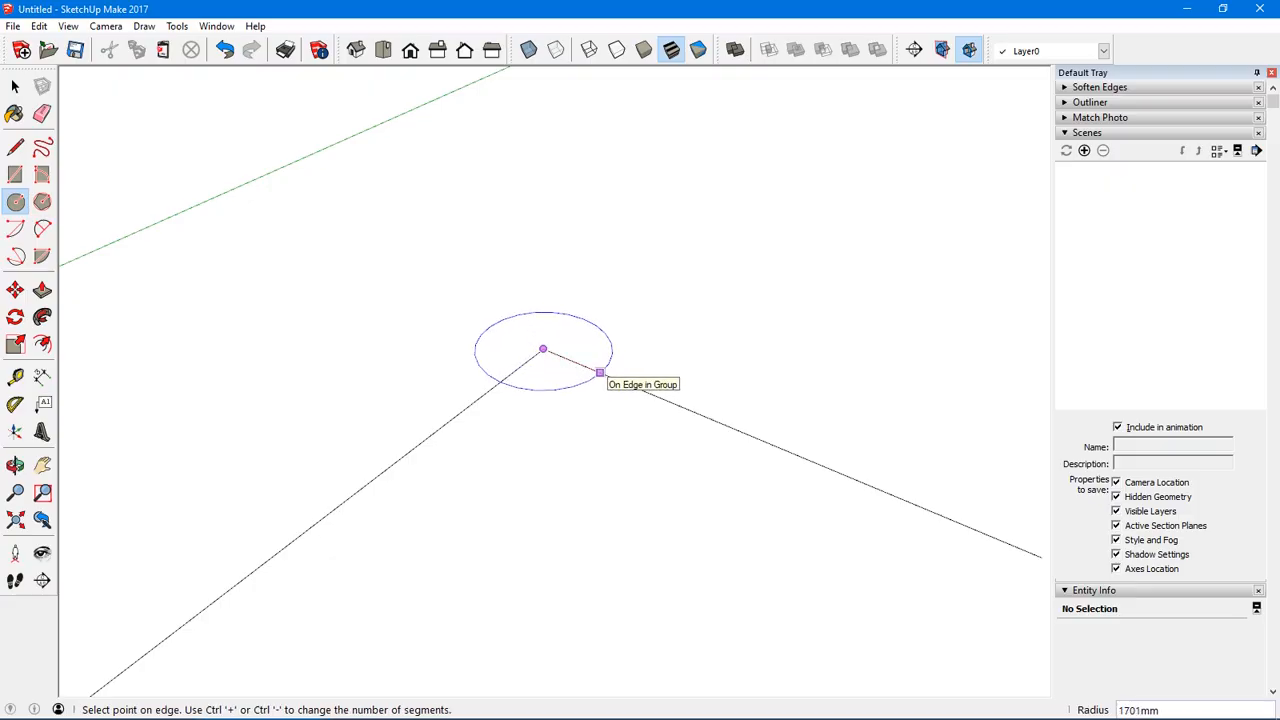
{"action": "type", "text": "200"}
{"action": "key", "text": "Return"}
{"action": "key", "text": "s"}
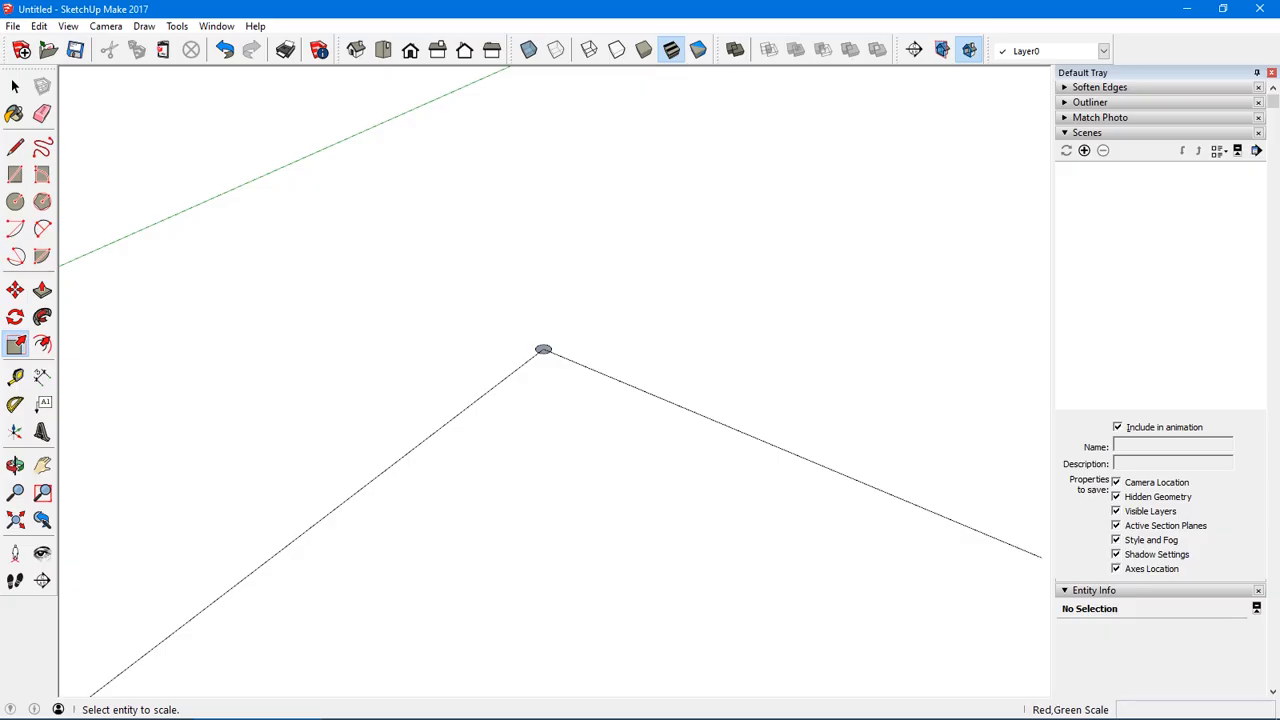
{"action": "scroll", "coordinate": [545, 348], "scroll_direction": "up", "scroll_amount": 8}
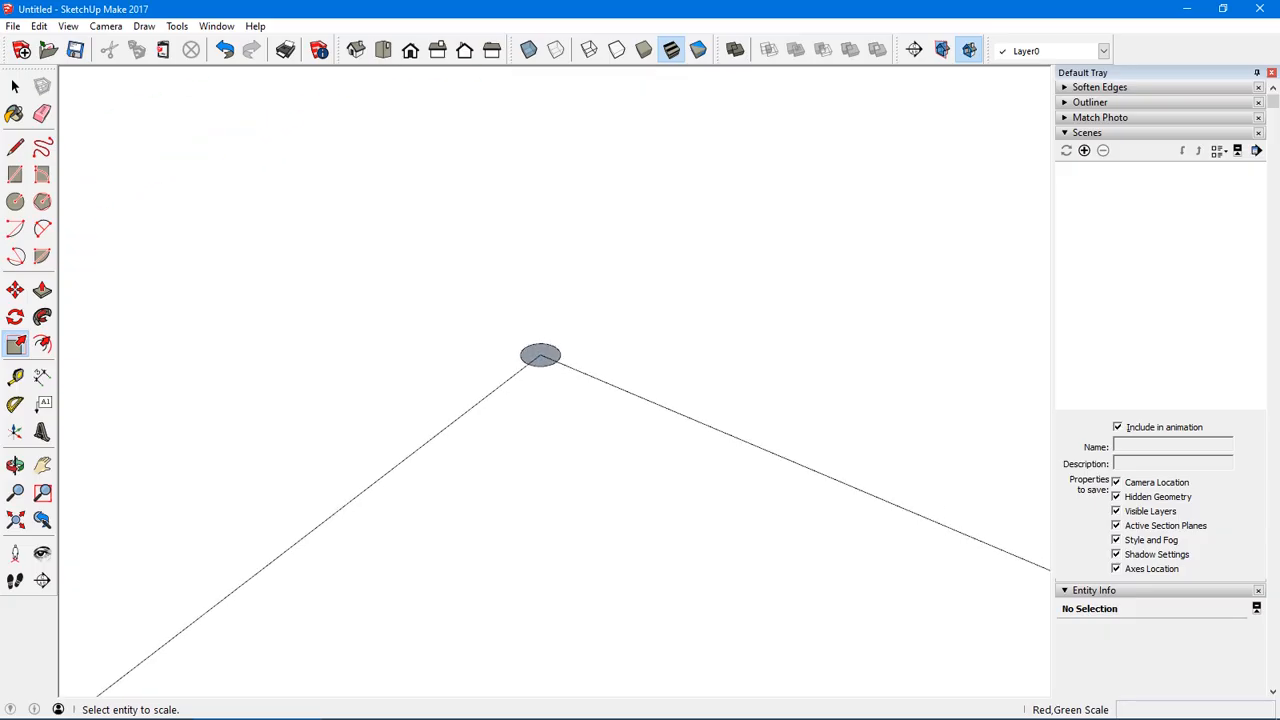
{"action": "scroll", "coordinate": [546, 353], "scroll_direction": "up", "scroll_amount": 6}
{"action": "middle_click_drag", "start_coordinate": [546, 353], "coordinate": [546, 400]}
{"action": "left_click", "coordinate": [546, 400]}
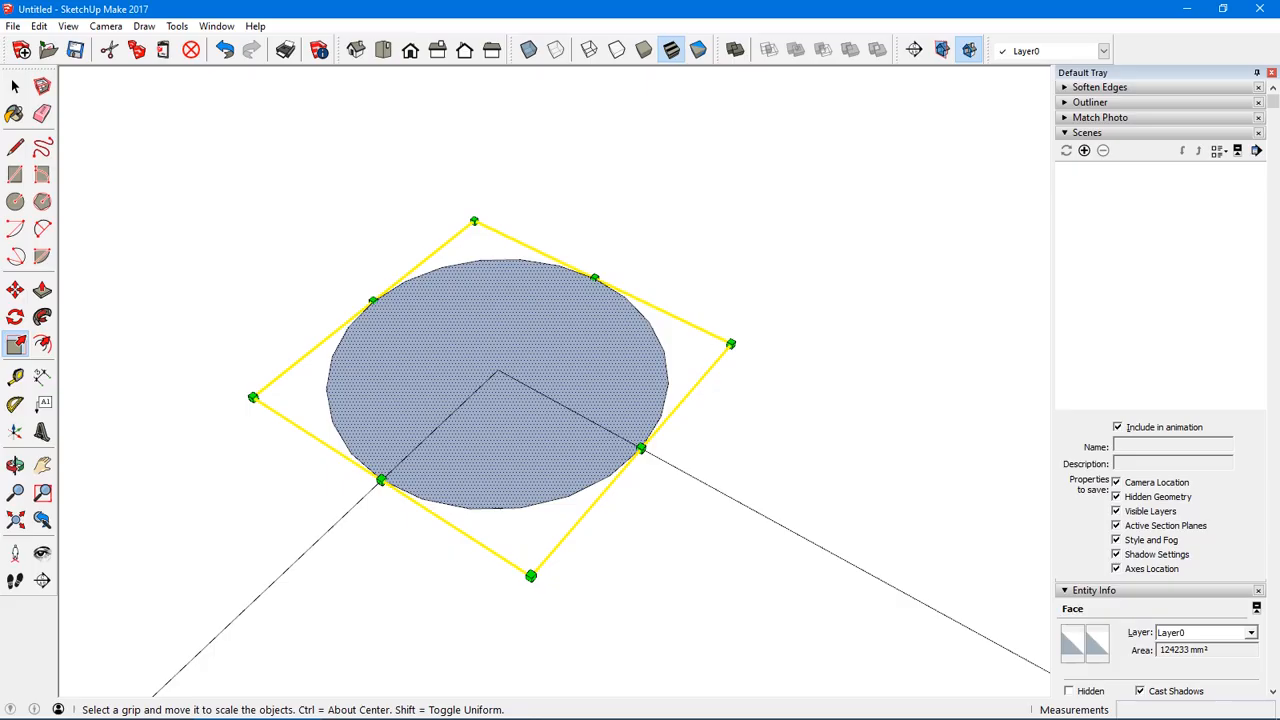
{"action": "key", "text": "Escape"}
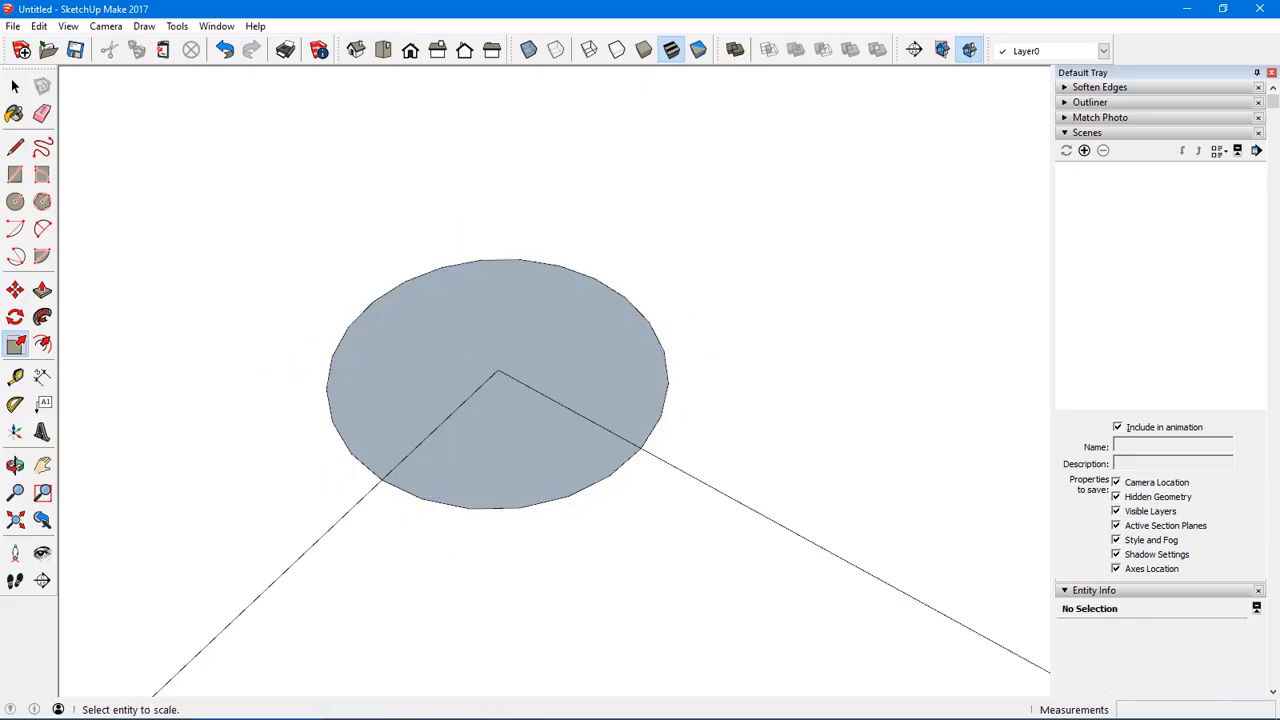
{"action": "key", "text": "ctrl+z"}
- Draw a circle with a 200 mm radius and 100 segments, centred on the corner of the locked group
{"action": "key", "text": "c"}
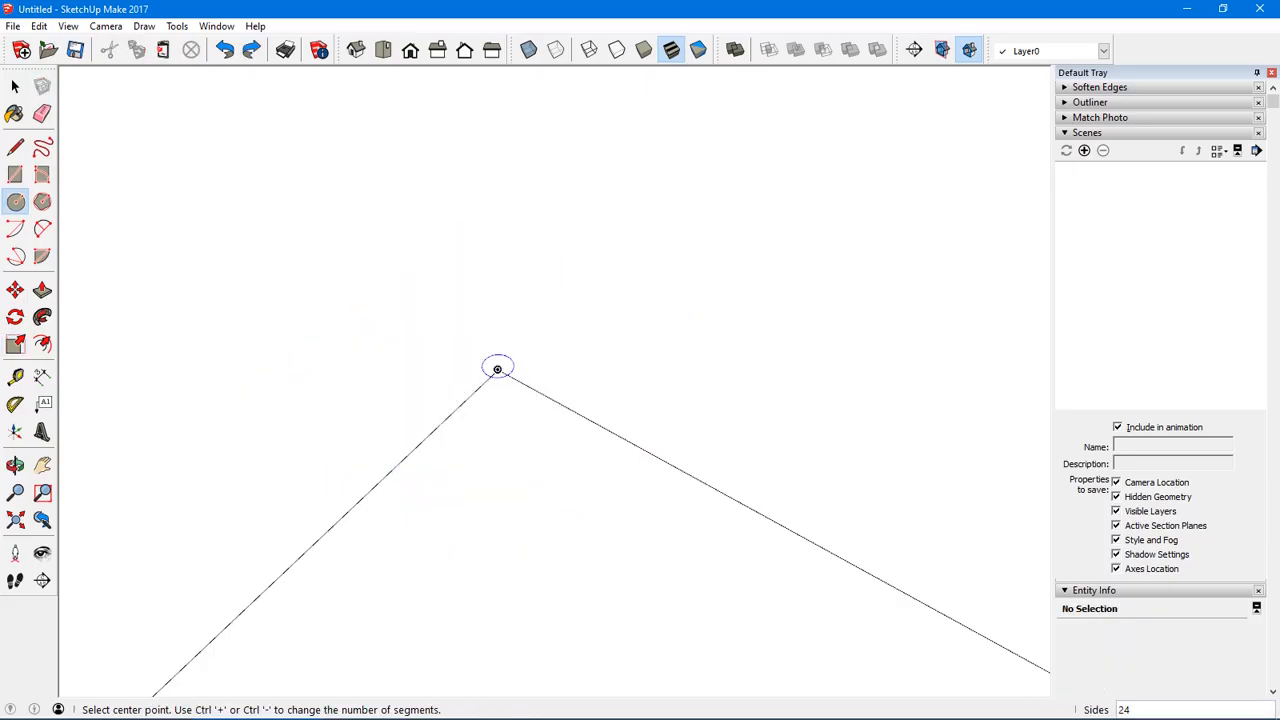
{"action": "left_click", "coordinate": [497, 371]}
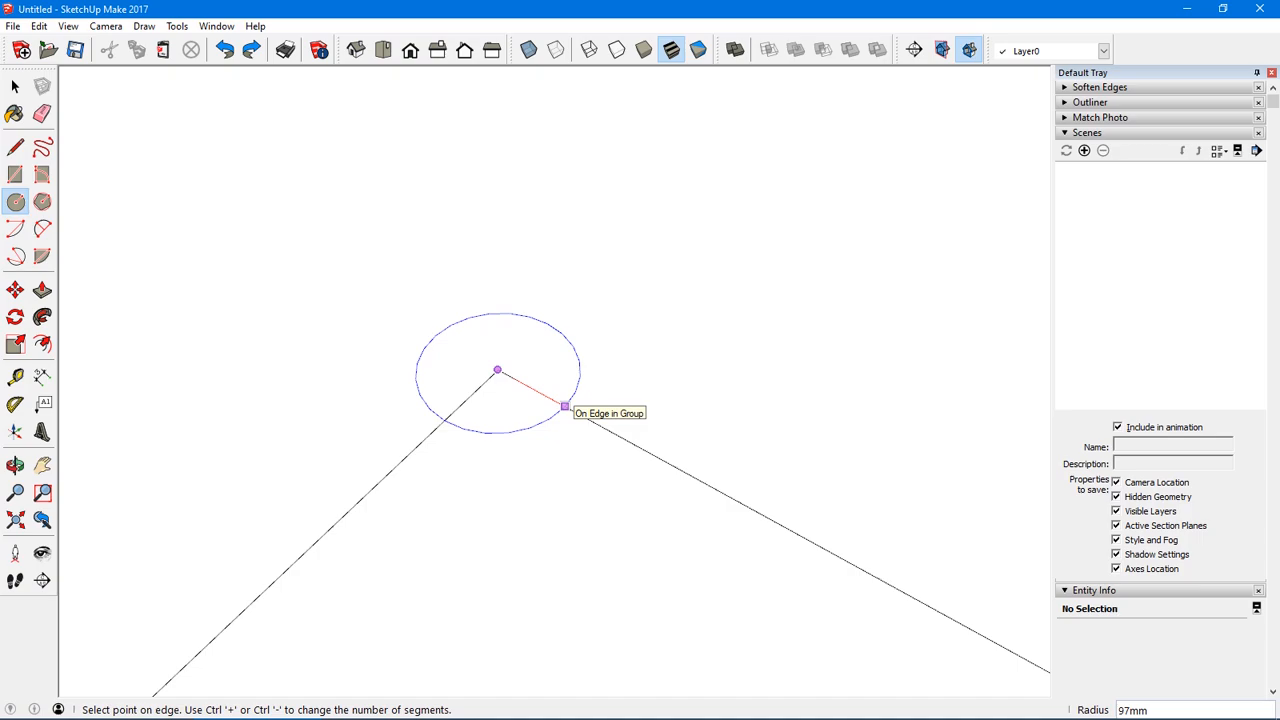
{"action": "type", "text": "200"}
{"action": "key", "text": "Return"}
{"action": "type", "text": "100"}
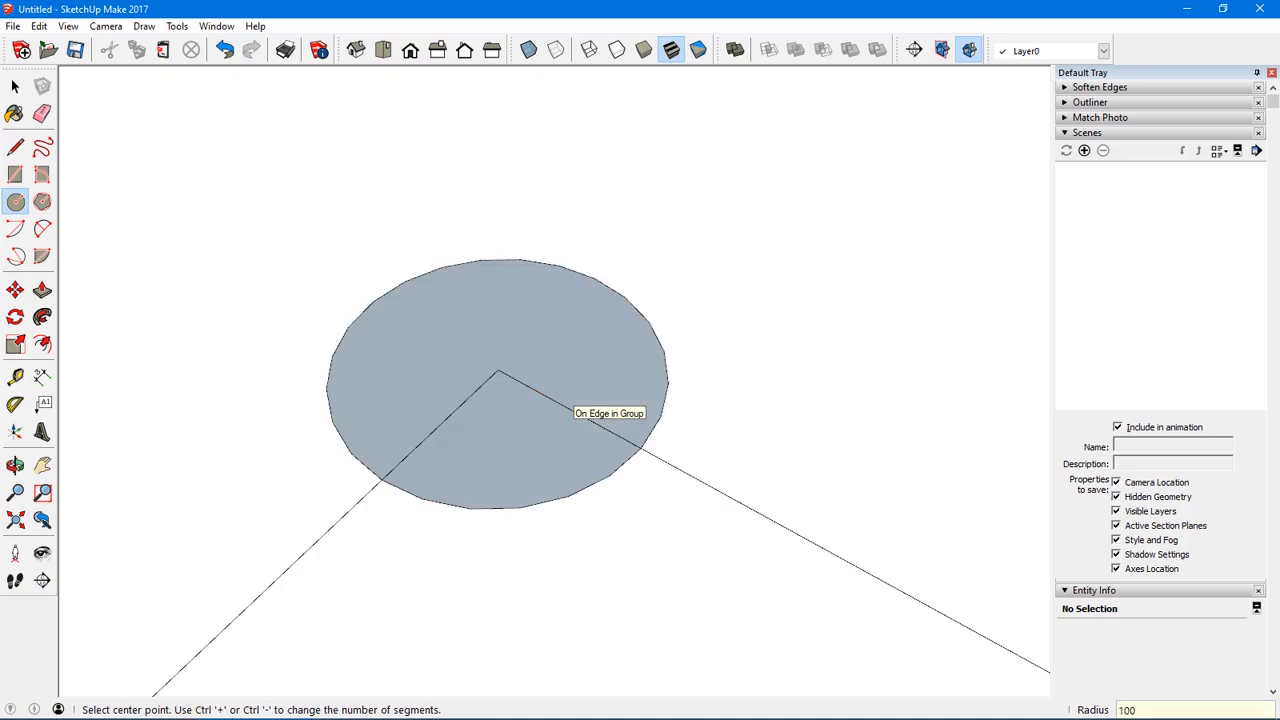
{"action": "type", "text": "s"}
{"action": "key", "text": "Return"}
{"action": "key", "text": "space"}
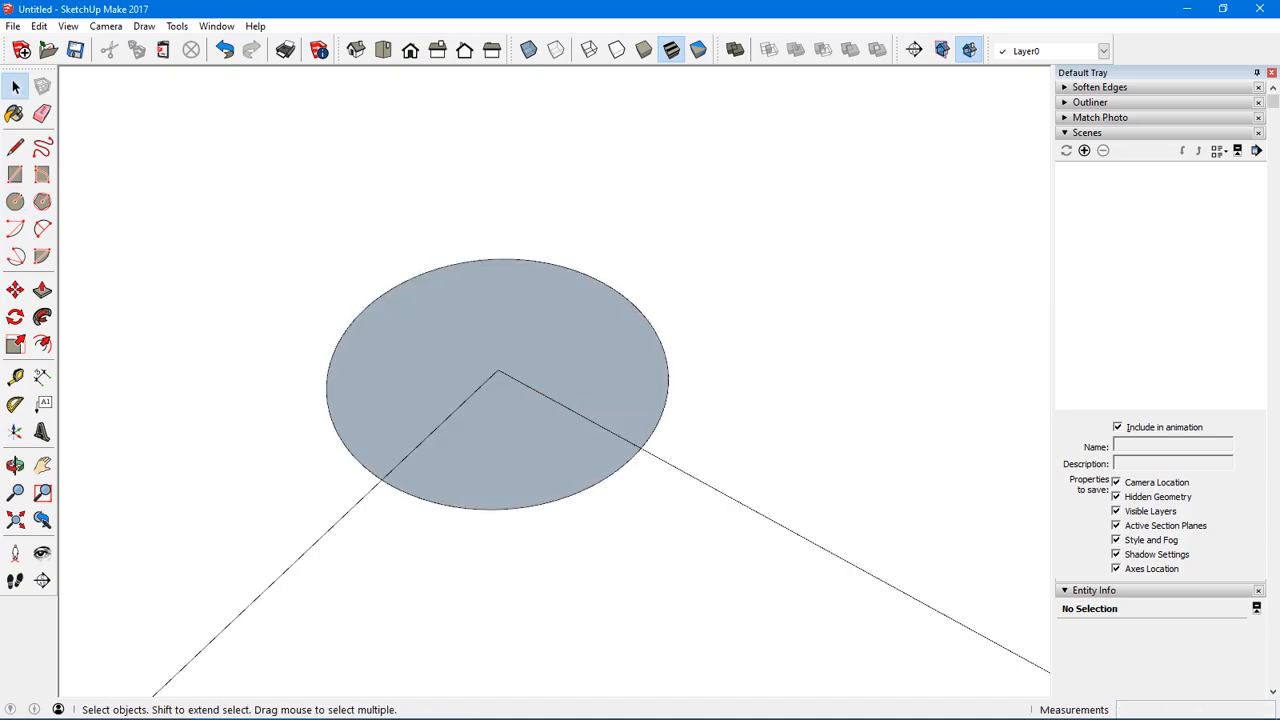
- Delete the circle's face, keeping only its outline
{"action": "left_click", "coordinate": [560, 410]}
{"action": "key", "text": "Delete"}
{"action": "middle_click_drag", "start_coordinate": [600, 420], "coordinate": [490, 400]}
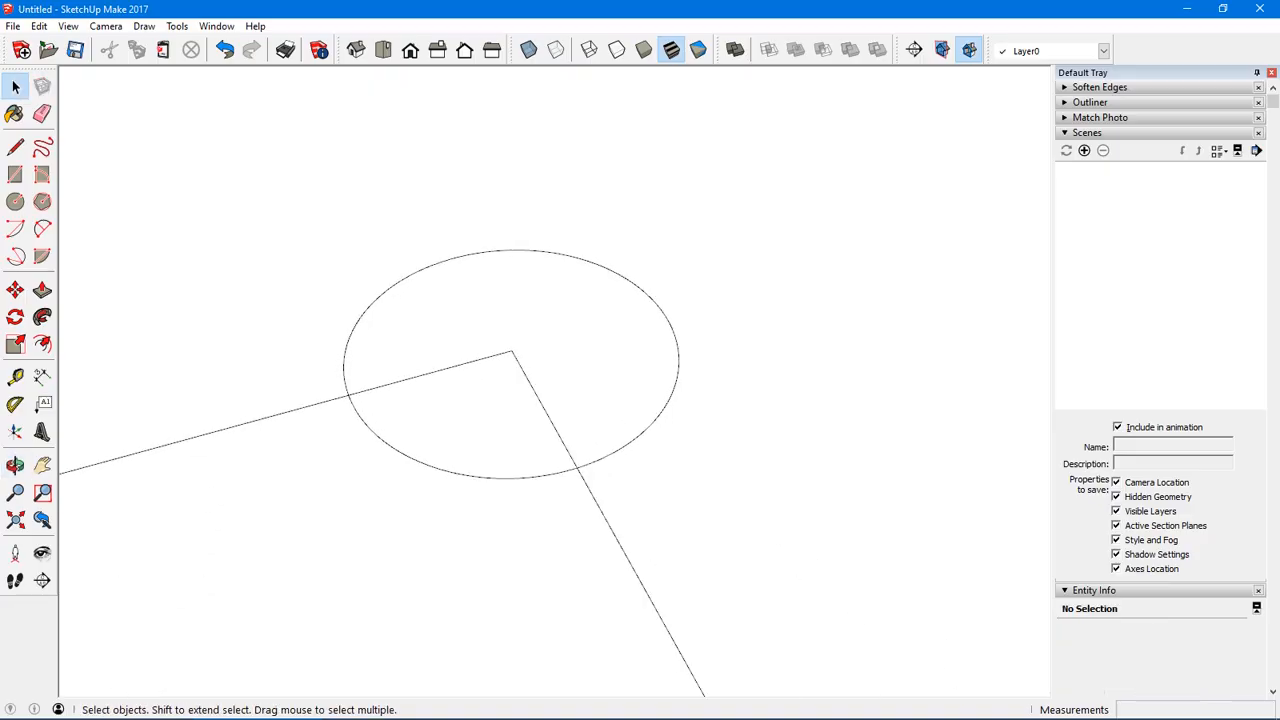
- Explode the circle's curve and delete all its segments except the one starting on the locked guide edge
{"action": "left_click", "coordinate": [506, 478]}
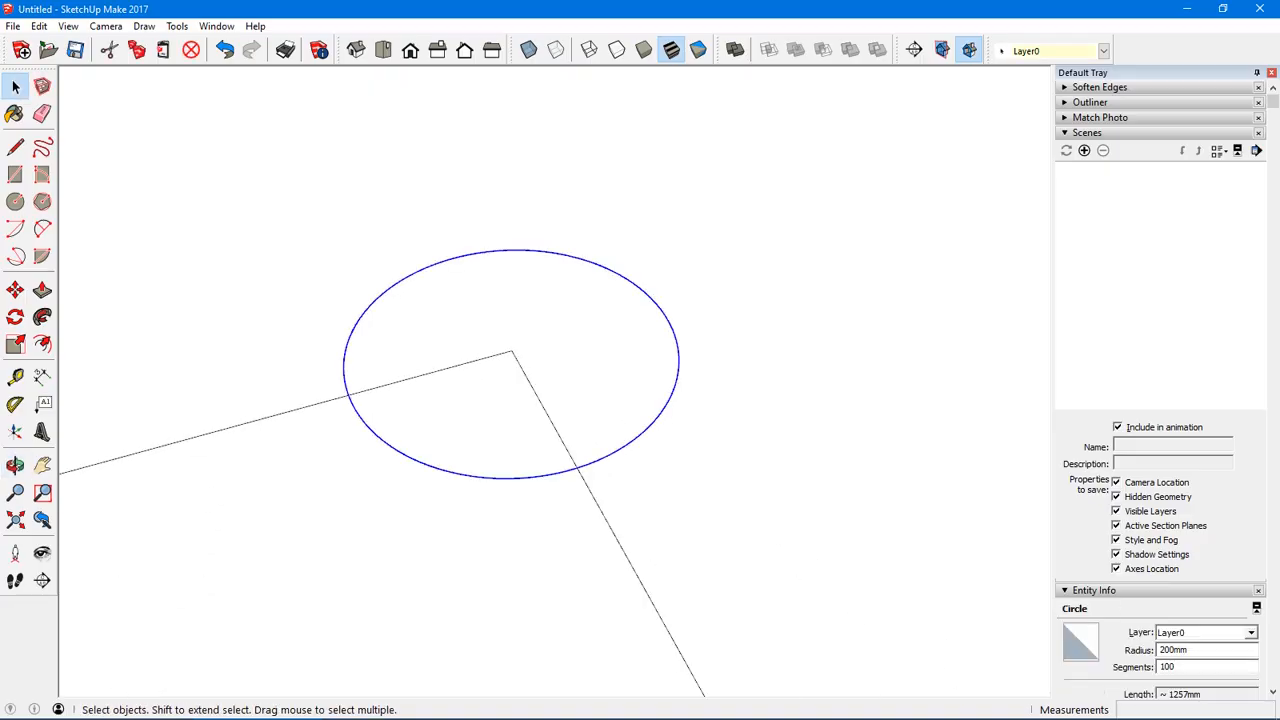
{"action": "key", "text": "ctrl+t"}
{"action": "left_click", "coordinate": [506, 478]}
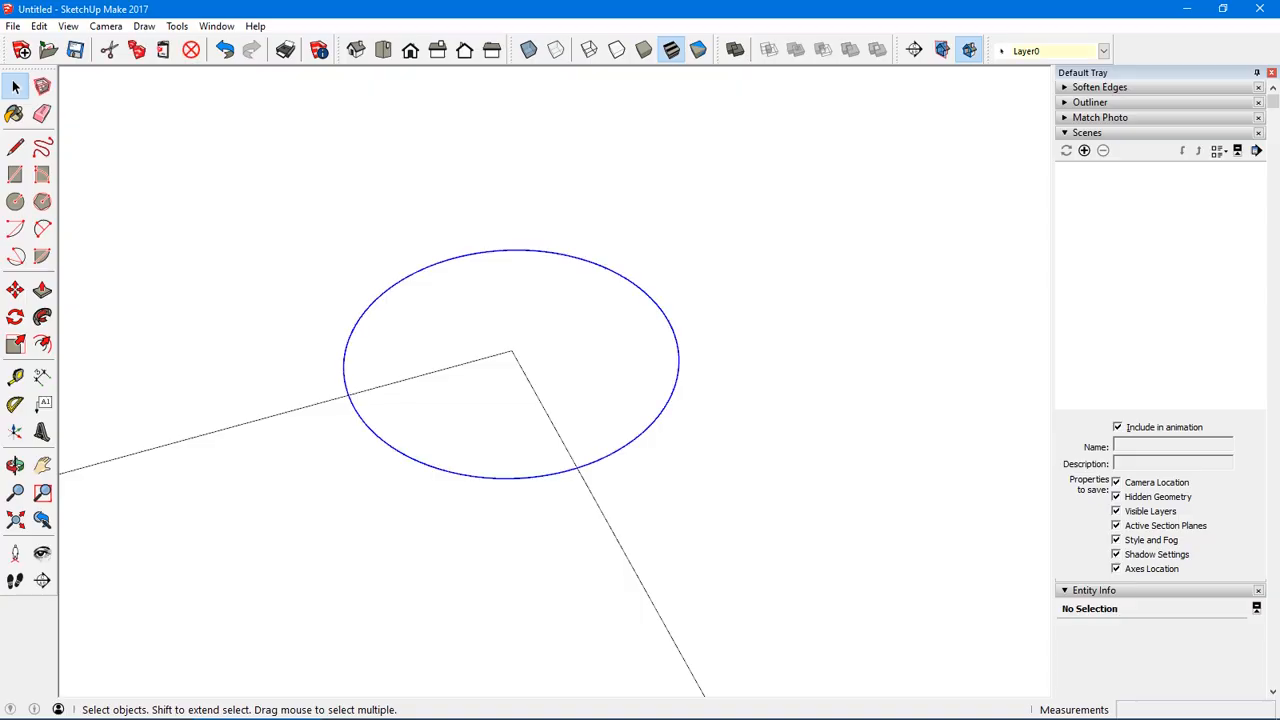
{"action": "key", "text": "ctrl+t"}
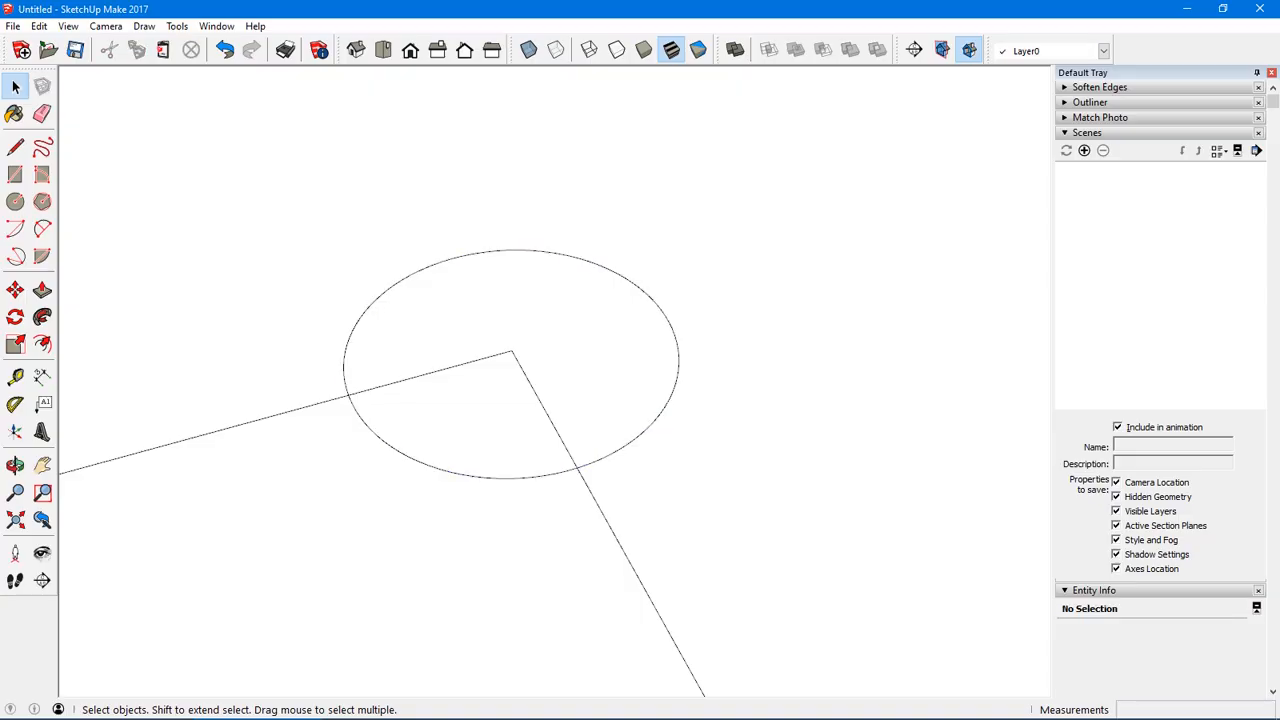
{"action": "right_click", "coordinate": [556, 474]}
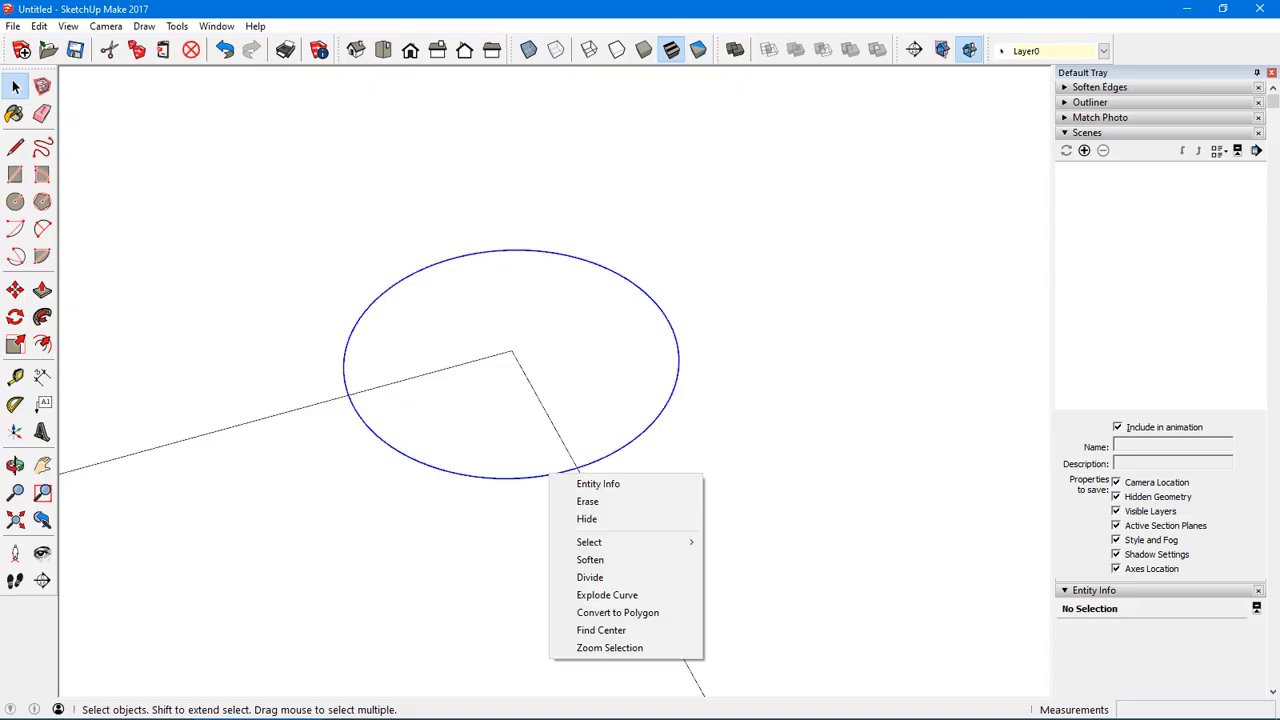
{"action": "key", "text": "Escape"}
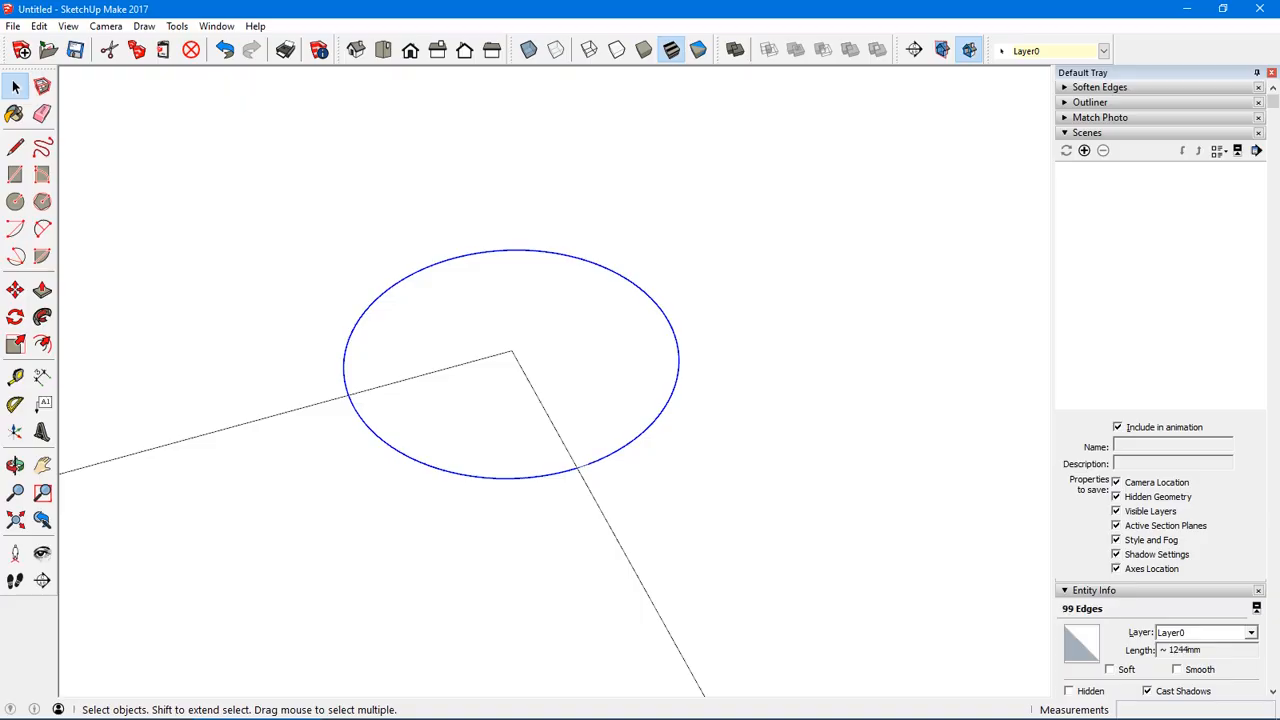
{"action": "key", "text": "Delete"}
- Move the free endpoint of the remaining segment 10 mm straight up along the blue axis
{"action": "middle_click_drag", "start_coordinate": [580, 466], "coordinate": [531, 445]}
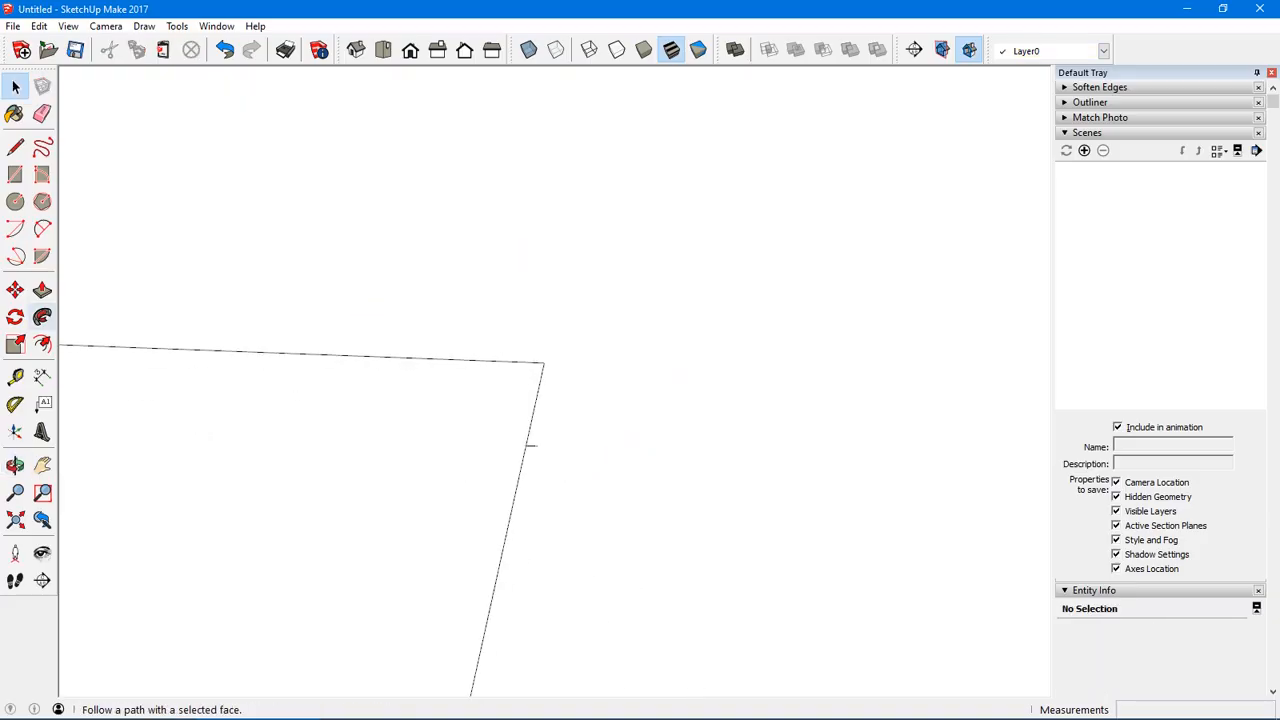
{"action": "key", "text": "m"}
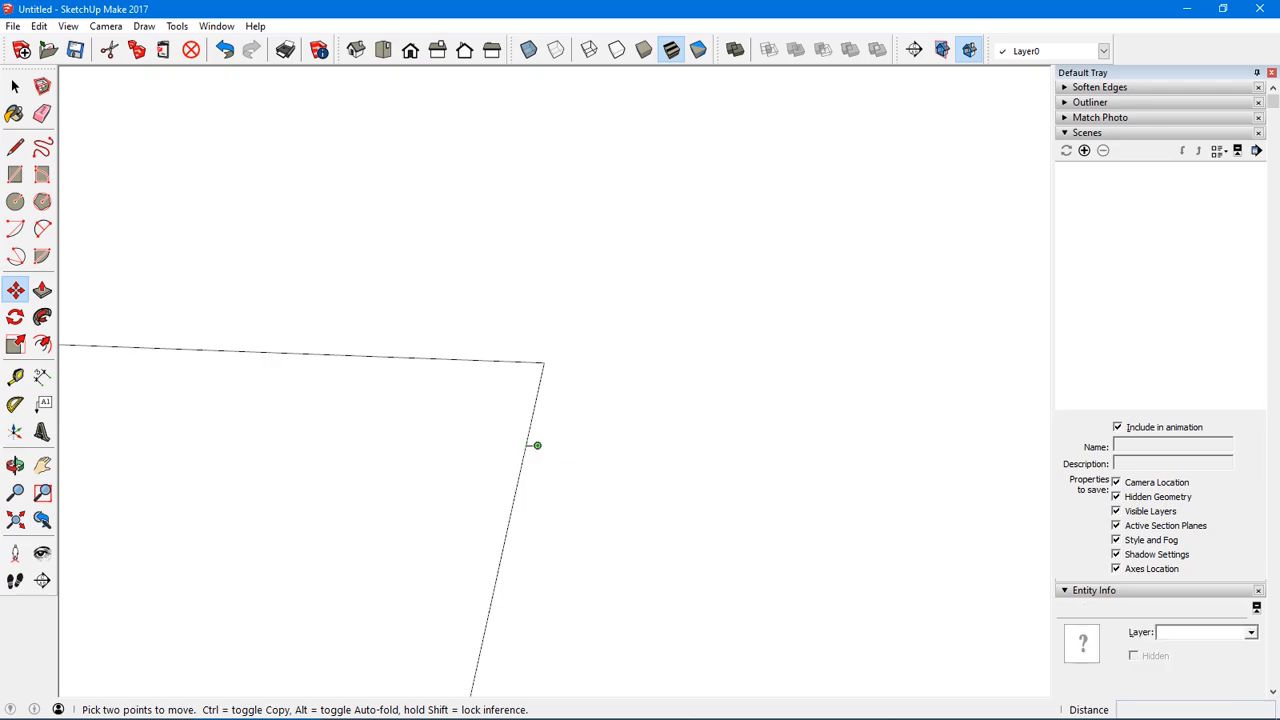
{"action": "scroll", "coordinate": [525, 445], "scroll_direction": "up", "scroll_amount": 1}
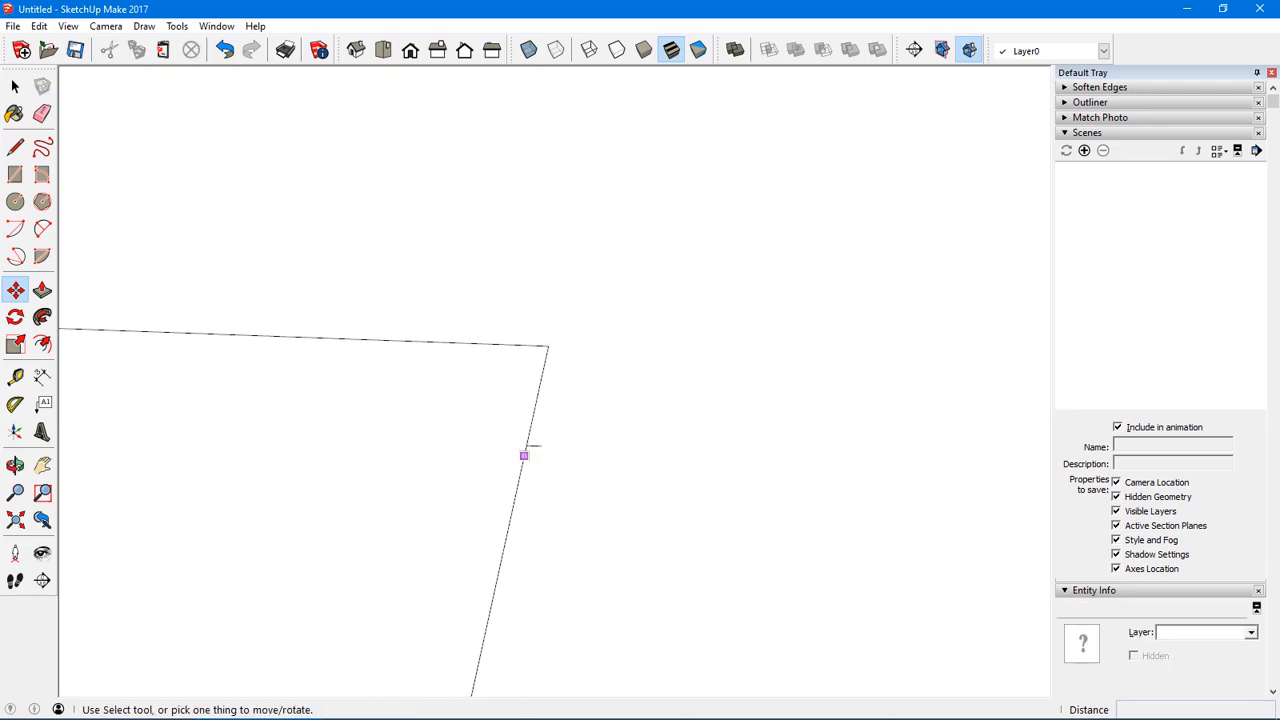
{"action": "middle_click_drag", "start_coordinate": [525, 445], "coordinate": [560, 429]}
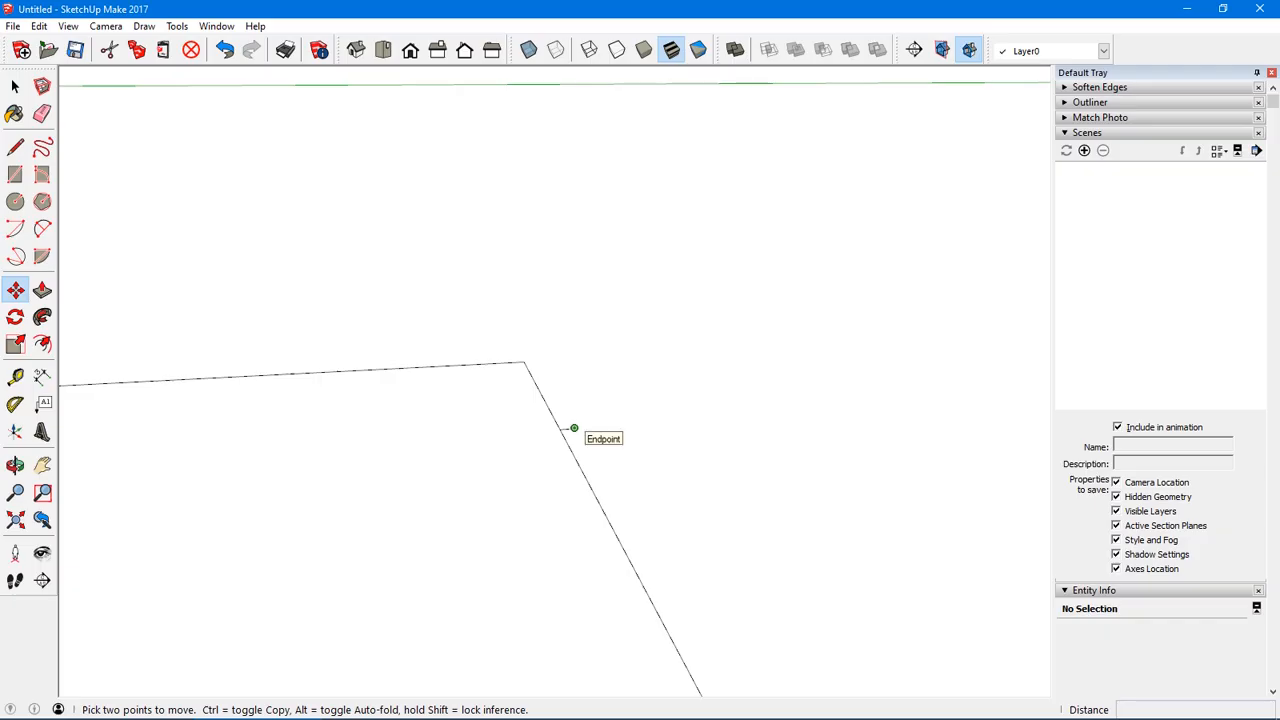
{"action": "left_click", "coordinate": [566, 430]}
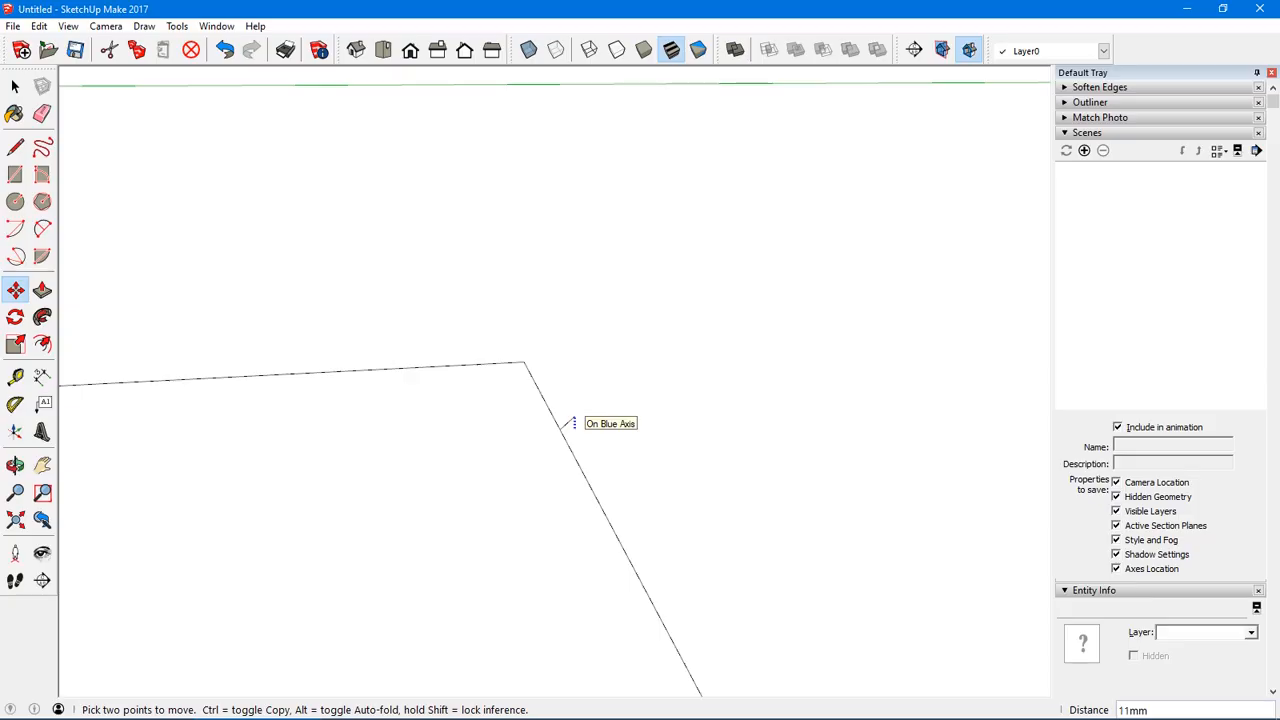
{"action": "type", "text": "10"}
{"action": "key", "text": "Return"}
- Rotate a copy of the slanted edge 3.6° about the guide corner, from its lower endpoint to its upper endpoint
{"action": "key", "text": "space"}
{"action": "left_click_drag", "start_coordinate": [527, 401], "coordinate": [588, 457]}
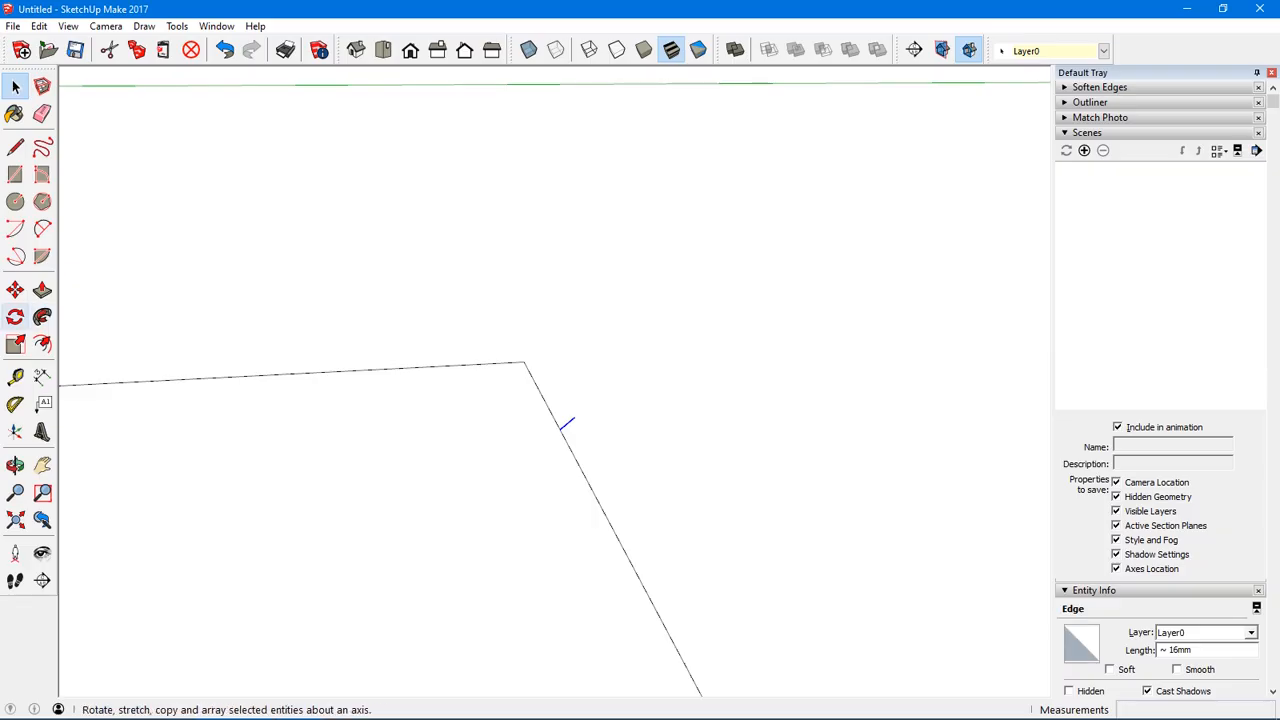
{"action": "middle_click_drag", "start_coordinate": [655, 466], "coordinate": [575, 466]}
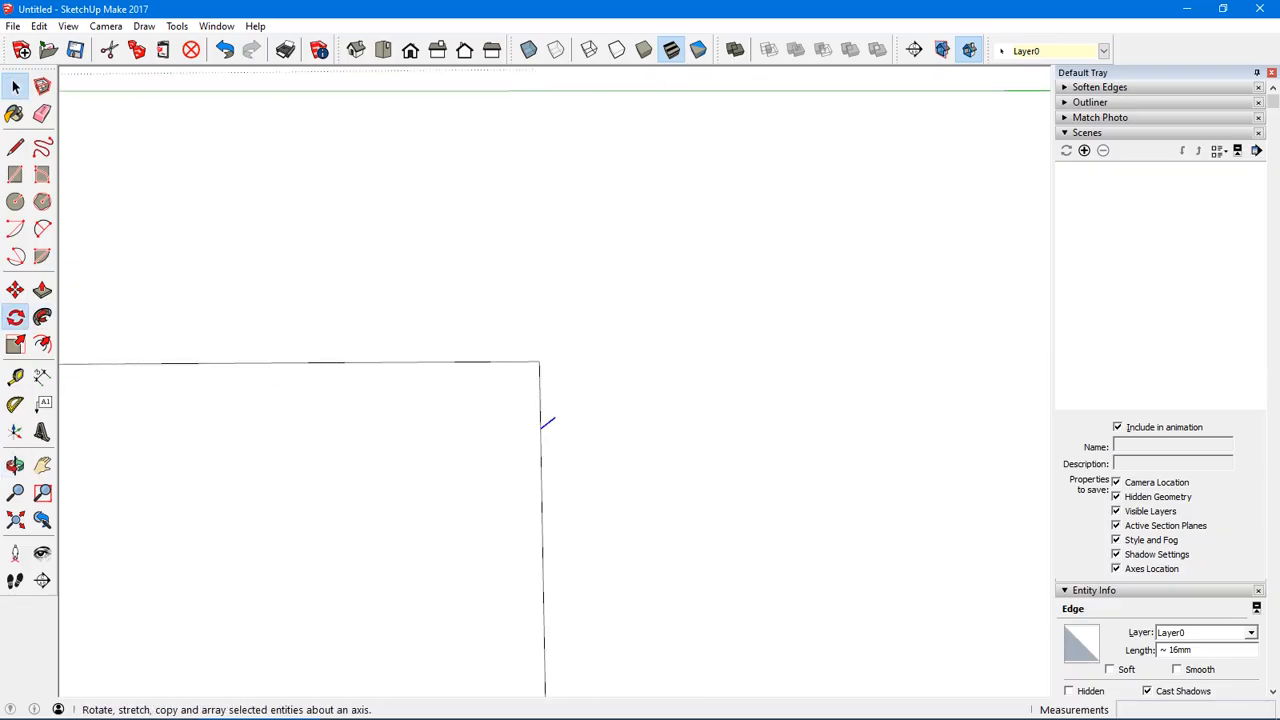
{"action": "left_click", "coordinate": [15, 317]}
{"action": "left_click", "coordinate": [539, 362]}
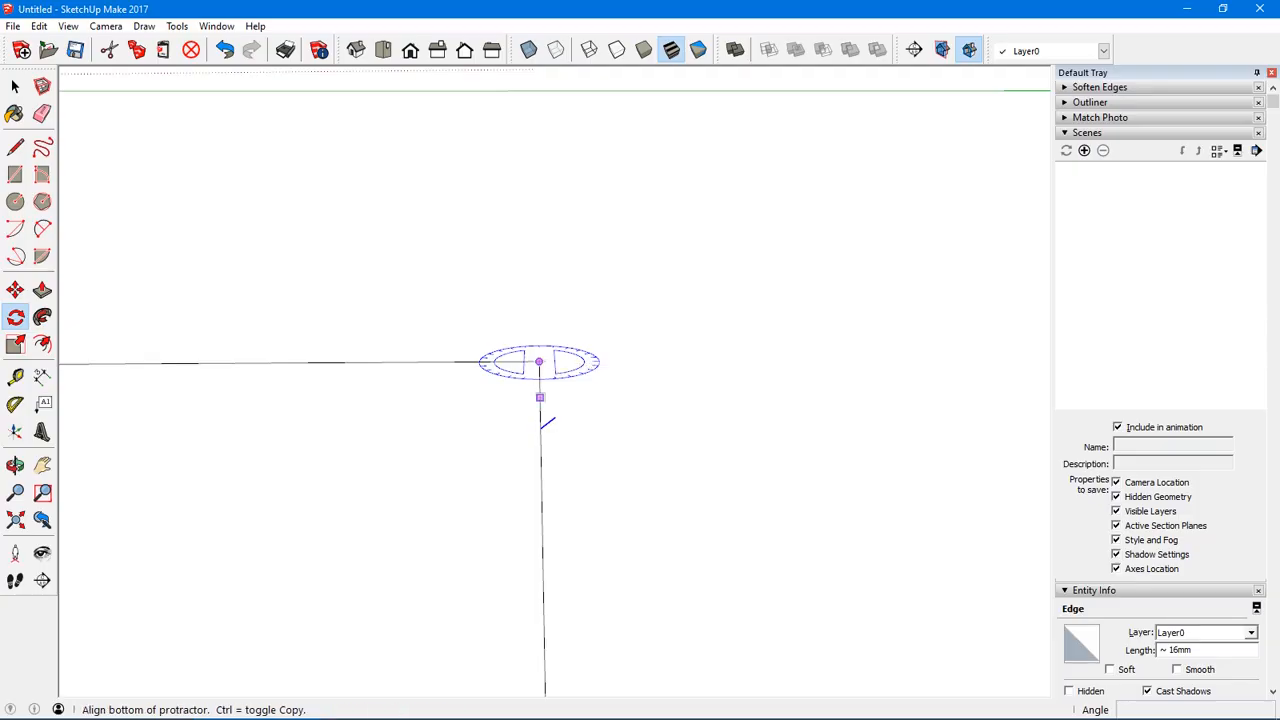
{"action": "left_click", "coordinate": [540, 428]}
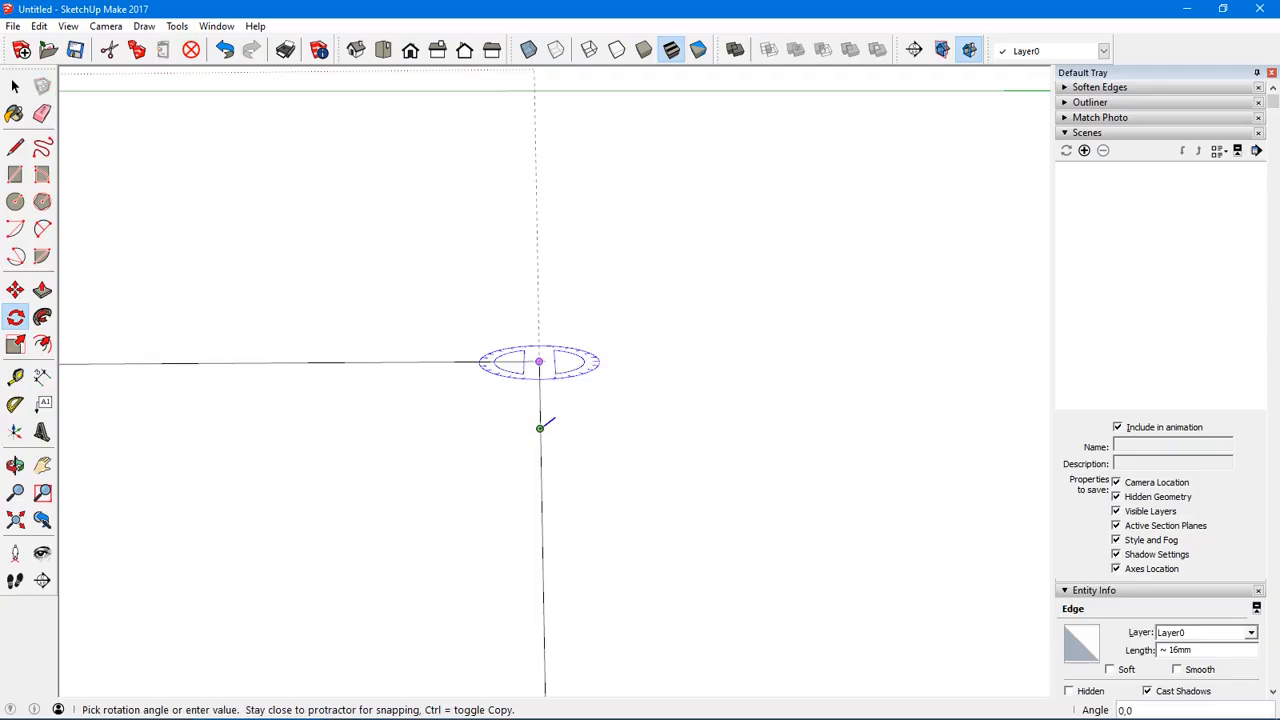
{"action": "left_click", "coordinate": [556, 422]}
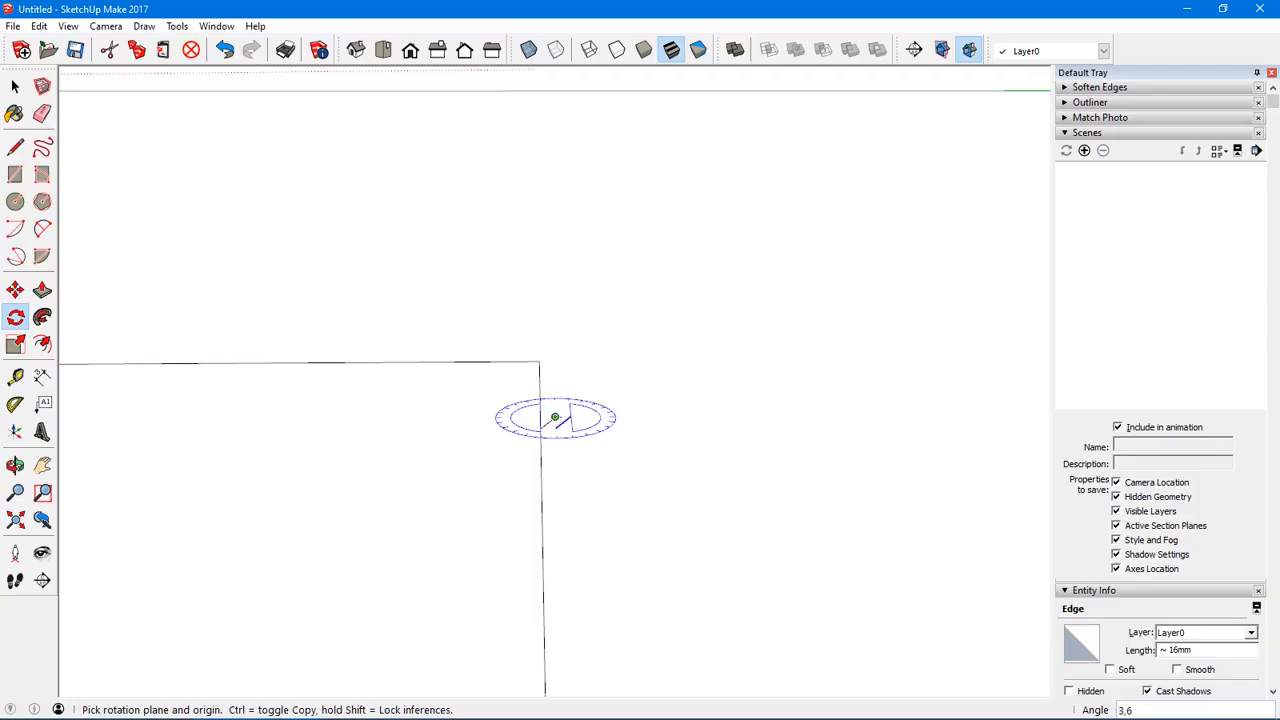
- Multiply the 3.6° rotated copy by 100 to form a full ring of slanted edges around the guide corner
{"action": "type", "text": "*1"}
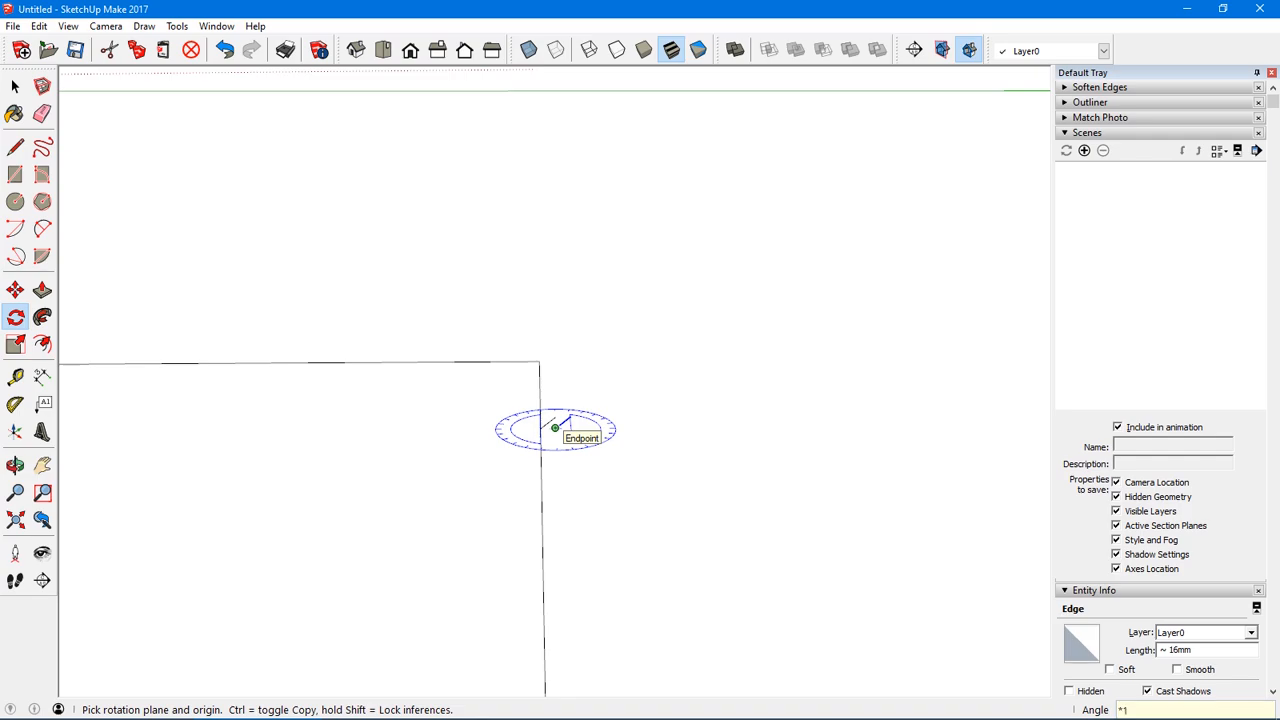
{"action": "type", "text": "00"}
{"action": "key", "text": "Return"}
{"action": "key", "text": "space"}
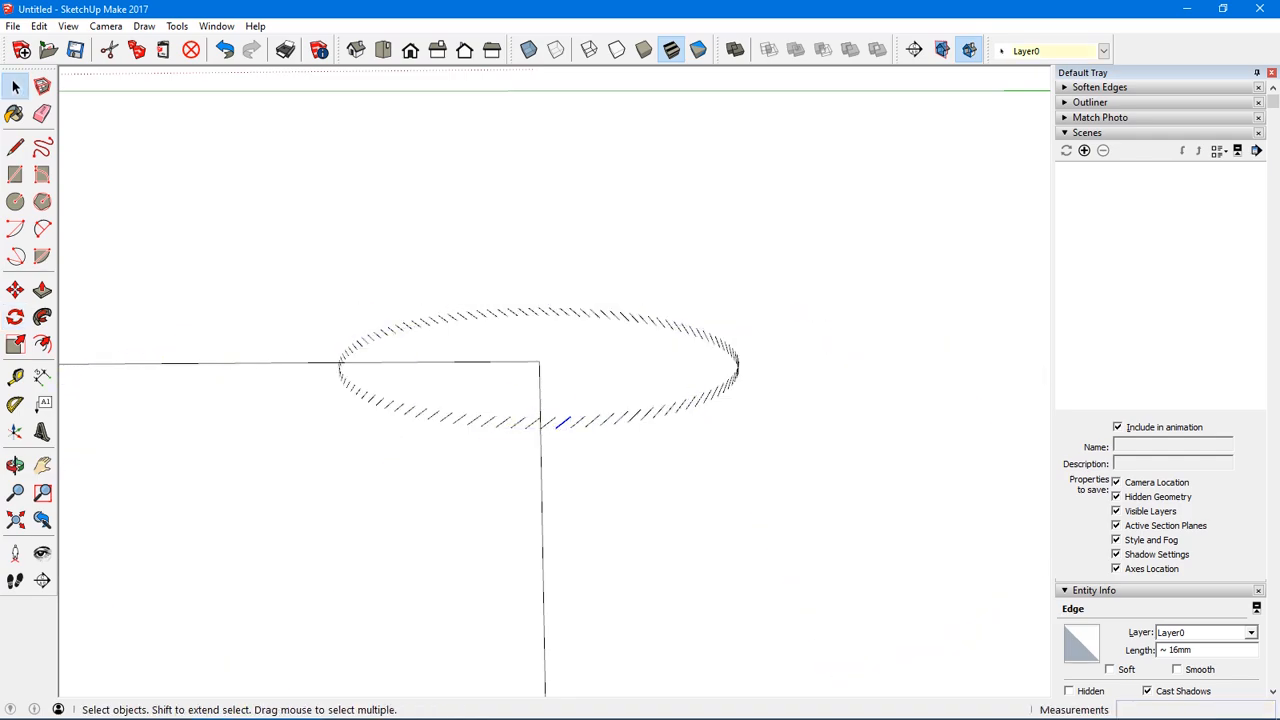
- Copy the whole ring of slanted edges 10 mm straight up and array the copies into a tall cylinder of helices
{"action": "left_click_drag", "start_coordinate": [280, 270], "coordinate": [798, 472]}
{"action": "key", "text": "m"}
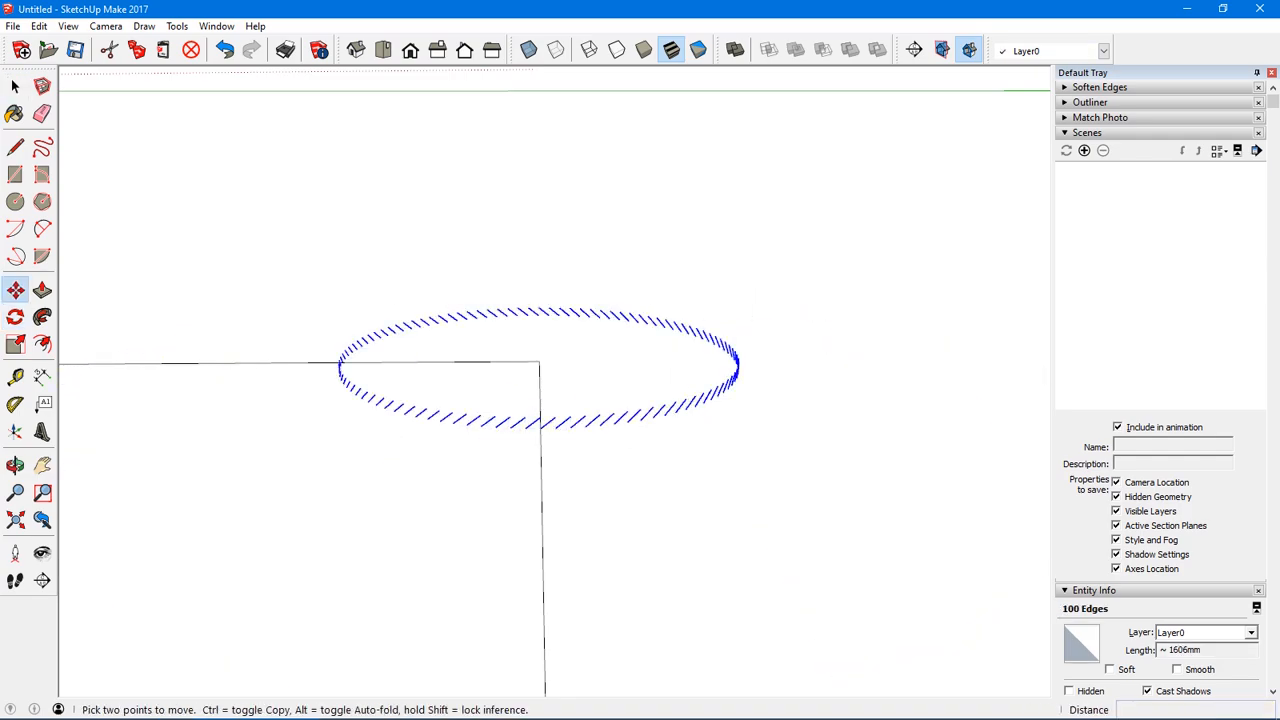
{"action": "key", "text": "ctrl"}
{"action": "left_click", "coordinate": [541, 427]}
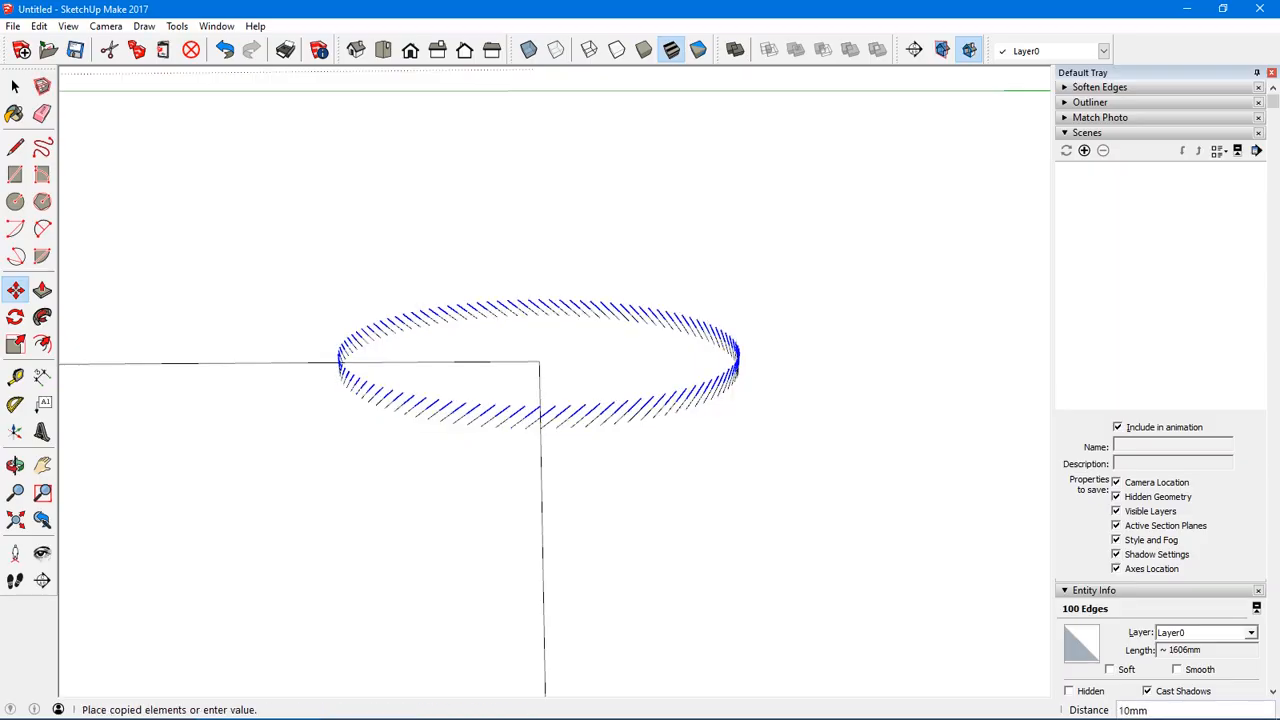
{"action": "type", "text": "*"}
{"action": "key", "text": "Return"}
{"action": "key", "text": "space"}
{"action": "key", "text": "ctrl+t"}
- Delete all the cylinder's edges except the single helix that starts on the guide edge
{"action": "scroll", "coordinate": [541, 418], "scroll_direction": "down", "scroll_amount": 5}
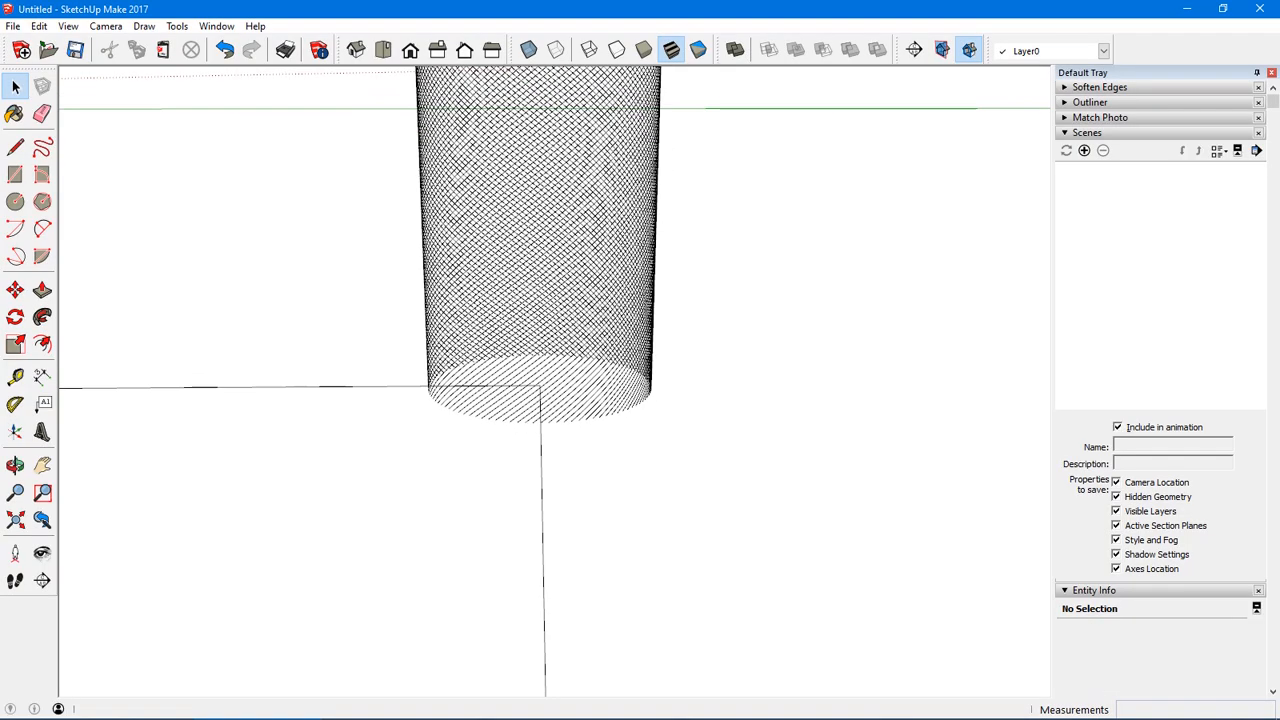
{"action": "middle_click_drag", "start_coordinate": [541, 418], "coordinate": [553, 451], "text": "shift"}
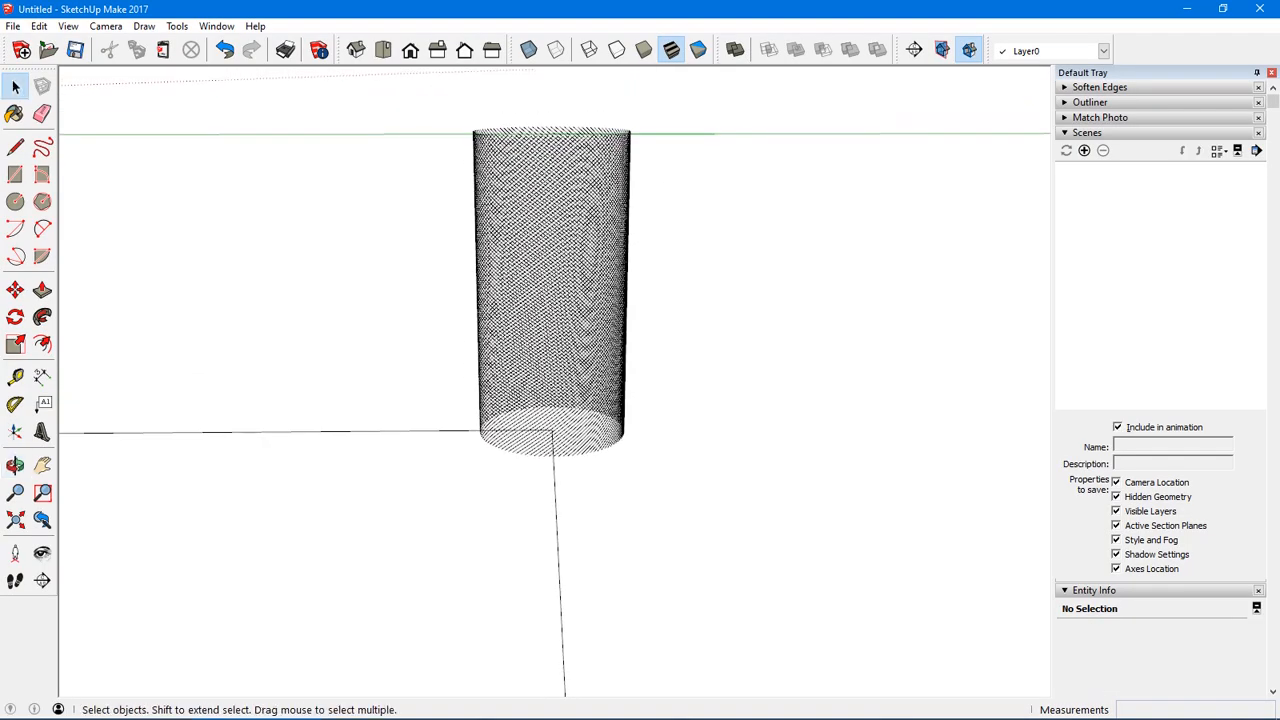
{"action": "left_click_drag", "start_coordinate": [434, 96], "coordinate": [706, 482]}
{"action": "scroll", "coordinate": [550, 445], "scroll_direction": "up", "scroll_amount": 5}
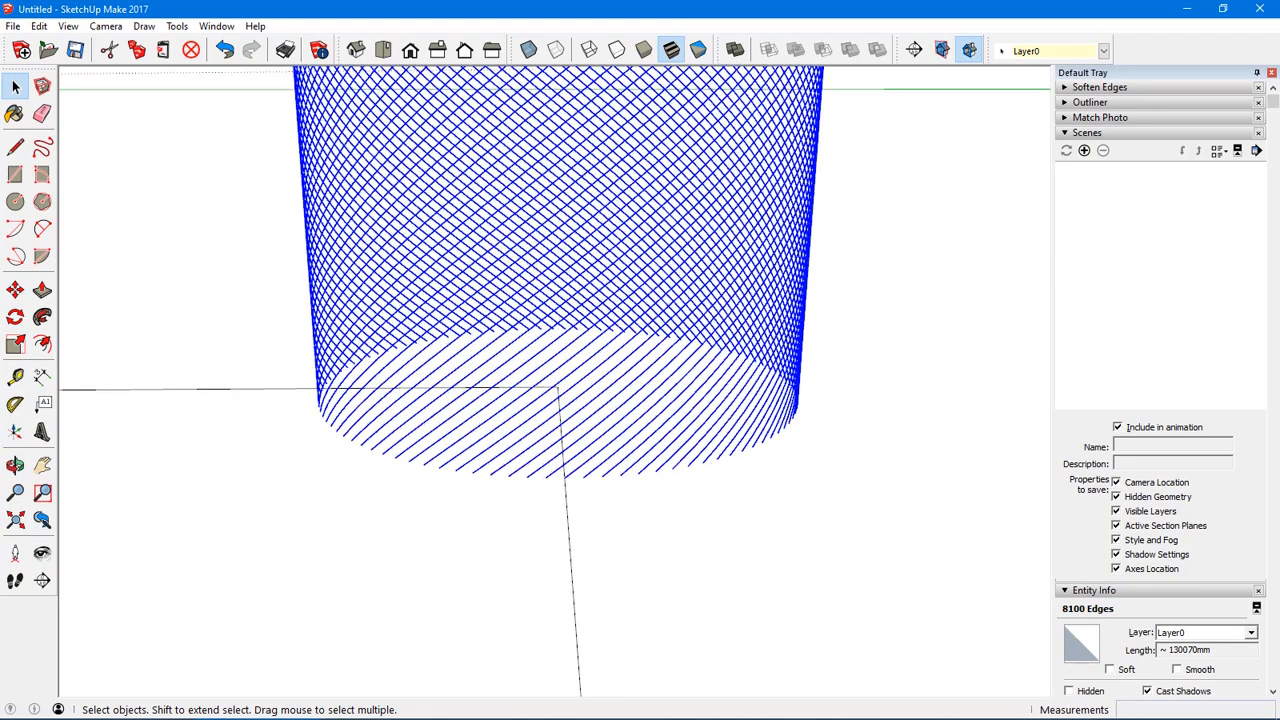
{"action": "scroll", "coordinate": [579, 453], "scroll_direction": "up", "scroll_amount": 3}
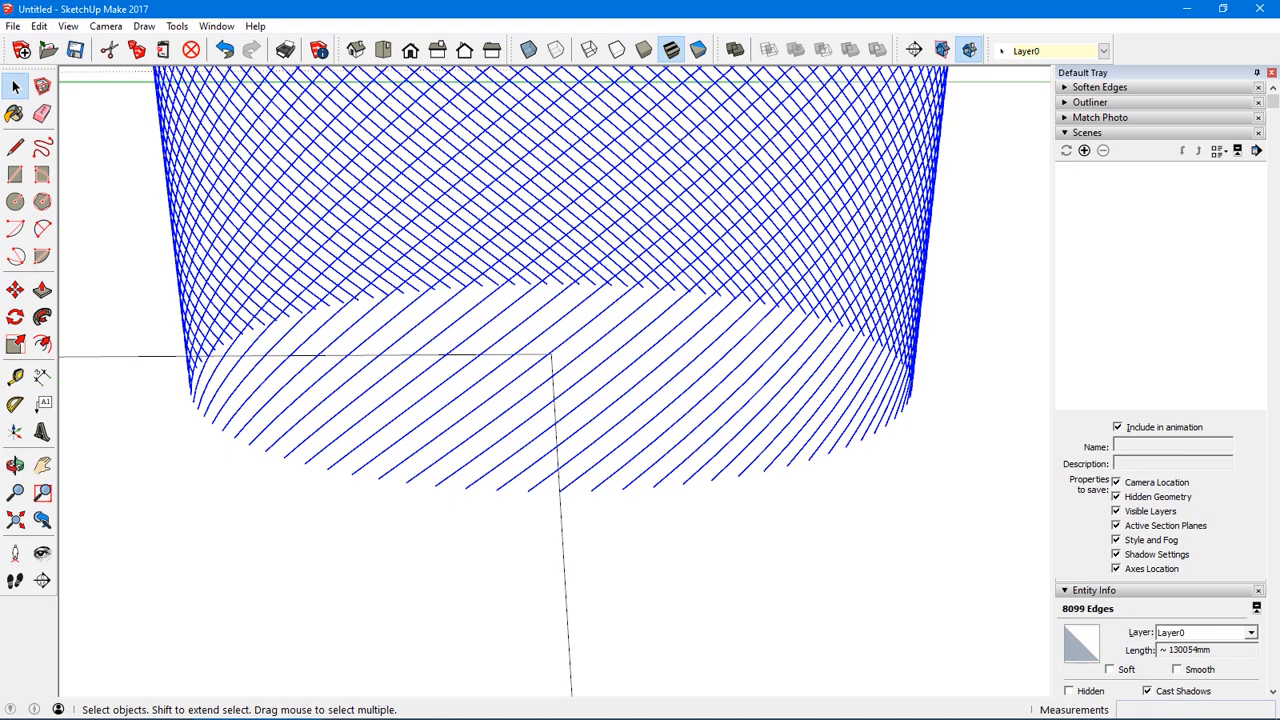
{"action": "left_click", "coordinate": [579, 476], "text": "shift"}
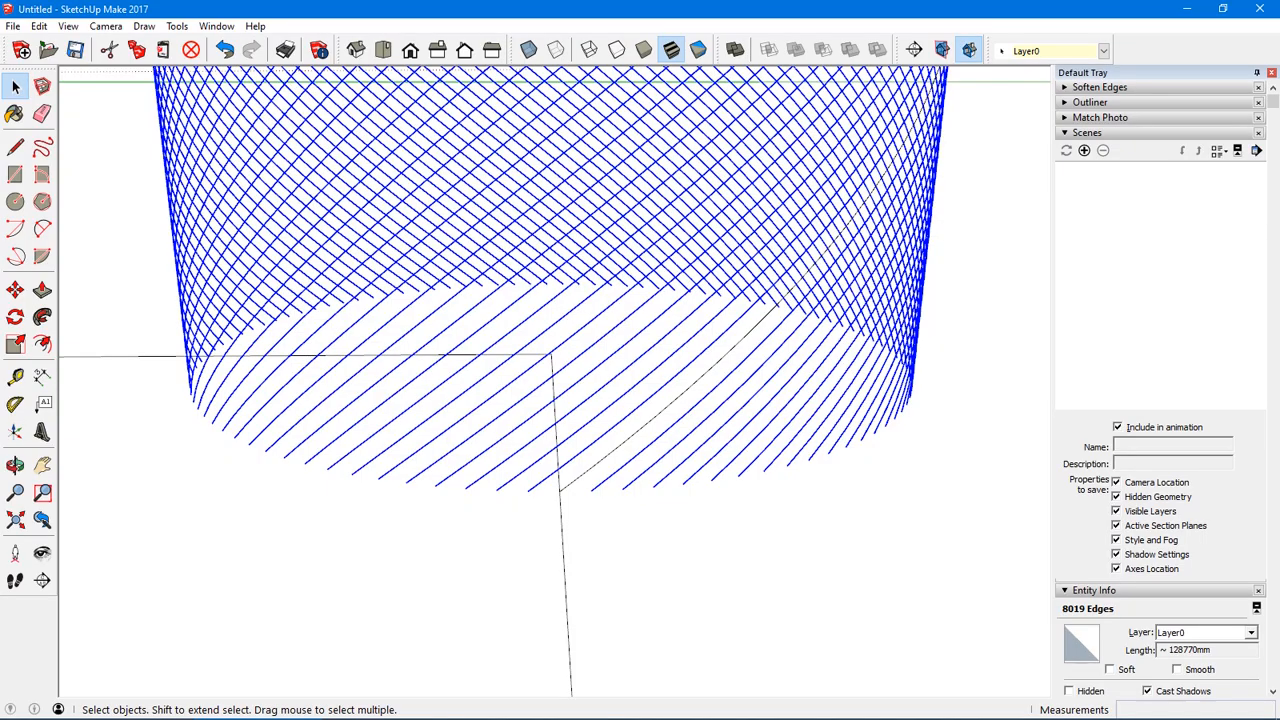
{"action": "key", "text": "Delete"}
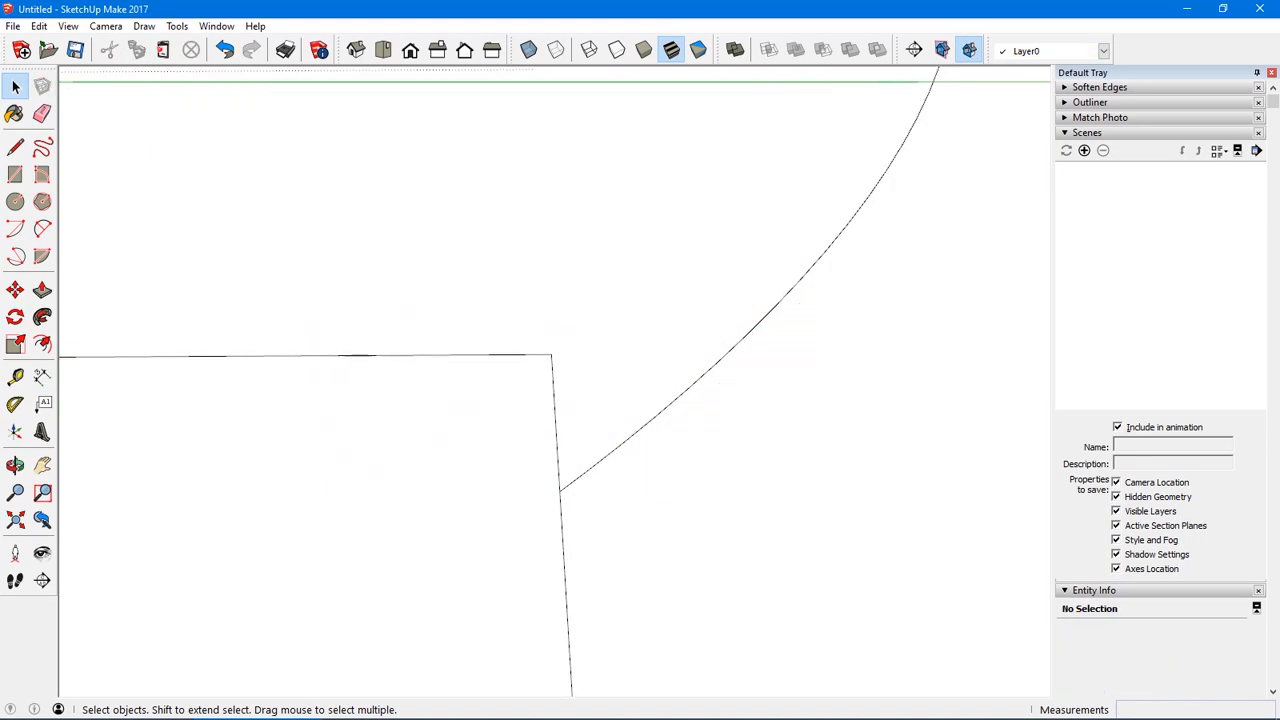
- Trim the helix by deleting its upper segments, keeping only about the lowest 46 edges
{"action": "scroll", "coordinate": [574, 481], "scroll_direction": "down", "scroll_amount": 6}
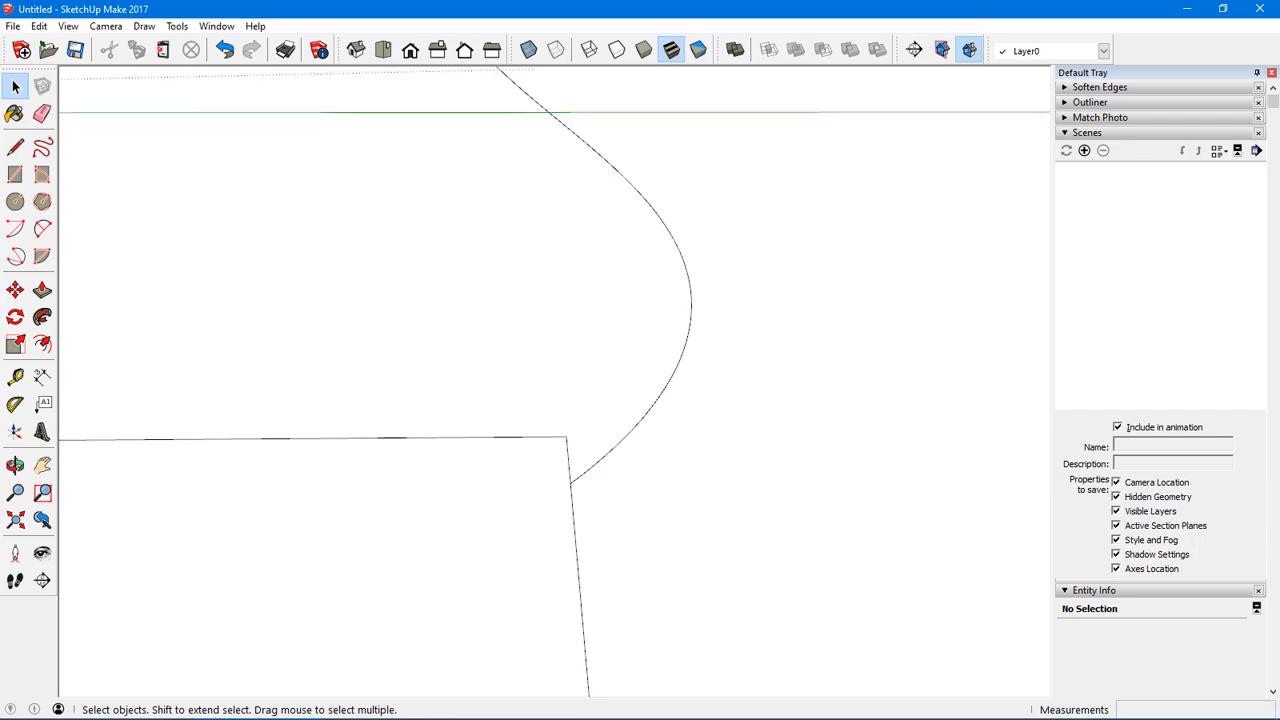
{"action": "middle_click_drag", "start_coordinate": [574, 481], "coordinate": [574, 540]}
{"action": "left_click_drag", "start_coordinate": [383, 161], "coordinate": [590, 309]}
{"action": "key", "text": "Delete"}
{"action": "middle_click_drag", "start_coordinate": [590, 309], "coordinate": [540, 300]}
{"action": "left_click_drag", "start_coordinate": [544, 295], "coordinate": [643, 355]}
{"action": "key", "text": "Delete"}
- Scale the remaining helix curve down along the blue axis to a curve length of about 607 mm
{"action": "middle_click_drag", "start_coordinate": [643, 355], "coordinate": [840, 370]}
{"action": "middle_click_drag", "start_coordinate": [740, 400], "coordinate": [760, 355]}
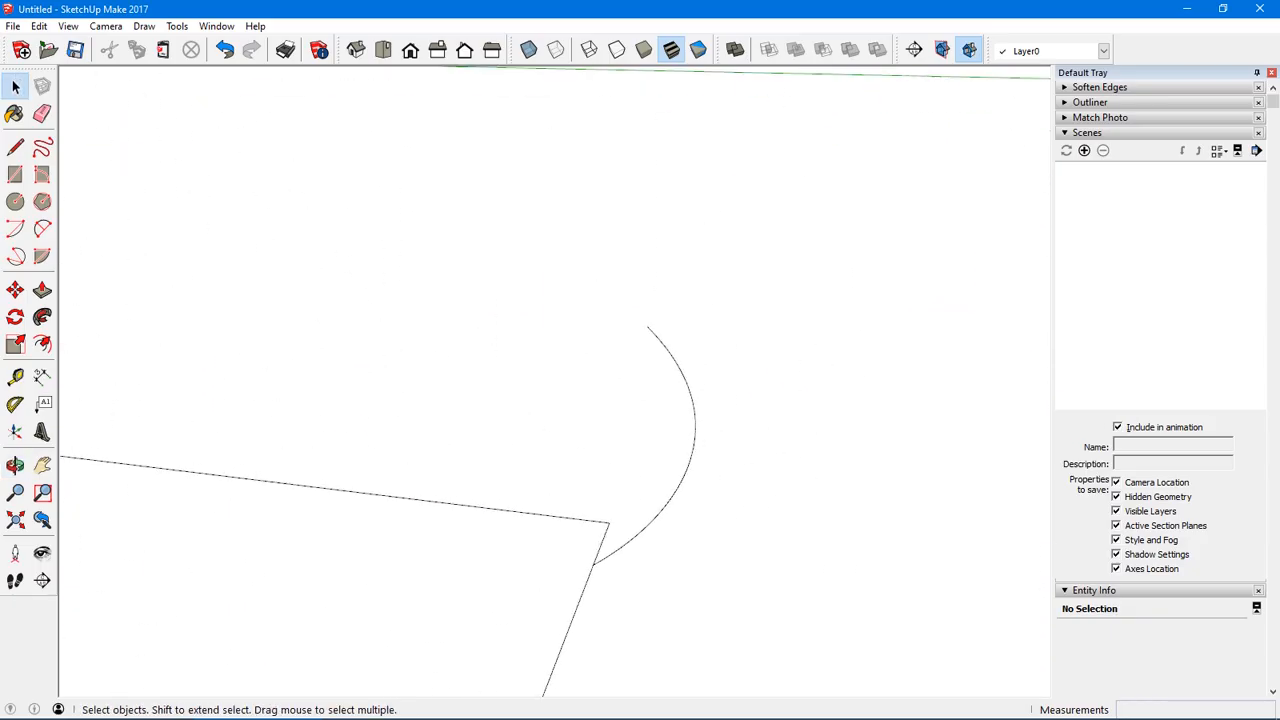
{"action": "middle_click_drag", "start_coordinate": [640, 400], "coordinate": [695, 408]}
{"action": "left_click_drag", "start_coordinate": [573, 234], "coordinate": [723, 509]}
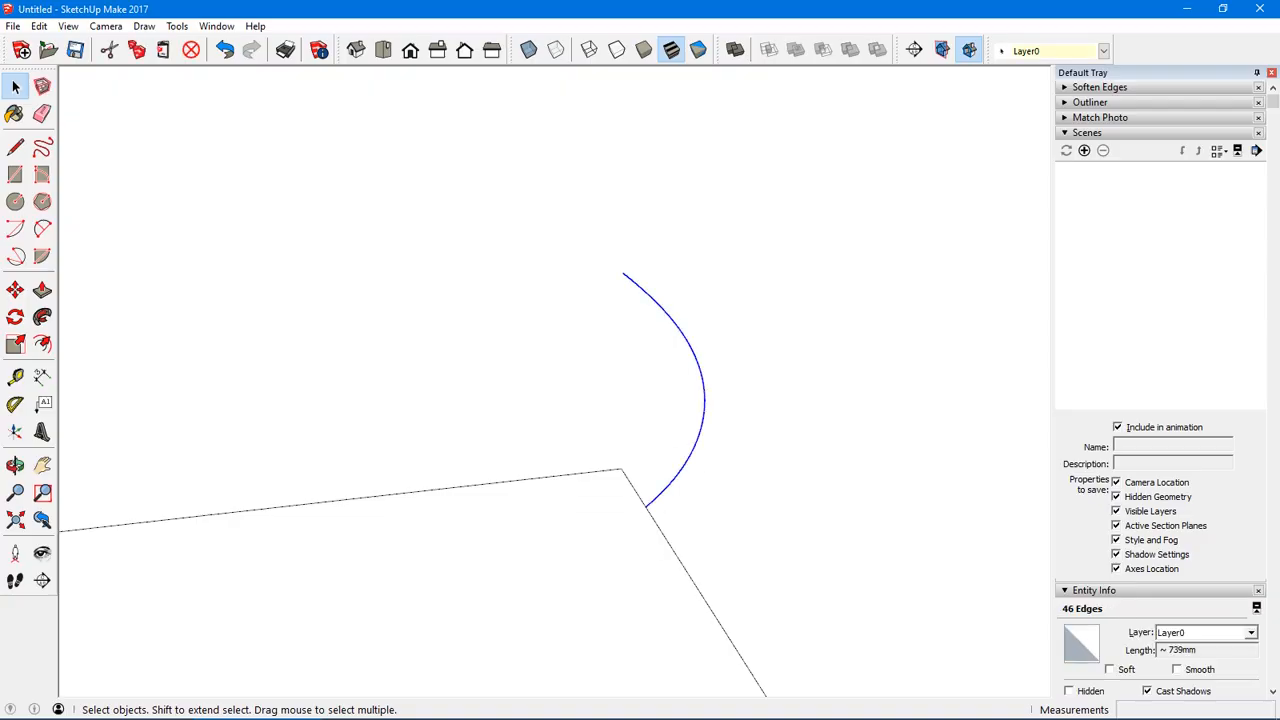
{"action": "middle_click_drag", "start_coordinate": [700, 450], "coordinate": [845, 441]}
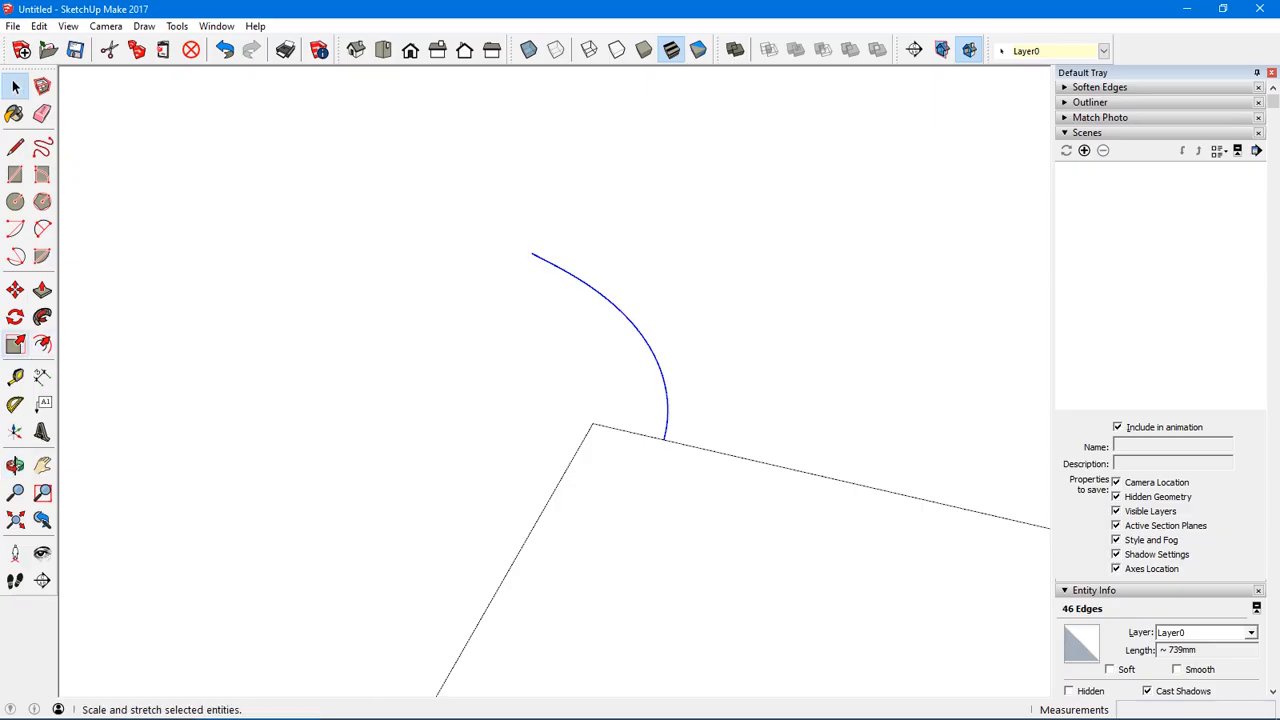
{"action": "left_click", "coordinate": [15, 343]}
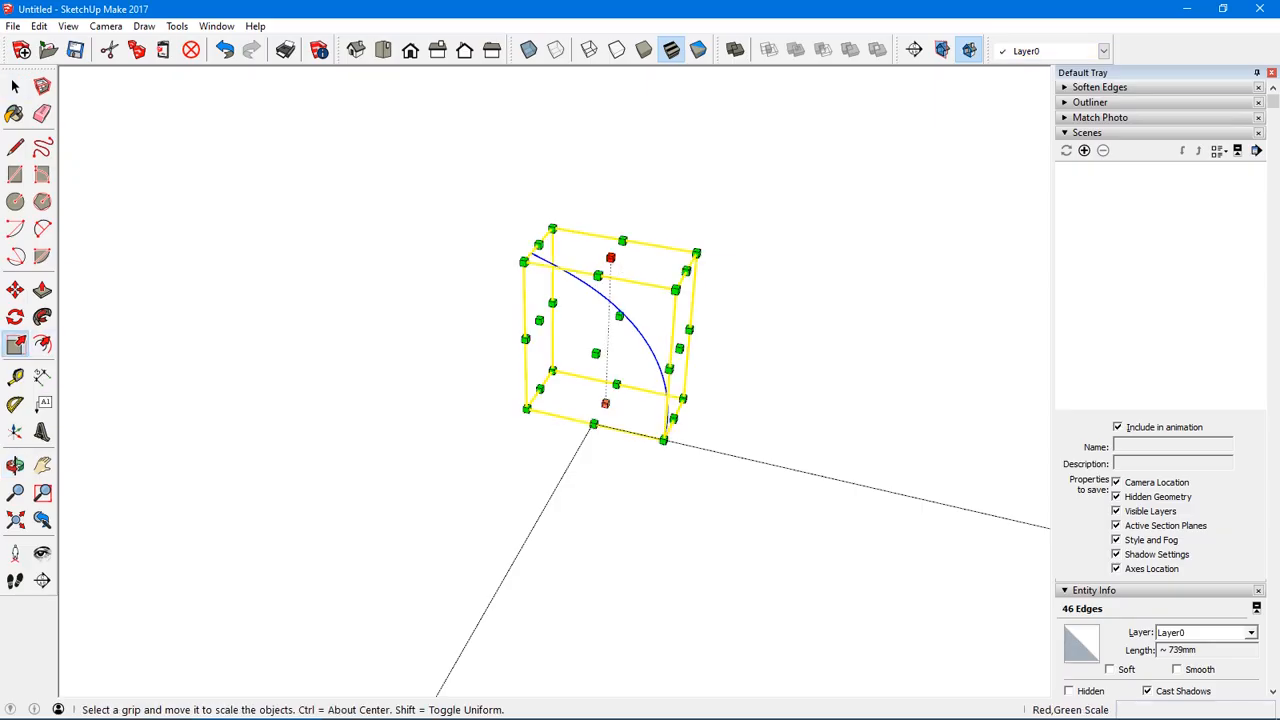
{"action": "left_click_drag", "start_coordinate": [610, 258], "coordinate": [607, 349]}
{"action": "key", "text": "space"}
- Draw a line from the guide corner to the lower endpoint of the helix curve
{"action": "middle_click_drag", "start_coordinate": [607, 349], "coordinate": [267, 206]}
{"action": "middle_click_drag", "start_coordinate": [500, 300], "coordinate": [650, 470]}
{"action": "middle_click_drag", "start_coordinate": [630, 360], "coordinate": [560, 391]}
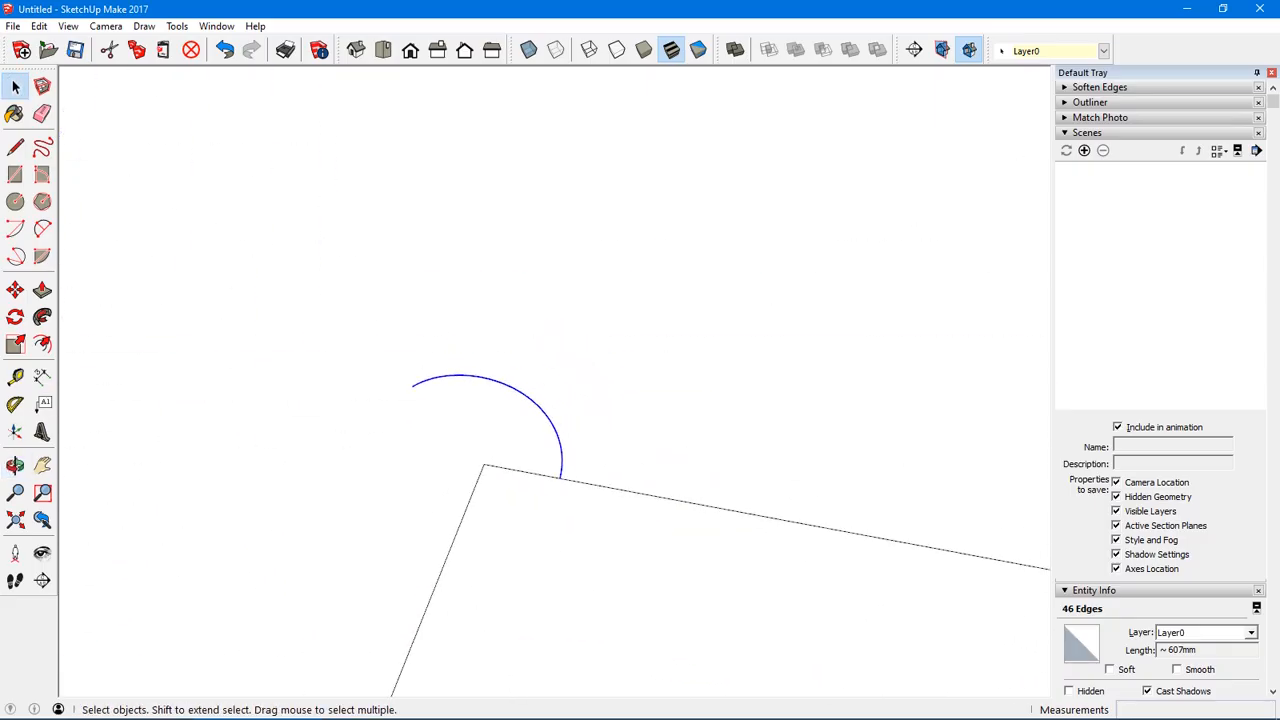
{"action": "scroll", "coordinate": [483, 465], "scroll_direction": "up", "scroll_amount": 4}
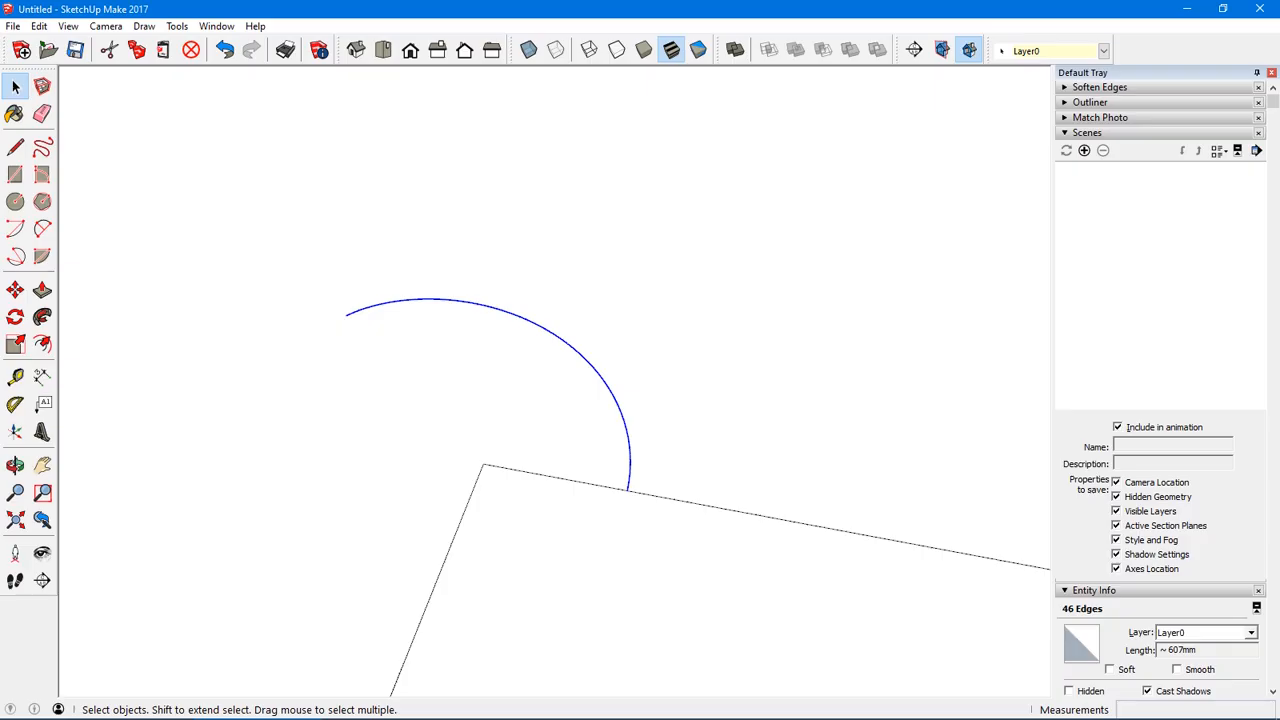
{"action": "key", "text": "l"}
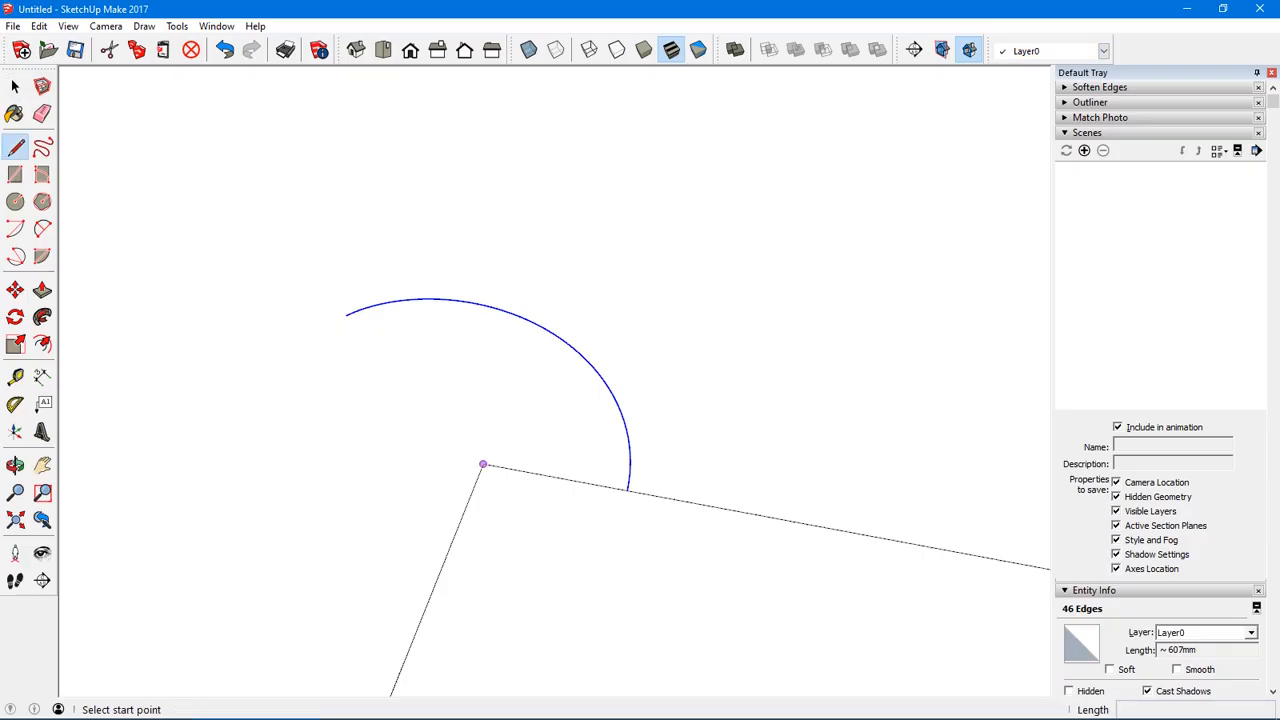
{"action": "left_click", "coordinate": [483, 465]}
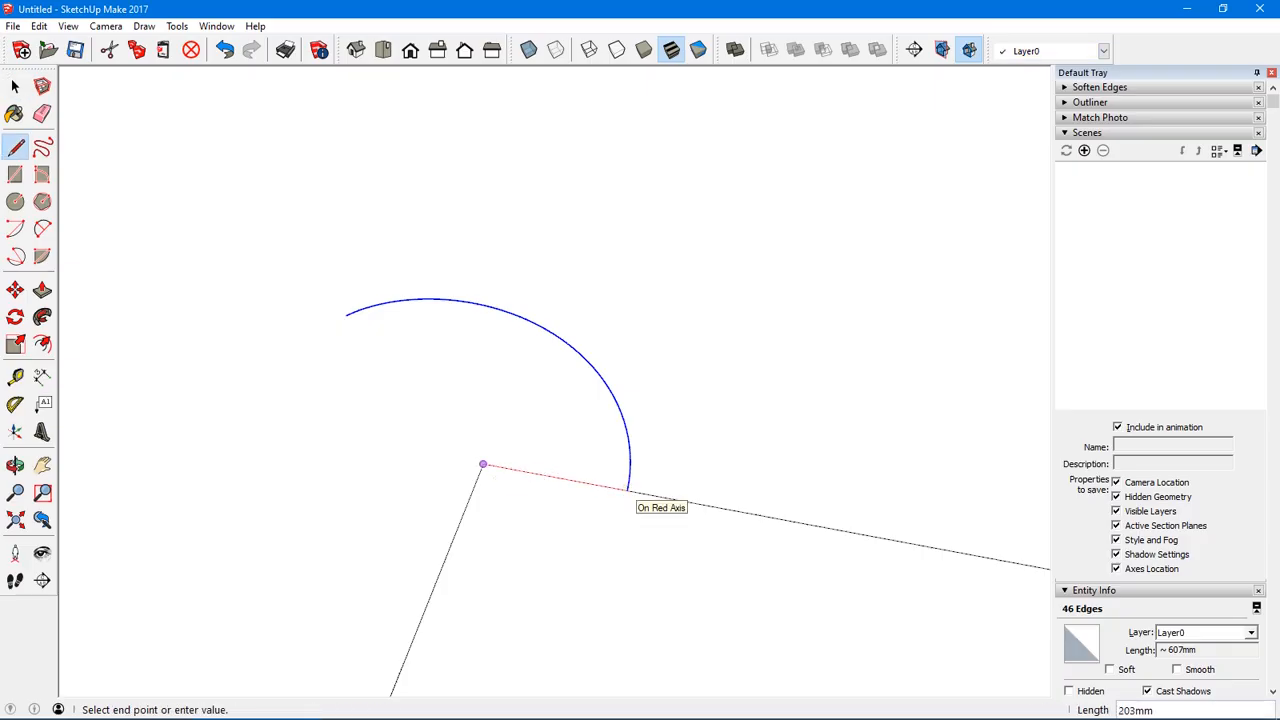
{"action": "key", "text": "Escape"}
{"action": "key", "text": "space"}
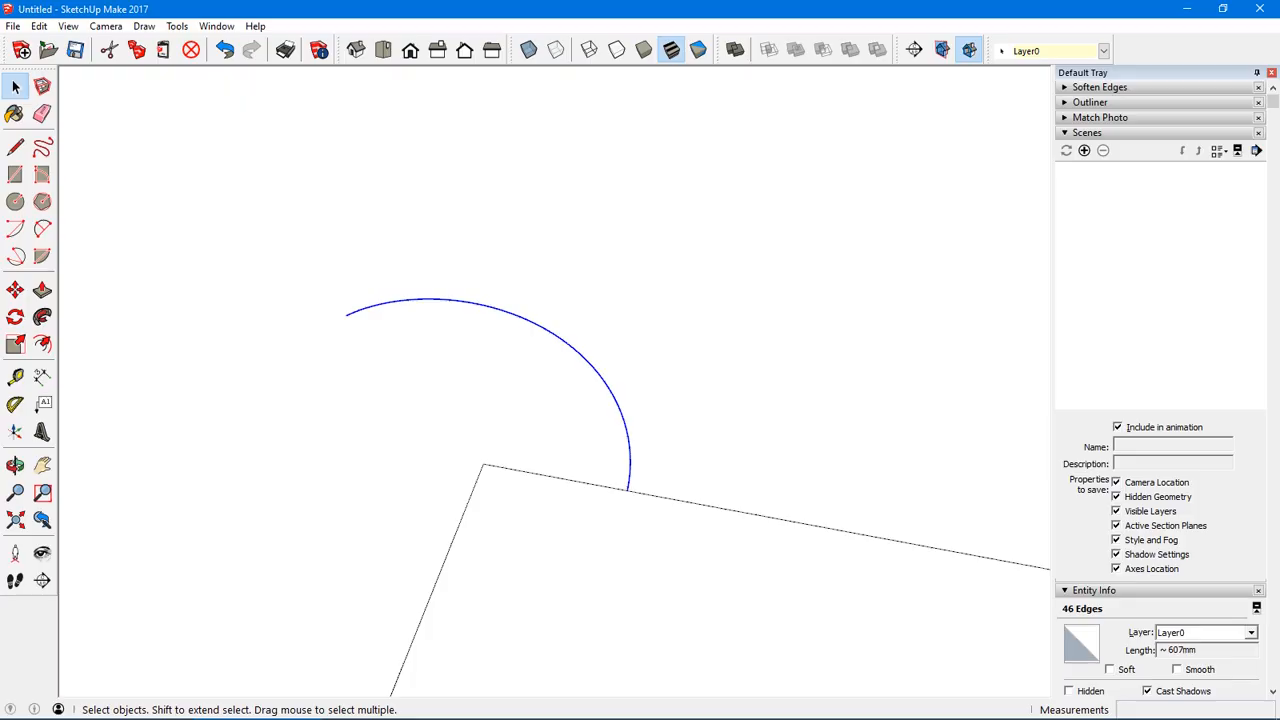
{"action": "key", "text": "ctrl+t"}
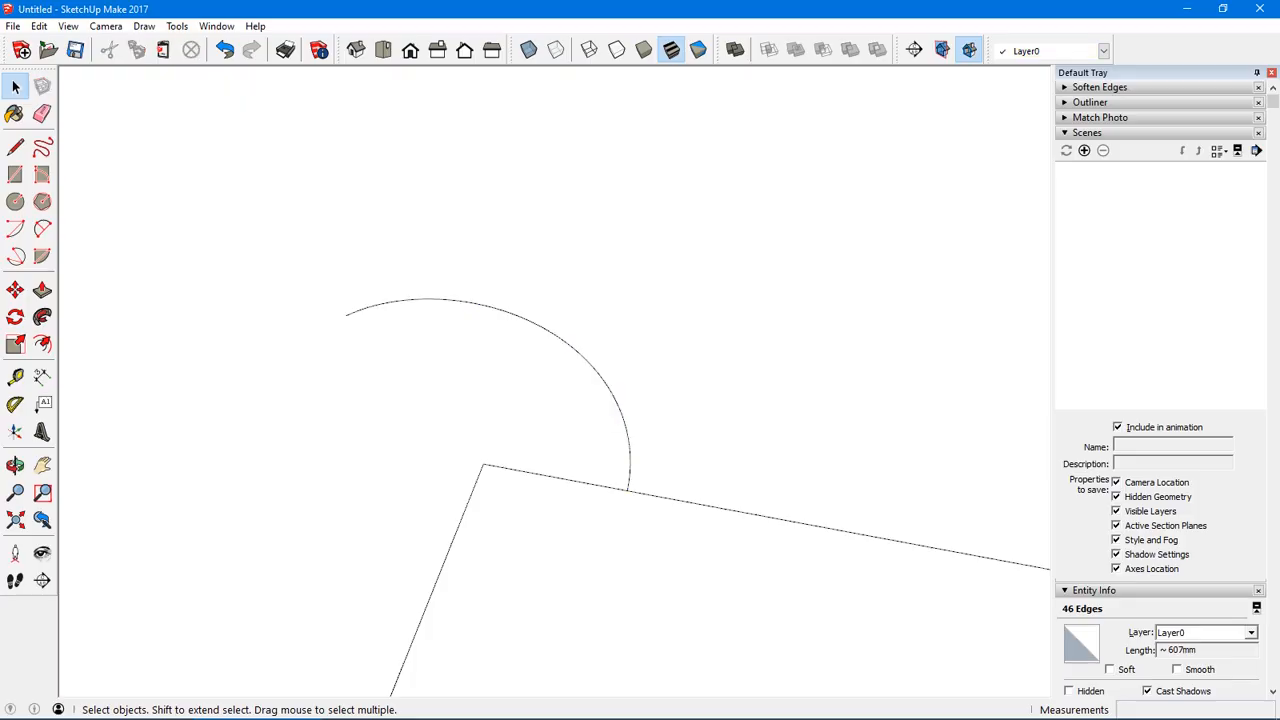
- Rotate a copy of the 200 mm radial line 72° about the guide corner and multiply it to four copies
{"action": "left_click", "coordinate": [555, 477]}
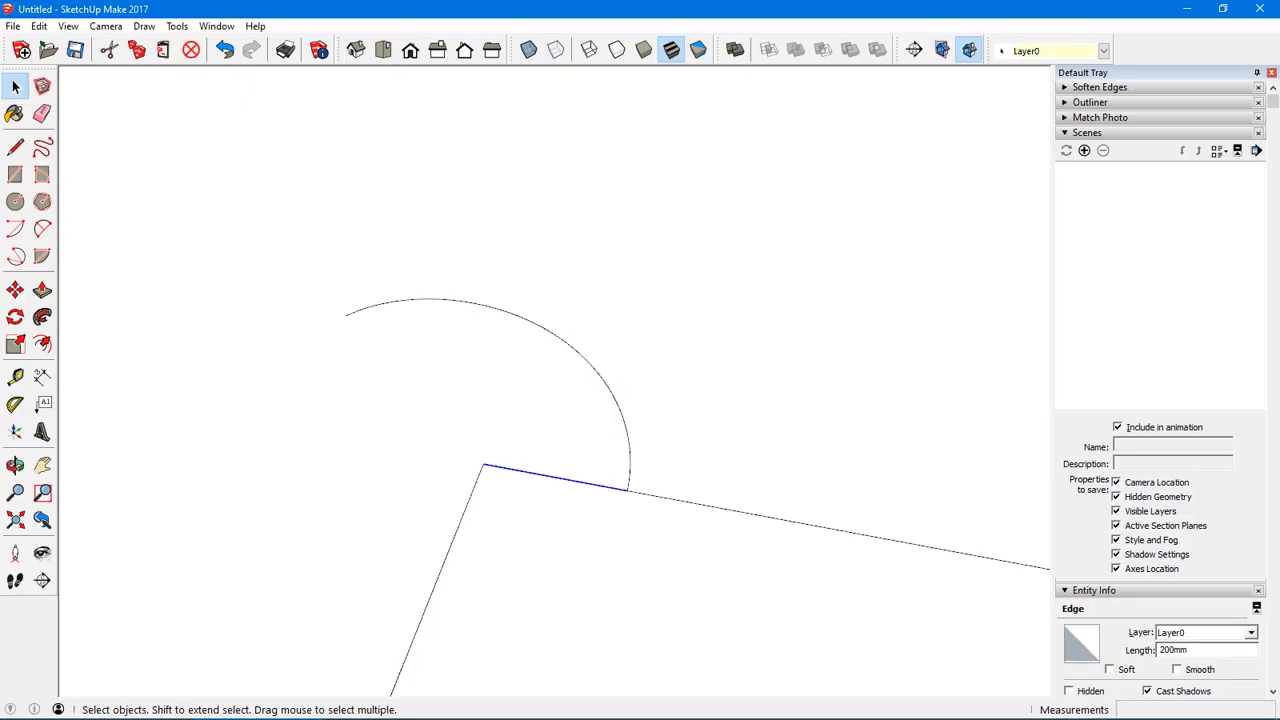
{"action": "left_click", "coordinate": [15, 317]}
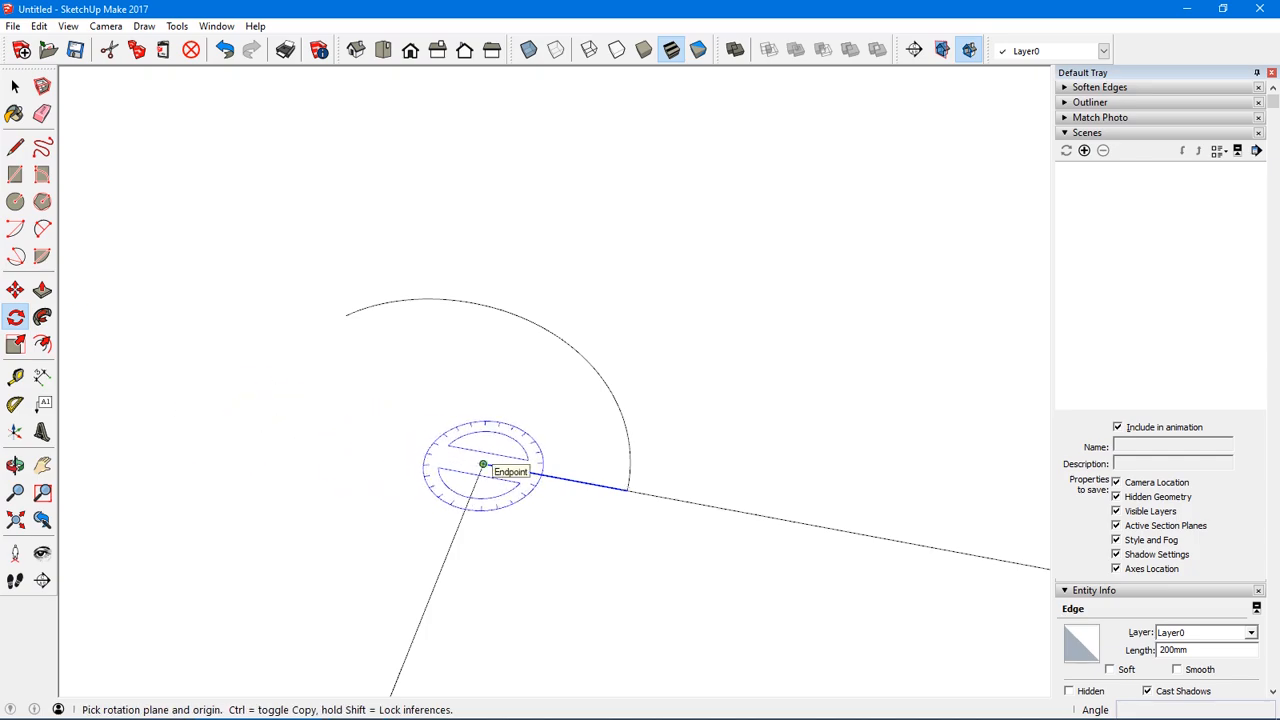
{"action": "left_click", "coordinate": [483, 465]}
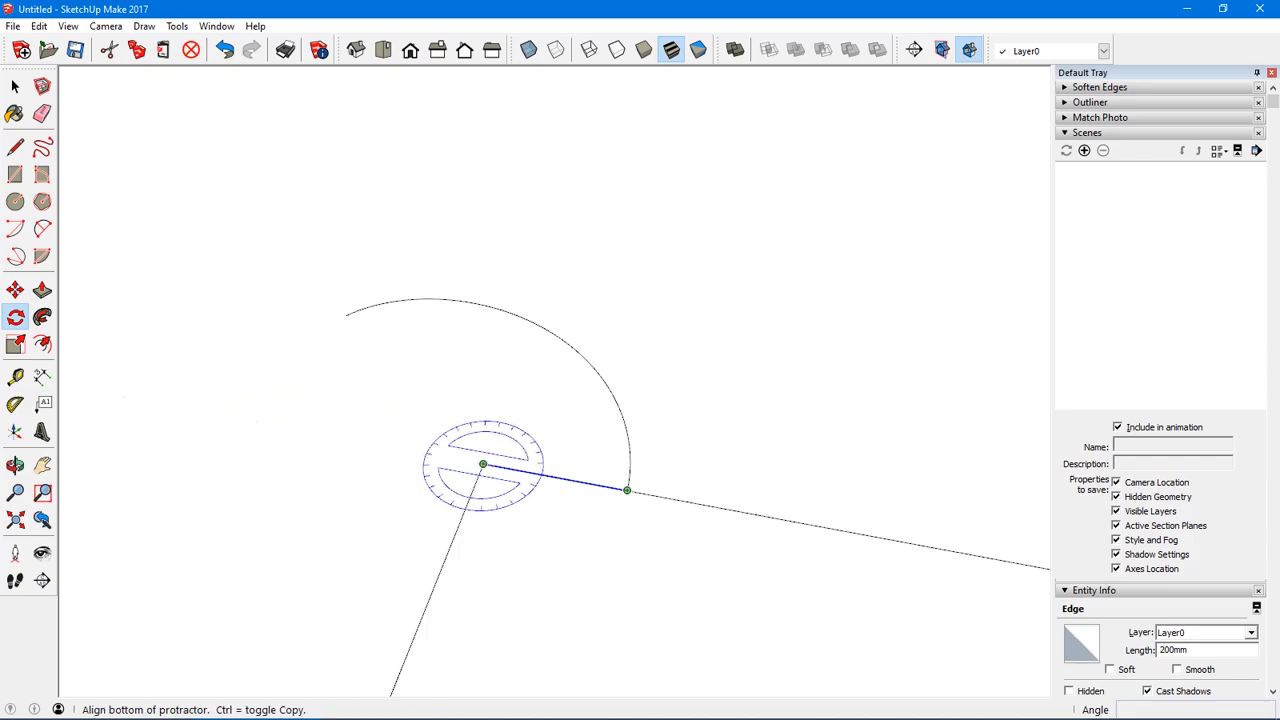
{"action": "left_click", "coordinate": [626, 490]}
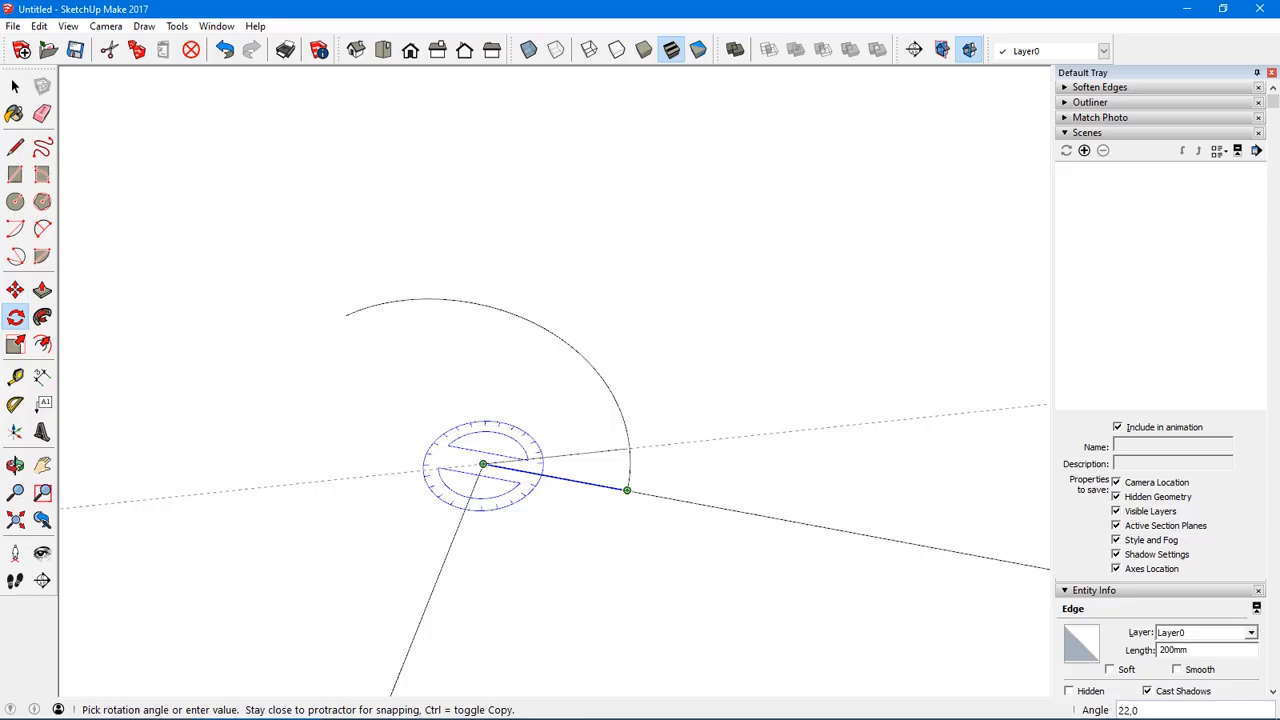
{"action": "type", "text": "72"}
{"action": "key", "text": "Return"}
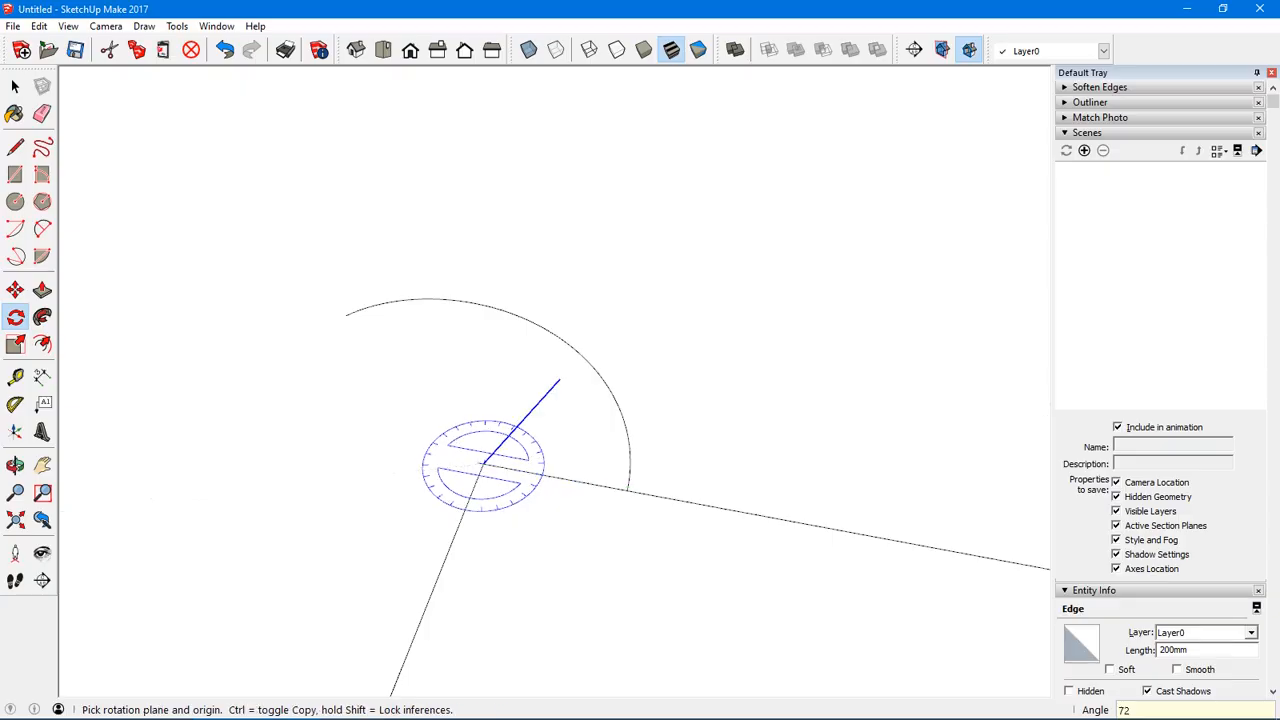
{"action": "type", "text": "*4"}
{"action": "key", "text": "Return"}
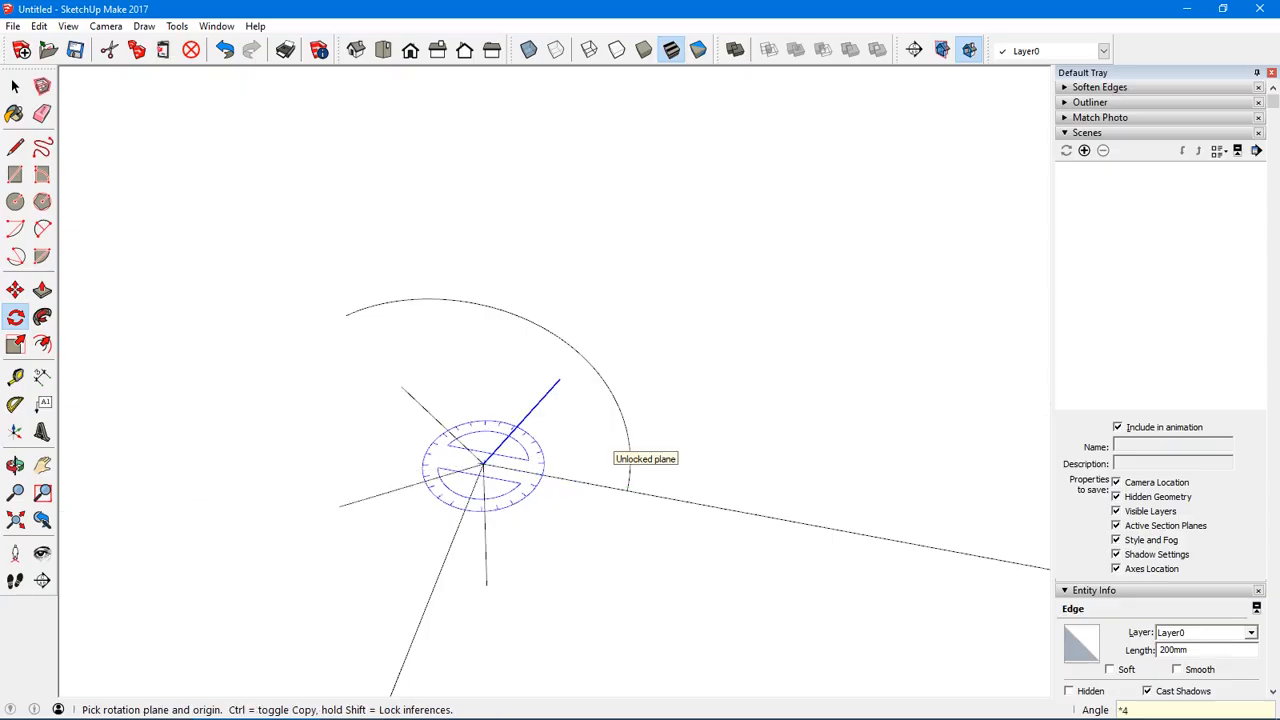
{"action": "key", "text": "space"}
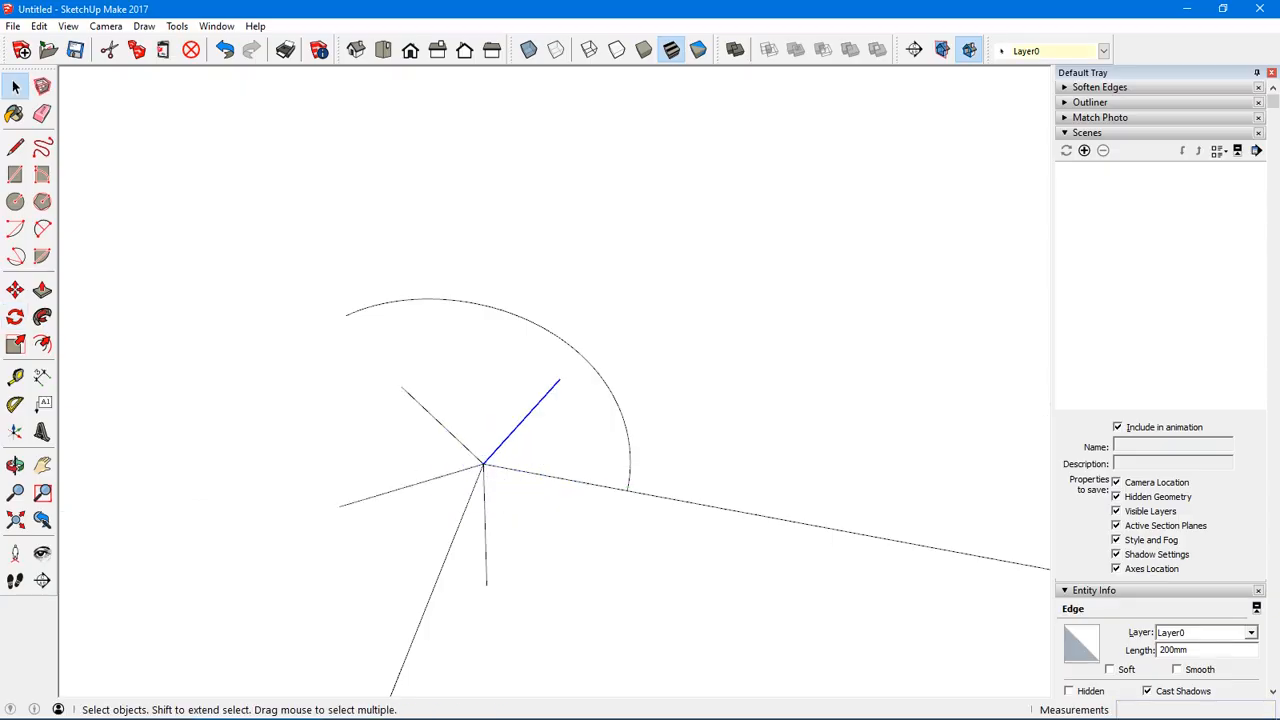
- Group the five radial lines and lock the group
{"action": "left_click", "coordinate": [555, 477]}
{"action": "left_click", "coordinate": [522, 421], "text": "shift"}
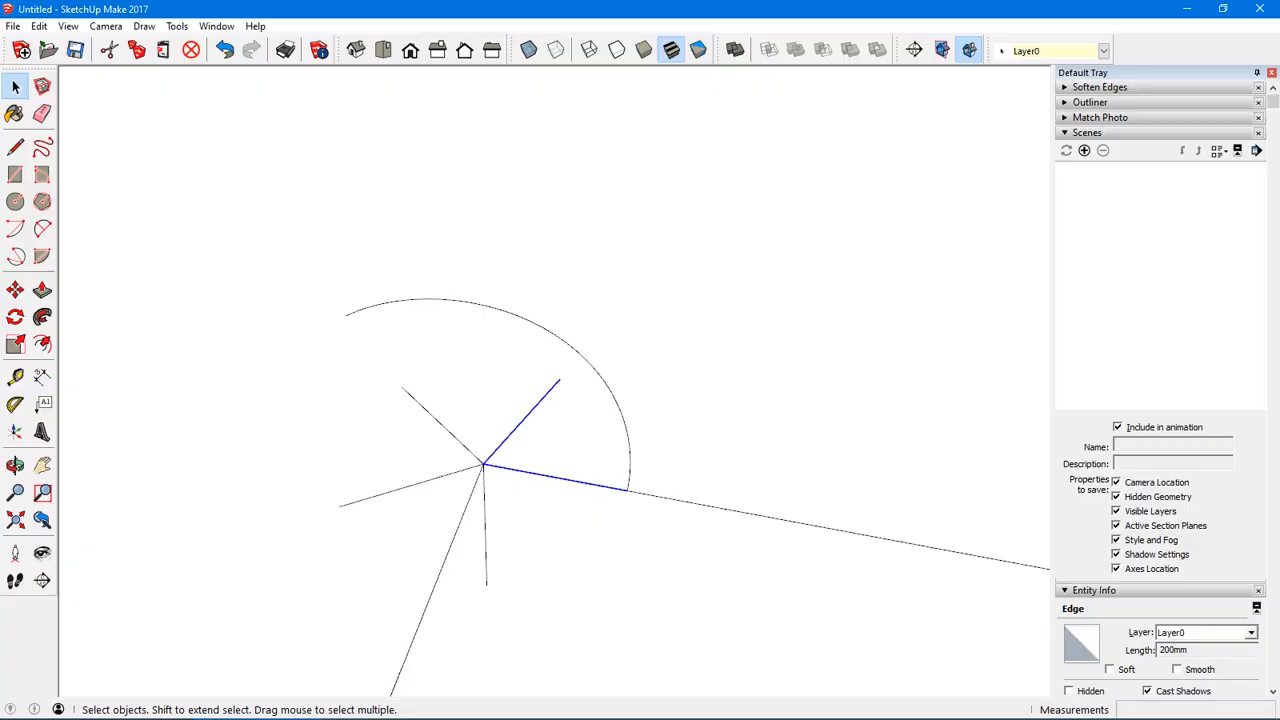
{"action": "left_click", "coordinate": [443, 426], "text": "shift"}
{"action": "left_click", "coordinate": [411, 485], "text": "shift"}
{"action": "left_click", "coordinate": [485, 527], "text": "shift"}
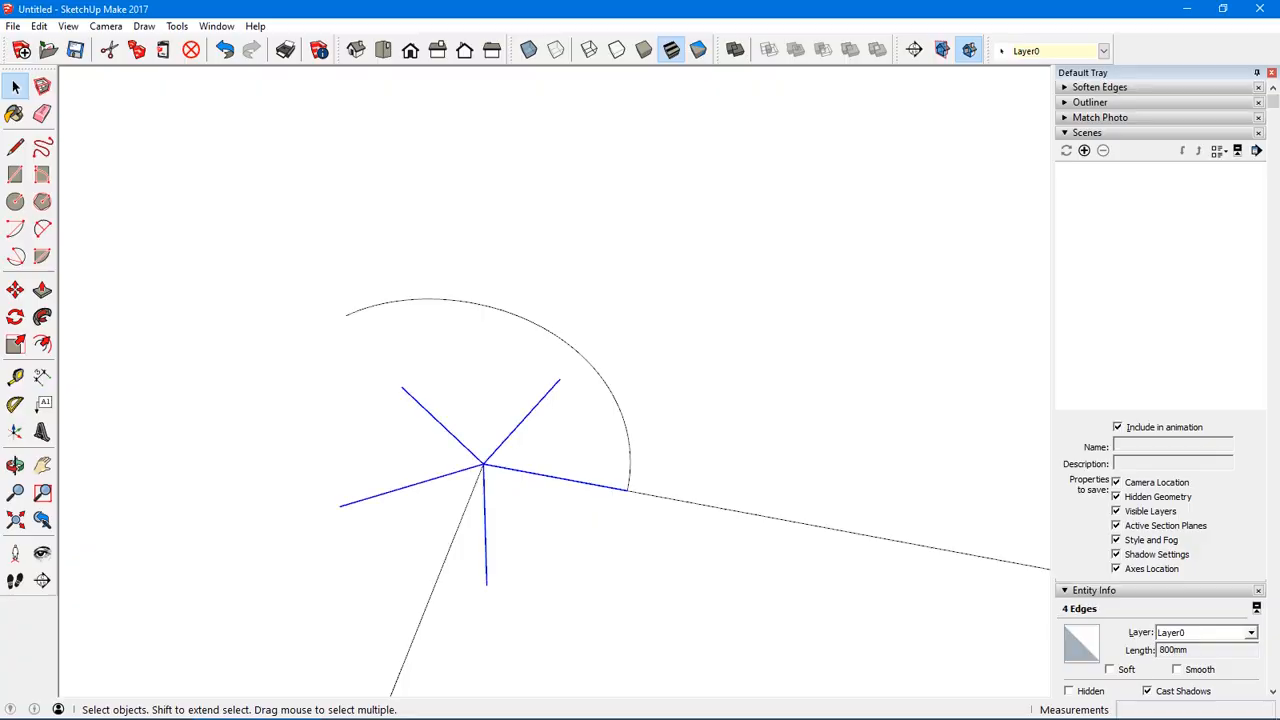
{"action": "right_click", "coordinate": [485, 527]}
{"action": "left_click", "coordinate": [532, 443]}
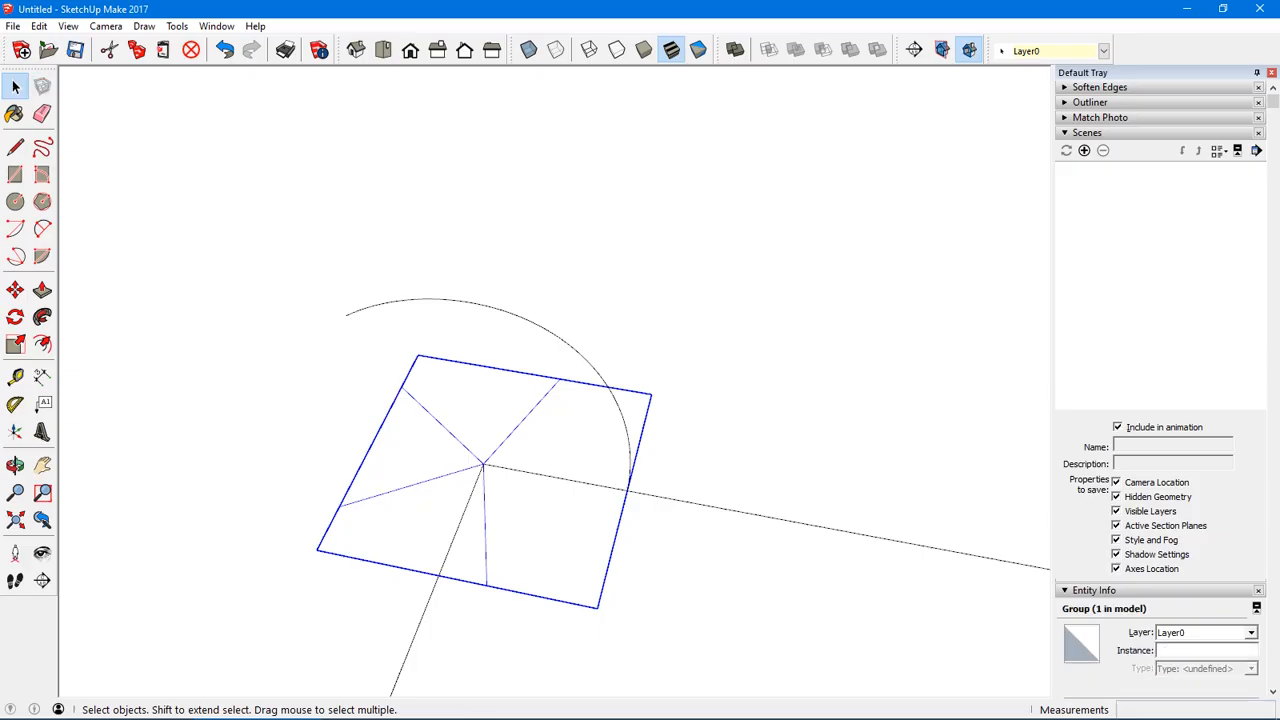
{"action": "right_click", "coordinate": [465, 469]}
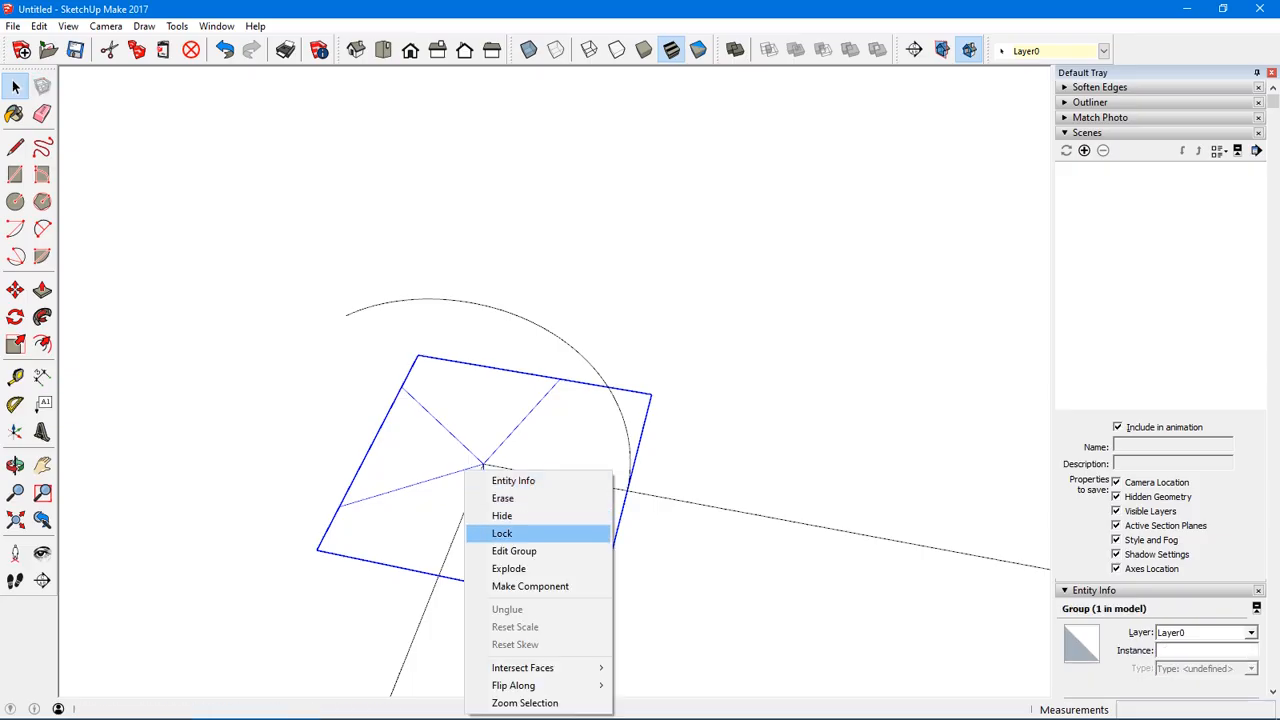
{"action": "left_click", "coordinate": [501, 533]}
- Unlock the old right-angle guide group and delete it
{"action": "right_click", "coordinate": [686, 260]}
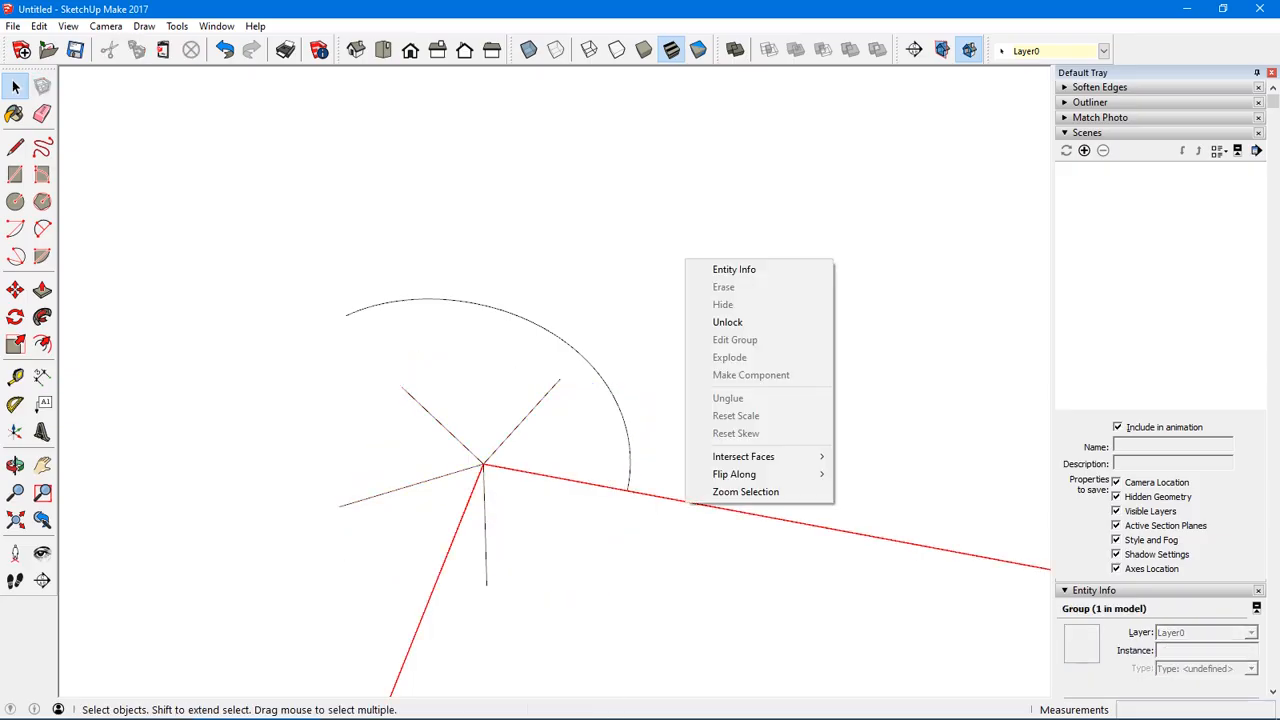
{"action": "left_click", "coordinate": [727, 322]}
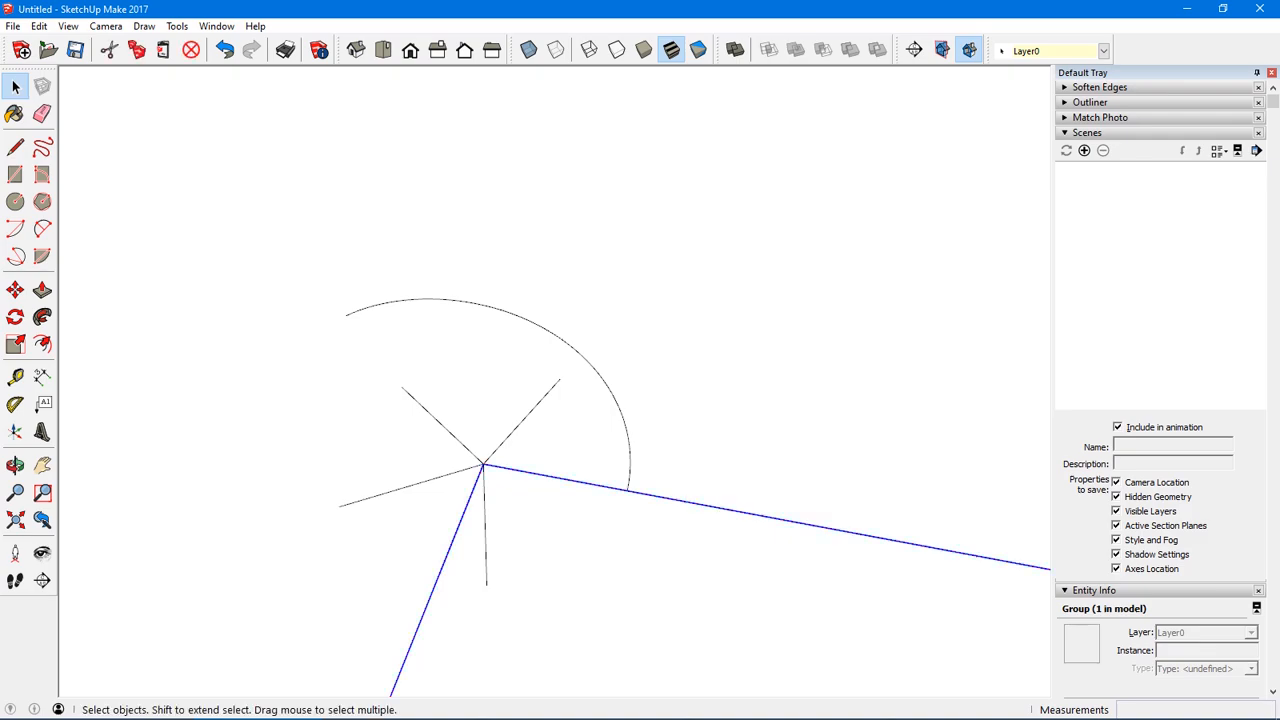
{"action": "left_click", "coordinate": [812, 515]}
{"action": "middle_click_drag", "start_coordinate": [808, 520], "coordinate": [732, 516]}
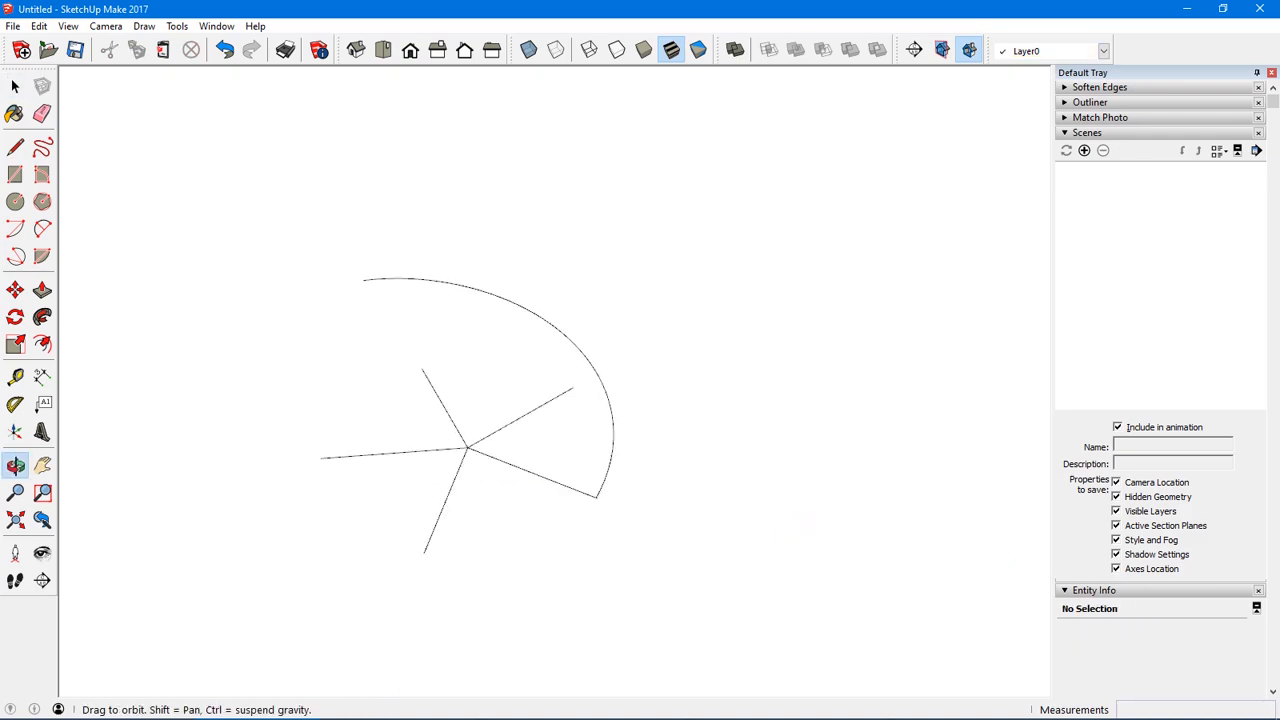
- Save the model as Prop3
{"action": "key", "text": "ctrl+s"}
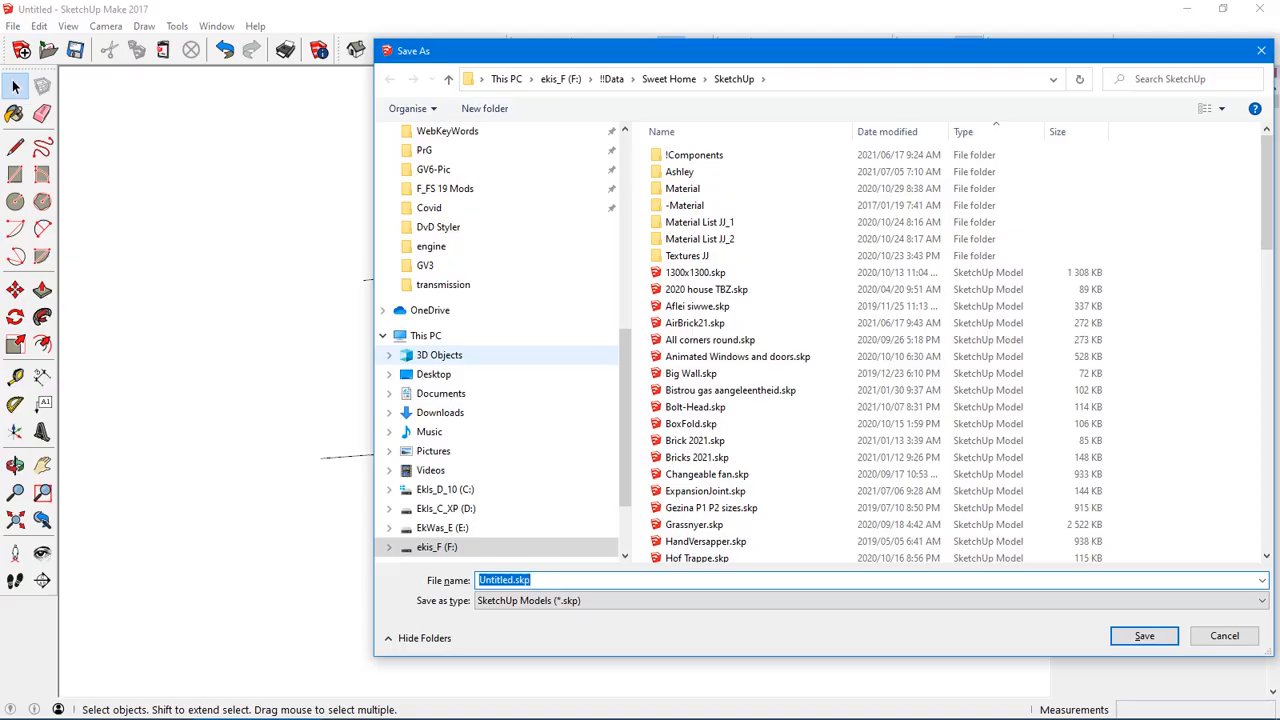
{"action": "type", "text": "Prop"}
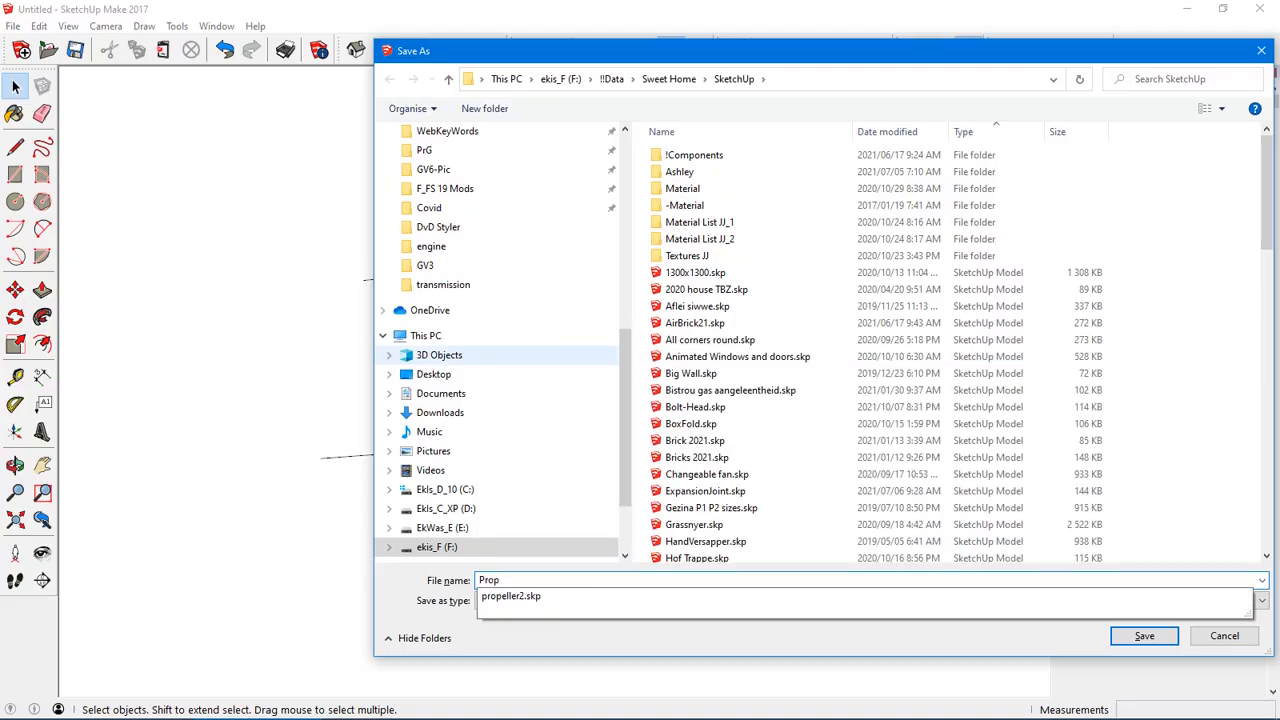
{"action": "type", "text": "3"}
{"action": "key", "text": "Return"}
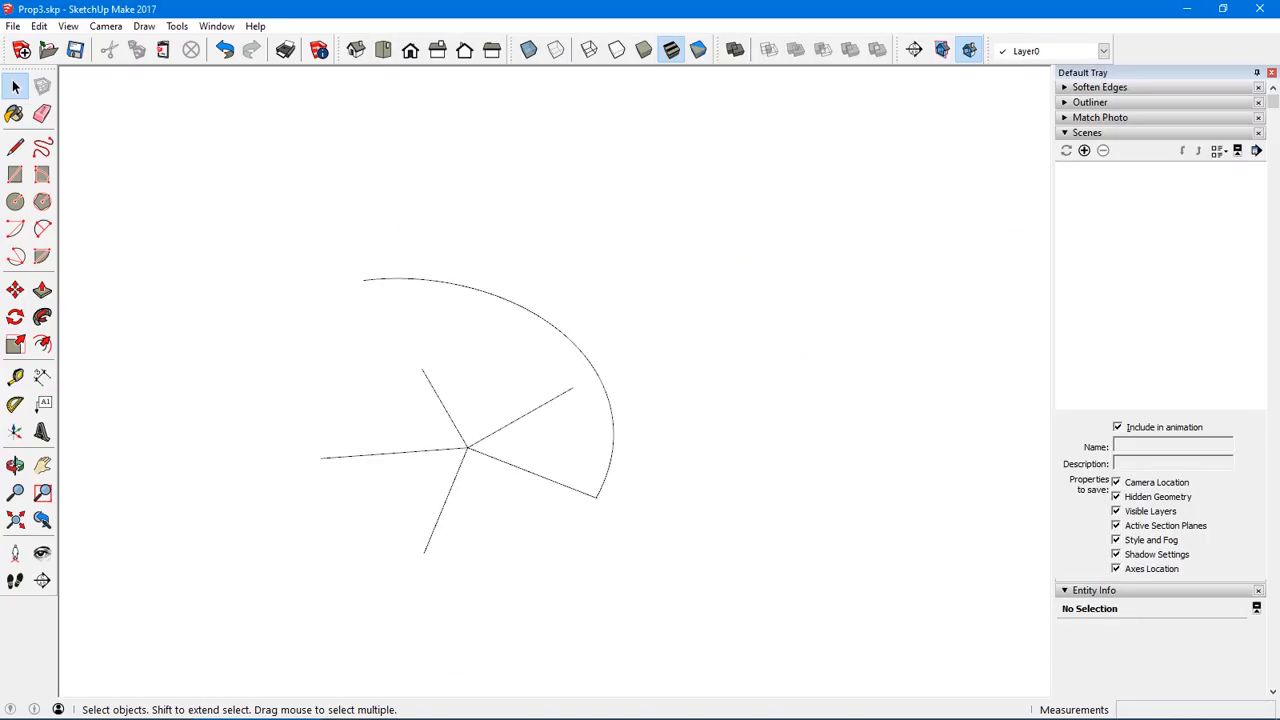
{"action": "middle_click_drag", "start_coordinate": [640, 400], "coordinate": [630, 225]}
{"action": "middle_click_drag", "start_coordinate": [630, 300], "coordinate": [650, 435]}
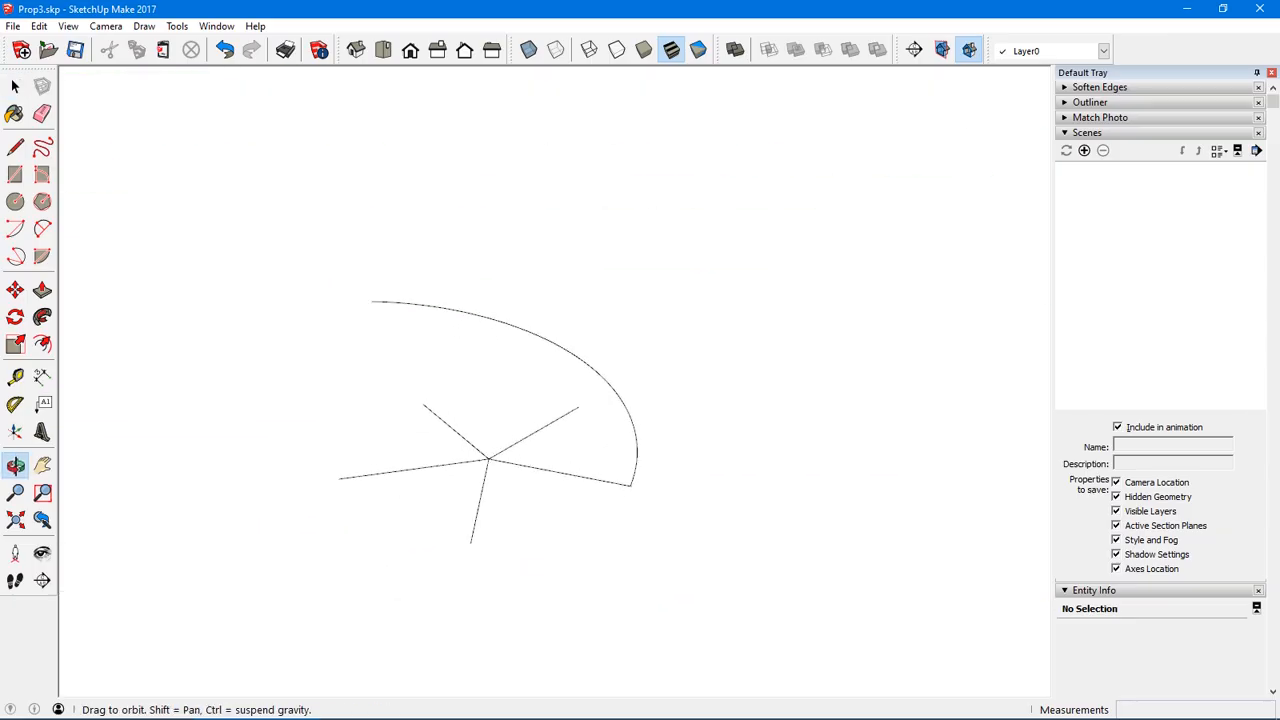
{"action": "middle_click_drag", "start_coordinate": [600, 400], "coordinate": [562, 440]}
{"action": "mouse_move", "coordinate": [263, 194]}
{"action": "left_mouse_down"}
{"action": "mouse_move", "coordinate": [600, 543]}
{"action": "mouse_move", "coordinate": [704, 590]}
{"action": "left_mouse_up"}
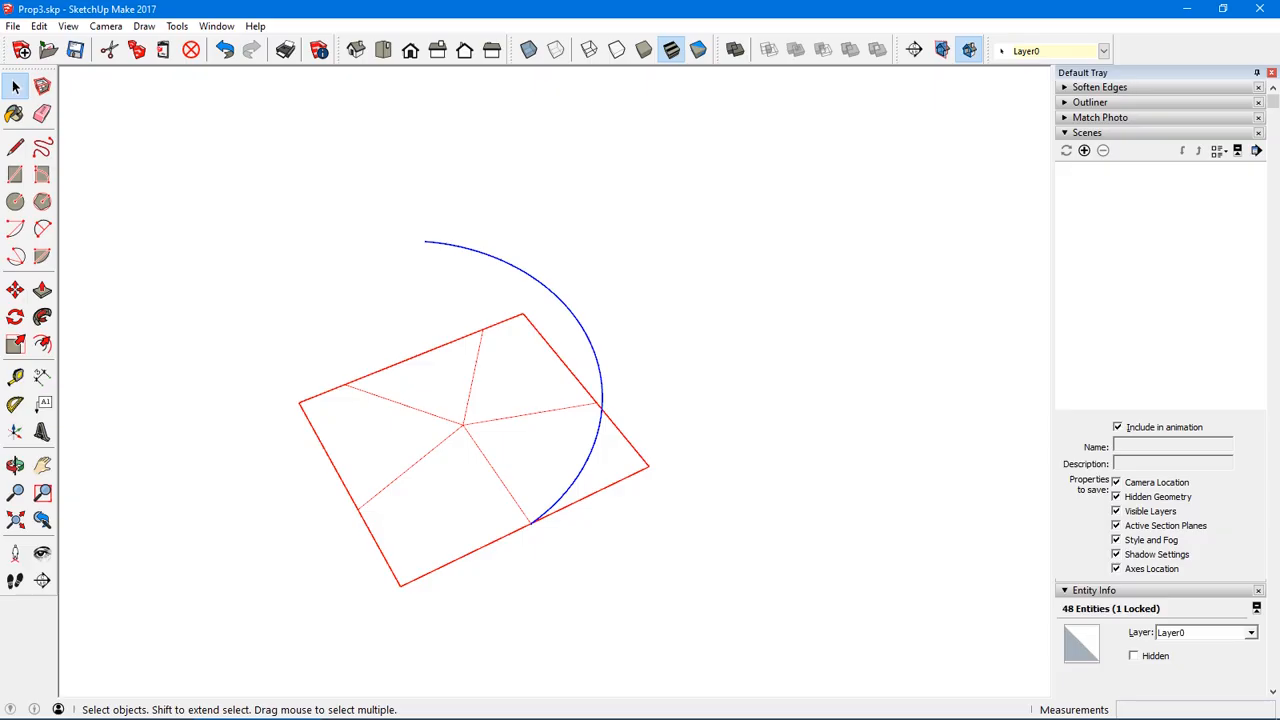
{"action": "key", "text": "Delete"}
{"action": "key", "text": "ctrl+t"}
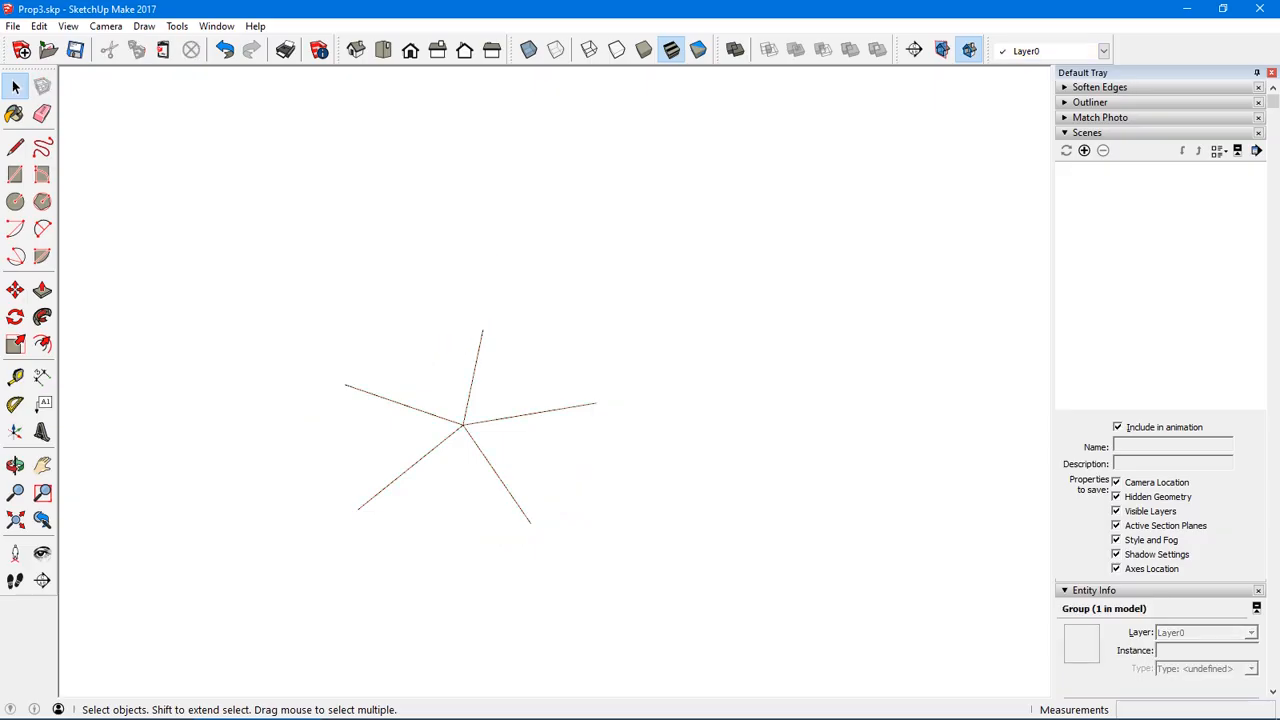
{"action": "middle_click_drag", "start_coordinate": [562, 440], "coordinate": [515, 438]}
{"action": "scroll", "coordinate": [457, 395], "scroll_direction": "up", "scroll_amount": 2}
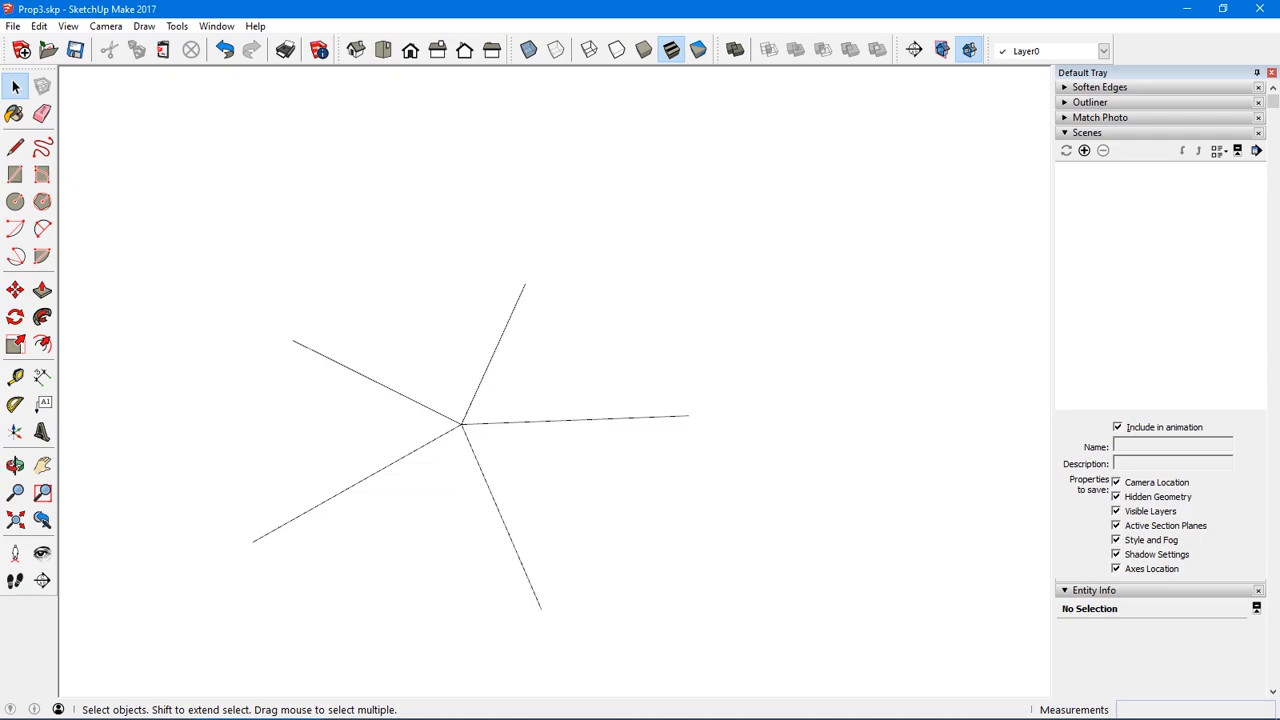
{"action": "key", "text": "ctrl+z"}
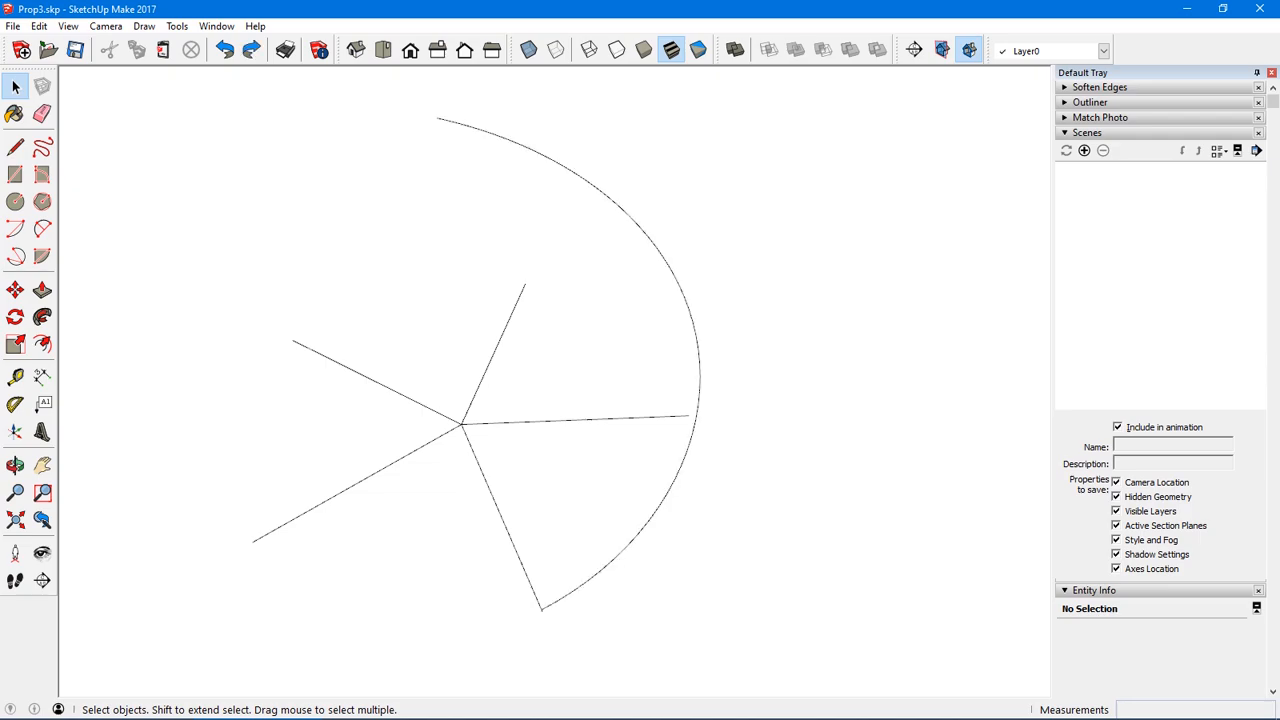
- Draw a 100-segment circle of 40 mm radius centred on the spokes' meeting point and delete its face
{"action": "mouse_move", "coordinate": [392, 444]}
{"action": "middle_mouse_down"}
{"action": "mouse_move", "coordinate": [438, 463]}
{"action": "mouse_move", "coordinate": [398, 425]}
{"action": "middle_mouse_up"}
{"action": "scroll", "coordinate": [438, 463], "scroll_direction": "up", "scroll_amount": 2}
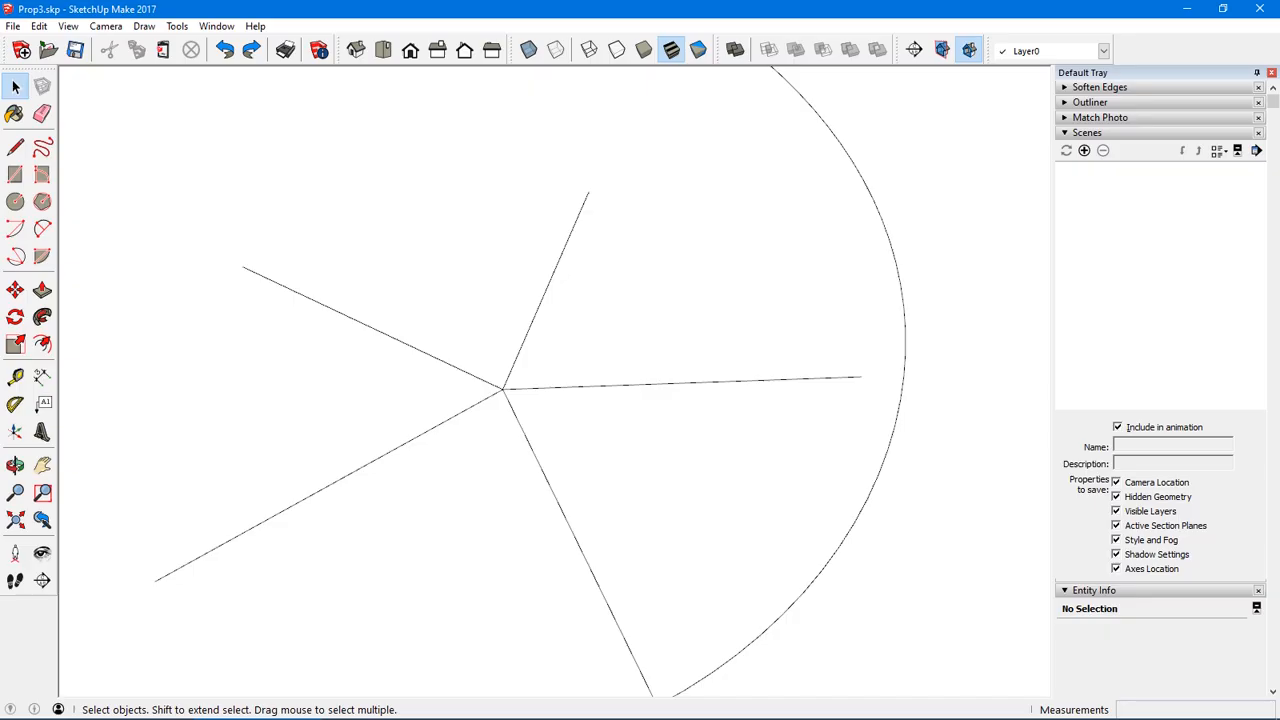
{"action": "middle_click_drag", "start_coordinate": [521, 394], "coordinate": [505, 418], "text": "shift"}
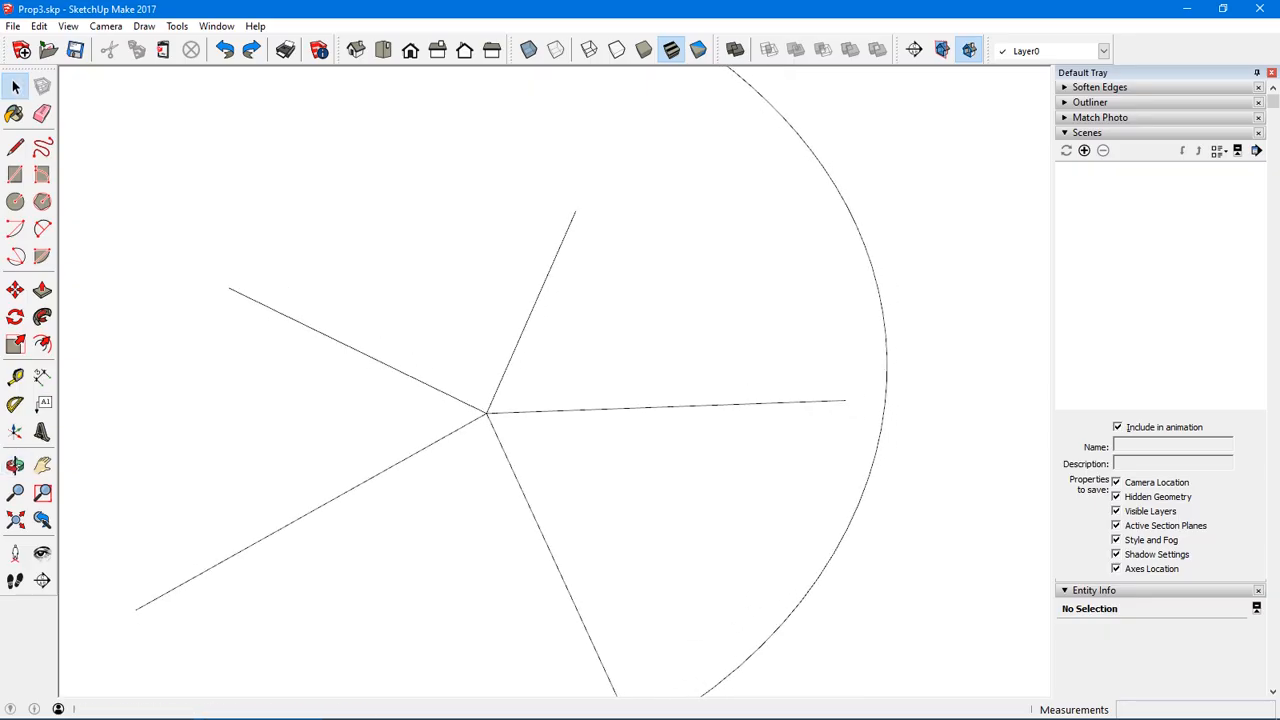
{"action": "key", "text": "c"}
{"action": "left_click", "coordinate": [486, 412]}
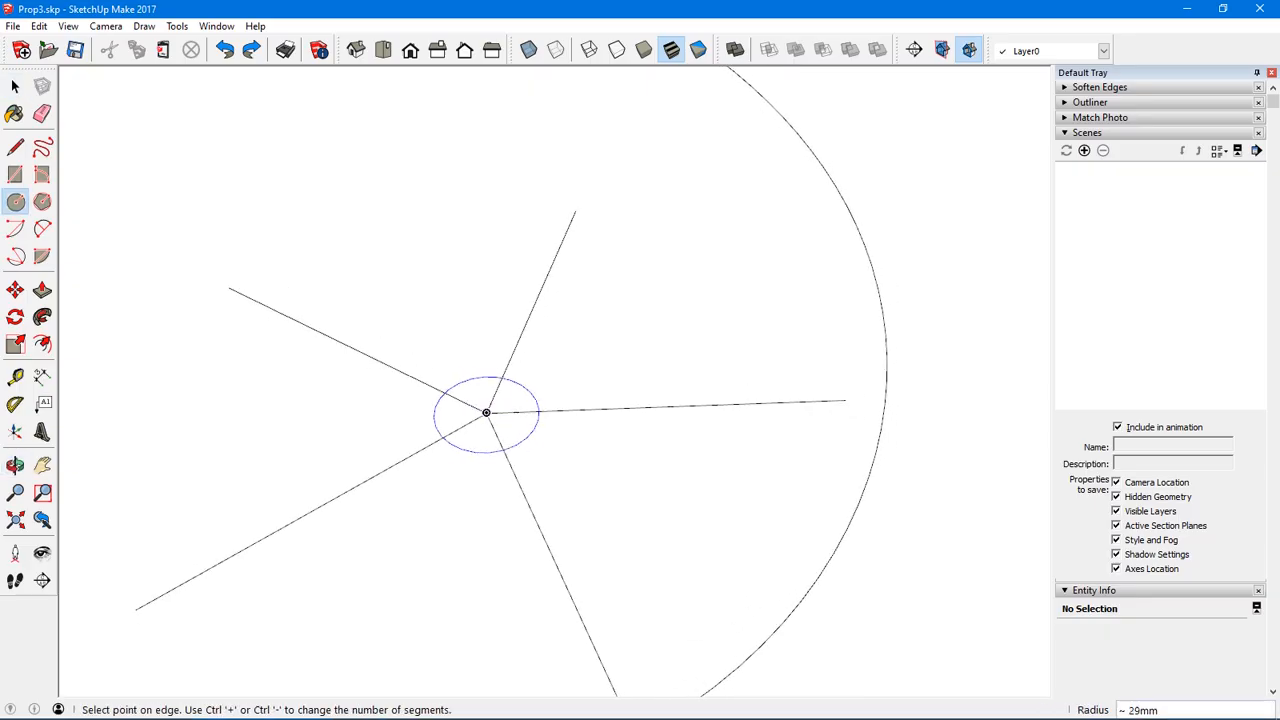
{"action": "type", "text": "40"}
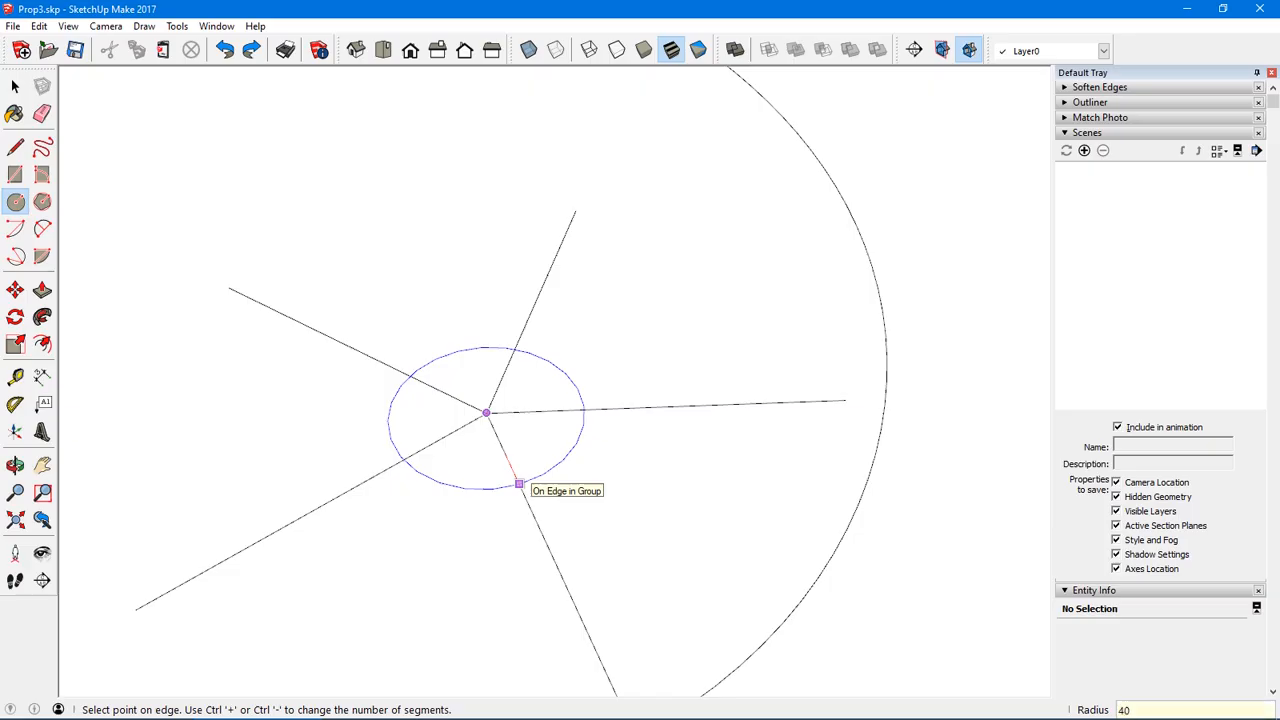
{"action": "key", "text": "Return"}
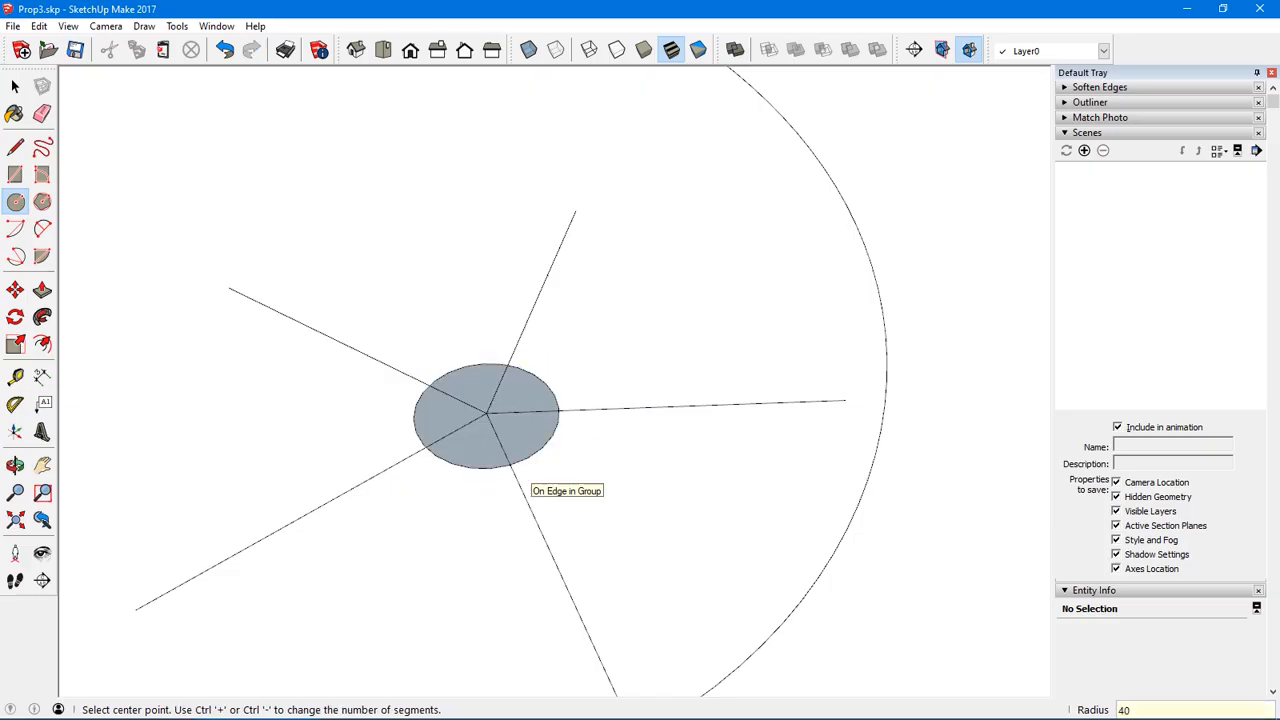
{"action": "type", "text": "100"}
{"action": "key", "text": "BackSpace"}
{"action": "key", "text": "space"}
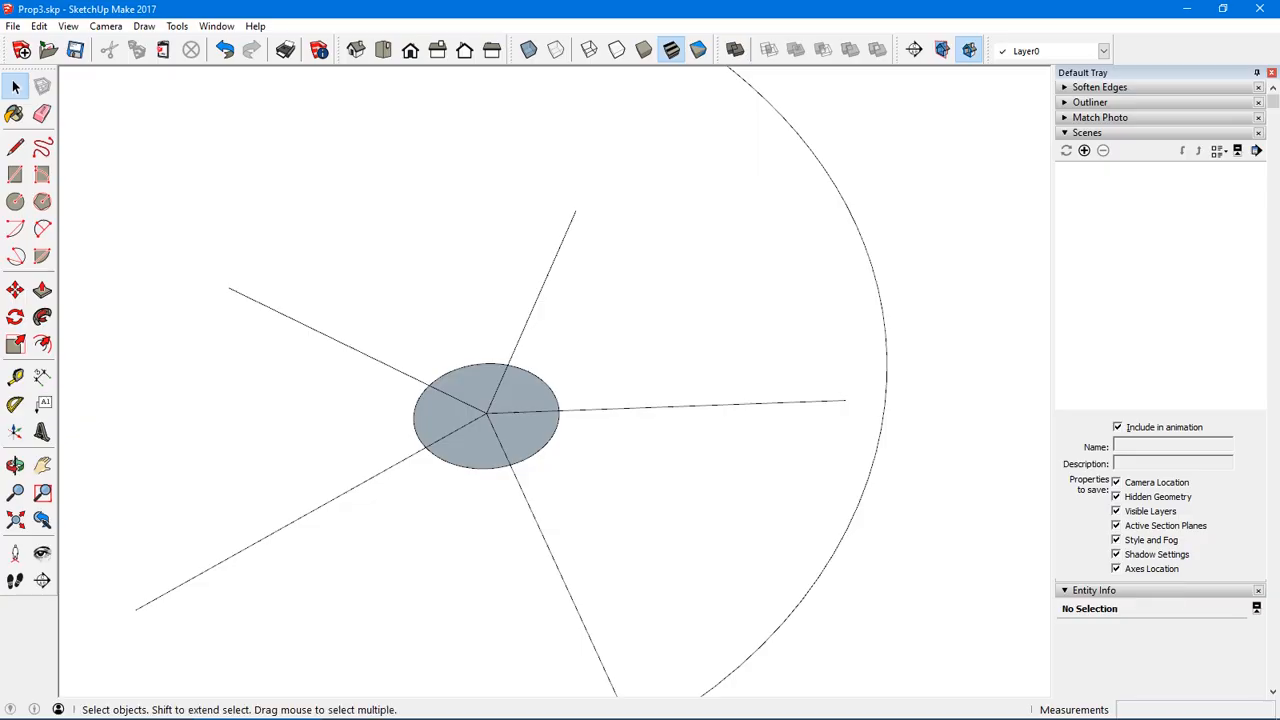
{"action": "left_click", "coordinate": [470, 430]}
{"action": "key", "text": "Delete"}
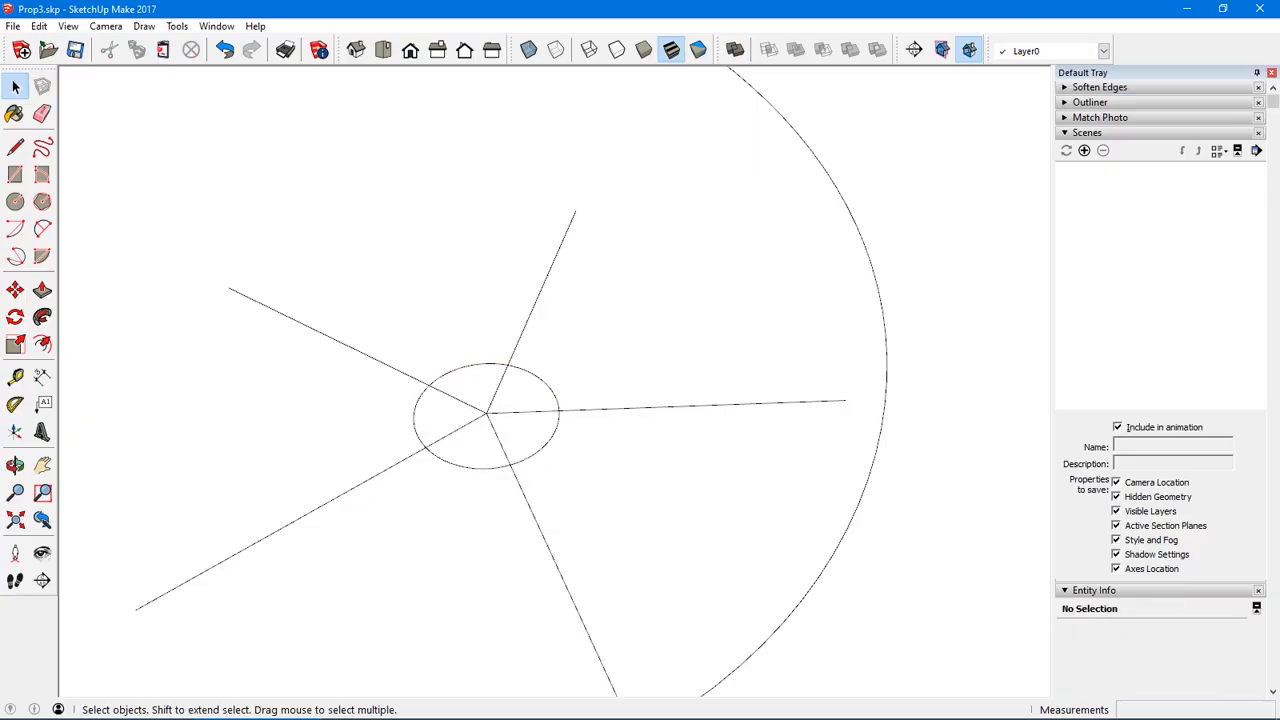
- Explode the circle's outline and delete every segment except the one starting on the spoke that meets the helix curve
{"action": "right_click", "coordinate": [485, 468]}
{"action": "left_click", "coordinate": [532, 590]}
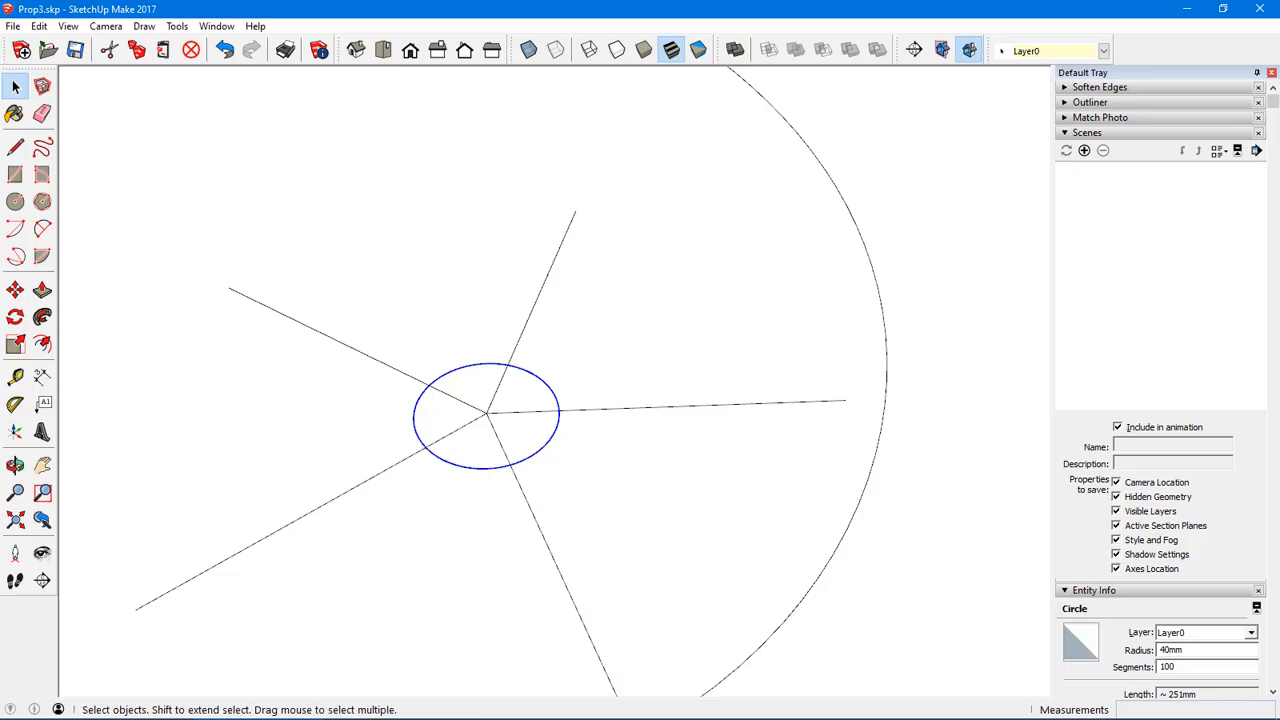
{"action": "scroll", "coordinate": [519, 463], "scroll_direction": "up", "scroll_amount": 6}
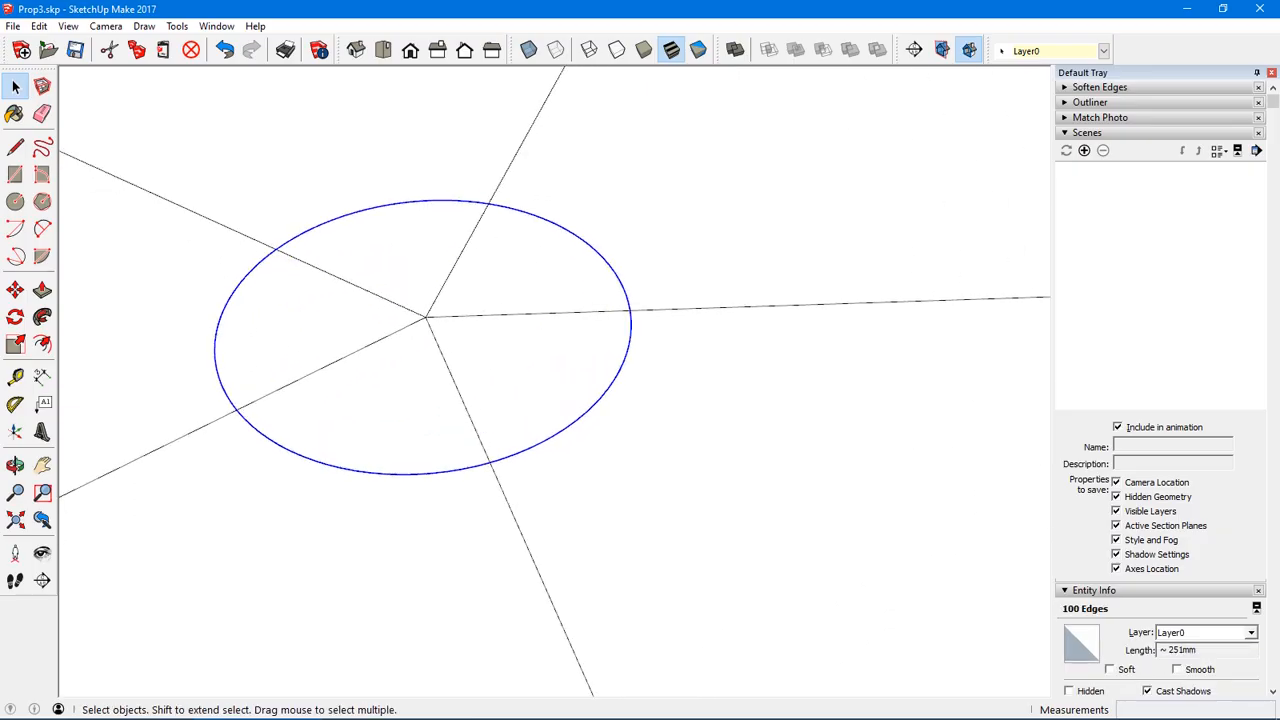
{"action": "key", "text": "Delete"}
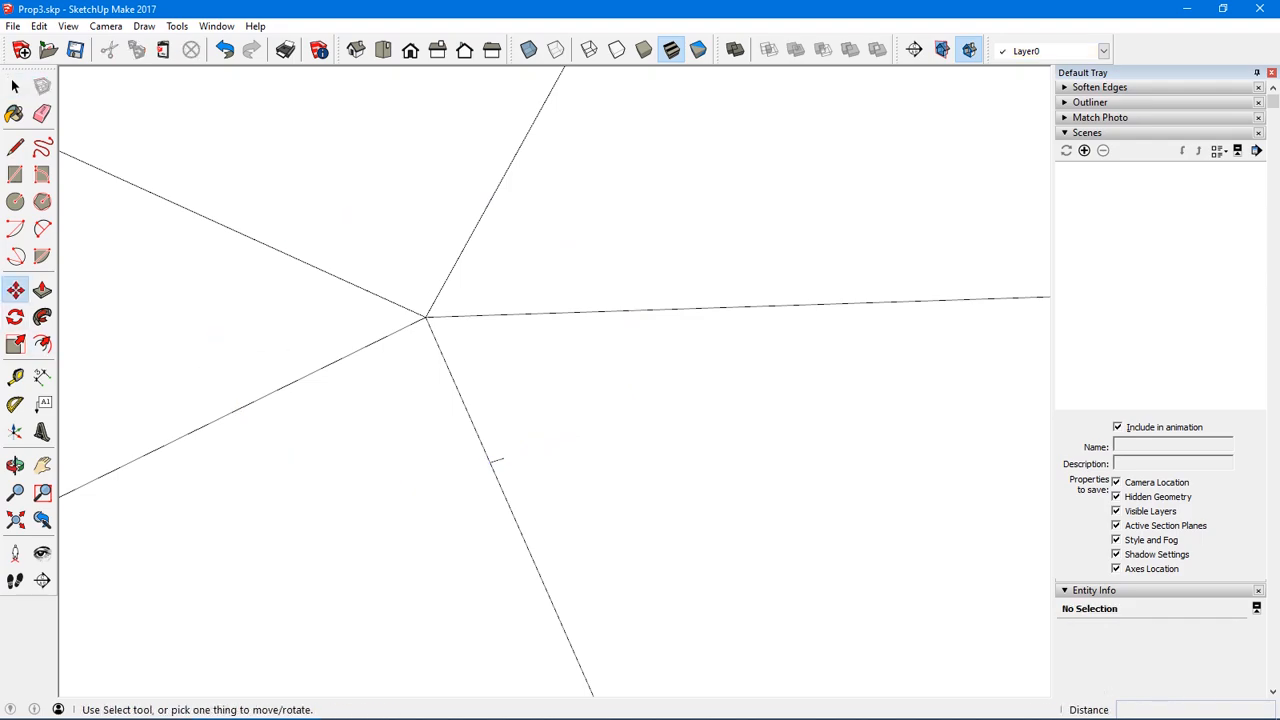
- Raise the free endpoint of the remaining segment 10 mm along the blue axis
{"action": "middle_click_drag", "start_coordinate": [491, 457], "coordinate": [487, 453]}
{"action": "scroll", "coordinate": [490, 455], "scroll_direction": "up", "scroll_amount": 4}
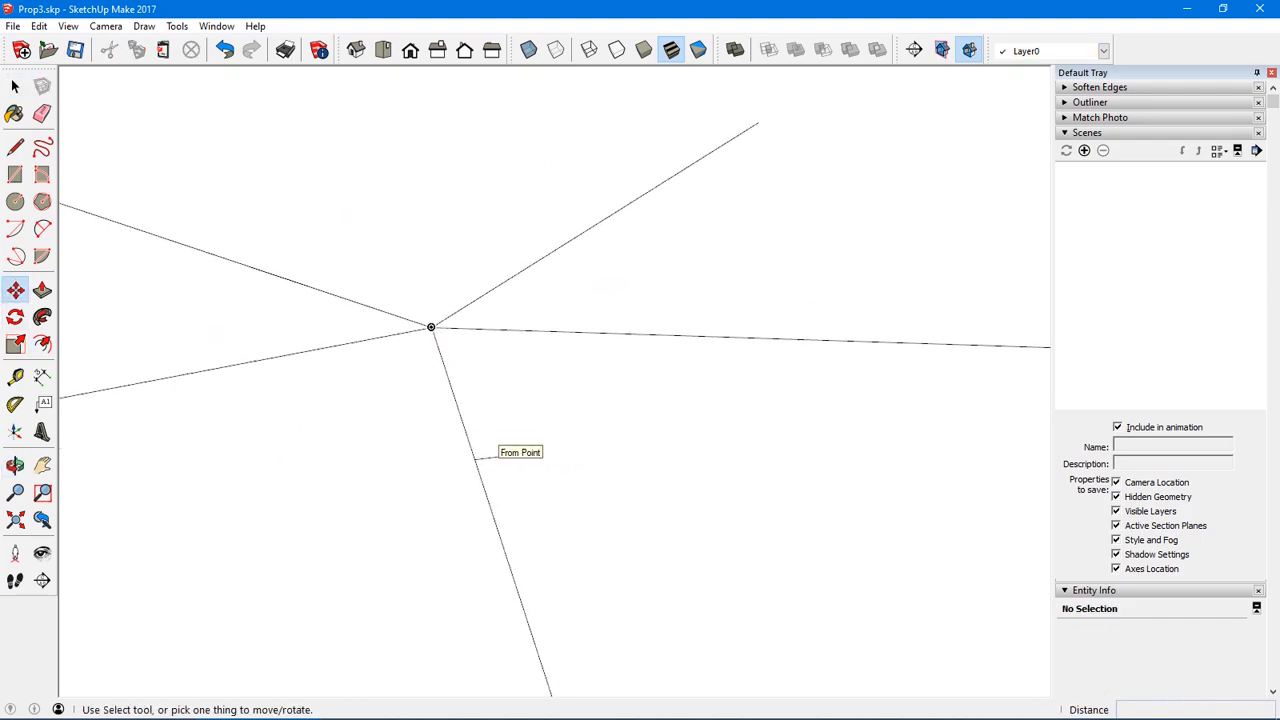
{"action": "left_click", "coordinate": [502, 462]}
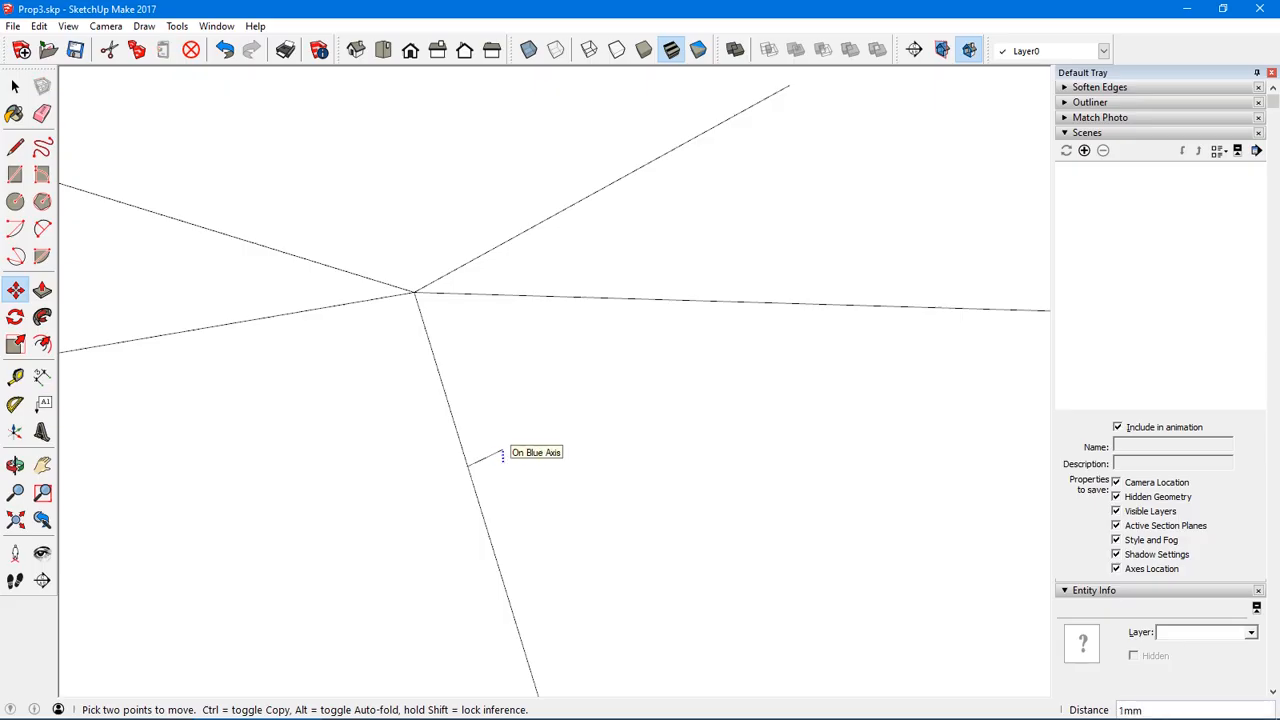
{"action": "type", "text": "10"}
{"action": "key", "text": "Return"}
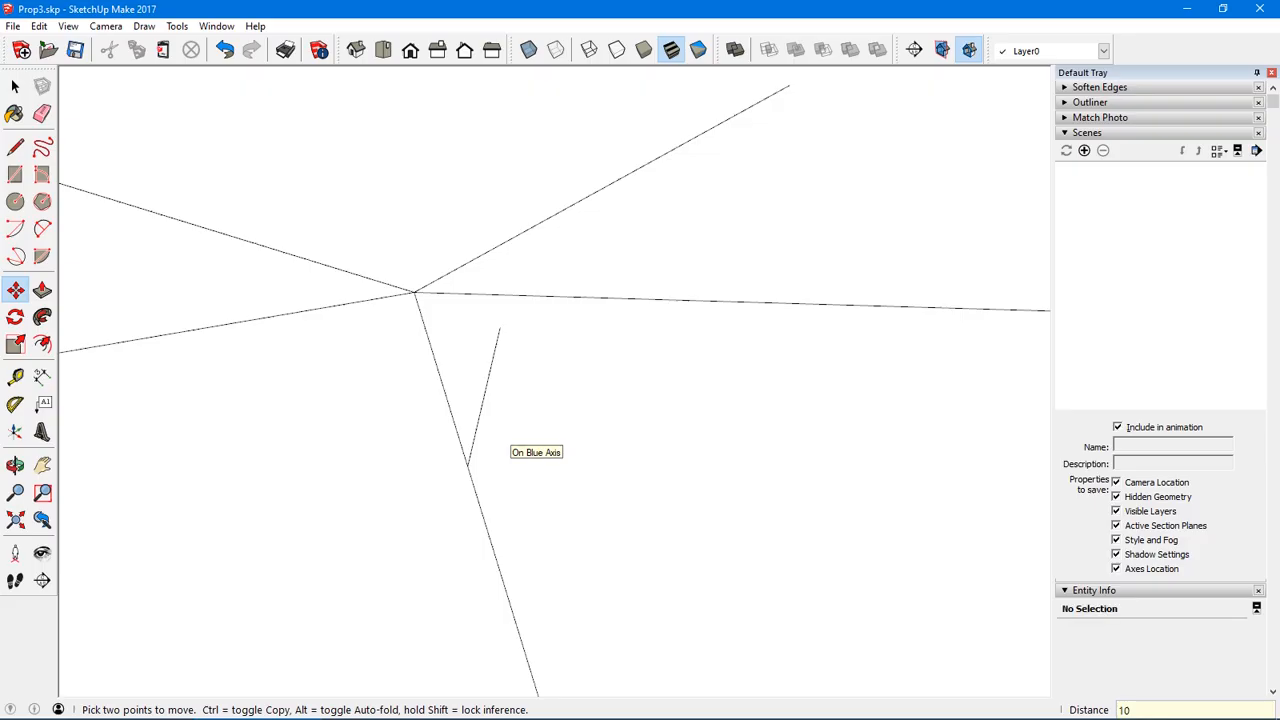
- Rotate a copy of the slanted edge 3.6° about the spokes' centre and multiply it to 100 copies
{"action": "key", "text": "space"}
{"action": "left_click", "coordinate": [484, 397]}
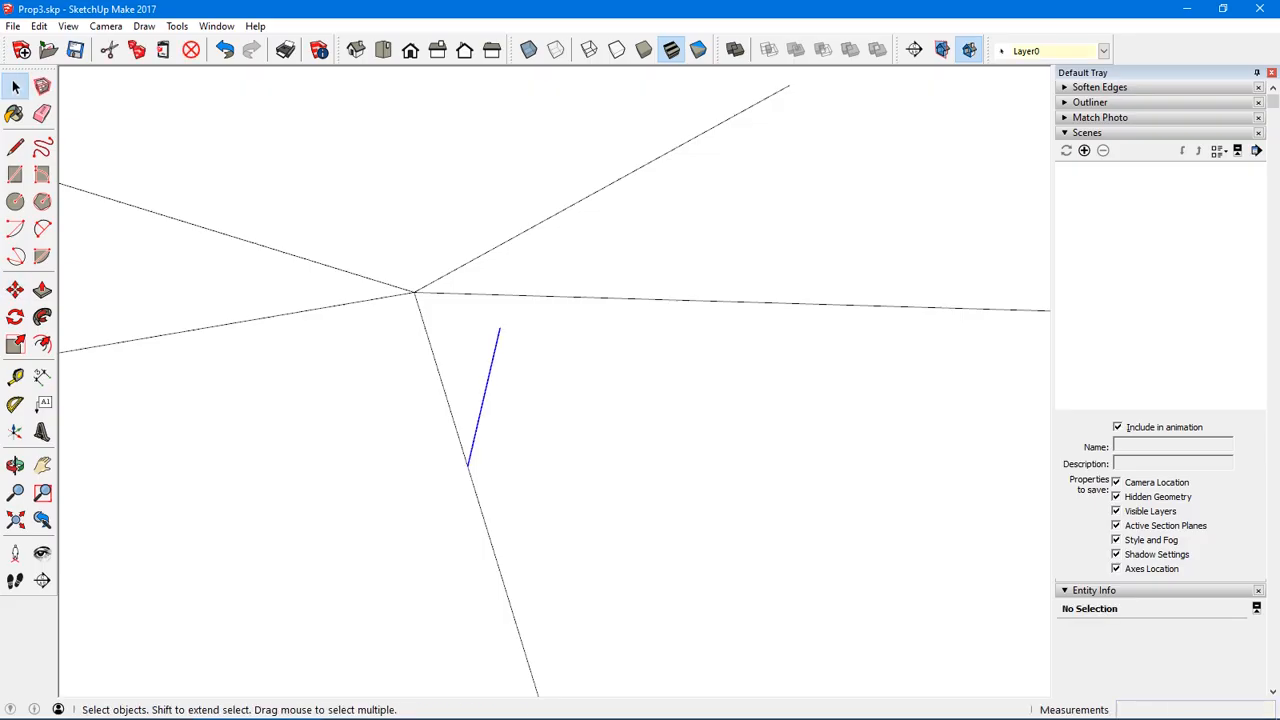
{"action": "left_click", "coordinate": [15, 317]}
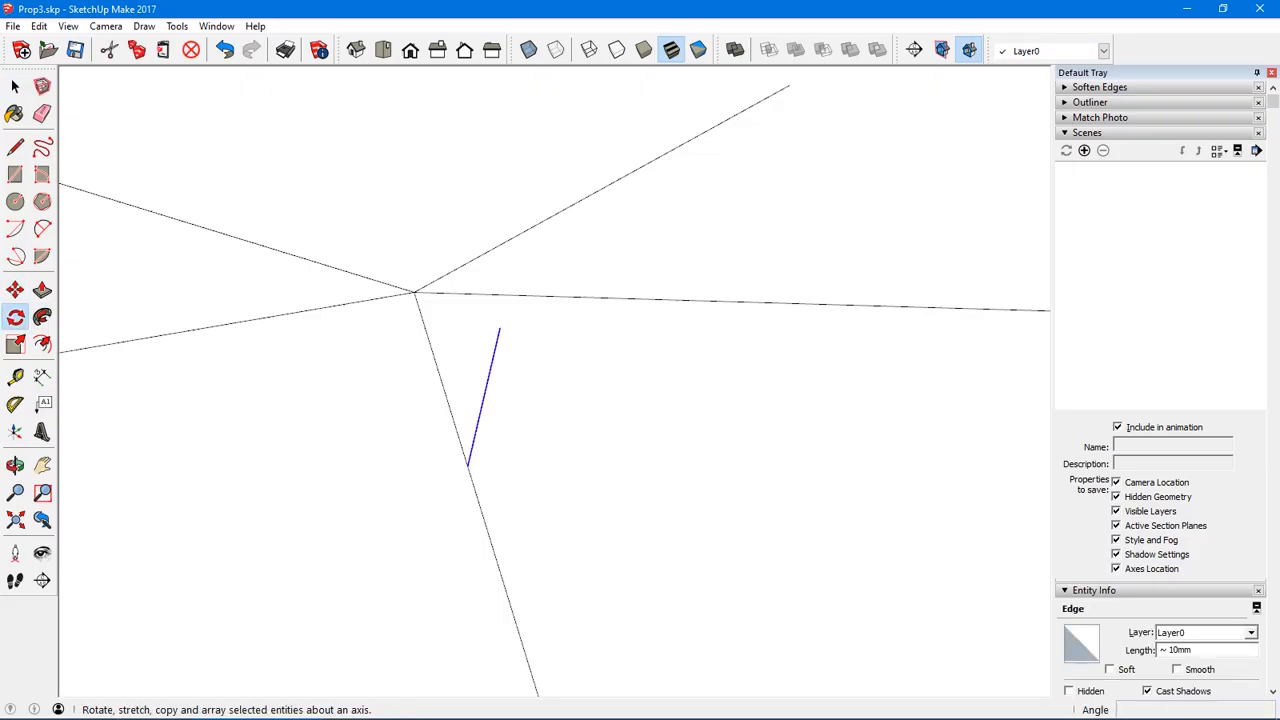
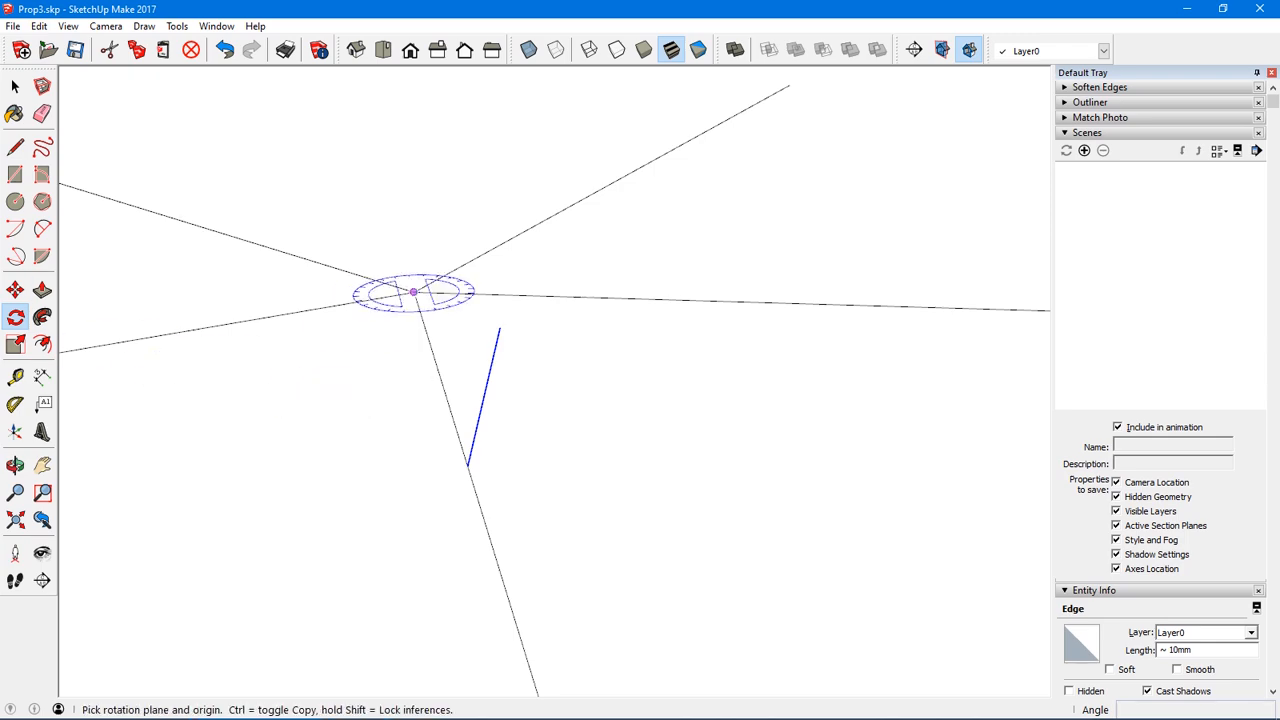
{"action": "left_click", "coordinate": [413, 292]}
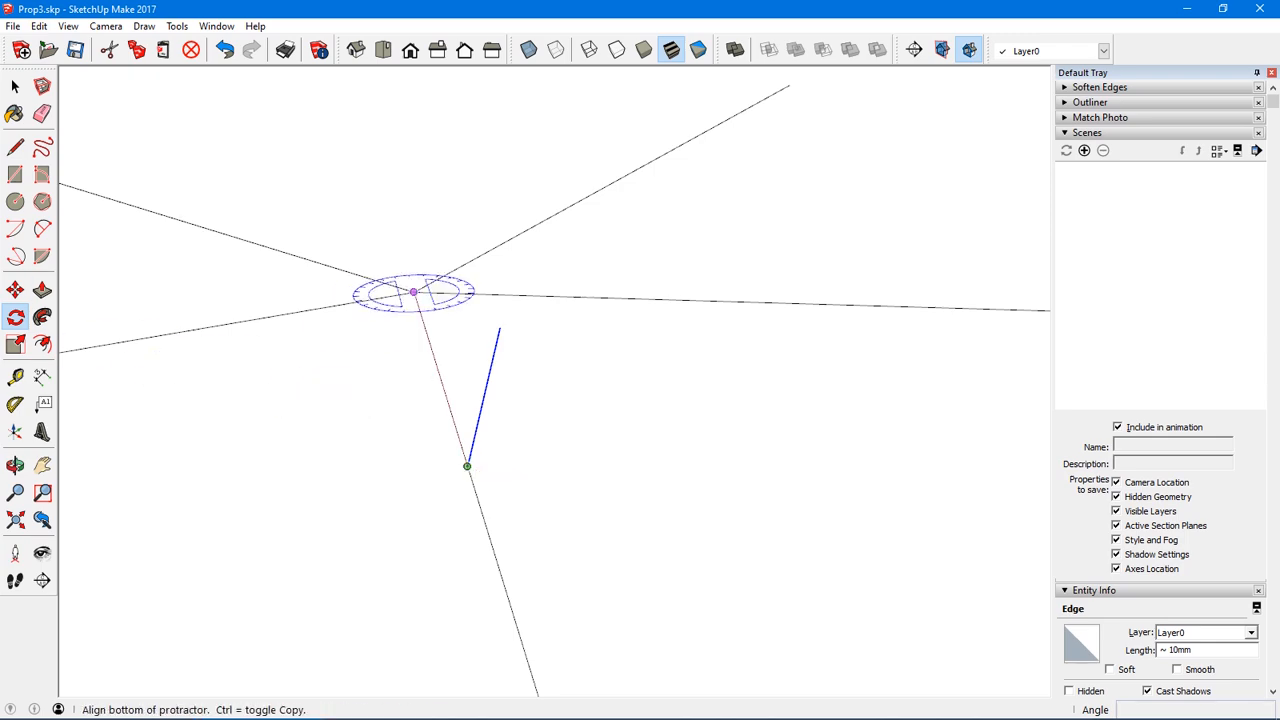
{"action": "left_click", "coordinate": [467, 466]}
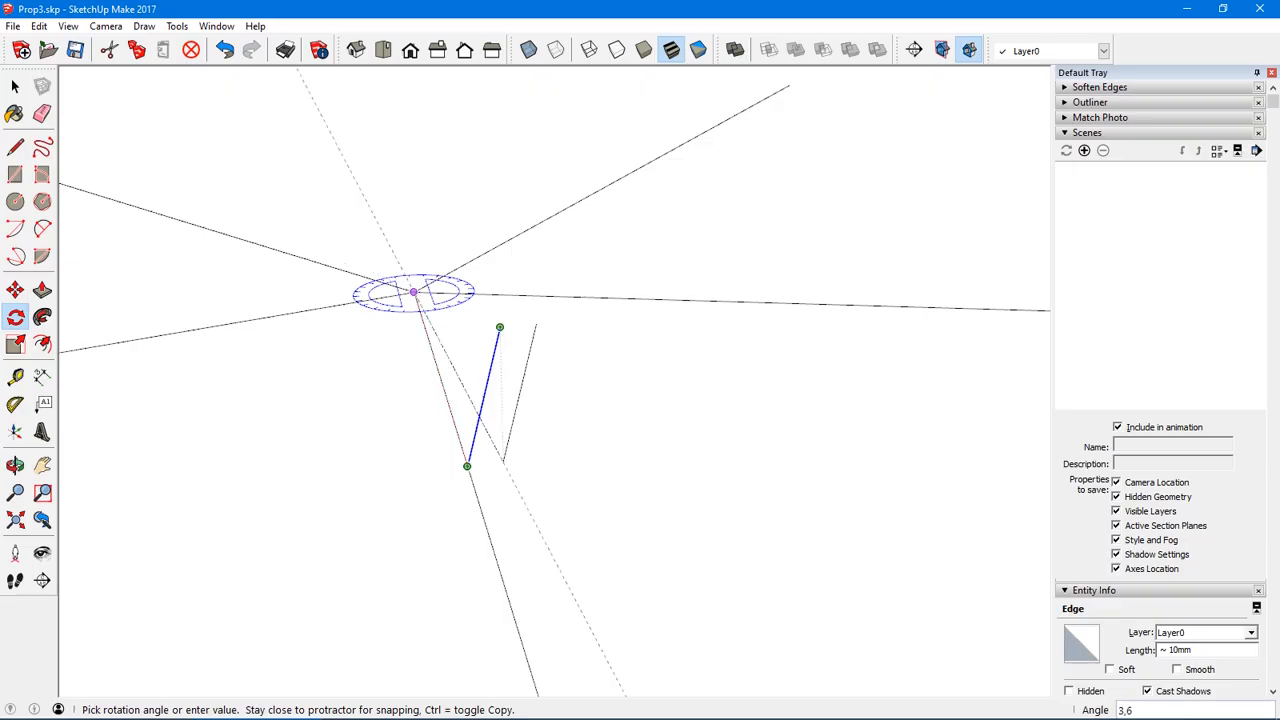
{"action": "left_click", "coordinate": [498, 327]}
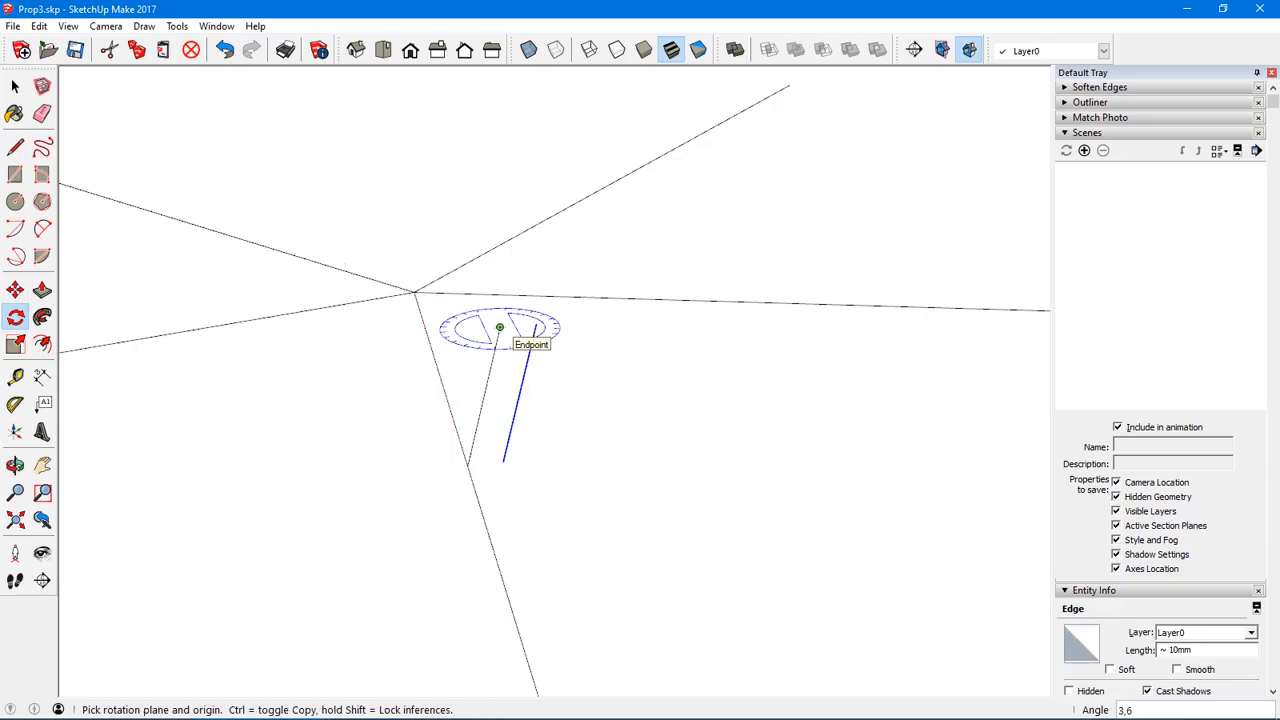
{"action": "type", "text": "*100"}
{"action": "key", "text": "Return"}
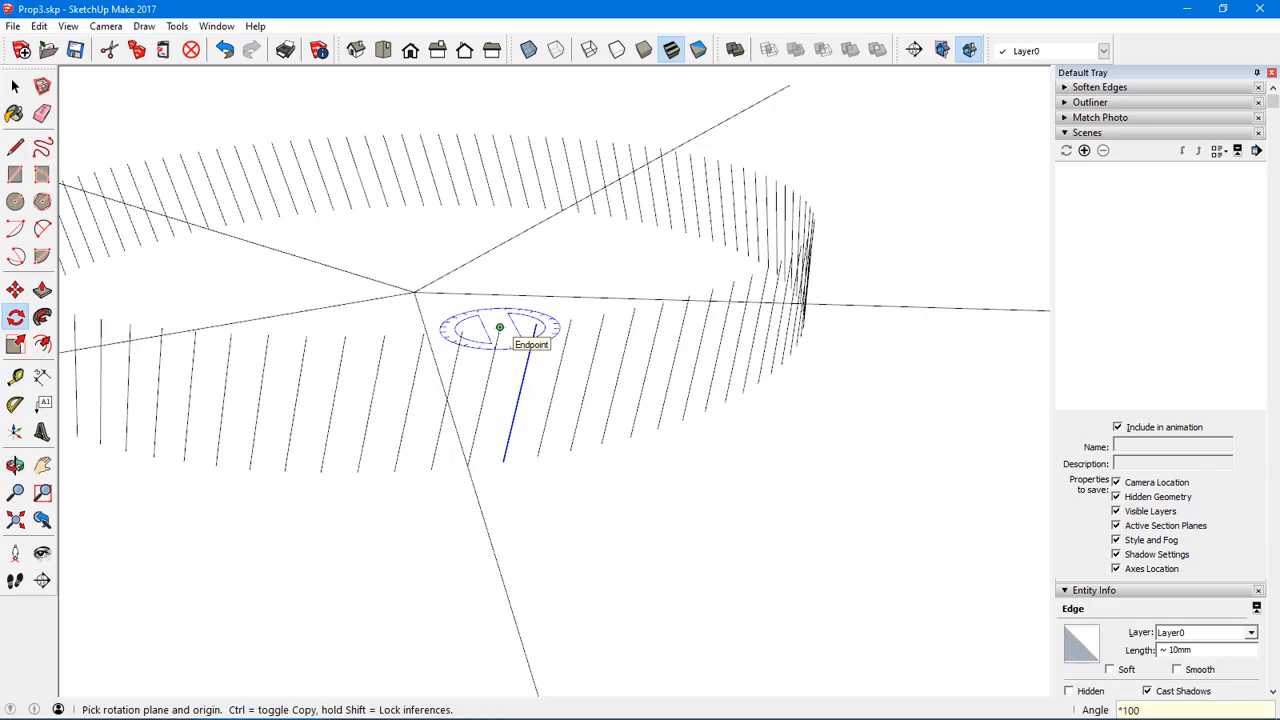
- Copy the whole ring of slanted edges 10 mm up the blue axis and multiply it to 30 copies
{"action": "scroll", "coordinate": [498, 327], "scroll_direction": "down", "scroll_amount": 3}
{"action": "key", "text": "space"}
{"action": "left_click_drag", "start_coordinate": [154, 182], "coordinate": [646, 419]}
{"action": "key", "text": "m"}
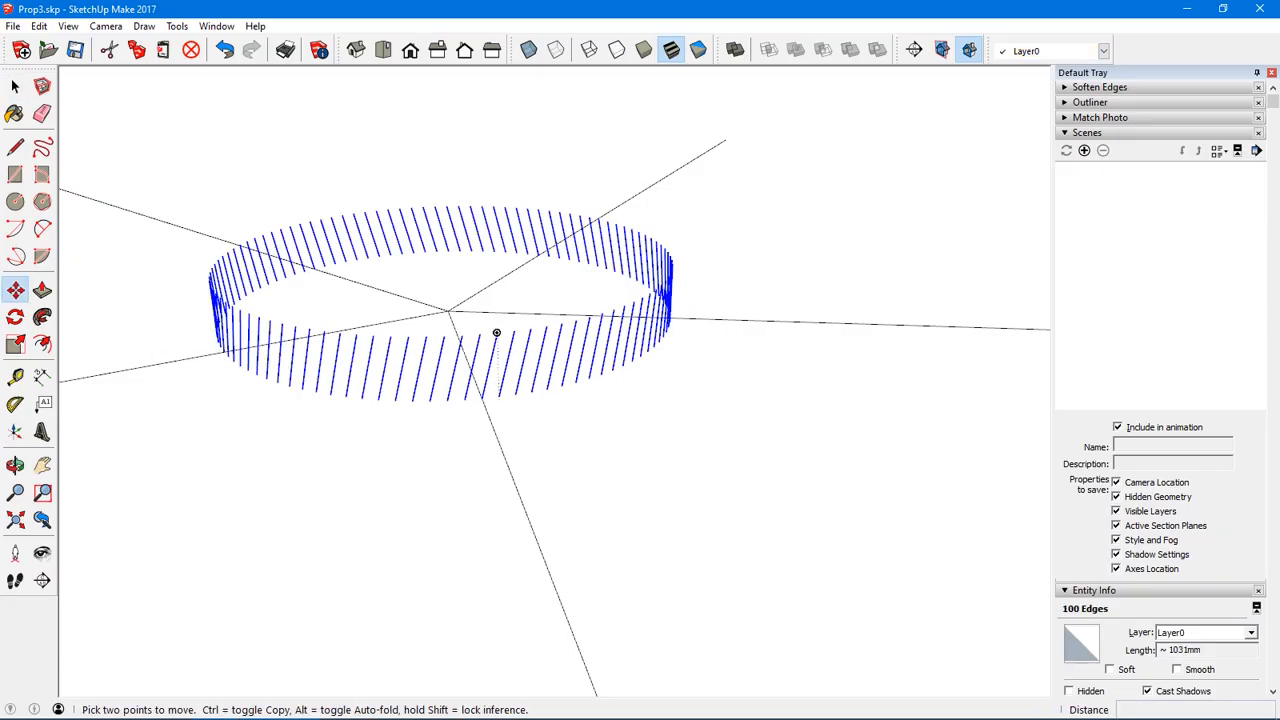
{"action": "left_click", "coordinate": [481, 398]}
{"action": "key", "text": "ctrl"}
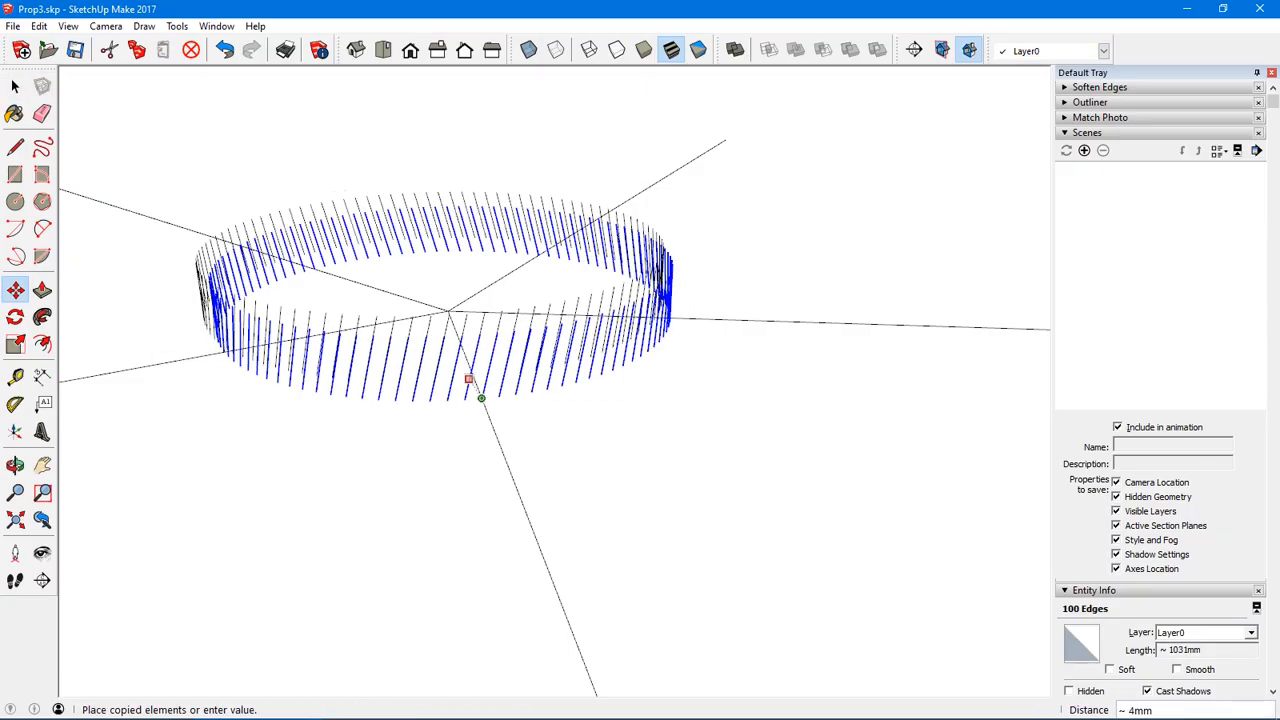
{"action": "left_click", "coordinate": [480, 333]}
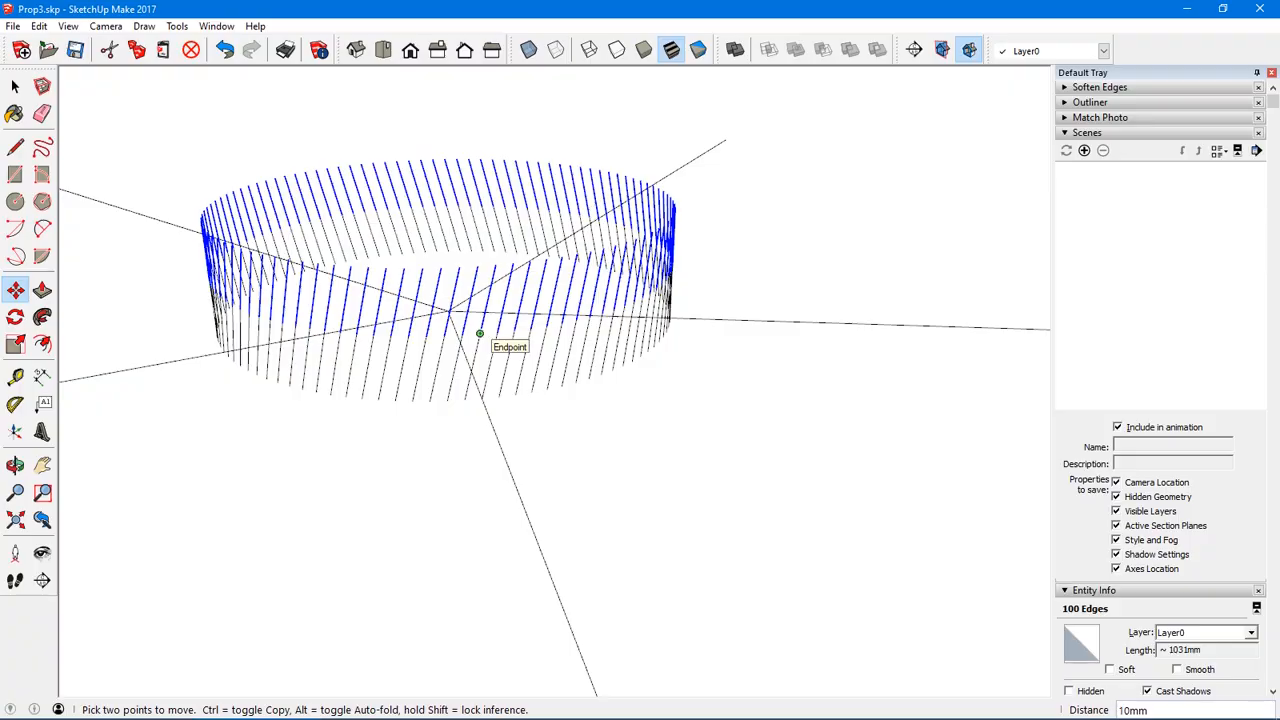
{"action": "type", "text": "*"}
{"action": "type", "text": "50"}
{"action": "key", "text": "Return"}
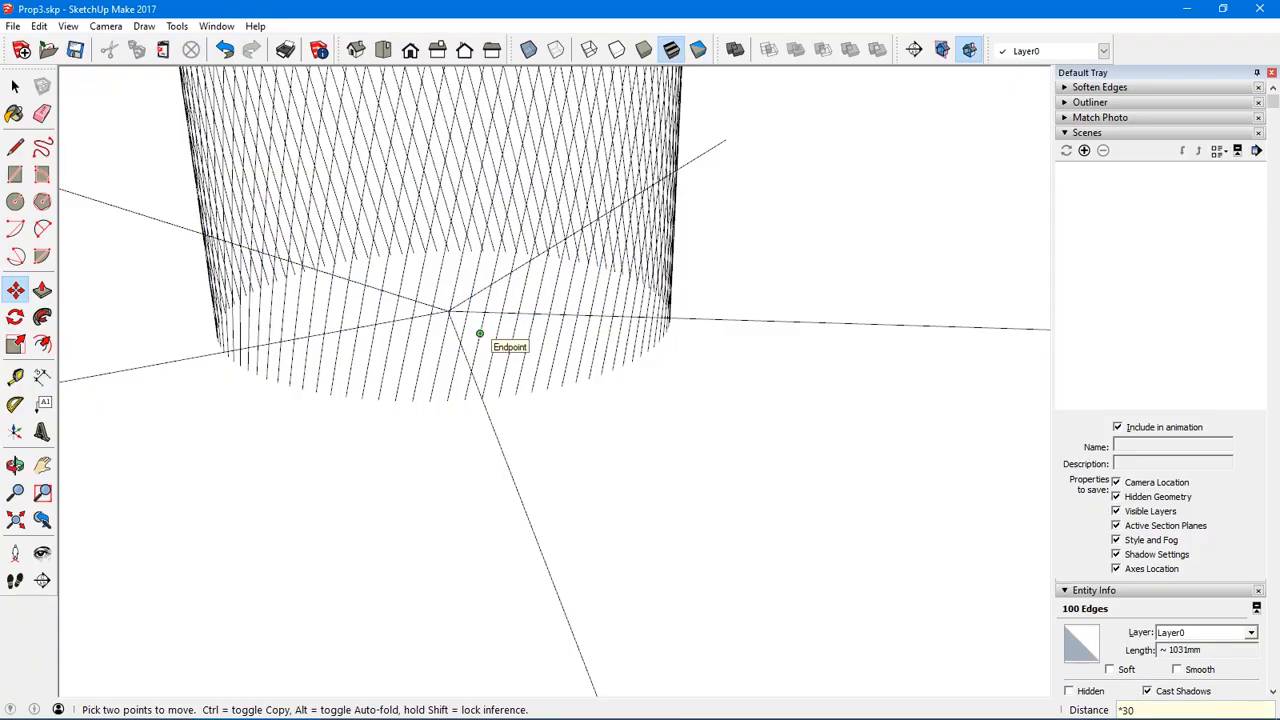
{"action": "key", "text": "space"}
{"action": "scroll", "coordinate": [494, 349], "scroll_direction": "down", "scroll_amount": 2}
{"action": "scroll", "coordinate": [486, 341], "scroll_direction": "down", "scroll_amount": 4}
{"action": "middle_click_drag", "start_coordinate": [486, 341], "coordinate": [420, 635], "text": "shift"}
{"action": "middle_click_drag", "start_coordinate": [420, 540], "coordinate": [430, 650]}
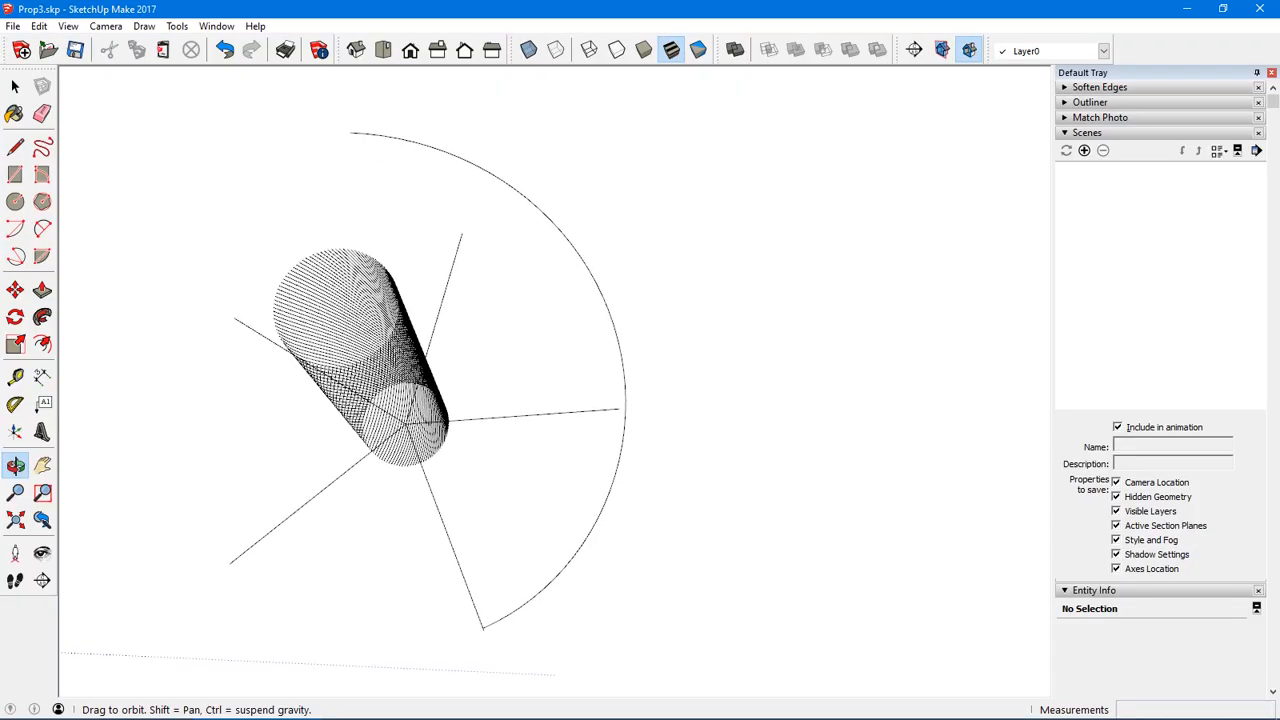
{"action": "left_click_drag", "start_coordinate": [230, 211], "coordinate": [480, 506]}
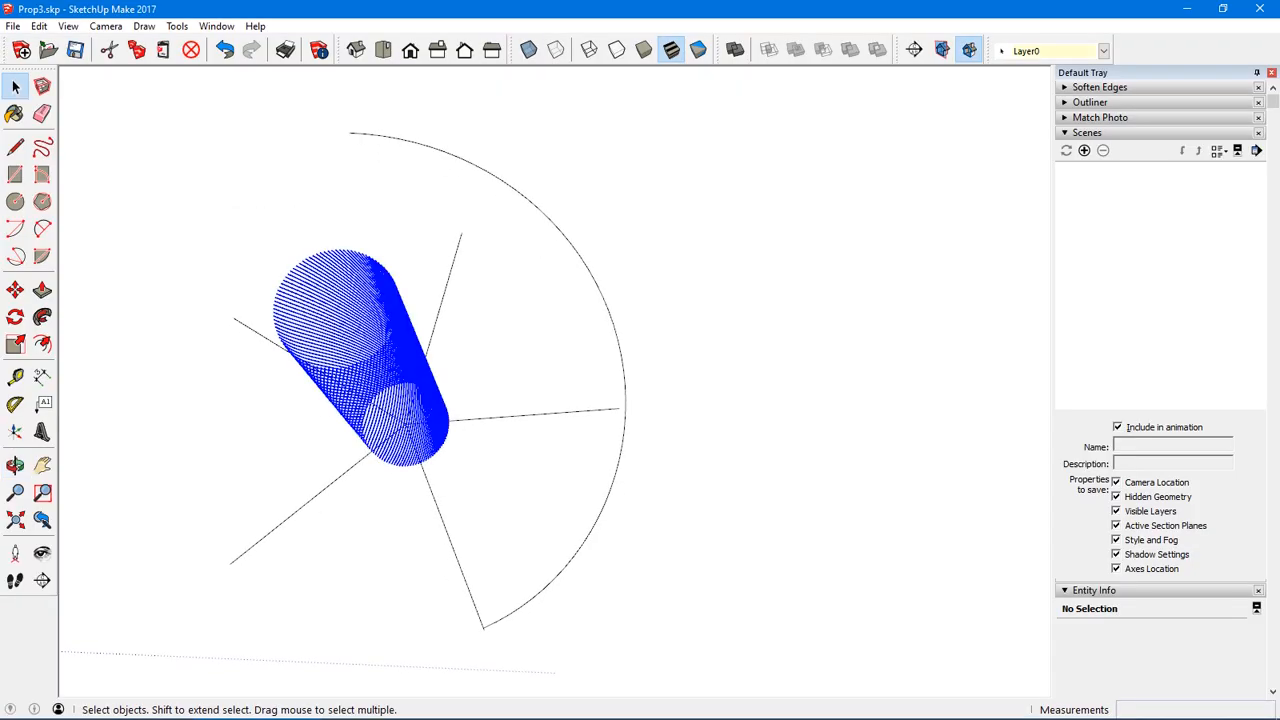
{"action": "scroll", "coordinate": [470, 506], "scroll_direction": "up", "scroll_amount": 1}
{"action": "scroll", "coordinate": [420, 464], "scroll_direction": "up", "scroll_amount": 5}
{"action": "middle_click_drag", "start_coordinate": [424, 458], "coordinate": [428, 420]}
{"action": "scroll", "coordinate": [420, 450], "scroll_direction": "up", "scroll_amount": 1}
{"action": "scroll", "coordinate": [410, 490], "scroll_direction": "up", "scroll_amount": 3}
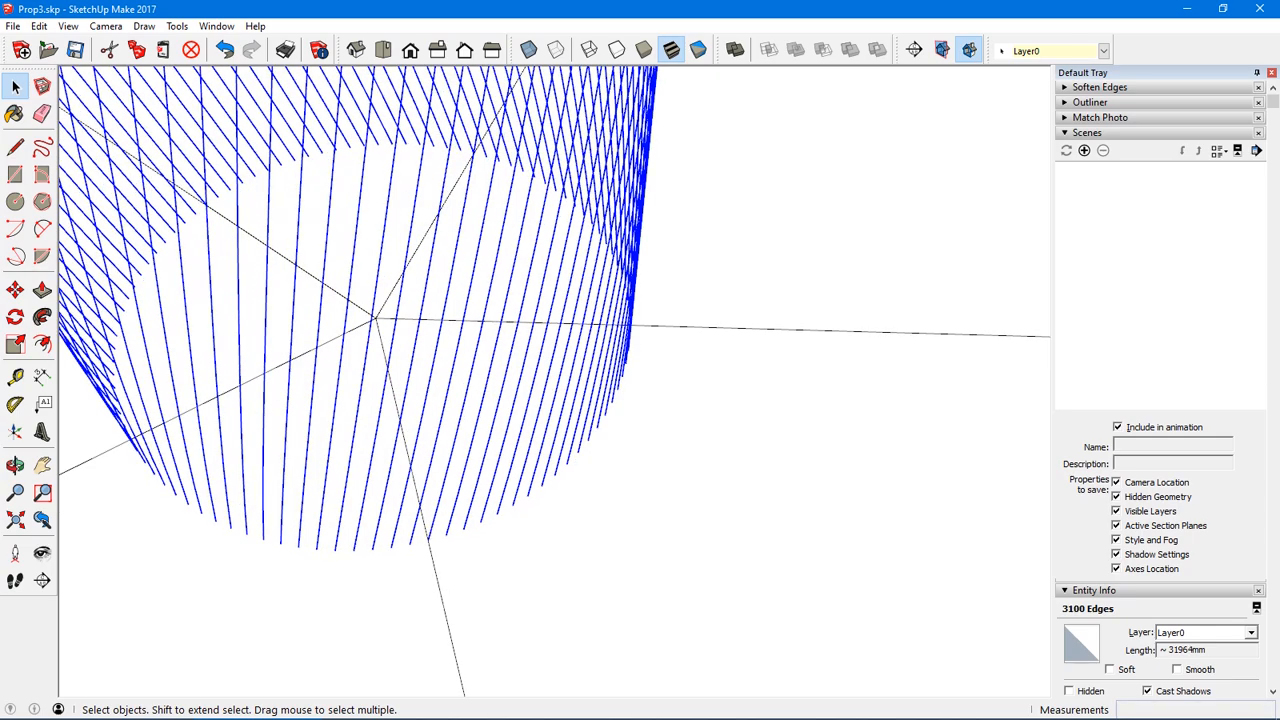
{"action": "left_click", "coordinate": [434, 520], "text": "shift"}
{"action": "left_click", "coordinate": [434, 520]}
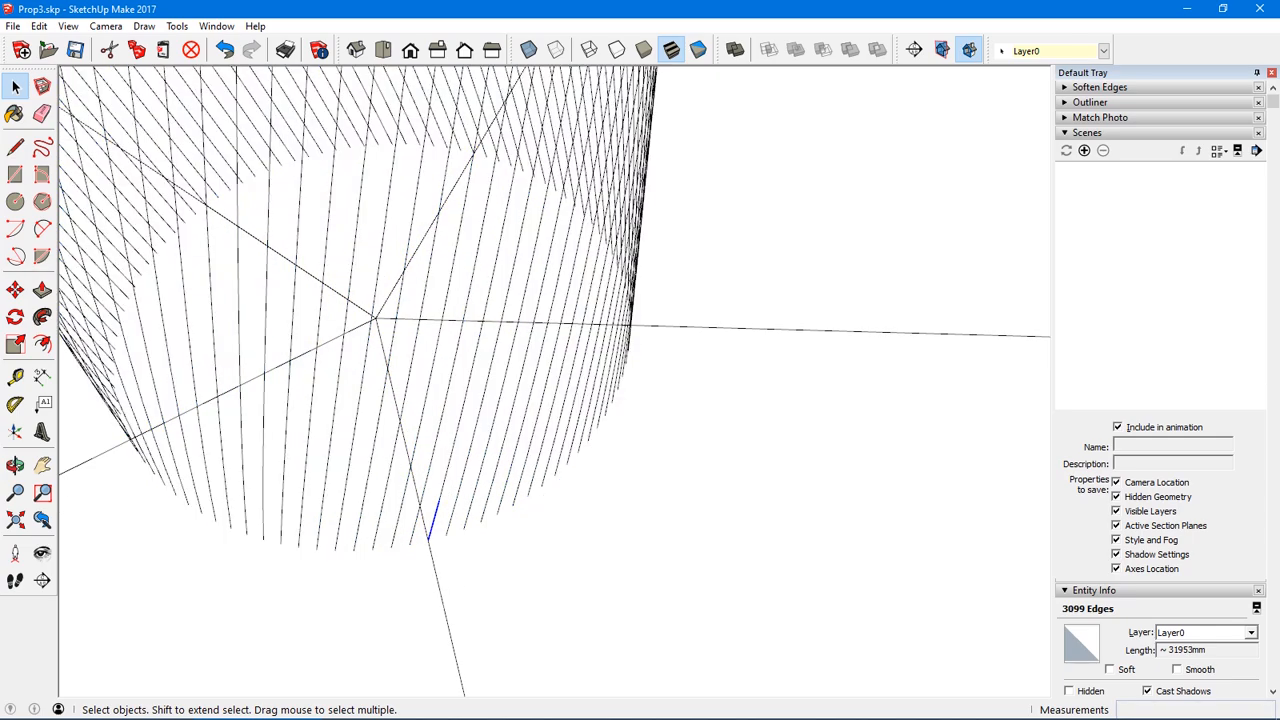
{"action": "scroll", "coordinate": [432, 522], "scroll_direction": "down", "scroll_amount": 5}
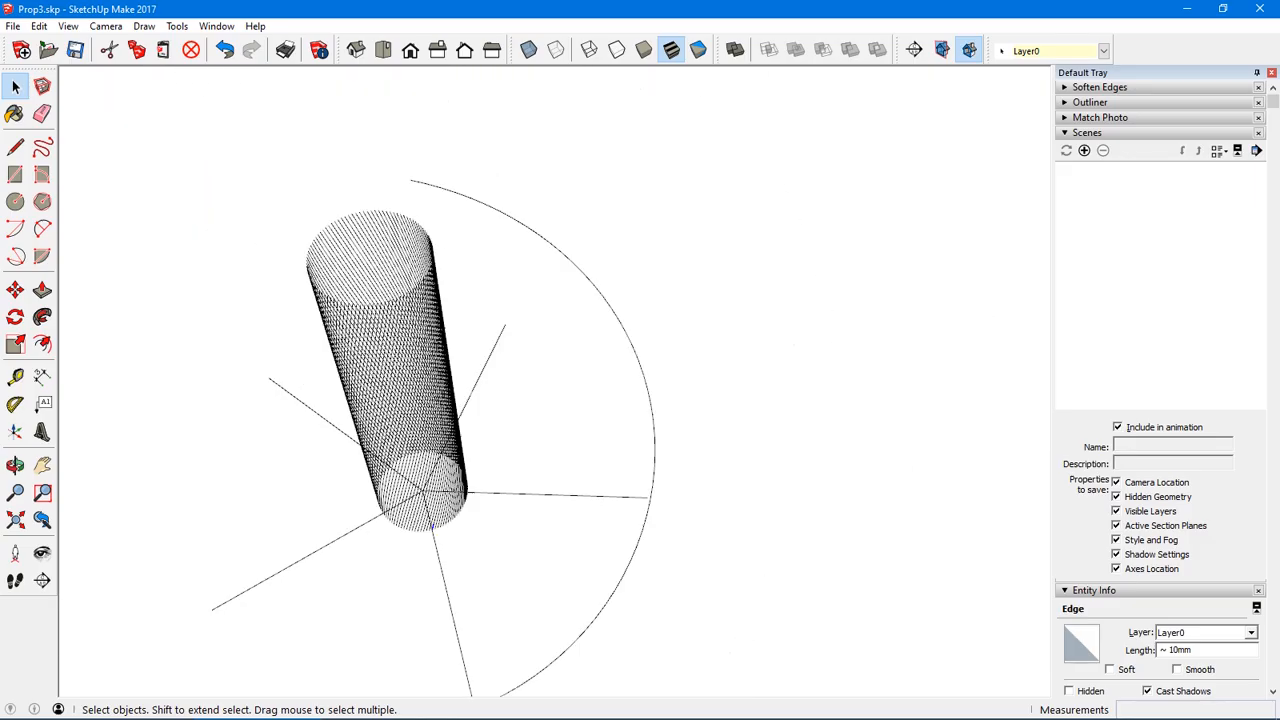
- Select all slanted edges of the cylindrical lattice, leaving the outer helix curve unselected
{"action": "left_click_drag", "start_coordinate": [254, 201], "coordinate": [522, 614]}
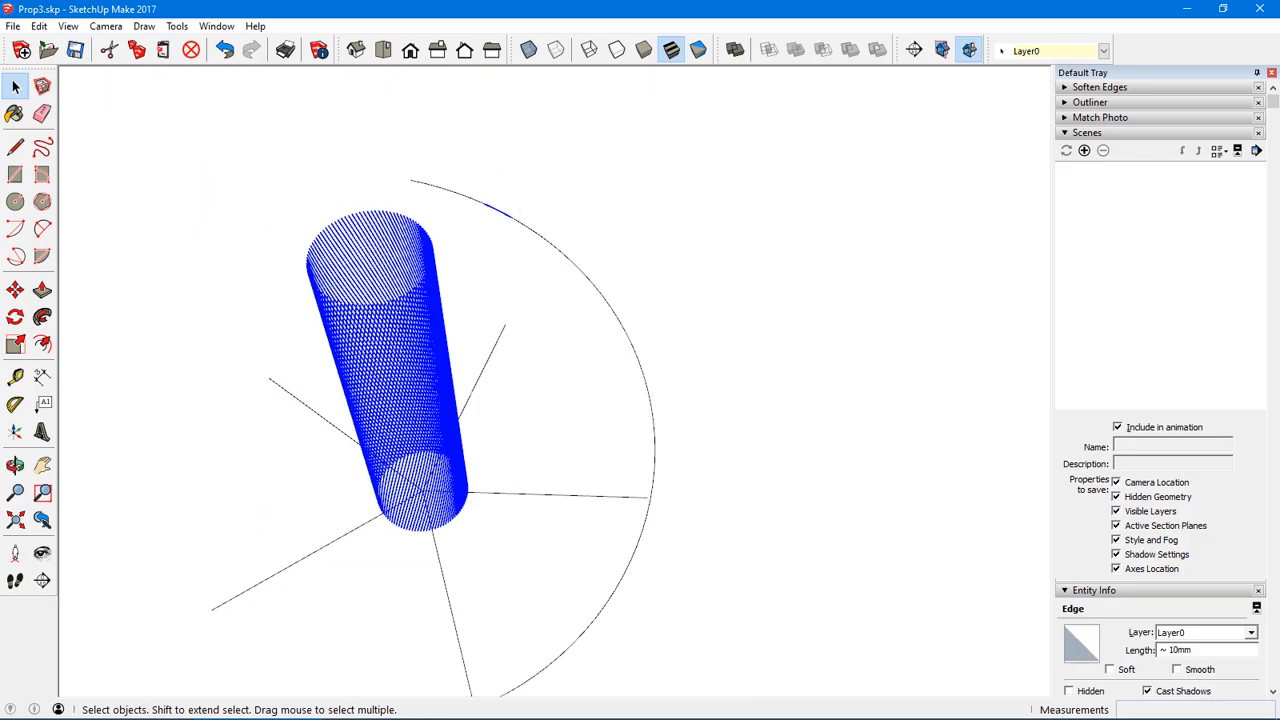
{"action": "middle_click_drag", "start_coordinate": [522, 470], "coordinate": [522, 614]}
{"action": "left_click_drag", "start_coordinate": [203, 286], "coordinate": [518, 471]}
{"action": "middle_click_drag", "start_coordinate": [517, 470], "coordinate": [505, 325]}
{"action": "scroll", "coordinate": [415, 560], "scroll_direction": "up", "scroll_amount": 4}
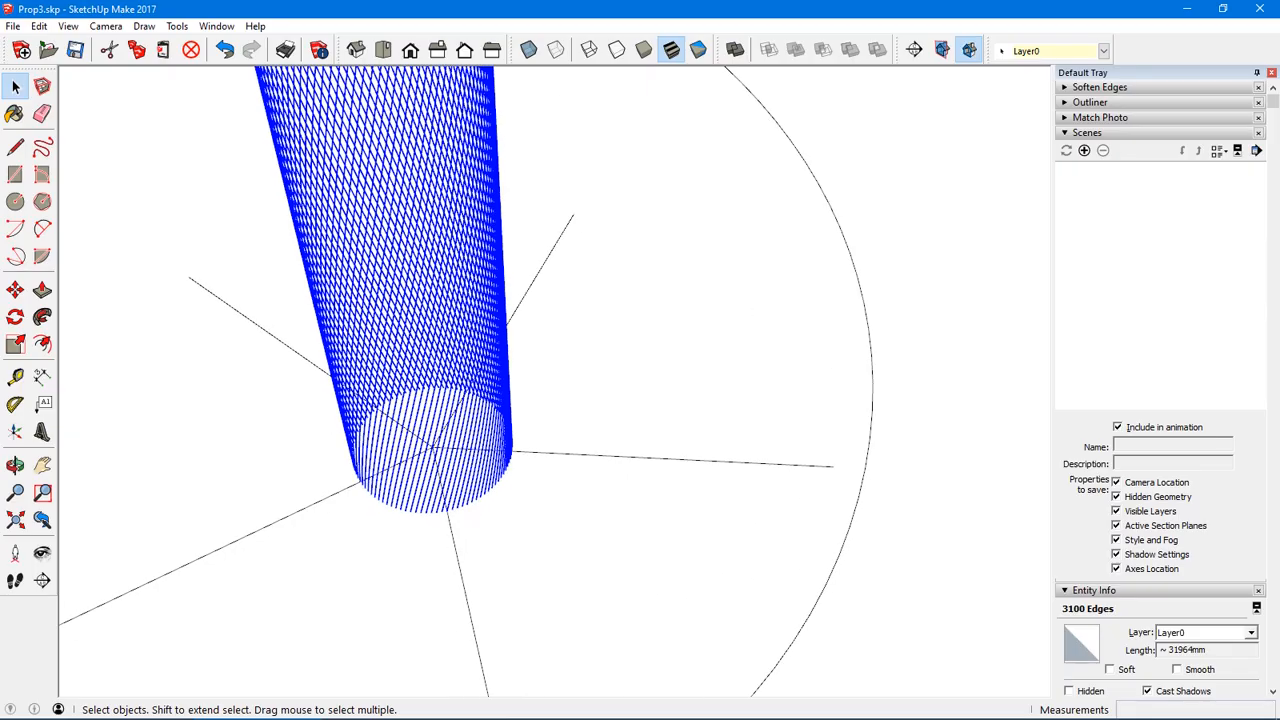
{"action": "scroll", "coordinate": [445, 485], "scroll_direction": "up", "scroll_amount": 3}
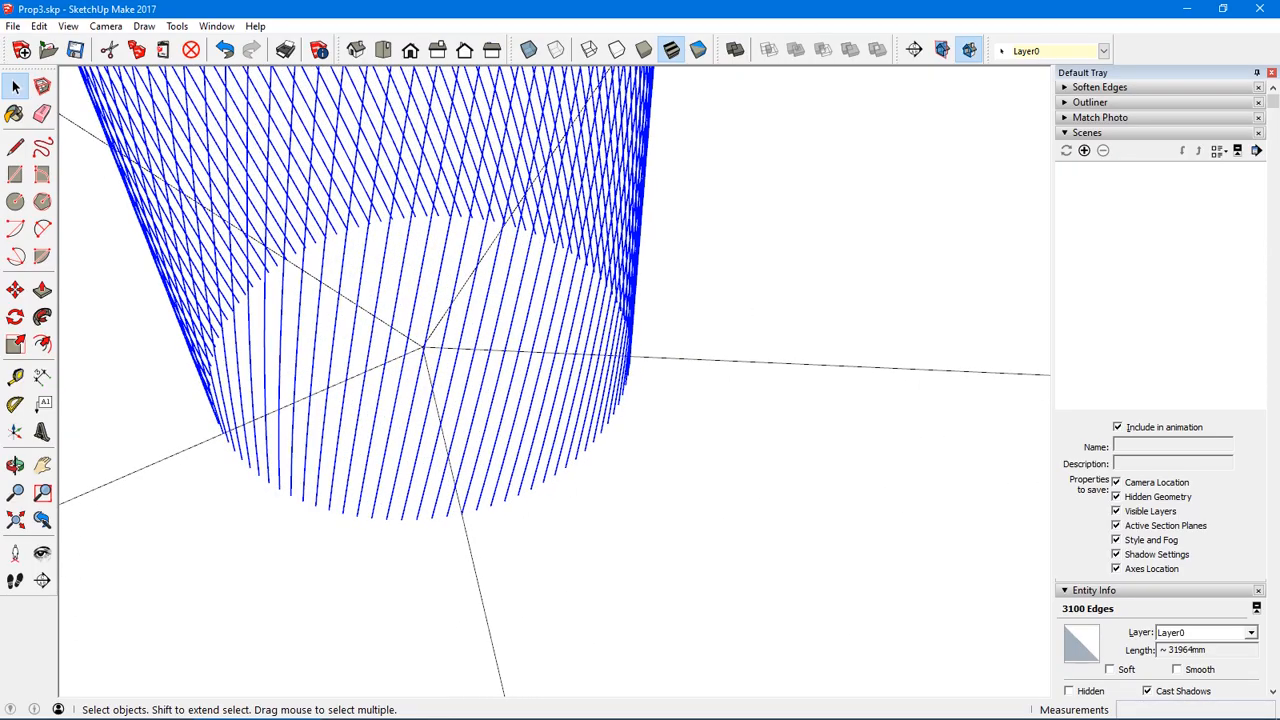
- Delete the stacked slanted edges of the cylinder, keeping only one continuous helix curve
{"action": "triple_click", "coordinate": [466, 495], "text": "shift"}
{"action": "key", "text": "Delete"}
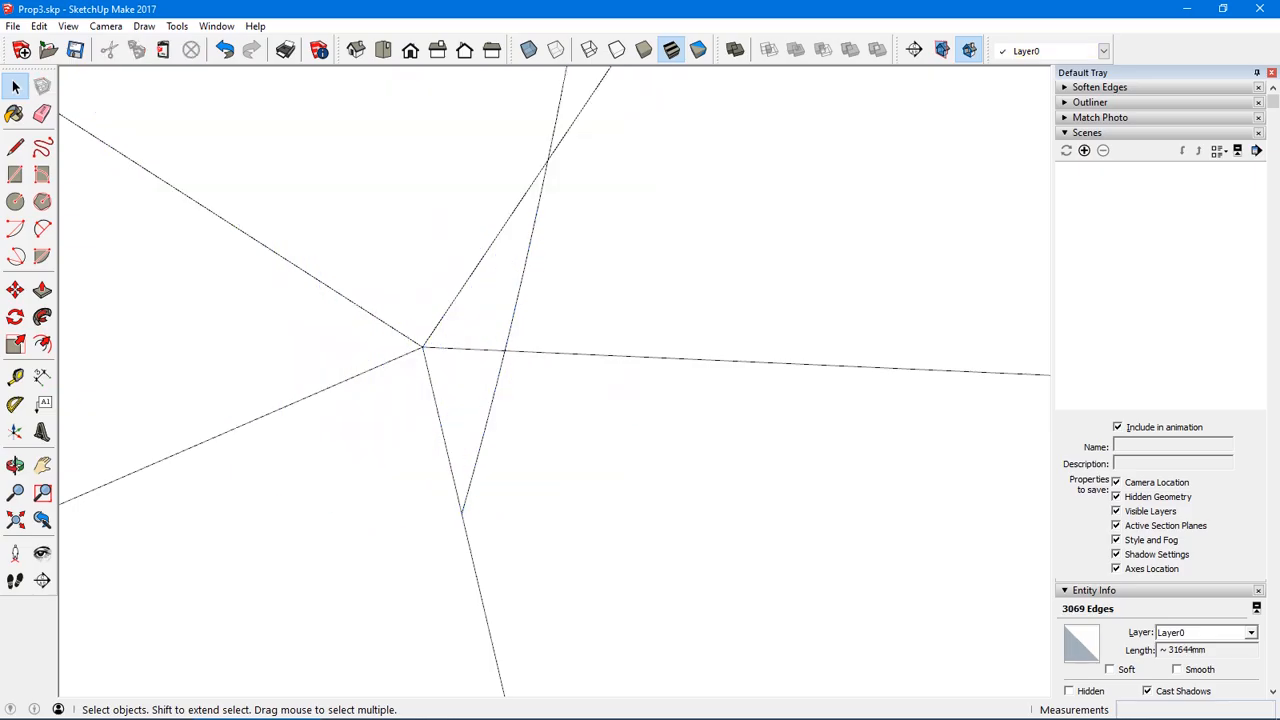
{"action": "scroll", "coordinate": [517, 430], "scroll_direction": "down", "scroll_amount": 6}
{"action": "scroll", "coordinate": [512, 452], "scroll_direction": "down", "scroll_amount": 3}
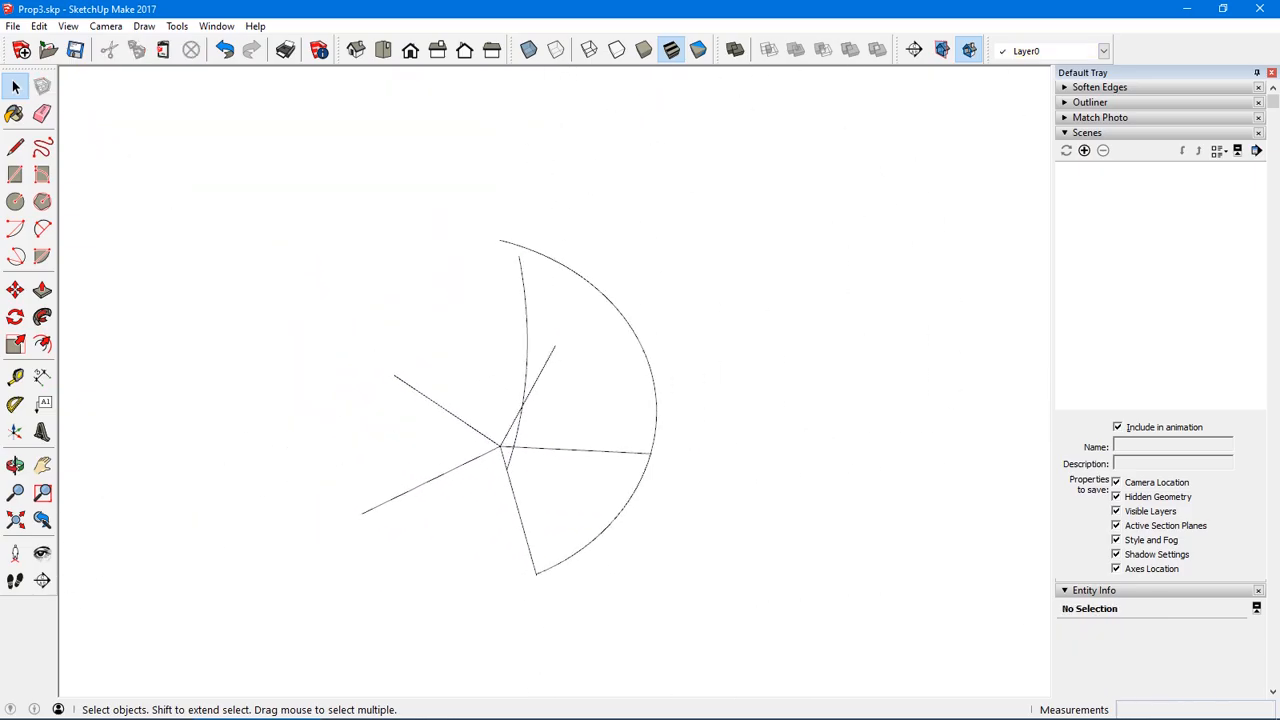
{"action": "middle_click_drag", "start_coordinate": [512, 452], "coordinate": [370, 396]}
{"action": "mouse_move", "coordinate": [560, 420]}
{"action": "middle_mouse_down"}
{"action": "mouse_move", "coordinate": [428, 412]}
{"action": "mouse_move", "coordinate": [616, 400]}
{"action": "mouse_move", "coordinate": [446, 388]}
{"action": "mouse_move", "coordinate": [448, 410]}
{"action": "mouse_move", "coordinate": [474, 418]}
{"action": "middle_mouse_up"}
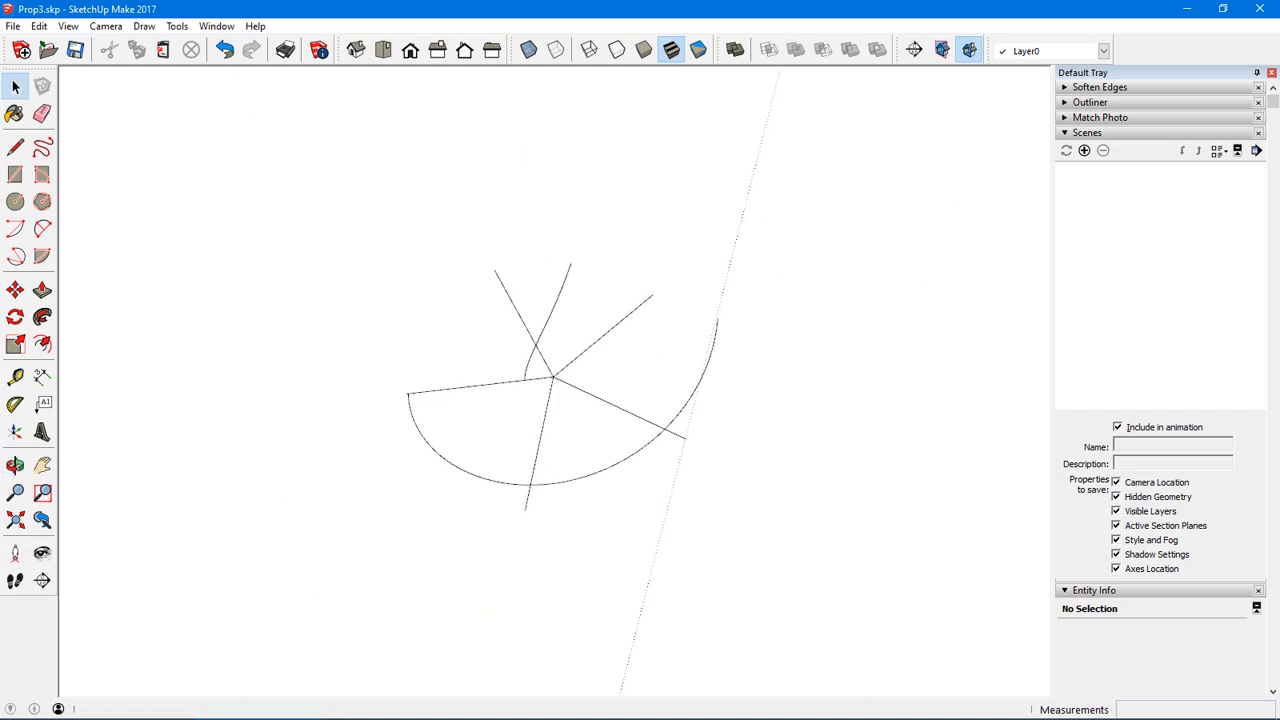
- Undo the deletion and the upward copies, going back to the single ring of slanted edges around the centre
{"action": "key", "text": "ctrl+z"}
{"action": "key", "text": "ctrl+z"}
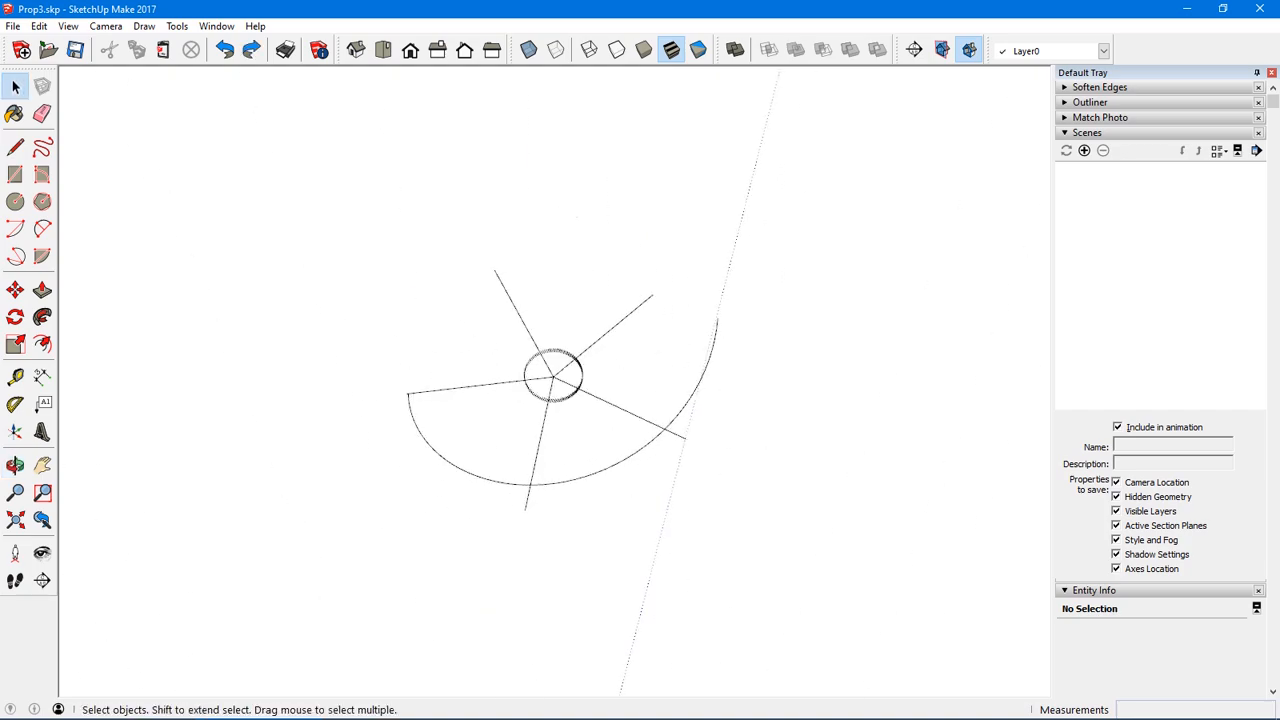
{"action": "scroll", "coordinate": [591, 405], "scroll_direction": "up", "scroll_amount": 8}
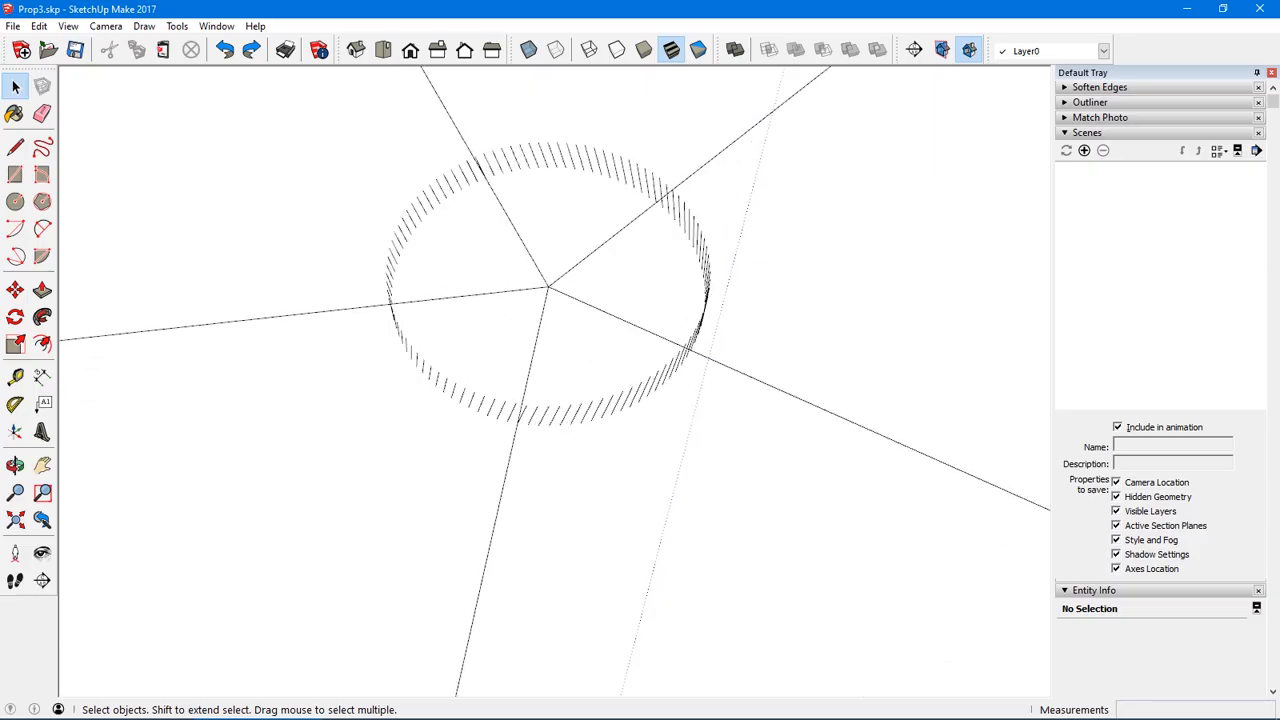
{"action": "middle_click_drag", "start_coordinate": [530, 410], "coordinate": [592, 325]}
{"action": "key", "text": "ctrl+z"}
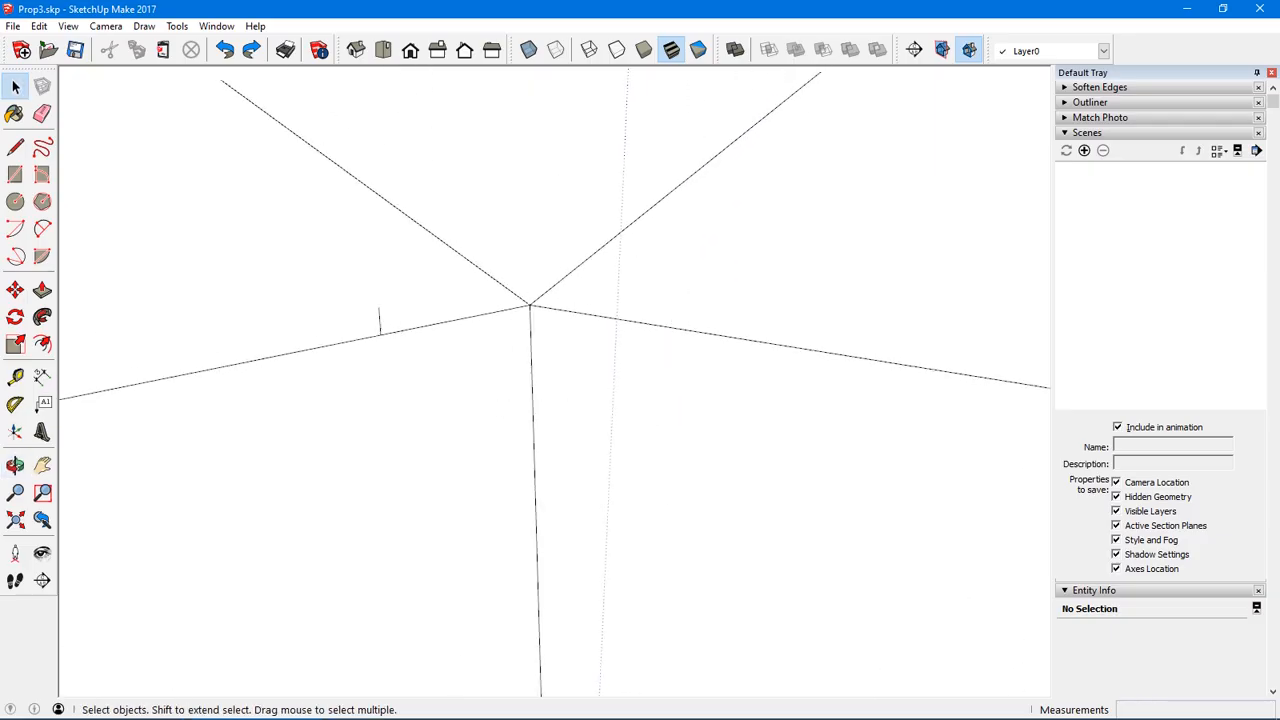
{"action": "left_click", "coordinate": [251, 49]}
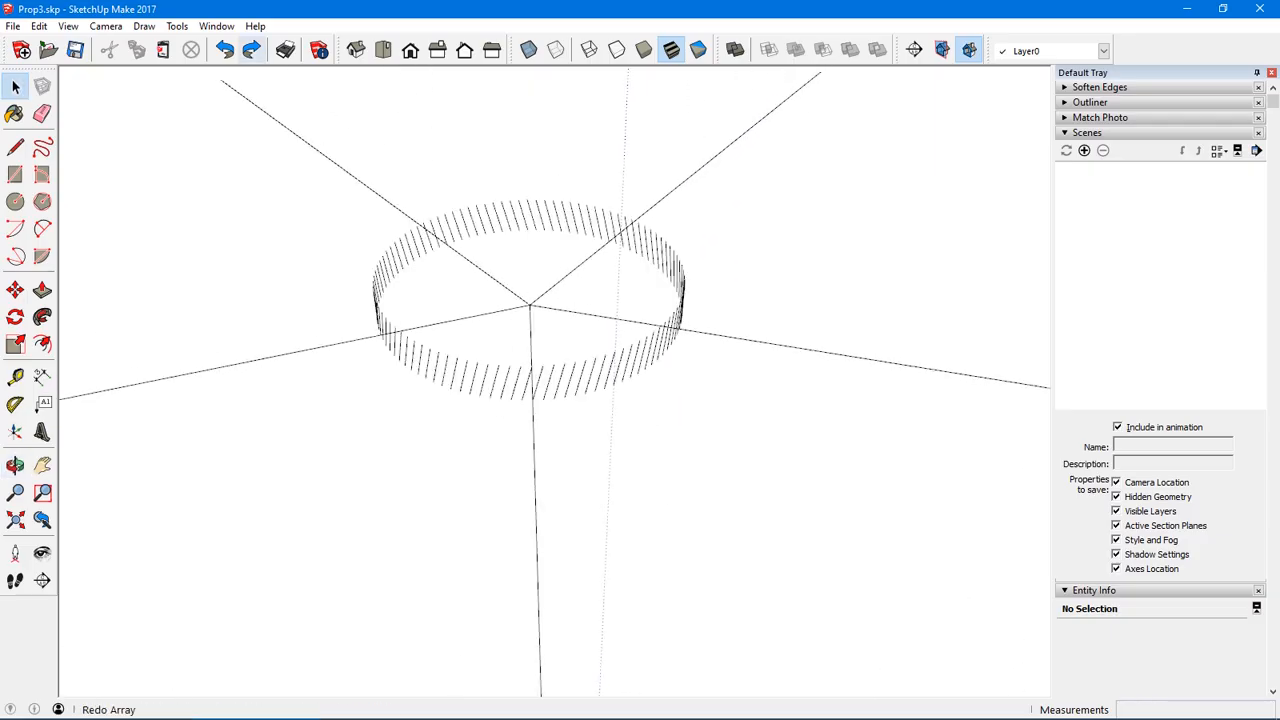
{"action": "middle_click_drag", "start_coordinate": [528, 368], "coordinate": [590, 345]}
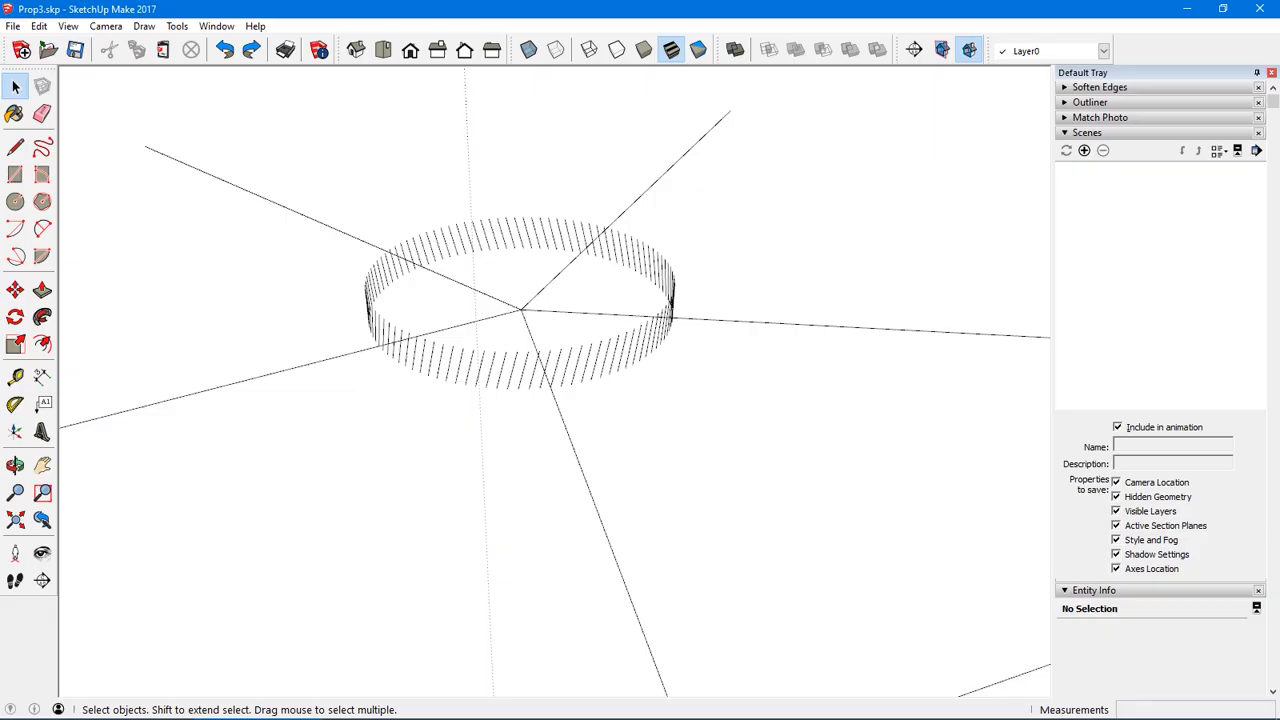
- Copy the ring of slanted edges 10 mm straight up and array it into a stack of 51 rings
{"action": "mouse_move", "coordinate": [314, 193]}
{"action": "left_mouse_down"}
{"action": "mouse_move", "coordinate": [480, 260]}
{"action": "mouse_move", "coordinate": [703, 377]}
{"action": "mouse_move", "coordinate": [738, 420]}
{"action": "left_mouse_up"}
{"action": "scroll", "coordinate": [550, 370], "scroll_direction": "up", "scroll_amount": 3}
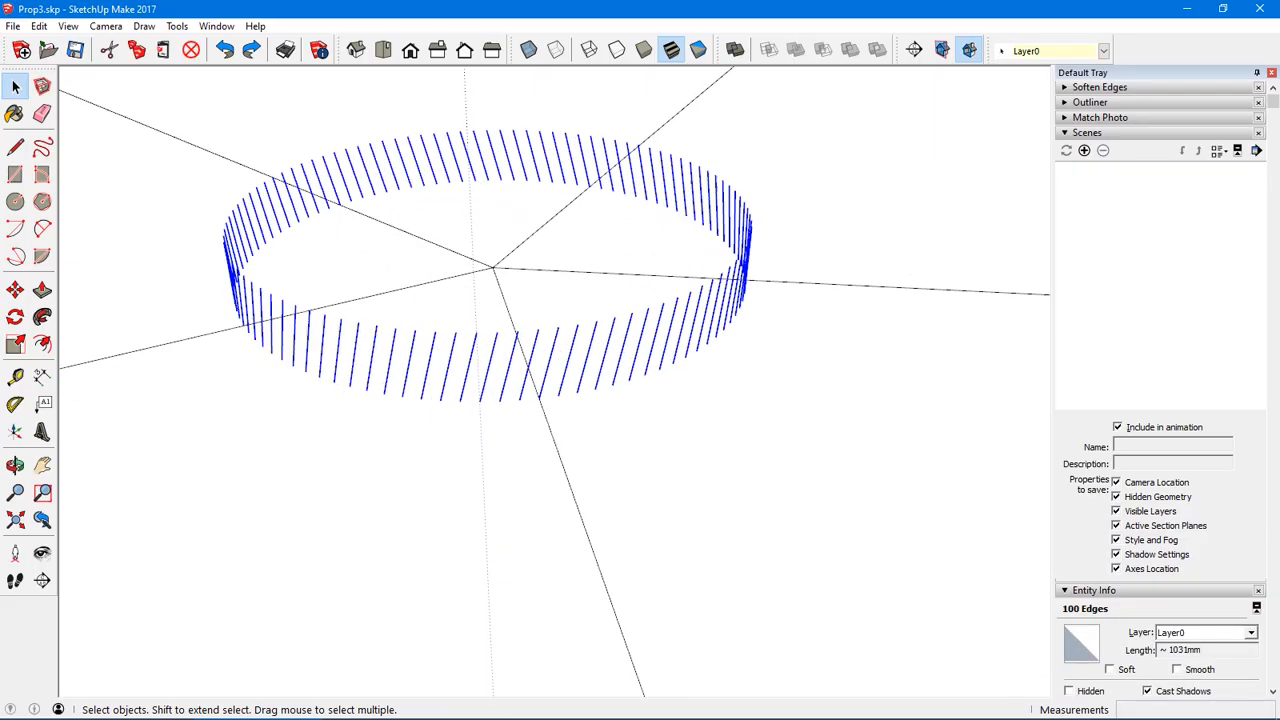
{"action": "scroll", "coordinate": [550, 355], "scroll_direction": "up", "scroll_amount": 2}
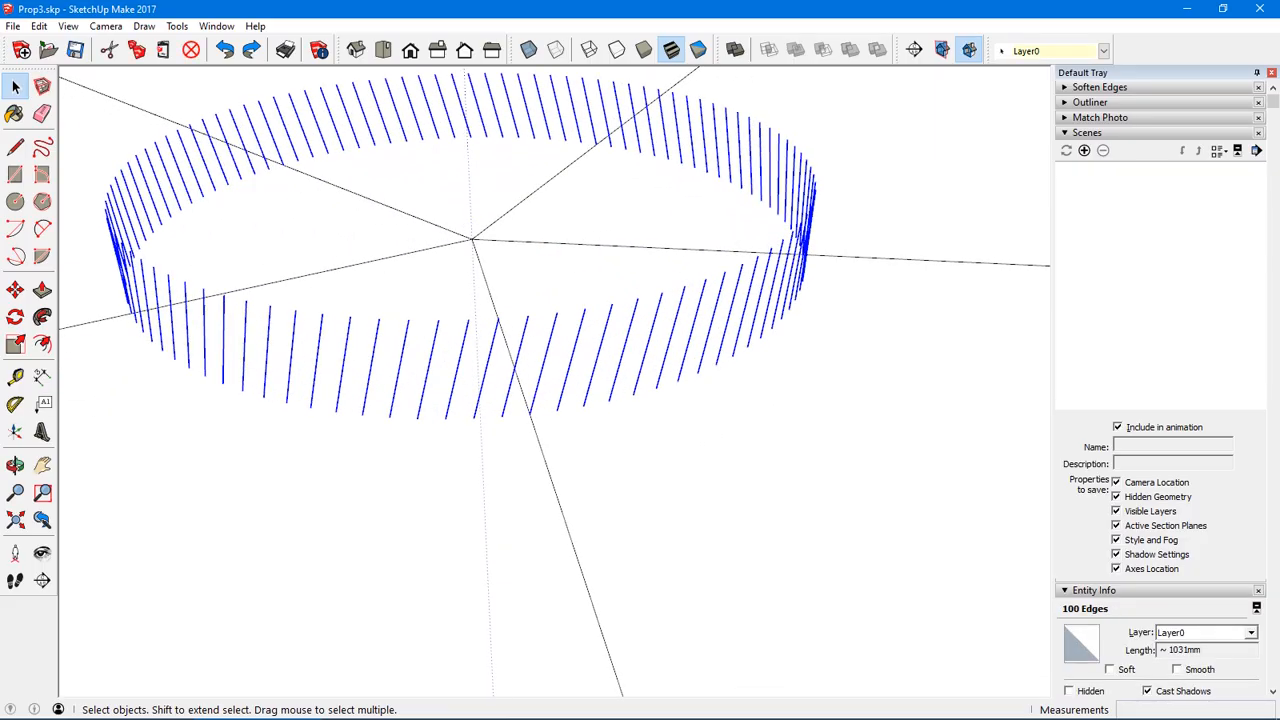
{"action": "key", "text": "m"}
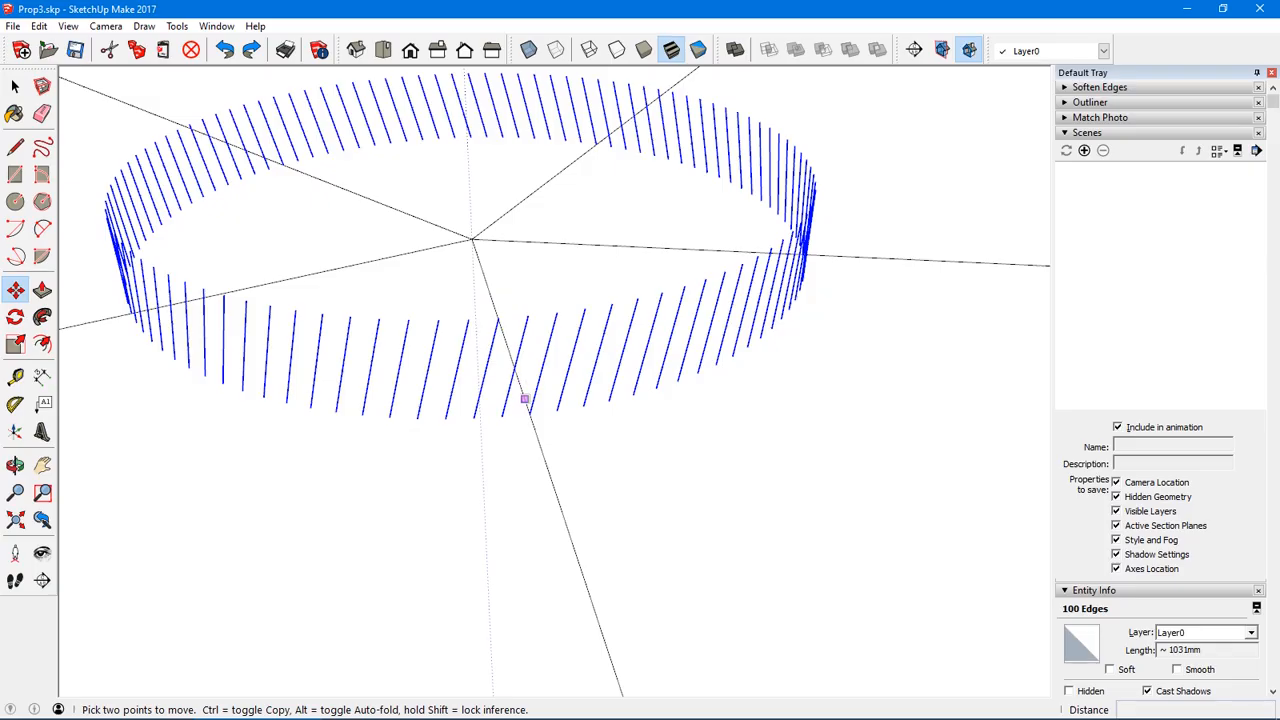
{"action": "left_click", "coordinate": [529, 413]}
{"action": "key", "text": "ctrl"}
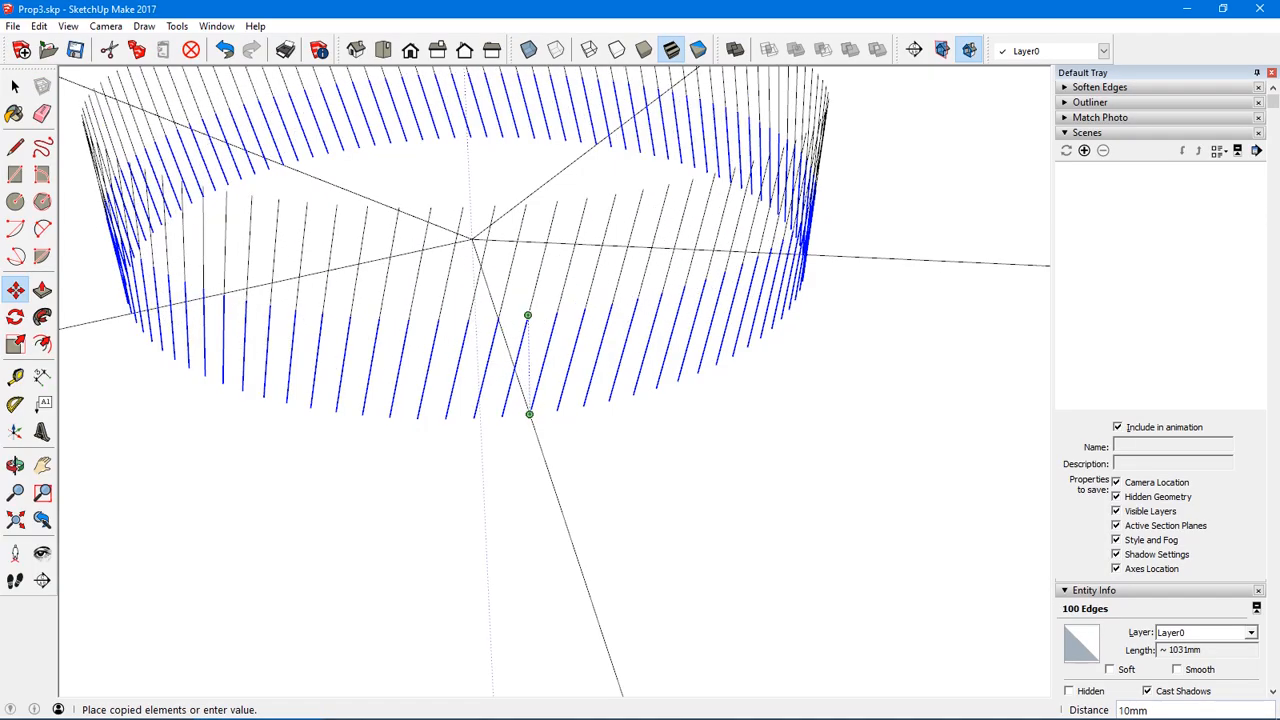
{"action": "left_click", "coordinate": [527, 315]}
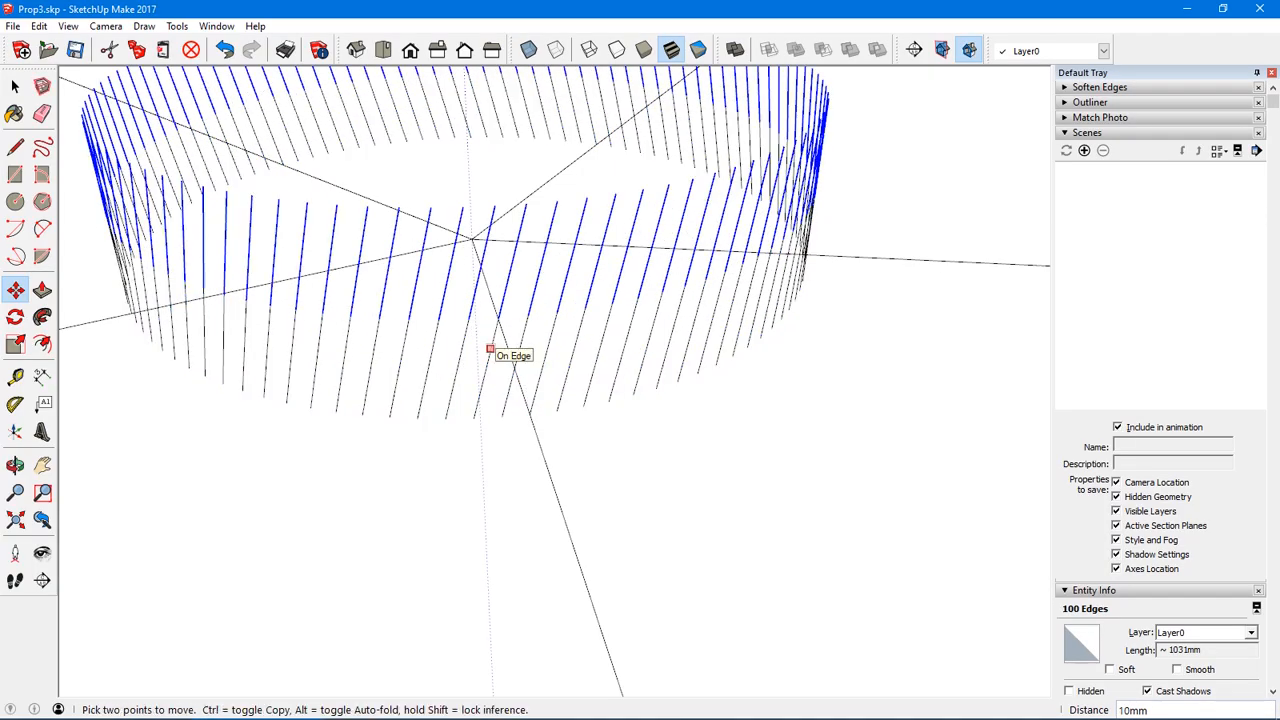
{"action": "type", "text": "*"}
{"action": "key", "text": "Return"}
{"action": "key", "text": "space"}
{"action": "key", "text": "ctrl+t"}
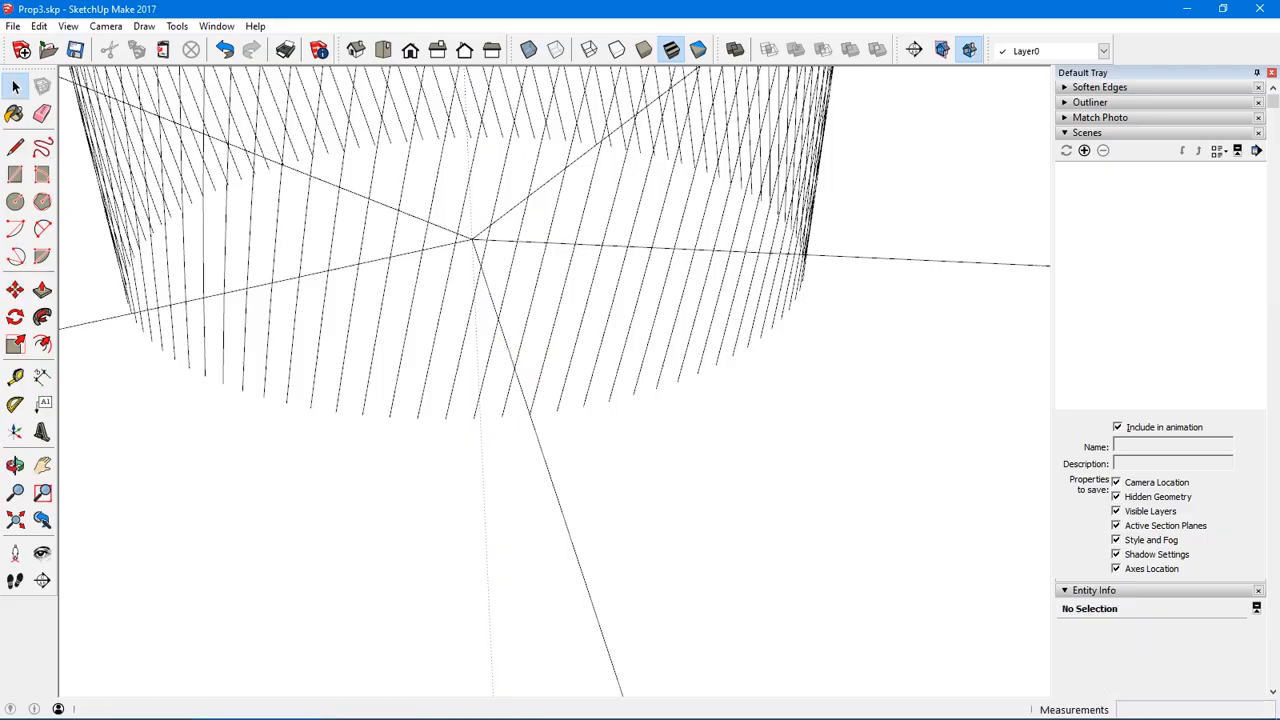
- Delete all the stacked cylinder edges except one continuous helix curve that starts on a spoke
{"action": "scroll", "coordinate": [486, 349], "scroll_direction": "down", "scroll_amount": 1}
{"action": "scroll", "coordinate": [498, 398], "scroll_direction": "down", "scroll_amount": 5}
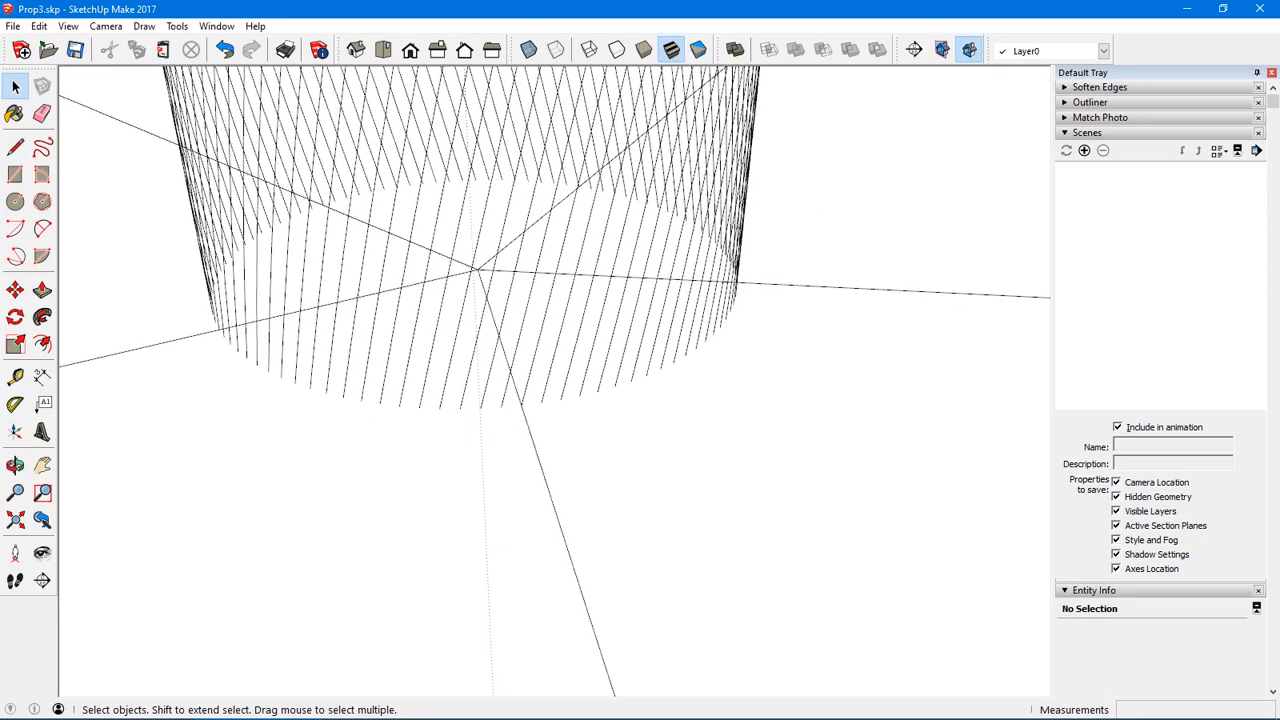
{"action": "scroll", "coordinate": [512, 388], "scroll_direction": "down", "scroll_amount": 9}
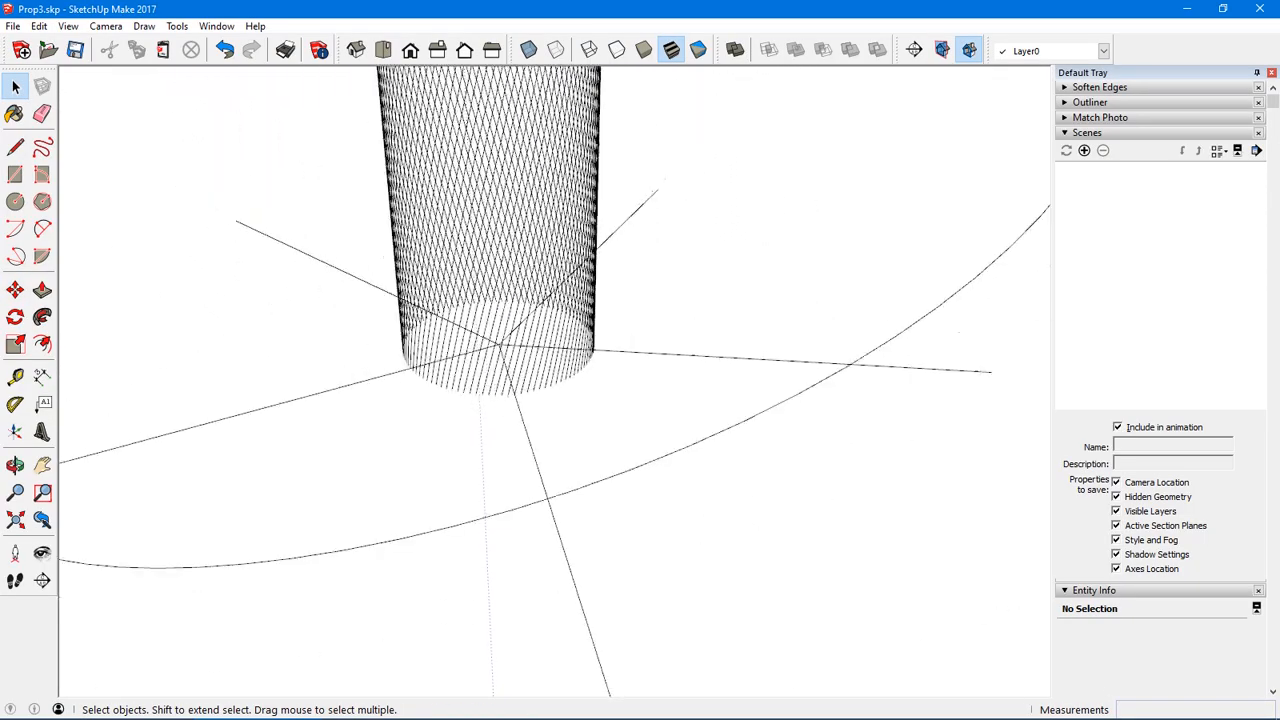
{"action": "middle_click_drag", "start_coordinate": [512, 388], "coordinate": [492, 500]}
{"action": "middle_click_drag", "start_coordinate": [494, 425], "coordinate": [495, 440]}
{"action": "scroll", "coordinate": [495, 440], "scroll_direction": "down", "scroll_amount": 3}
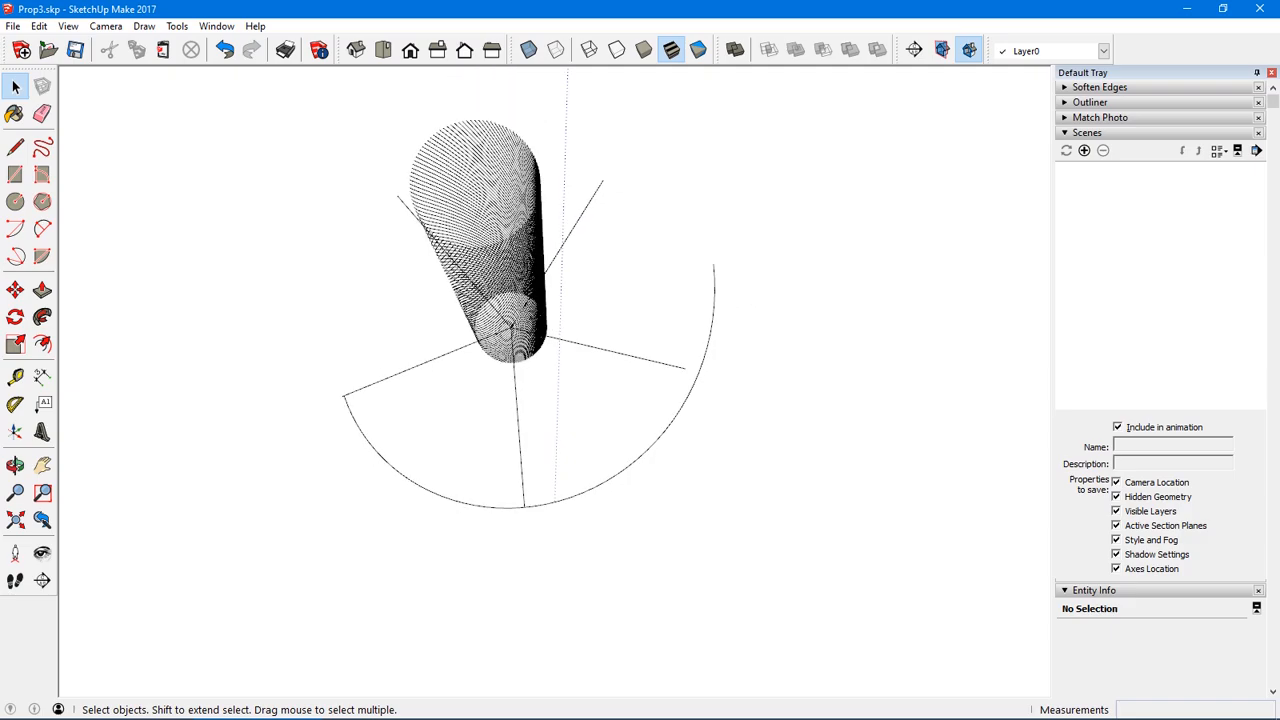
{"action": "left_click_drag", "start_coordinate": [607, 358], "coordinate": [611, 389]}
{"action": "scroll", "coordinate": [517, 368], "scroll_direction": "up", "scroll_amount": 7}
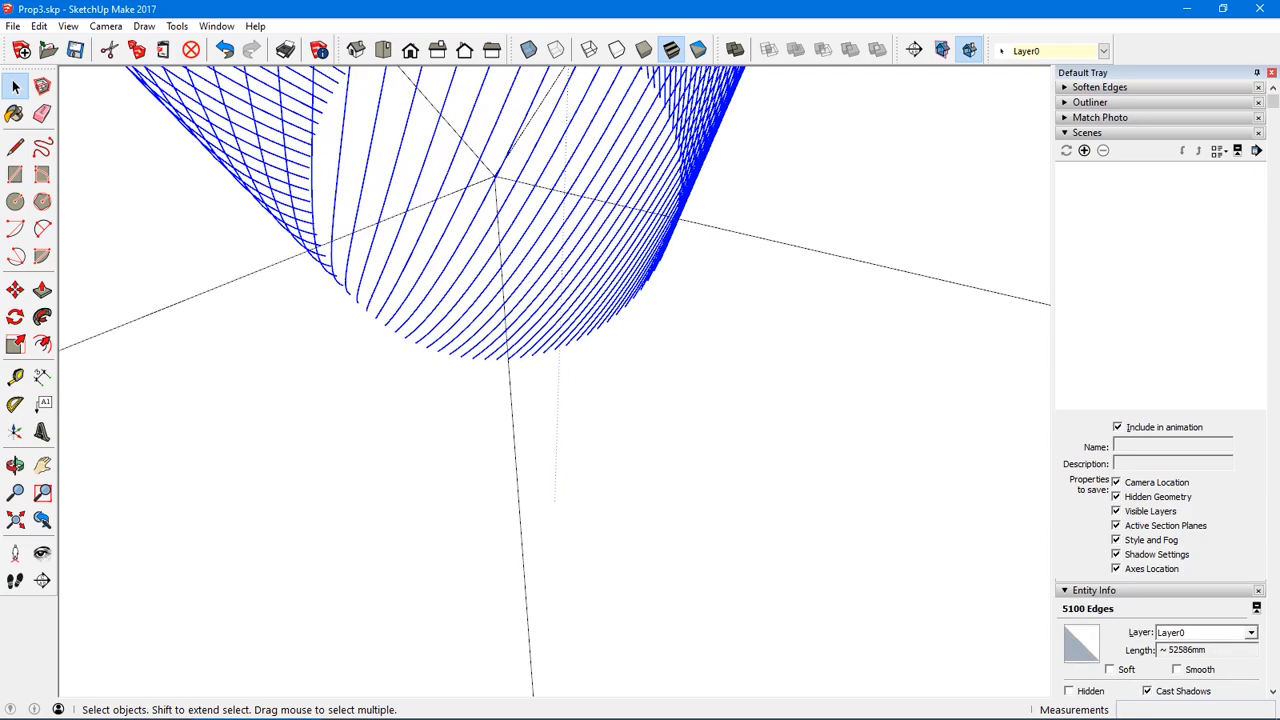
{"action": "middle_click_drag", "start_coordinate": [517, 368], "coordinate": [495, 450]}
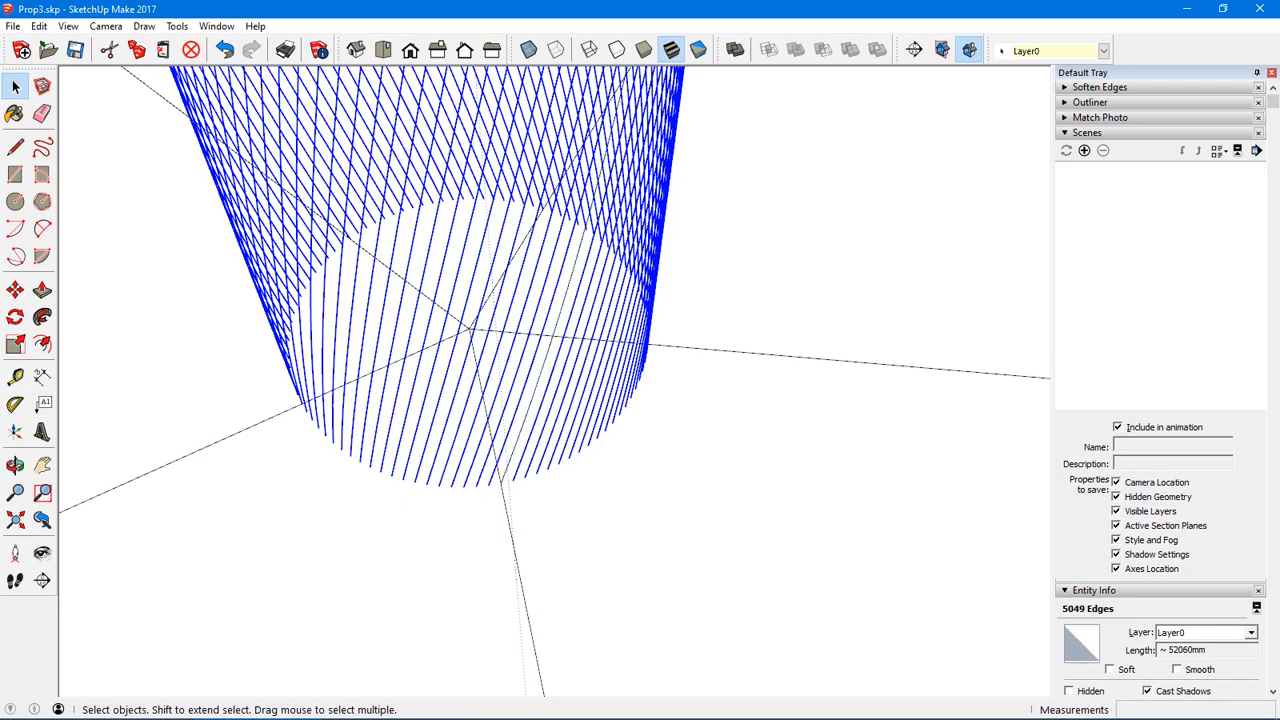
{"action": "key", "text": "Delete"}
{"action": "scroll", "coordinate": [501, 481], "scroll_direction": "down", "scroll_amount": 7}
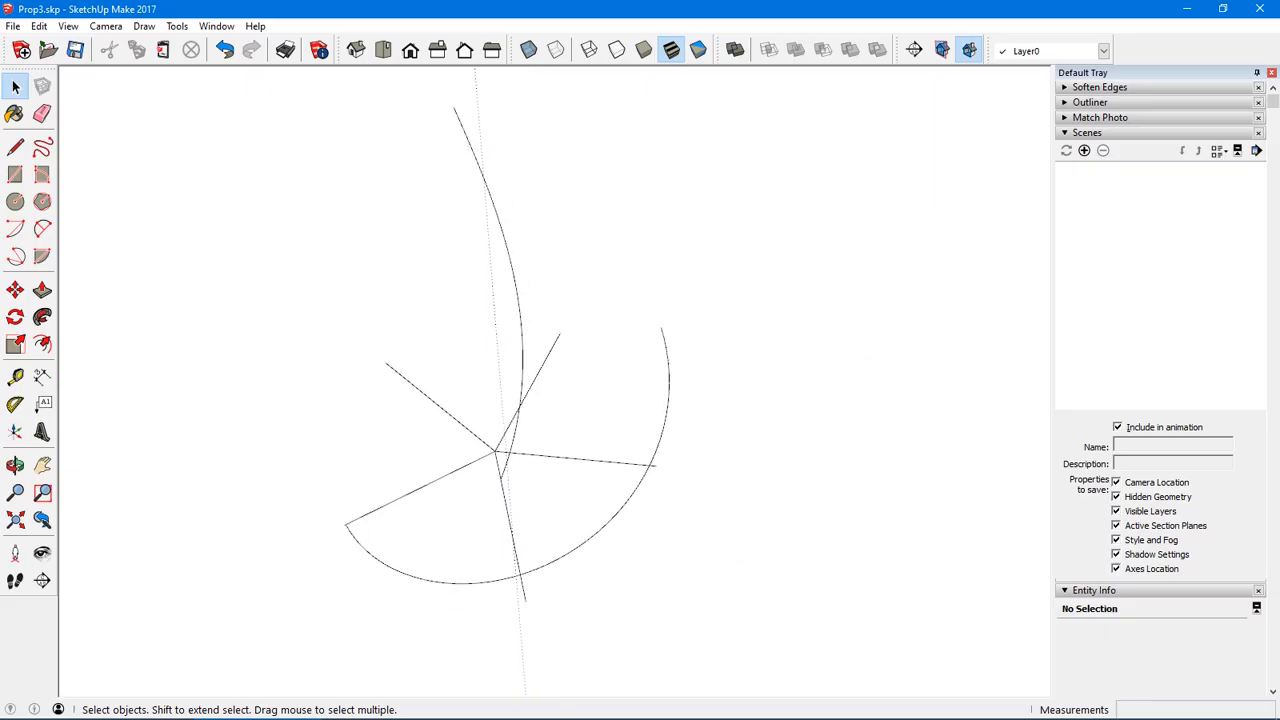
- Select the remaining inner helix and scale its height to 0.50 along the blue axis
{"action": "scroll", "coordinate": [501, 481], "scroll_direction": "down", "scroll_amount": 3}
{"action": "middle_click_drag", "start_coordinate": [501, 481], "coordinate": [784, 580]}
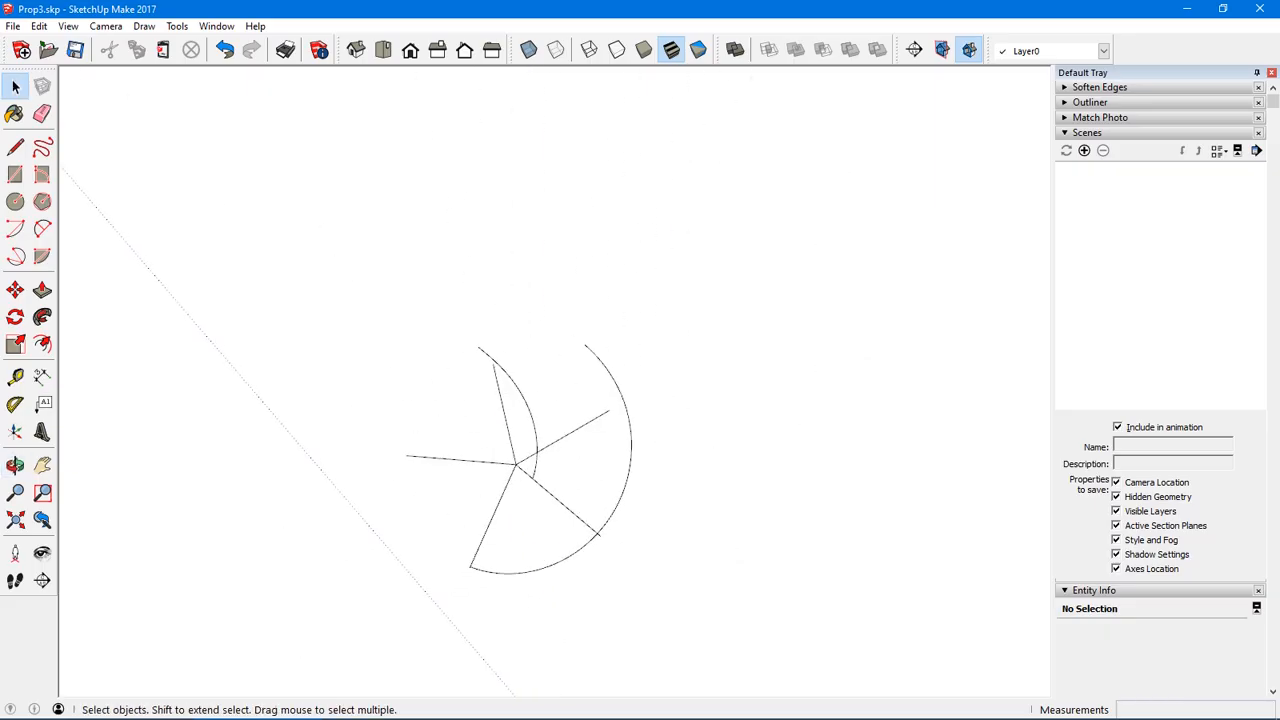
{"action": "left_click_drag", "start_coordinate": [441, 313], "coordinate": [551, 525]}
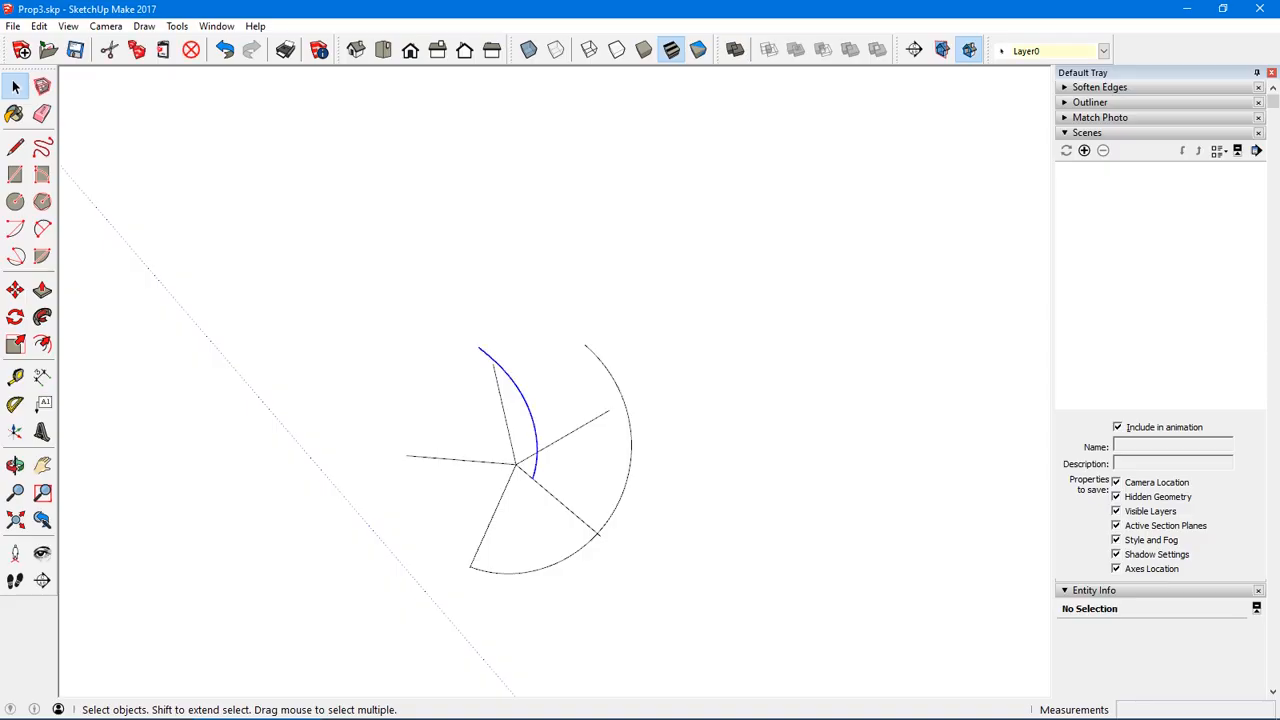
{"action": "left_click", "coordinate": [15, 344]}
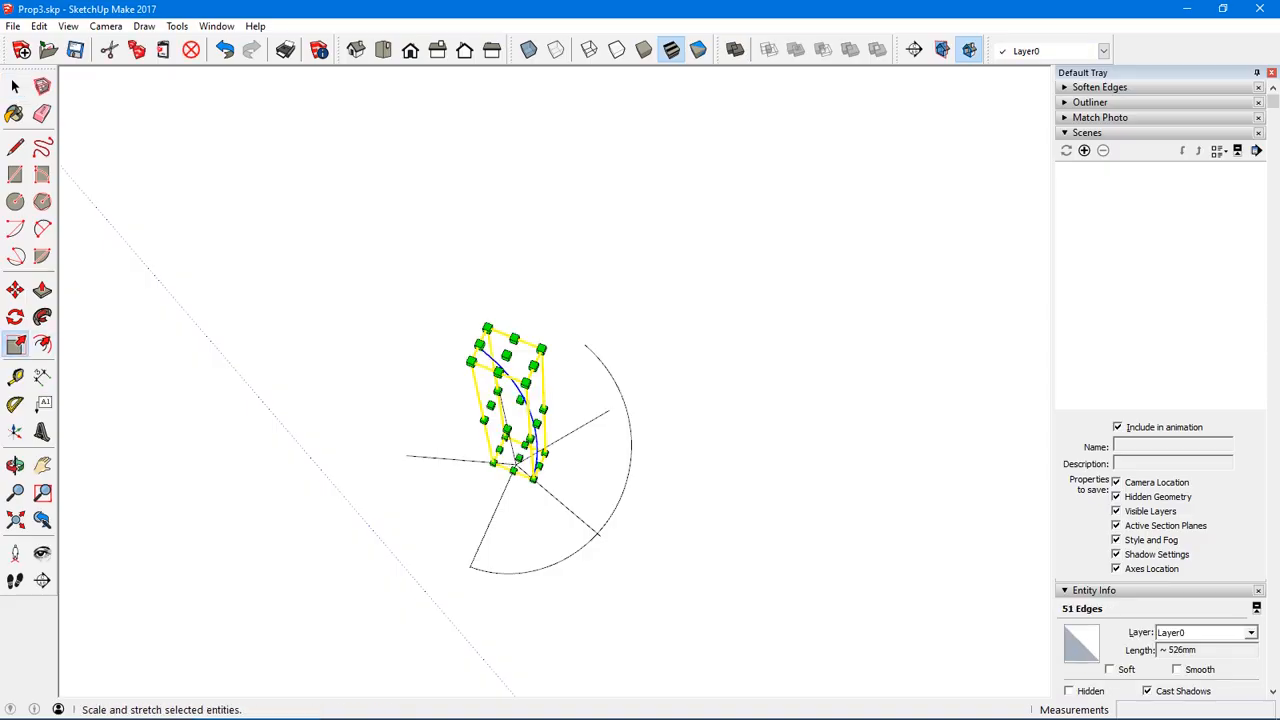
{"action": "left_click_drag", "start_coordinate": [506, 354], "coordinate": [514, 421]}
{"action": "middle_click_drag", "start_coordinate": [514, 421], "coordinate": [506, 254]}
{"action": "left_click_drag", "start_coordinate": [509, 339], "coordinate": [510, 352]}
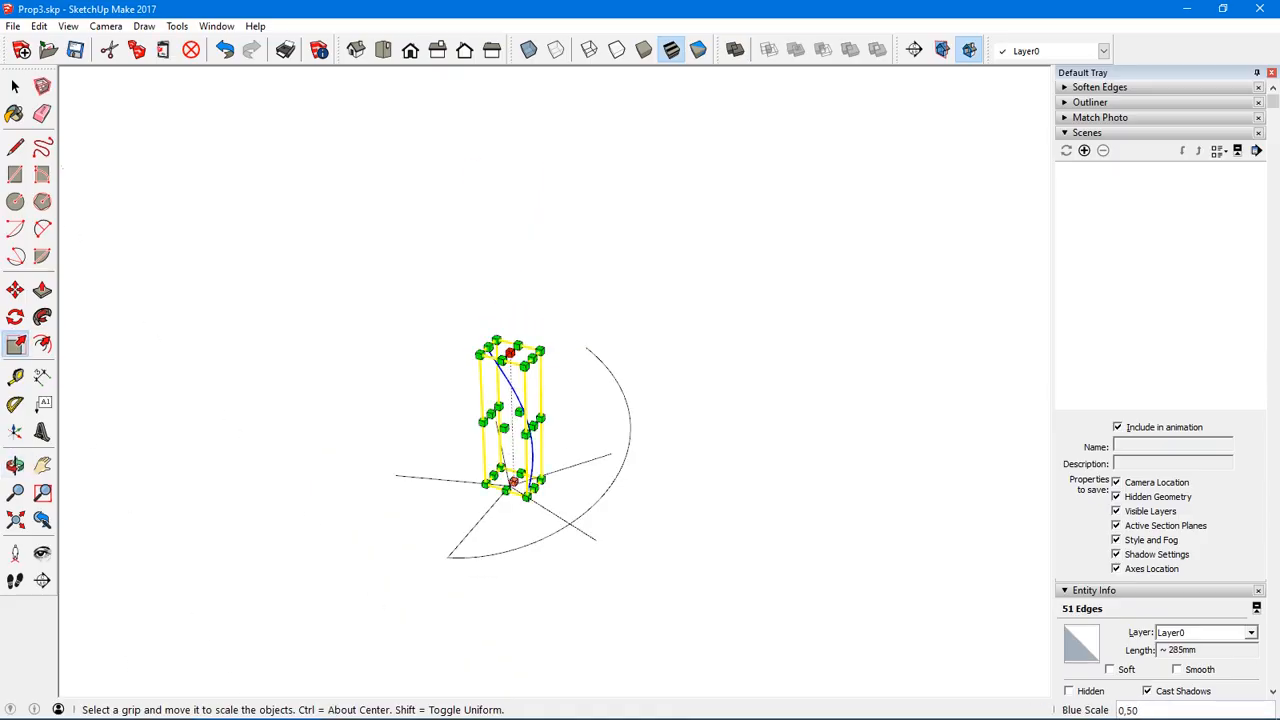
- Scale the inner helix's height by 0.50 along the blue axis a second time
{"action": "left_click_drag", "start_coordinate": [509, 353], "coordinate": [511, 402]}
{"action": "middle_click_drag", "start_coordinate": [511, 402], "coordinate": [519, 331]}
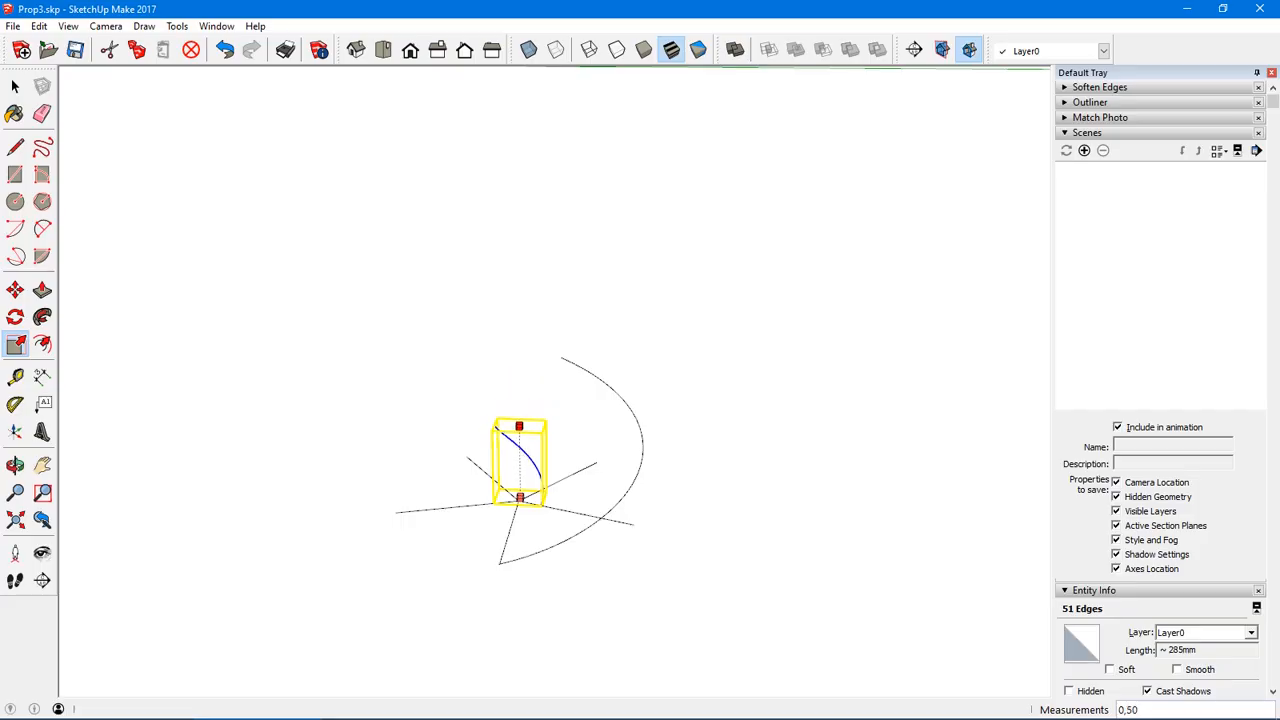
{"action": "left_click", "coordinate": [519, 426]}
{"action": "middle_click_drag", "start_coordinate": [519, 426], "coordinate": [430, 410]}
{"action": "key", "text": "space"}
- Trim the inner helix by selecting and deleting a few edge segments at its upper end
{"action": "middle_click_drag", "start_coordinate": [519, 426], "coordinate": [815, 372]}
{"action": "scroll", "coordinate": [587, 392], "scroll_direction": "up", "scroll_amount": 5}
{"action": "left_click", "coordinate": [705, 335]}
{"action": "left_click_drag", "start_coordinate": [449, 365], "coordinate": [457, 373]}
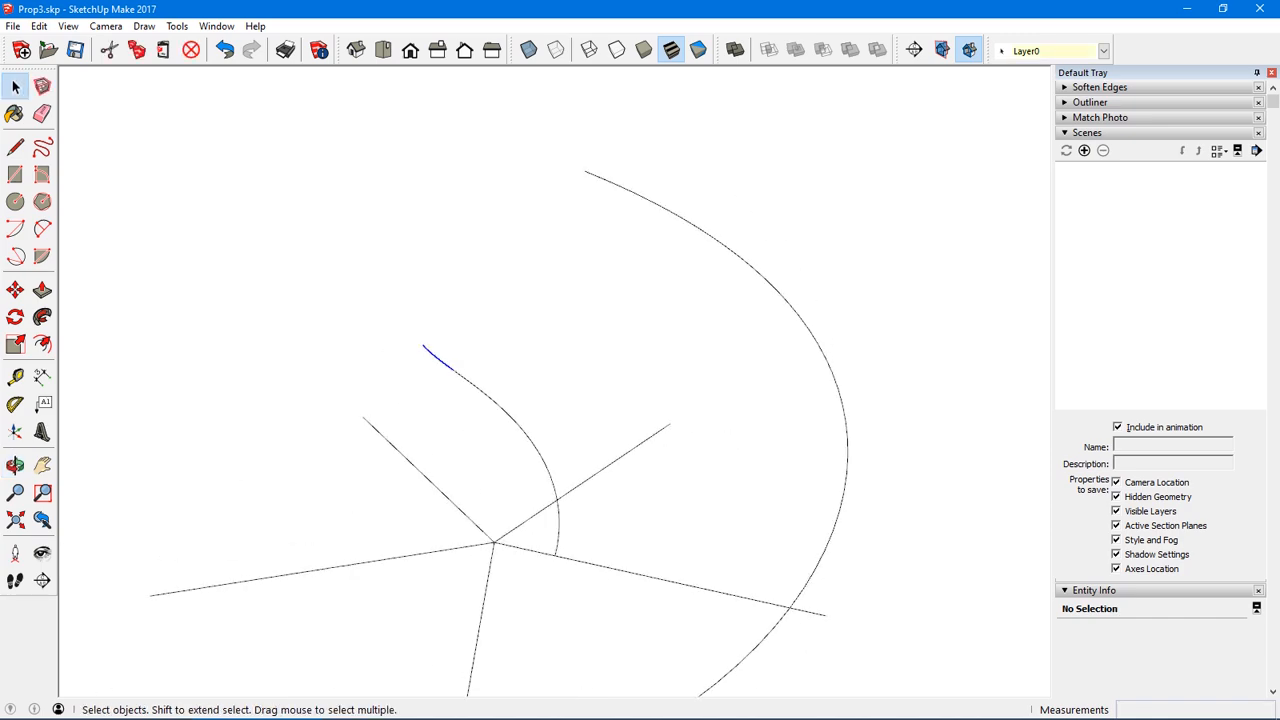
{"action": "middle_click_drag", "start_coordinate": [457, 373], "coordinate": [490, 440]}
{"action": "middle_click_drag", "start_coordinate": [560, 400], "coordinate": [380, 390]}
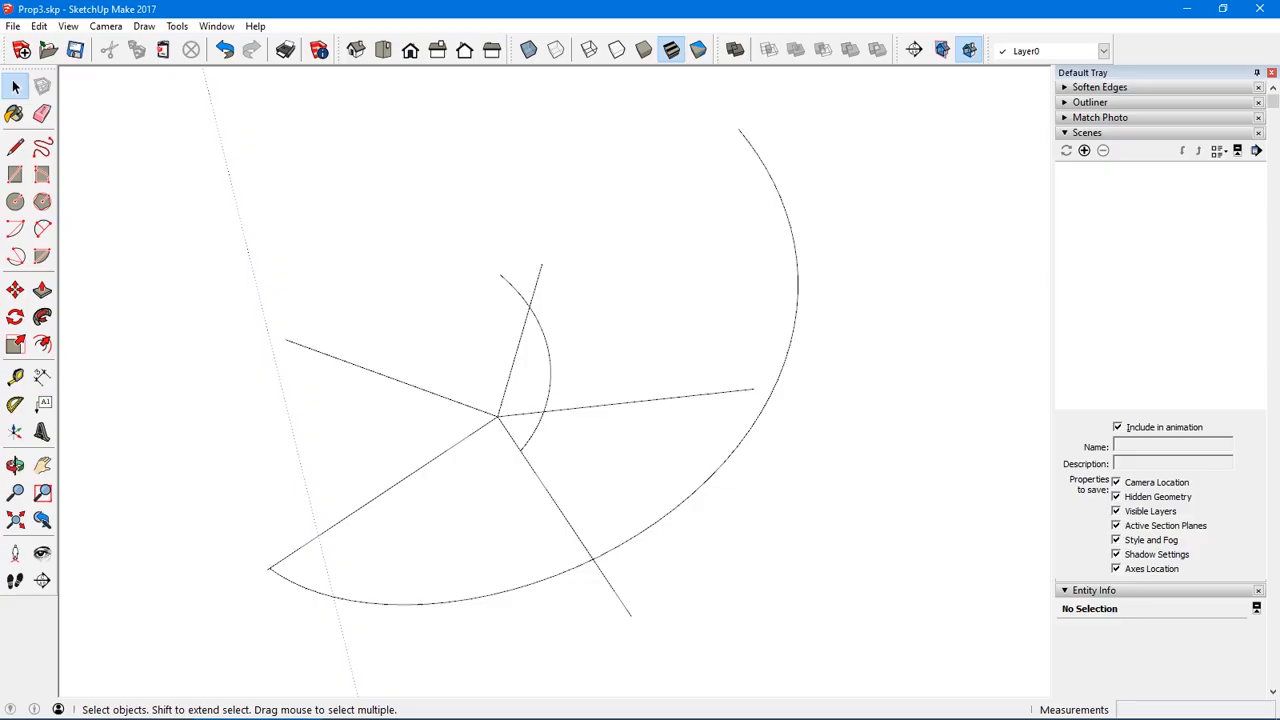
- Delete the five lowest edge segments of the inner helix, where it meets the spoke
{"action": "middle_click_drag", "start_coordinate": [500, 400], "coordinate": [410, 460]}
{"action": "middle_click_drag", "start_coordinate": [500, 400], "coordinate": [445, 390]}
{"action": "scroll", "coordinate": [530, 446], "scroll_direction": "up", "scroll_amount": 4}
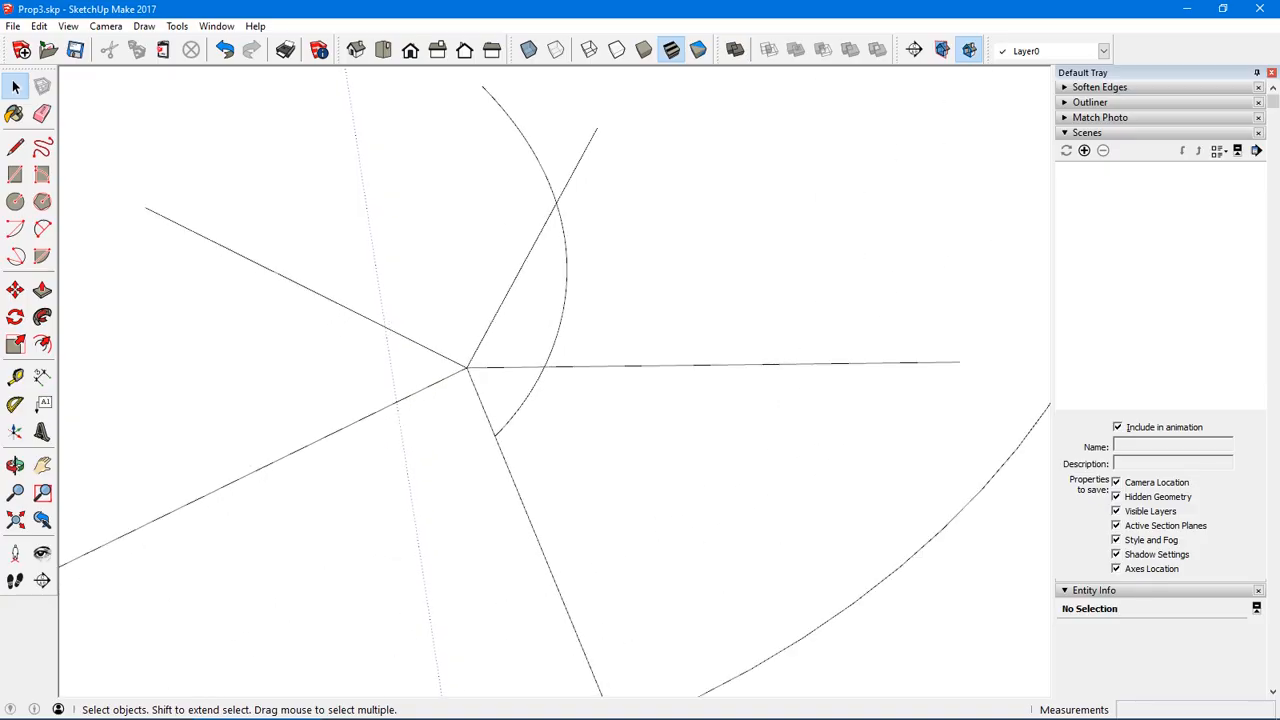
{"action": "left_click", "coordinate": [502, 428]}
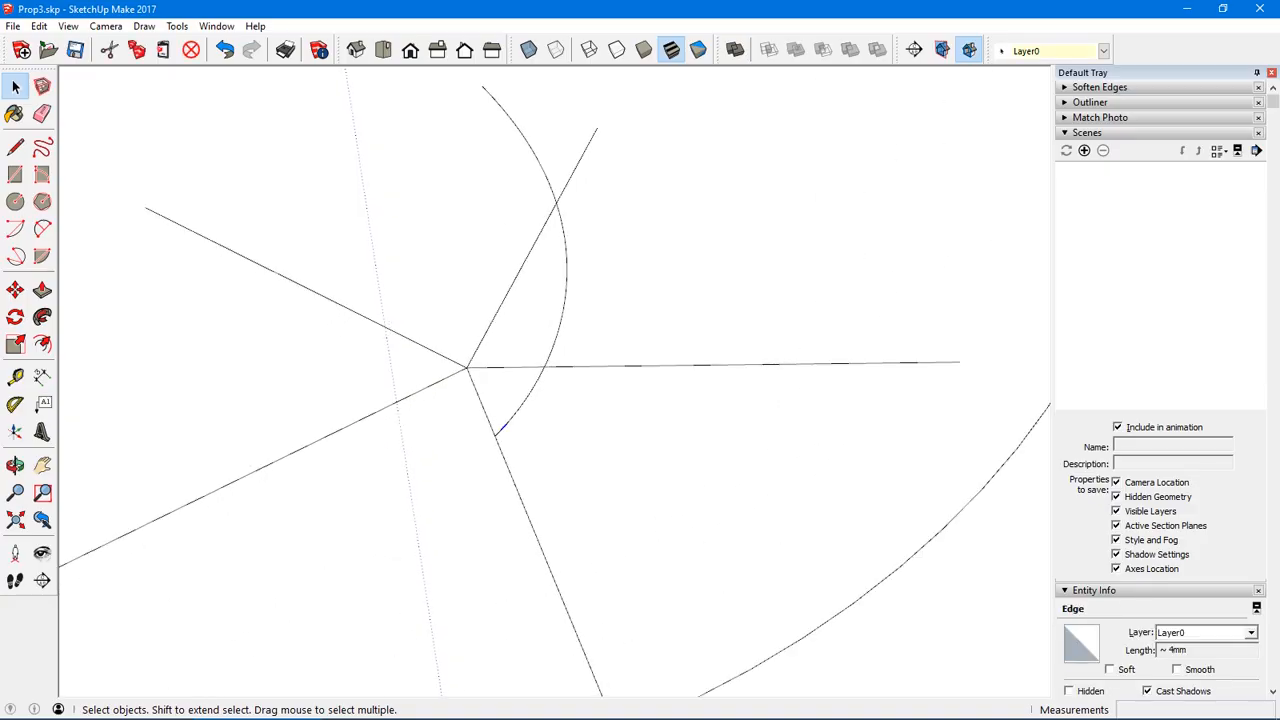
{"action": "scroll", "coordinate": [508, 423], "scroll_direction": "up", "scroll_amount": 7}
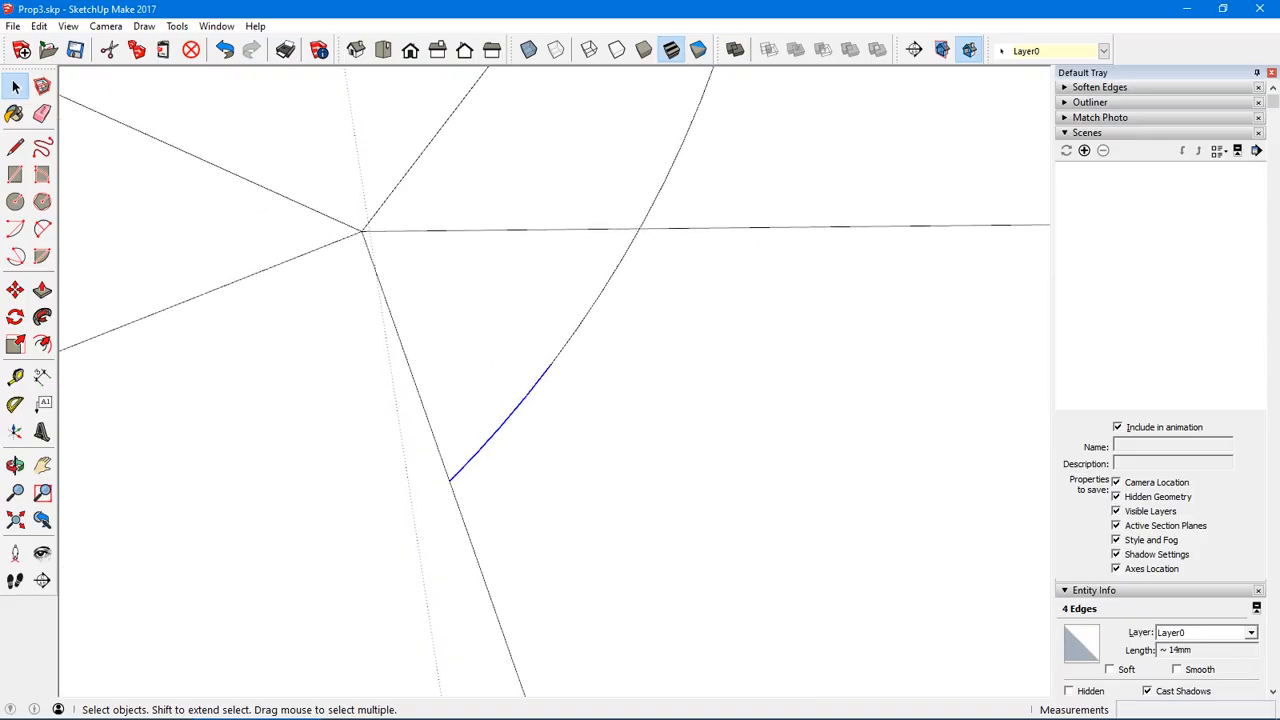
{"action": "key", "text": "ctrl+t"}
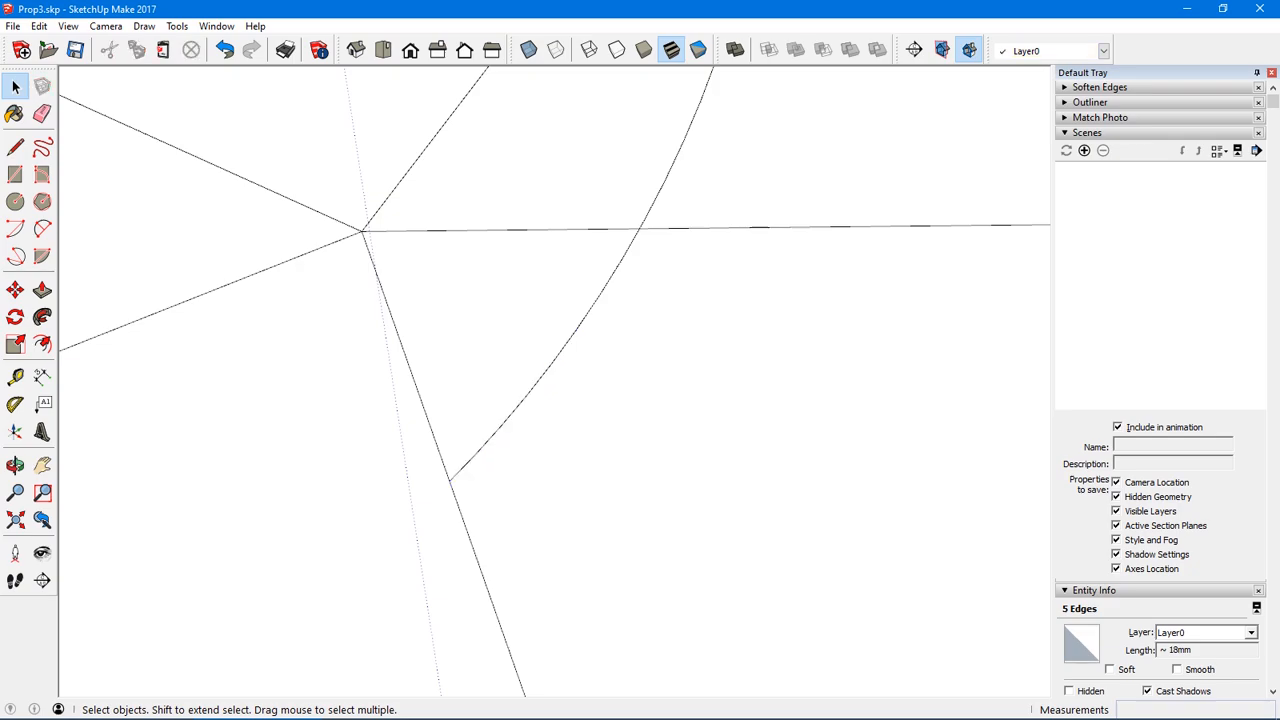
{"action": "left_click", "coordinate": [462, 468]}
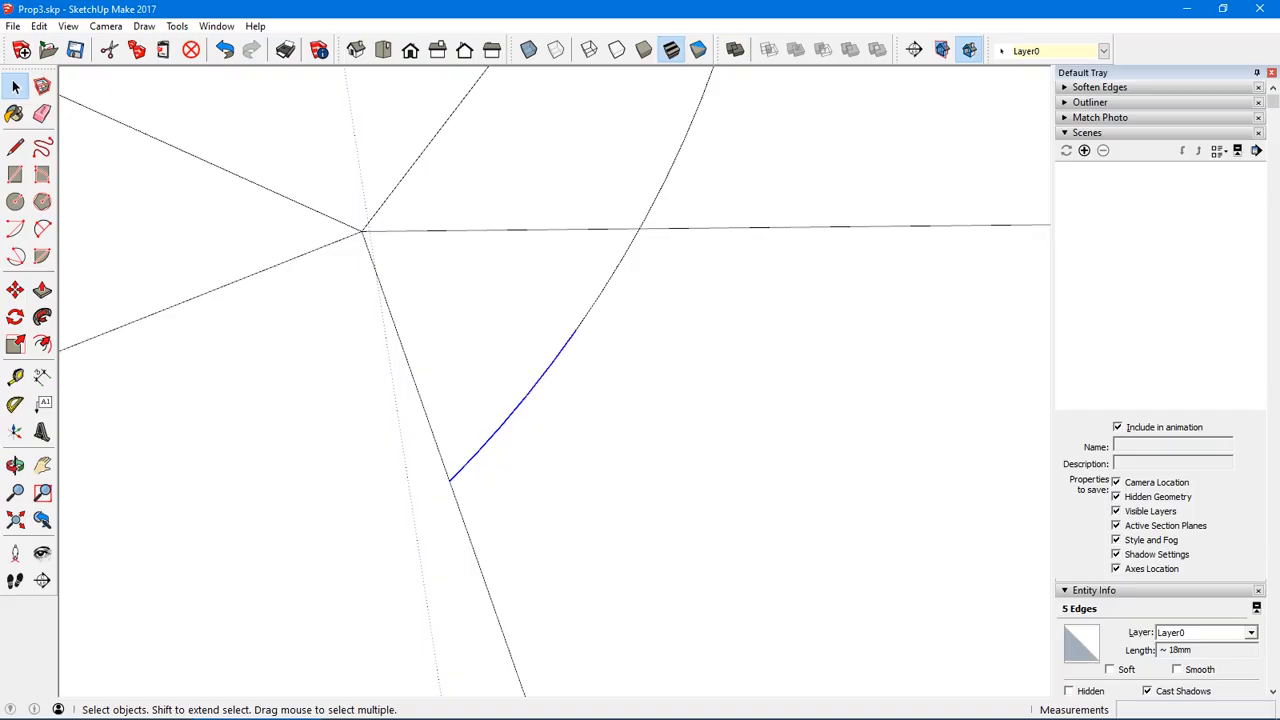
{"action": "key", "text": "Delete"}
- Delete the five topmost edge segments at the upper end of the inner helix
{"action": "scroll", "coordinate": [620, 288], "scroll_direction": "down", "scroll_amount": 6}
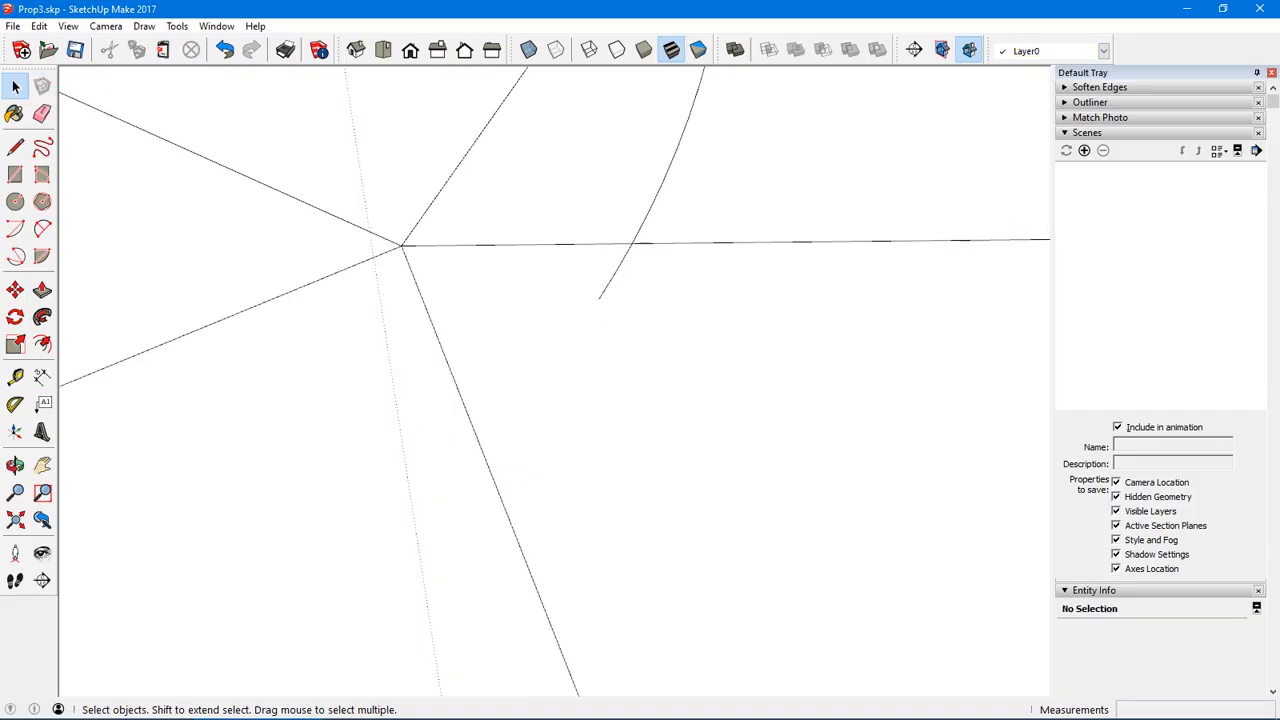
{"action": "middle_click_drag", "start_coordinate": [620, 288], "coordinate": [640, 400]}
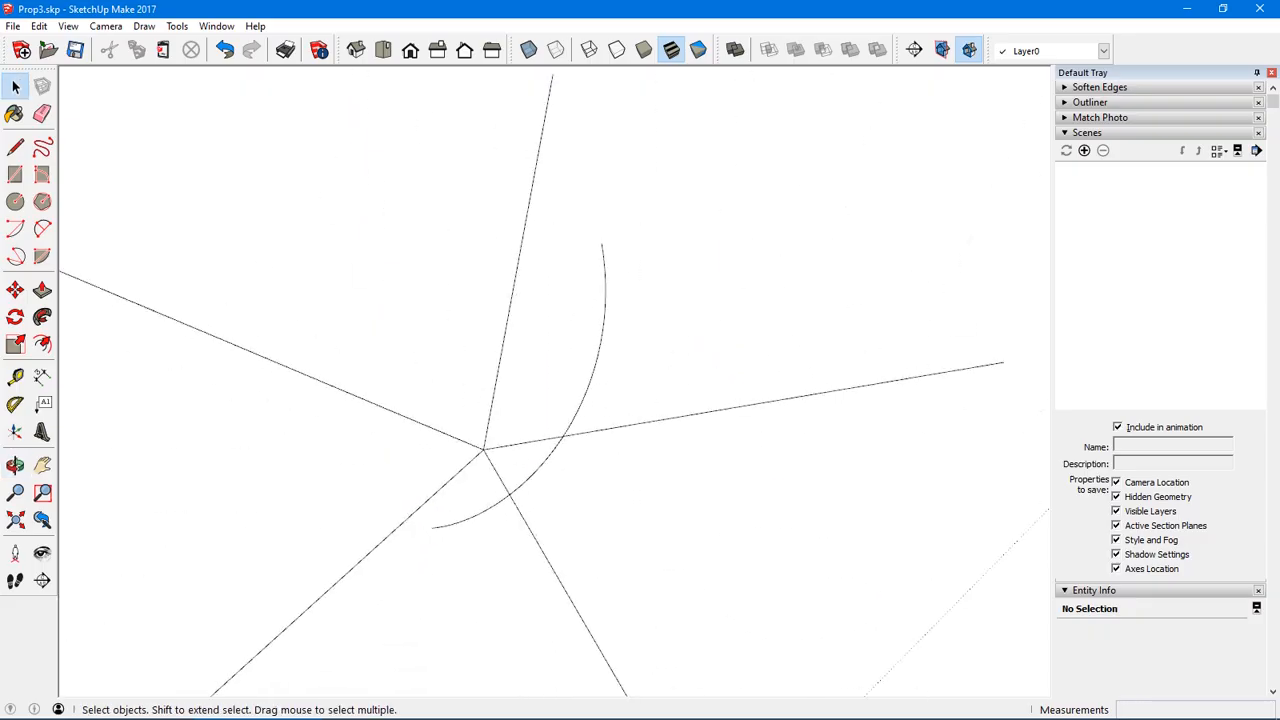
{"action": "left_click", "coordinate": [603, 252]}
{"action": "scroll", "coordinate": [602, 270], "scroll_direction": "up", "scroll_amount": 3}
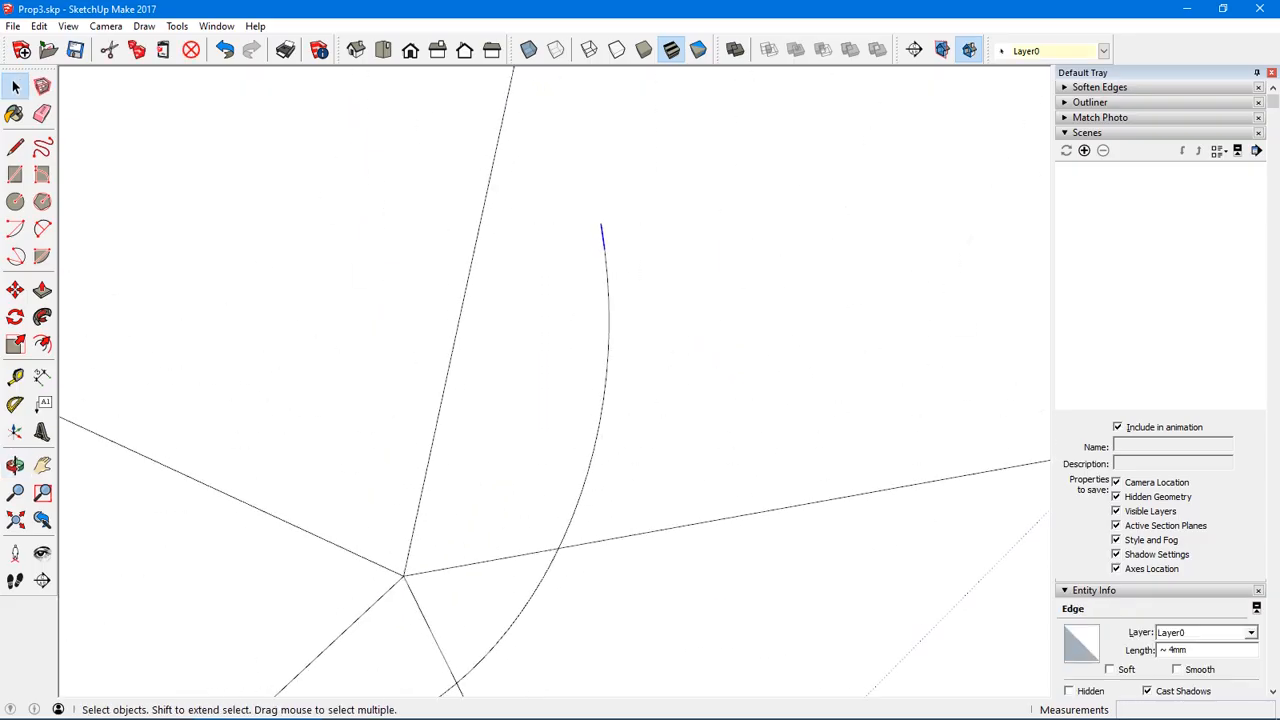
{"action": "left_click", "coordinate": [608, 298], "text": "shift"}
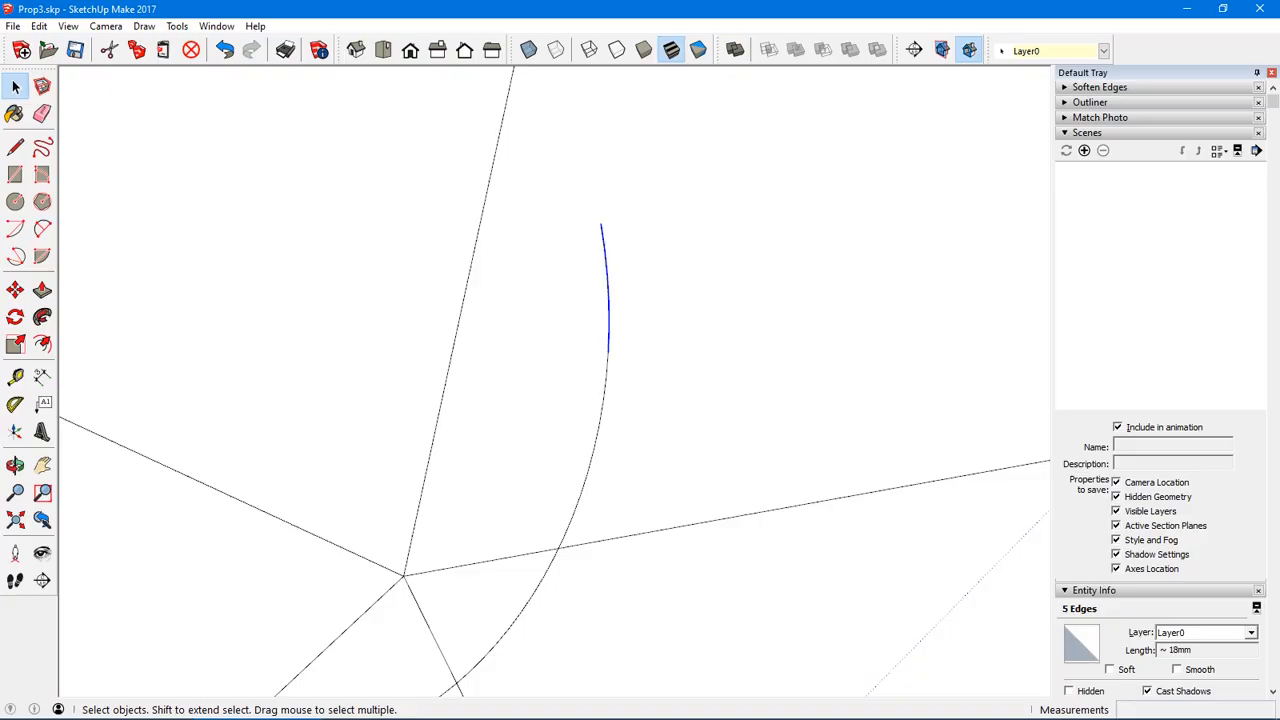
{"action": "key", "text": "Delete"}
{"action": "scroll", "coordinate": [617, 383], "scroll_direction": "down", "scroll_amount": 4}
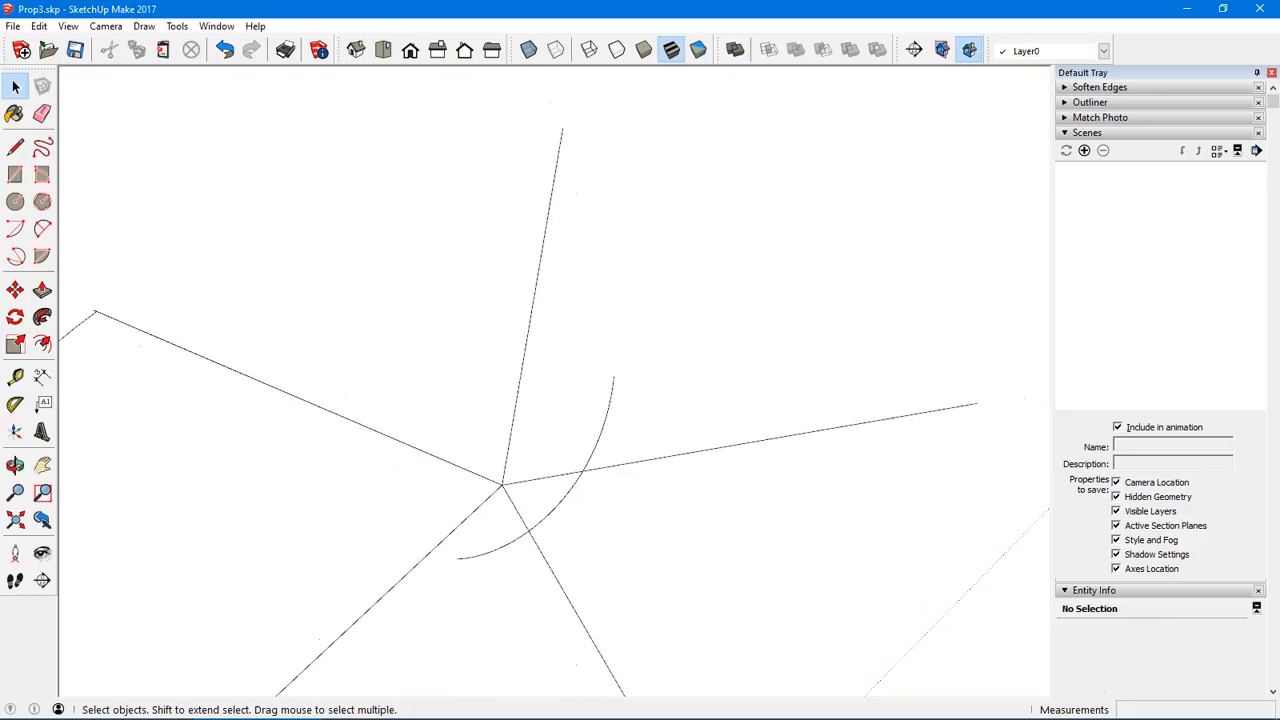
- Draw a straight line about 193 mm long between the upper ends of the inner and outer helices
{"action": "middle_click_drag", "start_coordinate": [617, 383], "coordinate": [715, 275]}
{"action": "middle_click_drag", "start_coordinate": [760, 420], "coordinate": [478, 574]}
{"action": "scroll", "coordinate": [606, 362], "scroll_direction": "down", "scroll_amount": 2}
{"action": "scroll", "coordinate": [590, 352], "scroll_direction": "down", "scroll_amount": 1}
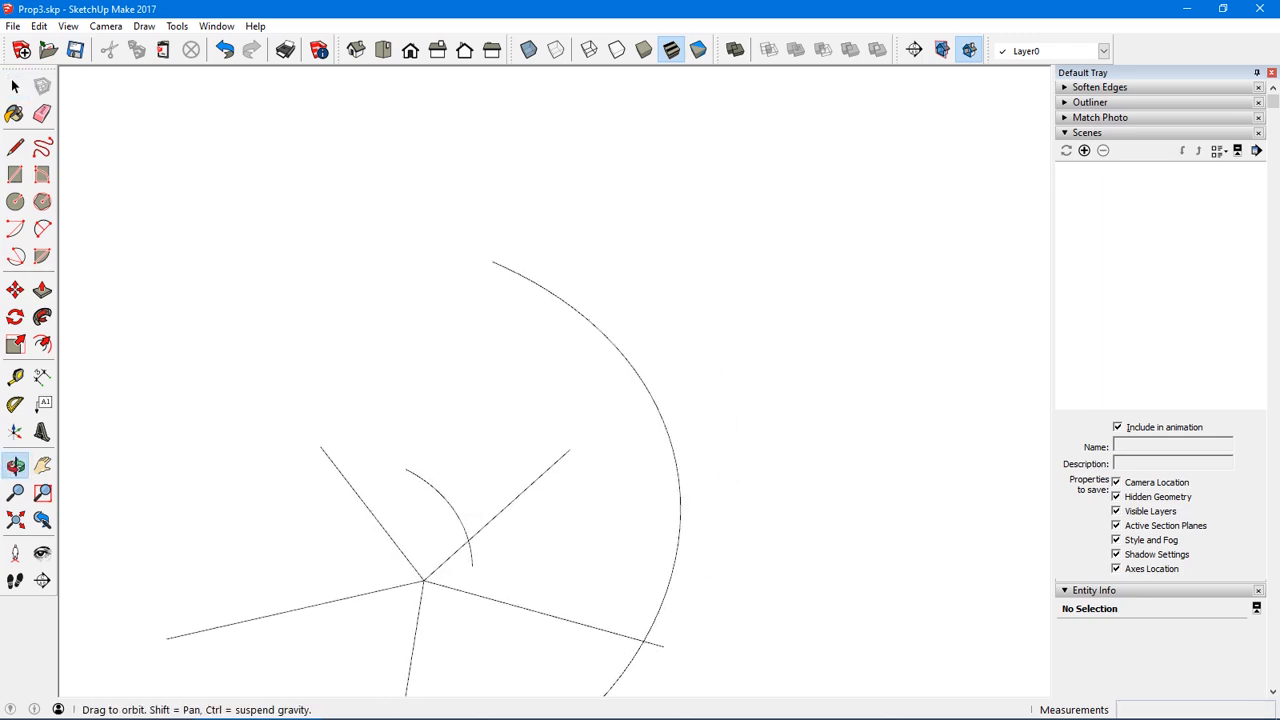
{"action": "key", "text": "l"}
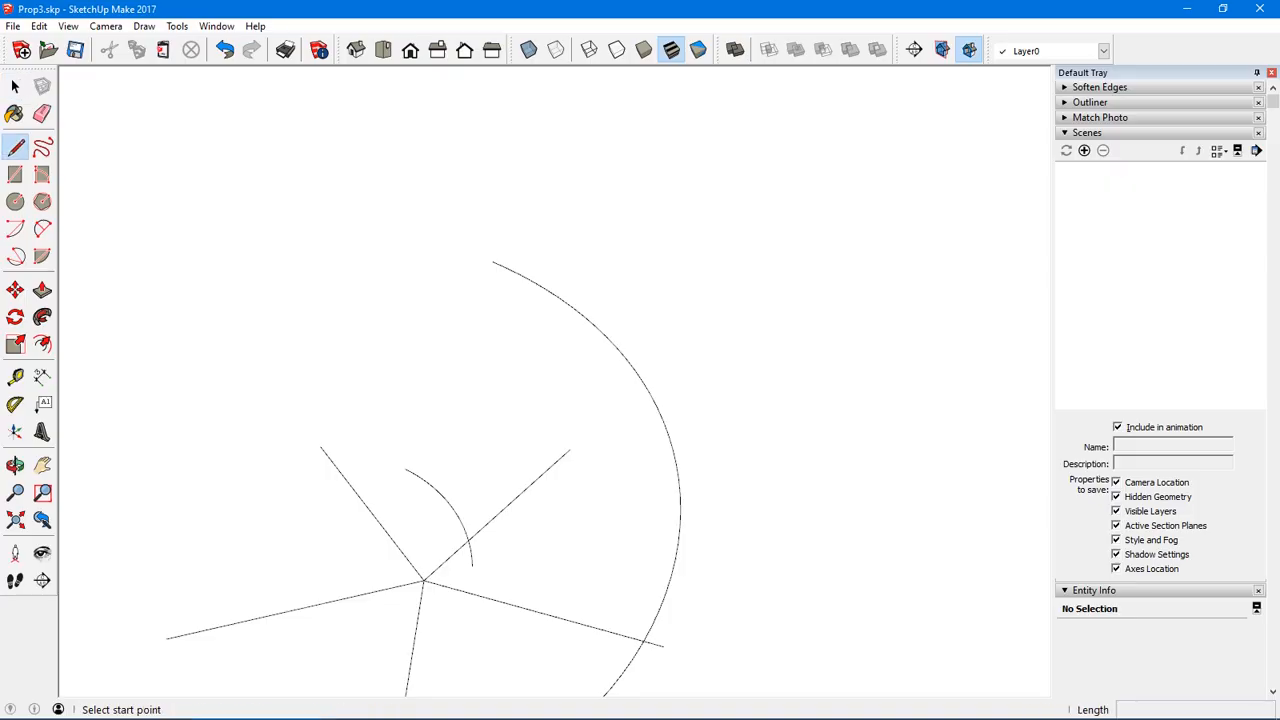
{"action": "left_click", "coordinate": [409, 471]}
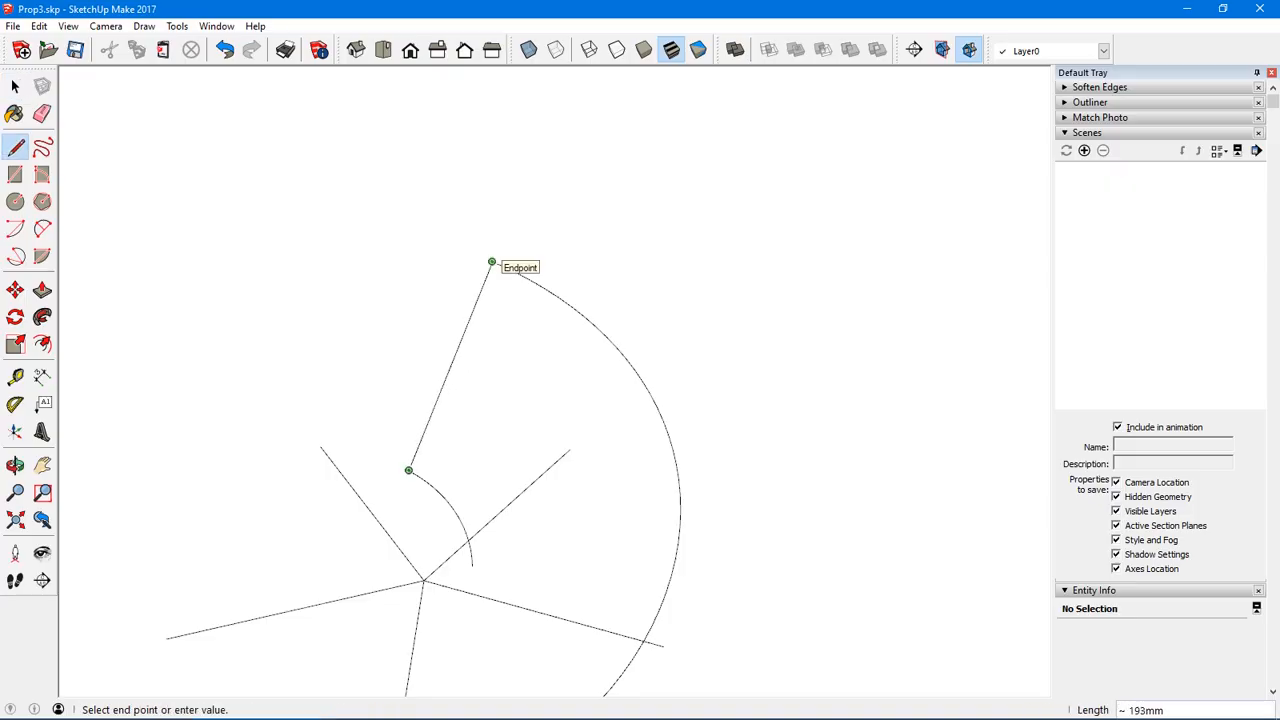
{"action": "middle_click_drag", "start_coordinate": [491, 261], "coordinate": [497, 160]}
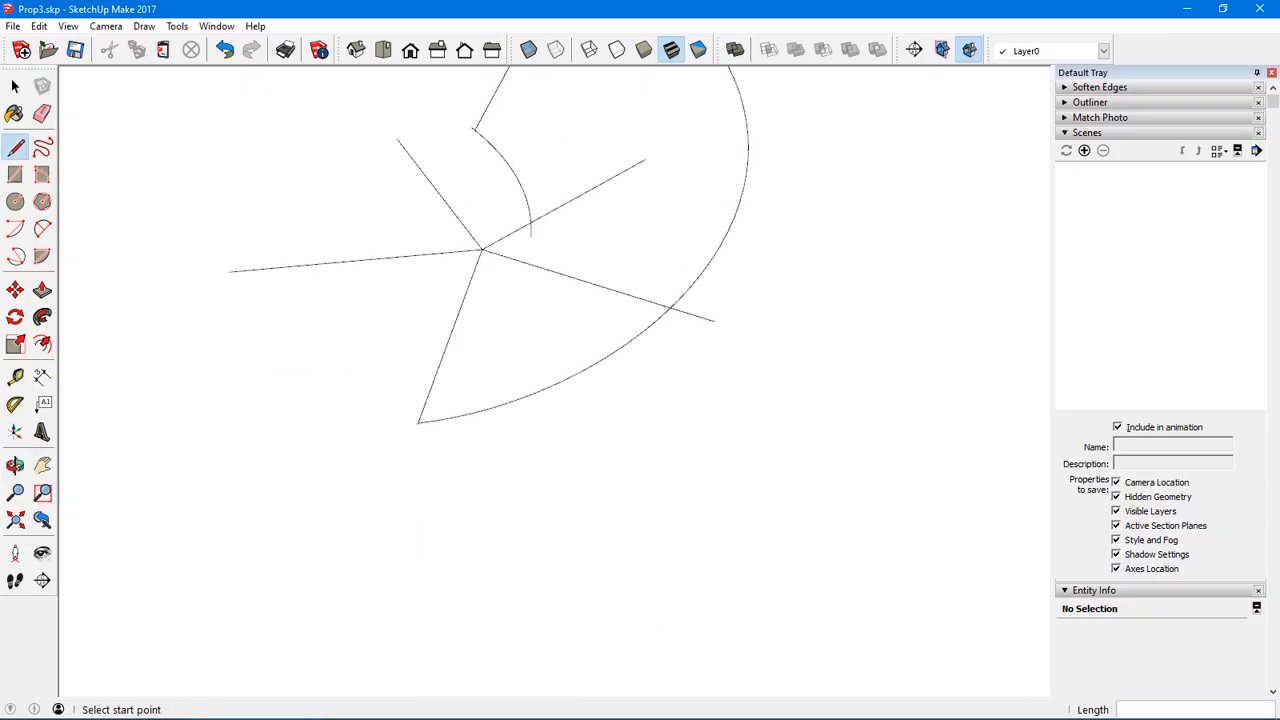
- Draw a straight line from the inner helix's lower endpoint to the outer helix's lower endpoint
{"action": "left_click", "coordinate": [530, 236]}
{"action": "left_click", "coordinate": [418, 423]}
{"action": "key", "text": "space"}
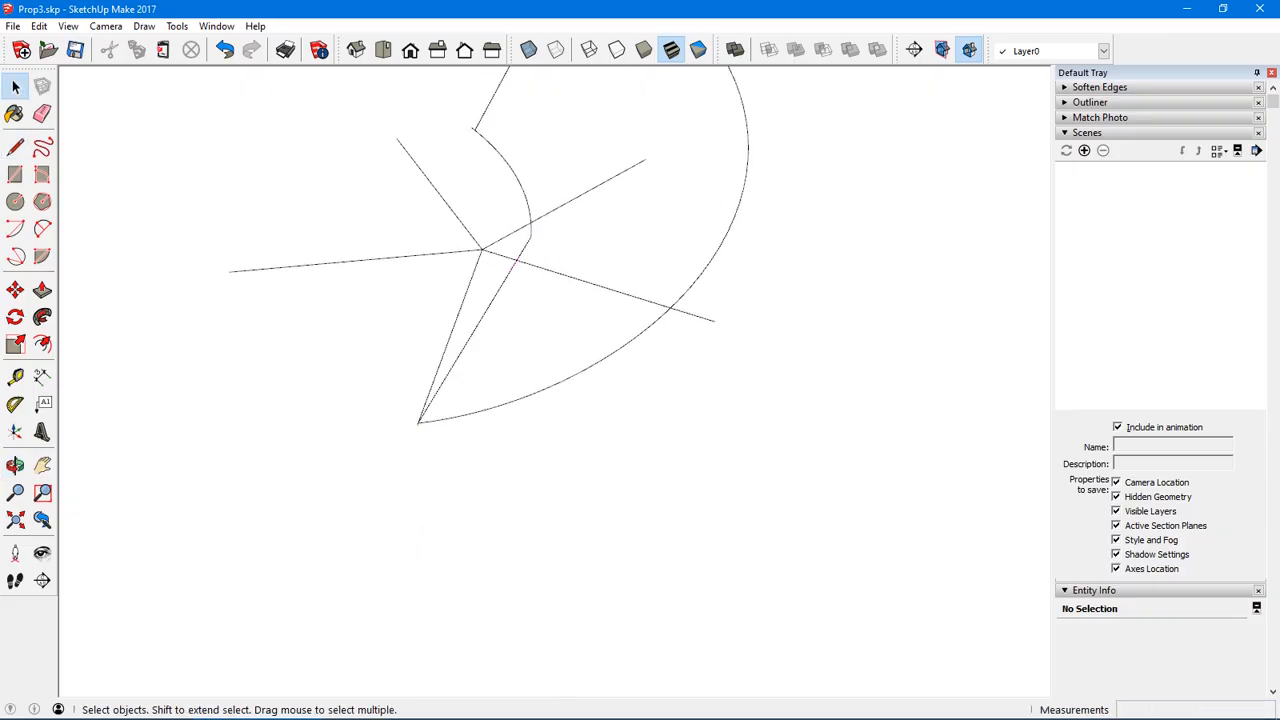
- Delete the upper connecting edge and redraw it about 193 mm long from the inner helix's exact upper endpoint to the outer helix's
{"action": "middle_click_drag", "start_coordinate": [418, 423], "coordinate": [15, 519]}
{"action": "mouse_move", "coordinate": [430, 400]}
{"action": "middle_mouse_down"}
{"action": "mouse_move", "coordinate": [215, 335]}
{"action": "mouse_move", "coordinate": [200, 350]}
{"action": "mouse_move", "coordinate": [120, 330]}
{"action": "mouse_move", "coordinate": [320, 350]}
{"action": "mouse_move", "coordinate": [400, 385]}
{"action": "mouse_move", "coordinate": [381, 492]}
{"action": "middle_mouse_up"}
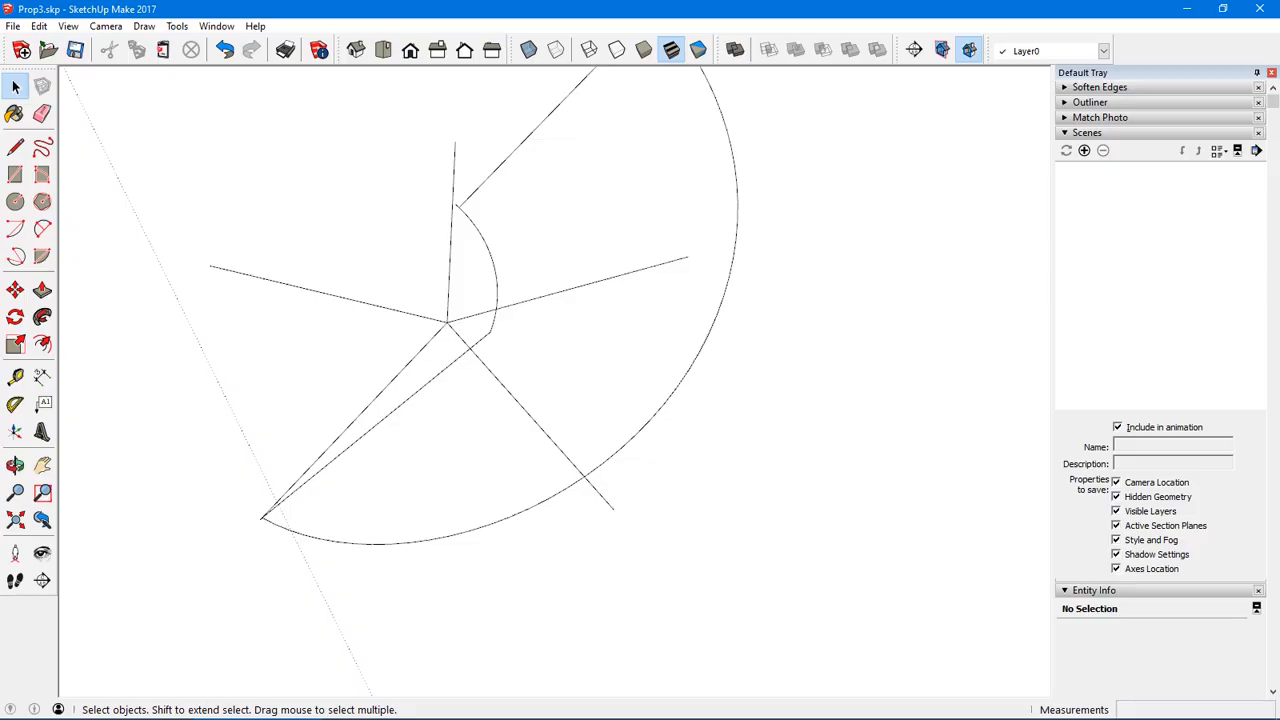
{"action": "mouse_move", "coordinate": [447, 322]}
{"action": "middle_mouse_down", "text": "shift"}
{"action": "mouse_move", "coordinate": [503, 414]}
{"action": "mouse_move", "coordinate": [550, 425]}
{"action": "middle_mouse_up", "text": "shift"}
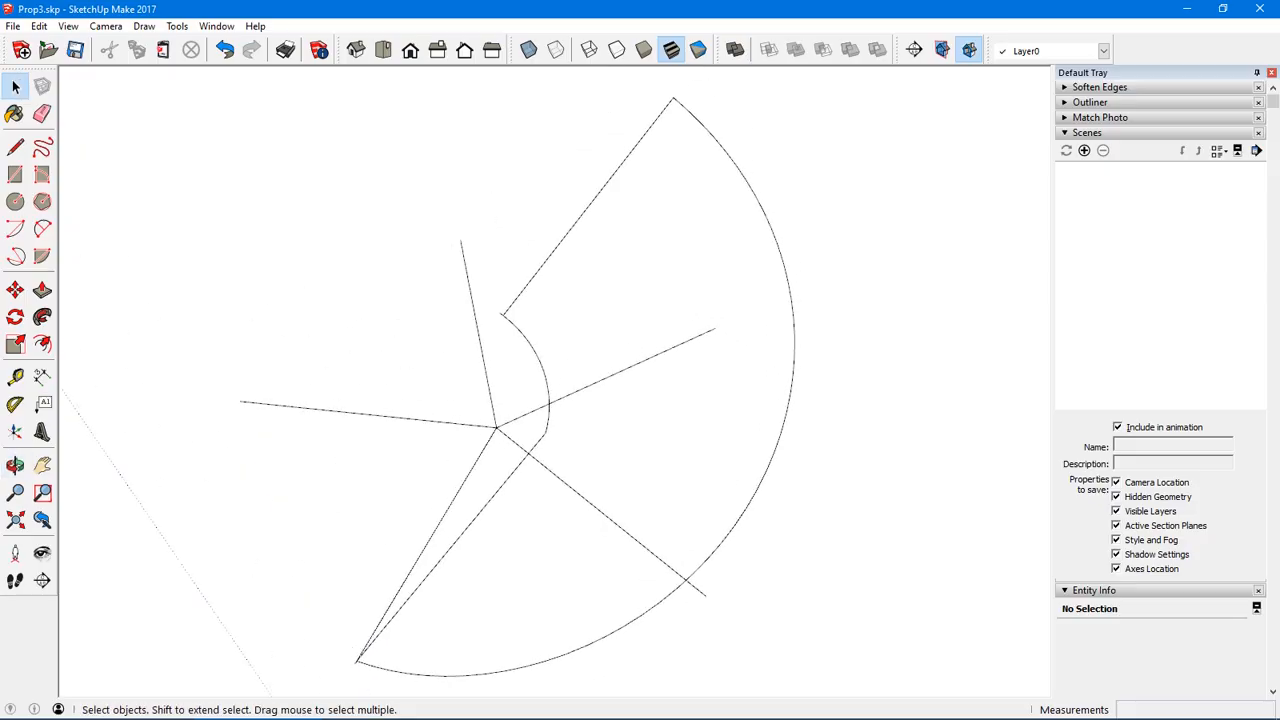
{"action": "left_click", "coordinate": [588, 206]}
{"action": "key", "text": "Delete"}
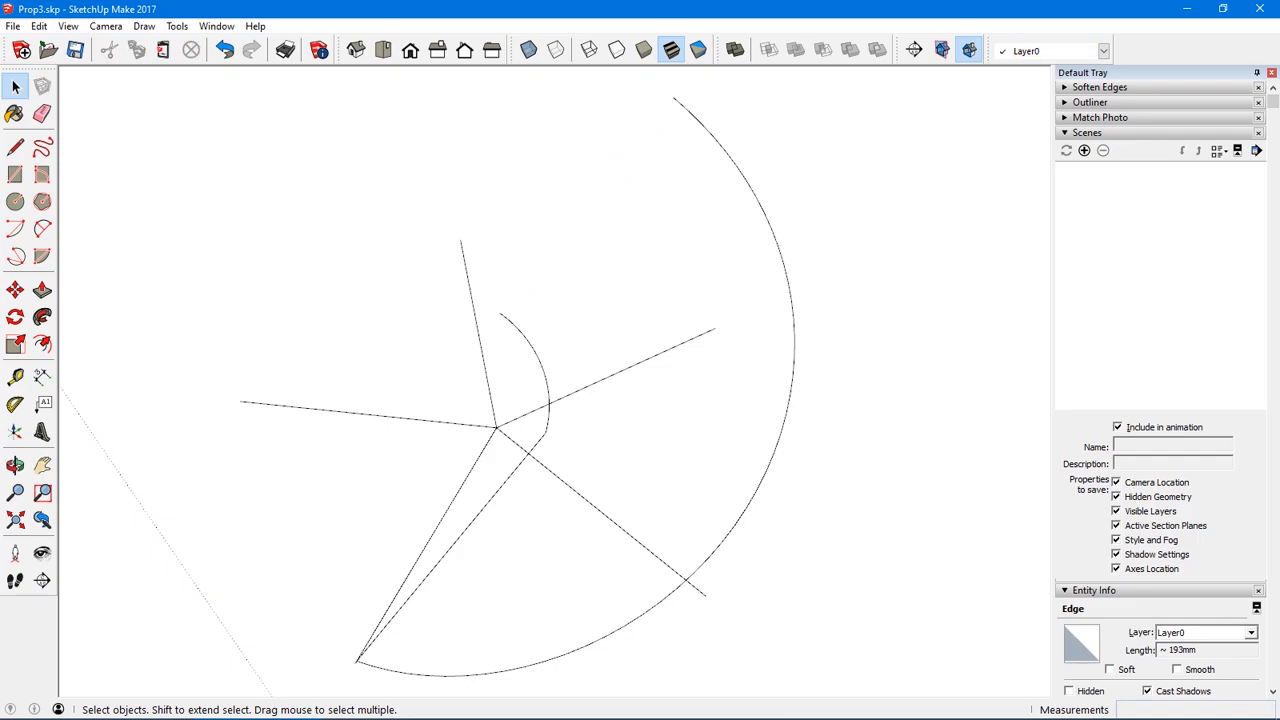
{"action": "key", "text": "l"}
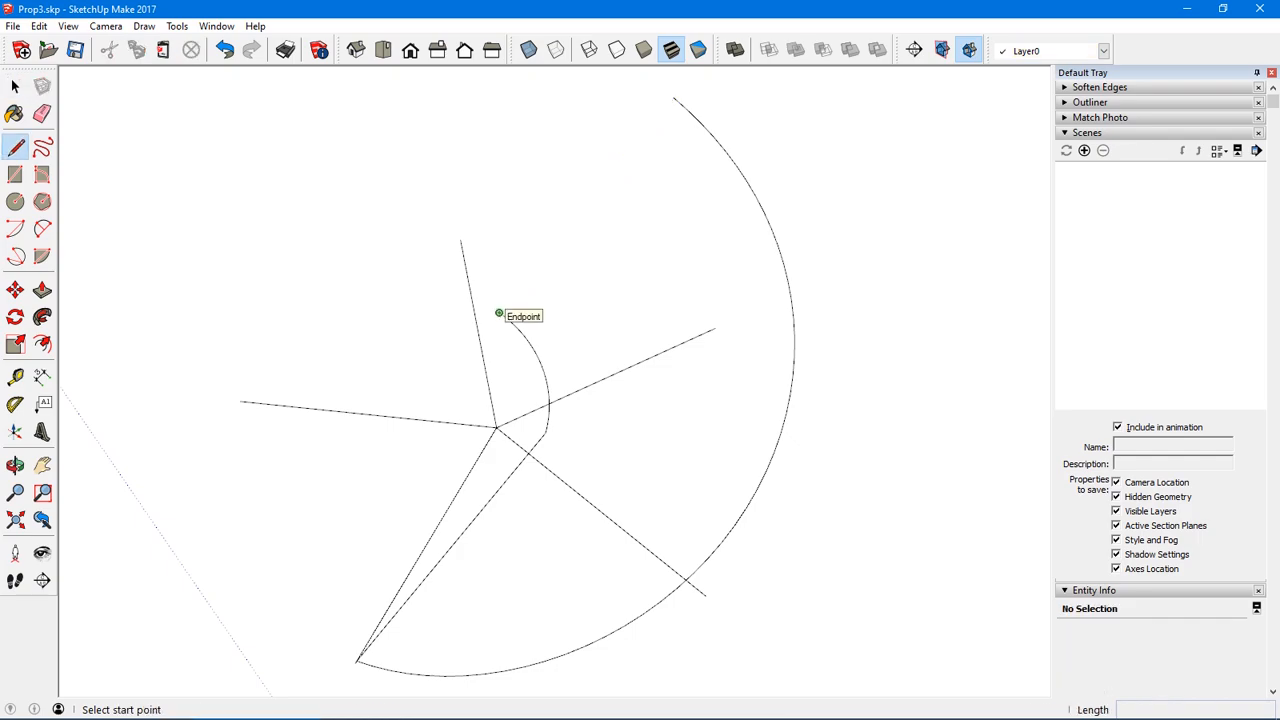
{"action": "left_click", "coordinate": [499, 313]}
{"action": "middle_click_drag", "start_coordinate": [500, 312], "coordinate": [437, 515], "text": "shift"}
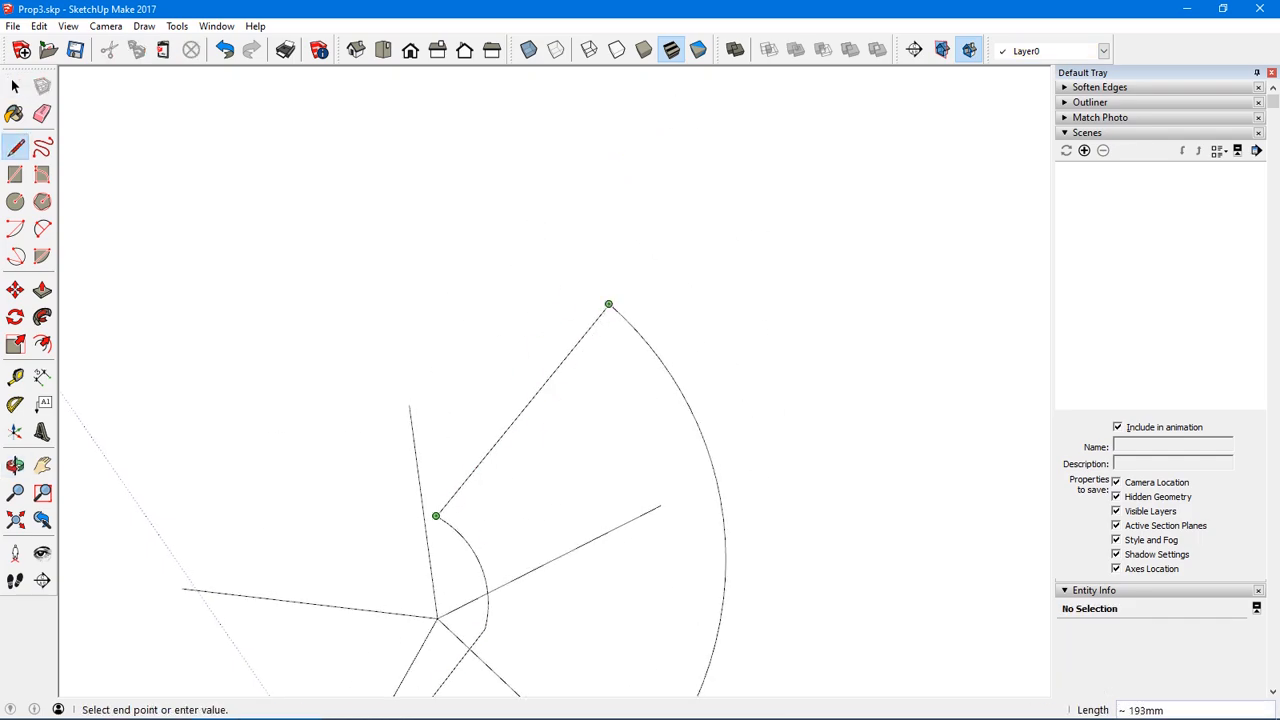
{"action": "key", "text": "space"}
- Examine the blade outline formed by both helices and their connecting edges from several angles
{"action": "middle_click_drag", "start_coordinate": [609, 304], "coordinate": [556, 36]}
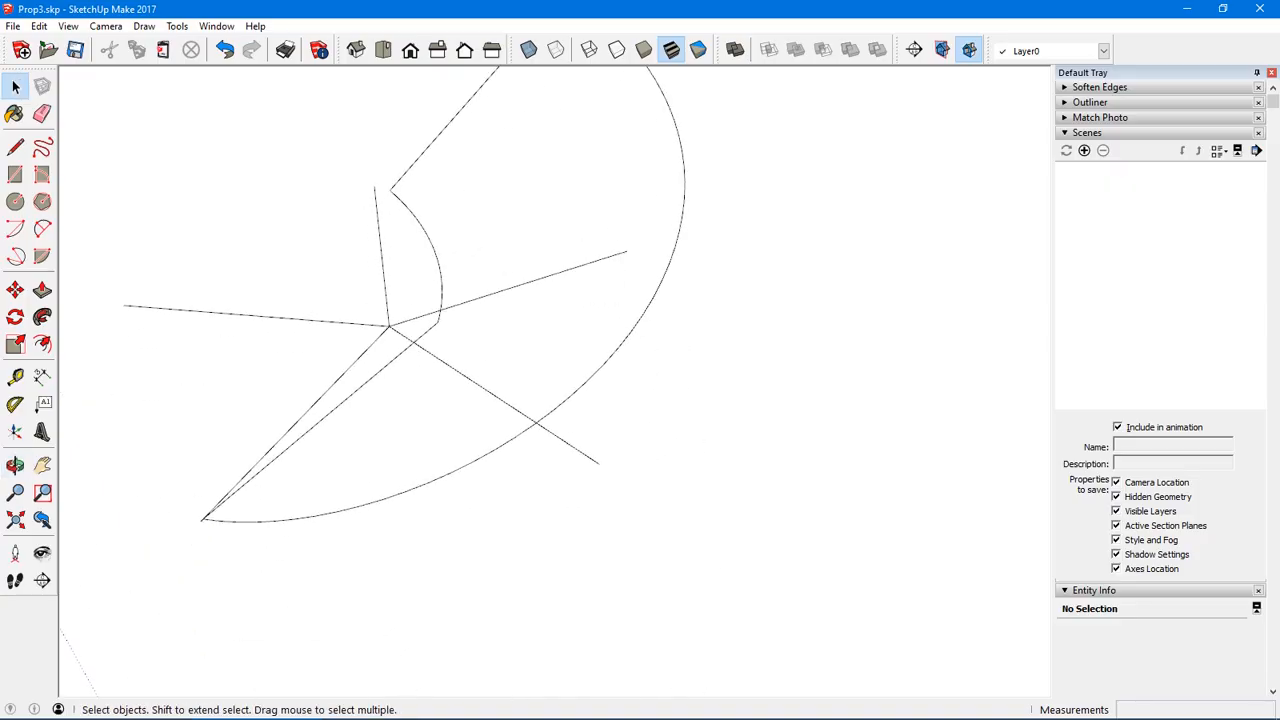
{"action": "middle_click_drag", "start_coordinate": [554, 380], "coordinate": [610, 440]}
{"action": "middle_click_drag", "start_coordinate": [470, 480], "coordinate": [600, 365], "text": "shift"}
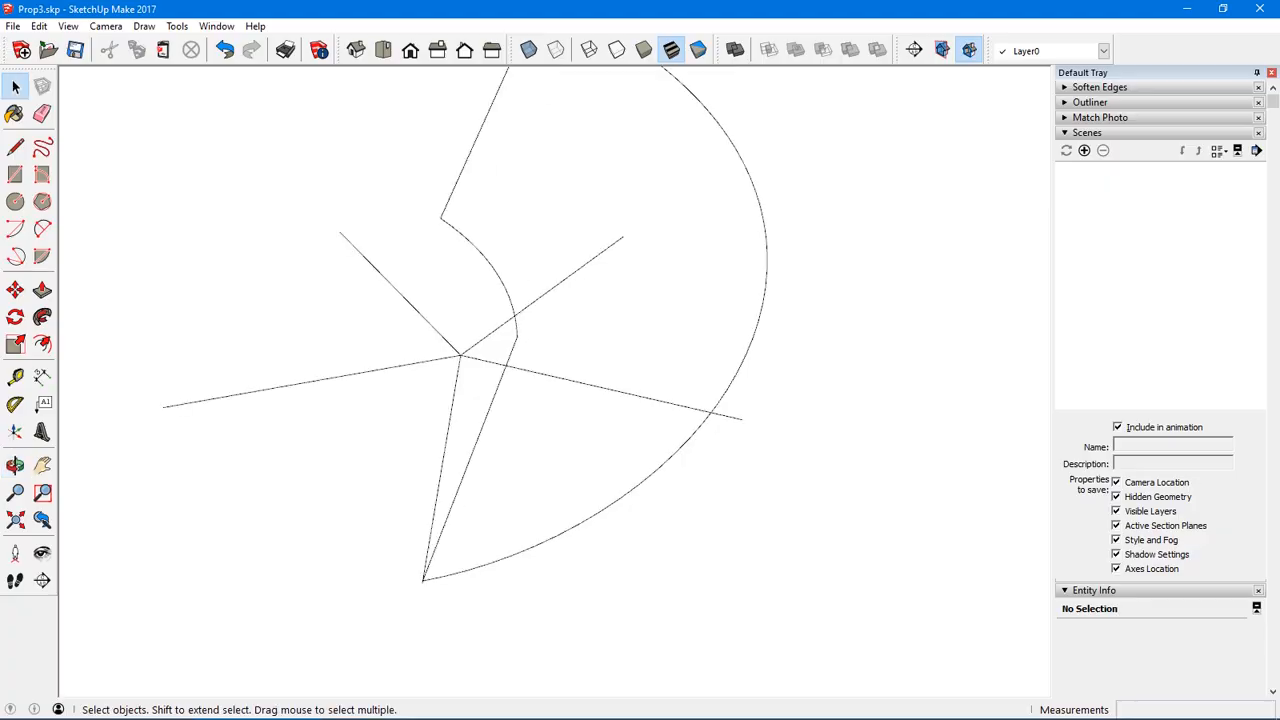
{"action": "middle_click_drag", "start_coordinate": [480, 400], "coordinate": [640, 470]}
{"action": "middle_click_drag", "start_coordinate": [560, 420], "coordinate": [450, 450]}
{"action": "middle_click_drag", "start_coordinate": [600, 430], "coordinate": [430, 380]}
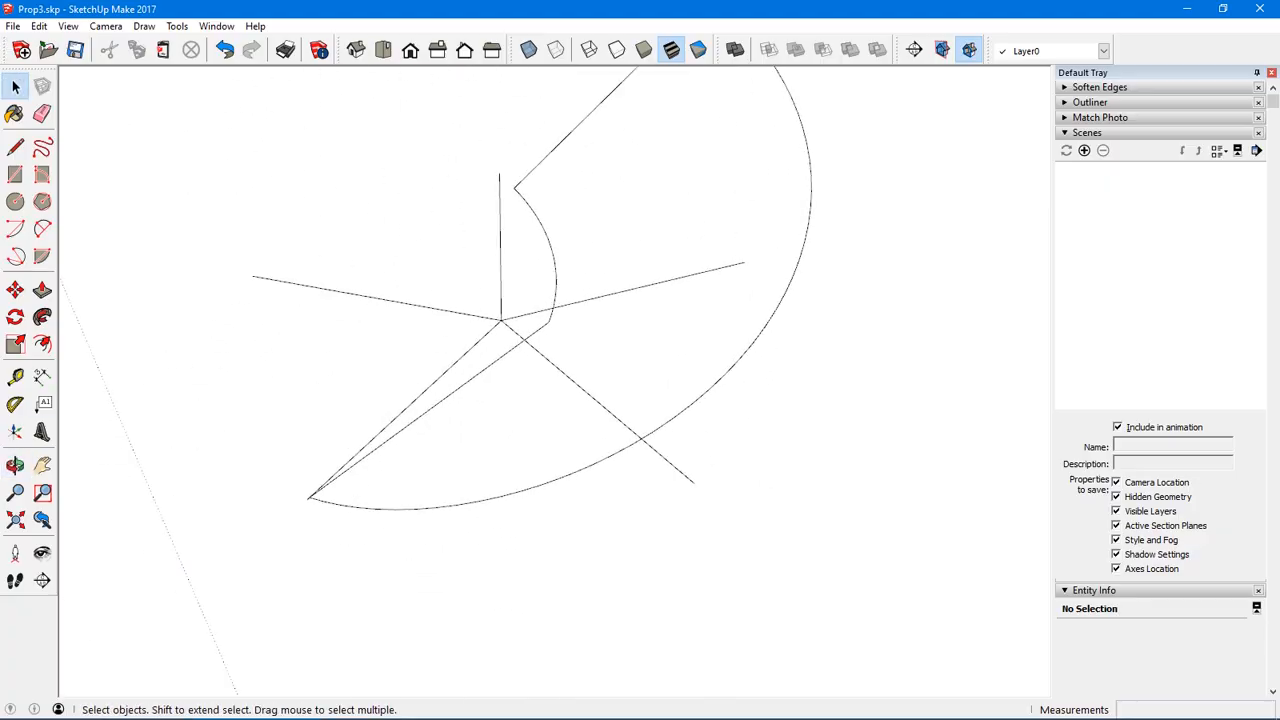
{"action": "middle_click_drag", "start_coordinate": [520, 380], "coordinate": [700, 340]}
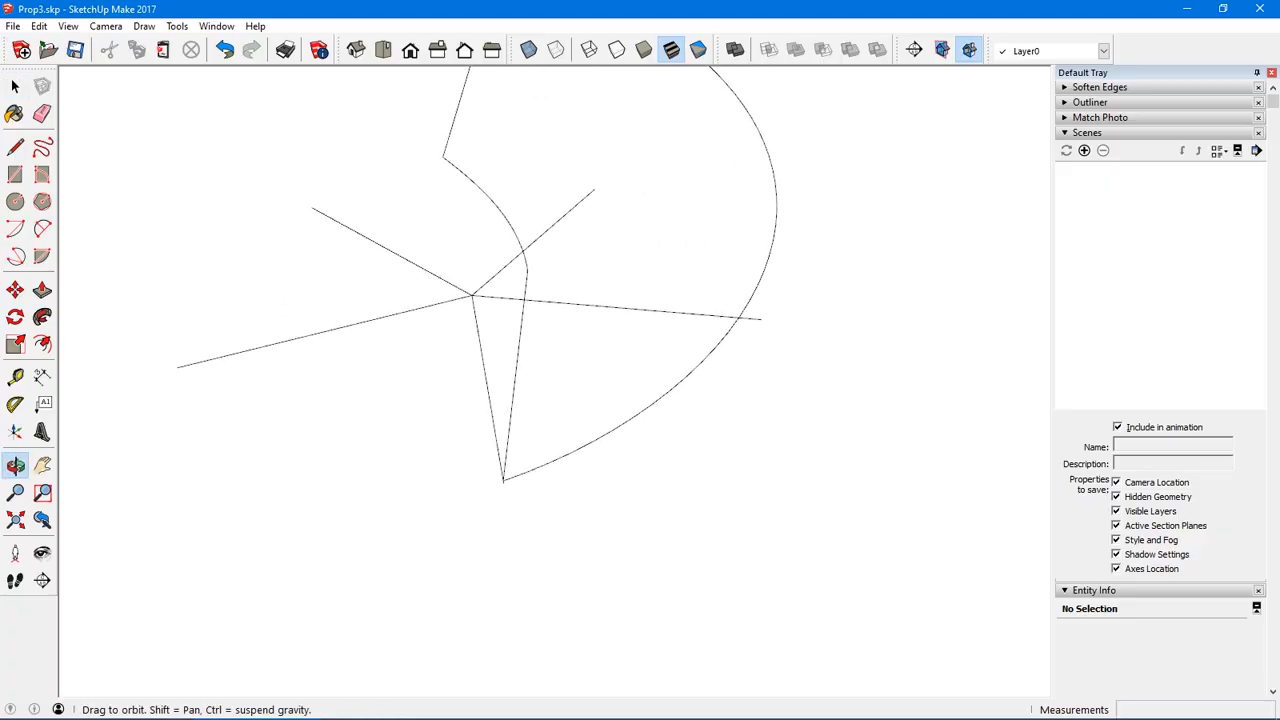
{"action": "middle_click_drag", "start_coordinate": [600, 380], "coordinate": [510, 435]}
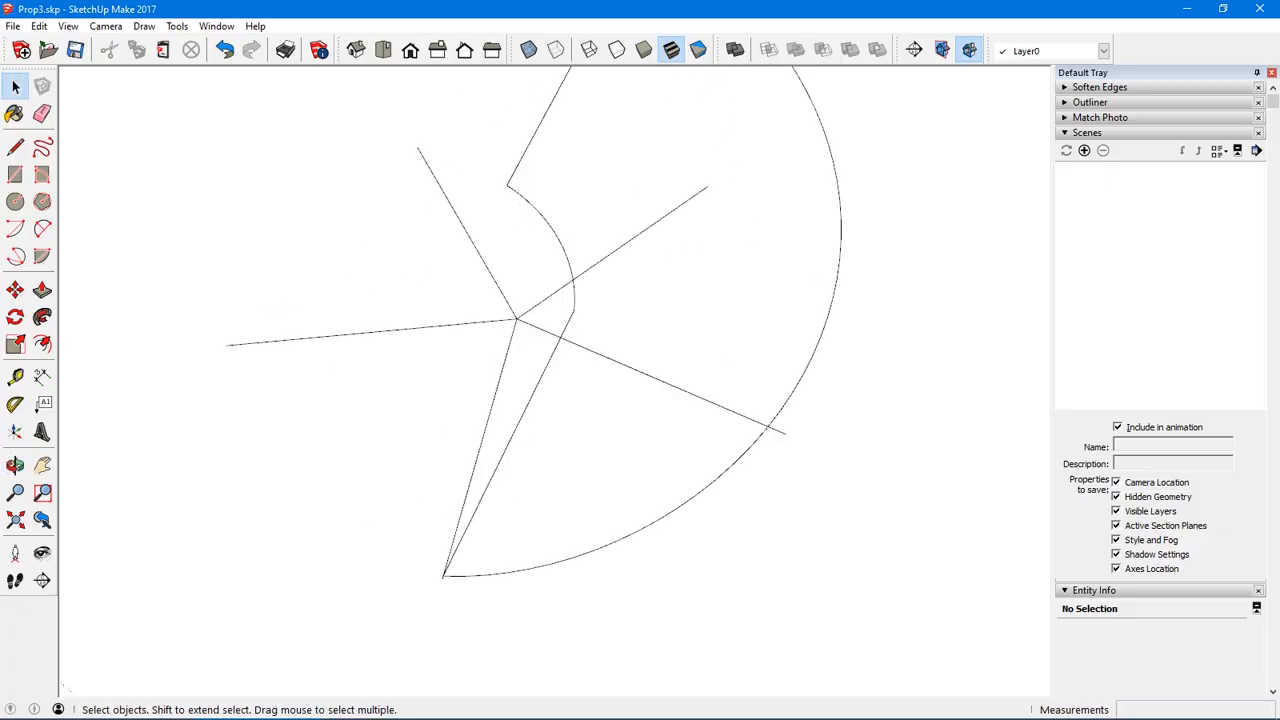
{"action": "middle_click_drag", "start_coordinate": [590, 420], "coordinate": [500, 410]}
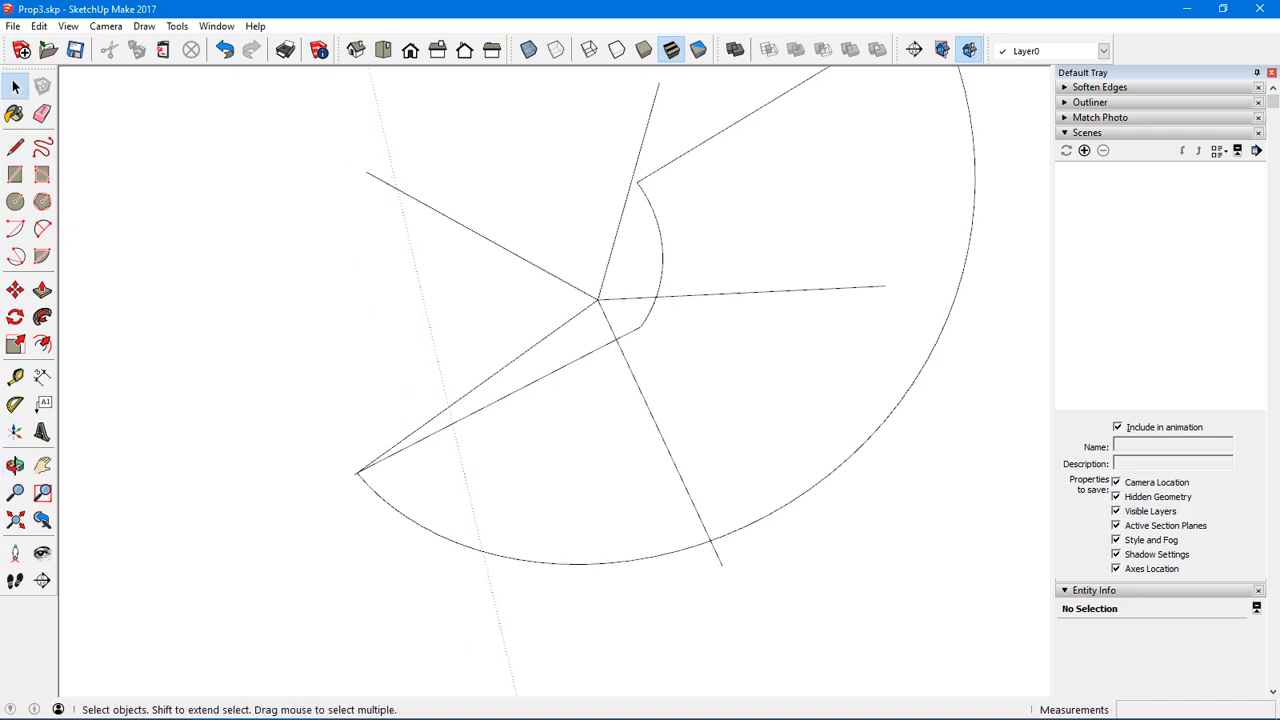
{"action": "middle_click_drag", "start_coordinate": [600, 380], "coordinate": [540, 400]}
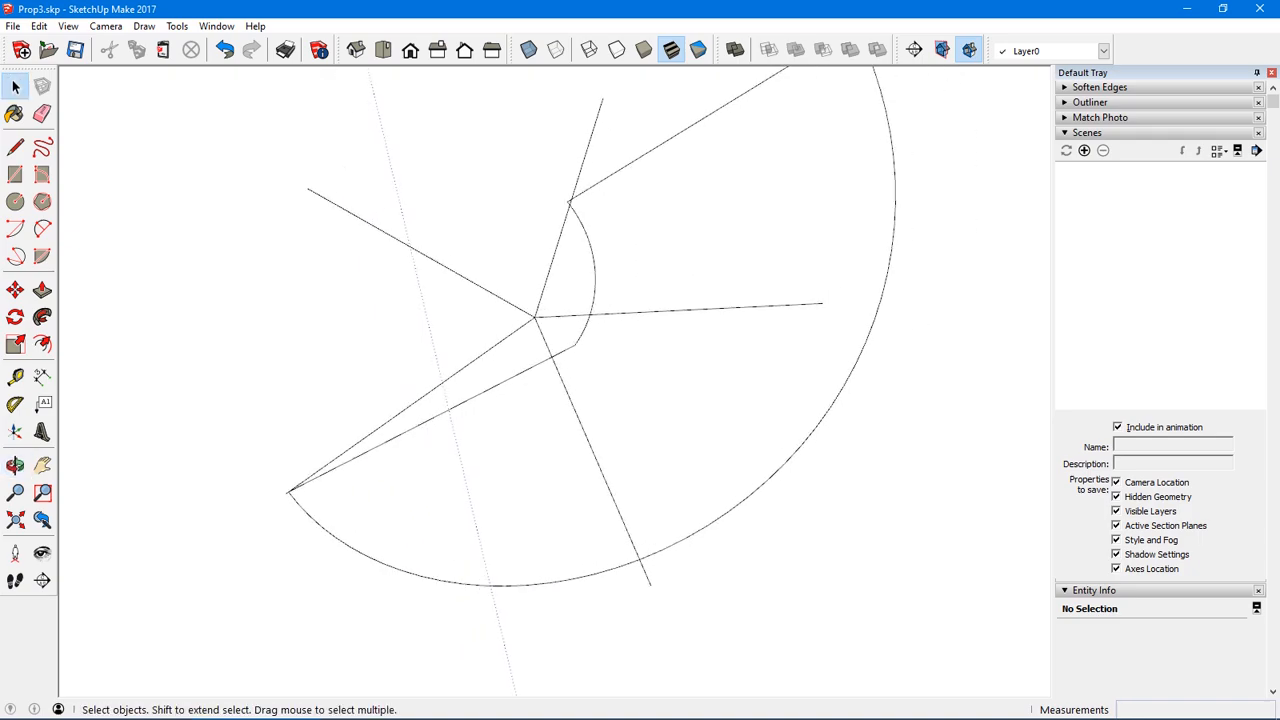
- Draw a 92 mm line from the inner helix's lower endpoint, extending the direction of its last segment
{"action": "key", "text": "l"}
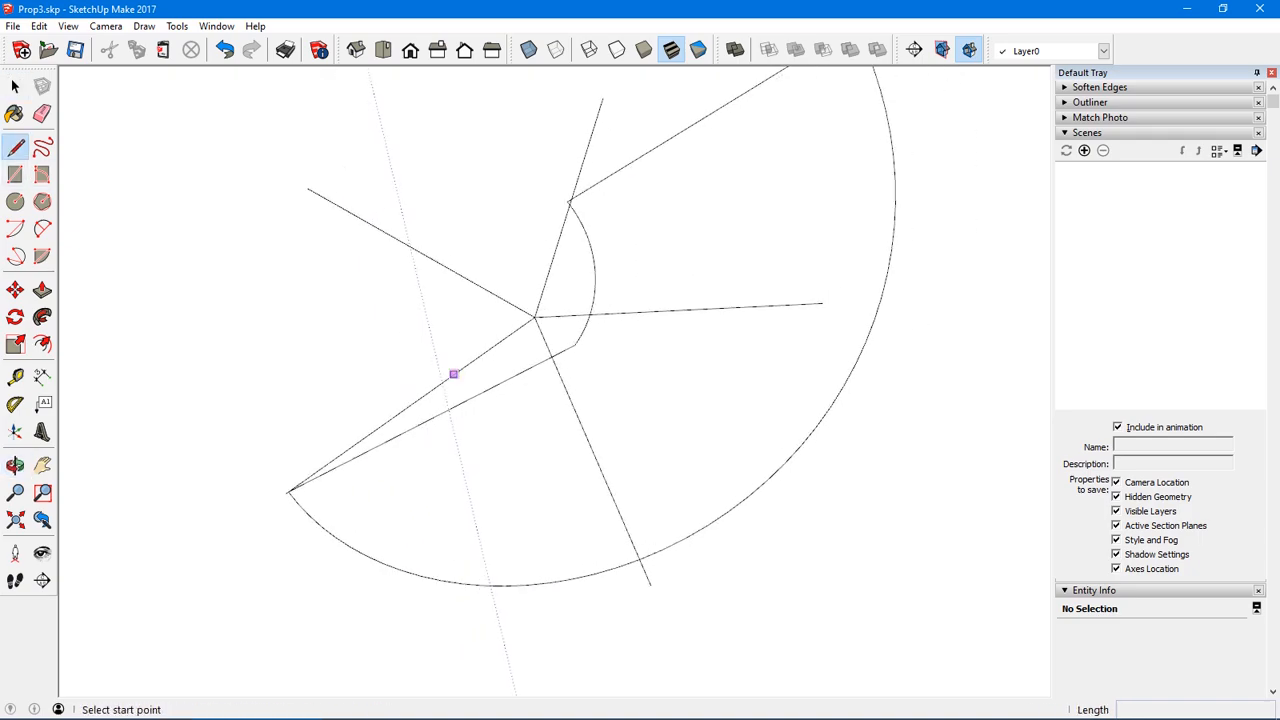
{"action": "middle_click_drag", "start_coordinate": [574, 344], "coordinate": [592, 409]}
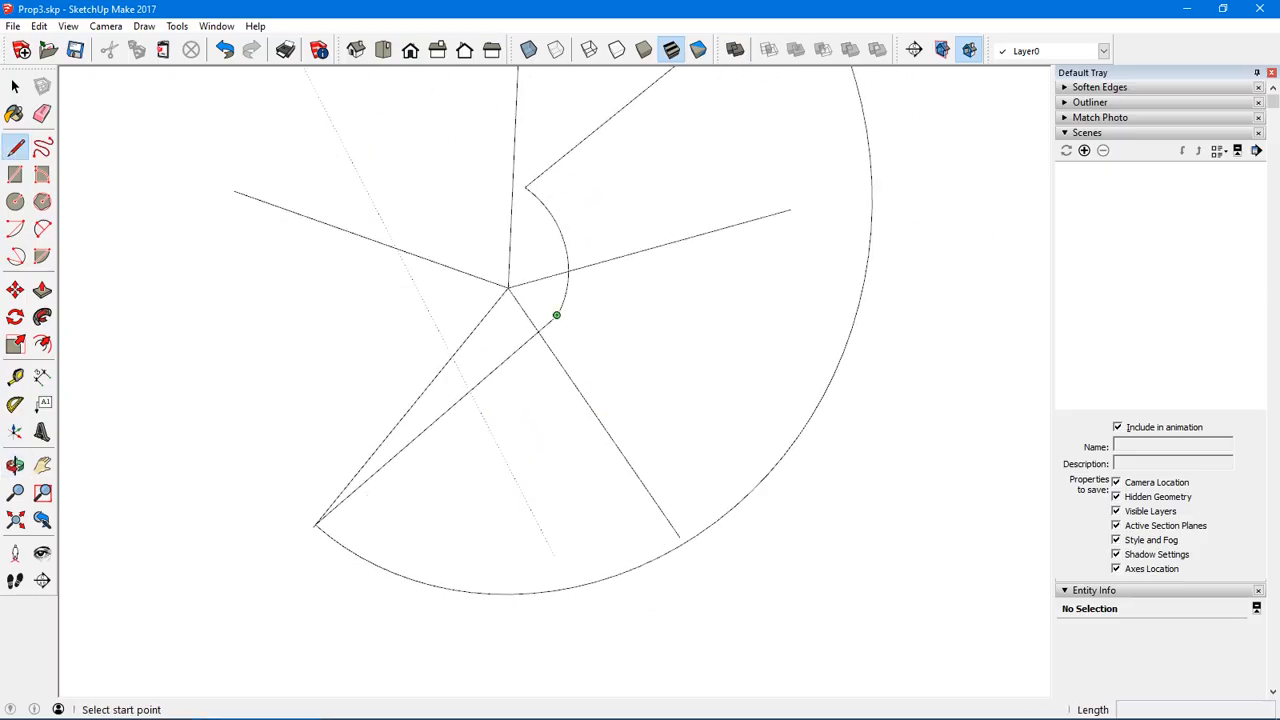
{"action": "left_click", "coordinate": [556, 316]}
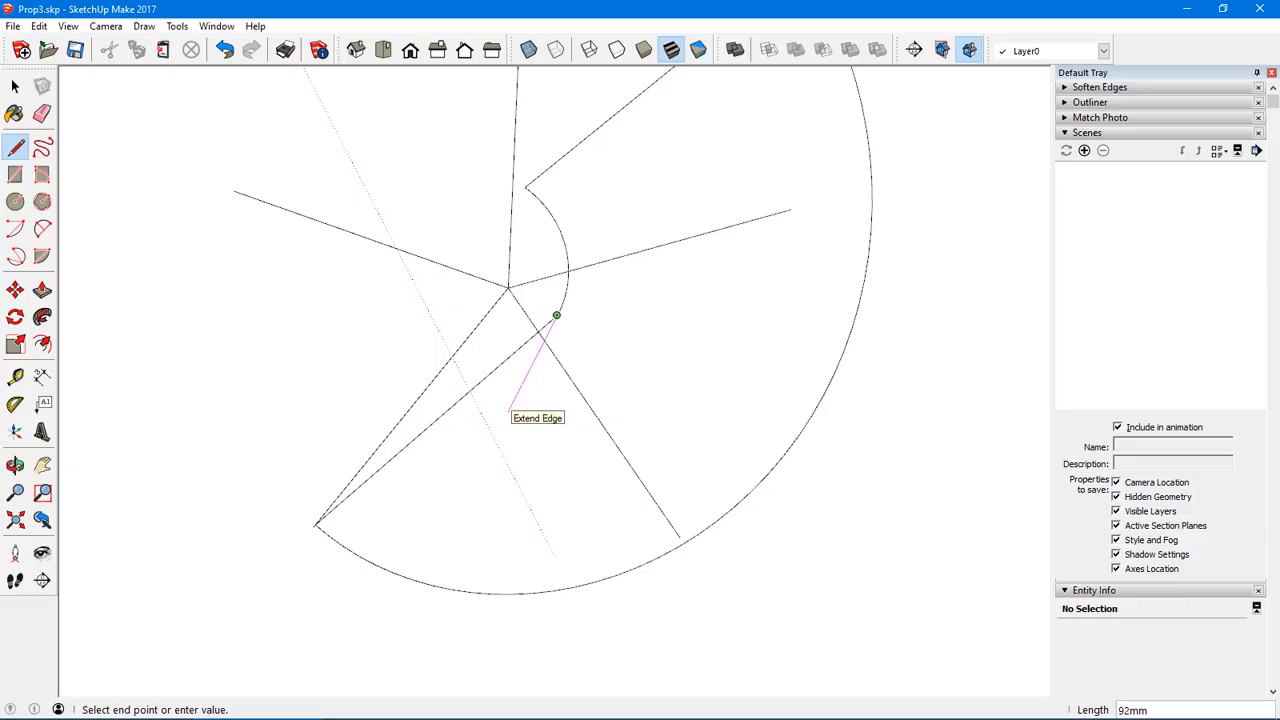
{"action": "left_click", "coordinate": [507, 412]}
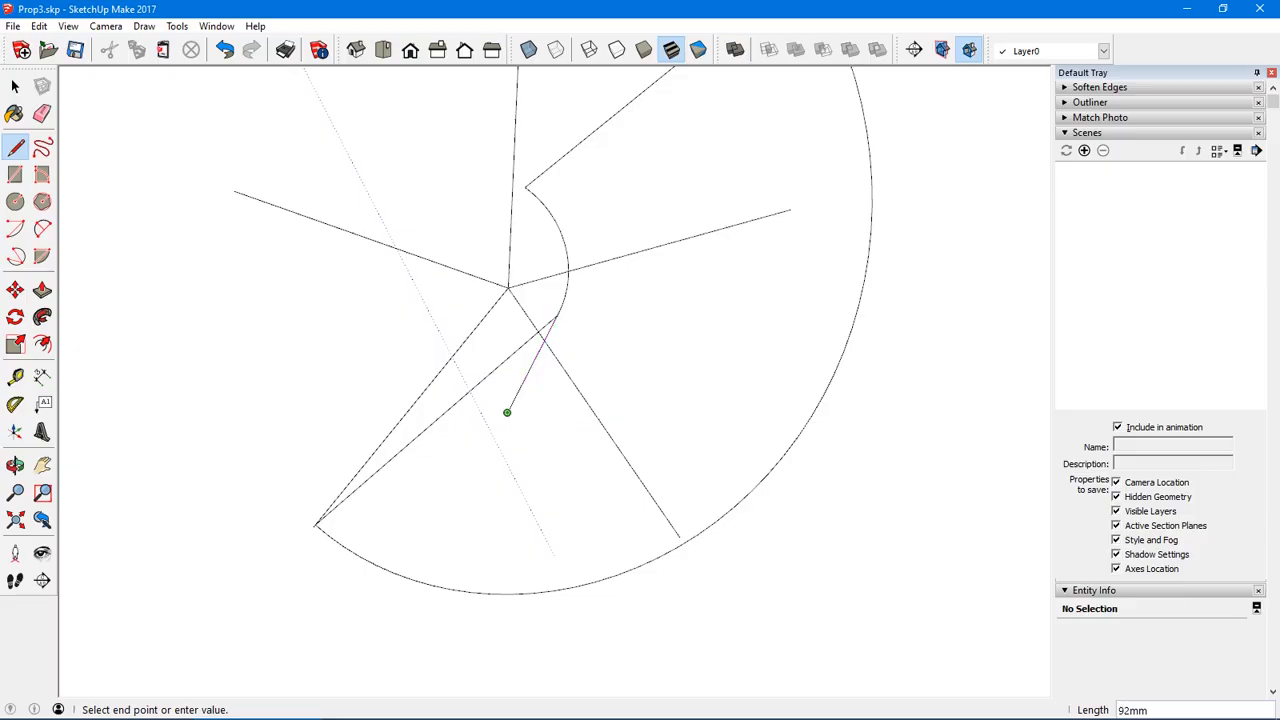
- Draw a line about 153 mm long from the extension line's free end to the outer helix's lower endpoint, closing a triangular face
{"action": "middle_click_drag", "start_coordinate": [507, 412], "coordinate": [480, 415]}
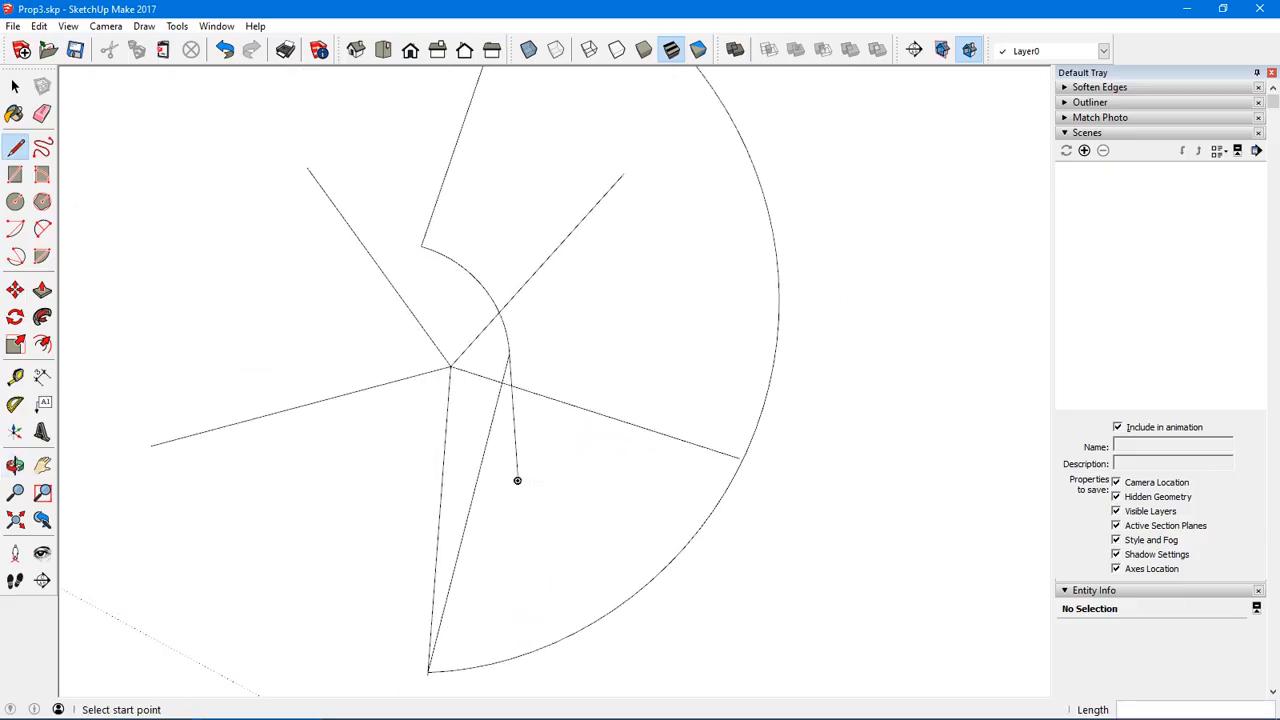
{"action": "middle_click_drag", "start_coordinate": [517, 481], "coordinate": [595, 625]}
{"action": "middle_click_drag", "start_coordinate": [566, 572], "coordinate": [390, 505]}
{"action": "middle_click_drag", "start_coordinate": [480, 400], "coordinate": [560, 340]}
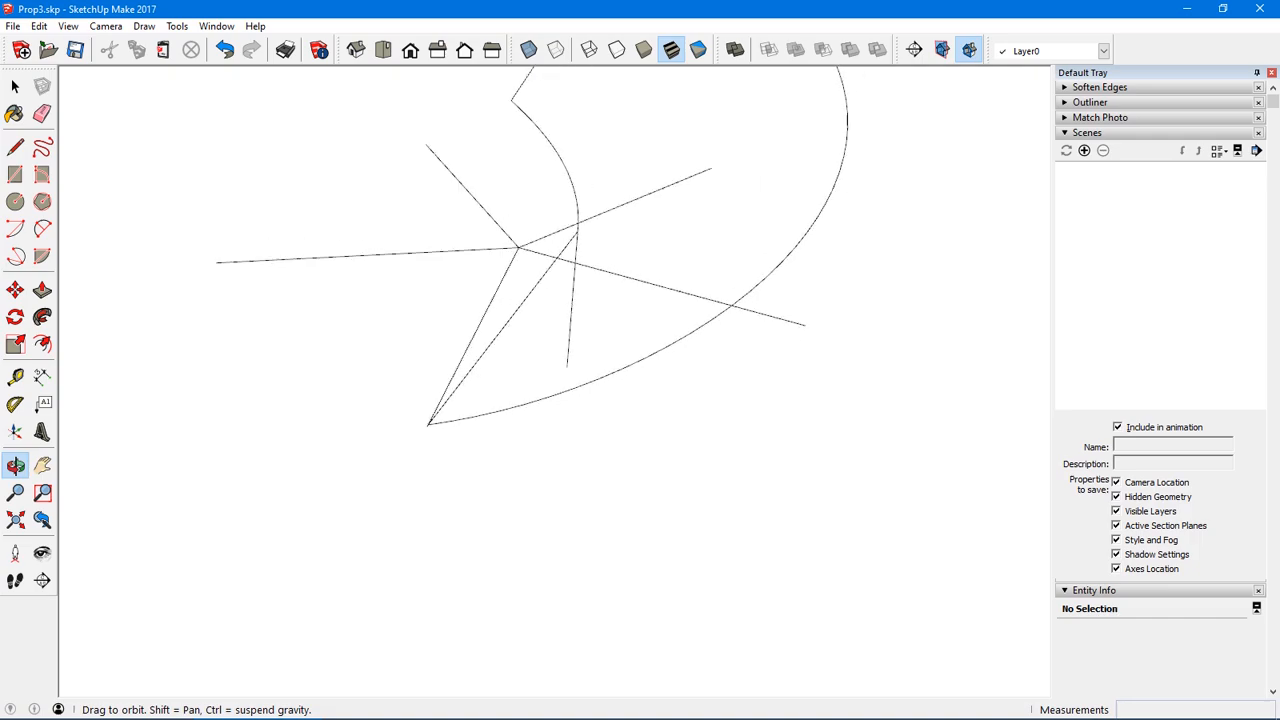
{"action": "mouse_move", "coordinate": [573, 388]}
{"action": "middle_mouse_down"}
{"action": "mouse_move", "coordinate": [720, 350]}
{"action": "mouse_move", "coordinate": [540, 380]}
{"action": "mouse_move", "coordinate": [571, 366]}
{"action": "middle_mouse_up"}
{"action": "left_click", "coordinate": [572, 367]}
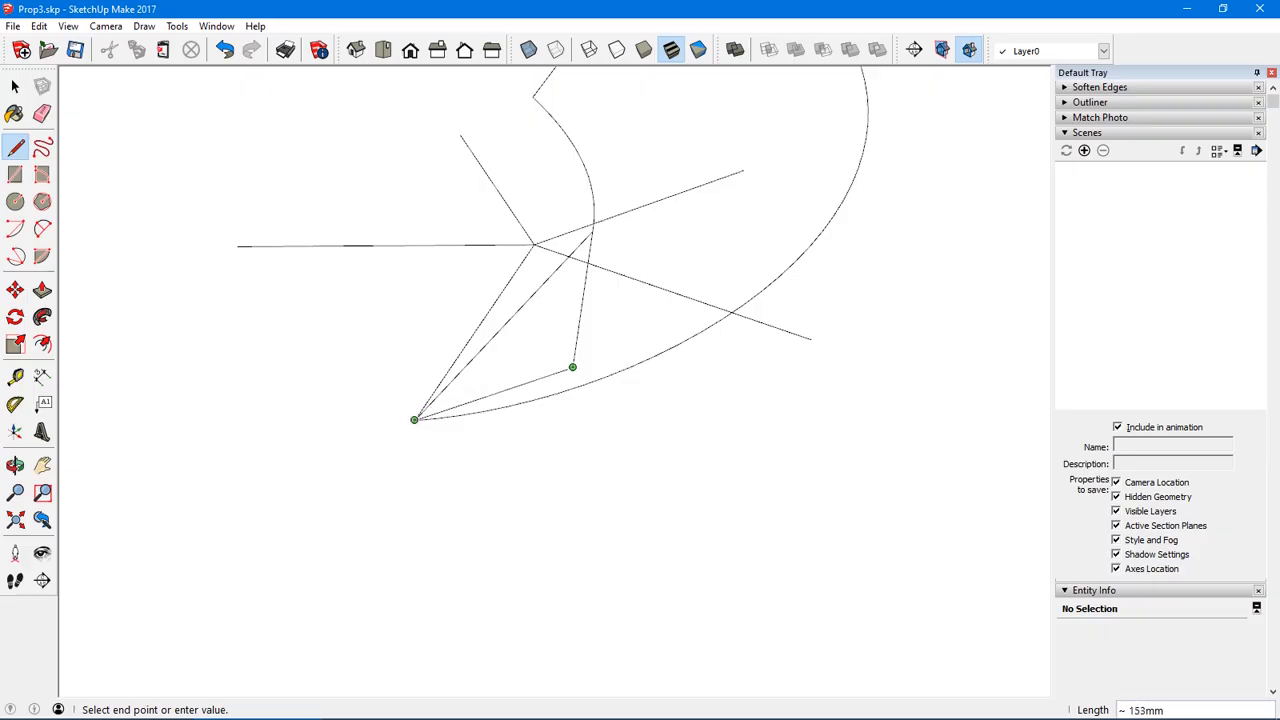
{"action": "left_click", "coordinate": [414, 420]}
- Undo the triangular face, the extension line, the redrawn upper edge and the lower connecting edge
{"action": "middle_click_drag", "start_coordinate": [414, 420], "coordinate": [520, 430]}
{"action": "middle_click_drag", "start_coordinate": [448, 384], "coordinate": [375, 362]}
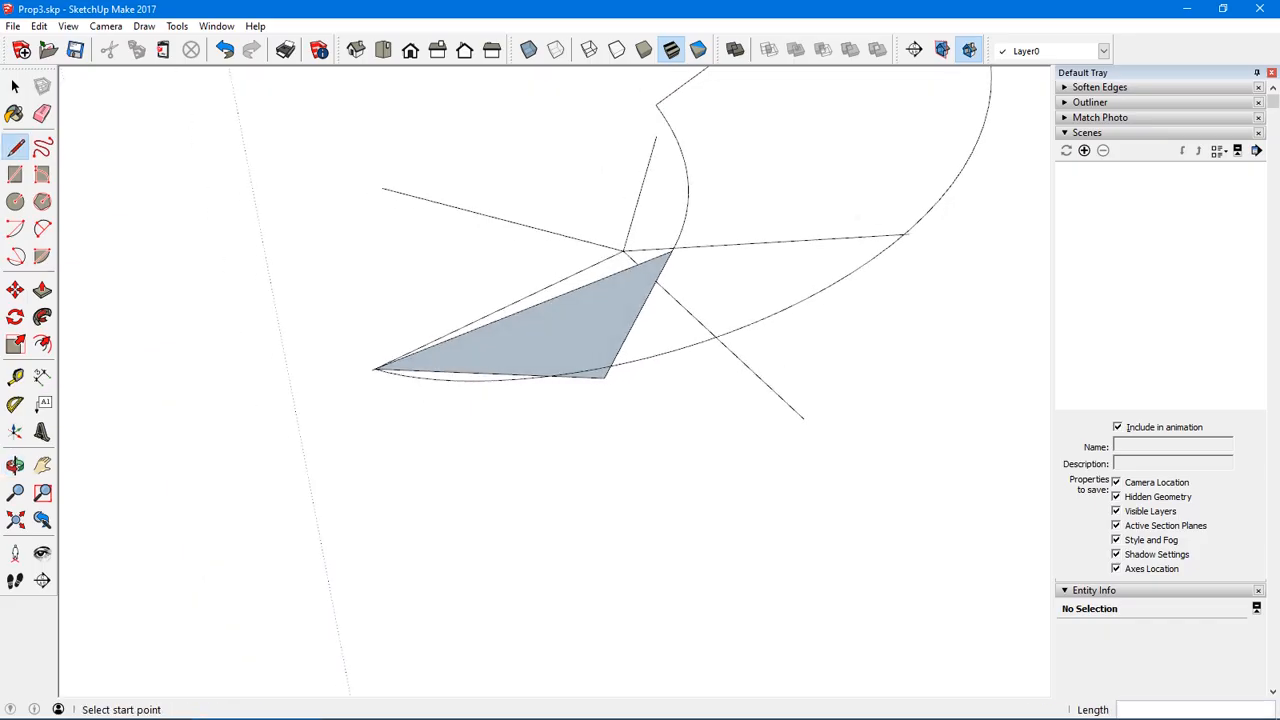
{"action": "key", "text": "ctrl+z"}
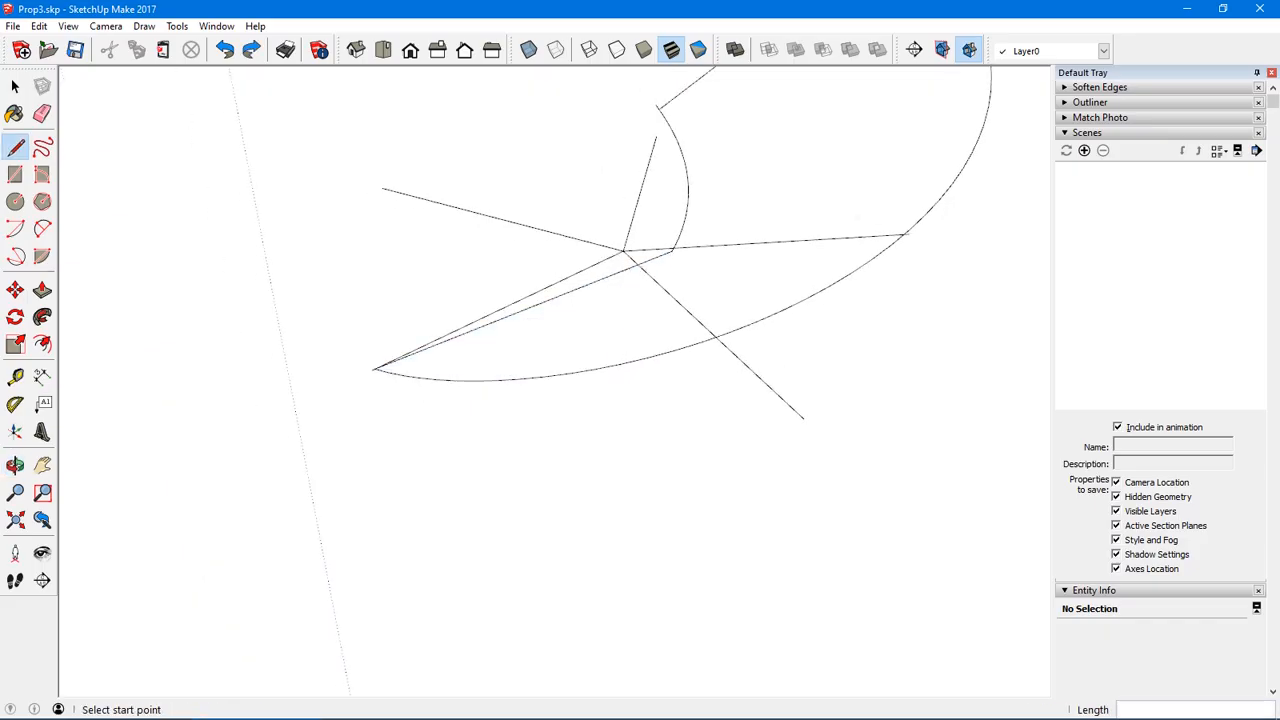
{"action": "middle_click_drag", "start_coordinate": [678, 242], "coordinate": [610, 325]}
{"action": "middle_click_drag", "start_coordinate": [440, 415], "coordinate": [768, 356]}
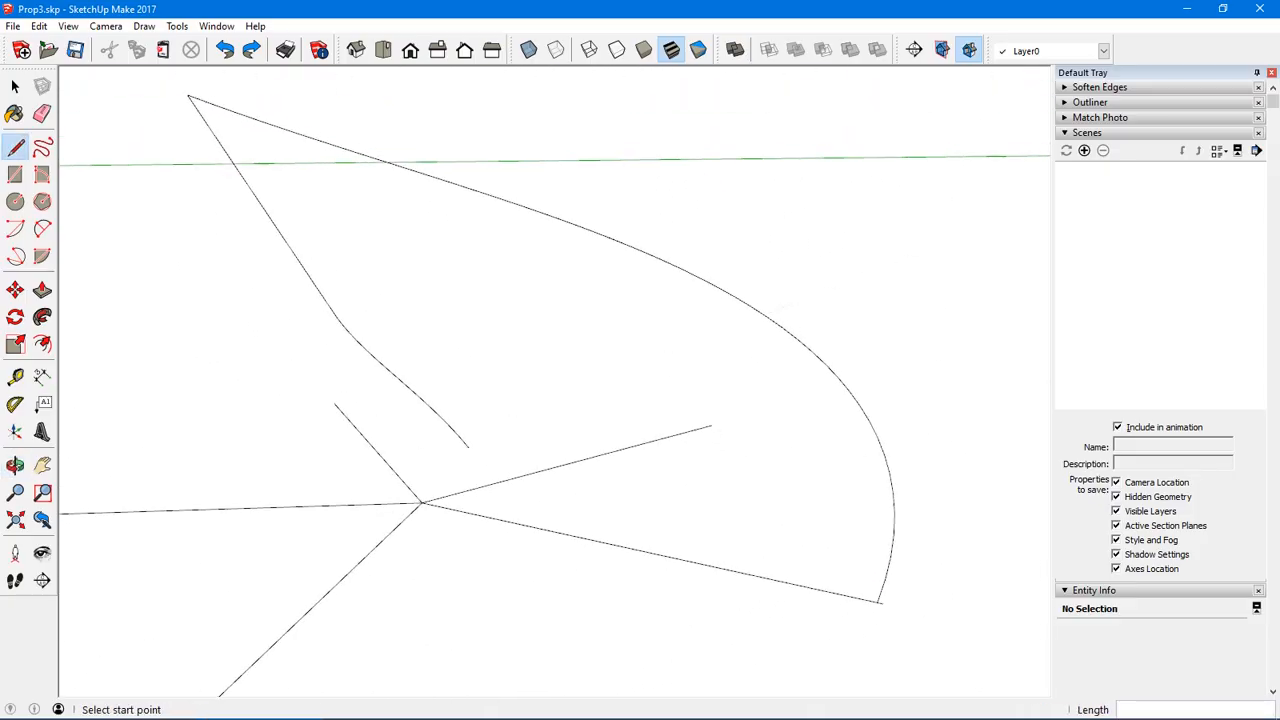
- Draw a horizontal circle of about 43 mm radius centred on the hub point, sized to the inner helix's lower endpoint
{"action": "middle_click_drag", "start_coordinate": [640, 400], "coordinate": [555, 445]}
{"action": "key", "text": "c"}
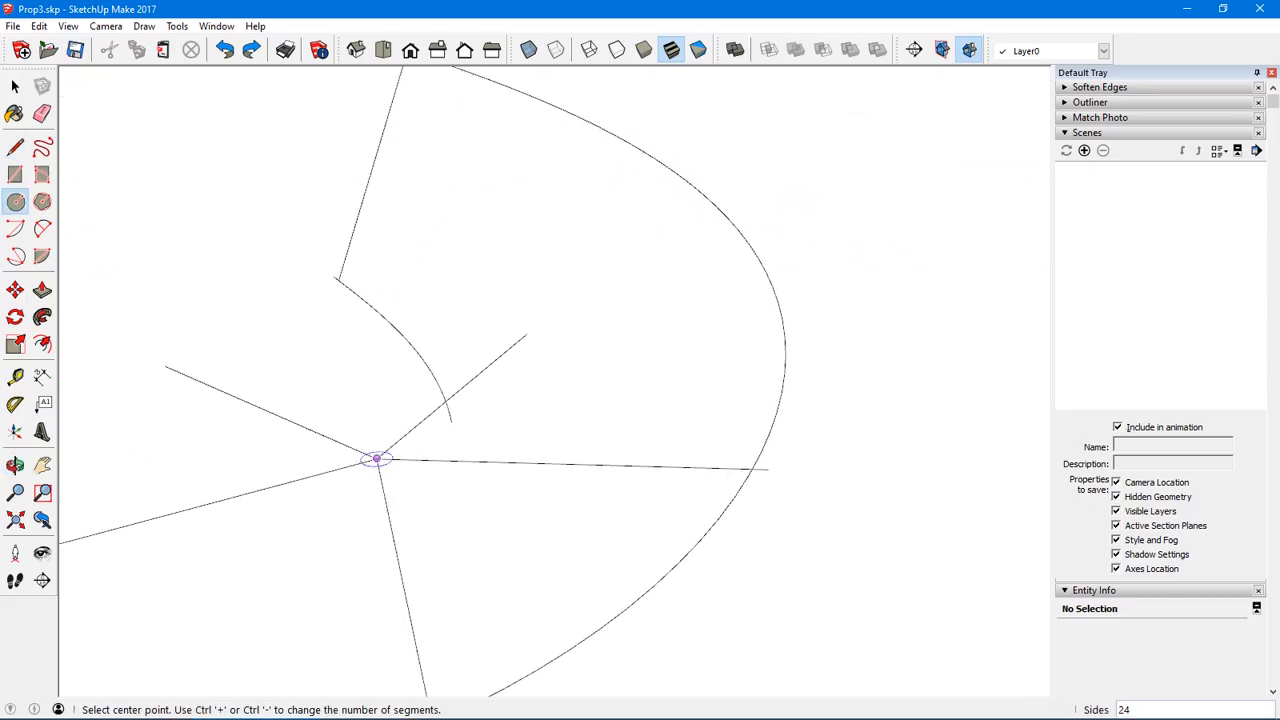
{"action": "left_click", "coordinate": [377, 459]}
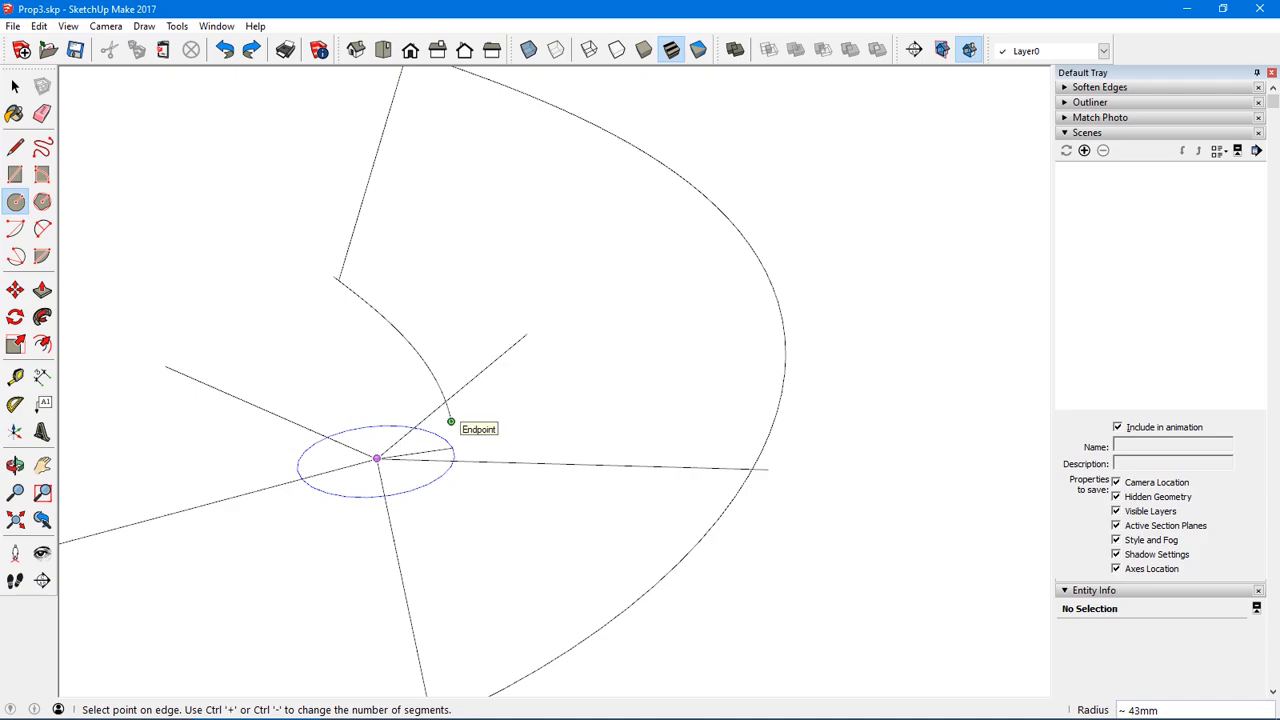
{"action": "left_click", "coordinate": [451, 422]}
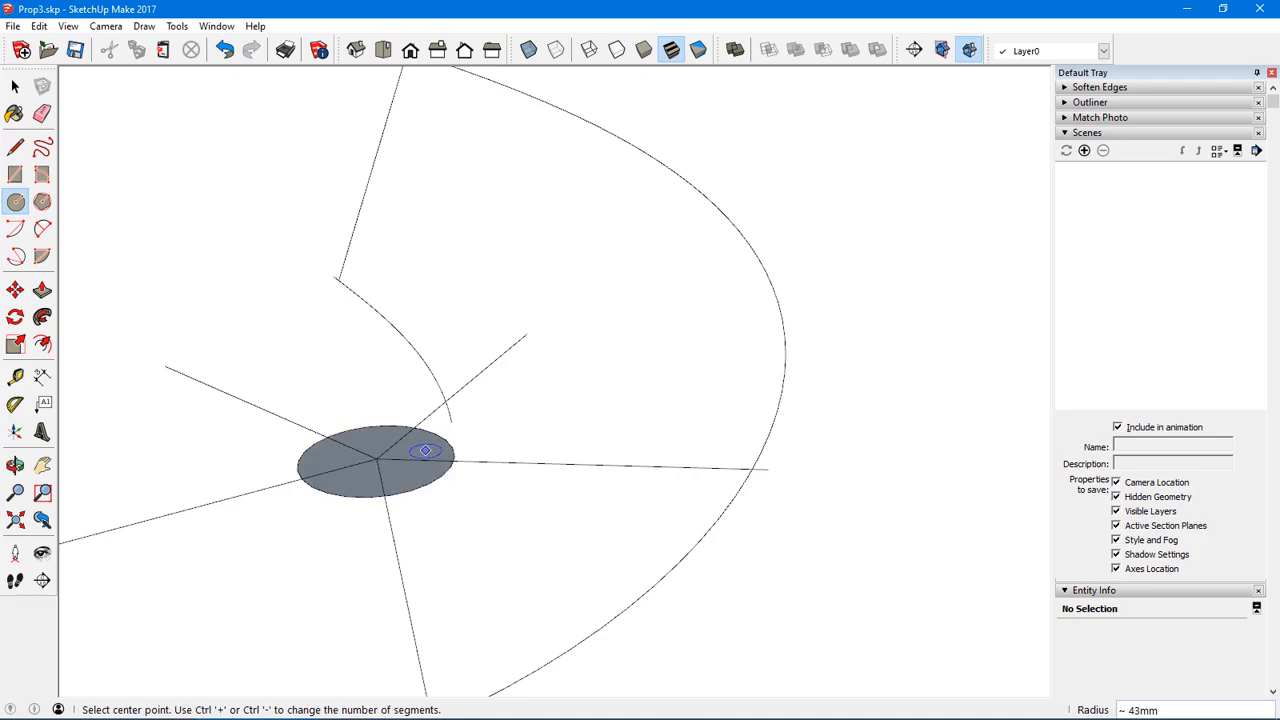
- Push/Pull the hub circle upward into a solid cylinder reaching above the inner helix
{"action": "key", "text": "p"}
{"action": "left_click", "coordinate": [420, 460]}
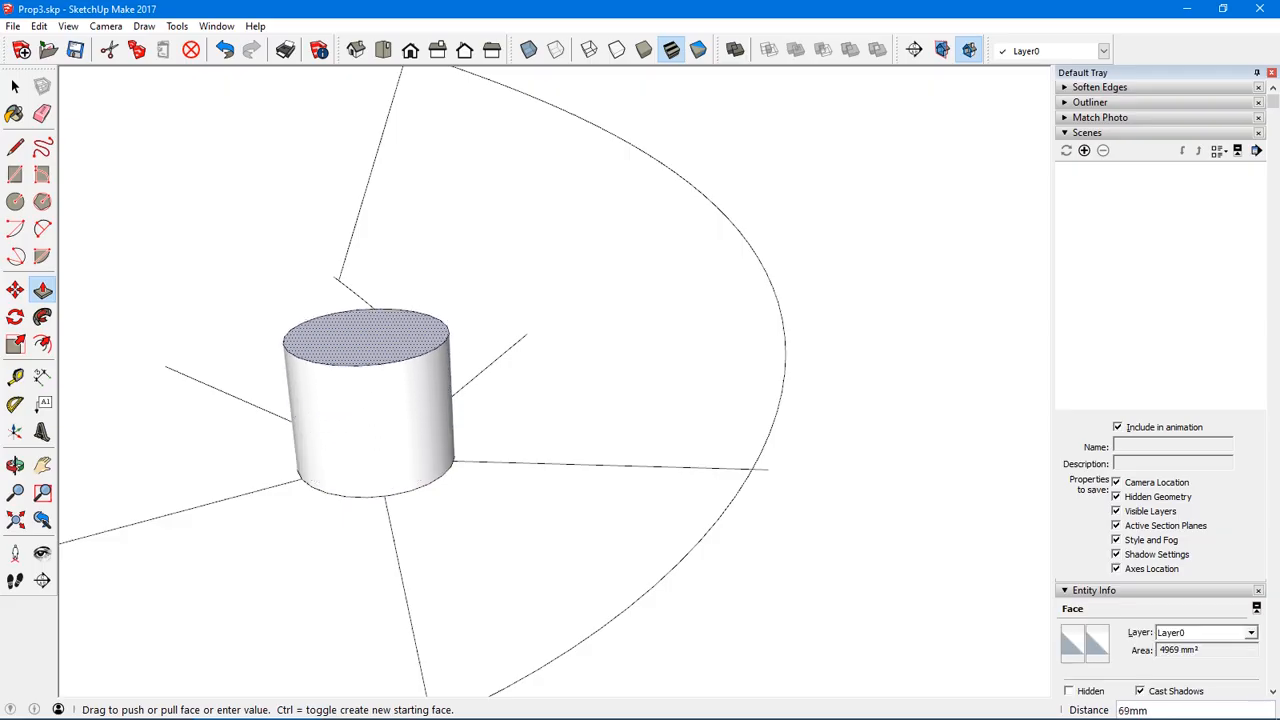
{"action": "left_click", "coordinate": [420, 278]}
{"action": "key", "text": "space"}
{"action": "middle_click_drag", "start_coordinate": [420, 278], "coordinate": [240, 380]}
{"action": "scroll", "coordinate": [498, 432], "scroll_direction": "down", "scroll_amount": 4}
{"action": "middle_click_drag", "start_coordinate": [498, 432], "coordinate": [370, 432]}
{"action": "middle_click_drag", "start_coordinate": [670, 363], "coordinate": [455, 260]}
{"action": "scroll", "coordinate": [612, 362], "scroll_direction": "up", "scroll_amount": 6}
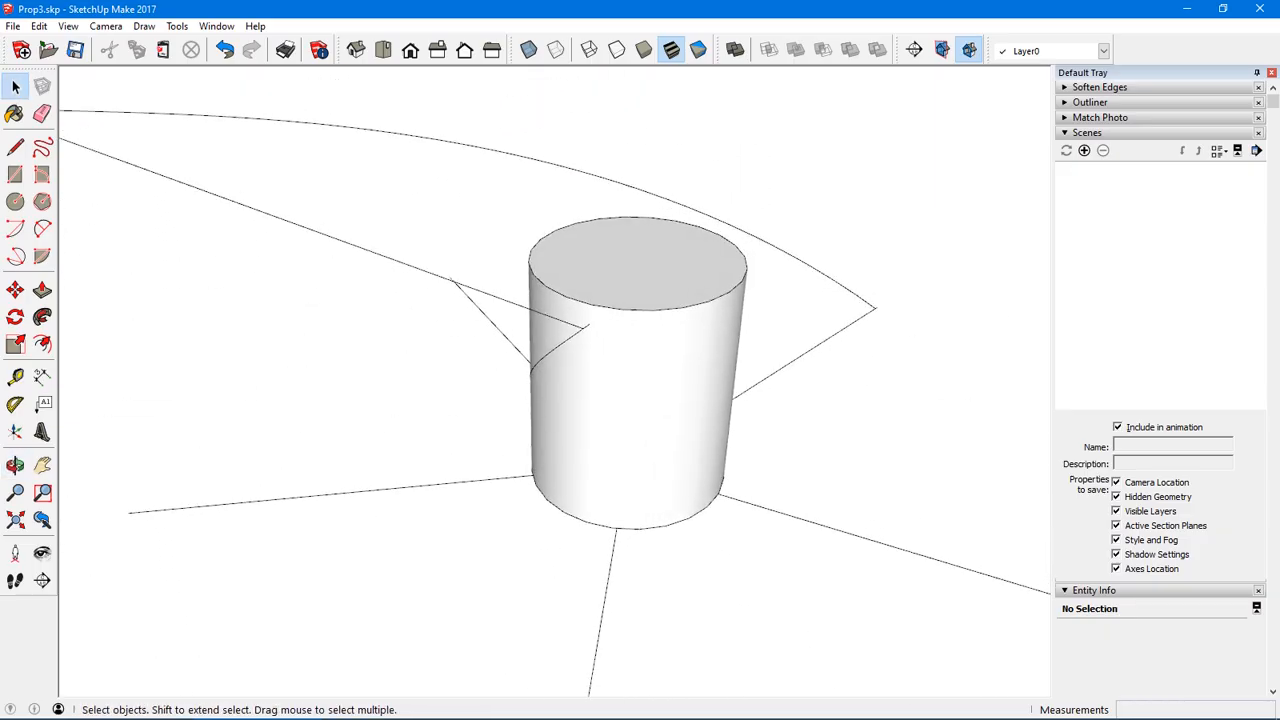
- Delete the straight upper edge connecting the inner and outer helices beside the hub cylinder
{"action": "left_click", "coordinate": [400, 262]}
{"action": "key", "text": "Delete"}
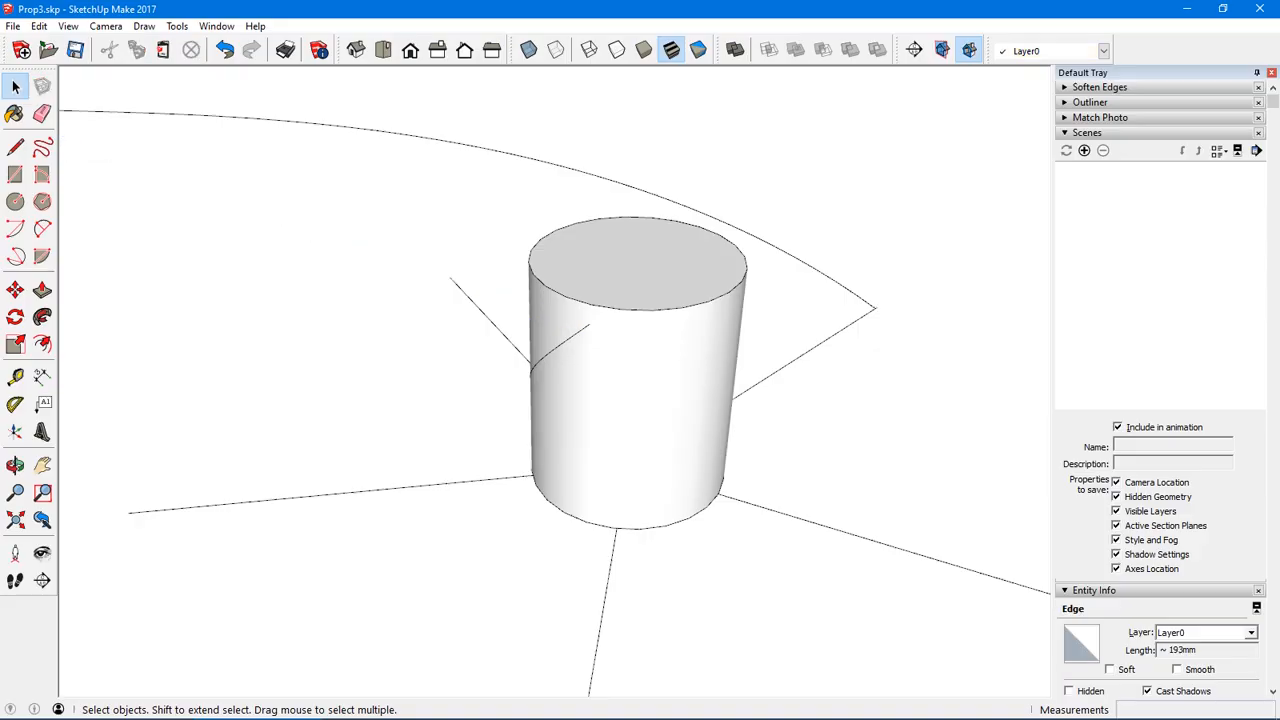
{"action": "middle_click_drag", "start_coordinate": [400, 262], "coordinate": [430, 325]}
{"action": "middle_click_drag", "start_coordinate": [496, 372], "coordinate": [555, 440]}
{"action": "scroll", "coordinate": [532, 389], "scroll_direction": "down", "scroll_amount": 5}
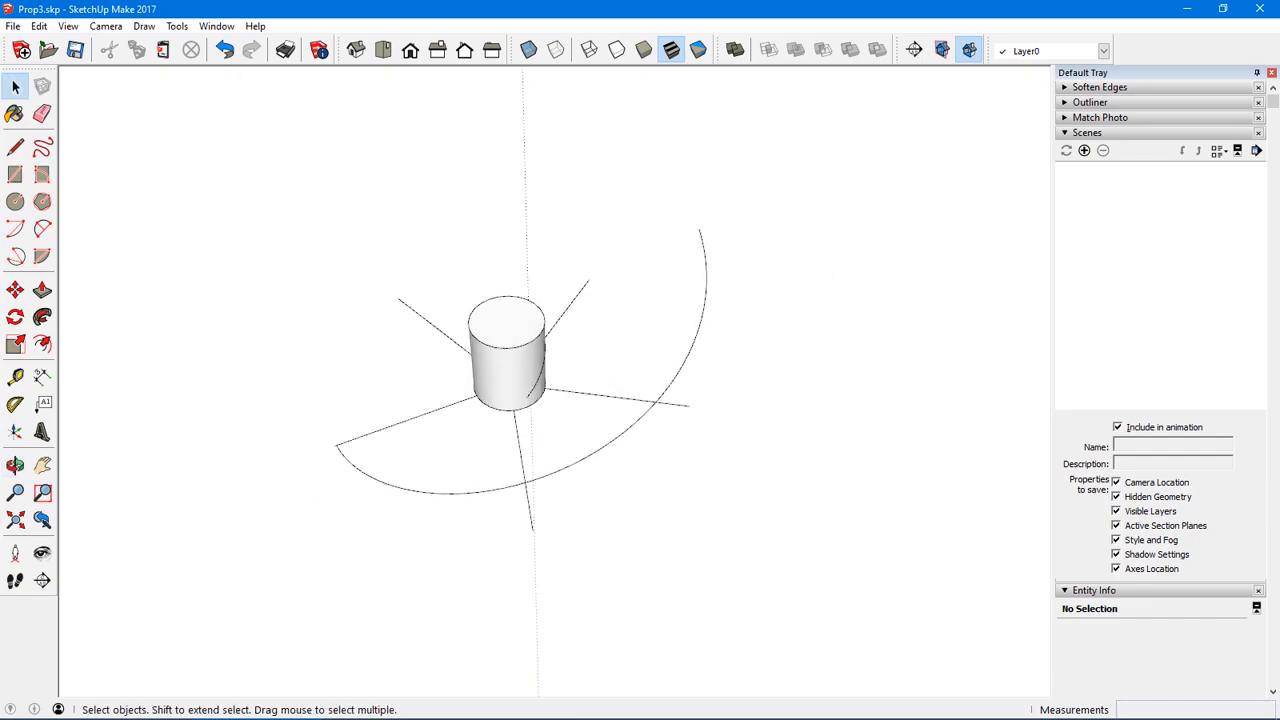
- Undo the upper edge's deletion, the hub cylinder's extrusion and the hub circle
{"action": "key", "text": "ctrl+z"}
{"action": "key", "text": "ctrl+z"}
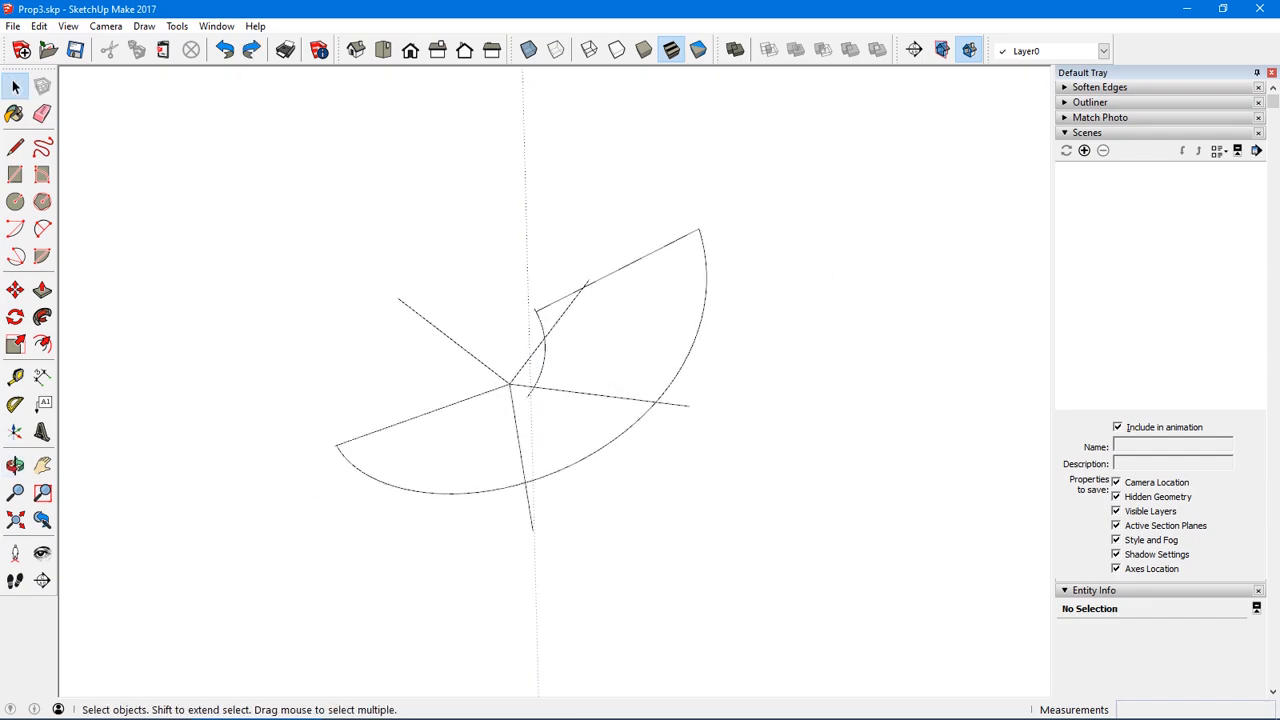
{"action": "middle_click_drag", "start_coordinate": [555, 440], "coordinate": [590, 440]}
- Delete the misaligned upper edge between the inner and outer helices
{"action": "left_click", "coordinate": [607, 269]}
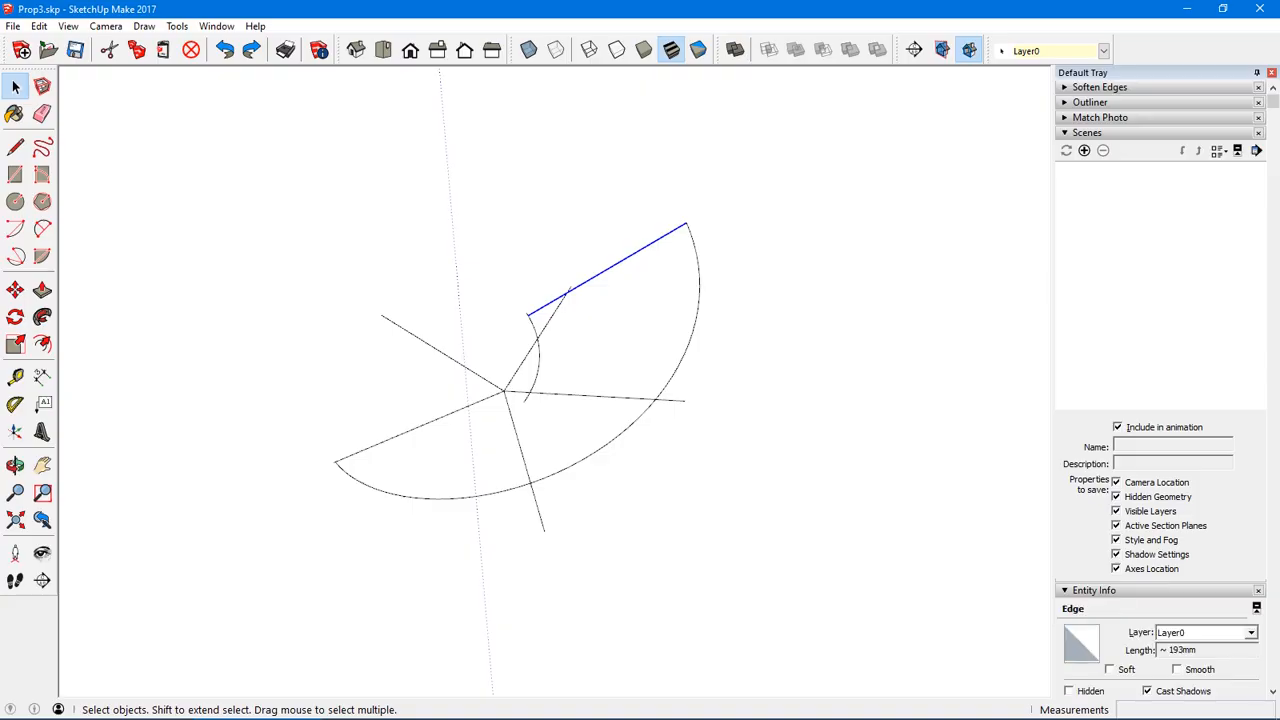
{"action": "key", "text": "Delete"}
{"action": "middle_click_drag", "start_coordinate": [607, 269], "coordinate": [650, 262]}
{"action": "middle_click_drag", "start_coordinate": [520, 325], "coordinate": [579, 325]}
{"action": "scroll", "coordinate": [579, 325], "scroll_direction": "up", "scroll_amount": 3}
{"action": "scroll", "coordinate": [505, 353], "scroll_direction": "up", "scroll_amount": 2}
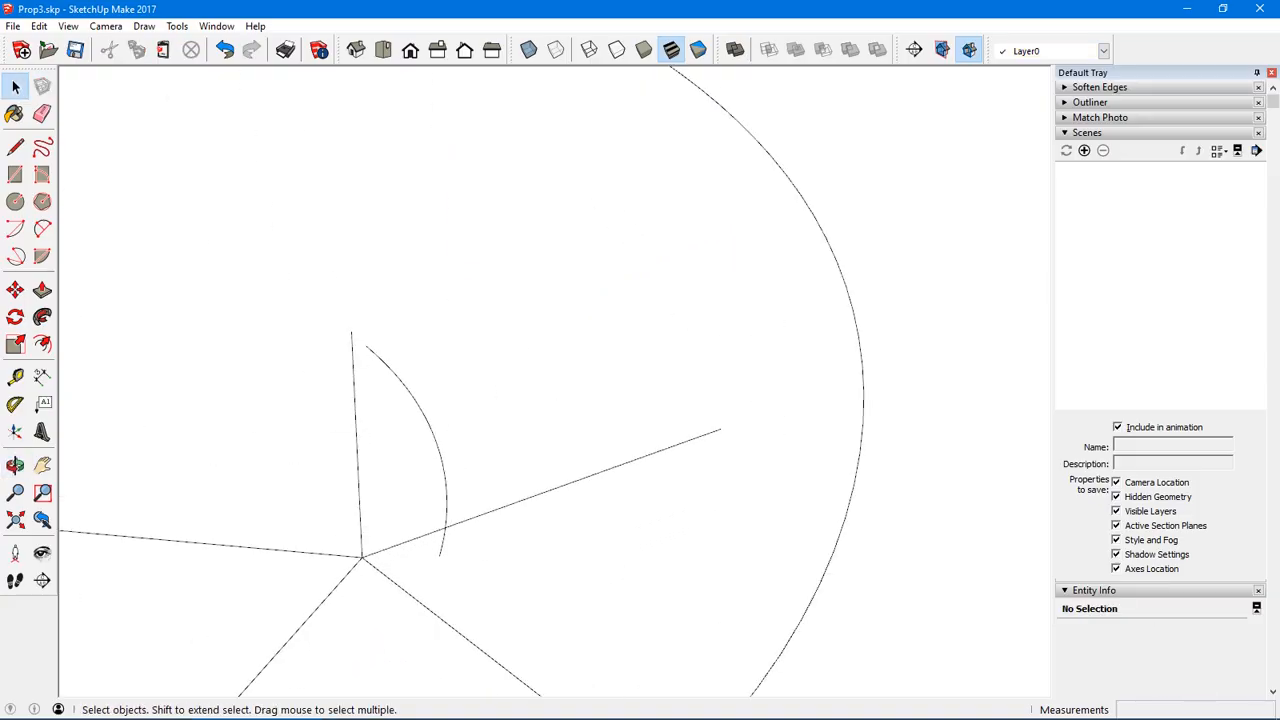
- Draw a line from the inner helix's upper endpoint to the outer helix's upper endpoint
{"action": "key", "text": "l"}
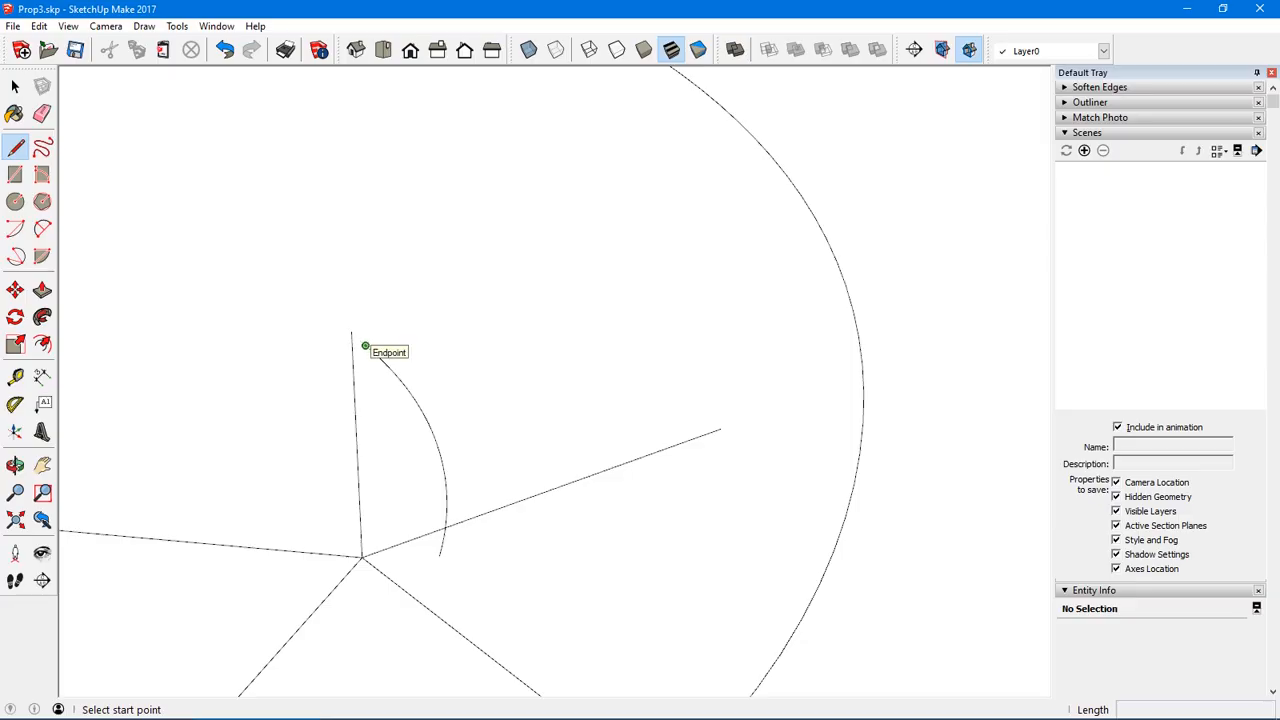
{"action": "left_click", "coordinate": [365, 346]}
{"action": "middle_click_drag", "start_coordinate": [366, 346], "coordinate": [257, 623]}
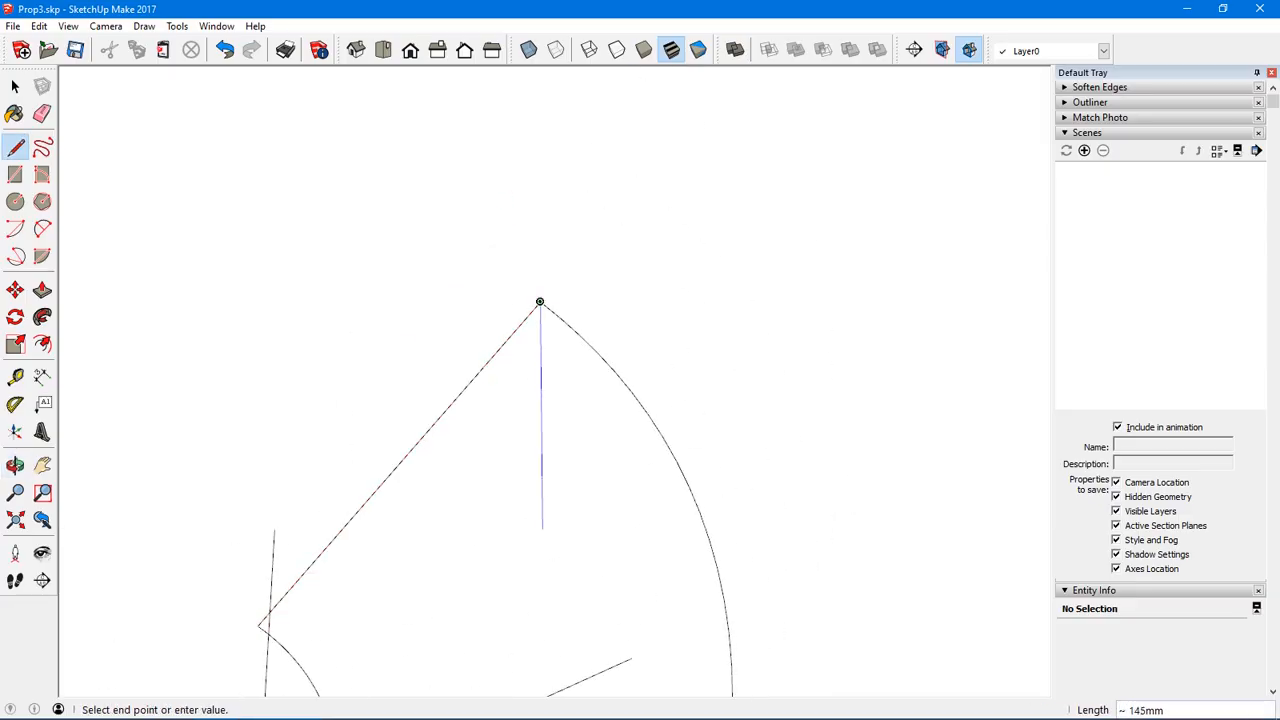
{"action": "left_click", "coordinate": [540, 301]}
- Draw a line about 207 mm long from the inner helix's lower endpoint to the outer helix's lower endpoint
{"action": "middle_click_drag", "start_coordinate": [540, 301], "coordinate": [570, 95]}
{"action": "middle_click_drag", "start_coordinate": [570, 334], "coordinate": [735, 315]}
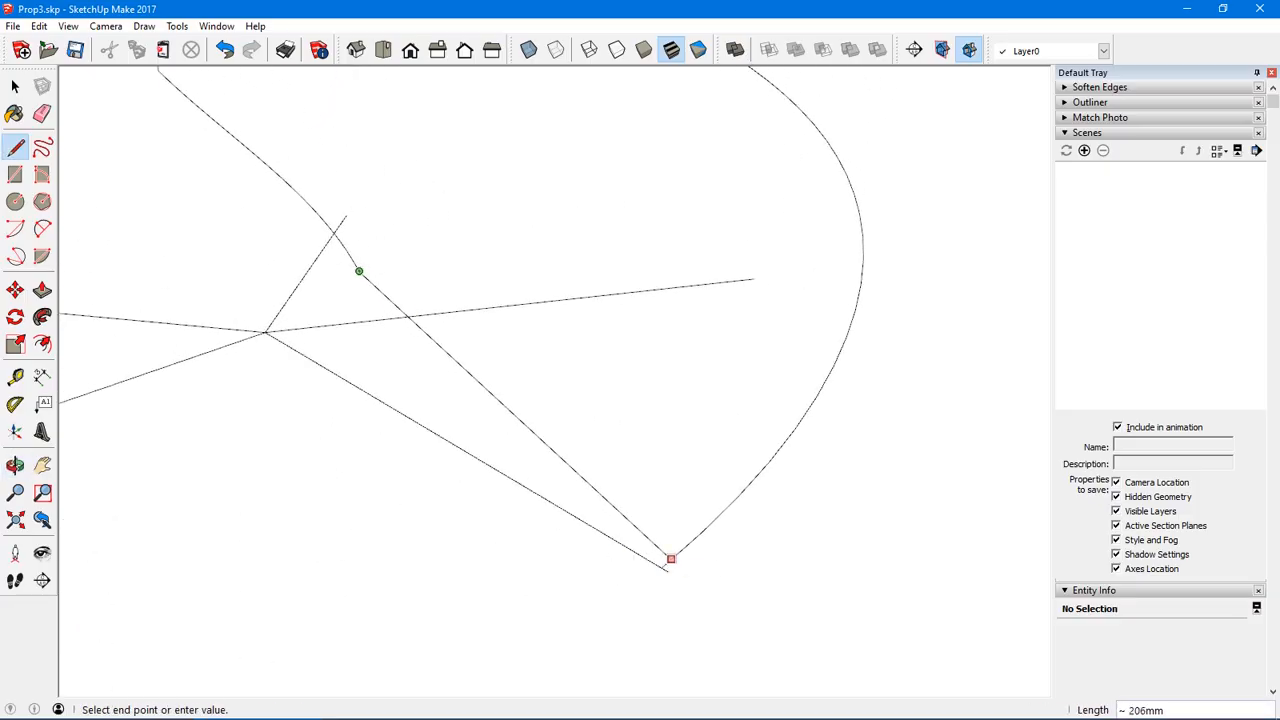
{"action": "middle_click_drag", "start_coordinate": [647, 518], "coordinate": [820, 505]}
{"action": "mouse_move", "coordinate": [515, 562]}
{"action": "middle_mouse_down"}
{"action": "mouse_move", "coordinate": [390, 572]}
{"action": "mouse_move", "coordinate": [524, 560]}
{"action": "middle_mouse_up"}
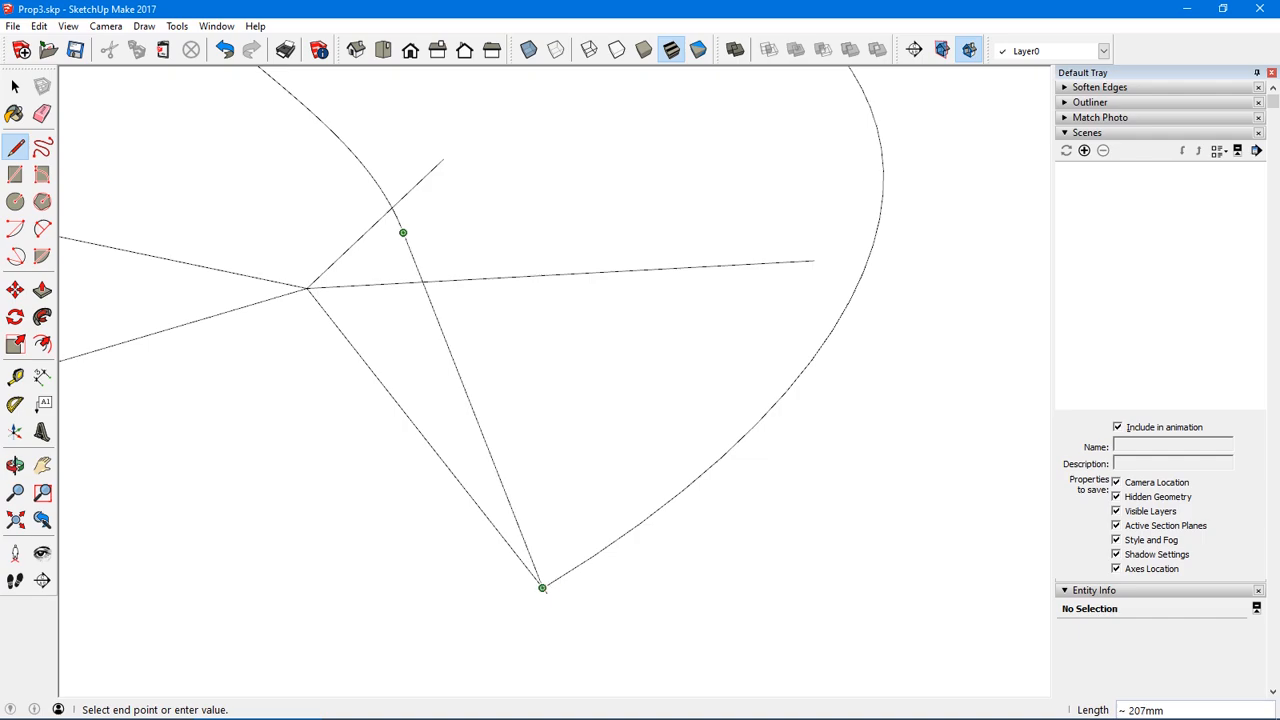
{"action": "left_click", "coordinate": [542, 588]}
{"action": "key", "text": "space"}
- Inspect the short edge stub beyond the outer helix's lower endpoint and the adjoining hub spoke
{"action": "middle_click_drag", "start_coordinate": [542, 588], "coordinate": [620, 440]}
{"action": "scroll", "coordinate": [623, 465], "scroll_direction": "up", "scroll_amount": 8}
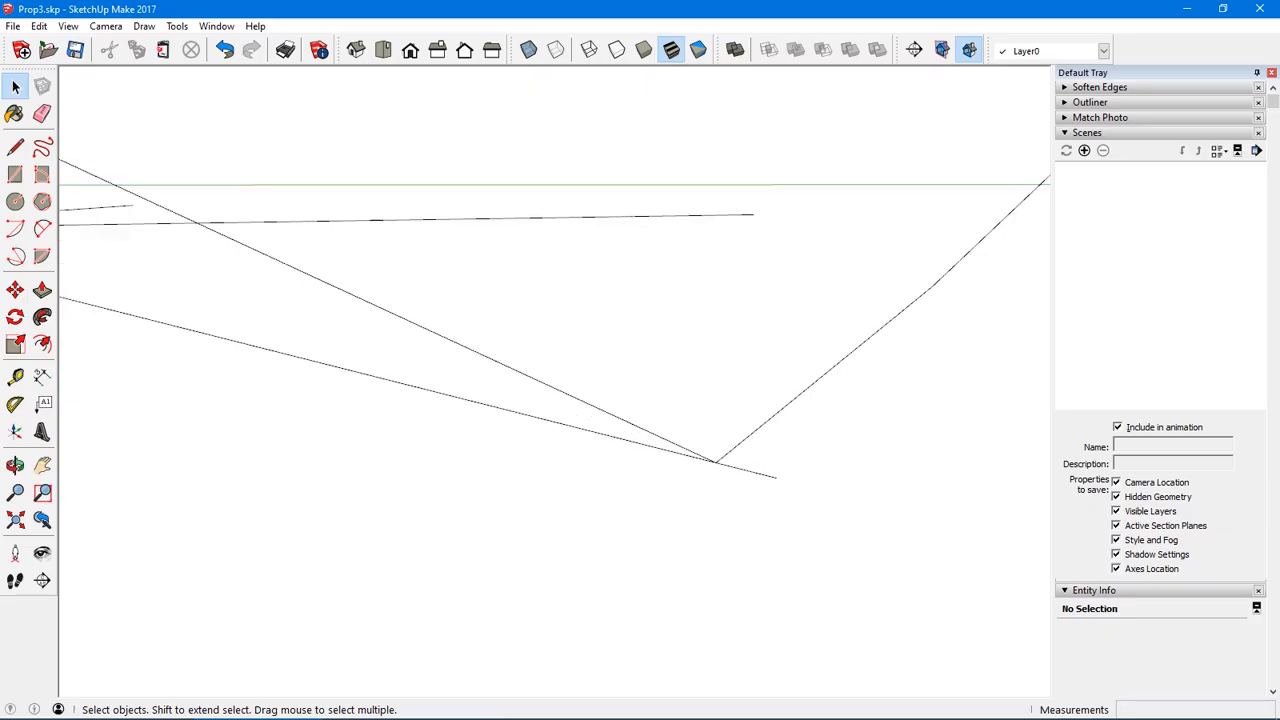
{"action": "left_click", "coordinate": [750, 471]}
{"action": "middle_click_drag", "start_coordinate": [750, 471], "coordinate": [540, 500]}
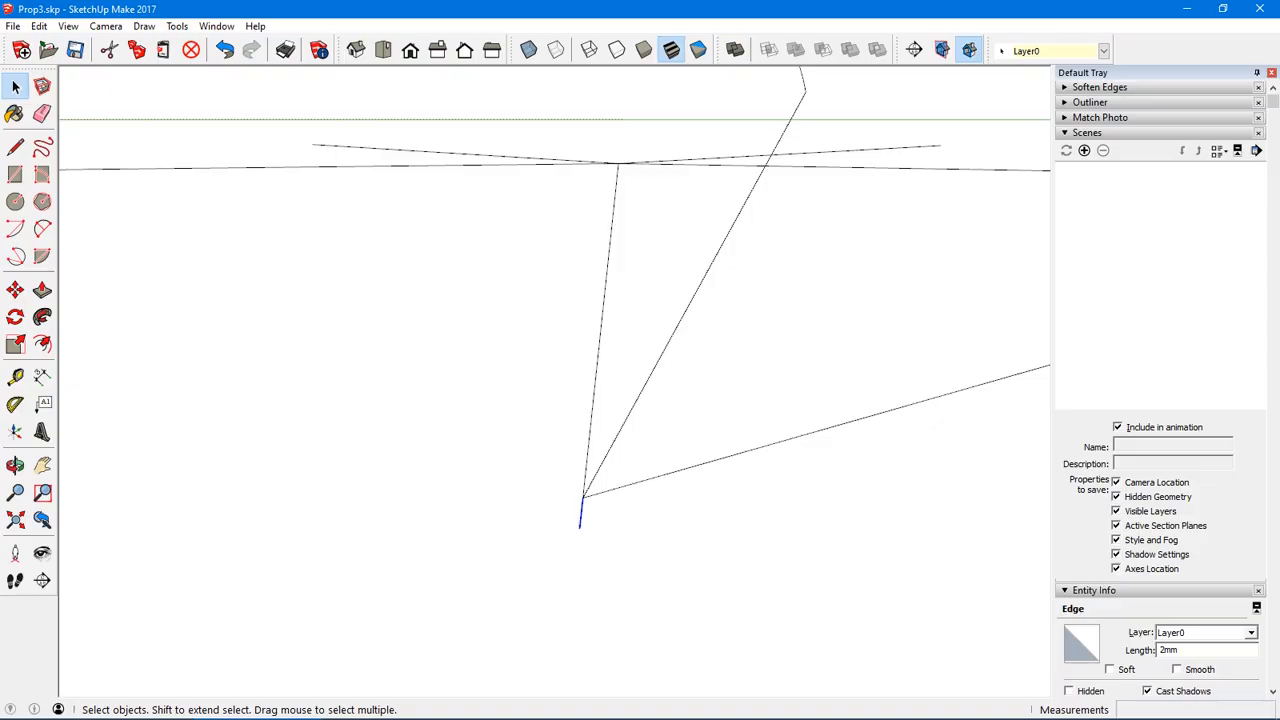
{"action": "left_click", "coordinate": [600, 330]}
{"action": "key", "text": "ctrl+t"}
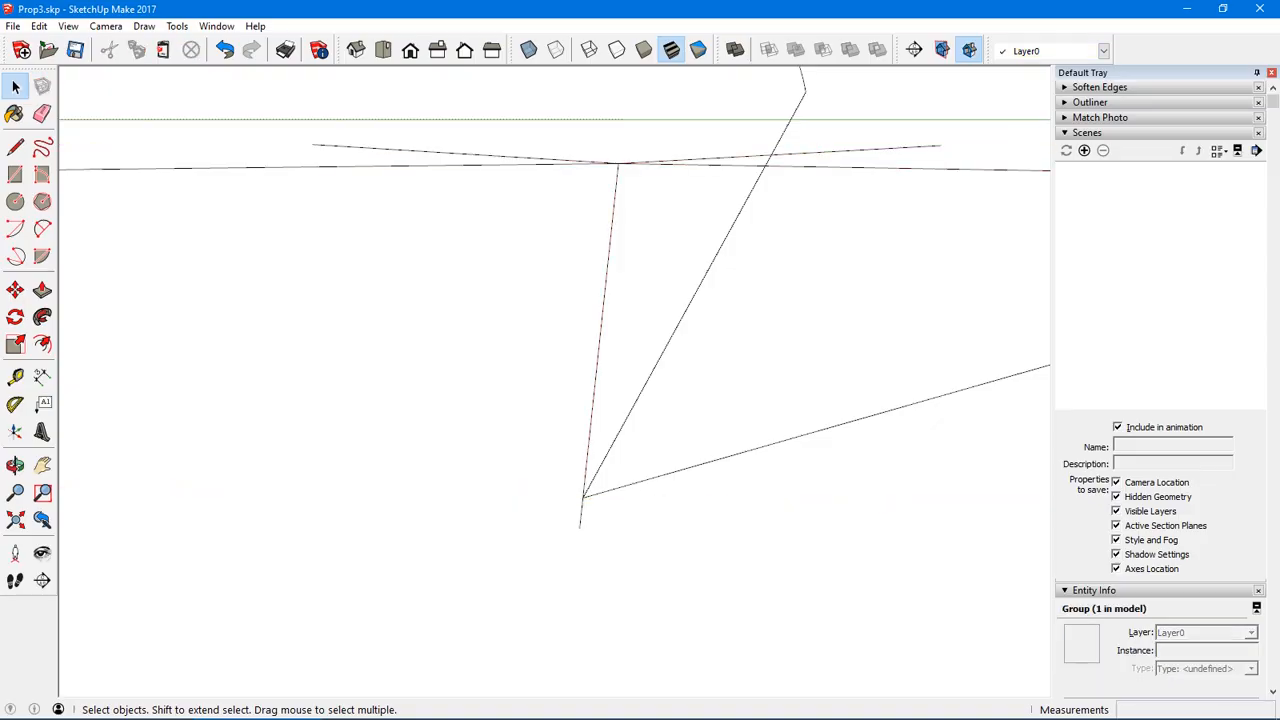
{"action": "left_click", "coordinate": [581, 514]}
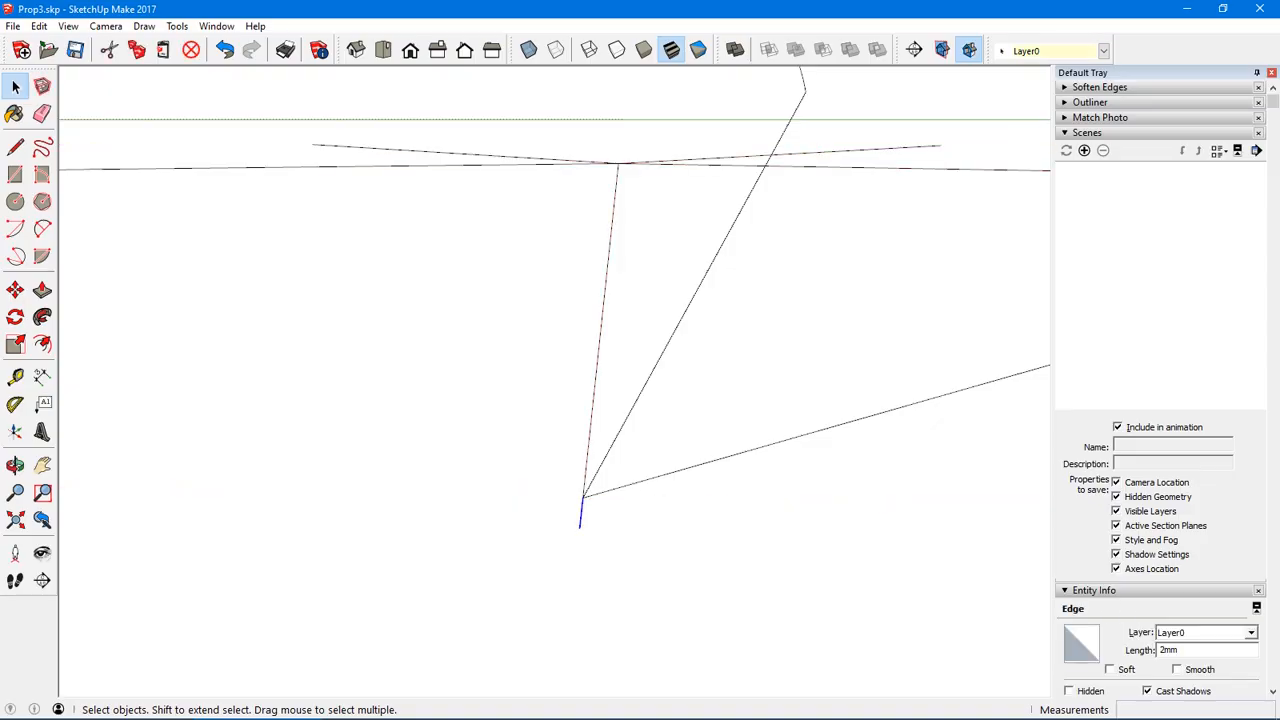
- Draw a line about 204 mm long from the inner helix's lower endpoint to the outer helix's first vertex above its lower end, forming a triangular face
{"action": "scroll", "coordinate": [595, 448], "scroll_direction": "down", "scroll_amount": 4}
{"action": "middle_click_drag", "start_coordinate": [595, 448], "coordinate": [305, 420]}
{"action": "middle_click_drag", "start_coordinate": [480, 360], "coordinate": [380, 385]}
{"action": "scroll", "coordinate": [614, 419], "scroll_direction": "down", "scroll_amount": 4}
{"action": "middle_click_drag", "start_coordinate": [614, 419], "coordinate": [585, 450]}
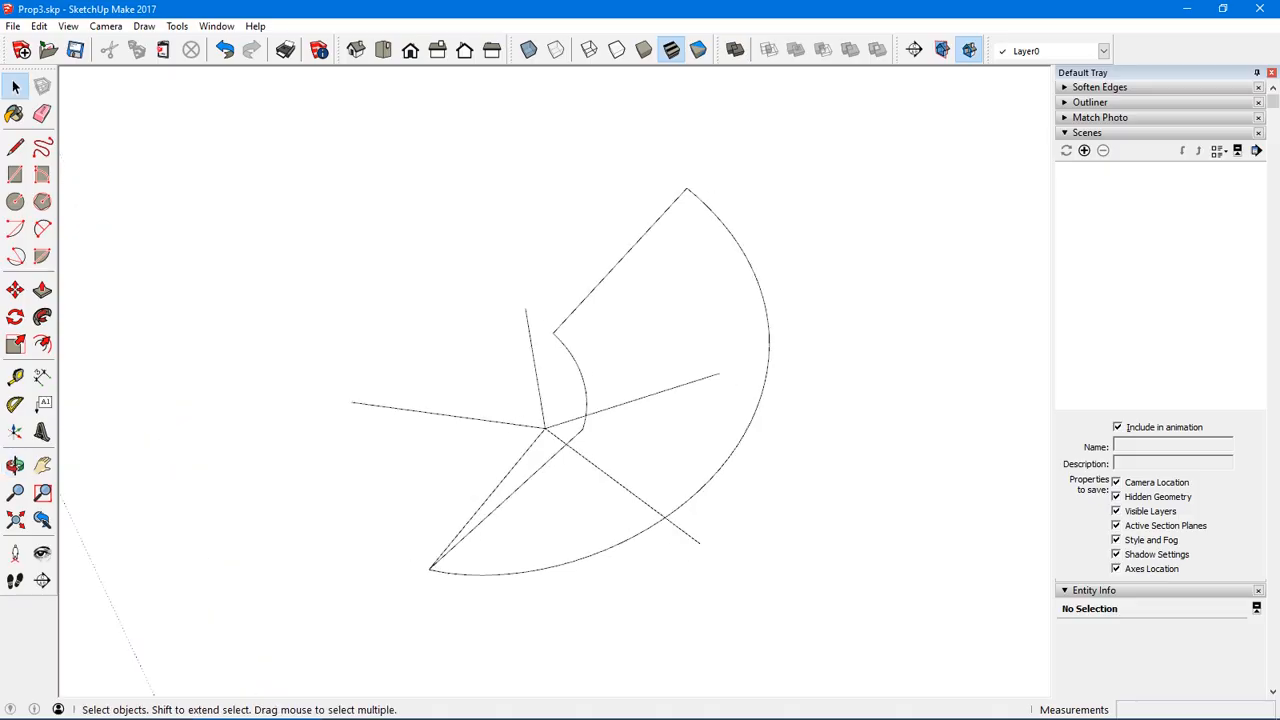
{"action": "mouse_move", "coordinate": [585, 450]}
{"action": "middle_mouse_down"}
{"action": "mouse_move", "coordinate": [750, 300]}
{"action": "mouse_move", "coordinate": [590, 440]}
{"action": "mouse_move", "coordinate": [605, 385]}
{"action": "mouse_move", "coordinate": [588, 438]}
{"action": "middle_mouse_up"}
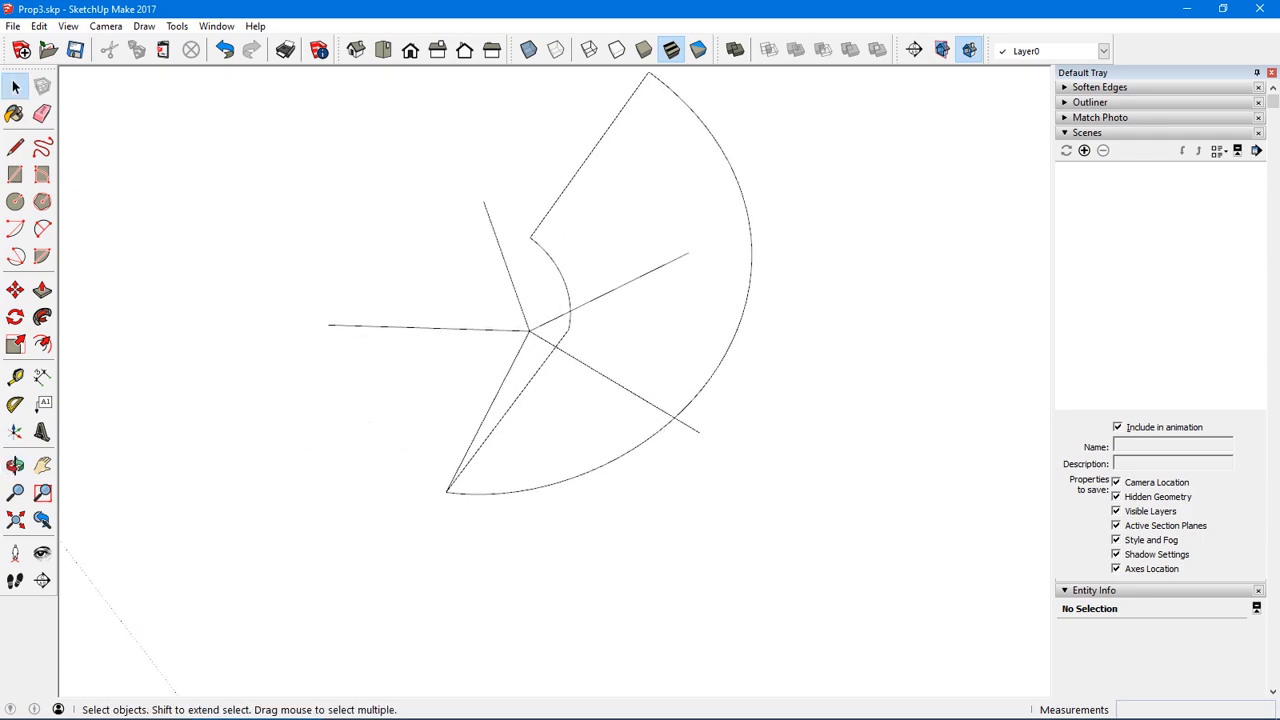
{"action": "key", "text": "l"}
{"action": "middle_click_drag", "start_coordinate": [567, 329], "coordinate": [555, 326]}
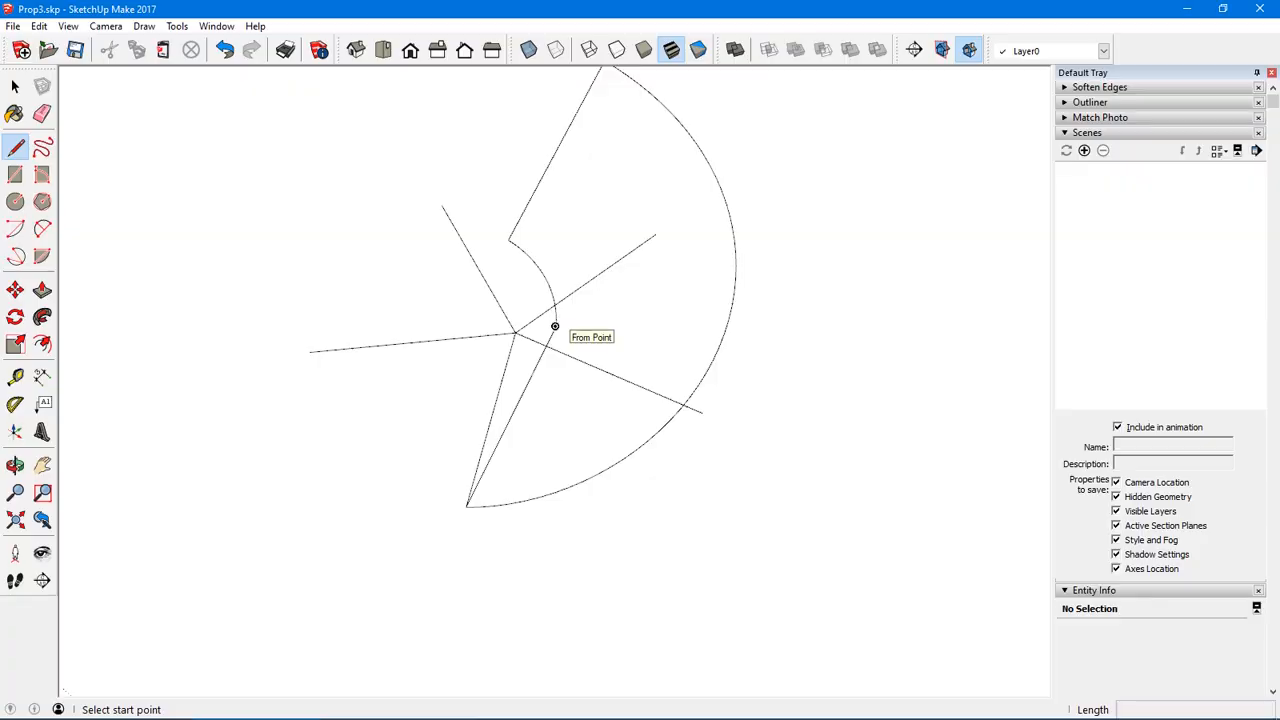
{"action": "left_click", "coordinate": [555, 326]}
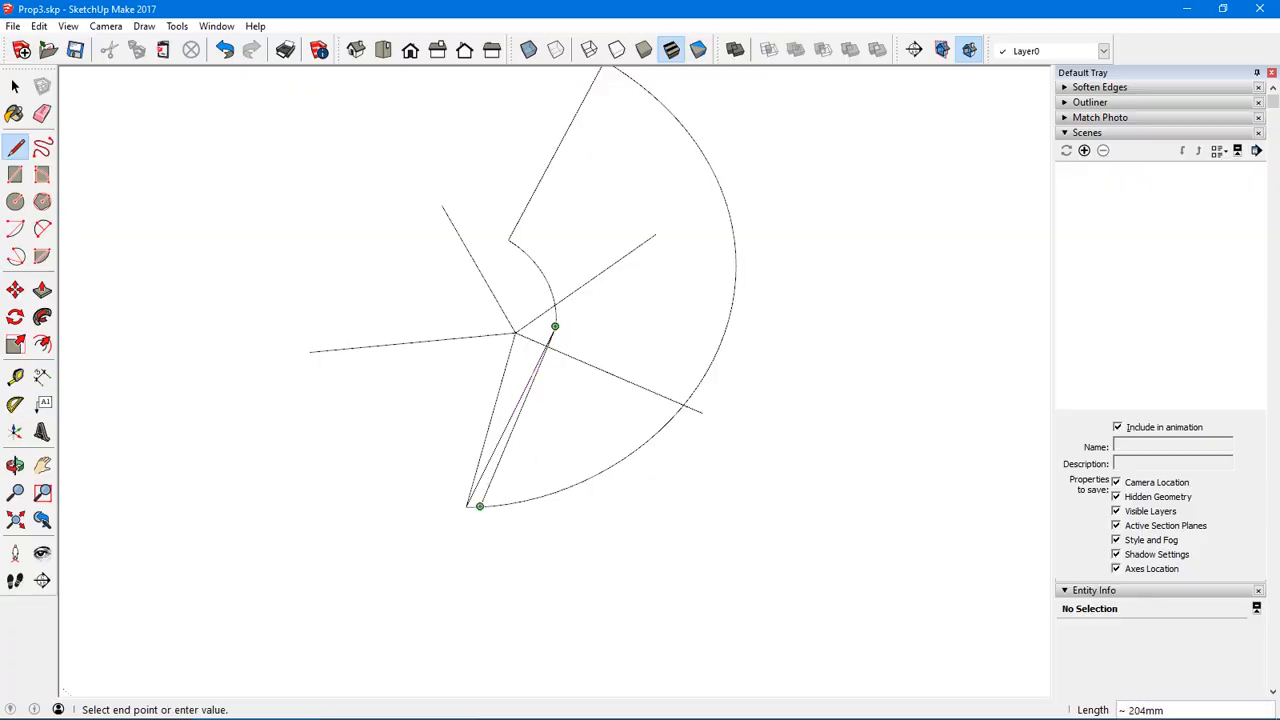
{"action": "left_click", "coordinate": [480, 506]}
- Draw lines from the inner helix's lower endpoint to the second through sixth outer helix vertices, filling the fan with triangular faces
{"action": "left_click", "coordinate": [555, 326]}
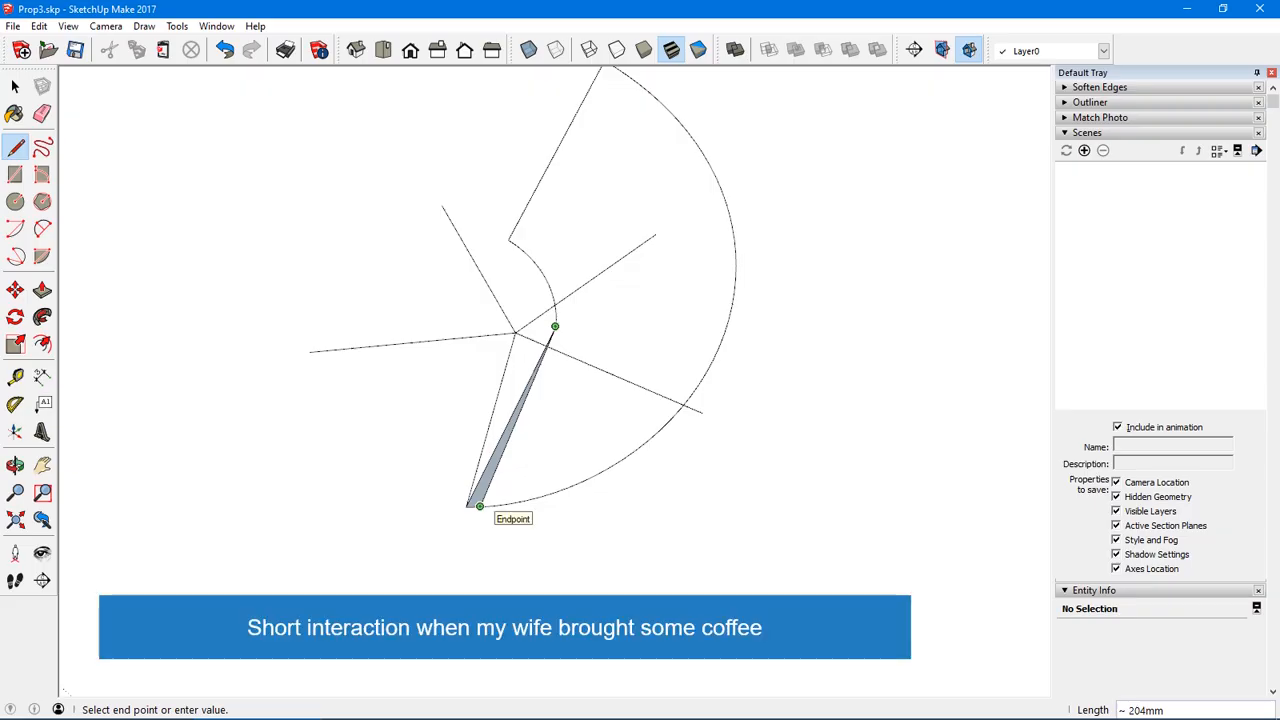
{"action": "left_click", "coordinate": [496, 505]}
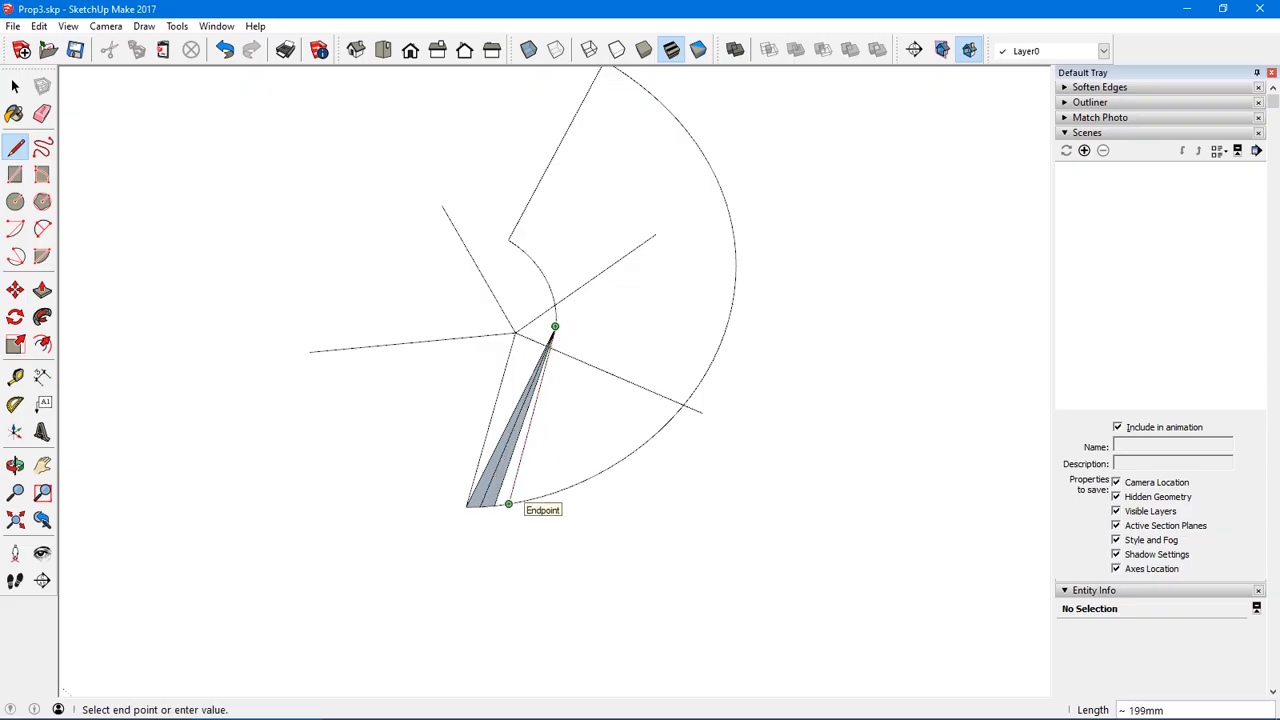
{"action": "left_click", "coordinate": [508, 504]}
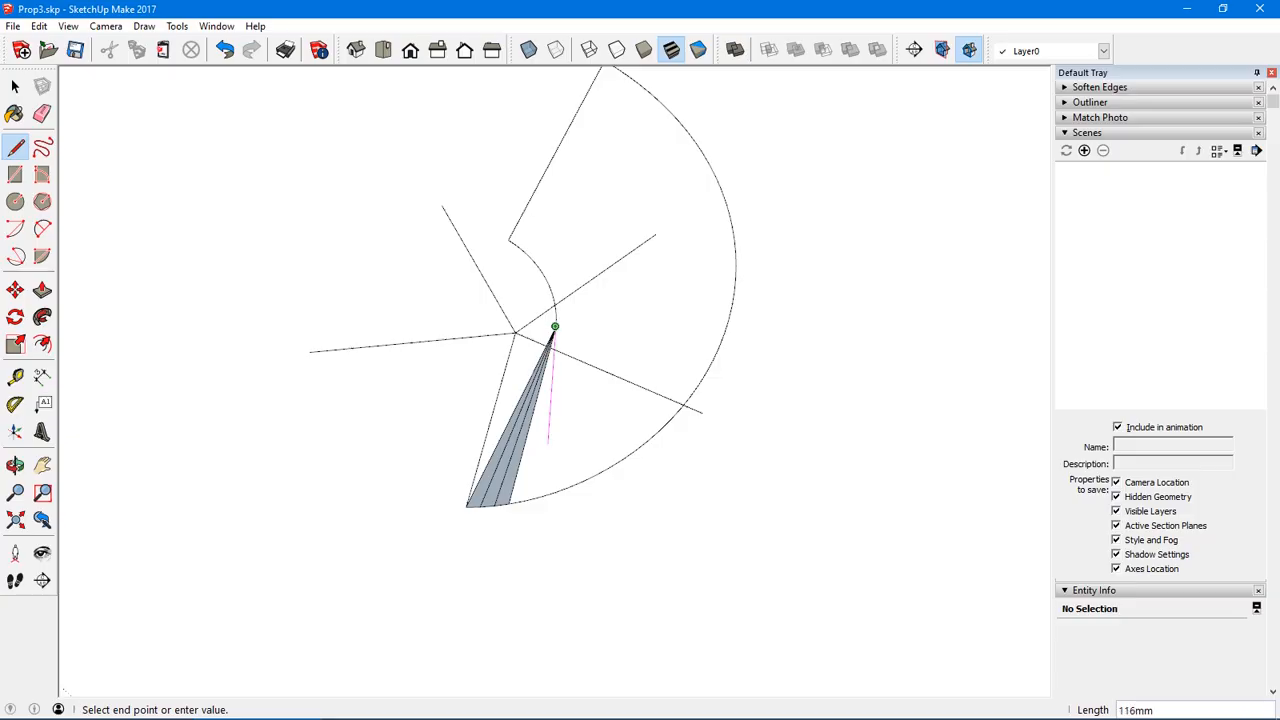
{"action": "left_click", "coordinate": [523, 500]}
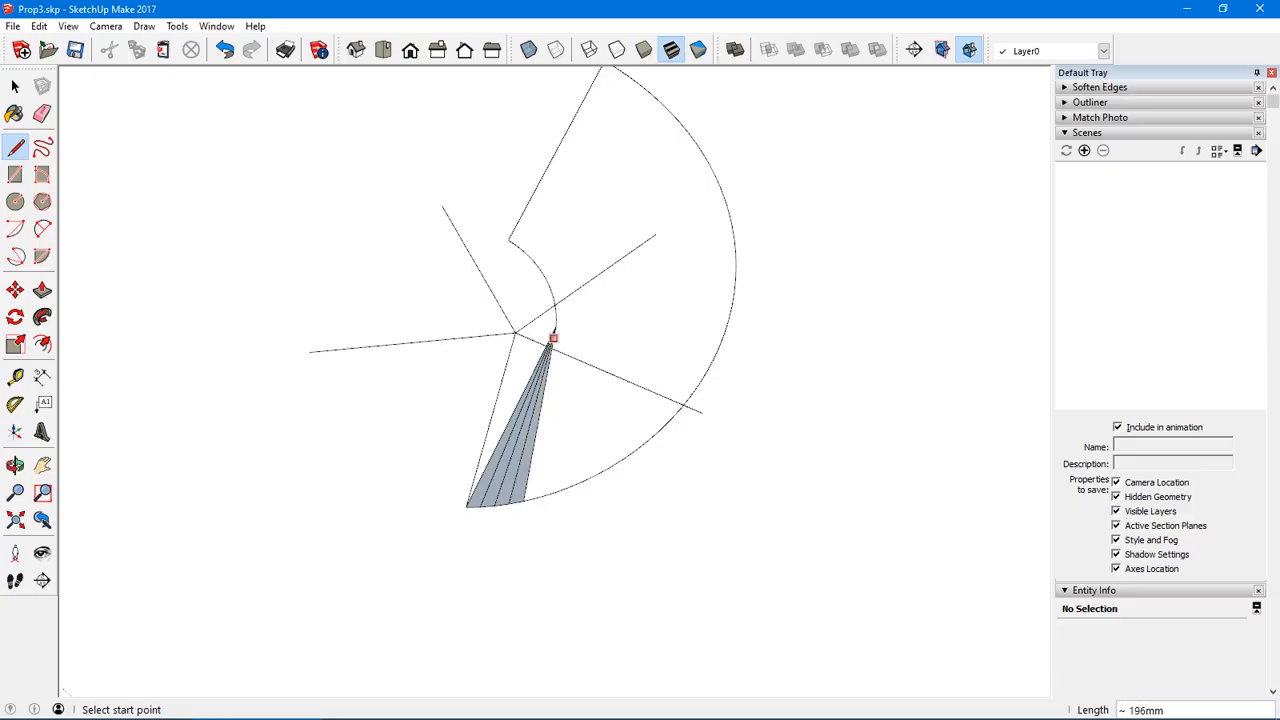
{"action": "left_click", "coordinate": [555, 326]}
{"action": "left_click", "coordinate": [540, 497]}
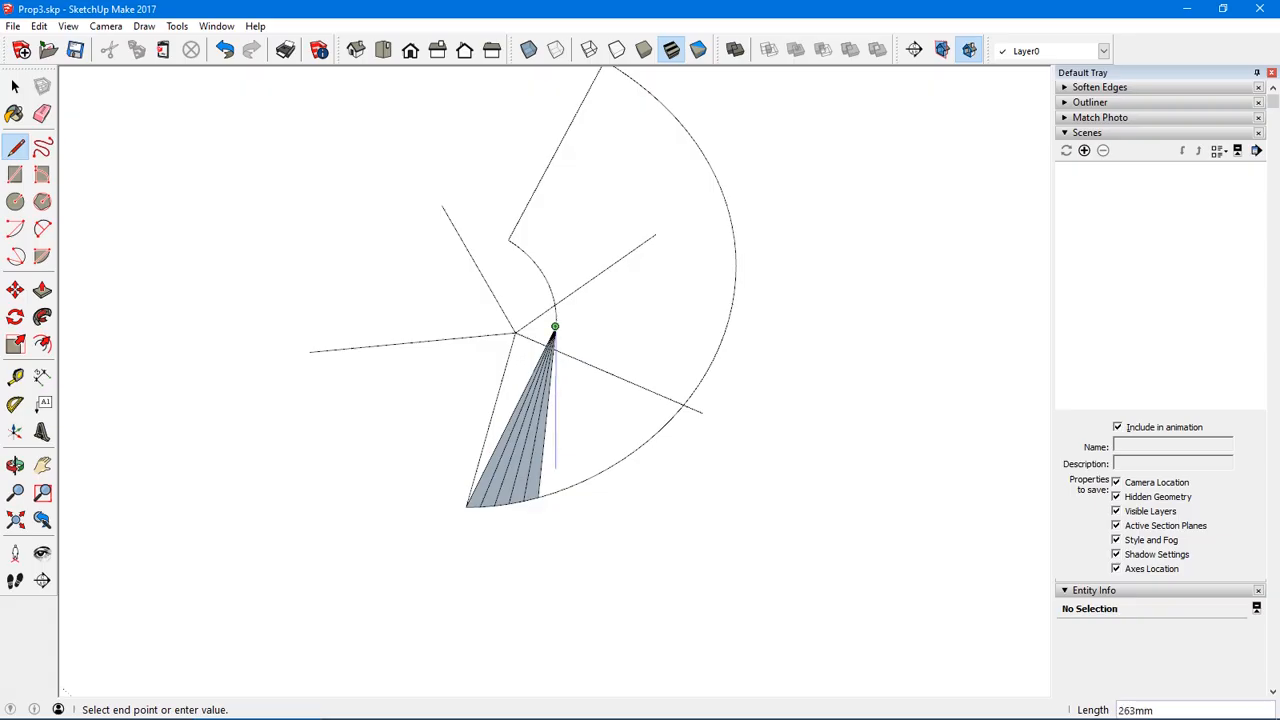
{"action": "left_click", "coordinate": [555, 494]}
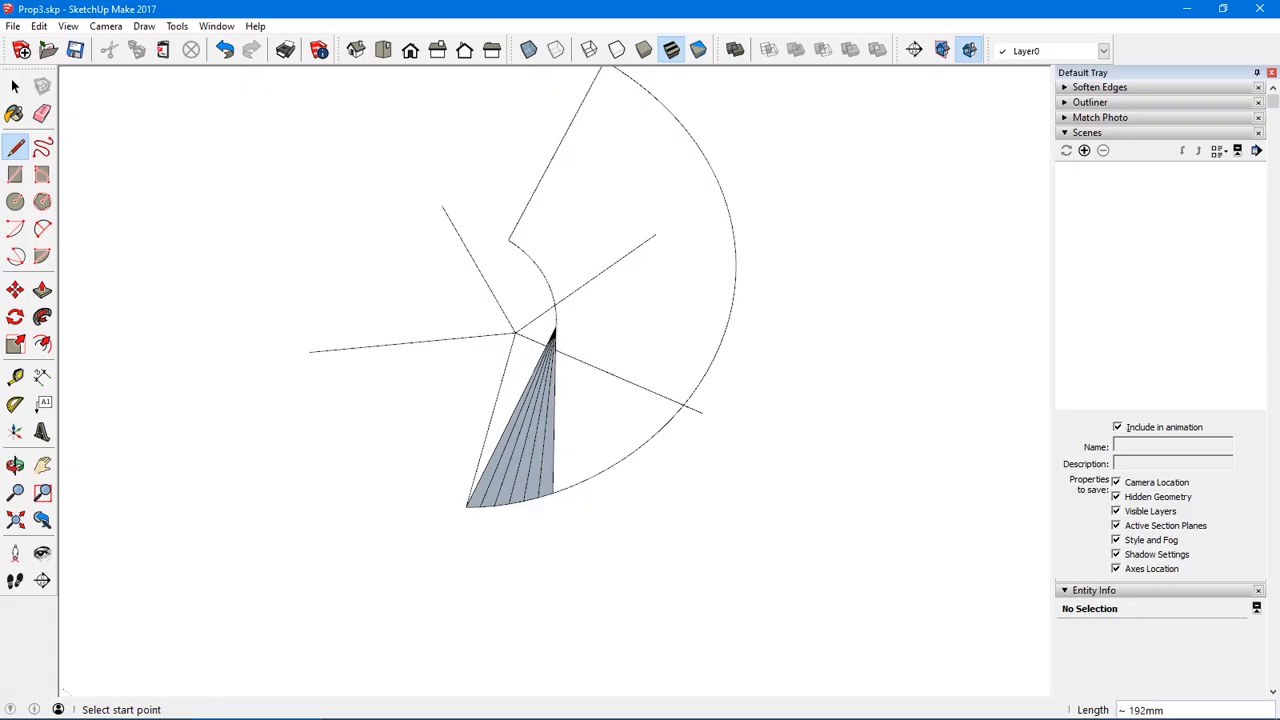
- Extend the triangular fan with lines from the inner helix's lower endpoint to the seventh through eleventh outer helix vertices
{"action": "left_click", "coordinate": [567, 488]}
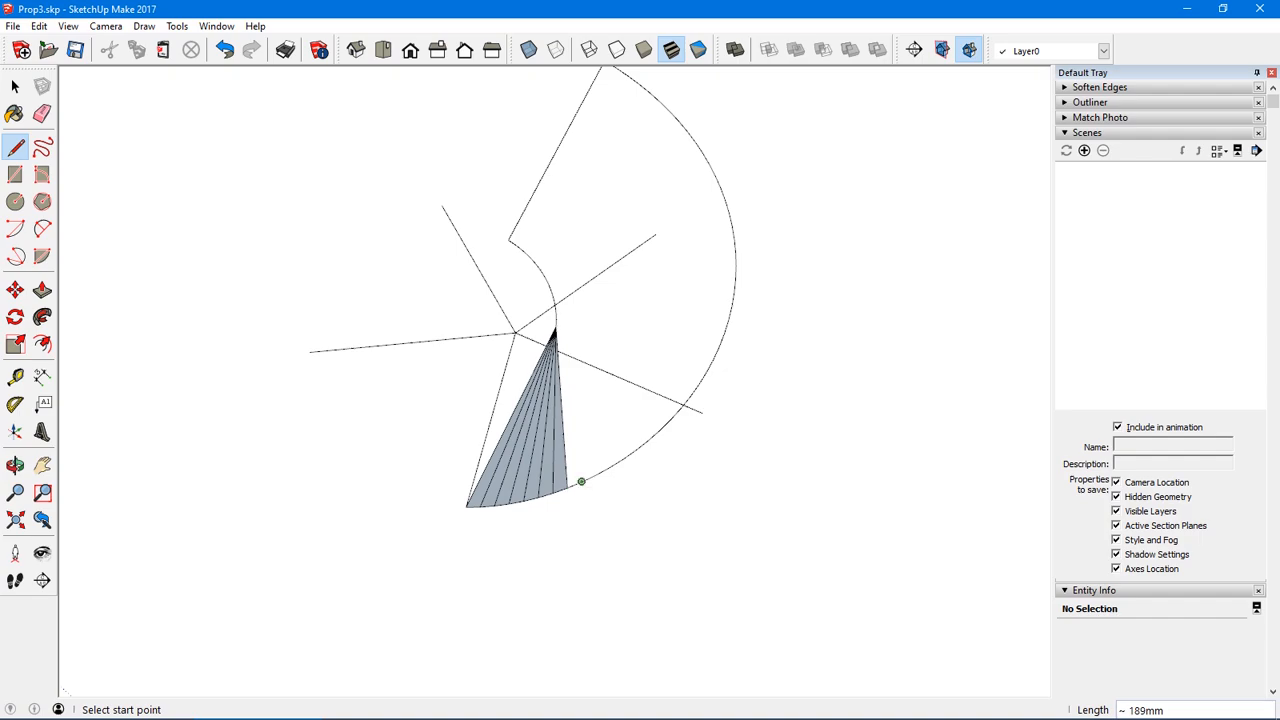
{"action": "left_click", "coordinate": [555, 327]}
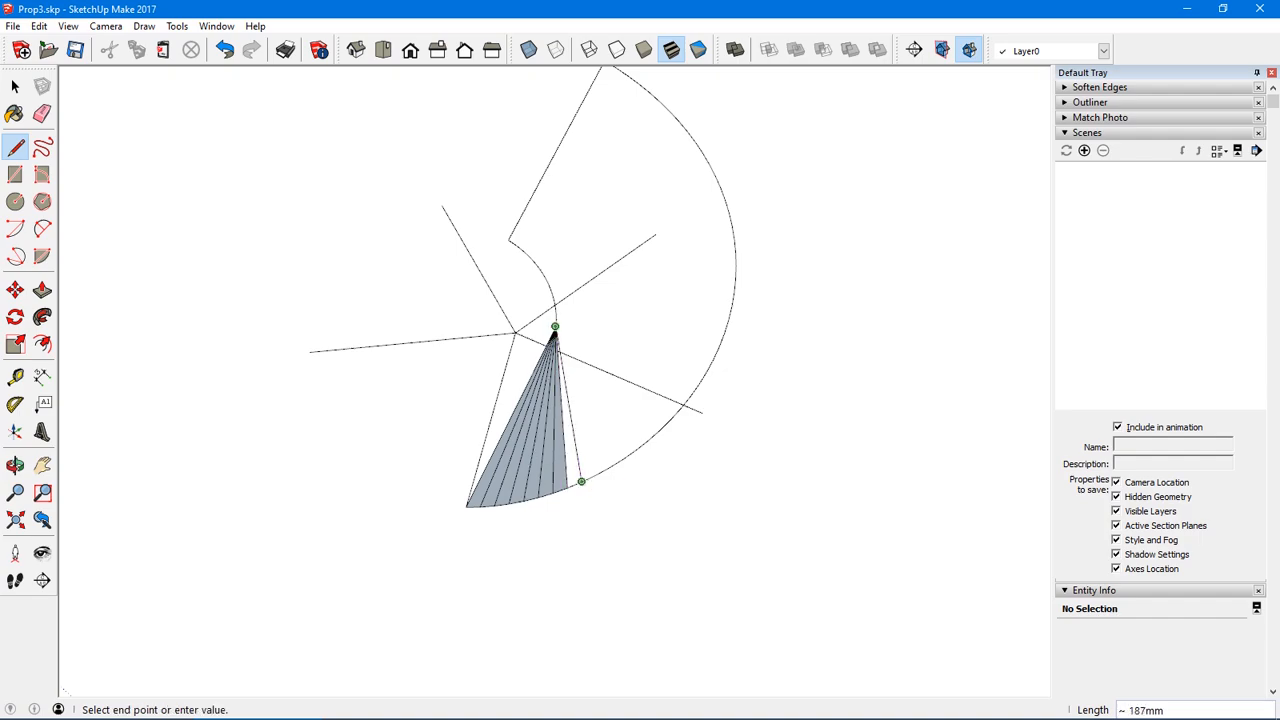
{"action": "left_click", "coordinate": [581, 482]}
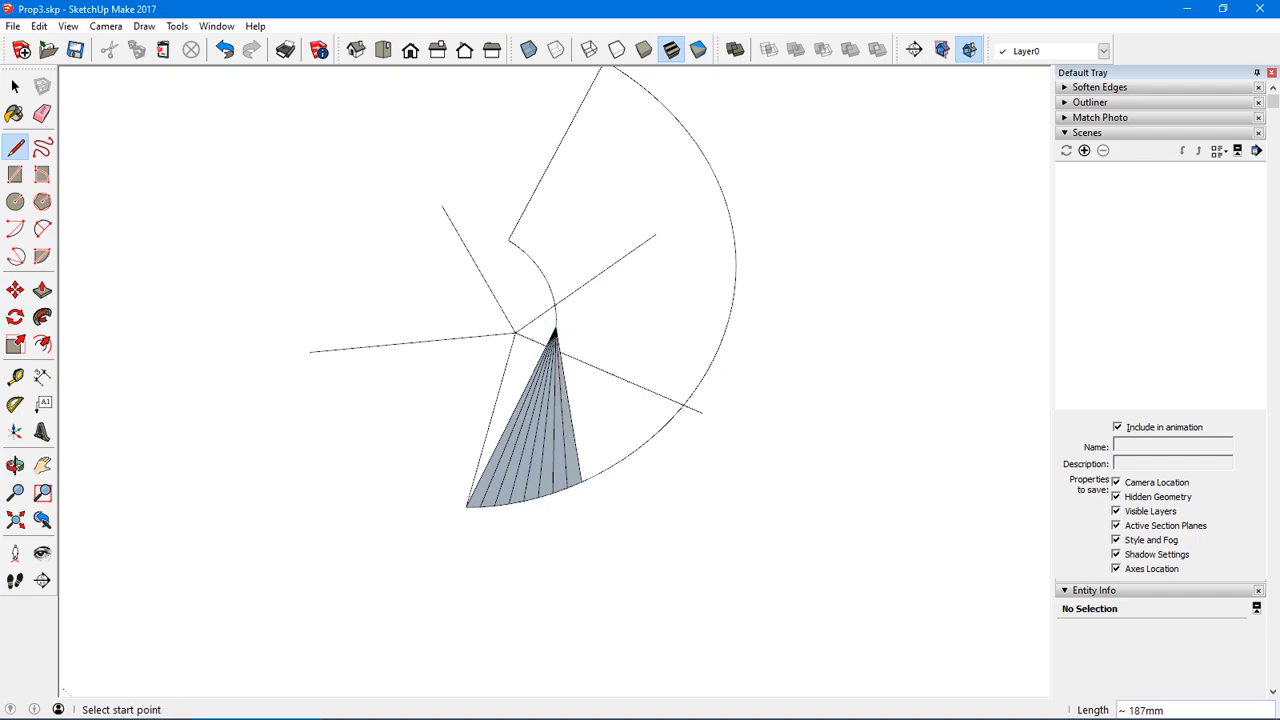
{"action": "left_click", "coordinate": [594, 475]}
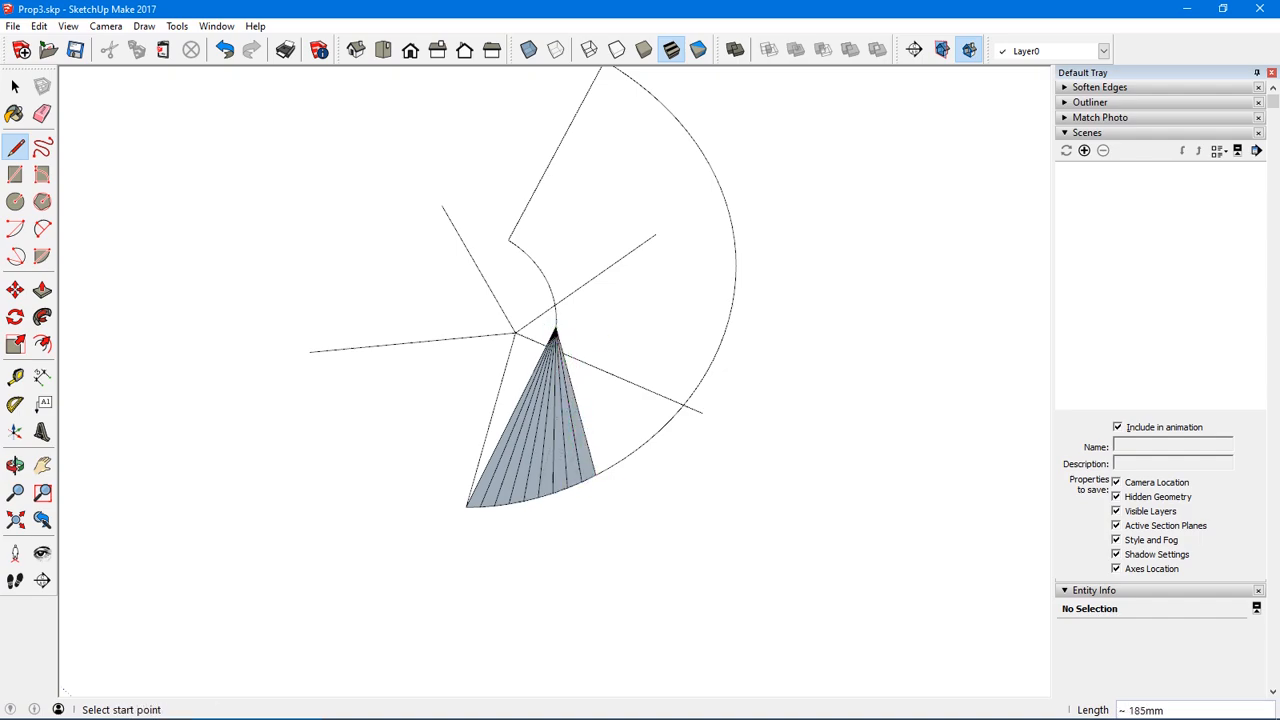
{"action": "left_click", "coordinate": [555, 327]}
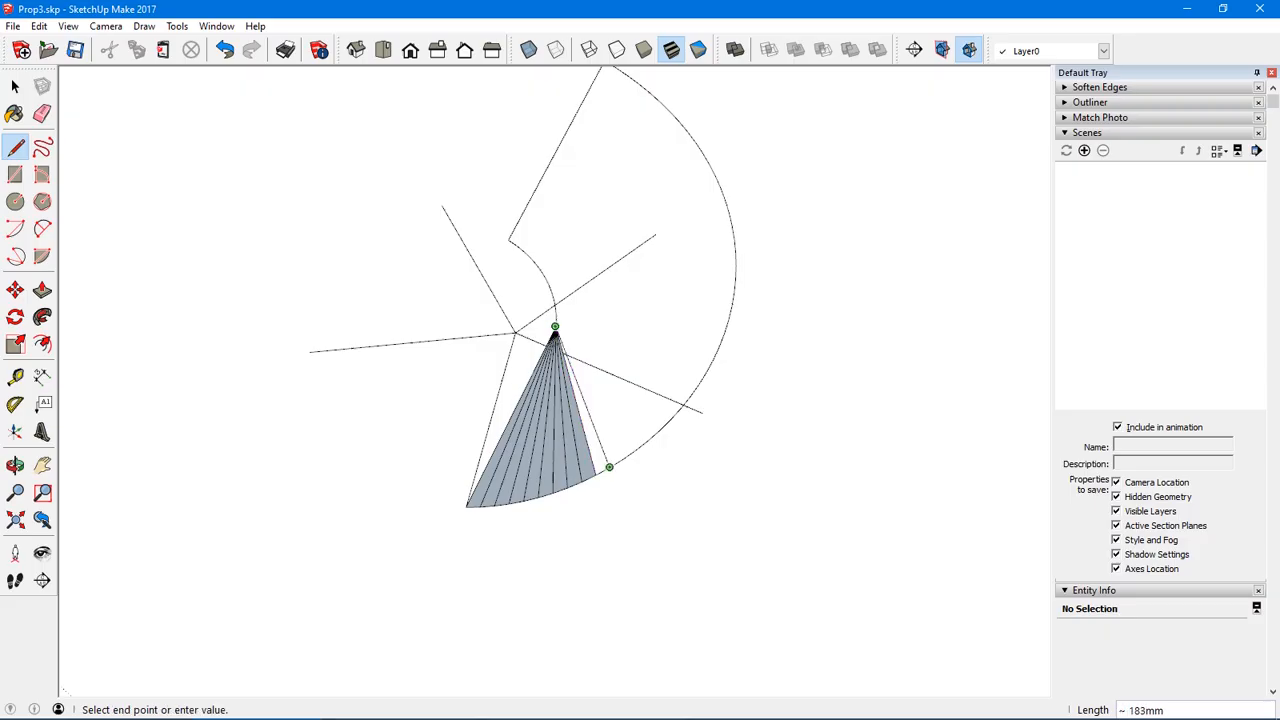
{"action": "left_click", "coordinate": [609, 465]}
{"action": "left_click", "coordinate": [622, 458]}
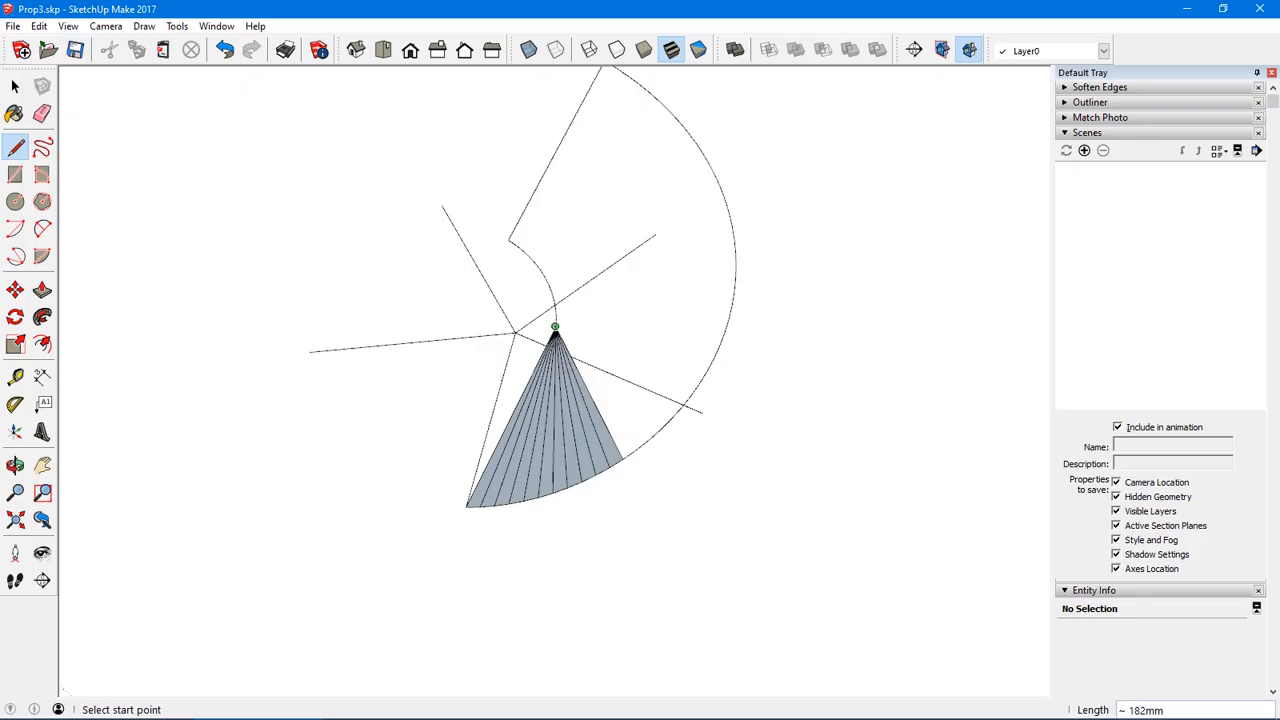
- Extend the triangular fan with lines from the inner helix's lower endpoint to the twelfth through sixteenth outer helix vertices
{"action": "left_click", "coordinate": [555, 327]}
{"action": "left_click", "coordinate": [634, 451]}
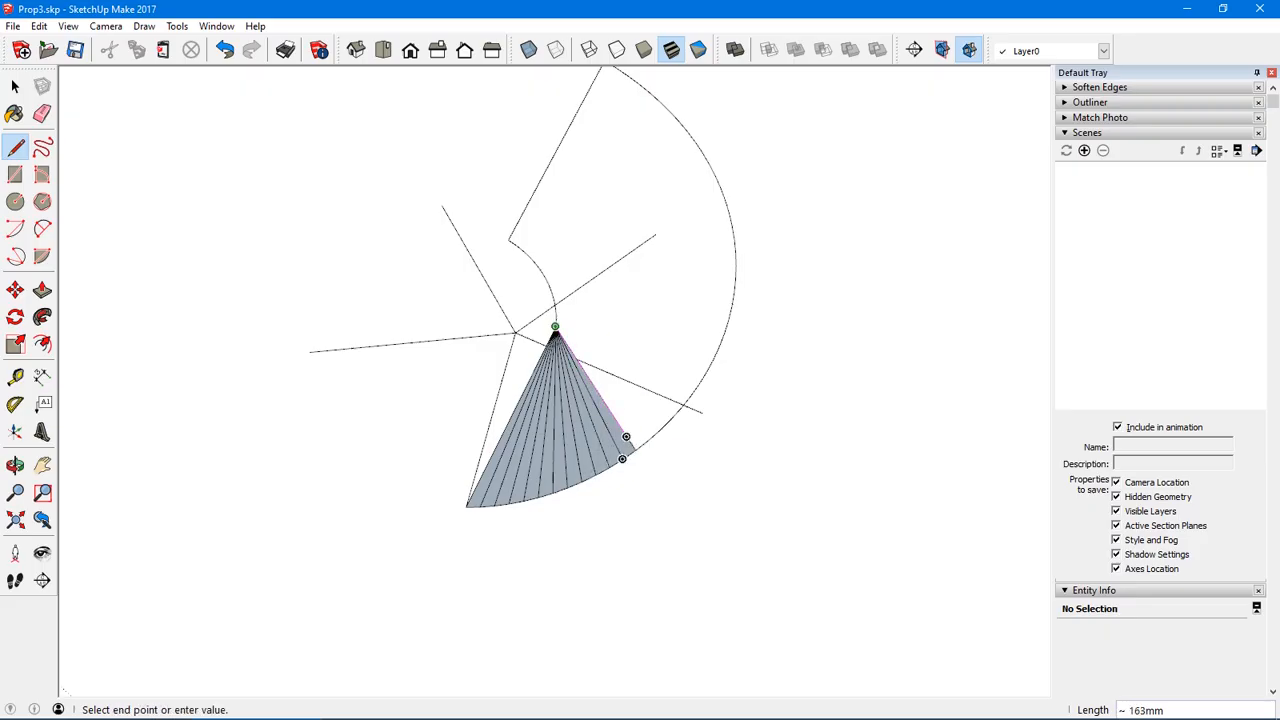
{"action": "left_click", "coordinate": [648, 441]}
{"action": "middle_click_drag", "start_coordinate": [649, 442], "coordinate": [574, 378]}
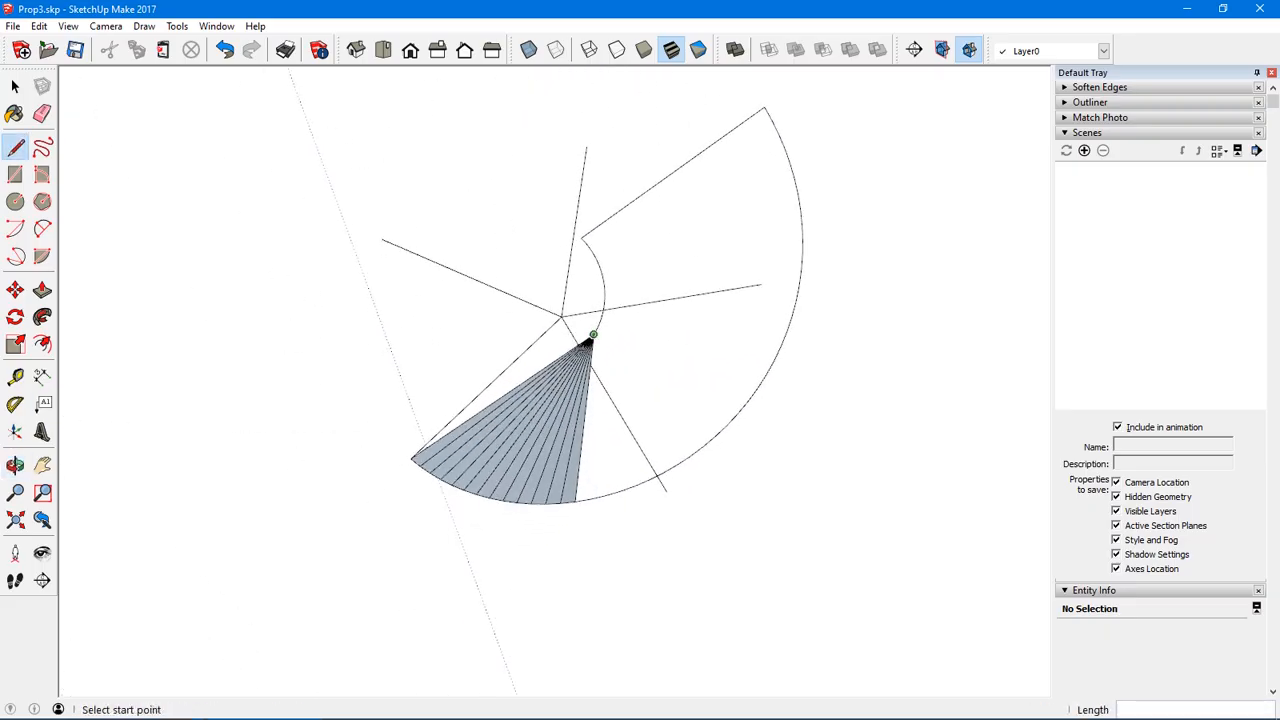
{"action": "left_click", "coordinate": [593, 335]}
{"action": "left_click", "coordinate": [592, 499]}
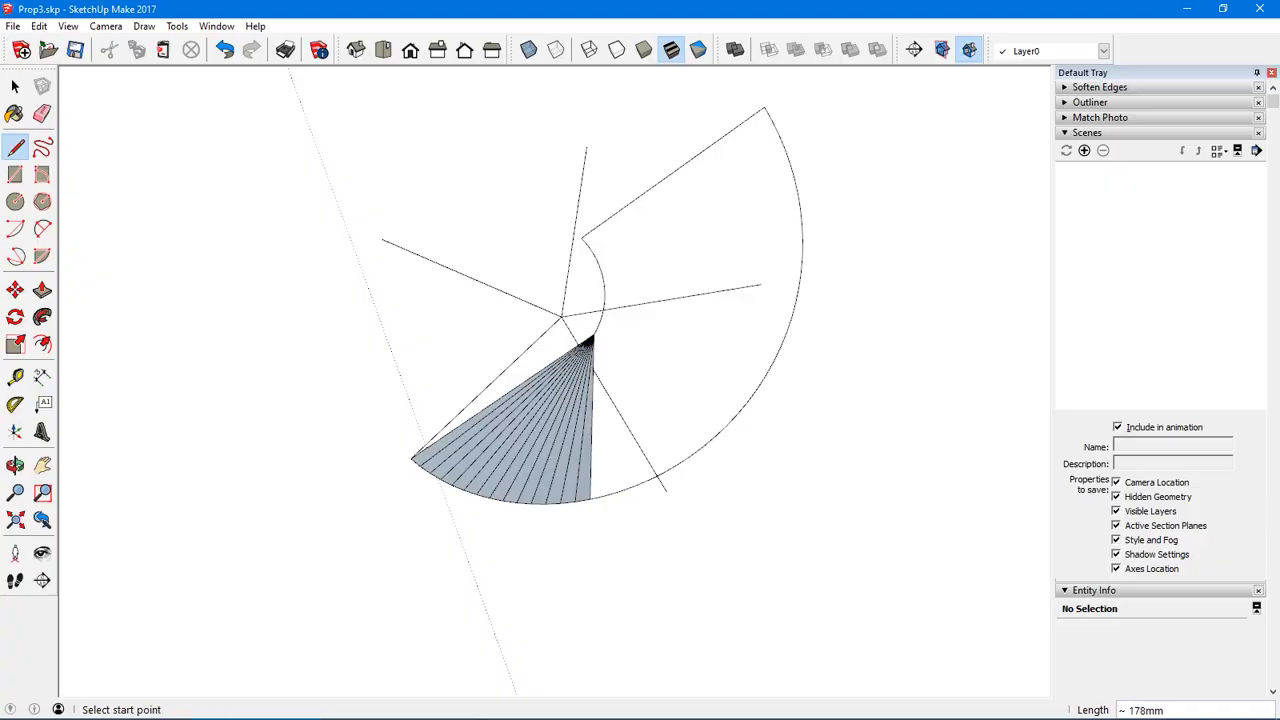
{"action": "left_click", "coordinate": [593, 335]}
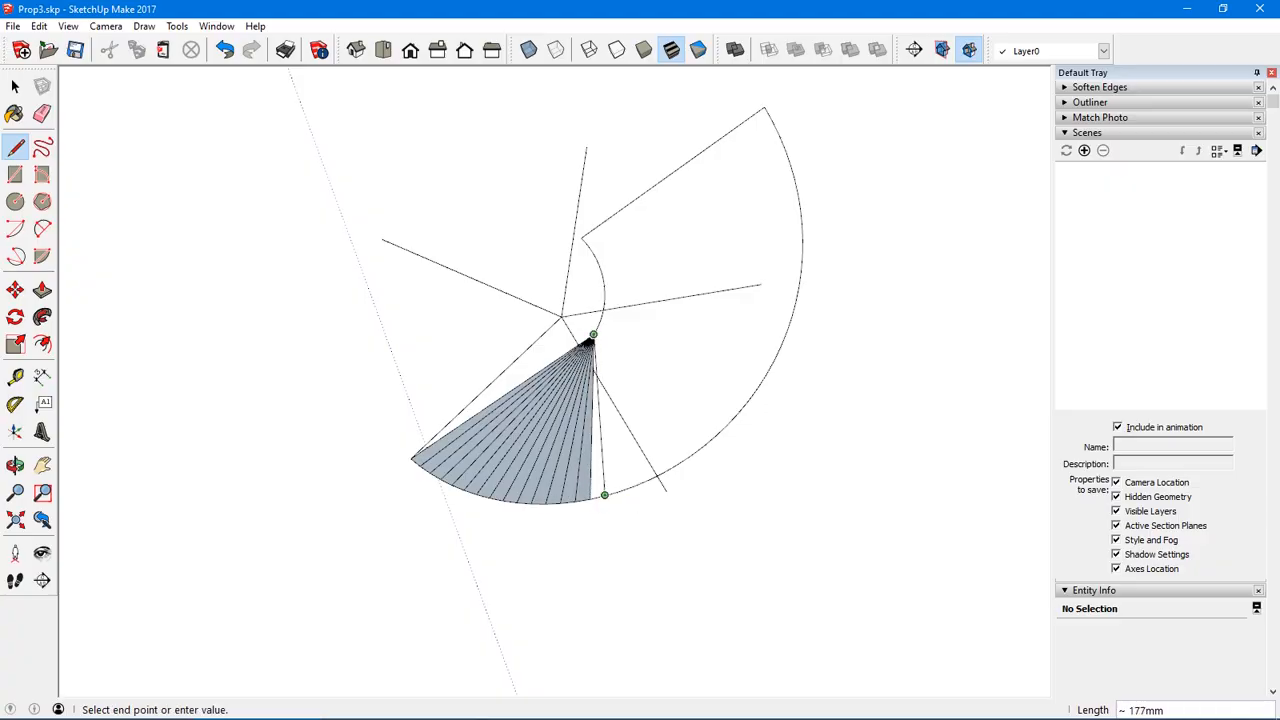
{"action": "left_click", "coordinate": [604, 494]}
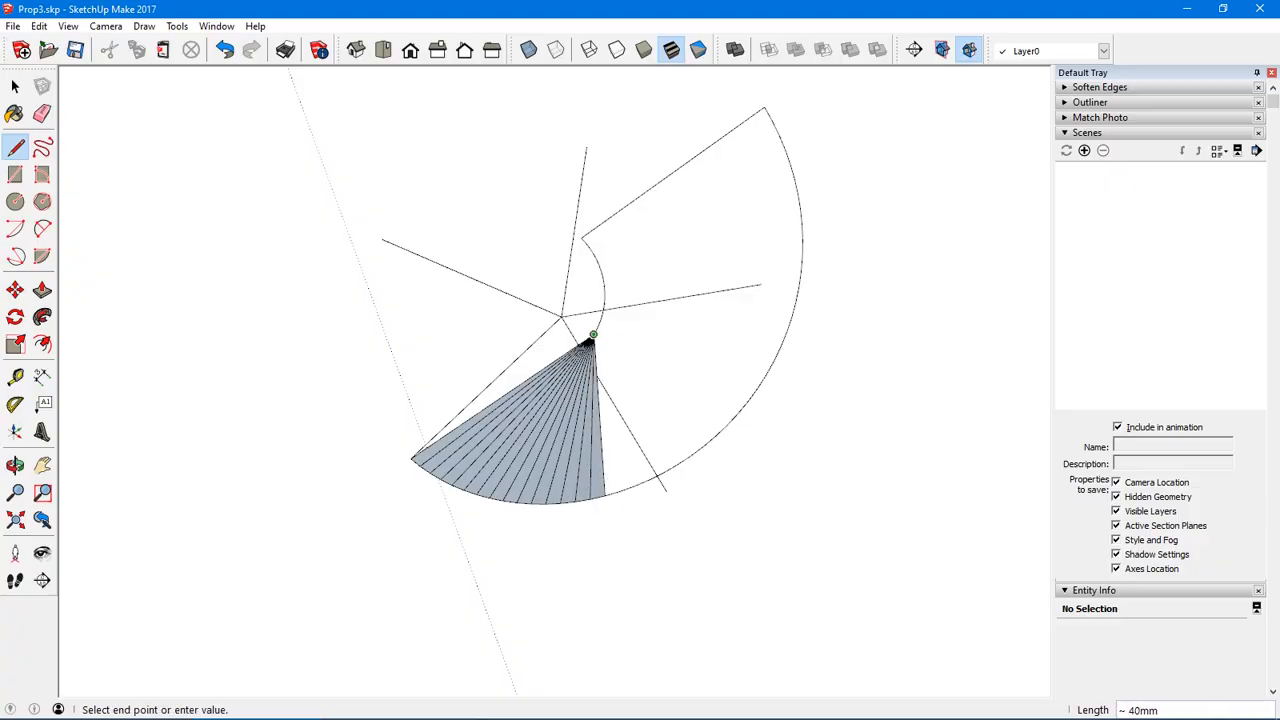
{"action": "left_click", "coordinate": [619, 491]}
- Draw lines from the inner helix's lower endpoint to the next four outer helix vertices, continuing the fan of triangular faces
{"action": "mouse_move", "coordinate": [619, 491]}
{"action": "middle_mouse_down"}
{"action": "mouse_move", "coordinate": [520, 540]}
{"action": "mouse_move", "coordinate": [570, 514]}
{"action": "middle_mouse_up"}
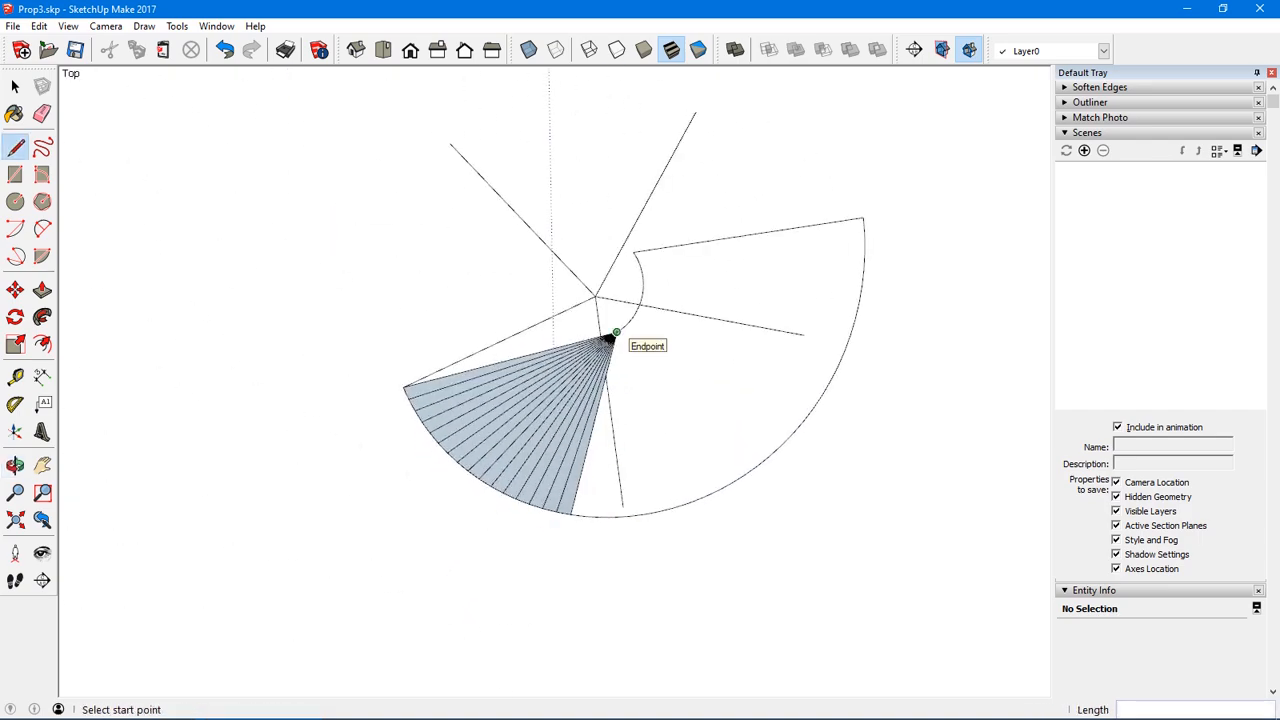
{"action": "left_click", "coordinate": [610, 340]}
{"action": "left_click", "coordinate": [588, 515]}
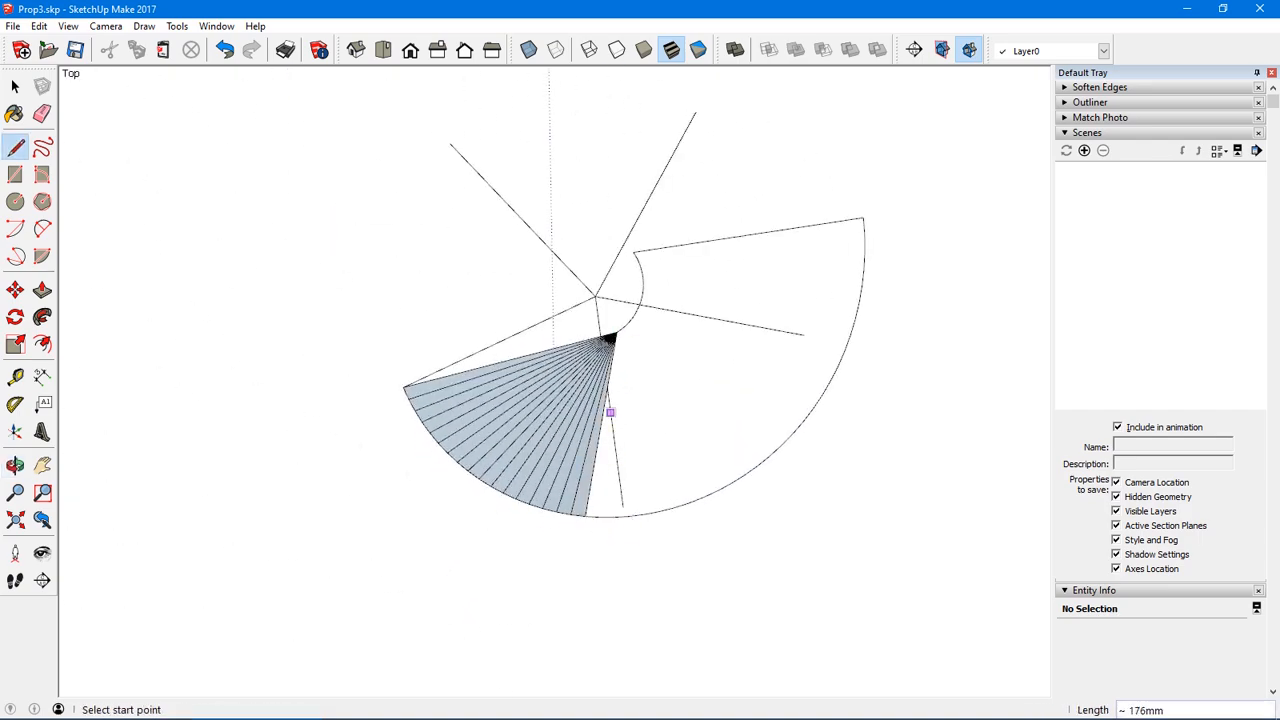
{"action": "left_click", "coordinate": [610, 340]}
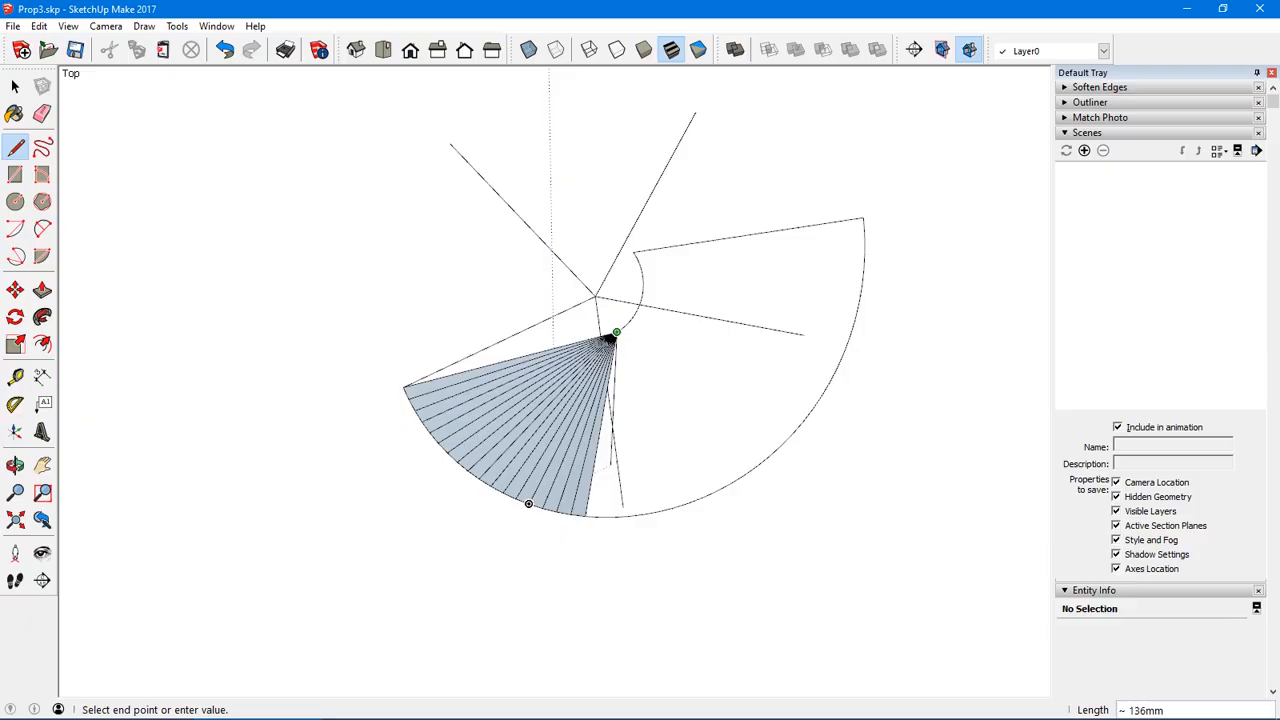
{"action": "left_click", "coordinate": [601, 516]}
{"action": "left_click", "coordinate": [612, 338]}
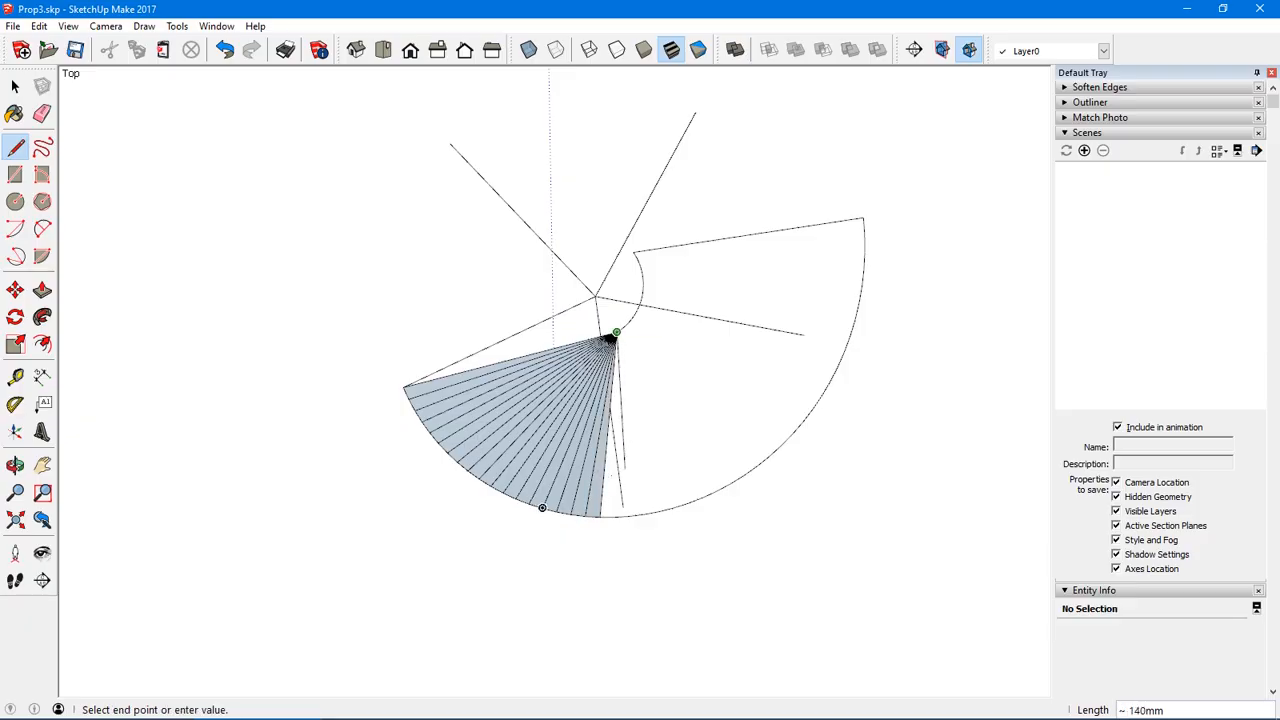
{"action": "left_click", "coordinate": [613, 517]}
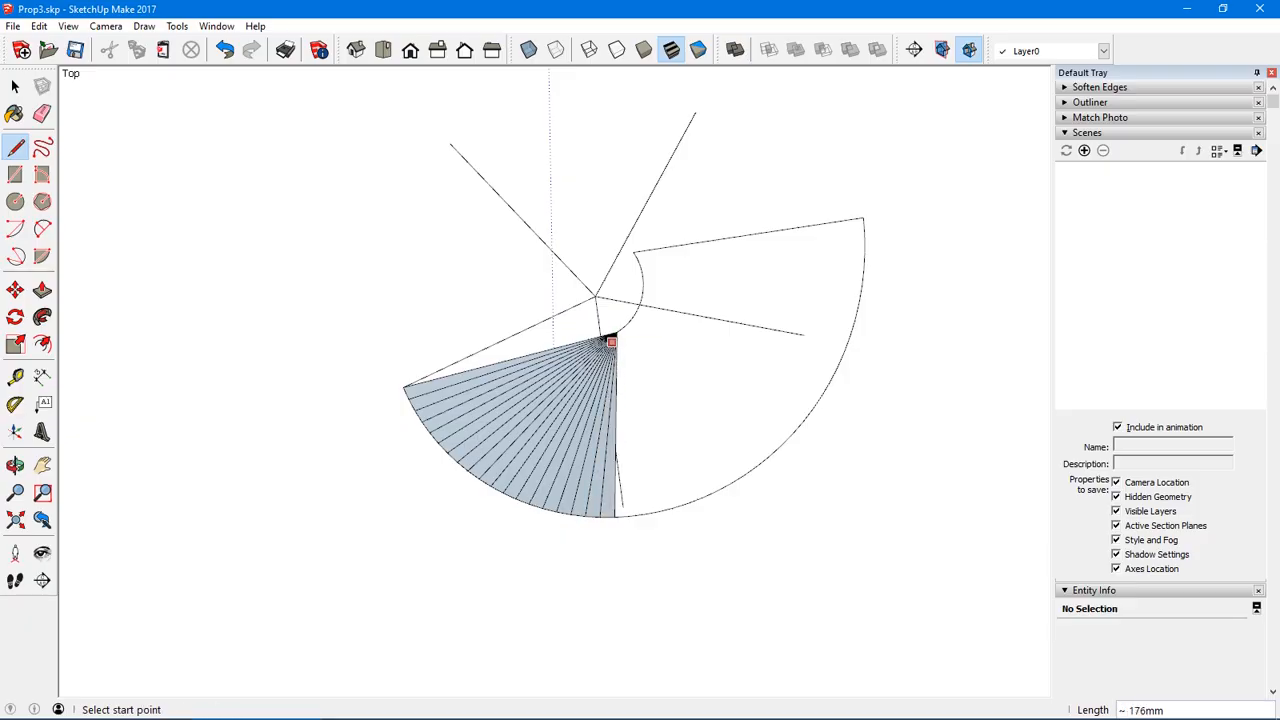
{"action": "left_click", "coordinate": [610, 340]}
{"action": "left_click", "coordinate": [629, 516]}
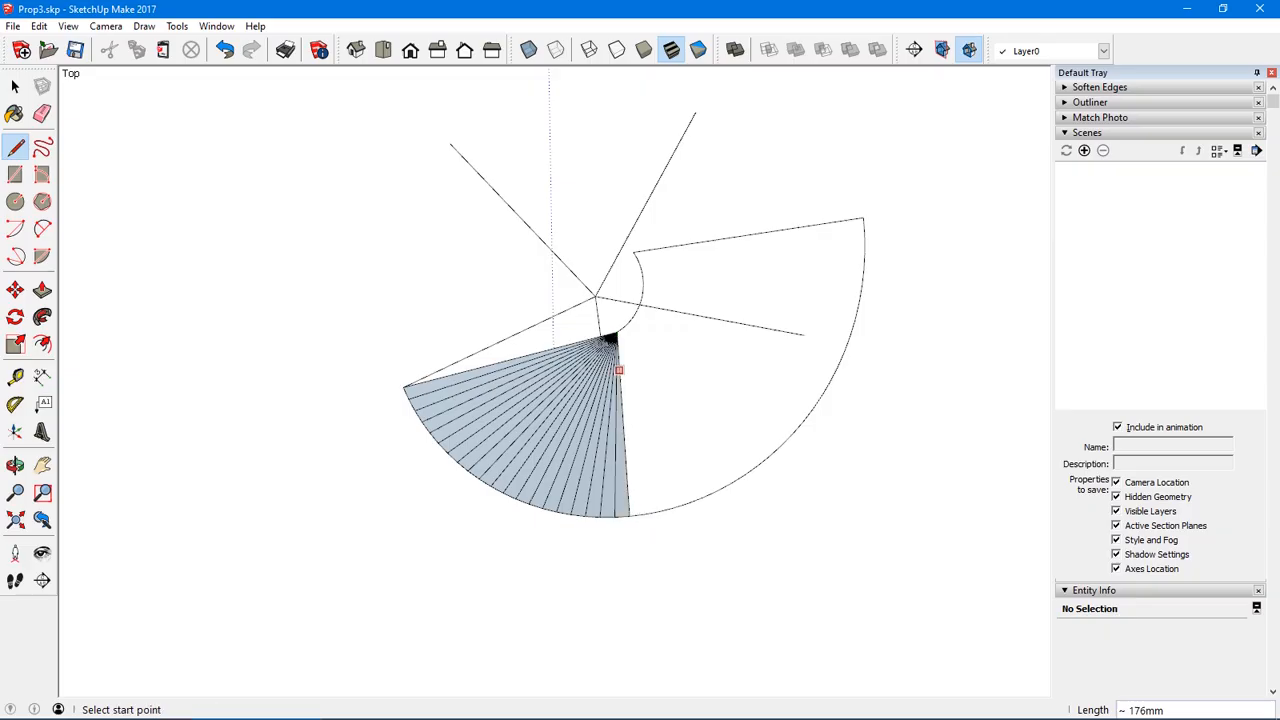
- Add four more triangular faces by joining the inner helix's lower endpoint to the twenty-first through twenty-fourth outer helix vertices
{"action": "left_click", "coordinate": [616, 332]}
{"action": "left_click", "coordinate": [642, 514]}
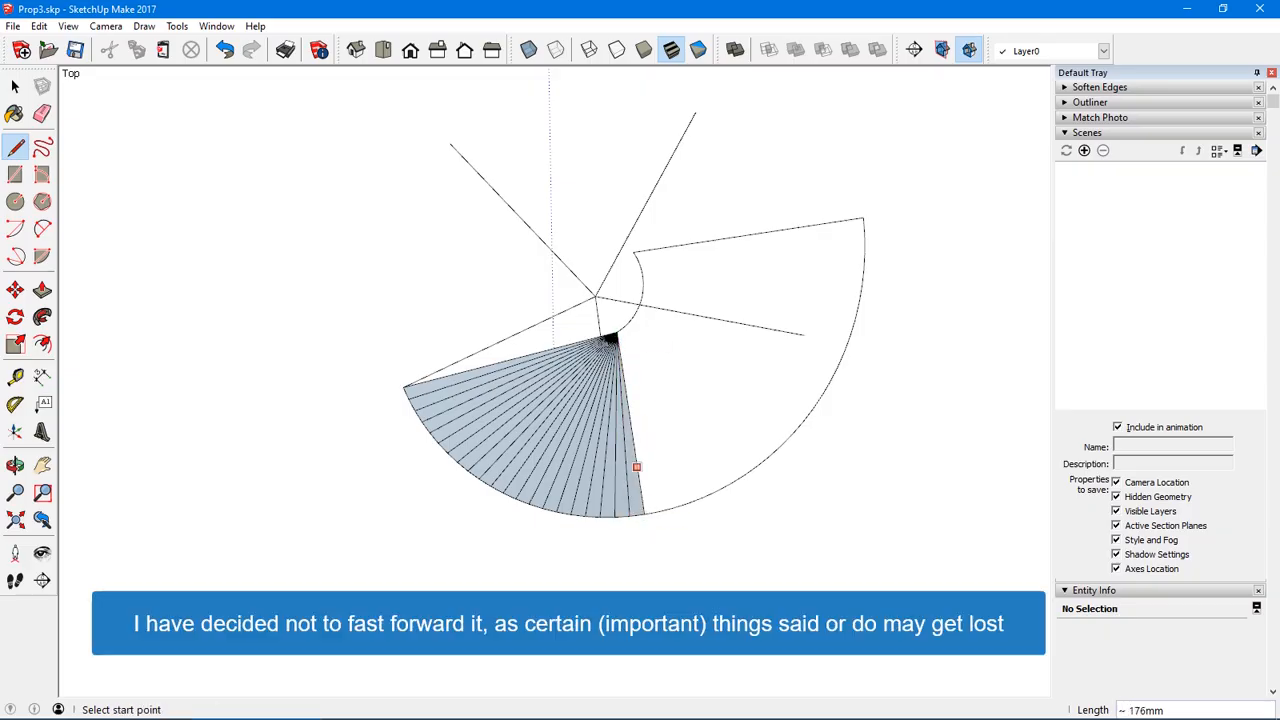
{"action": "left_click", "coordinate": [613, 338]}
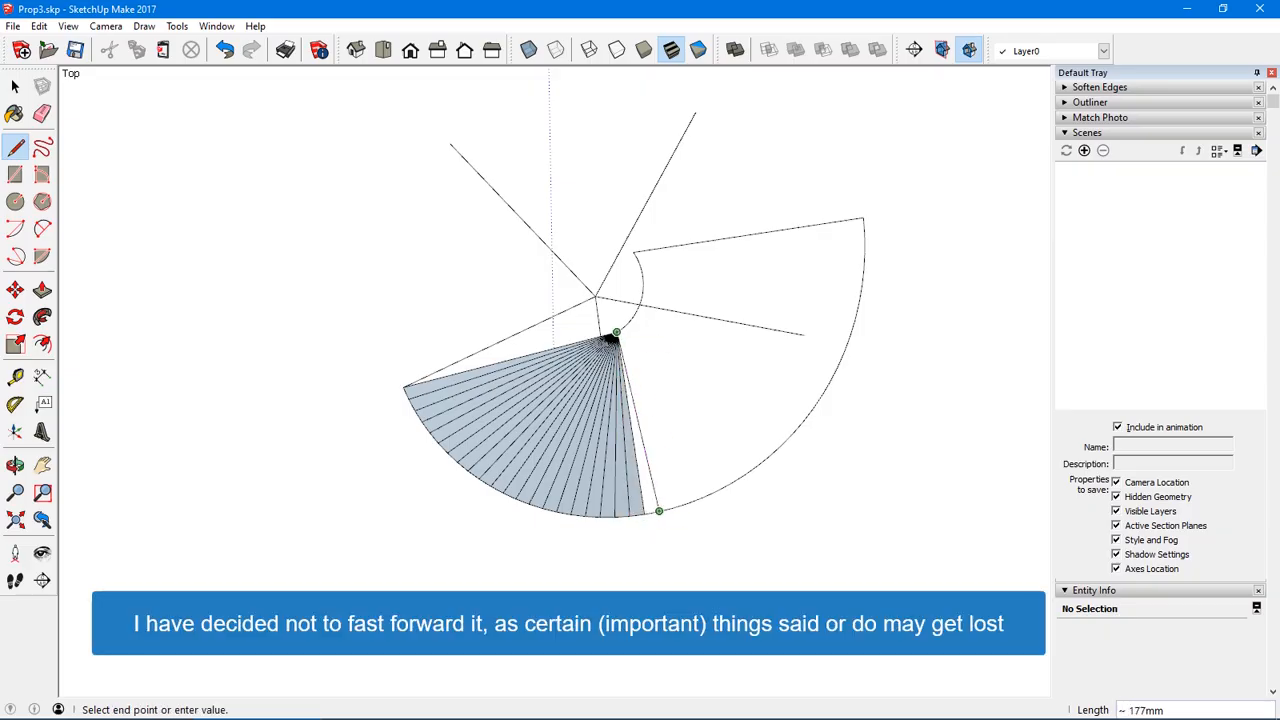
{"action": "left_click", "coordinate": [659, 512]}
{"action": "left_click", "coordinate": [616, 332]}
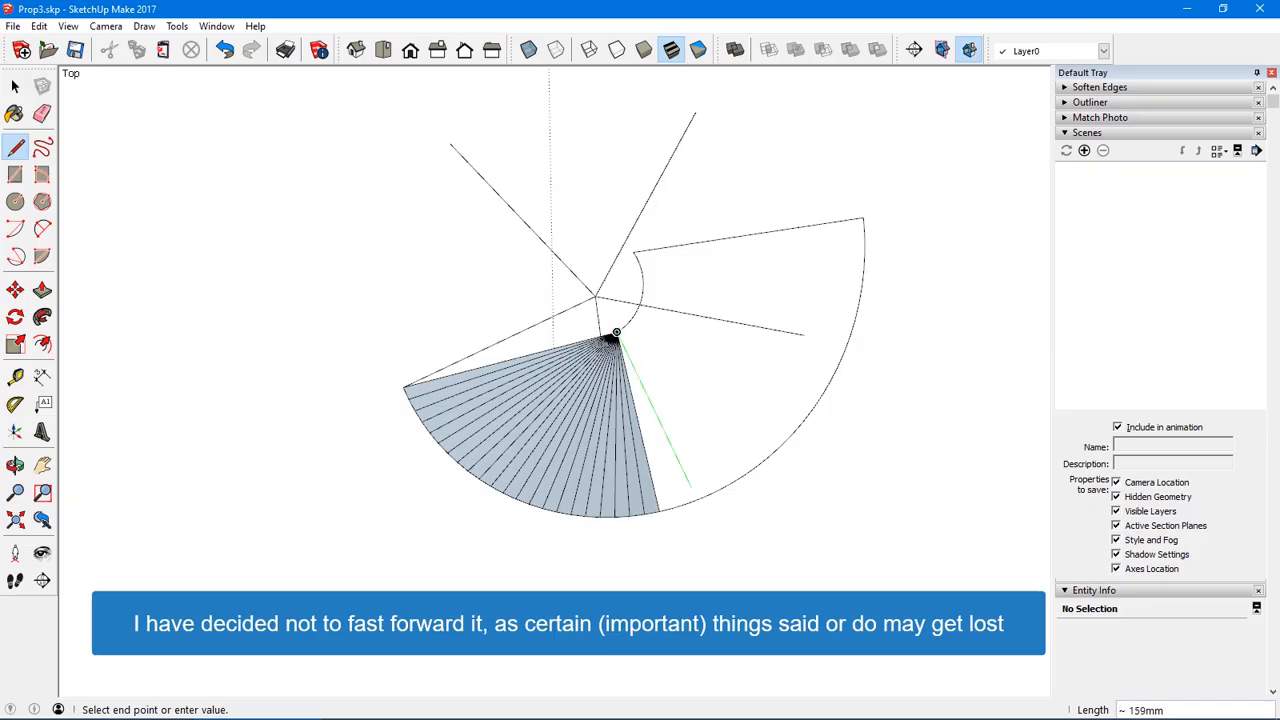
{"action": "left_click", "coordinate": [674, 508]}
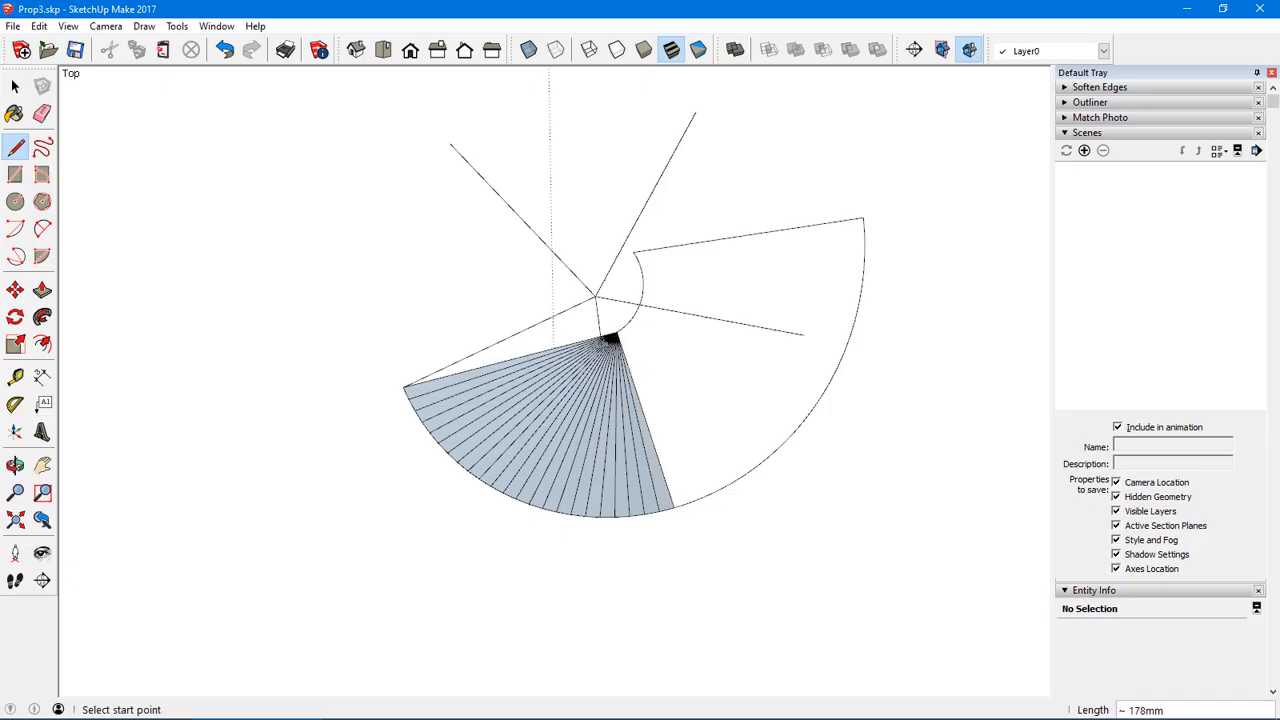
{"action": "left_click", "coordinate": [616, 332]}
{"action": "left_click", "coordinate": [688, 502]}
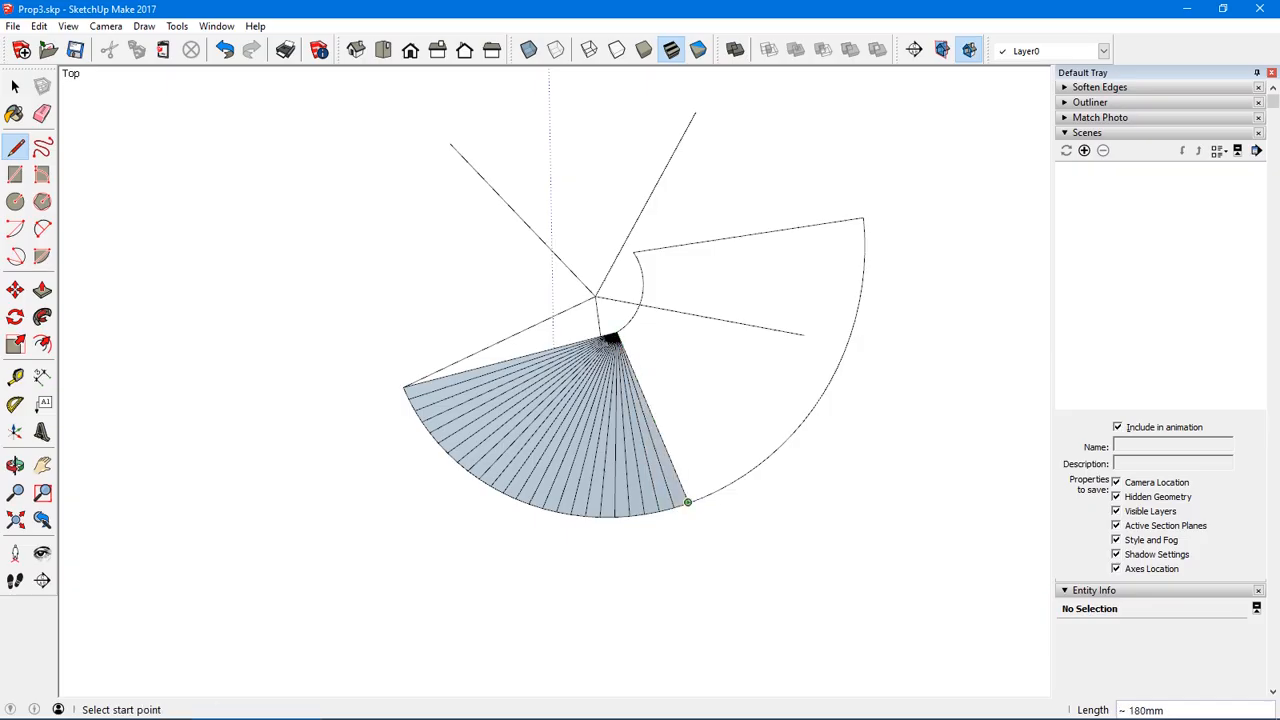
- Draw lines about 181 mm and 183 mm long from the fan's apex to the next two outer helix vertices
{"action": "mouse_move", "coordinate": [646, 424]}
{"action": "middle_mouse_down"}
{"action": "mouse_move", "coordinate": [570, 380]}
{"action": "mouse_move", "coordinate": [689, 417]}
{"action": "mouse_move", "coordinate": [622, 326]}
{"action": "middle_mouse_up"}
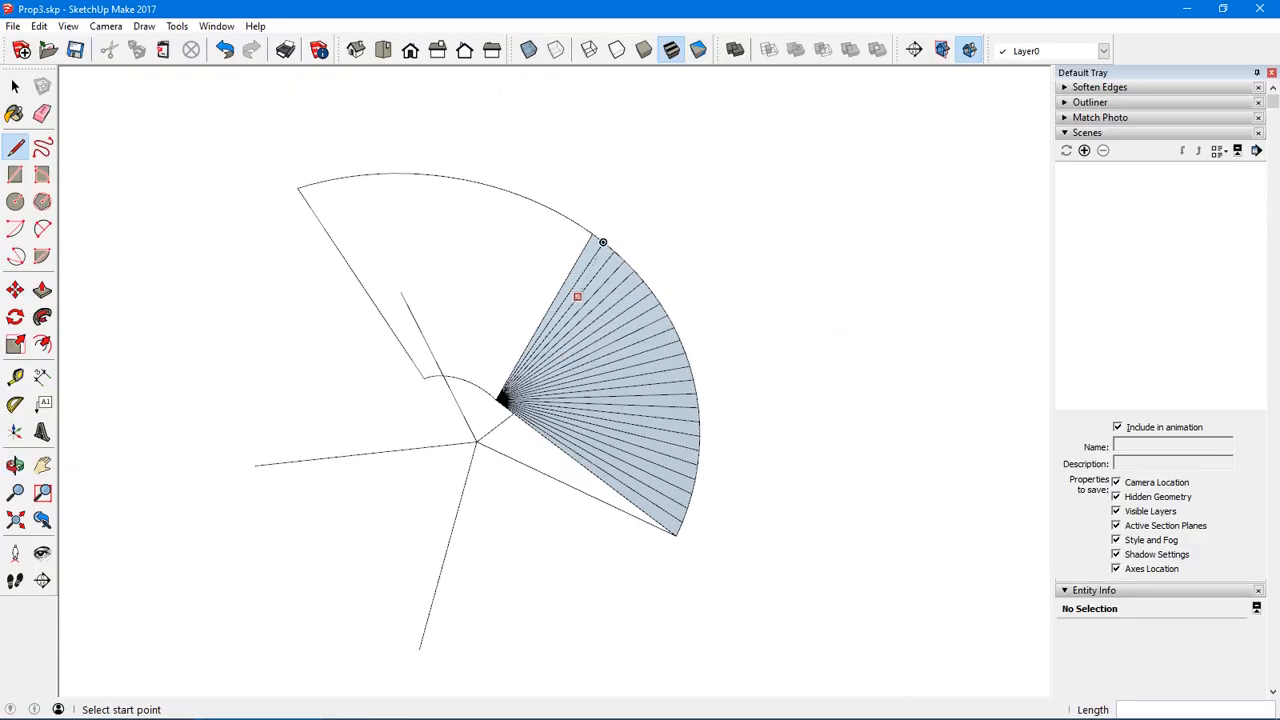
{"action": "left_click", "coordinate": [497, 399]}
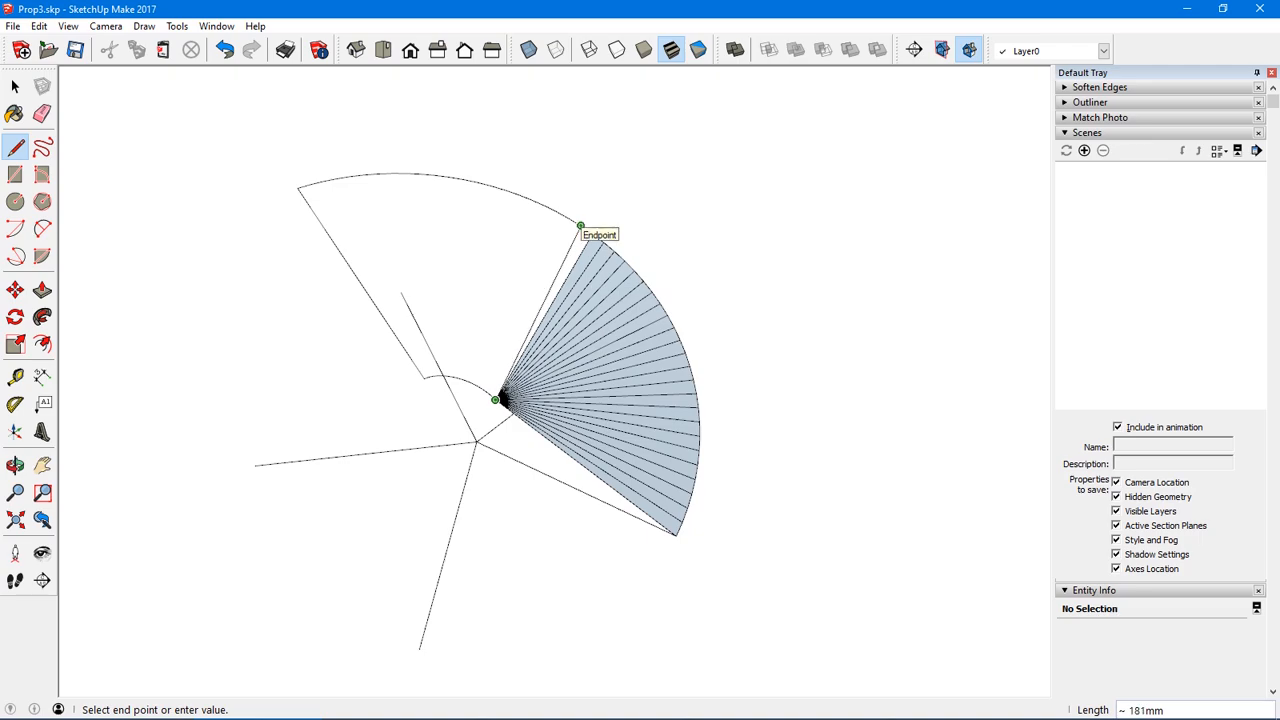
{"action": "left_click", "coordinate": [583, 229]}
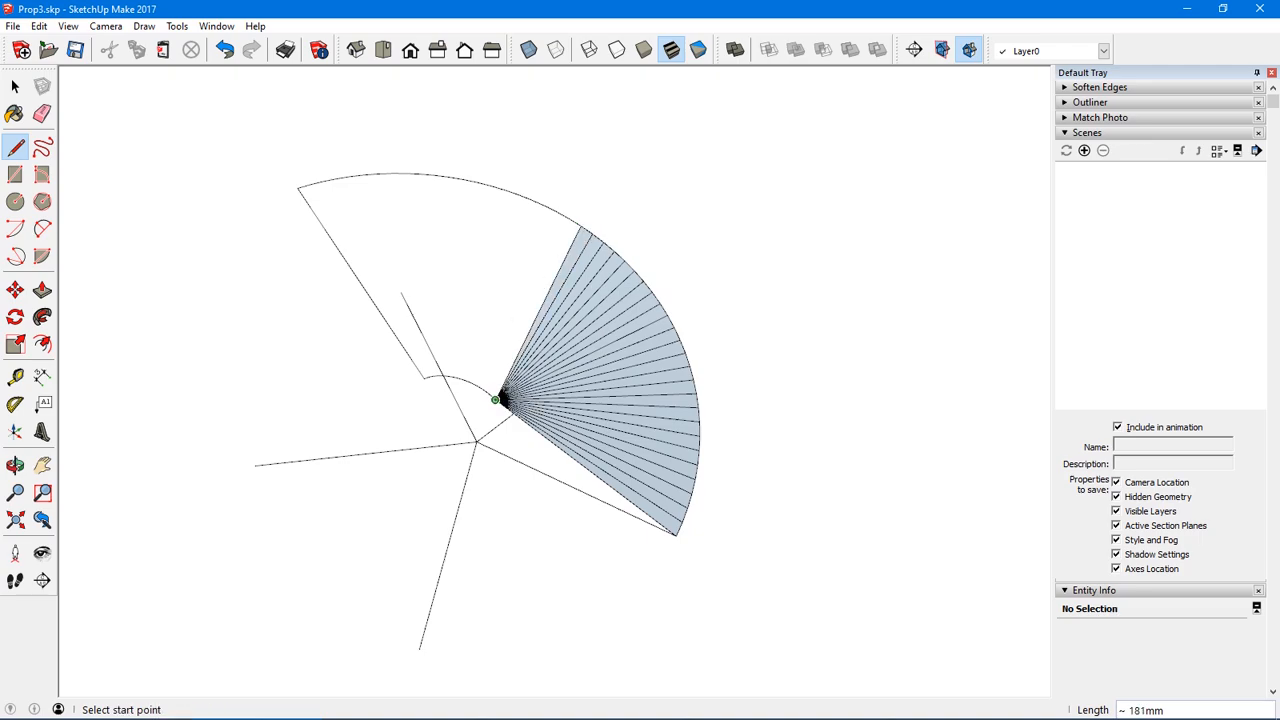
{"action": "left_click", "coordinate": [494, 399]}
{"action": "left_click", "coordinate": [568, 218]}
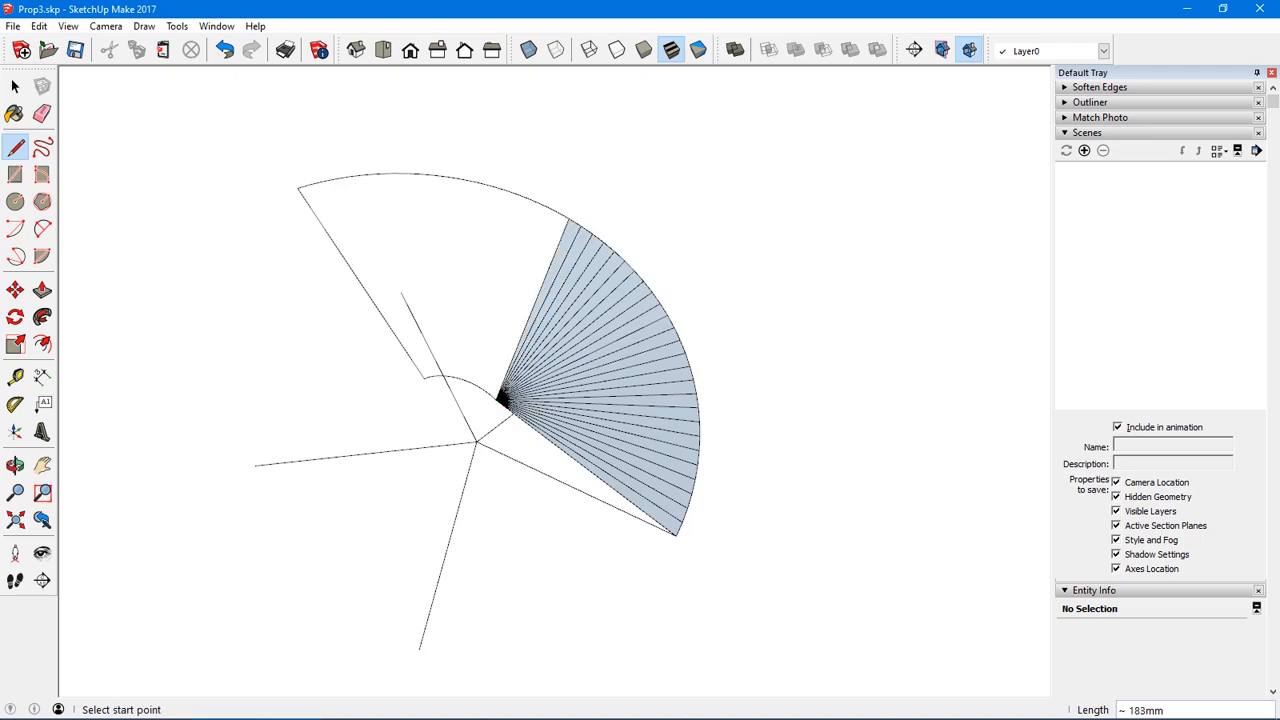
- Start a reverse fan with lines from the first two inner helix vertices past the apex to the last joined outer helix vertex
{"action": "left_click", "coordinate": [490, 395]}
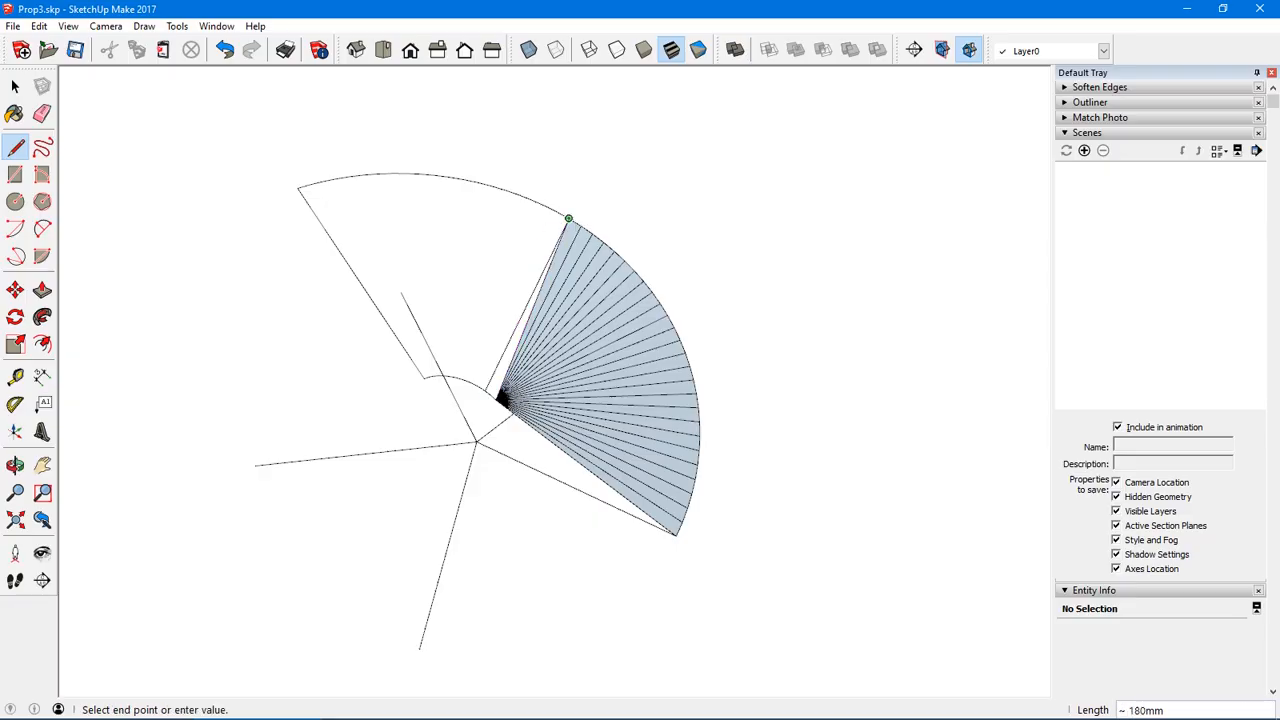
{"action": "key", "text": "ctrl+z"}
{"action": "scroll", "coordinate": [485, 375], "scroll_direction": "up", "scroll_amount": 3}
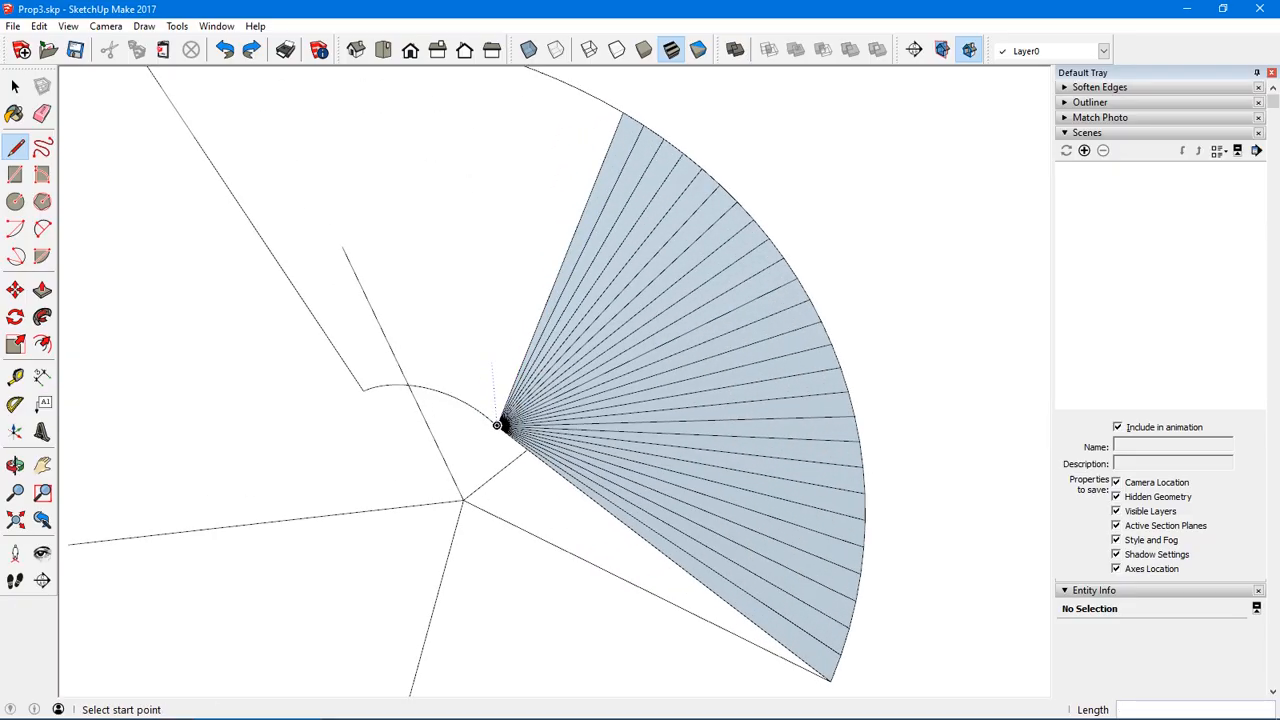
{"action": "scroll", "coordinate": [497, 425], "scroll_direction": "up", "scroll_amount": 2}
{"action": "left_click", "coordinate": [492, 444]}
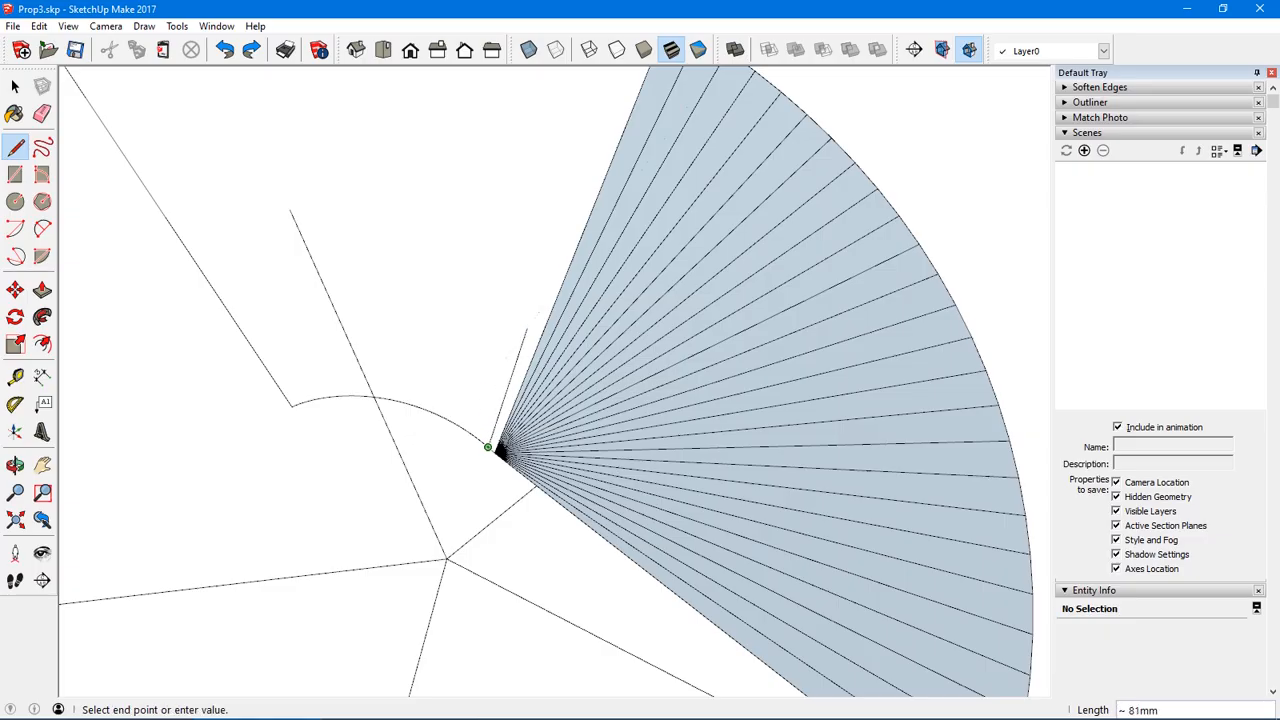
{"action": "middle_click_drag", "start_coordinate": [578, 254], "coordinate": [540, 360]}
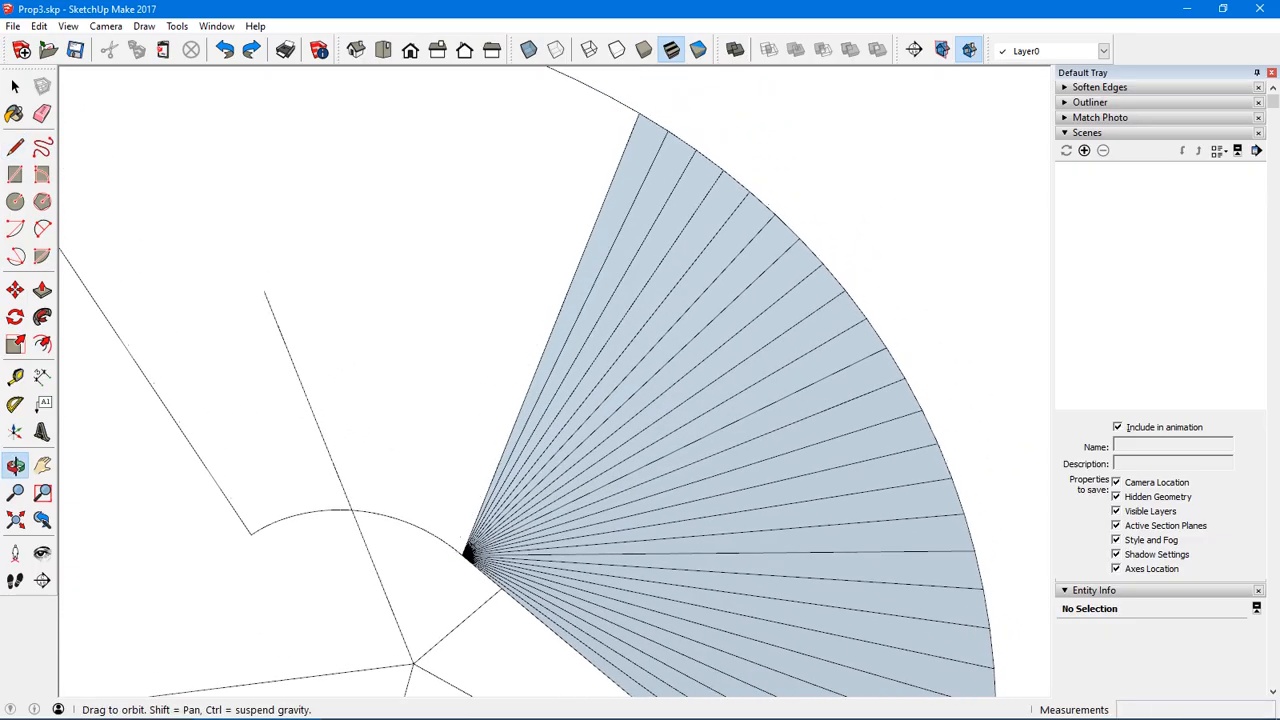
{"action": "left_click", "coordinate": [638, 115]}
{"action": "left_click", "coordinate": [448, 544]}
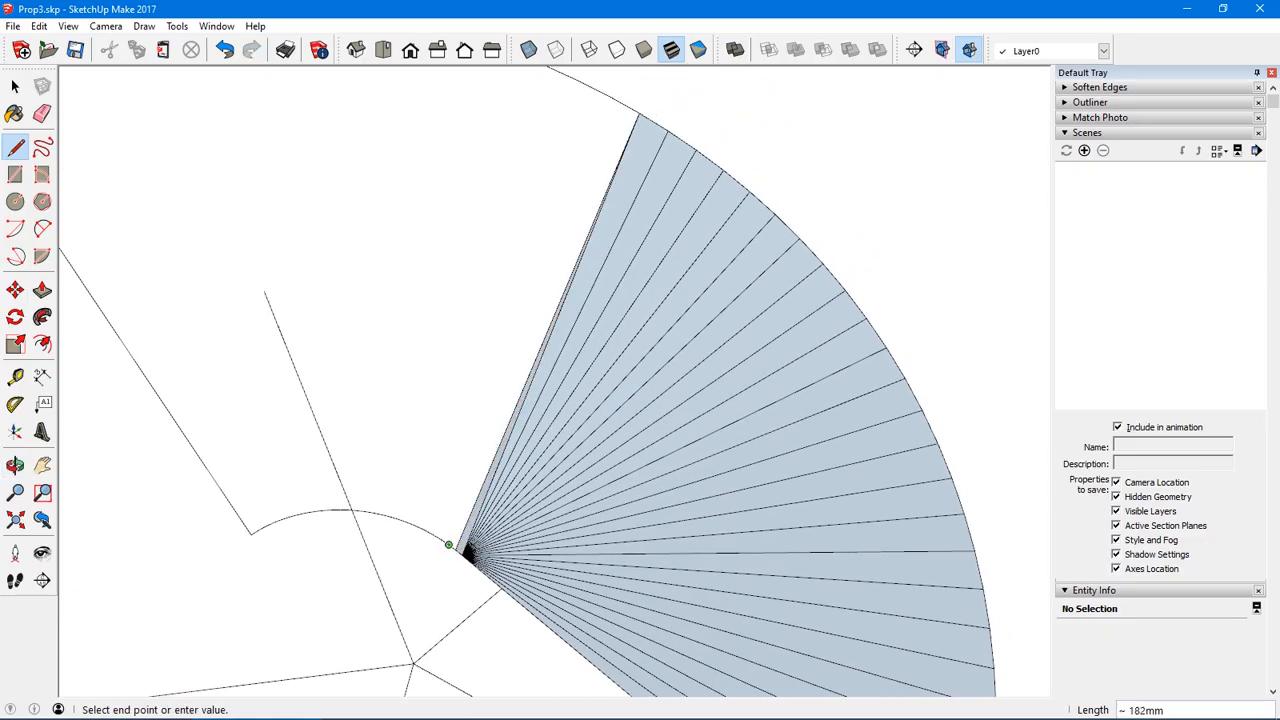
{"action": "left_click", "coordinate": [636, 115]}
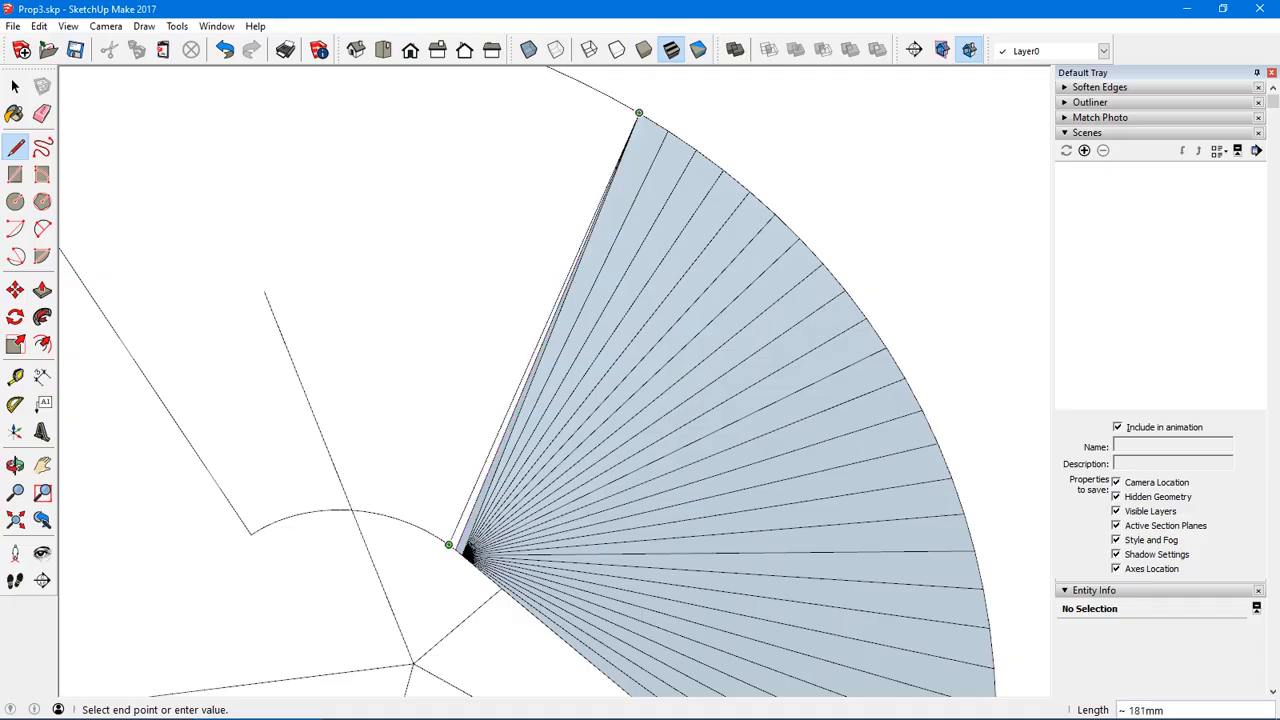
{"action": "left_click", "coordinate": [434, 535]}
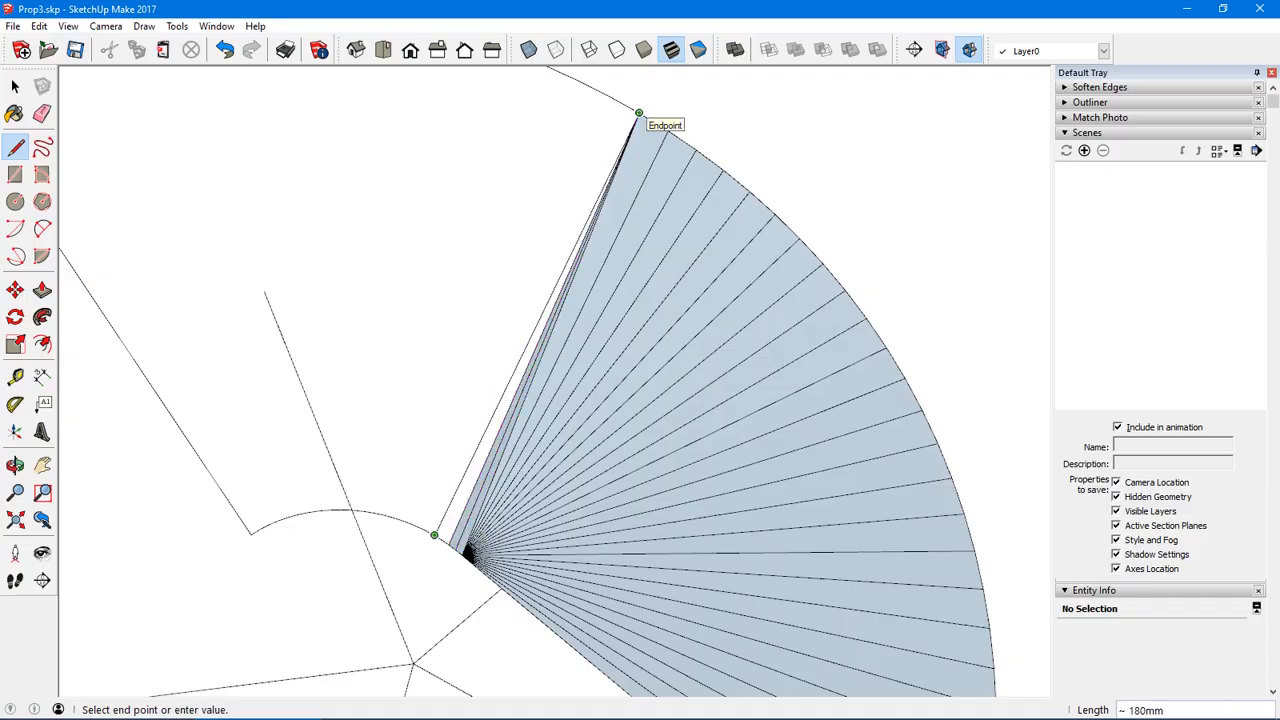
{"action": "key", "text": "ctrl+z"}
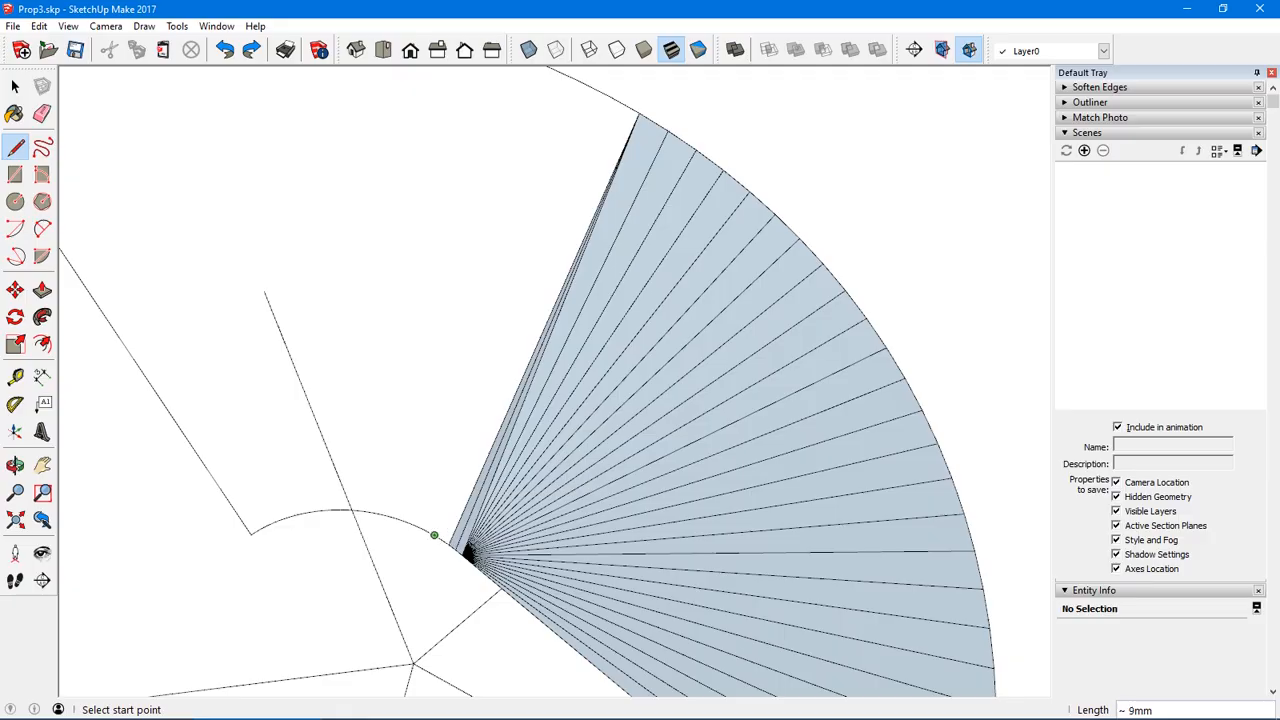
- Join the next four inner helix vertices to the shared outer helix vertex with lines about 180 mm long, continuing the reverse fan
{"action": "left_click", "coordinate": [441, 540]}
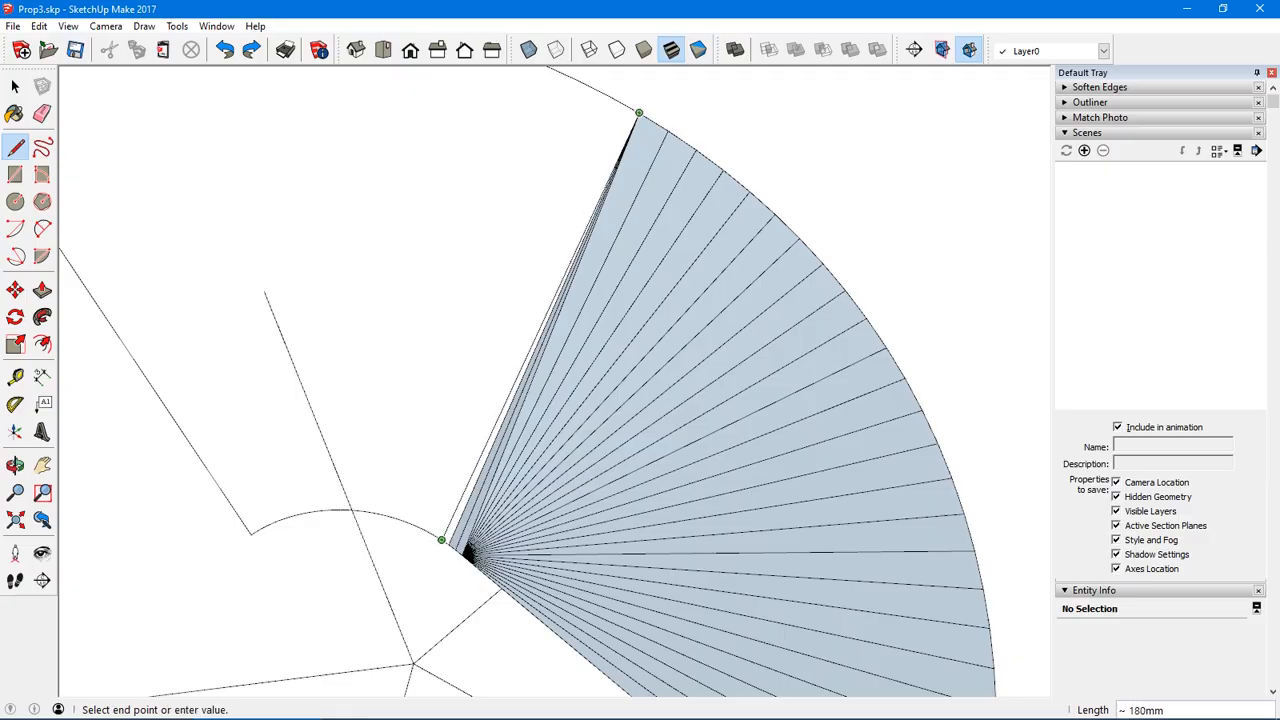
{"action": "left_click", "coordinate": [638, 113]}
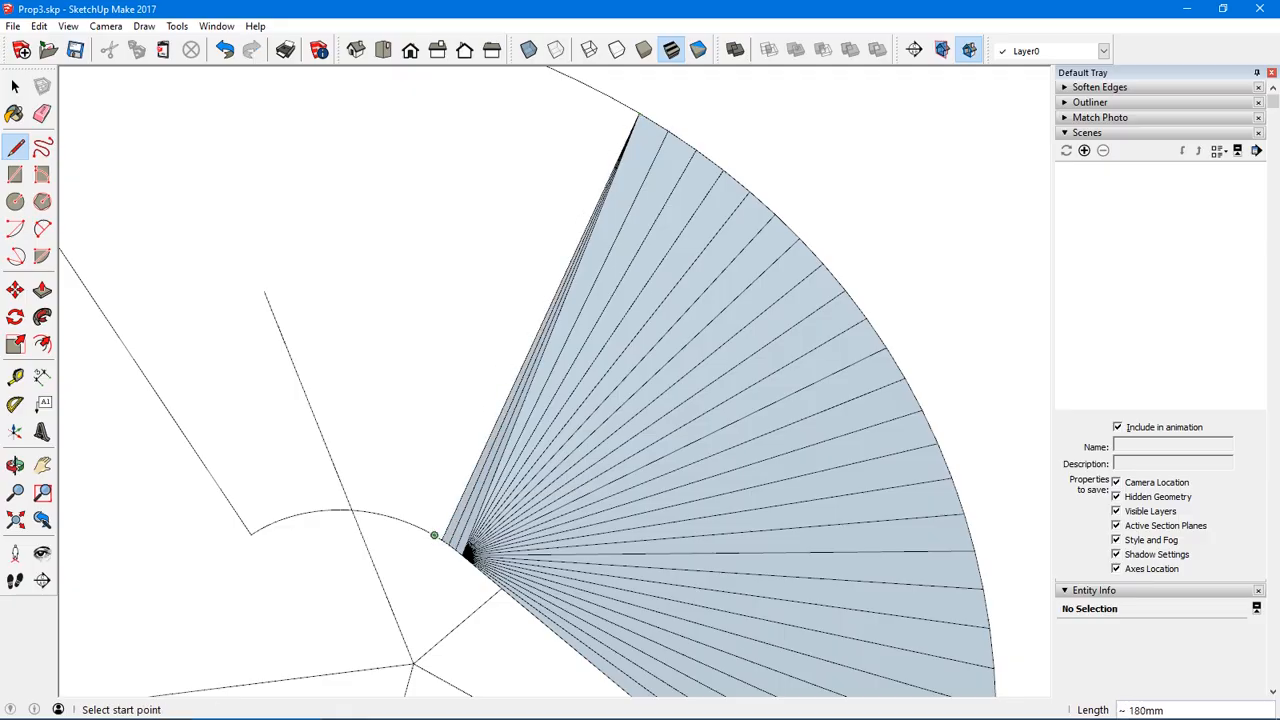
{"action": "left_click", "coordinate": [434, 535]}
{"action": "left_click", "coordinate": [637, 115]}
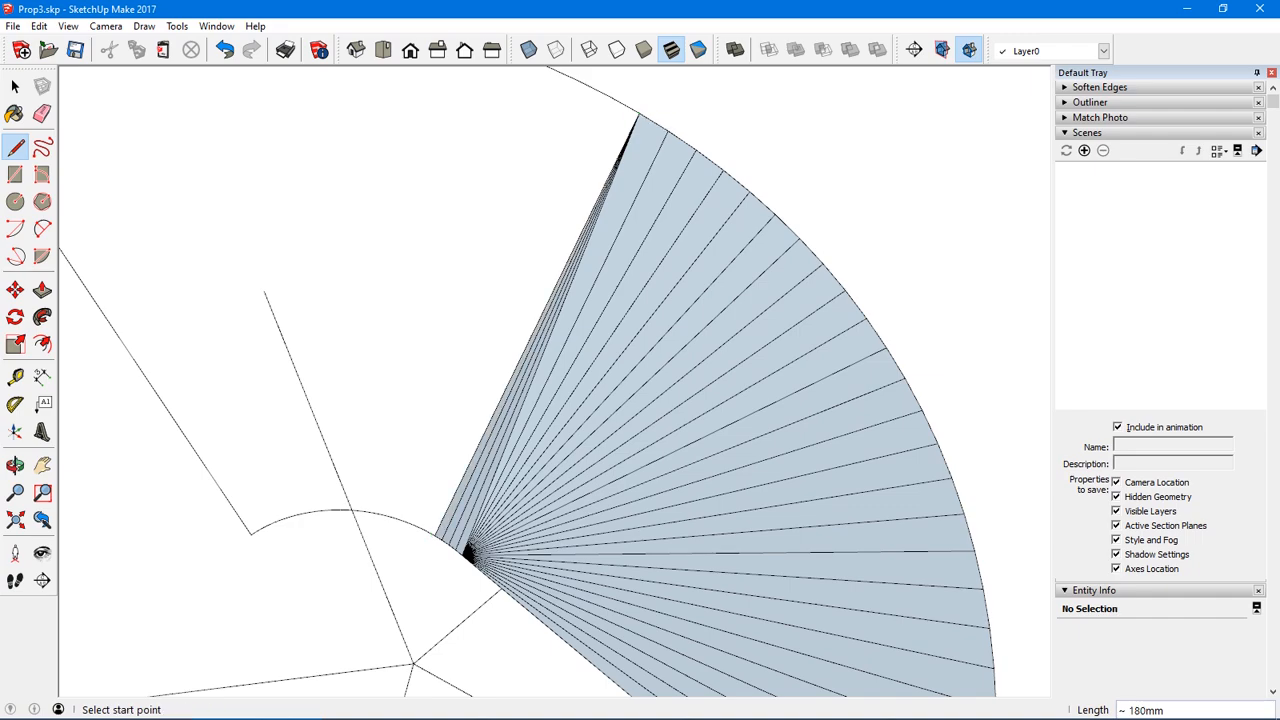
{"action": "left_click", "coordinate": [427, 531]}
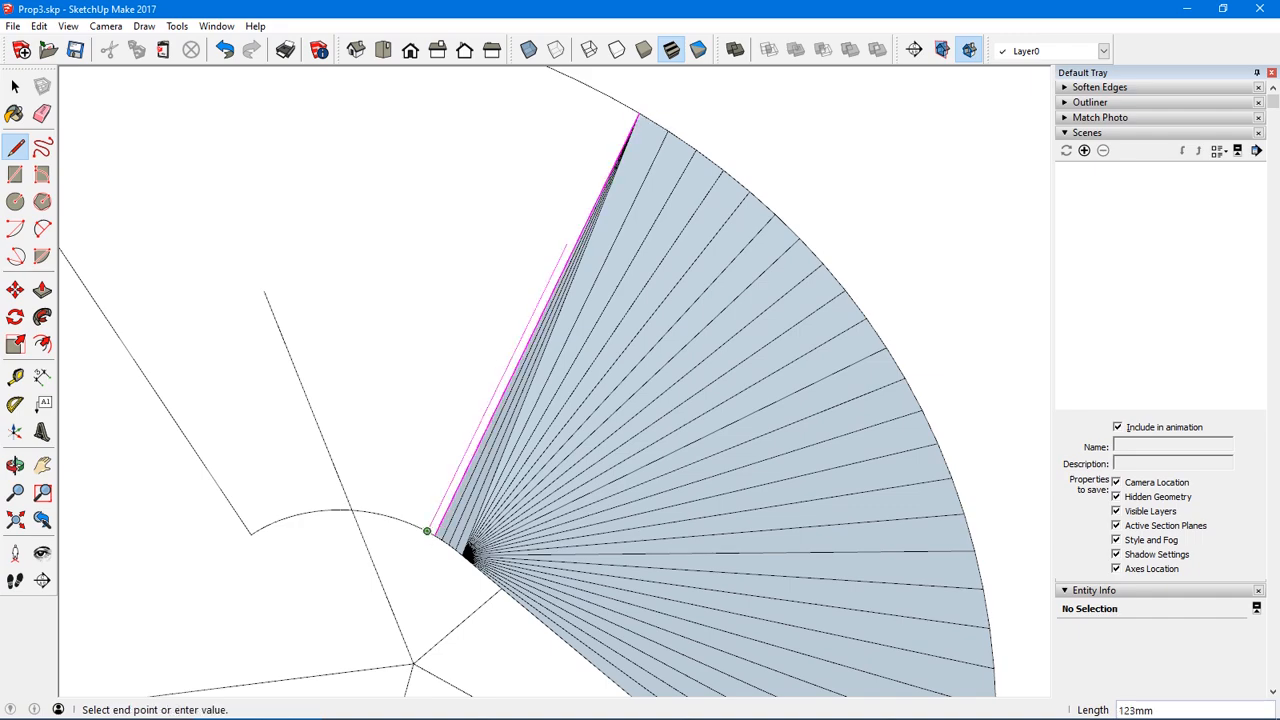
{"action": "left_click", "coordinate": [638, 113]}
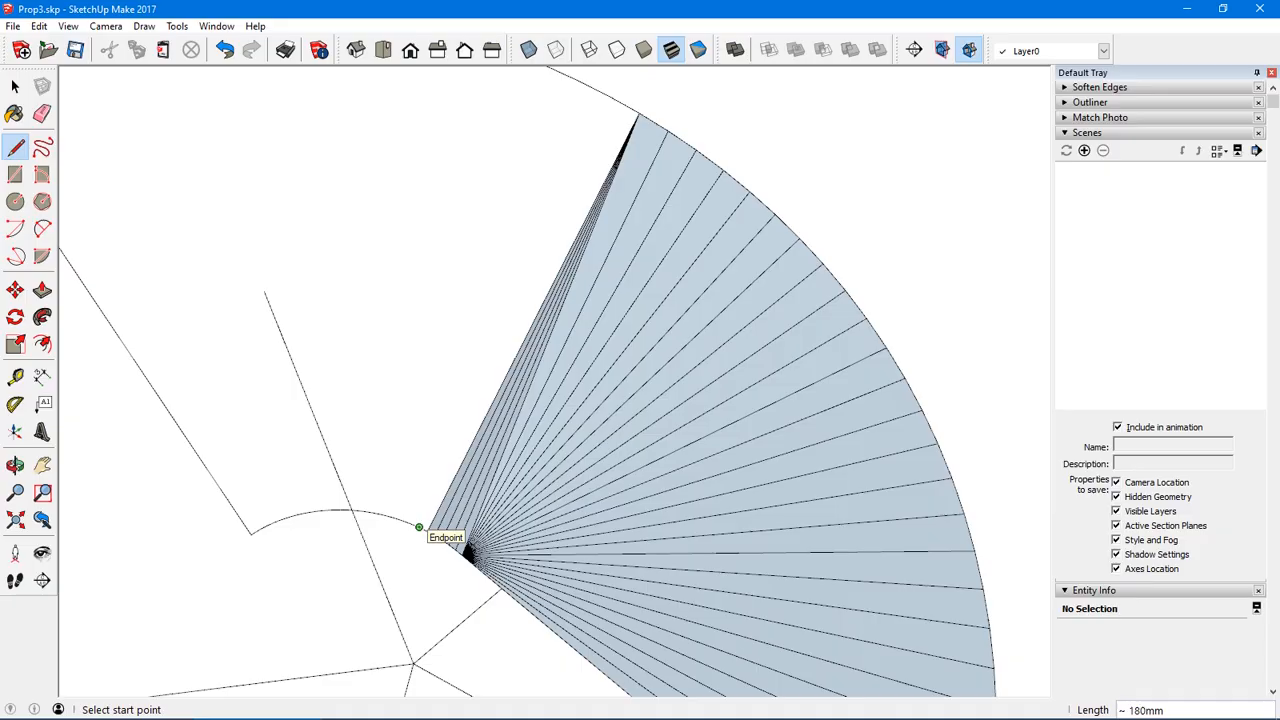
{"action": "left_click", "coordinate": [419, 527]}
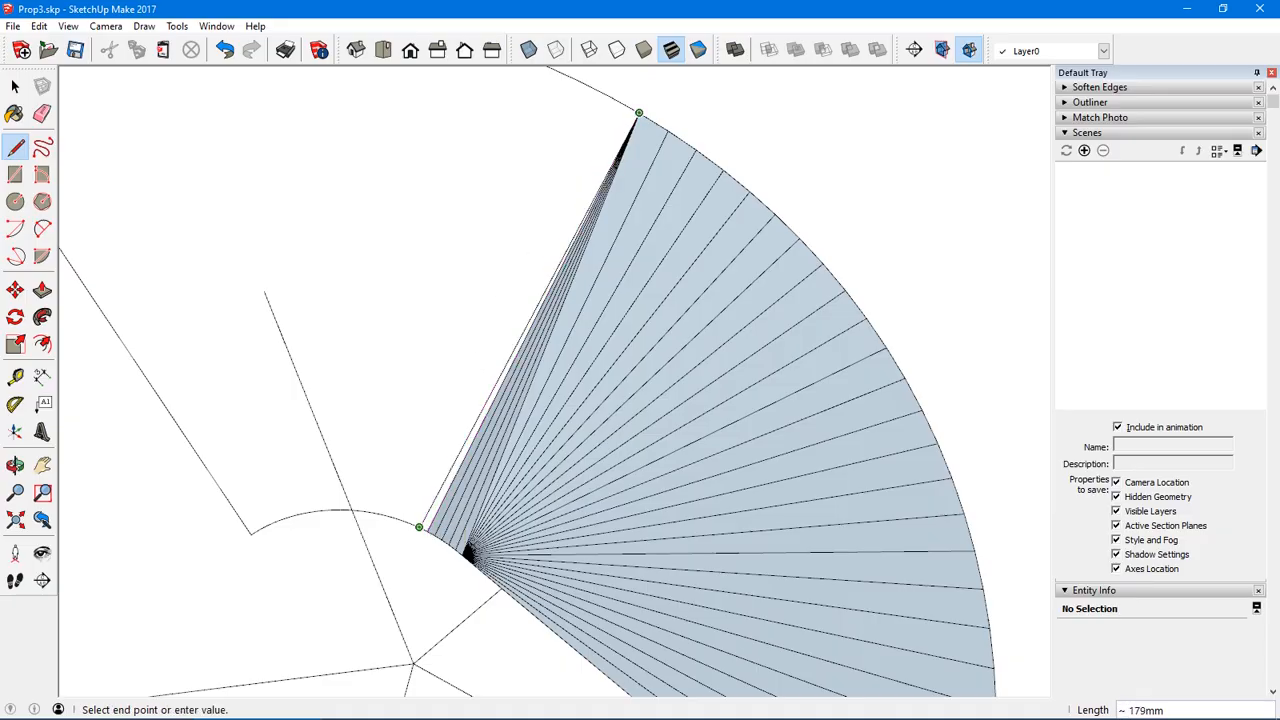
{"action": "left_click", "coordinate": [638, 113]}
- Draw lines from the last joined inner helix vertex to the next two outer helix vertices, starting a new outward fan
{"action": "left_click", "coordinate": [419, 527]}
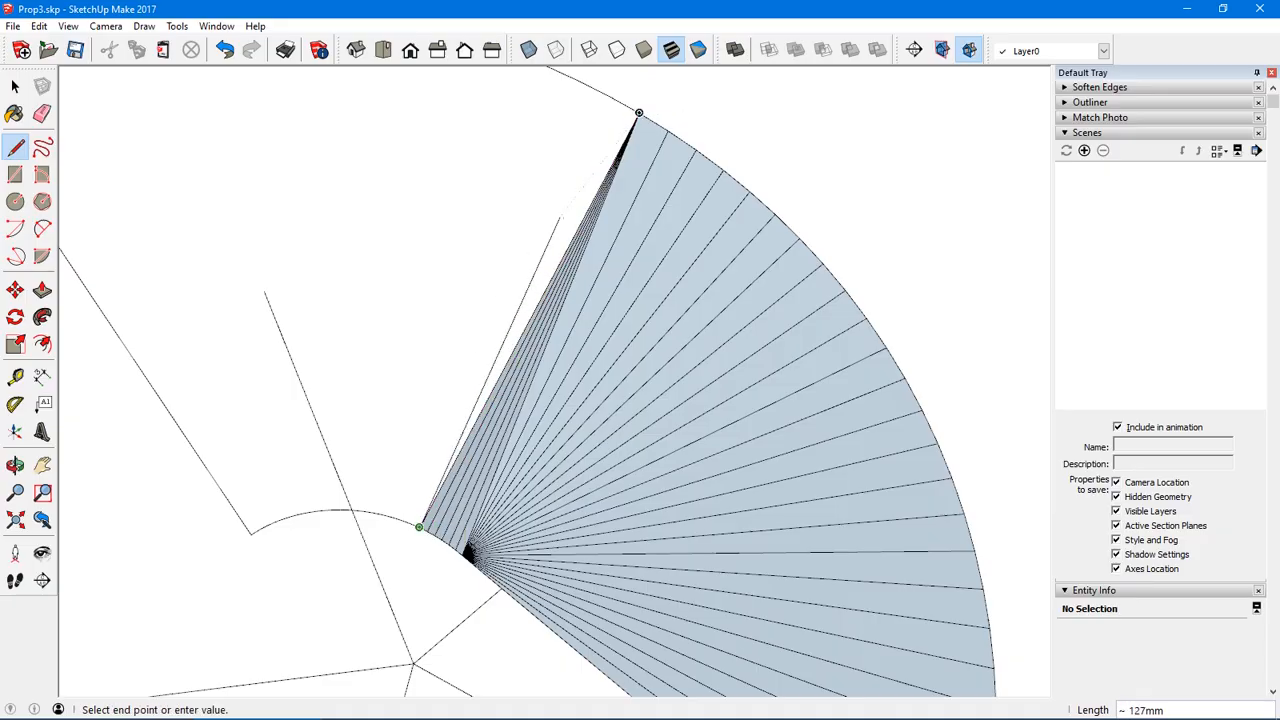
{"action": "left_click", "coordinate": [623, 104]}
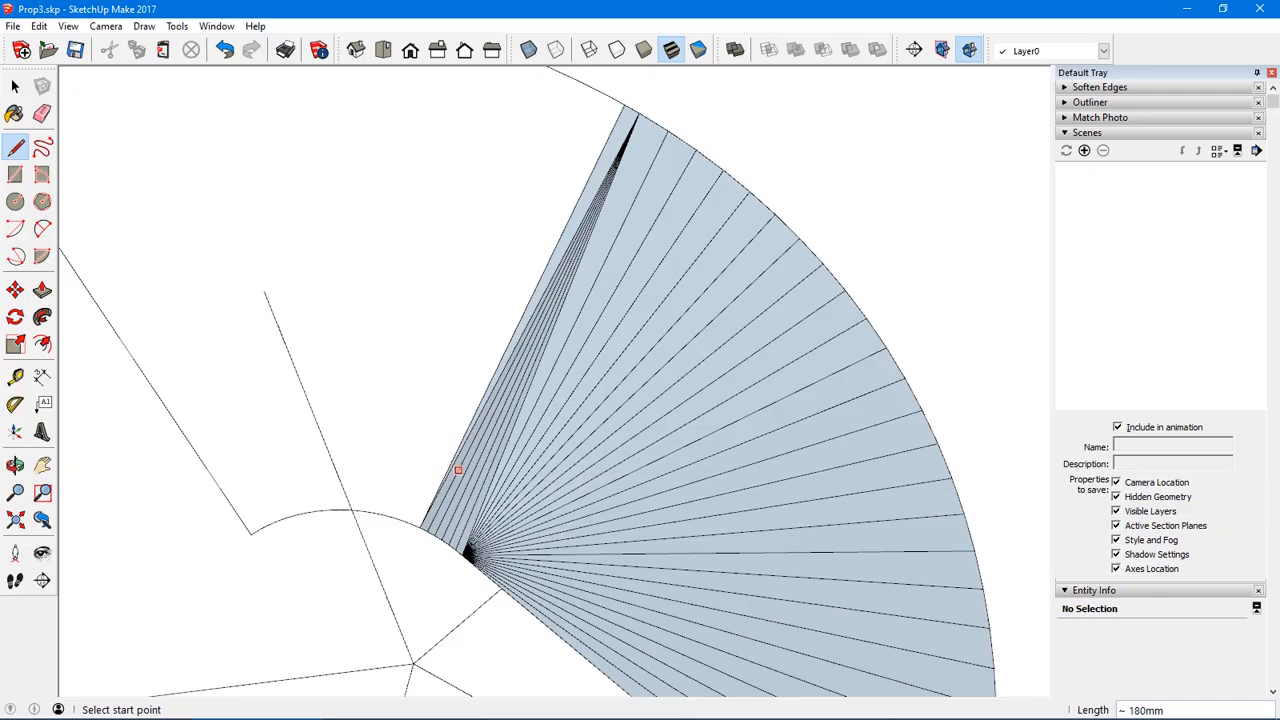
{"action": "left_click", "coordinate": [419, 527]}
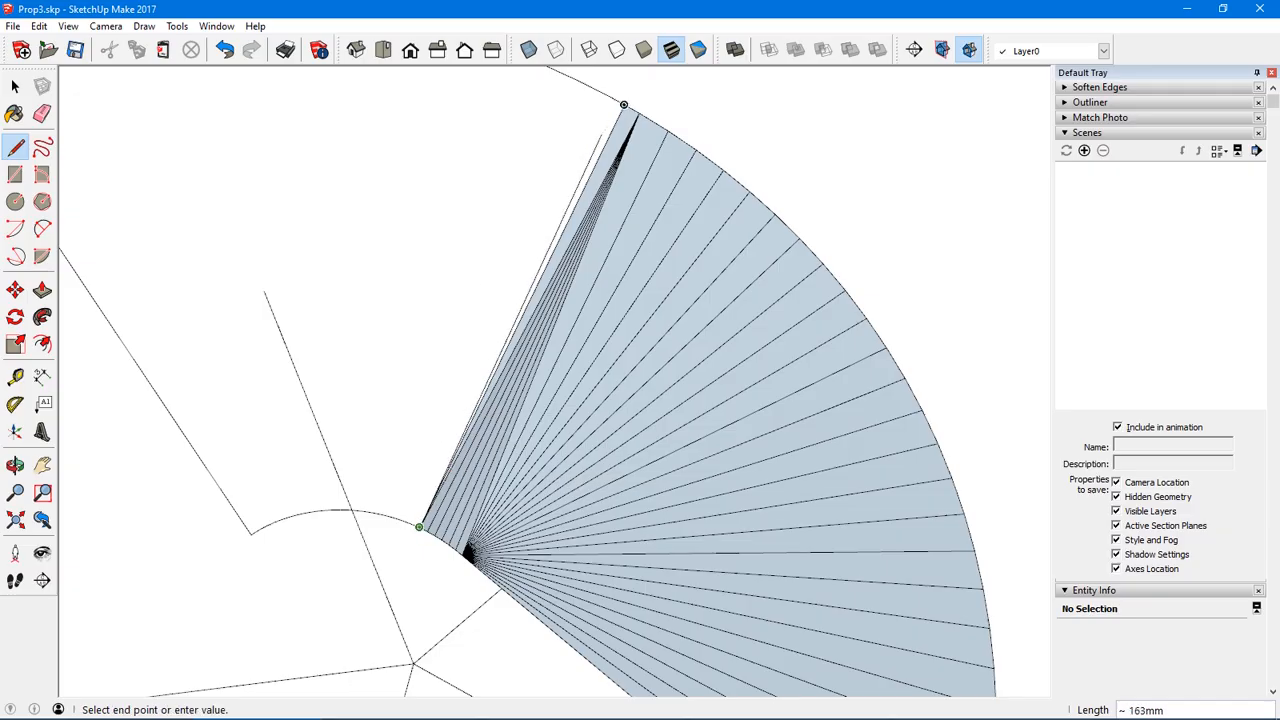
{"action": "left_click", "coordinate": [609, 98]}
- Extend the outward fan from the same inner vertex with lines about 181, 182 and 184 mm long to the next three outer helix vertices
{"action": "scroll", "coordinate": [566, 275], "scroll_direction": "down", "scroll_amount": 2}
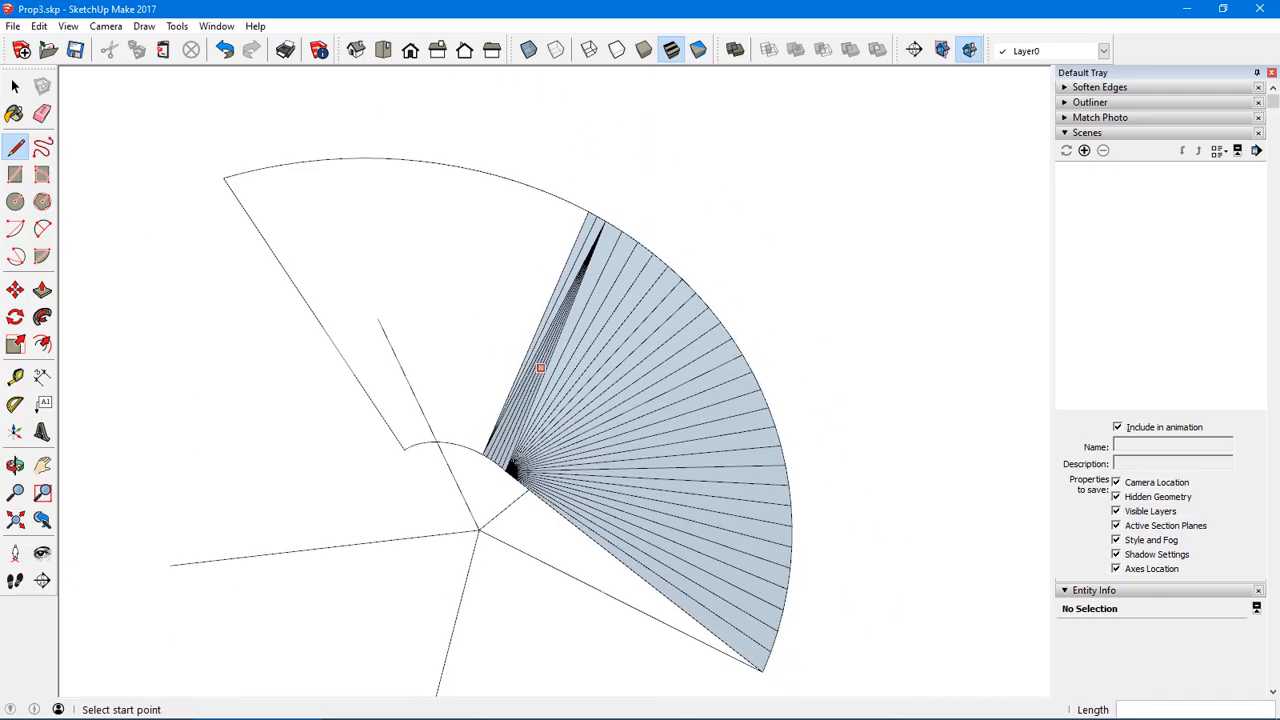
{"action": "middle_click_drag", "start_coordinate": [540, 368], "coordinate": [501, 408]}
{"action": "scroll", "coordinate": [497, 414], "scroll_direction": "up", "scroll_amount": 3}
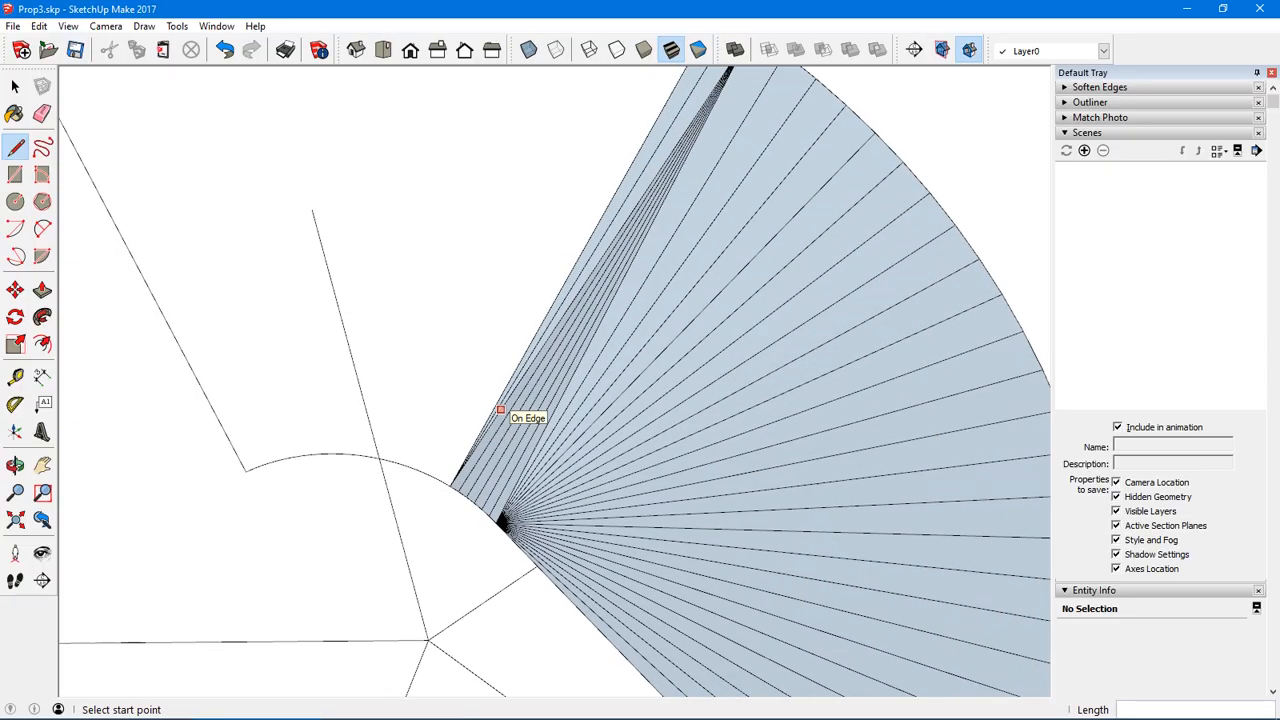
{"action": "scroll", "coordinate": [495, 420], "scroll_direction": "down", "scroll_amount": 2}
{"action": "left_click", "coordinate": [466, 464]}
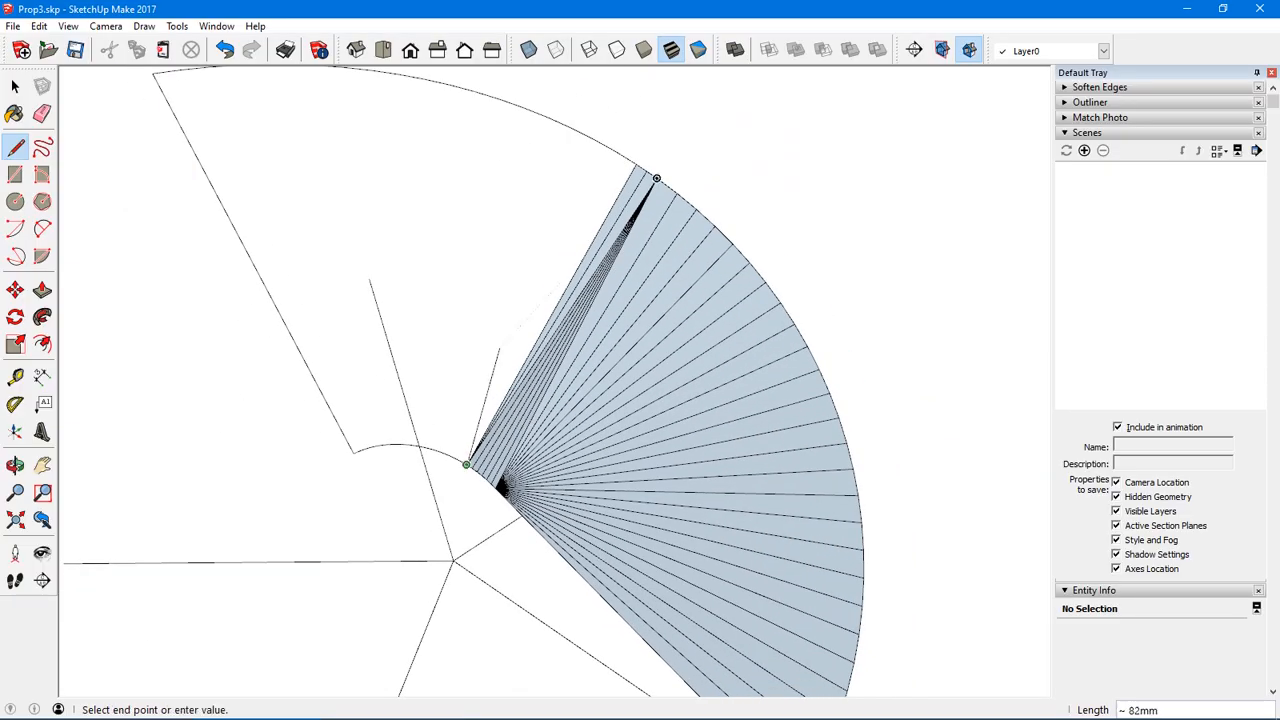
{"action": "left_click", "coordinate": [614, 151]}
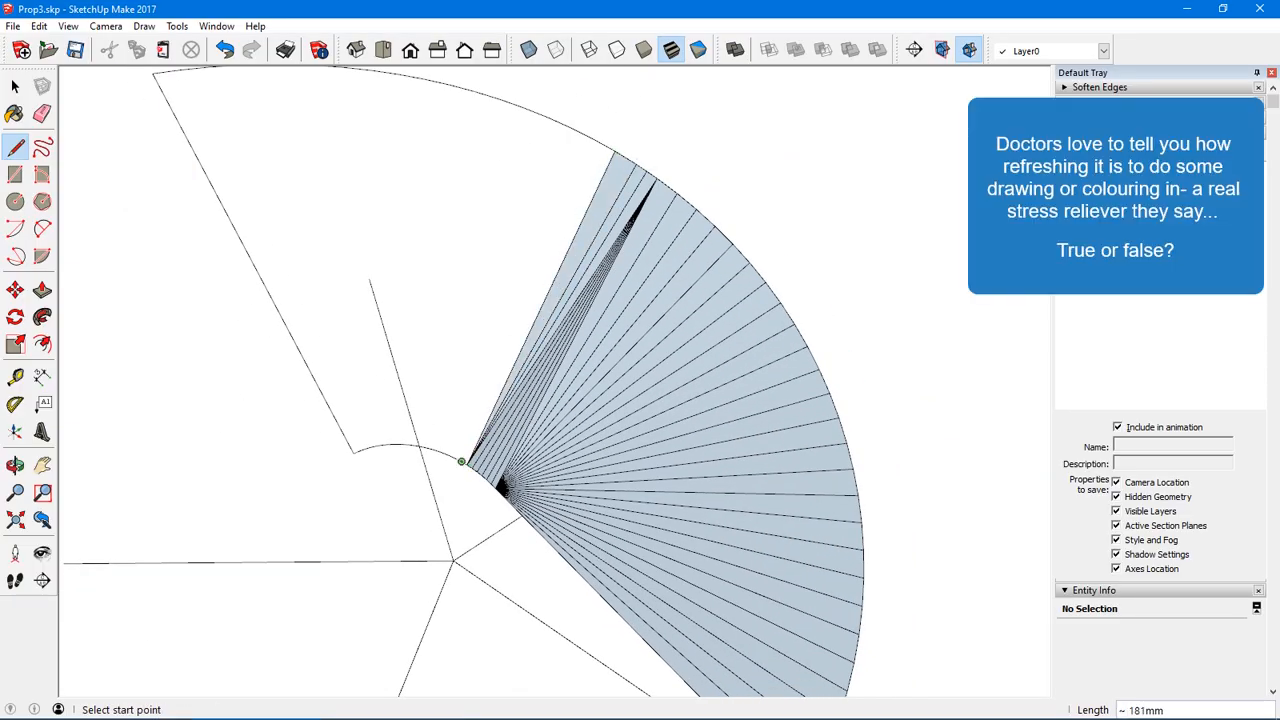
{"action": "left_click", "coordinate": [466, 464]}
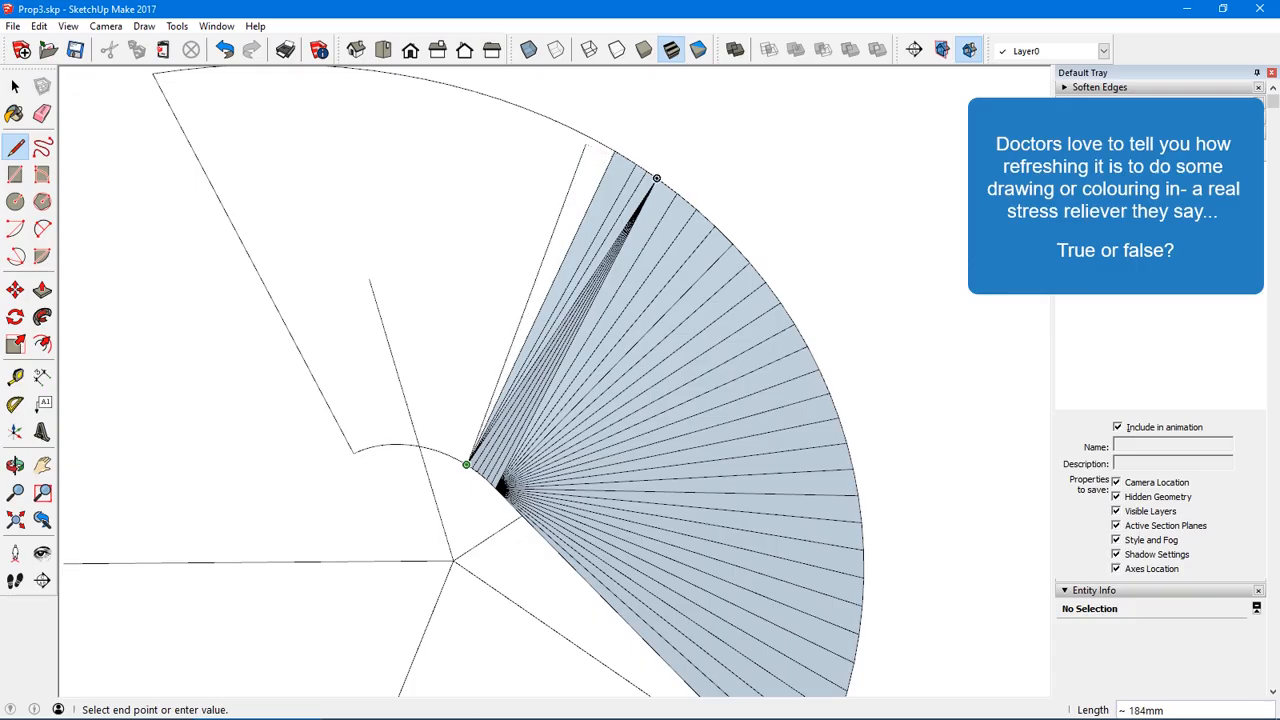
{"action": "left_click", "coordinate": [592, 138]}
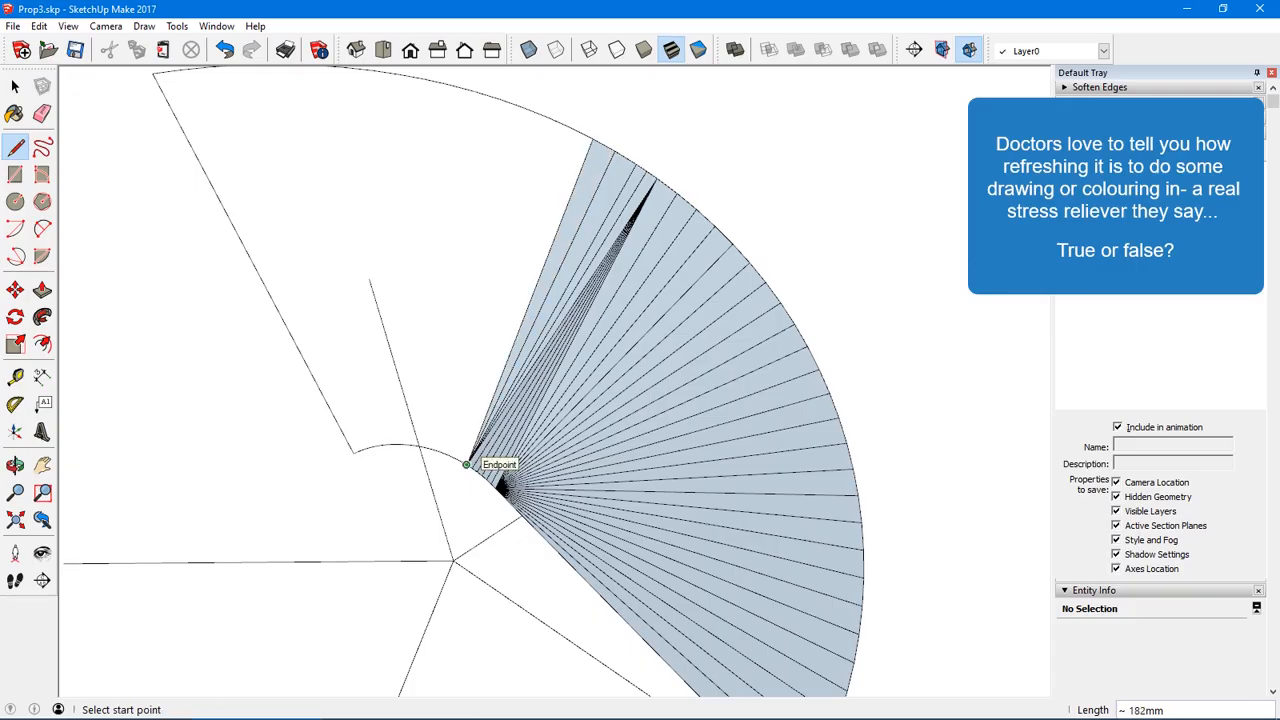
{"action": "left_click", "coordinate": [466, 464]}
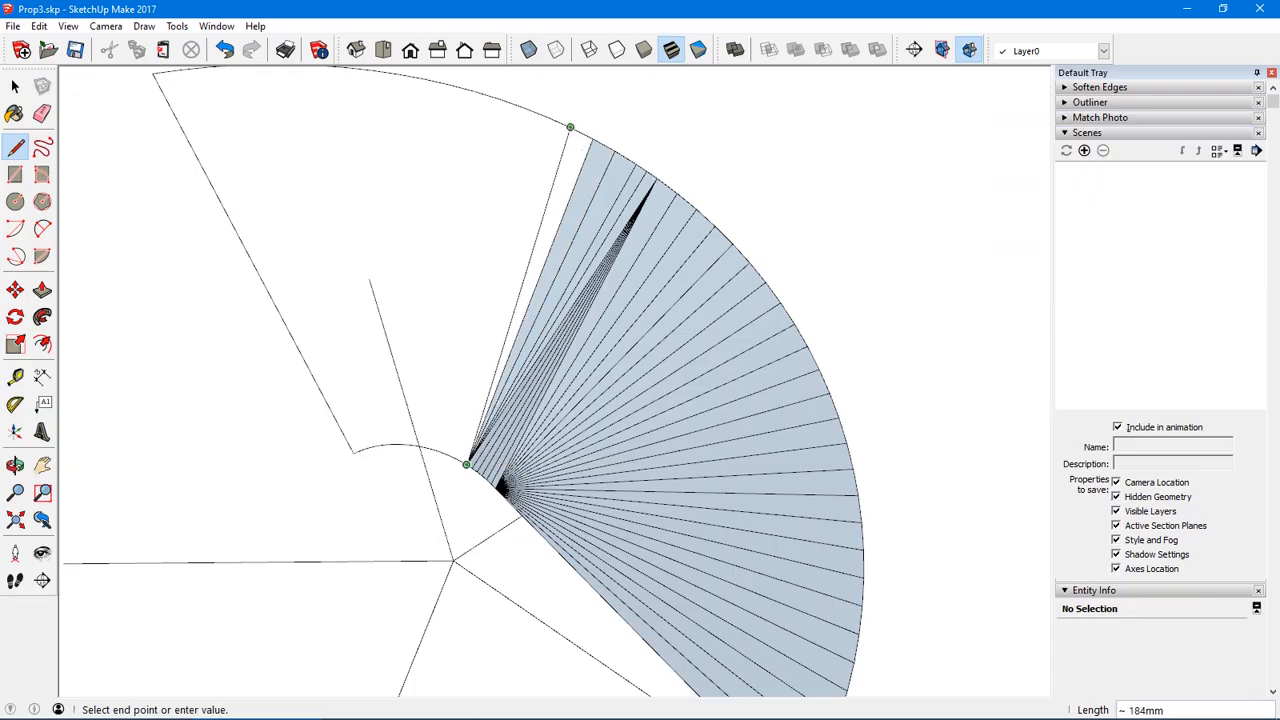
{"action": "left_click", "coordinate": [570, 127]}
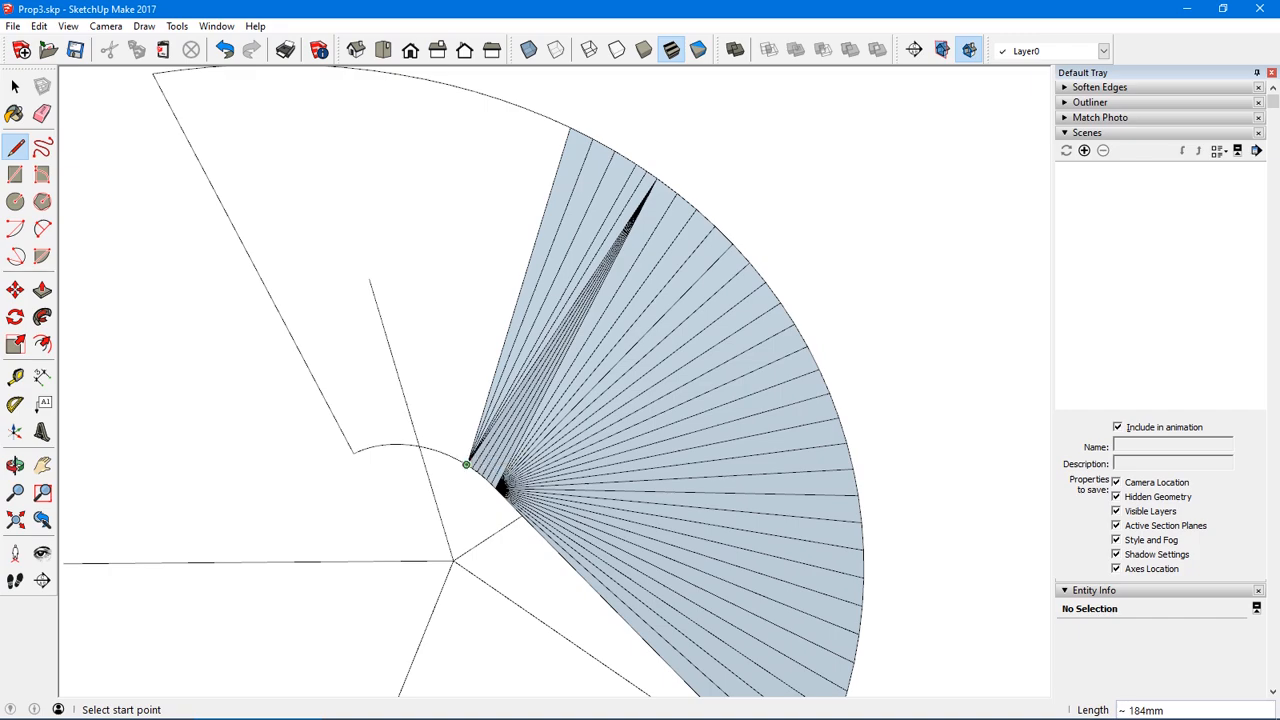
- Begin a second reverse fan by joining the next three consecutive inner helix vertices to the last outer vertex, undoing the line that skips one
{"action": "left_click", "coordinate": [464, 460]}
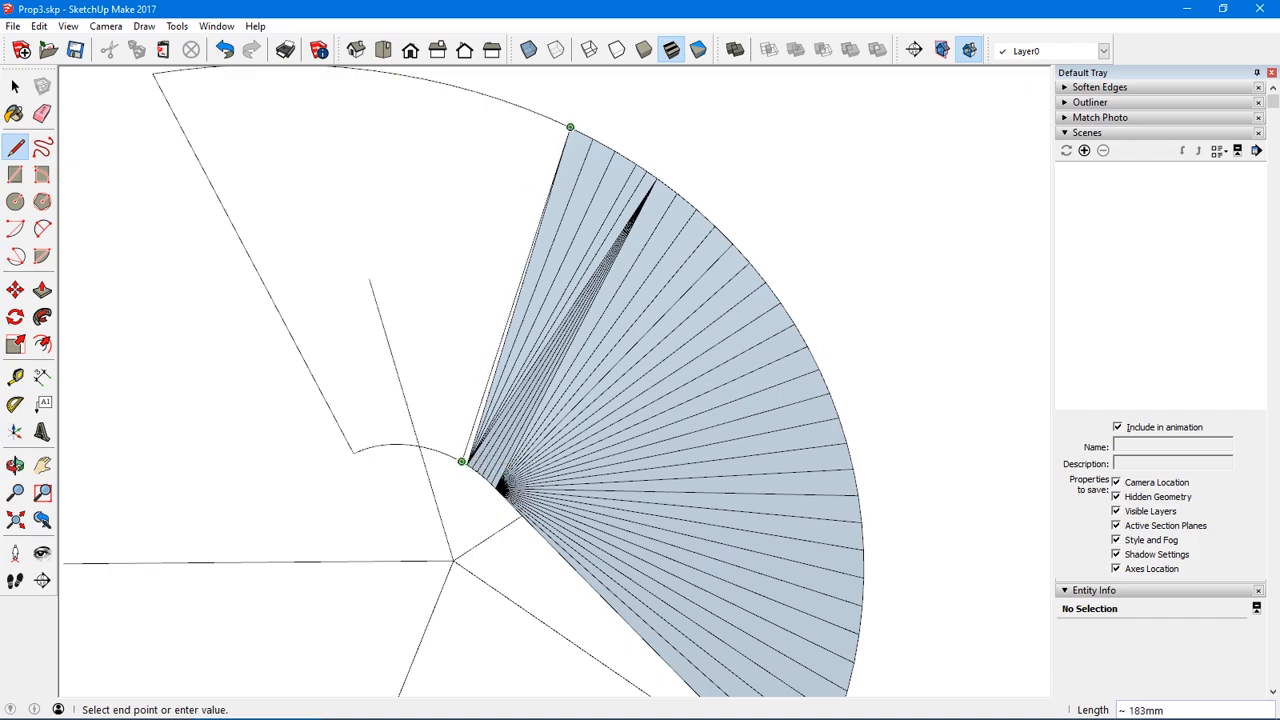
{"action": "left_click", "coordinate": [566, 134]}
{"action": "left_click", "coordinate": [460, 456]}
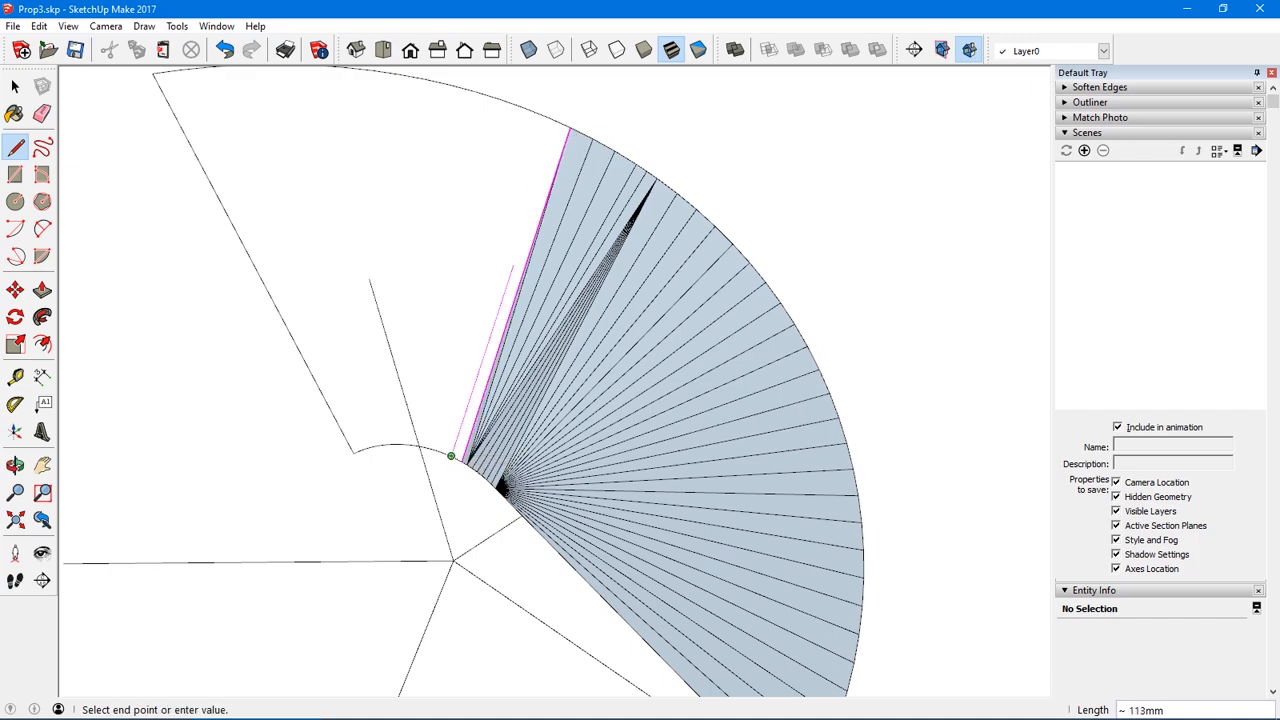
{"action": "left_click", "coordinate": [568, 130]}
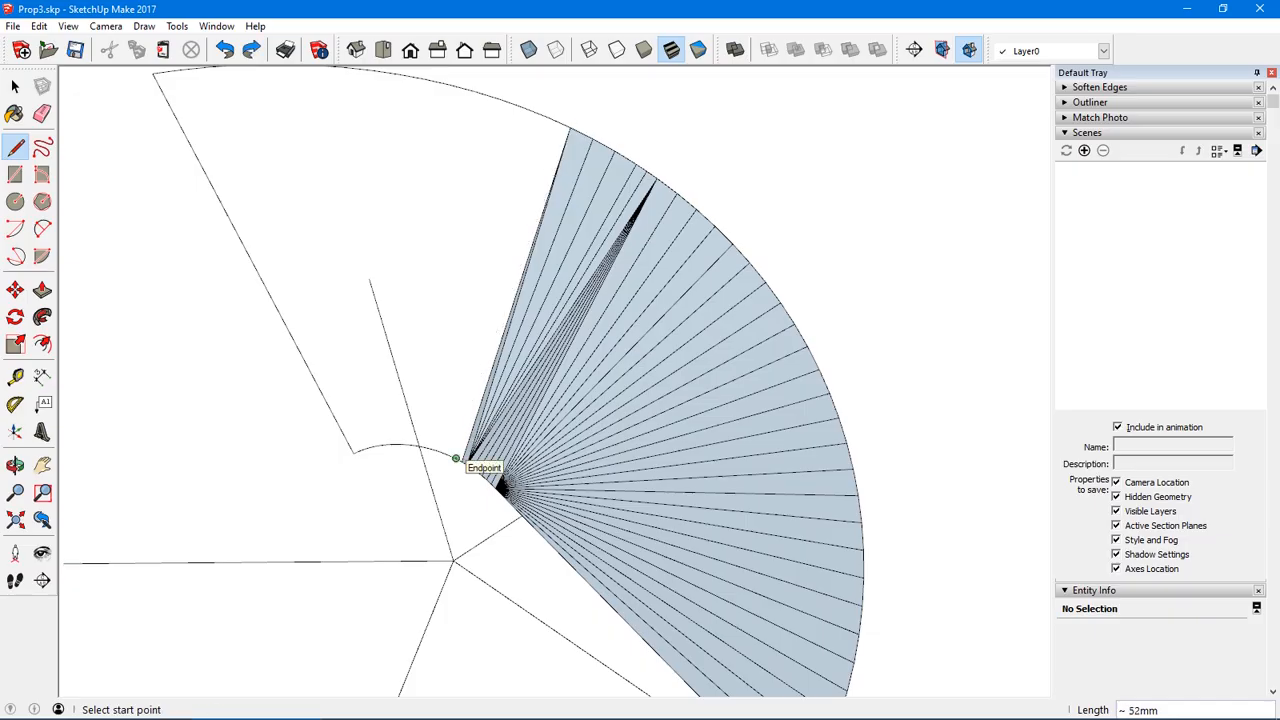
{"action": "left_click", "coordinate": [458, 458]}
{"action": "left_click", "coordinate": [567, 130]}
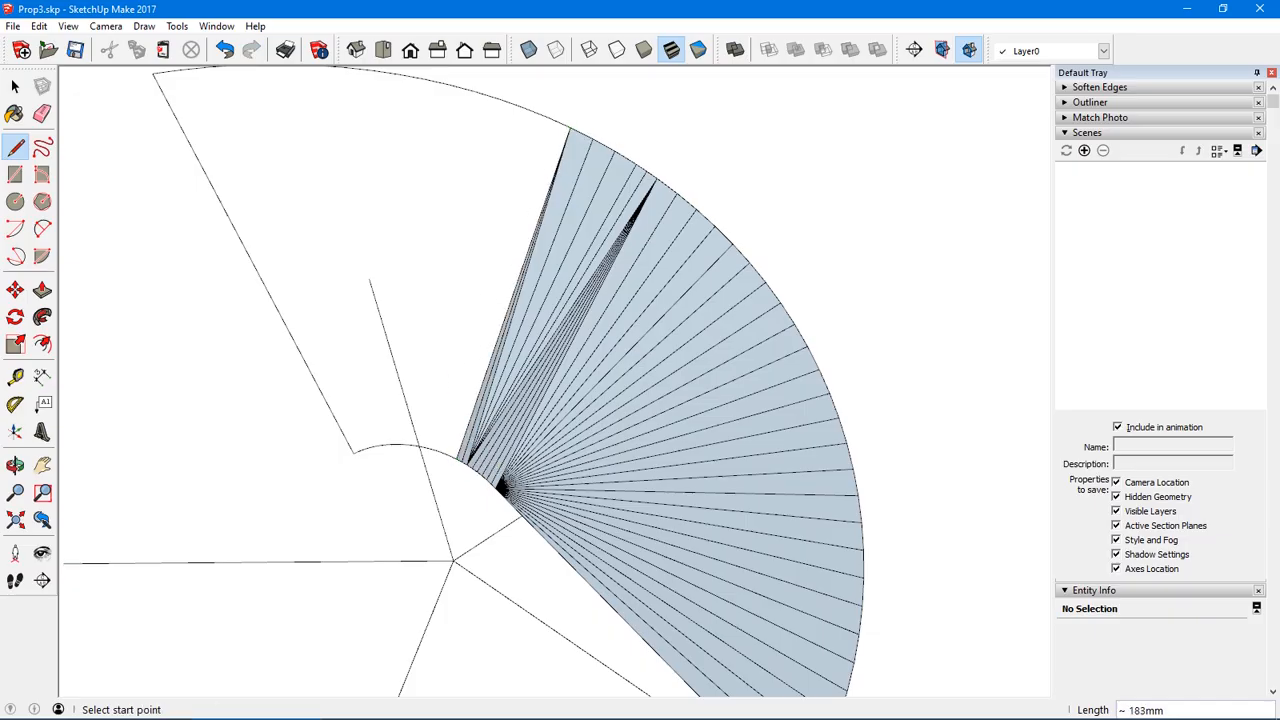
{"action": "left_click", "coordinate": [452, 457]}
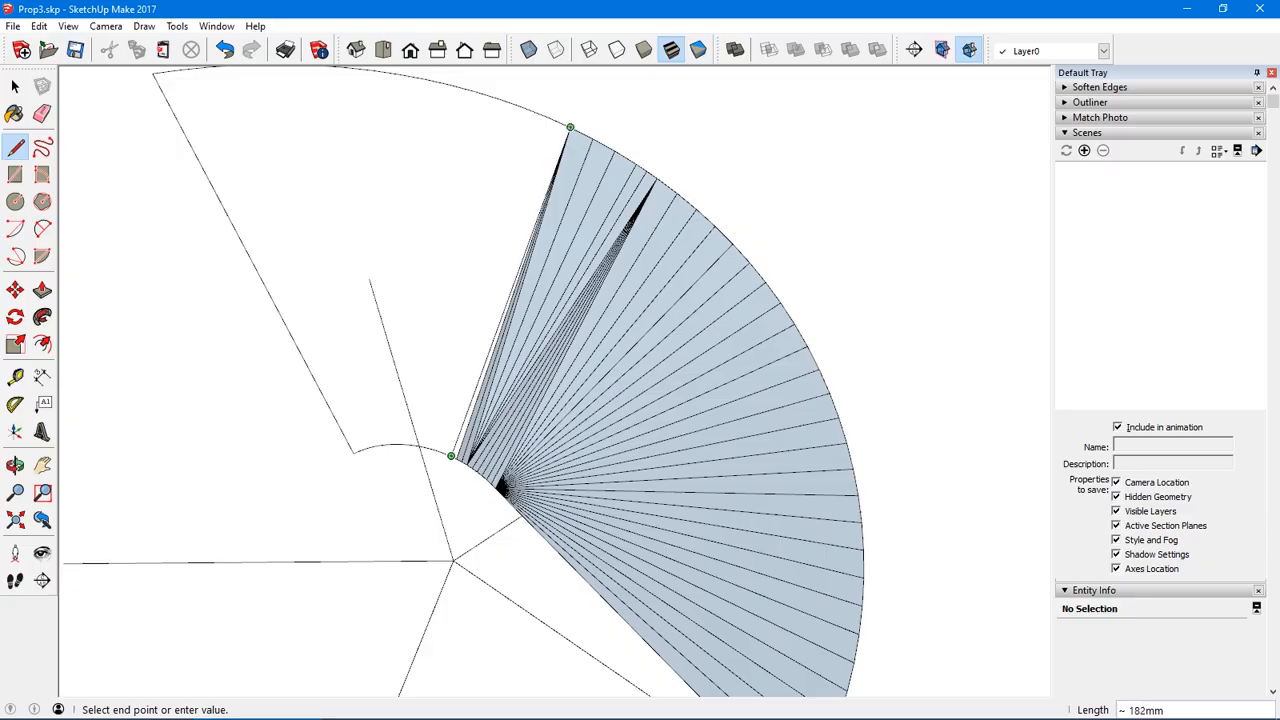
{"action": "left_click", "coordinate": [567, 130]}
- Add three more triangular faces to the second reverse fan with lines about 182 mm long from the following inner helix vertices
{"action": "left_click", "coordinate": [445, 453]}
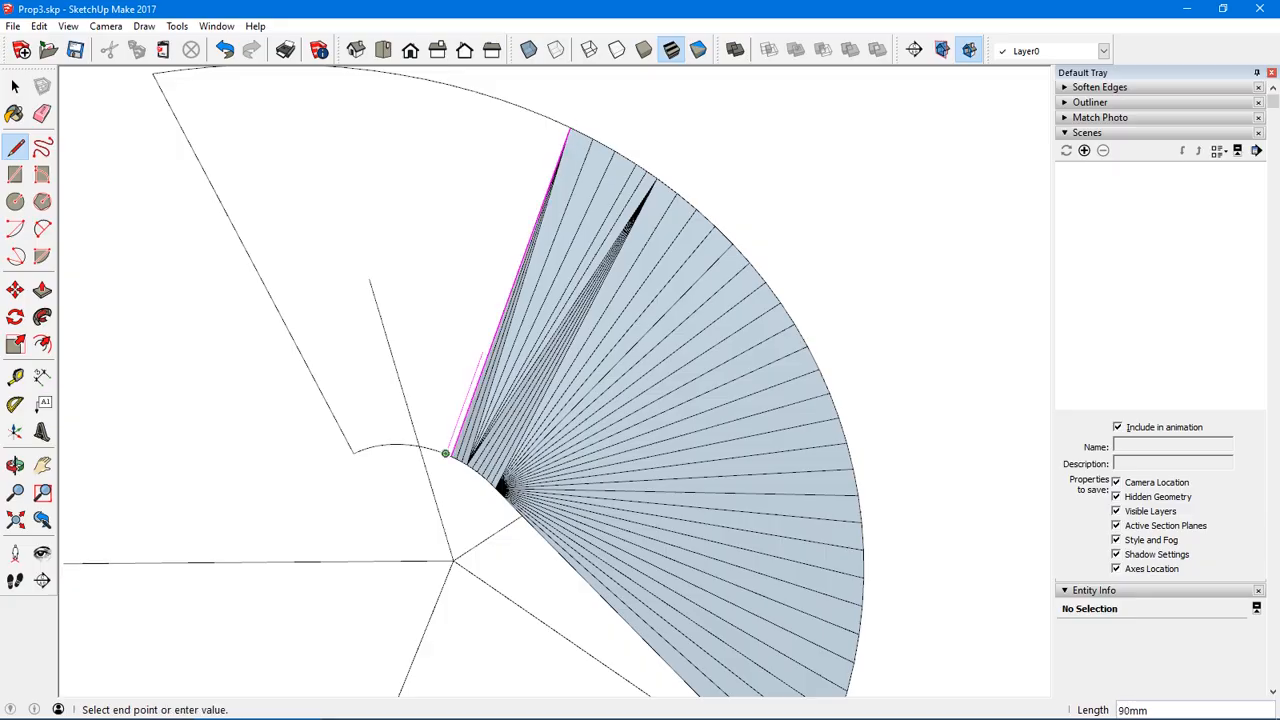
{"action": "left_click", "coordinate": [567, 130]}
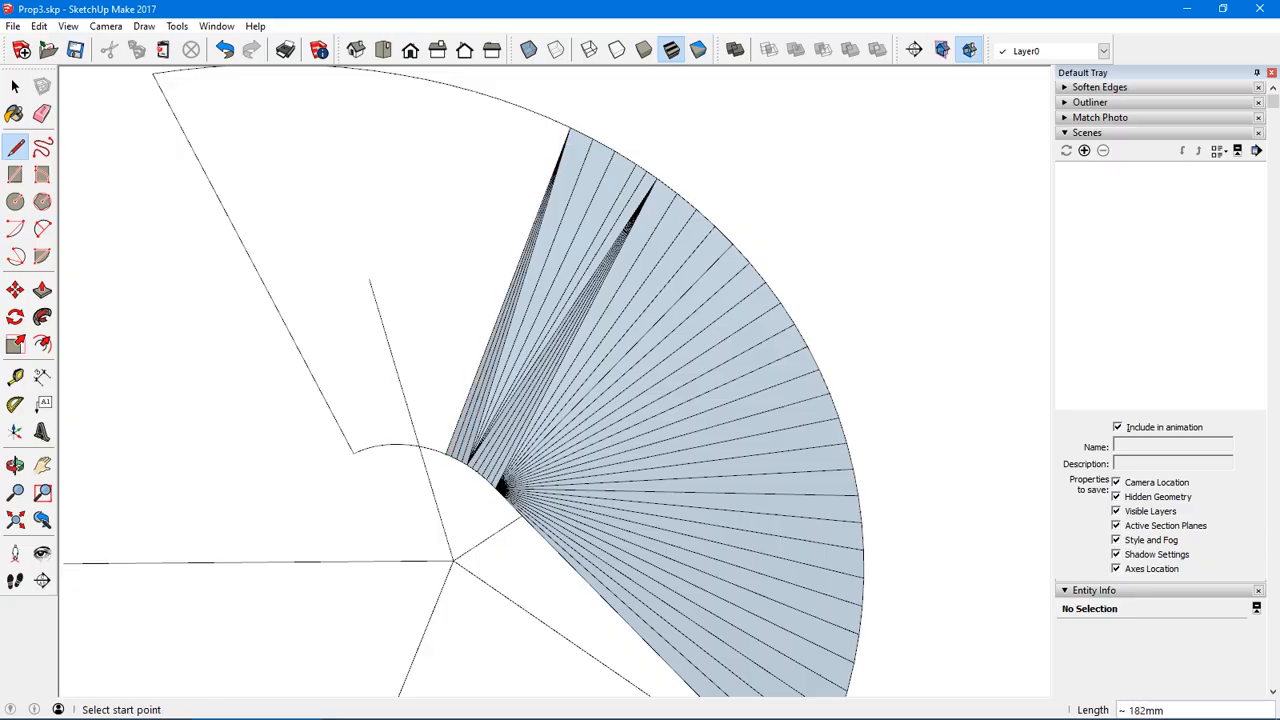
{"action": "left_click", "coordinate": [439, 454]}
{"action": "left_click", "coordinate": [561, 148]}
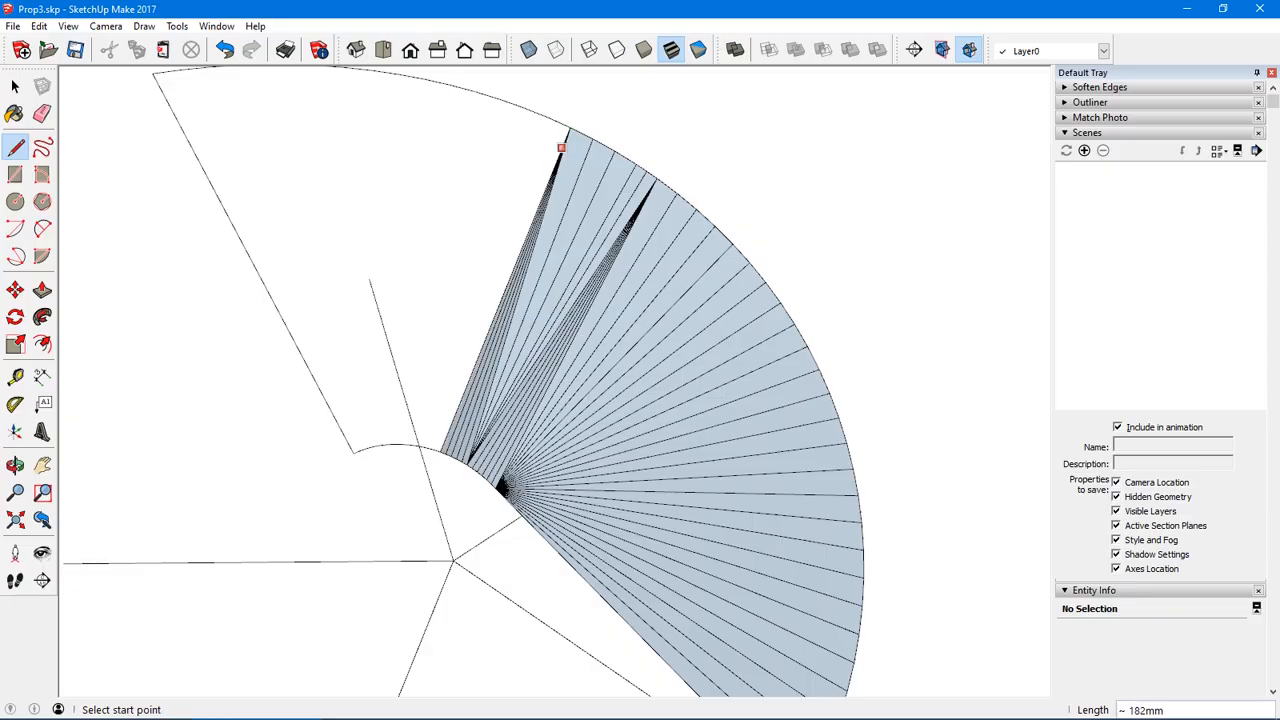
{"action": "left_click", "coordinate": [434, 449]}
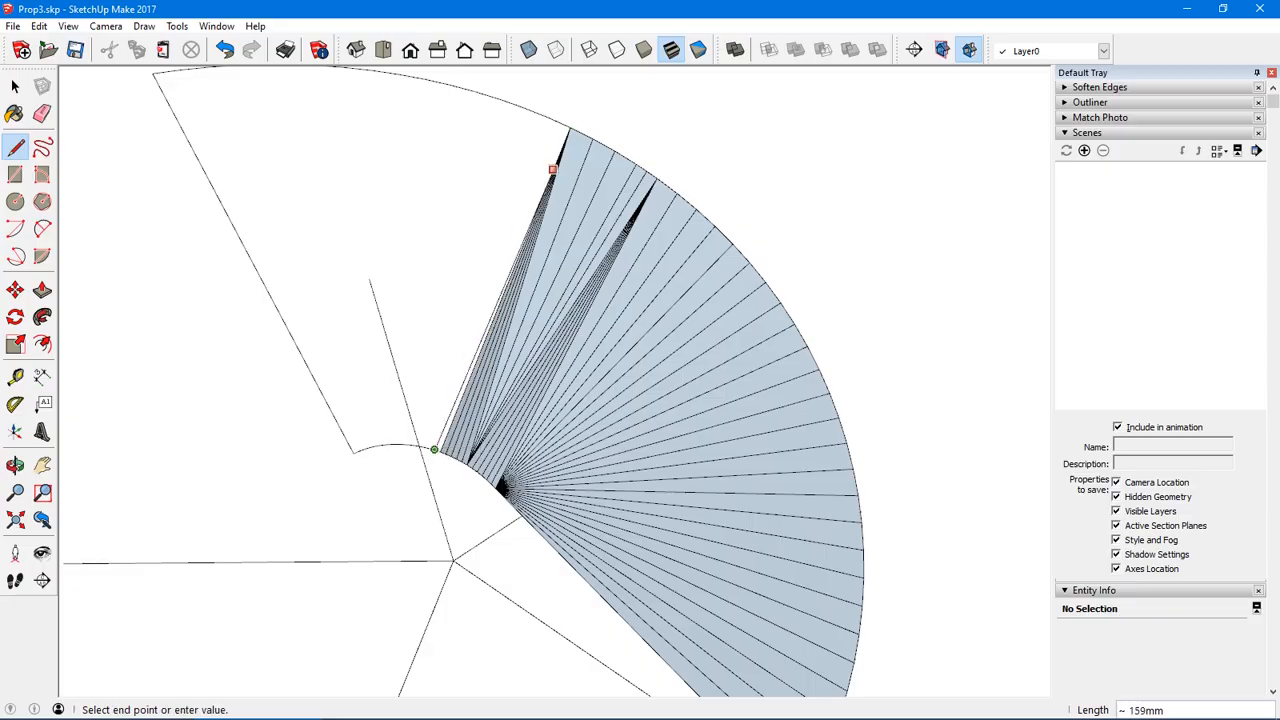
{"action": "left_click", "coordinate": [566, 137]}
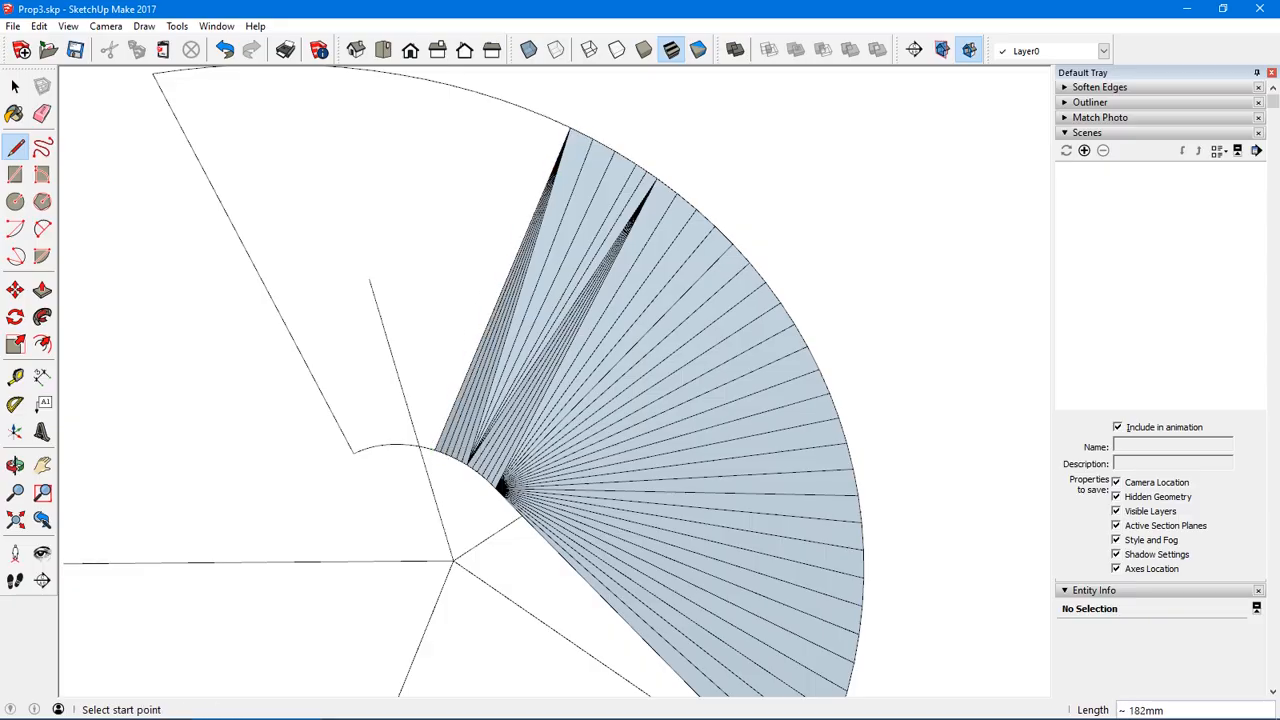
- Fan out from the last joined inner helix vertex with lines about 183 to 184 mm long to the next three outer helix vertices
{"action": "left_click", "coordinate": [434, 449]}
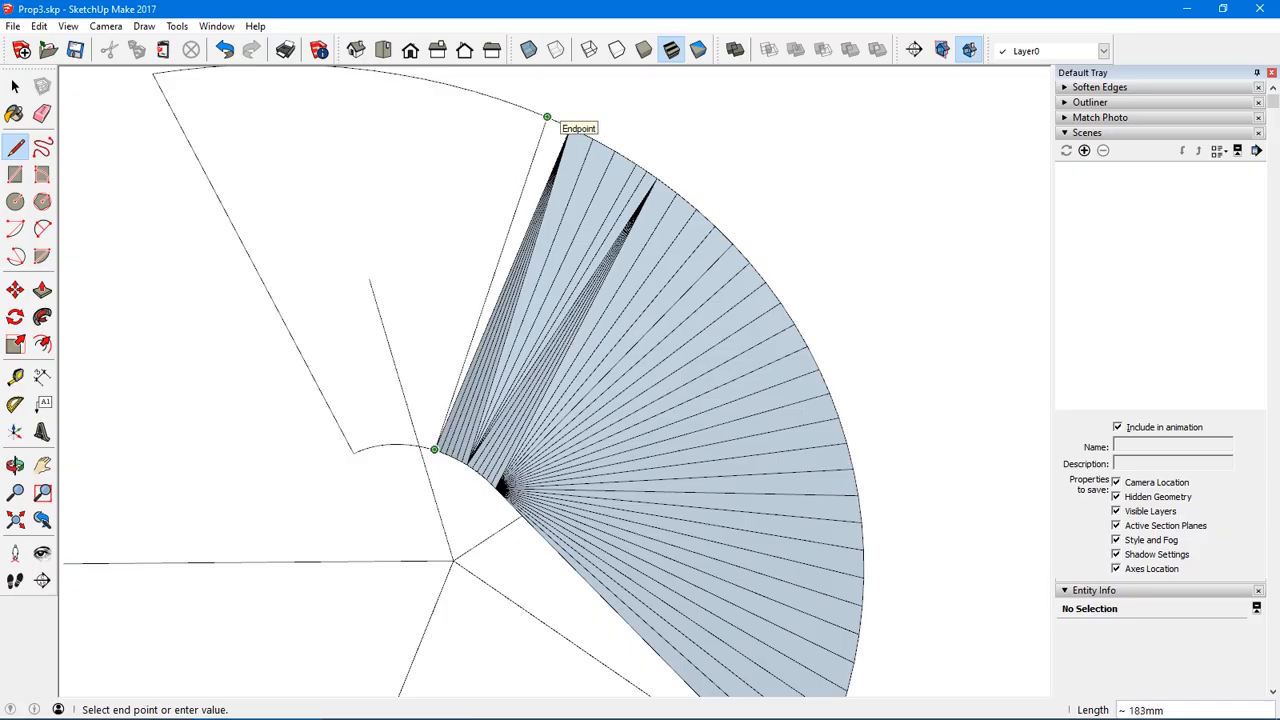
{"action": "left_click", "coordinate": [547, 117]}
{"action": "left_click", "coordinate": [434, 449]}
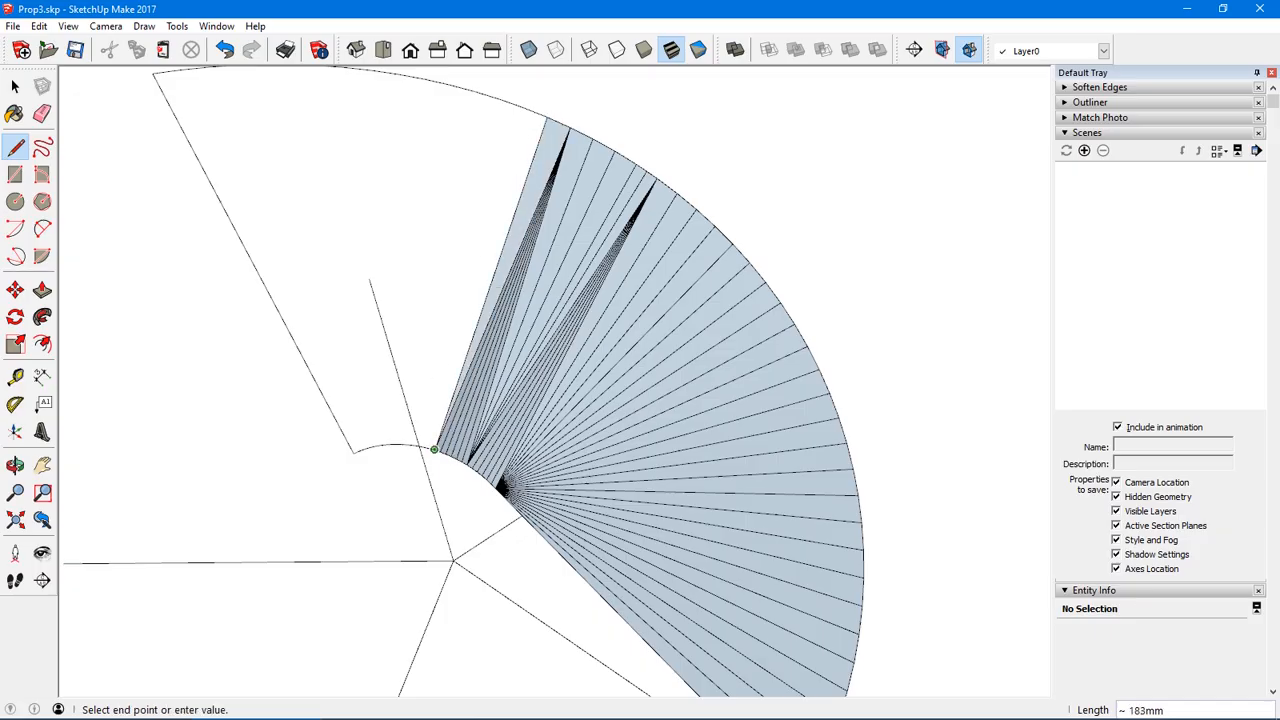
{"action": "left_click", "coordinate": [522, 106]}
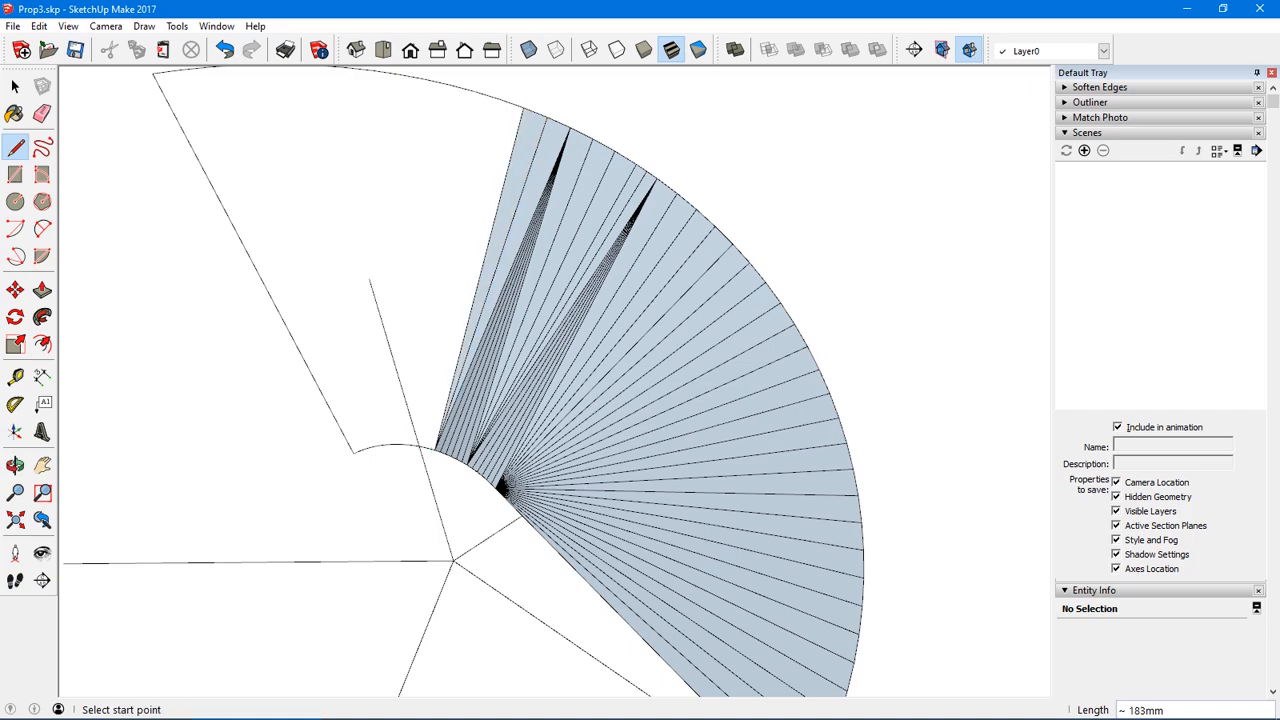
{"action": "left_click", "coordinate": [435, 449]}
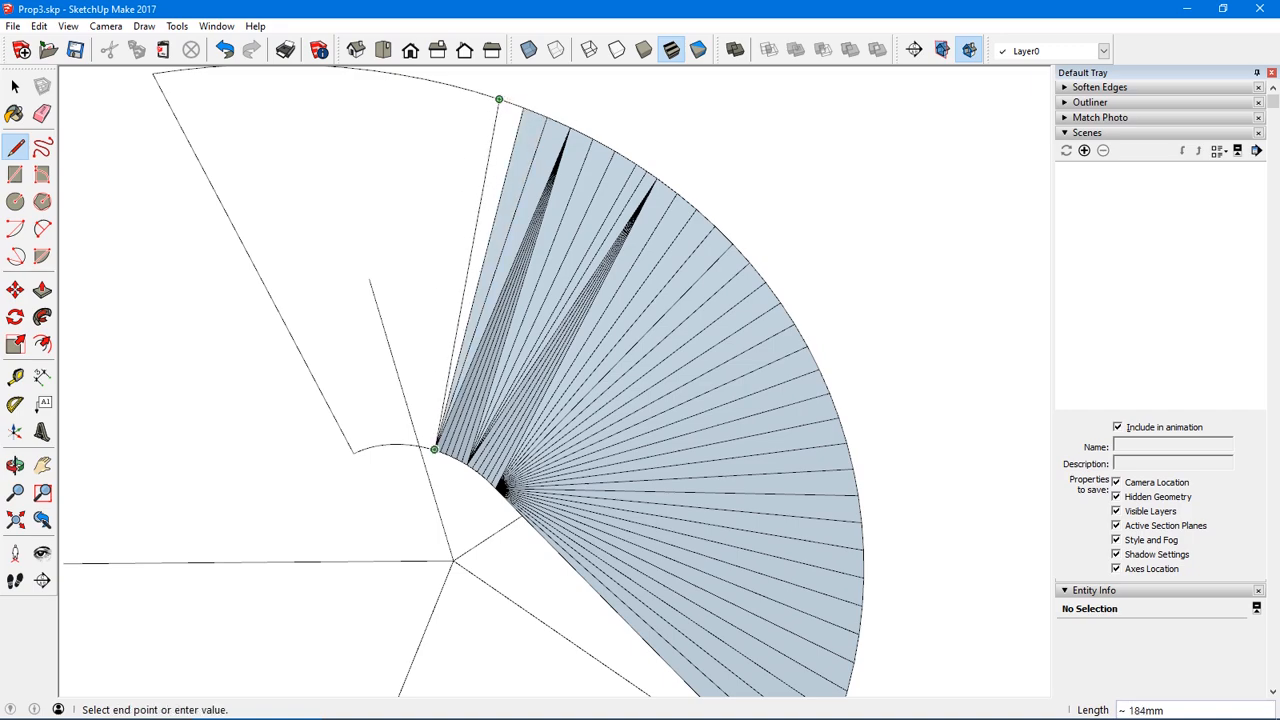
{"action": "left_click", "coordinate": [498, 100]}
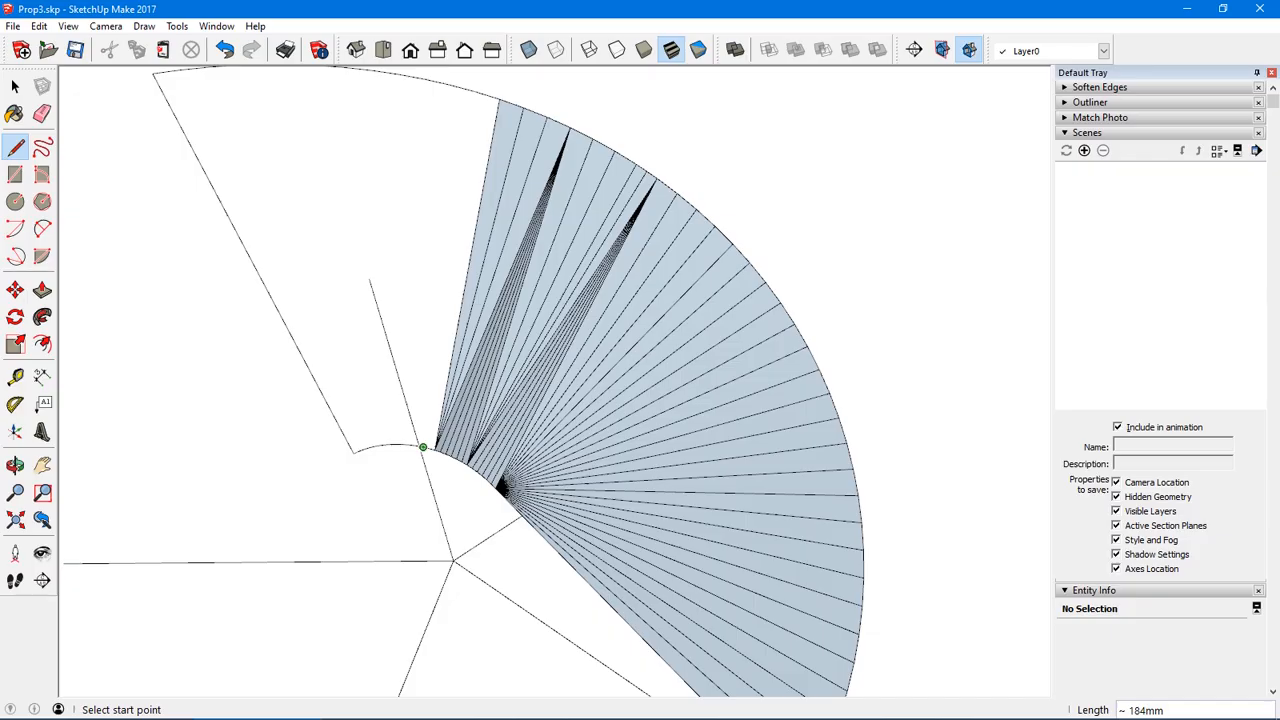
{"action": "left_click", "coordinate": [423, 447]}
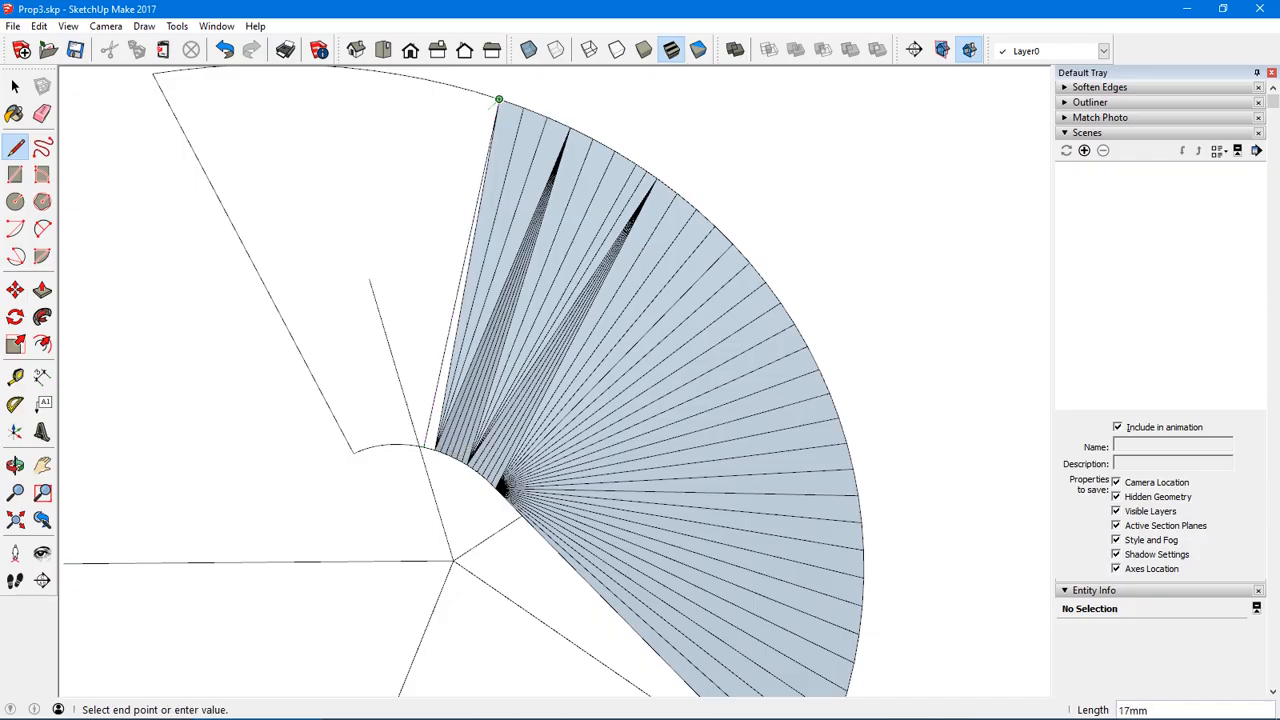
{"action": "left_click", "coordinate": [498, 100]}
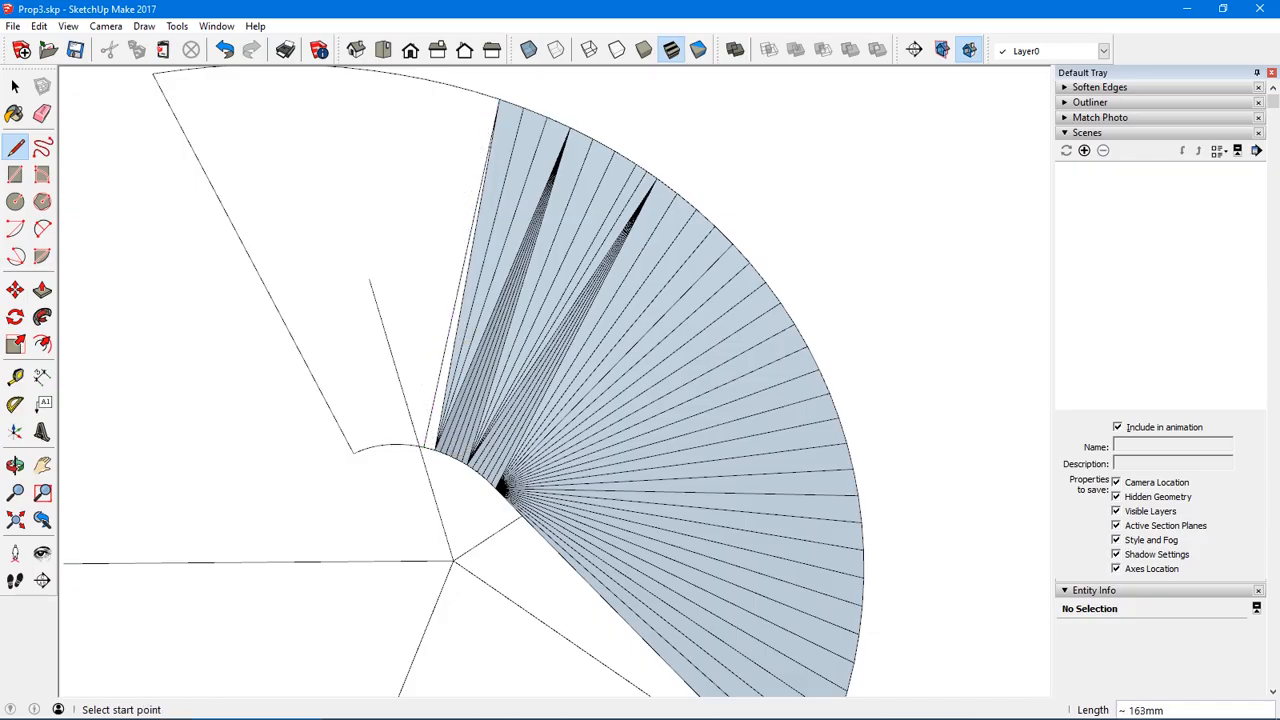
{"action": "key", "text": "ctrl+z"}
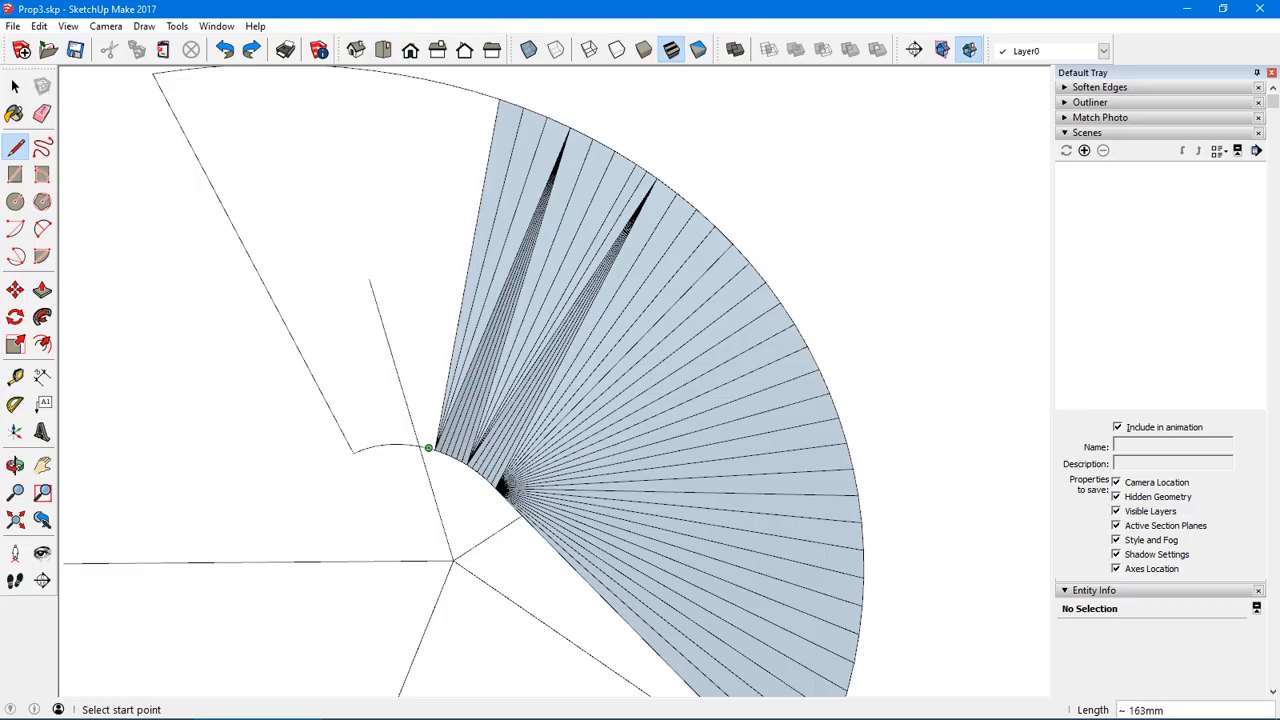
- Draw a third reverse fan by joining the next three inner helix vertices to the last outer vertex with lines about 184 mm long
{"action": "left_click", "coordinate": [428, 447]}
{"action": "left_click", "coordinate": [498, 100]}
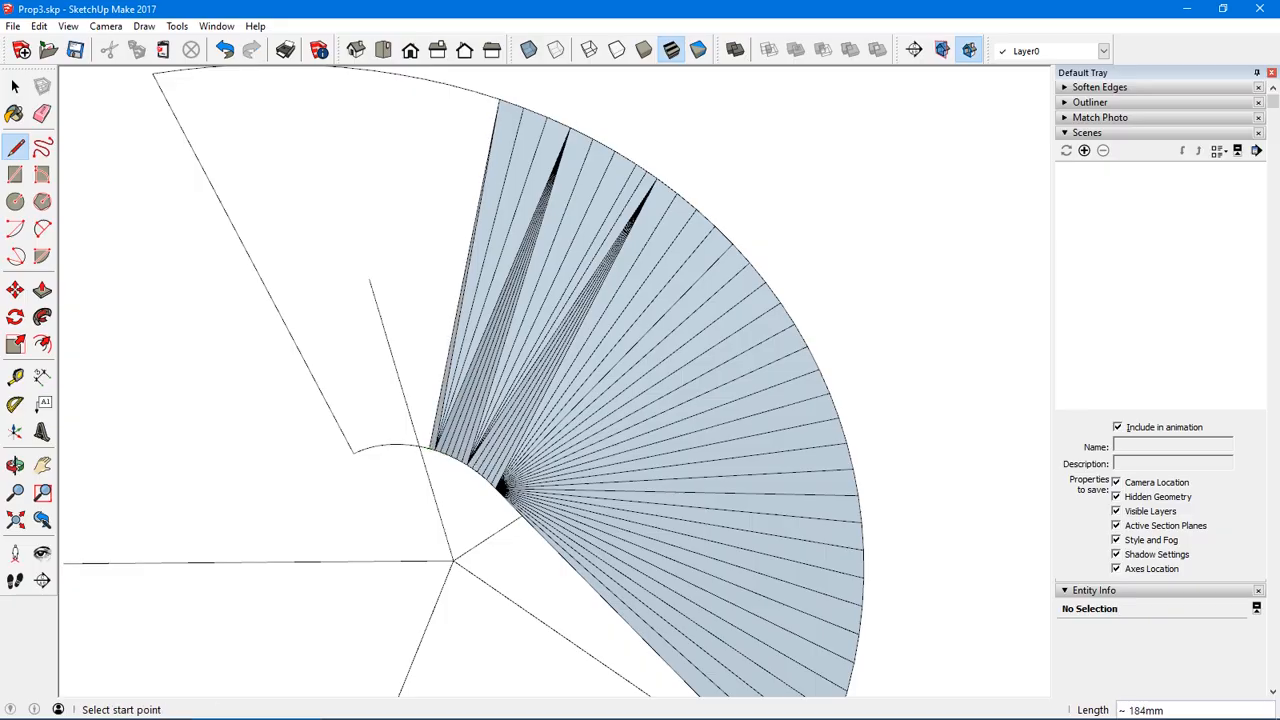
{"action": "left_click", "coordinate": [428, 446]}
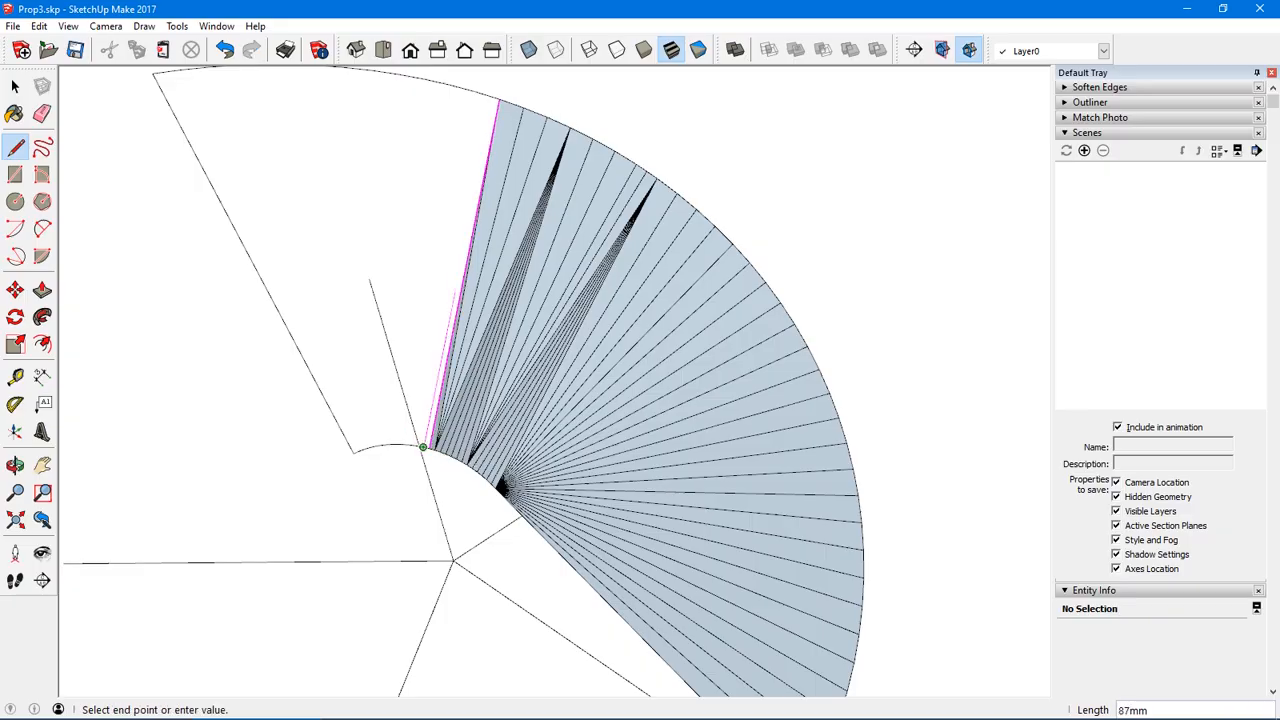
{"action": "left_click", "coordinate": [498, 100]}
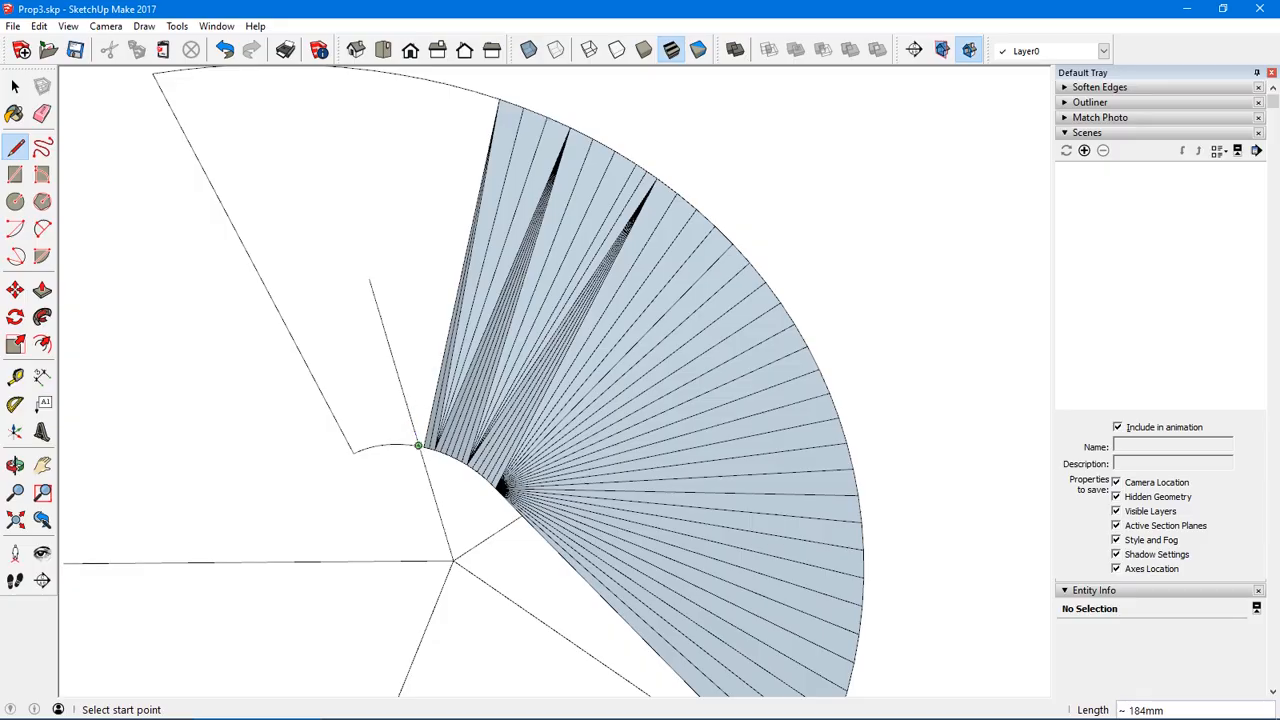
{"action": "left_click", "coordinate": [418, 445]}
{"action": "left_click", "coordinate": [498, 100]}
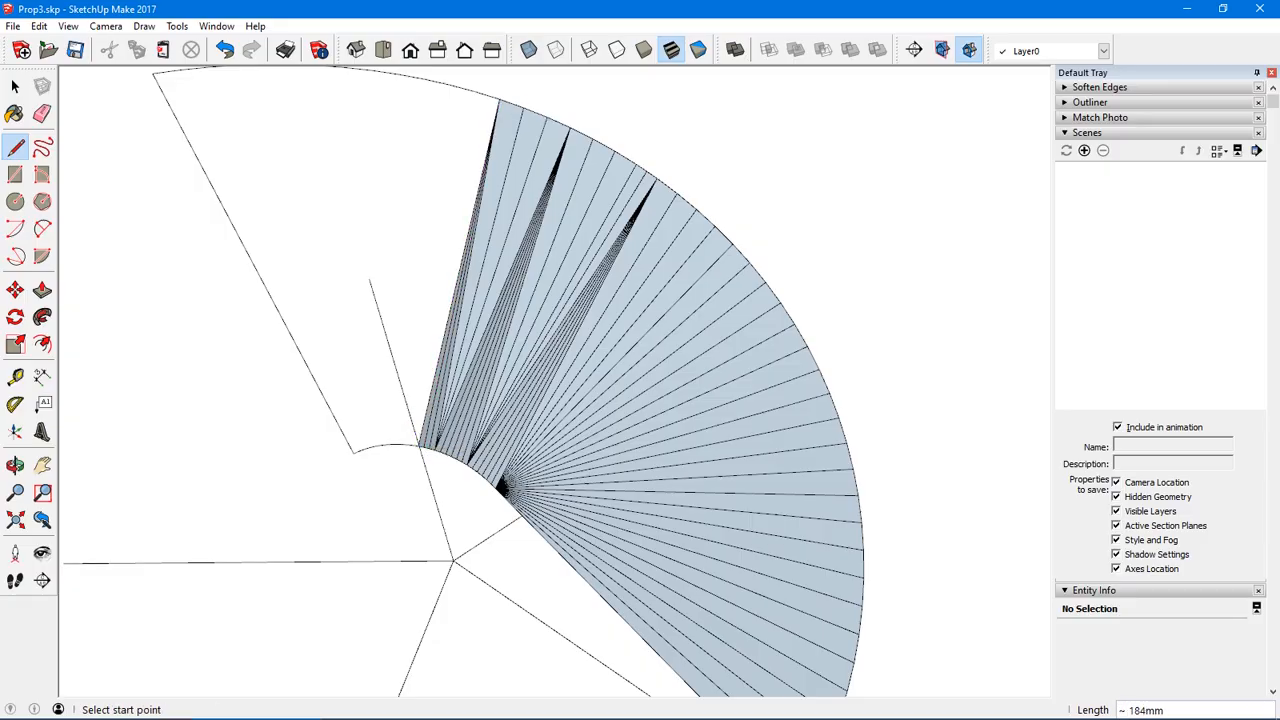
- Fan out from the last joined inner helix vertex to the next four outer helix vertices, starting with lines about 184 to 185 mm long
{"action": "middle_click_drag", "start_coordinate": [554, 381], "coordinate": [436, 425]}
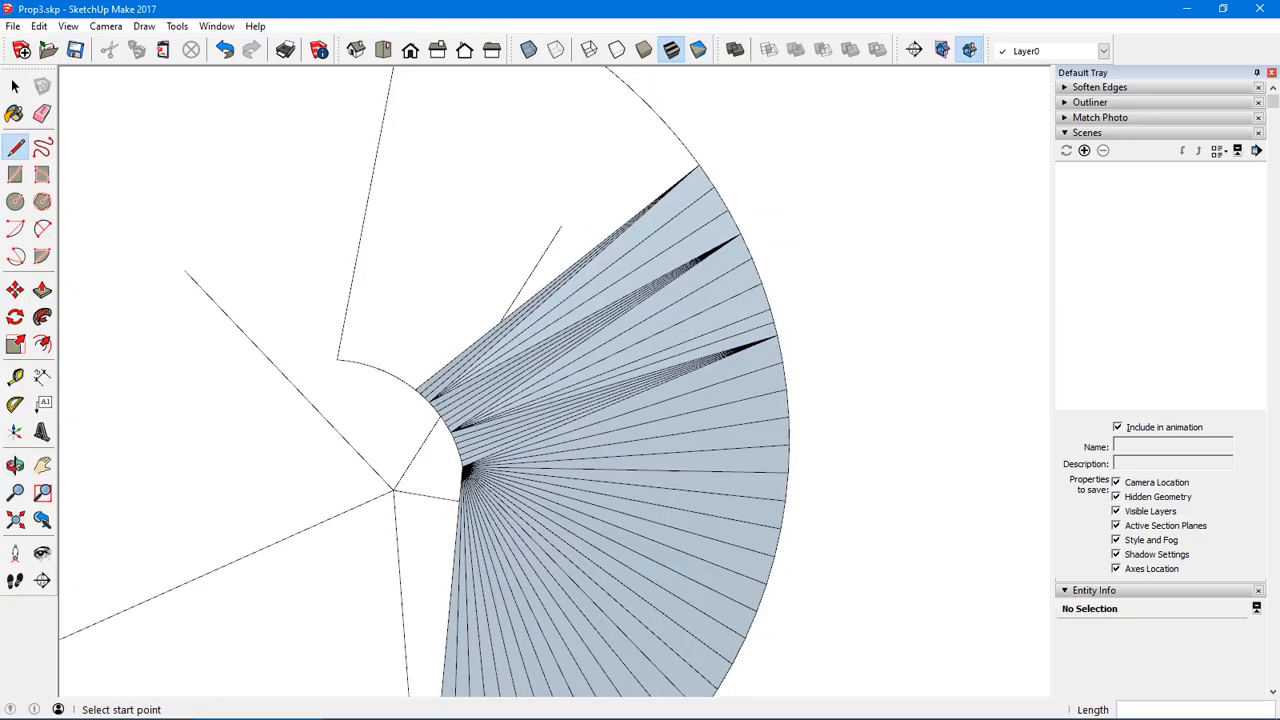
{"action": "left_click", "coordinate": [415, 389]}
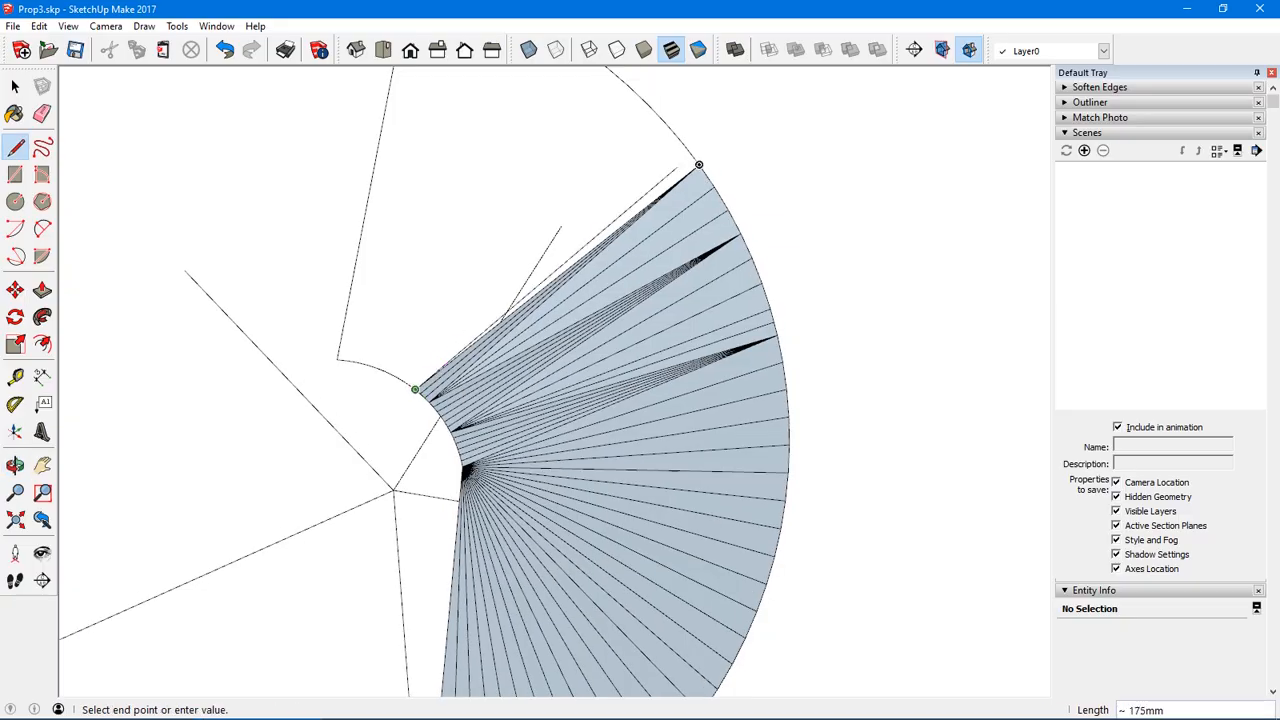
{"action": "left_click", "coordinate": [697, 163]}
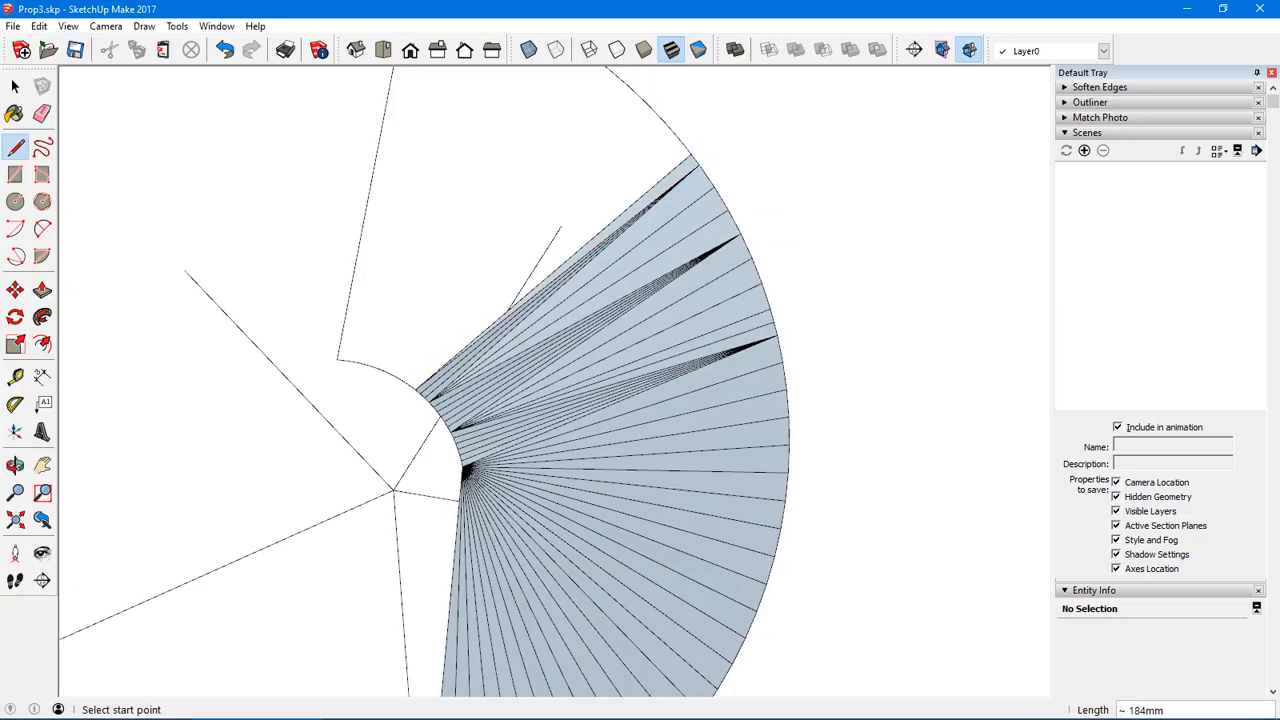
{"action": "left_click", "coordinate": [415, 389]}
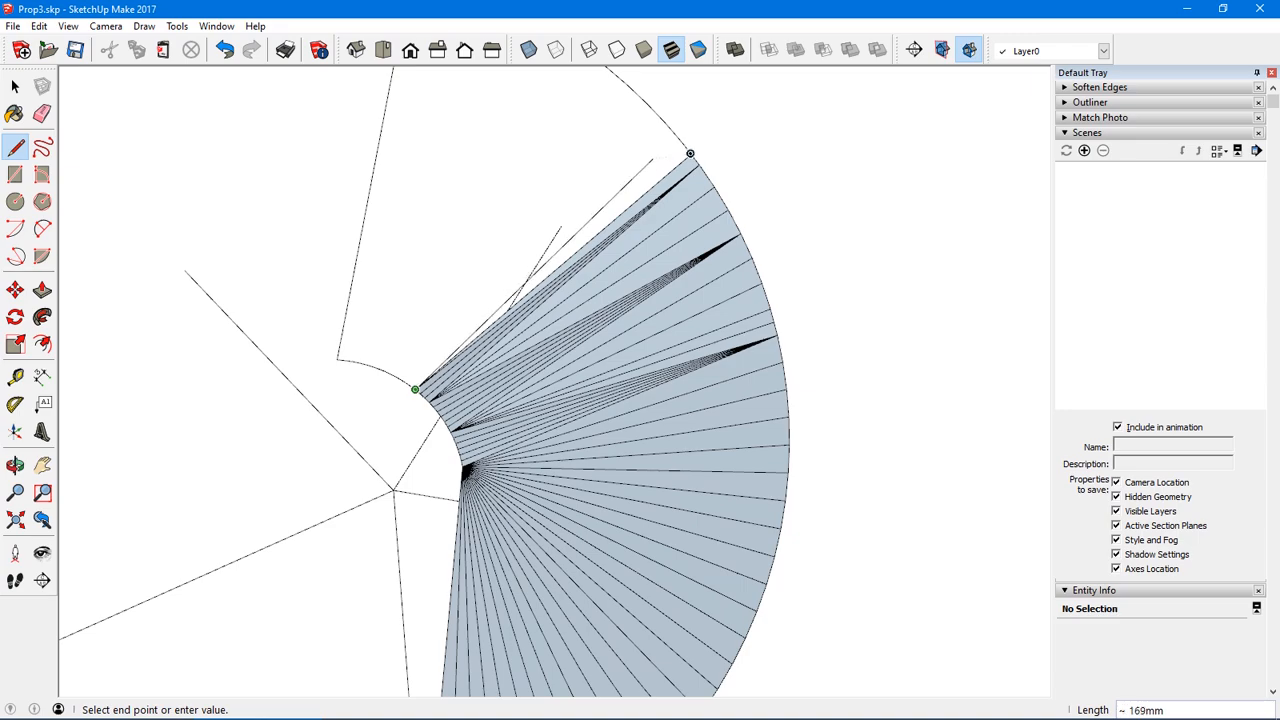
{"action": "left_click", "coordinate": [681, 144]}
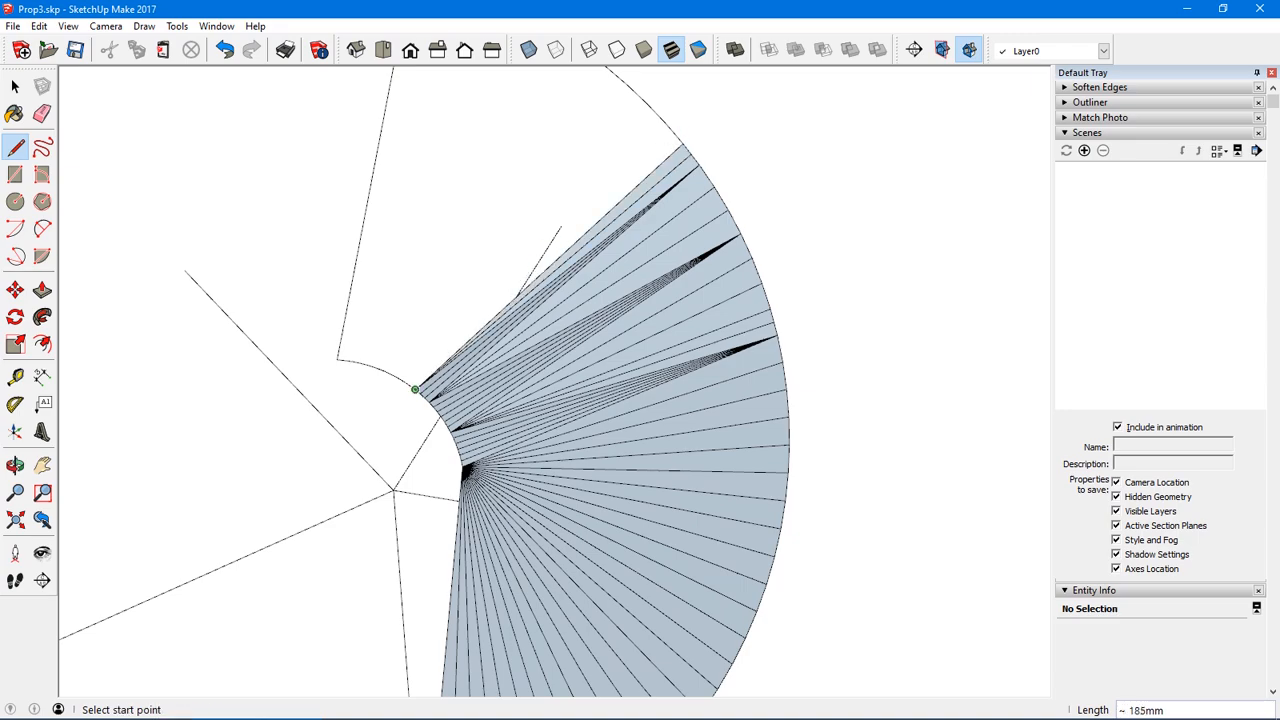
{"action": "left_click", "coordinate": [415, 389]}
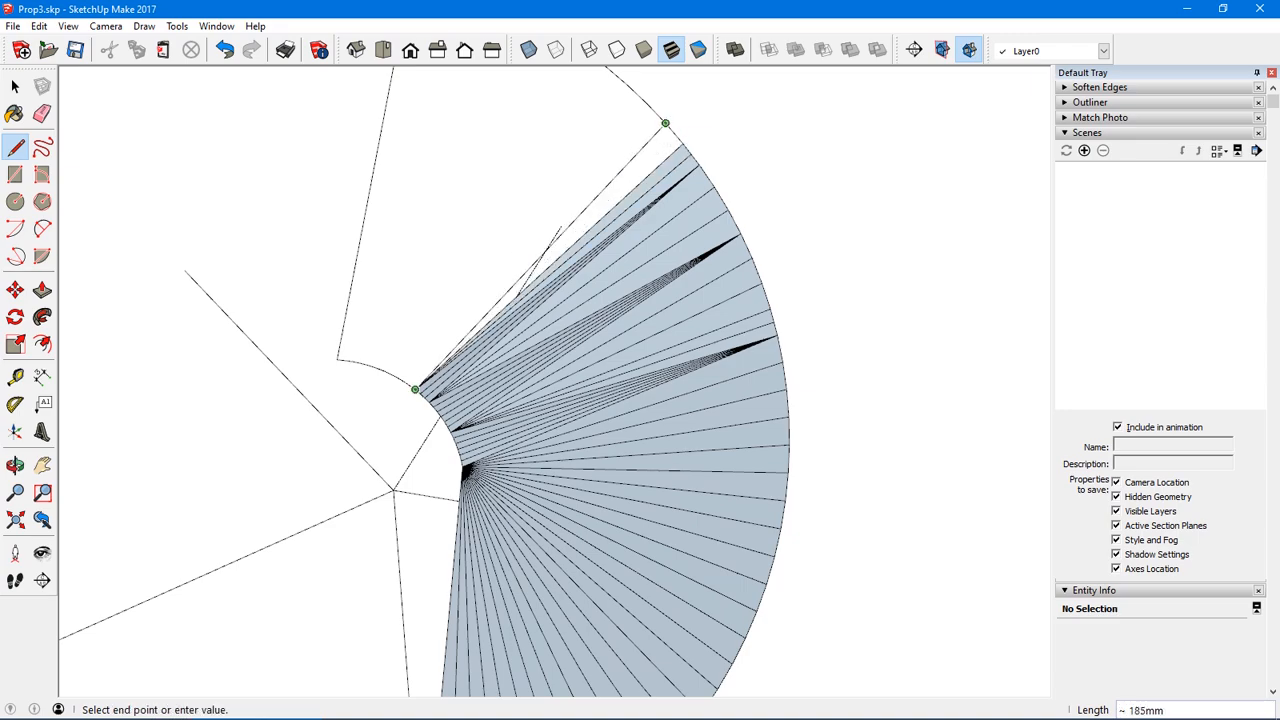
{"action": "left_click", "coordinate": [665, 123]}
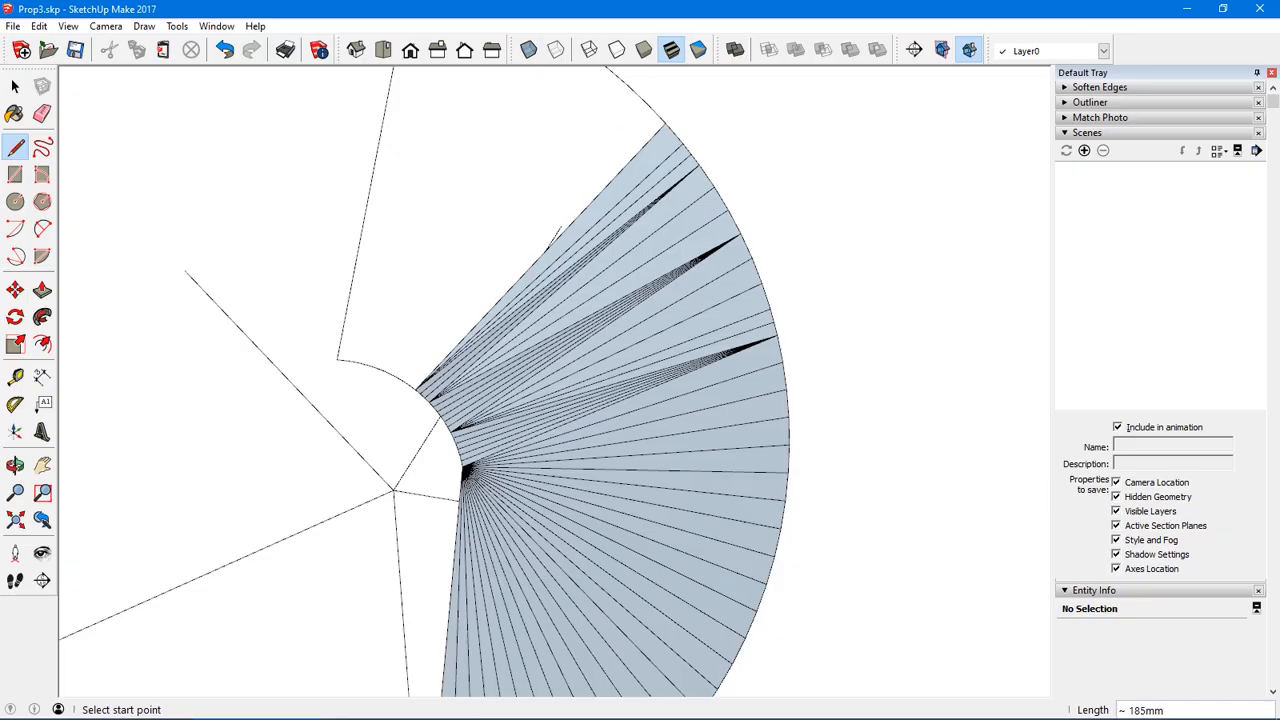
{"action": "left_click", "coordinate": [415, 389]}
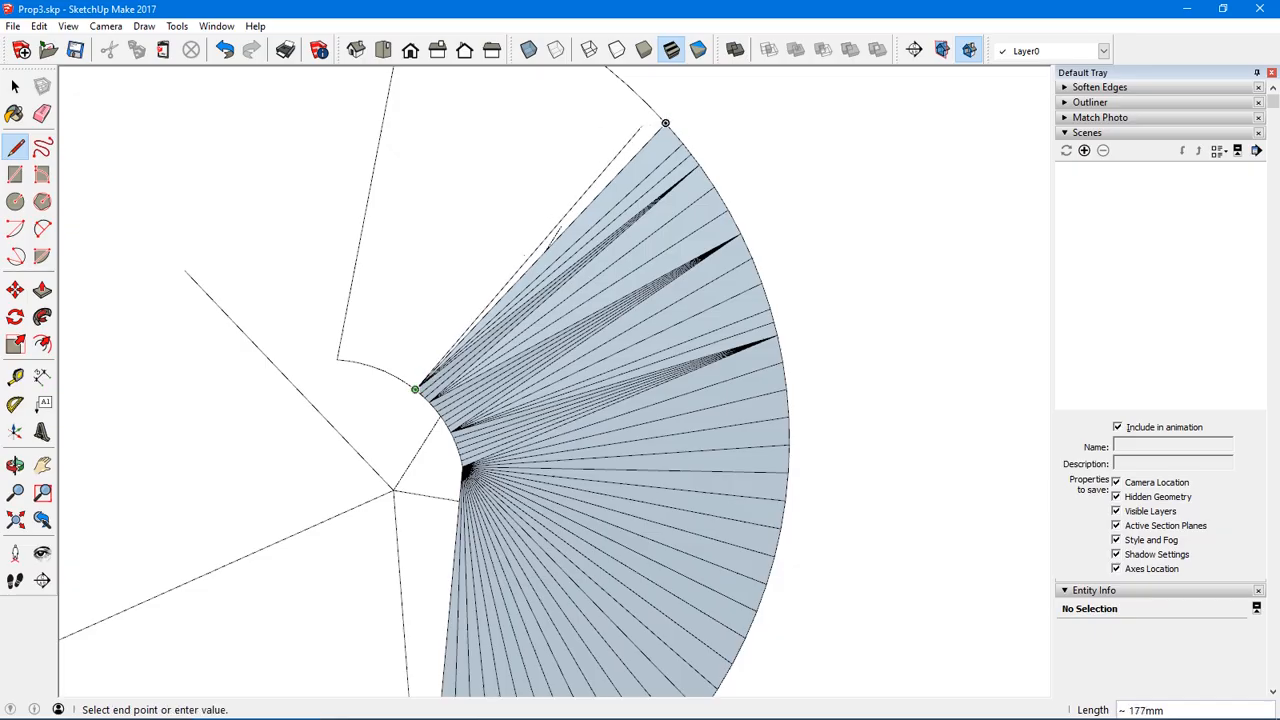
{"action": "left_click", "coordinate": [646, 103]}
{"action": "middle_click_drag", "start_coordinate": [646, 103], "coordinate": [654, 192], "text": "shift"}
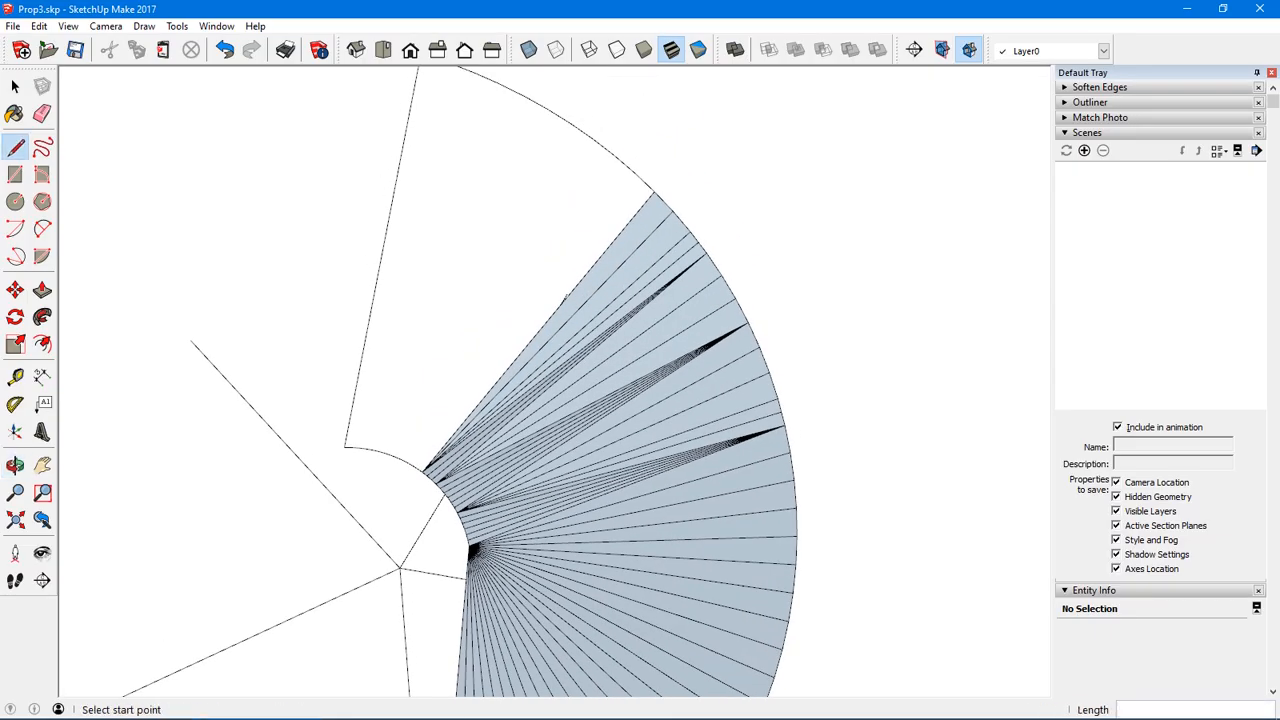
- Extend the outward fan from the same inner vertex with lines about 188, 189 and 191 mm long to the next three outer vertices
{"action": "left_click", "coordinate": [416, 468]}
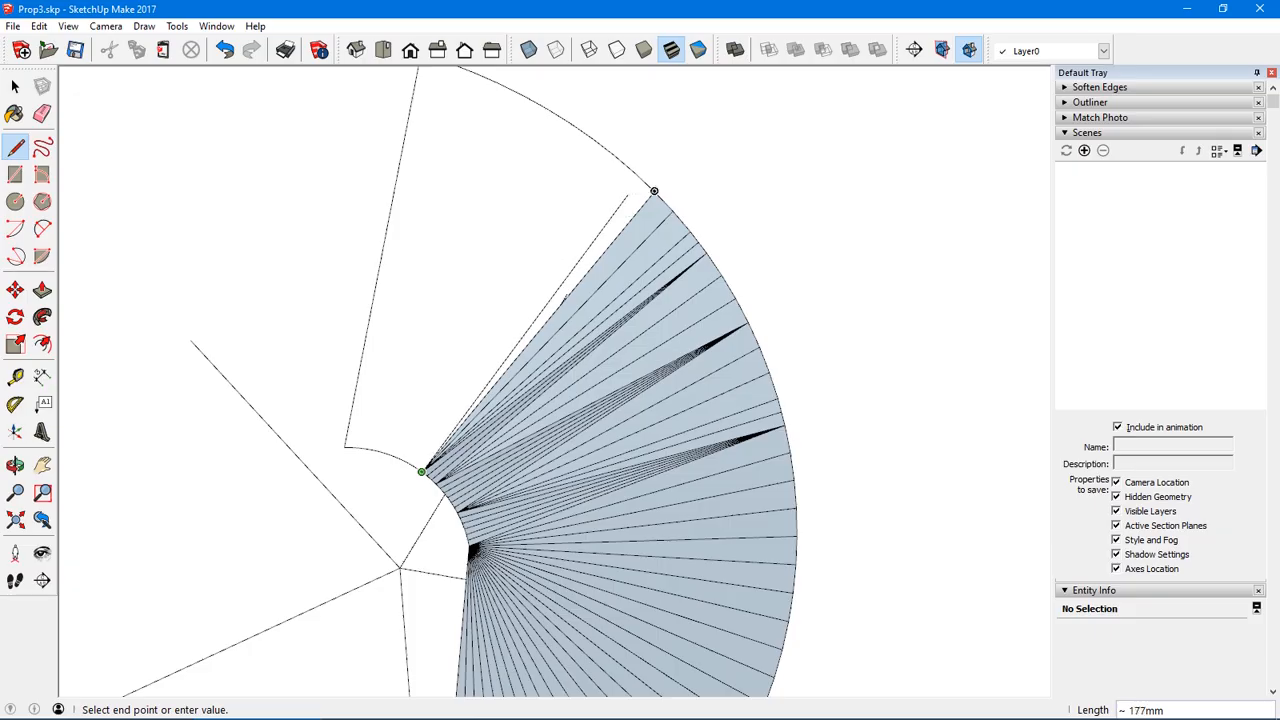
{"action": "left_click", "coordinate": [654, 191]}
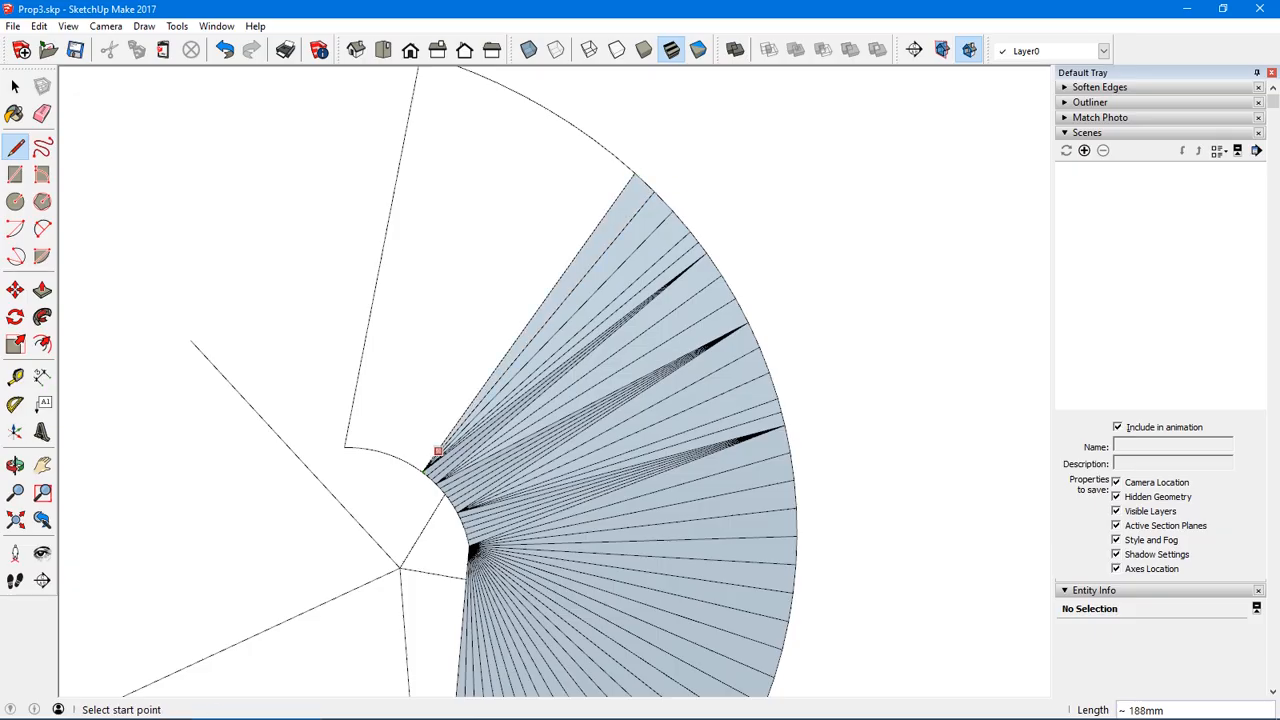
{"action": "left_click", "coordinate": [424, 470]}
{"action": "left_click", "coordinate": [612, 157]}
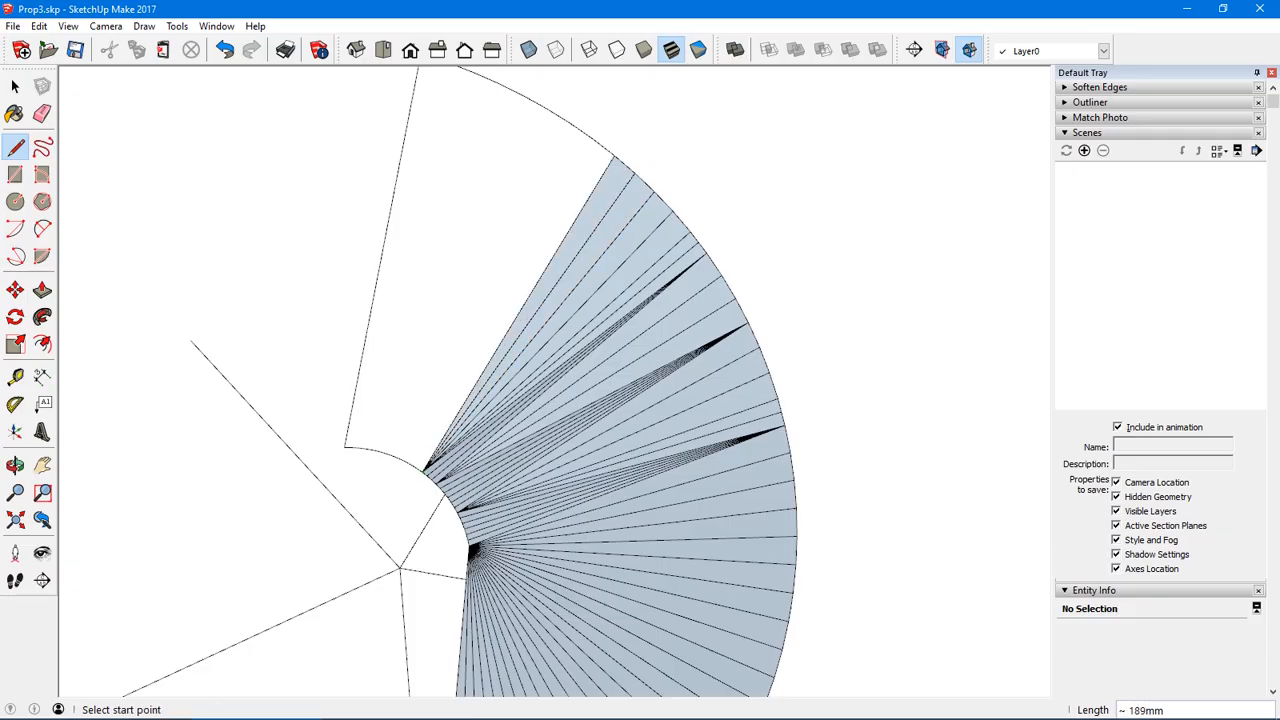
{"action": "left_click", "coordinate": [422, 471]}
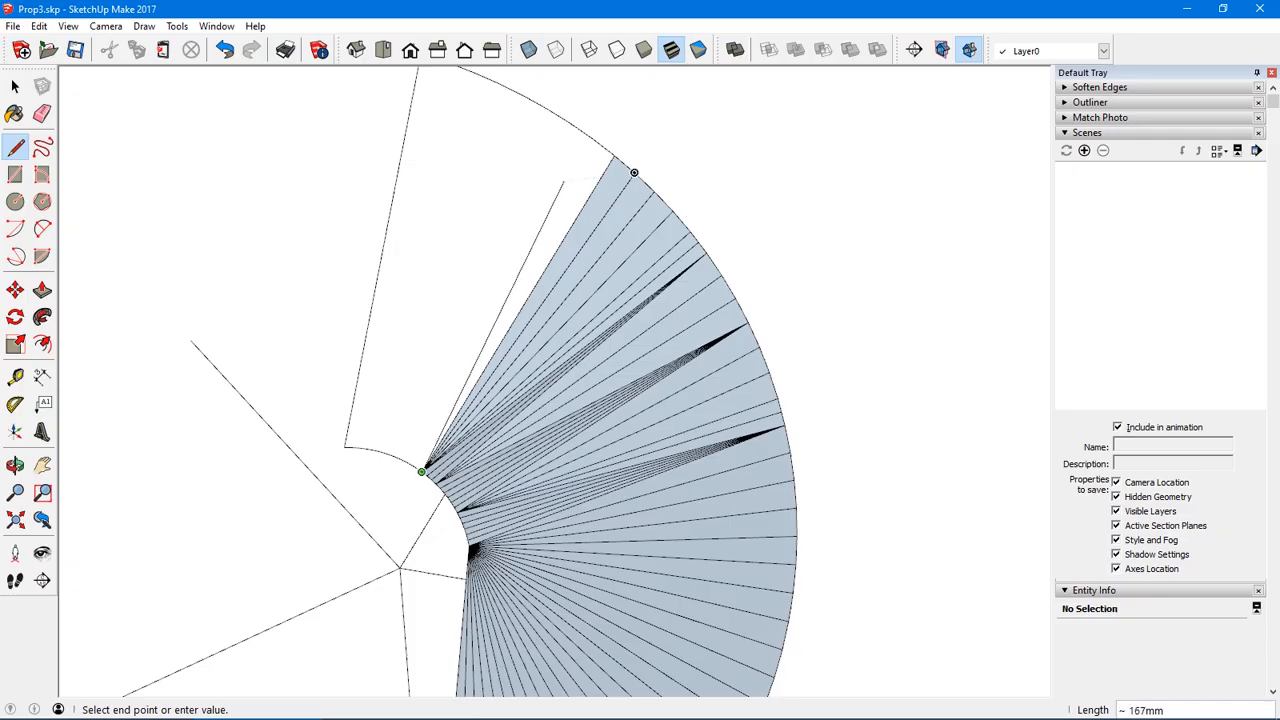
{"action": "left_click", "coordinate": [591, 140]}
- Join the next four inner helix vertices to the last outer vertex with lines about 188 to 190 mm long, undoing the line that skips one
{"action": "left_click", "coordinate": [422, 469]}
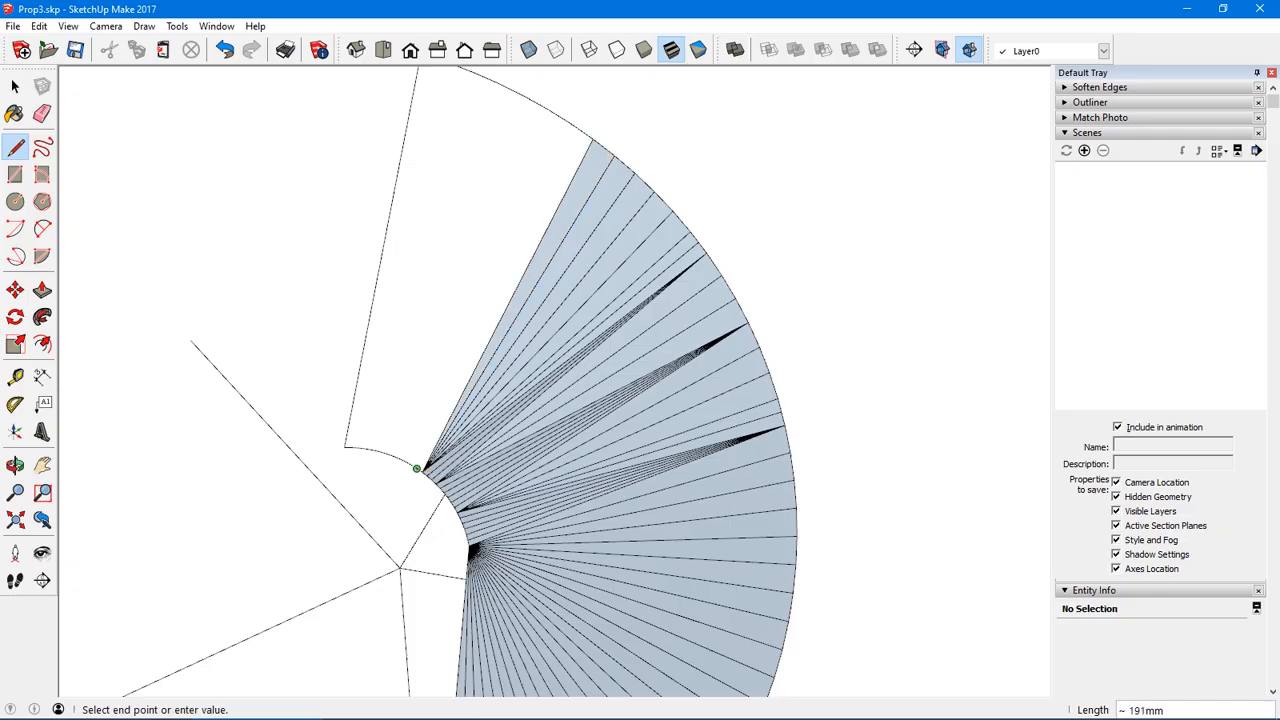
{"action": "left_click", "coordinate": [577, 150]}
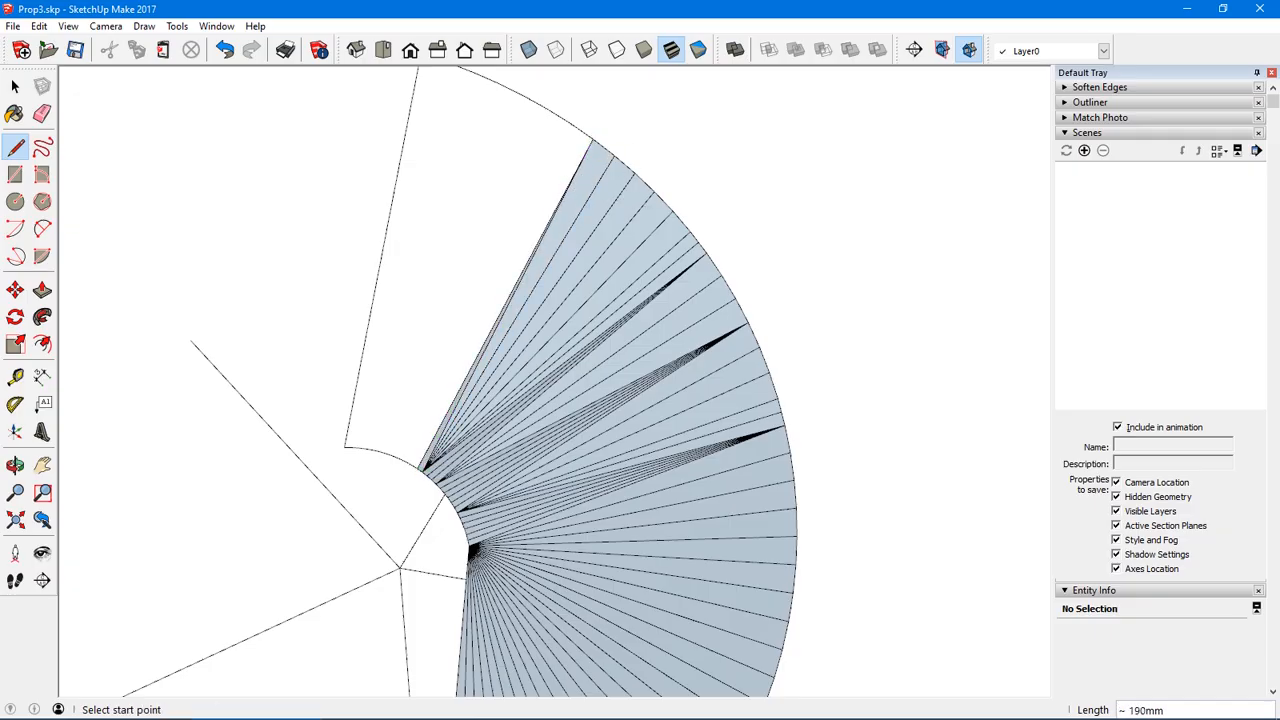
{"action": "left_click", "coordinate": [406, 462]}
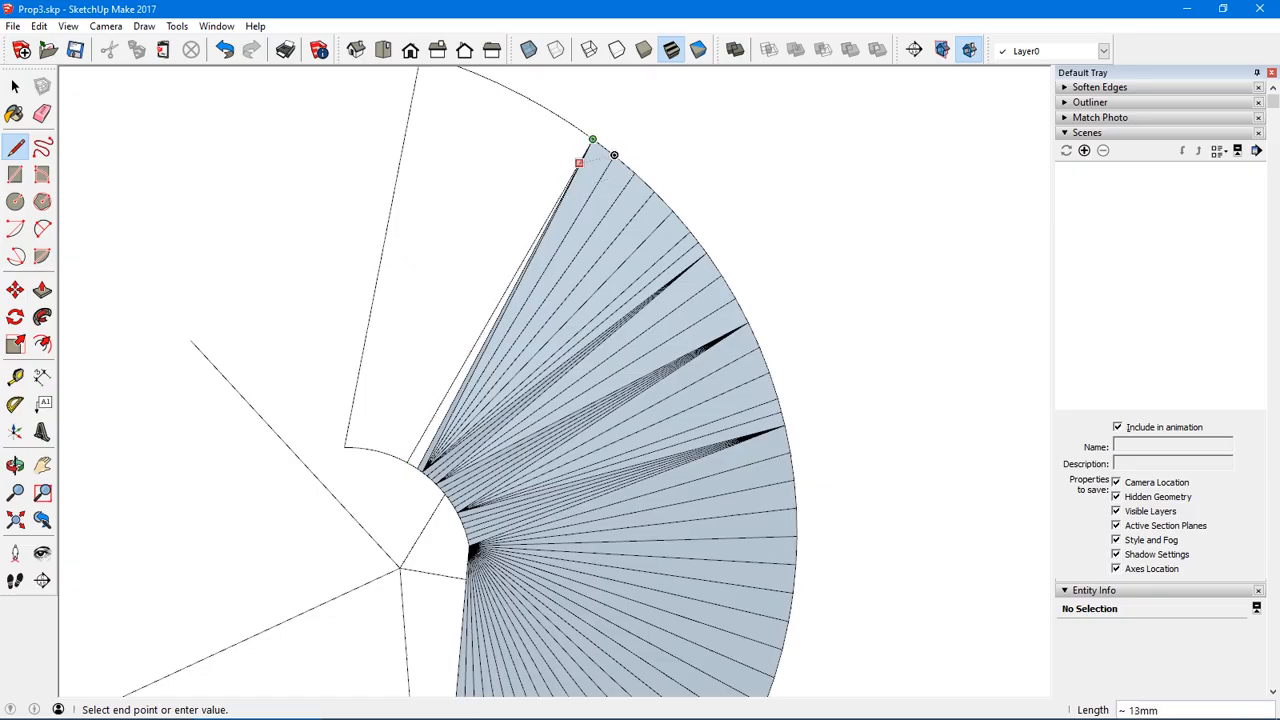
{"action": "left_click", "coordinate": [592, 140]}
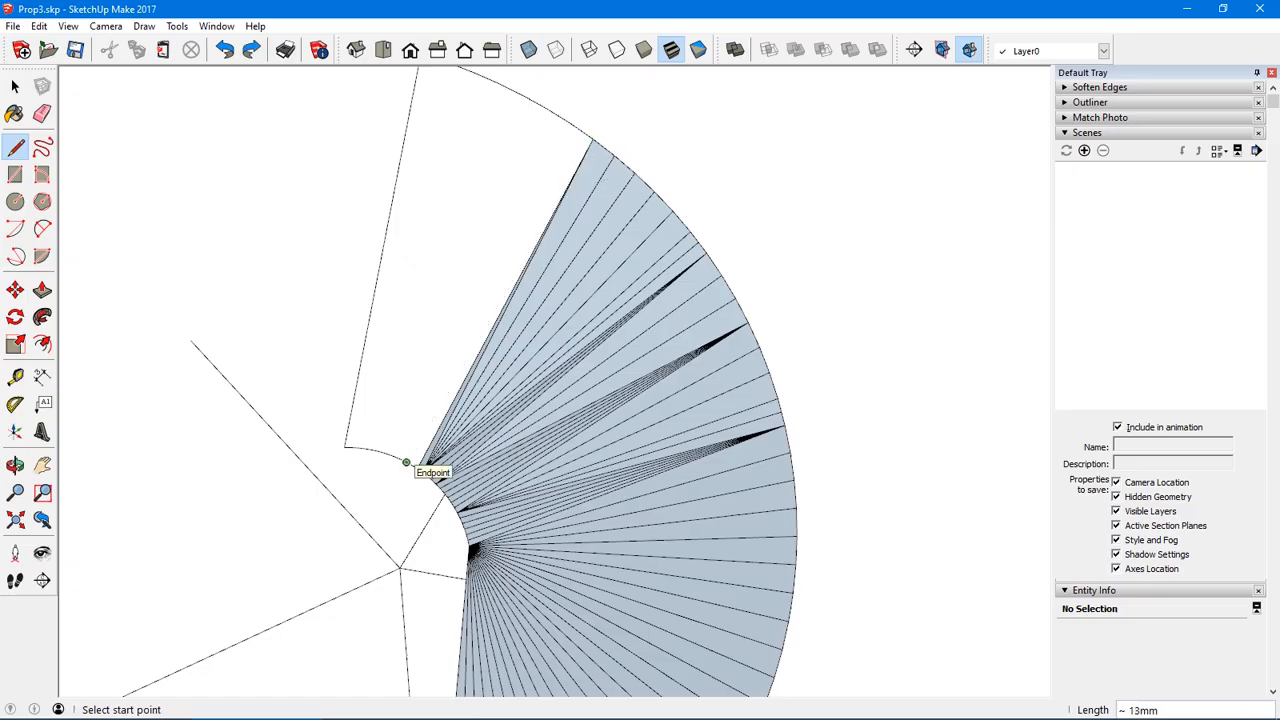
{"action": "left_click", "coordinate": [412, 465]}
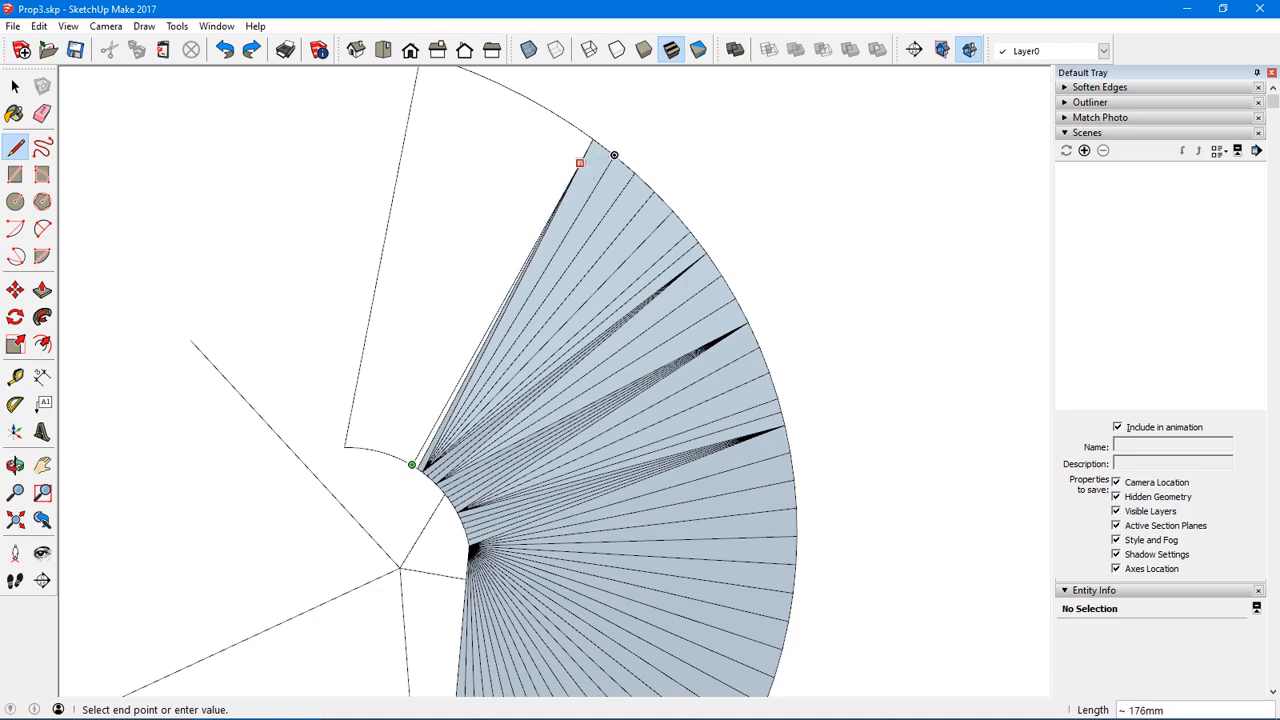
{"action": "left_click", "coordinate": [592, 140]}
{"action": "left_click", "coordinate": [407, 463]}
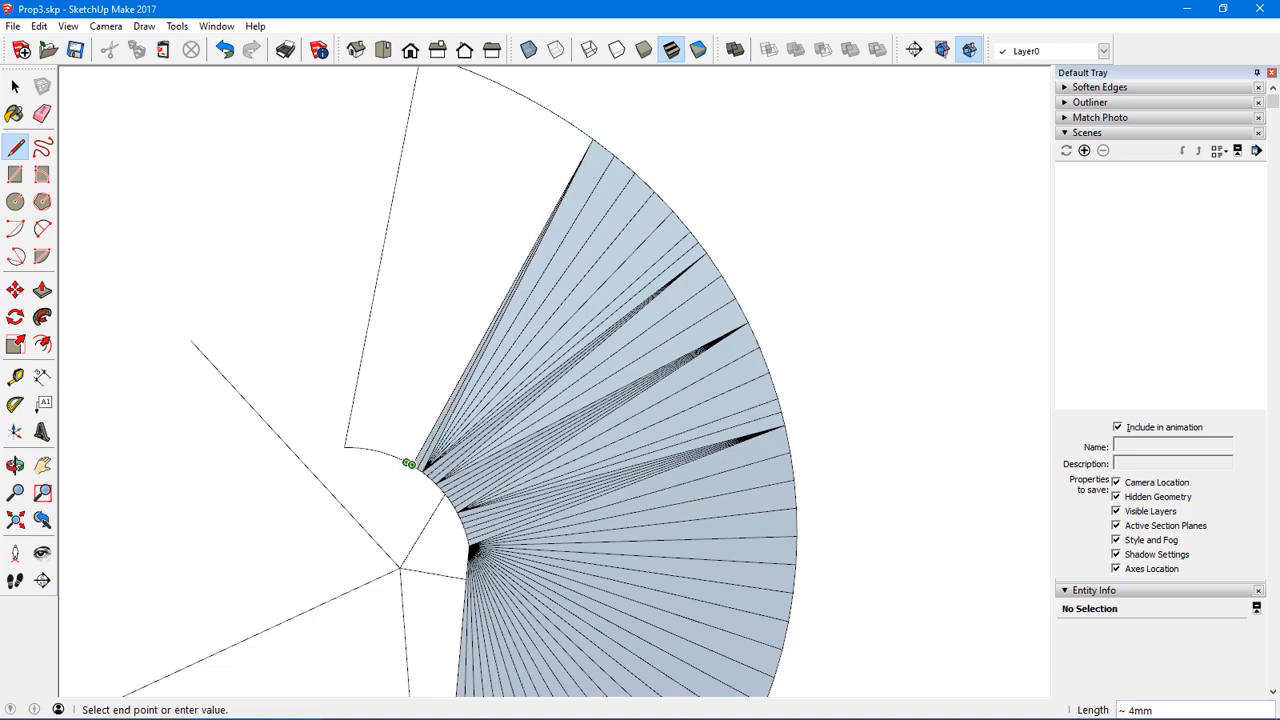
{"action": "left_click", "coordinate": [592, 140]}
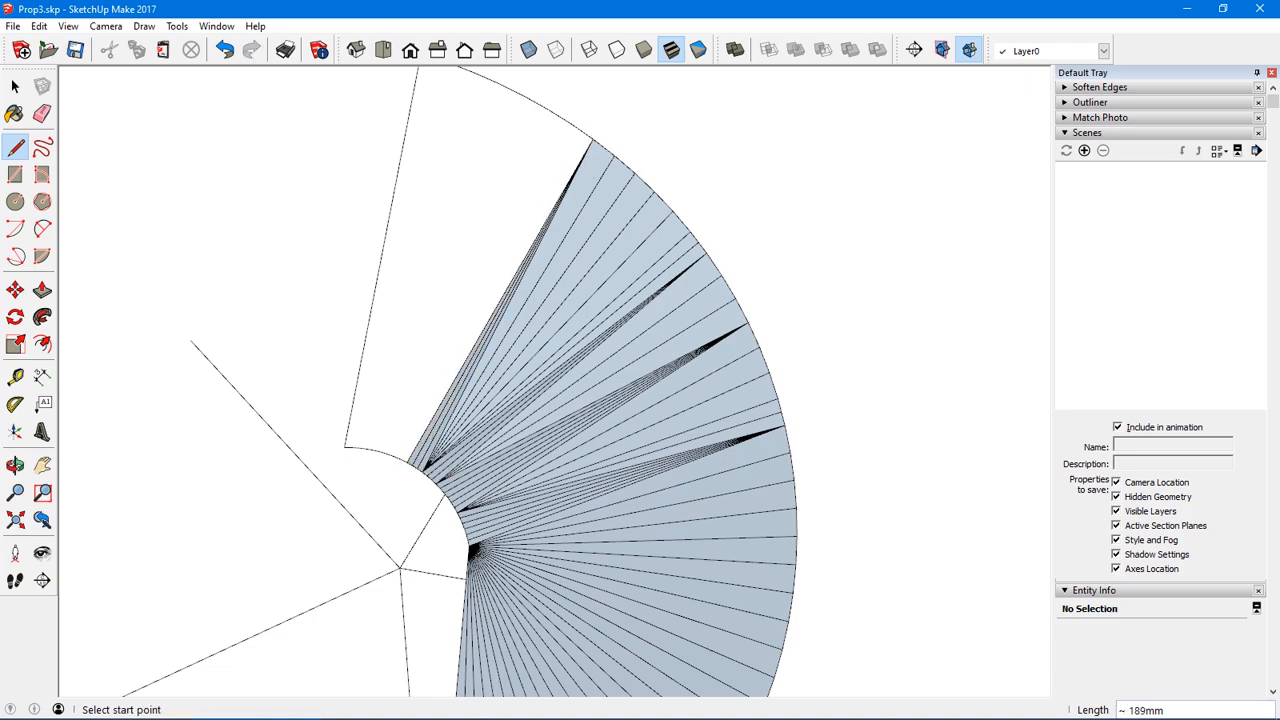
{"action": "left_click", "coordinate": [401, 459]}
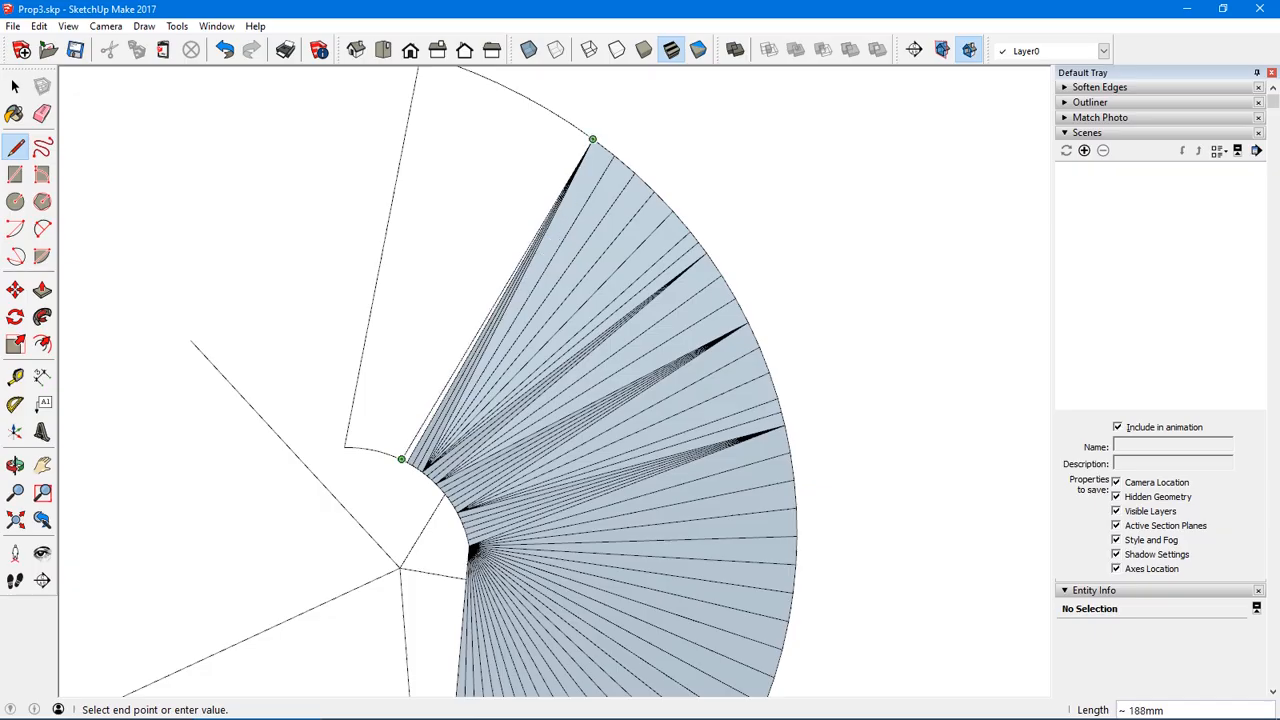
{"action": "left_click", "coordinate": [592, 140]}
{"action": "left_click", "coordinate": [390, 455]}
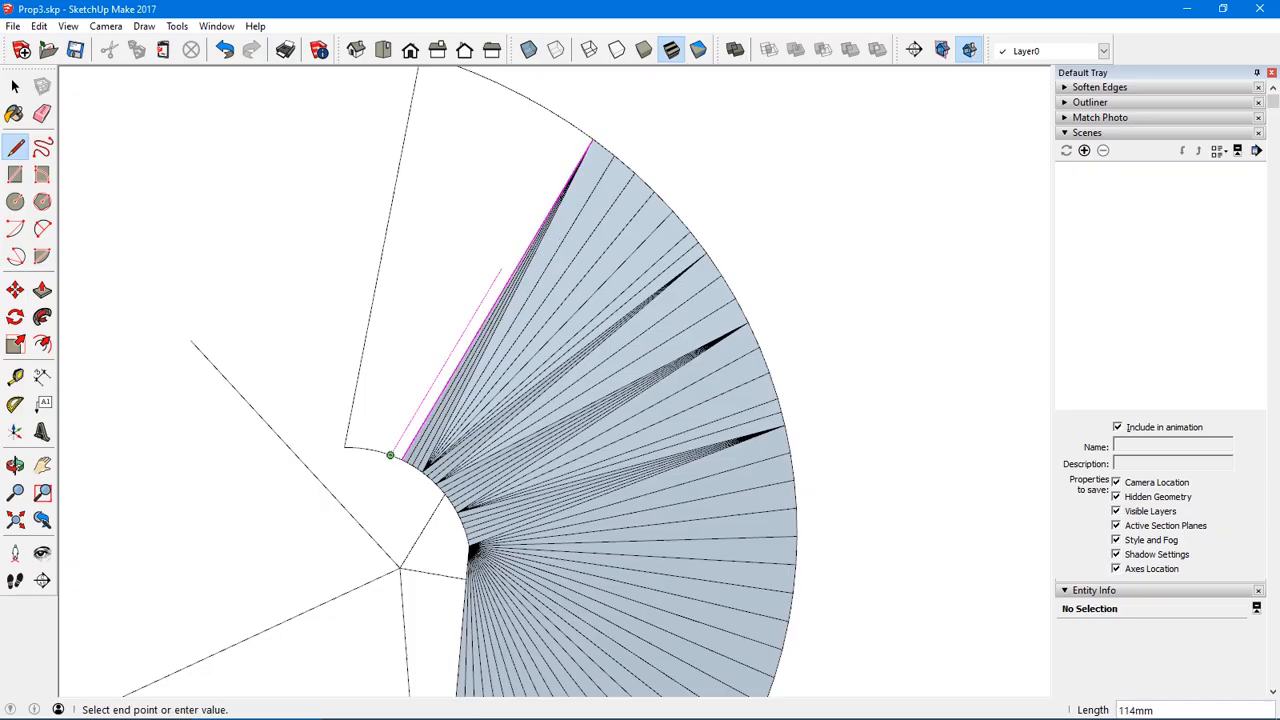
{"action": "left_click", "coordinate": [592, 140]}
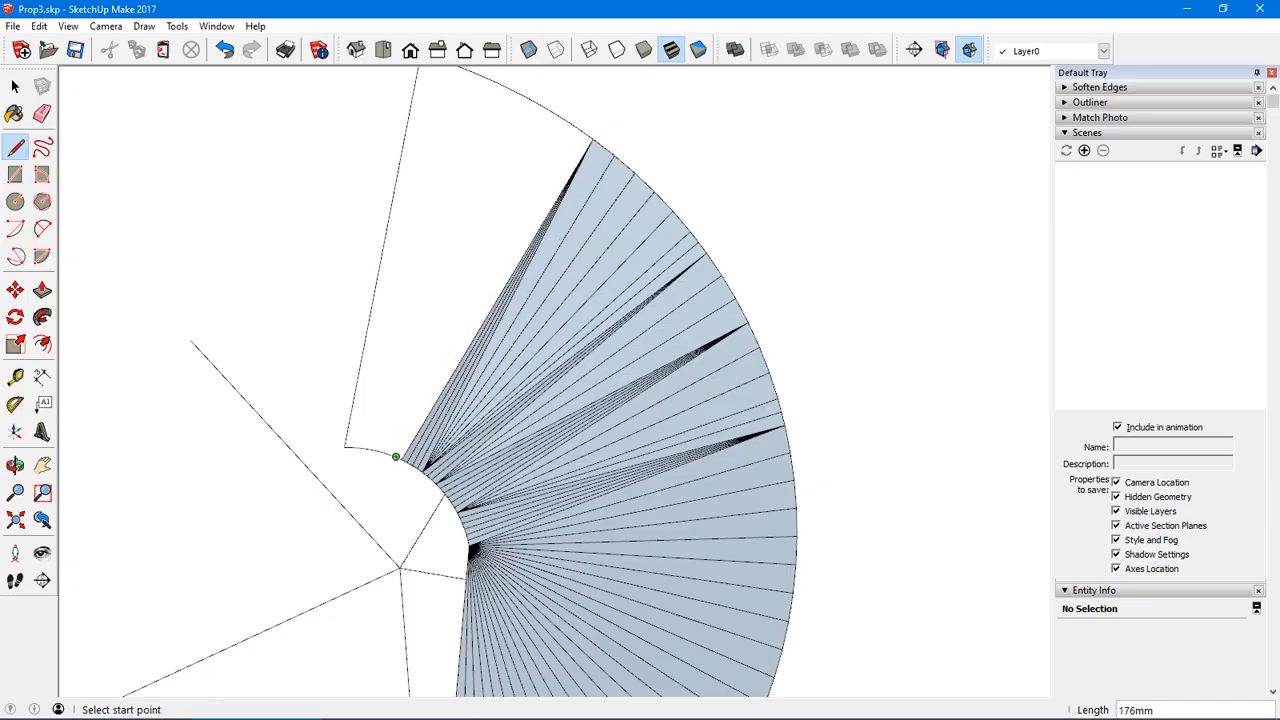
{"action": "left_click", "coordinate": [396, 457]}
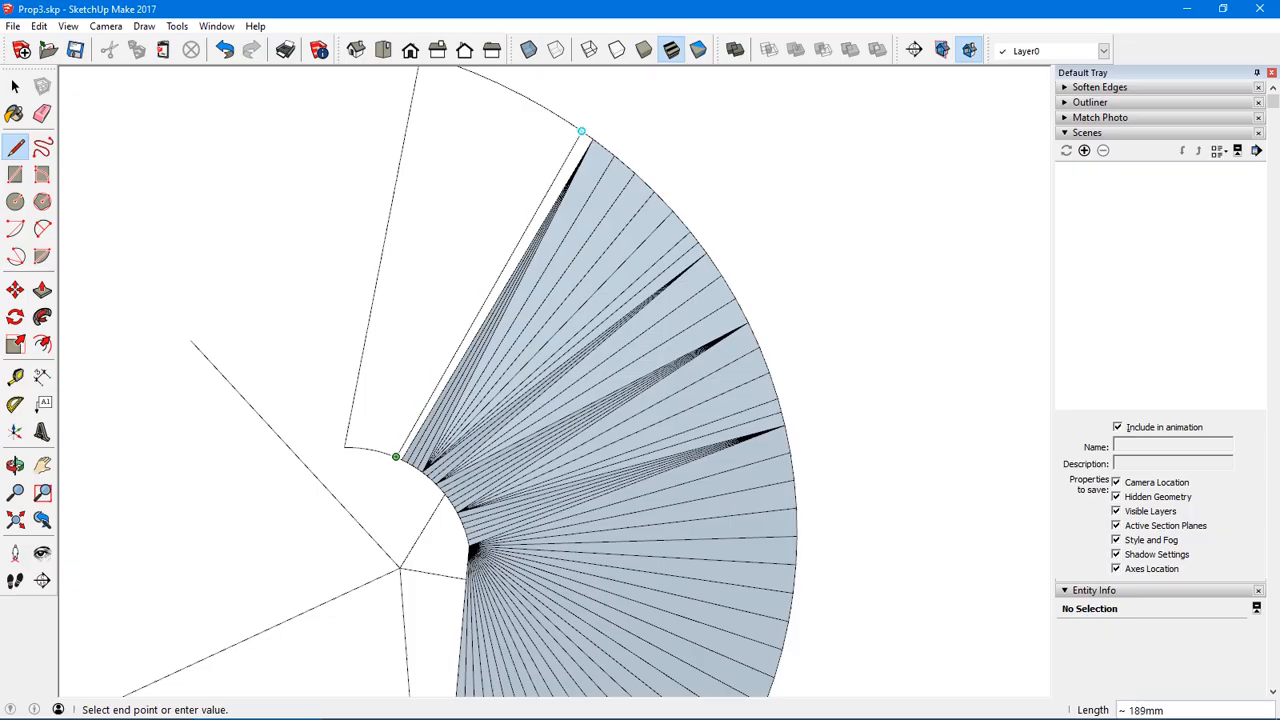
{"action": "left_click", "coordinate": [581, 131]}
{"action": "key", "text": "Escape"}
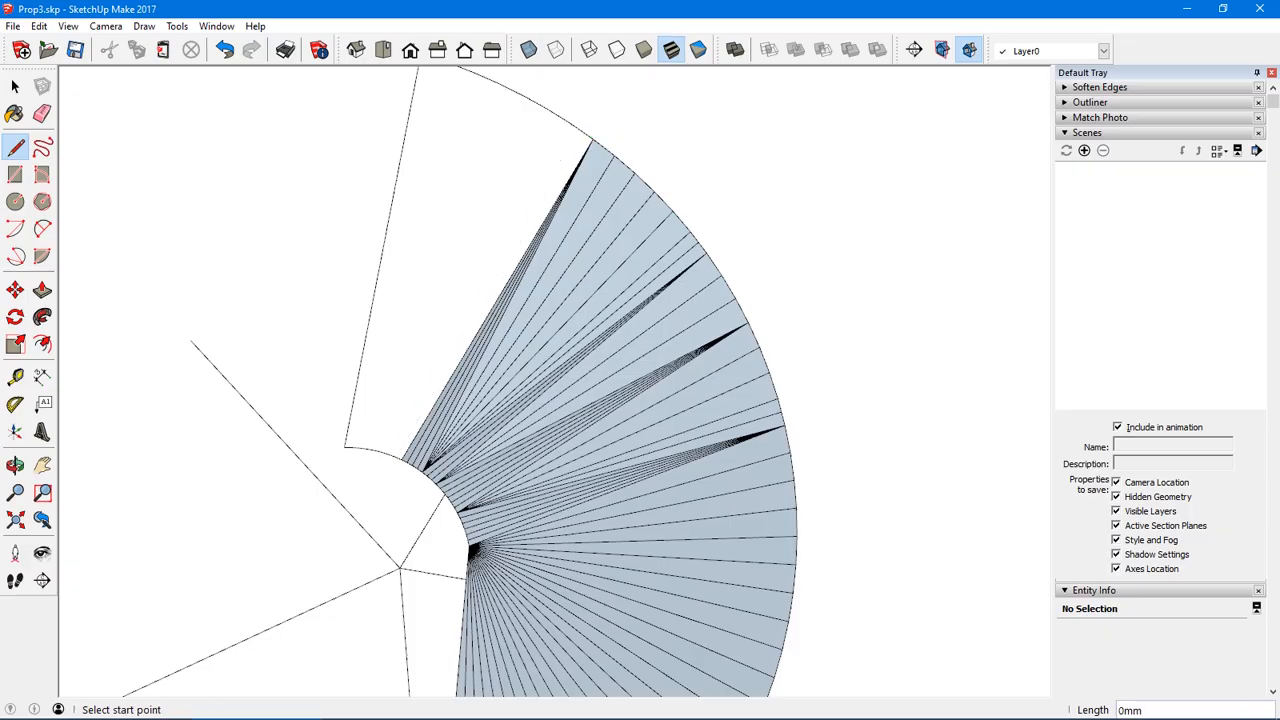
- Join the next inner helix vertex to the last outer vertex, and fan from it to three more outer vertices with lines about 189 to 192 mm long
{"action": "left_click", "coordinate": [396, 457]}
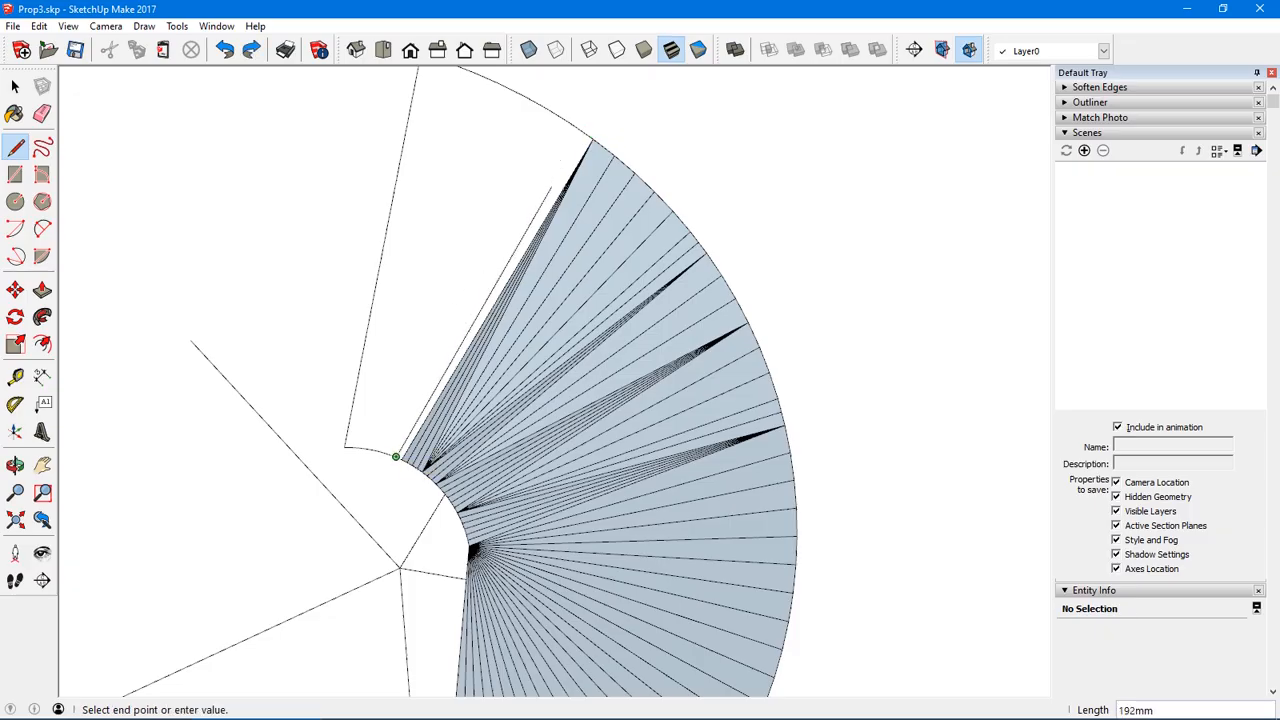
{"action": "left_click", "coordinate": [586, 149]}
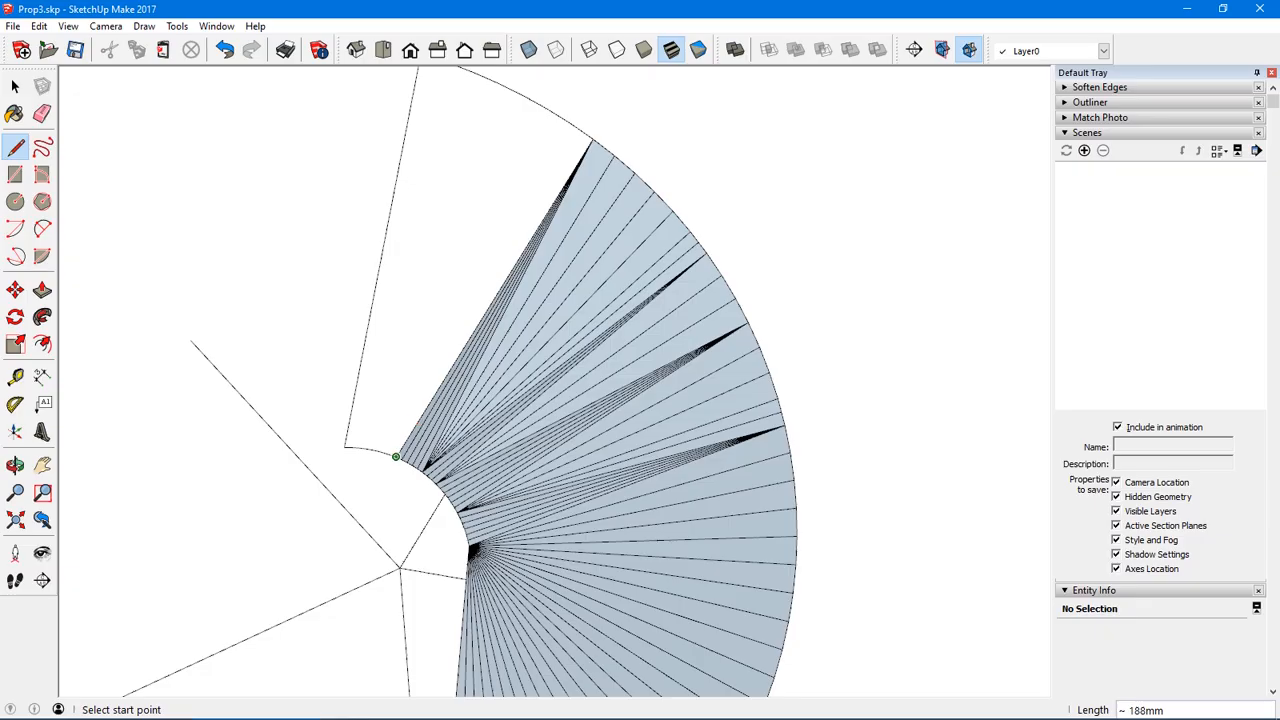
{"action": "left_click", "coordinate": [396, 457]}
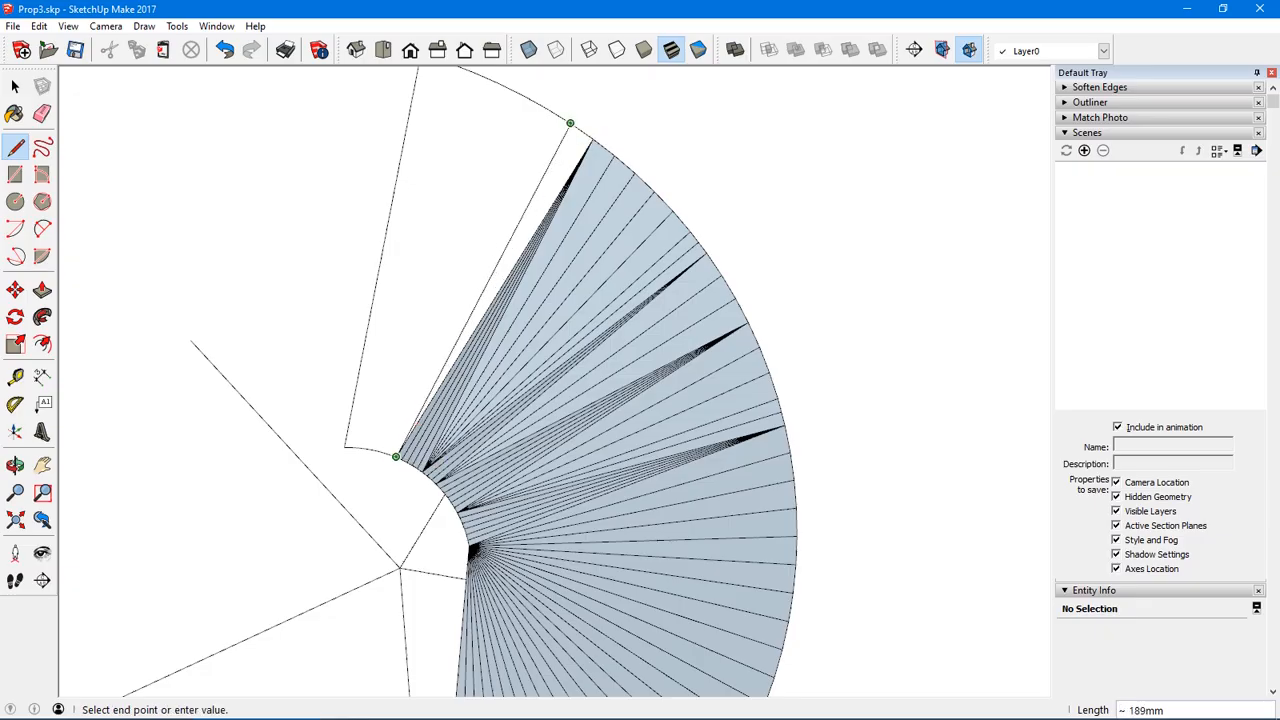
{"action": "left_click", "coordinate": [570, 123]}
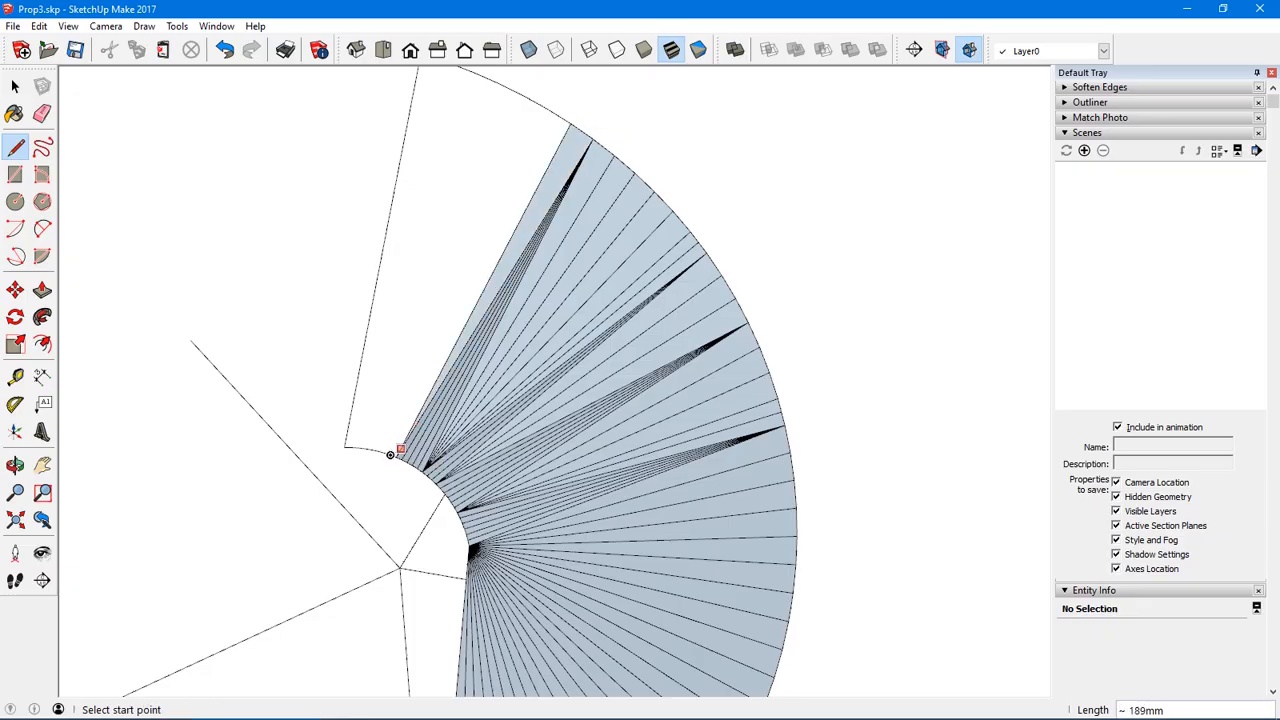
{"action": "left_click", "coordinate": [396, 457]}
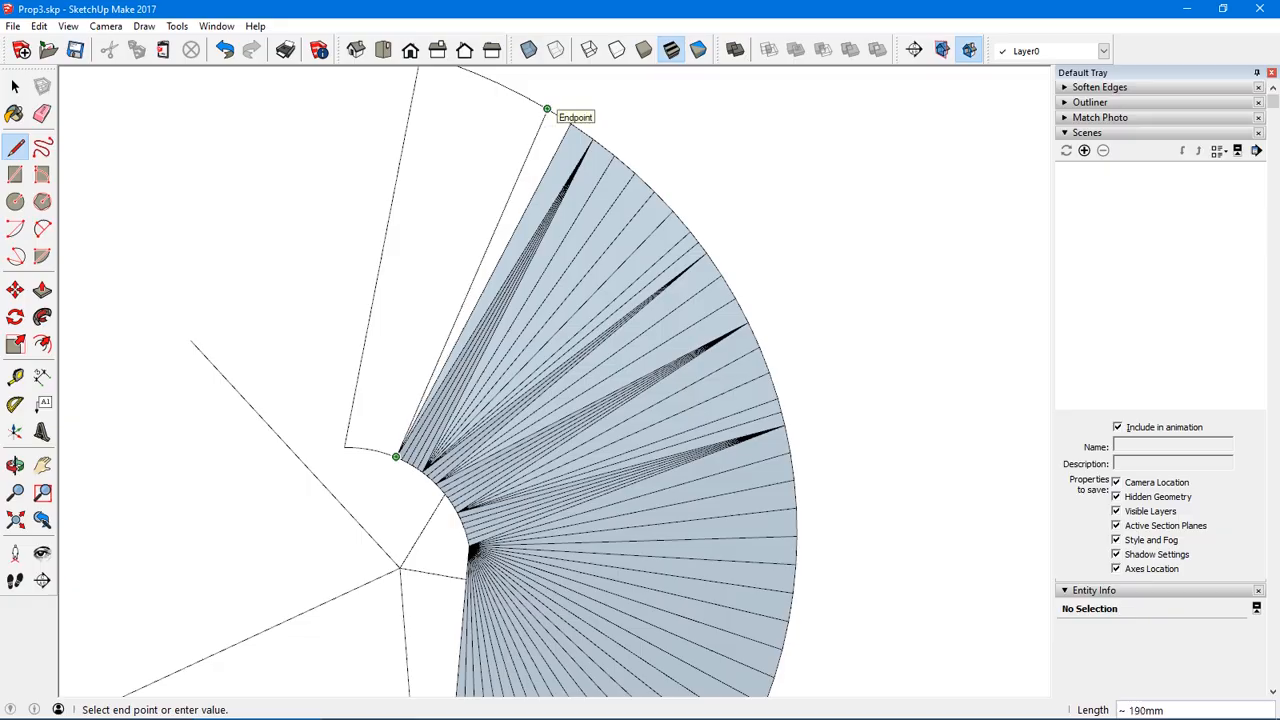
{"action": "left_click", "coordinate": [547, 108]}
{"action": "left_click", "coordinate": [396, 457]}
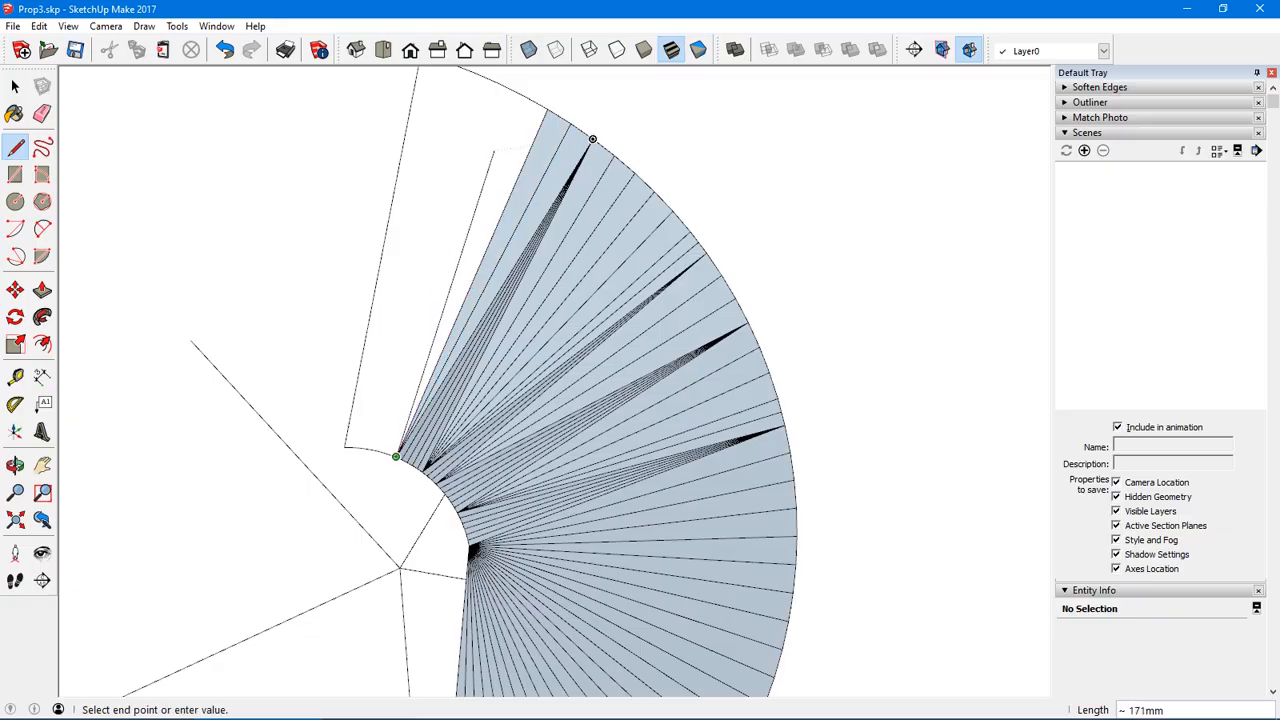
{"action": "left_click", "coordinate": [523, 97]}
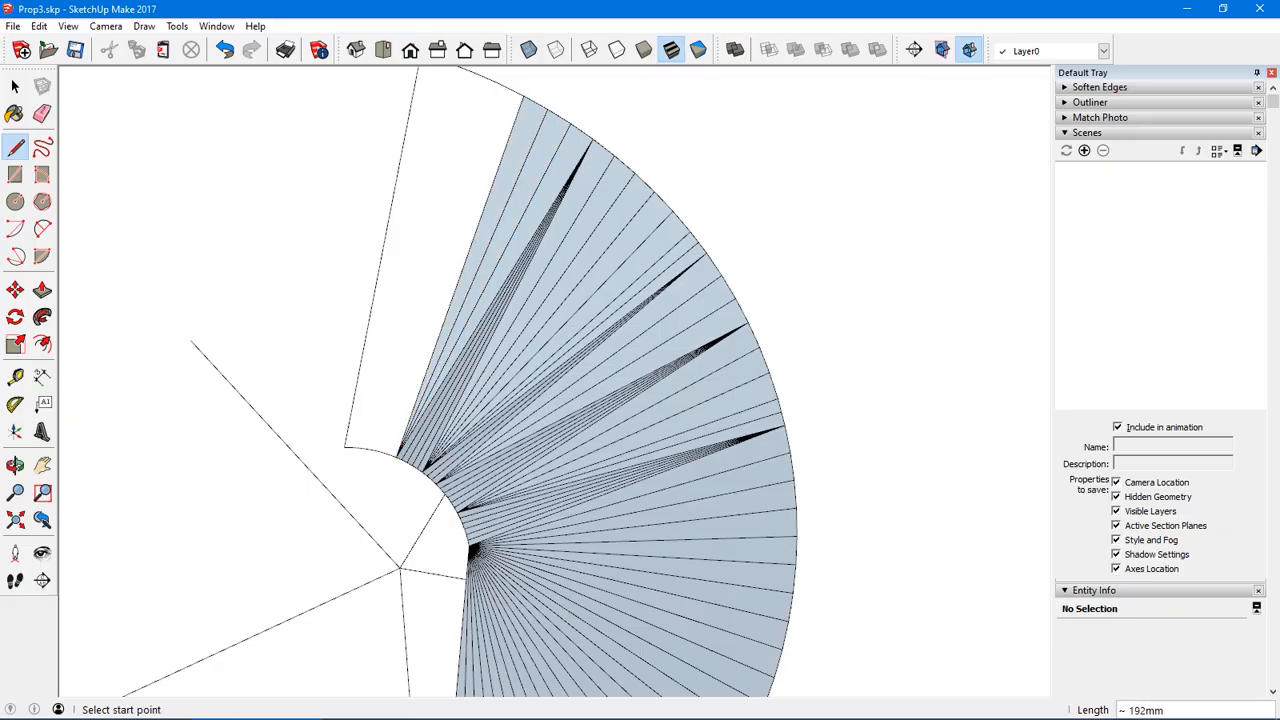
- Join the next three inner helix vertices to the last outer vertex with lines about 190 to 191 mm long
{"action": "left_click", "coordinate": [390, 455]}
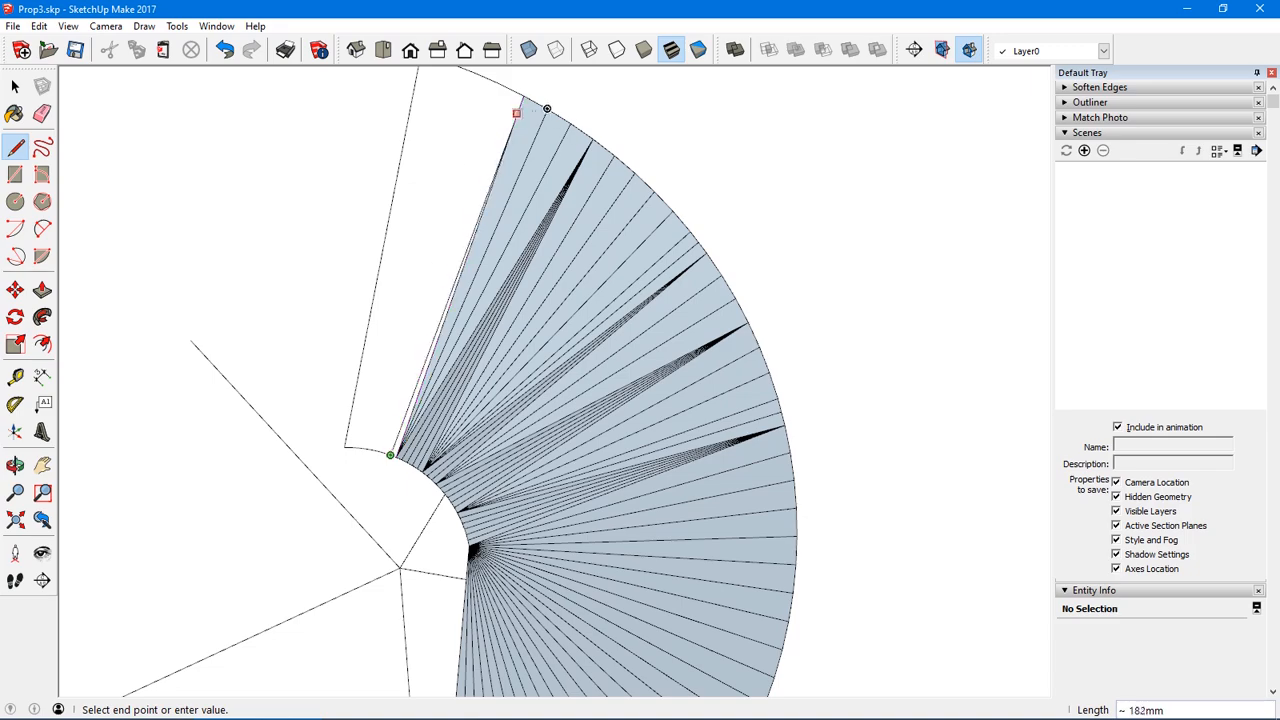
{"action": "left_click", "coordinate": [522, 98]}
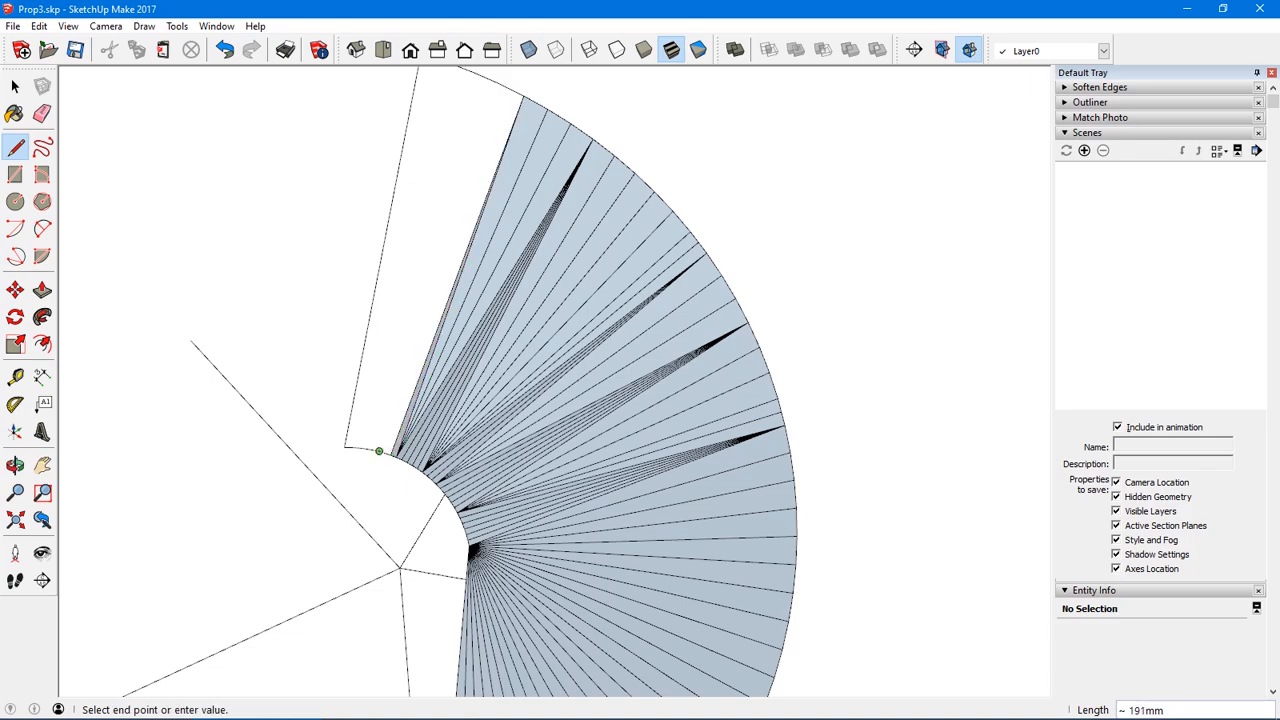
{"action": "left_click", "coordinate": [379, 451]}
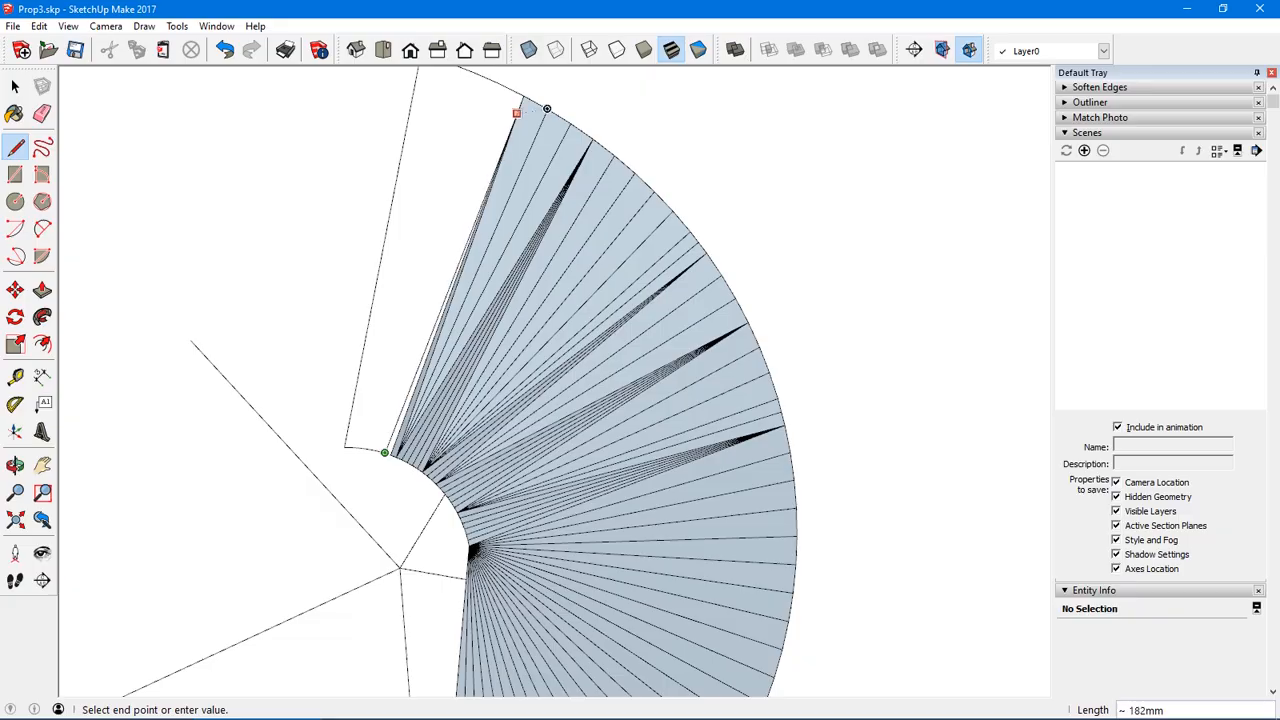
{"action": "left_click", "coordinate": [516, 112]}
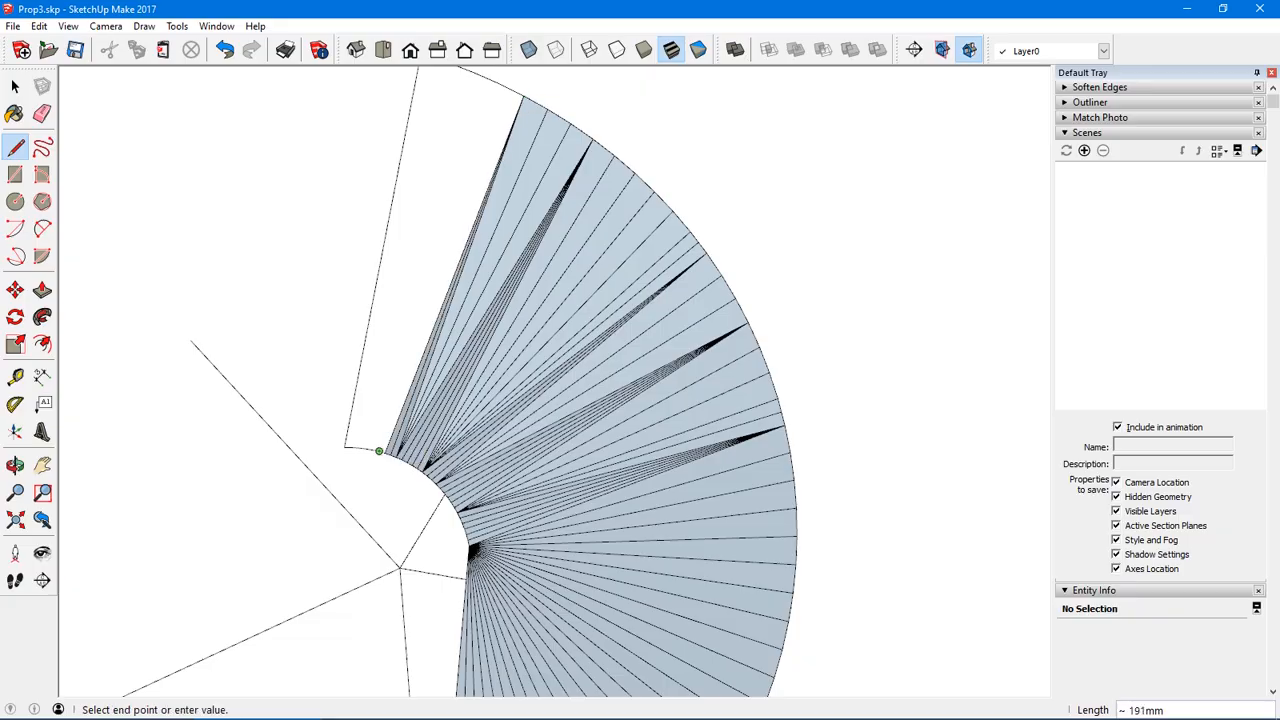
{"action": "left_click", "coordinate": [522, 96]}
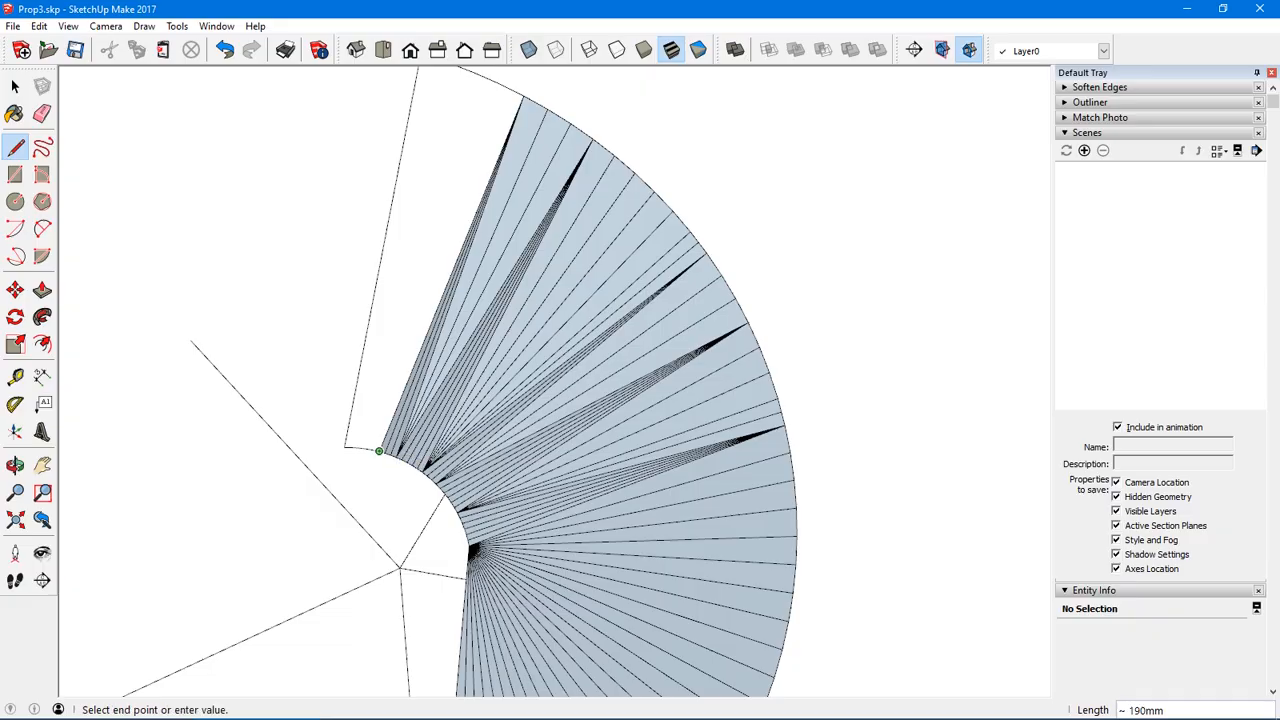
- Fan out from the last joined inner vertex to the next three outer helix vertices, starting with a line about 191 mm long
{"action": "left_click", "coordinate": [510, 92]}
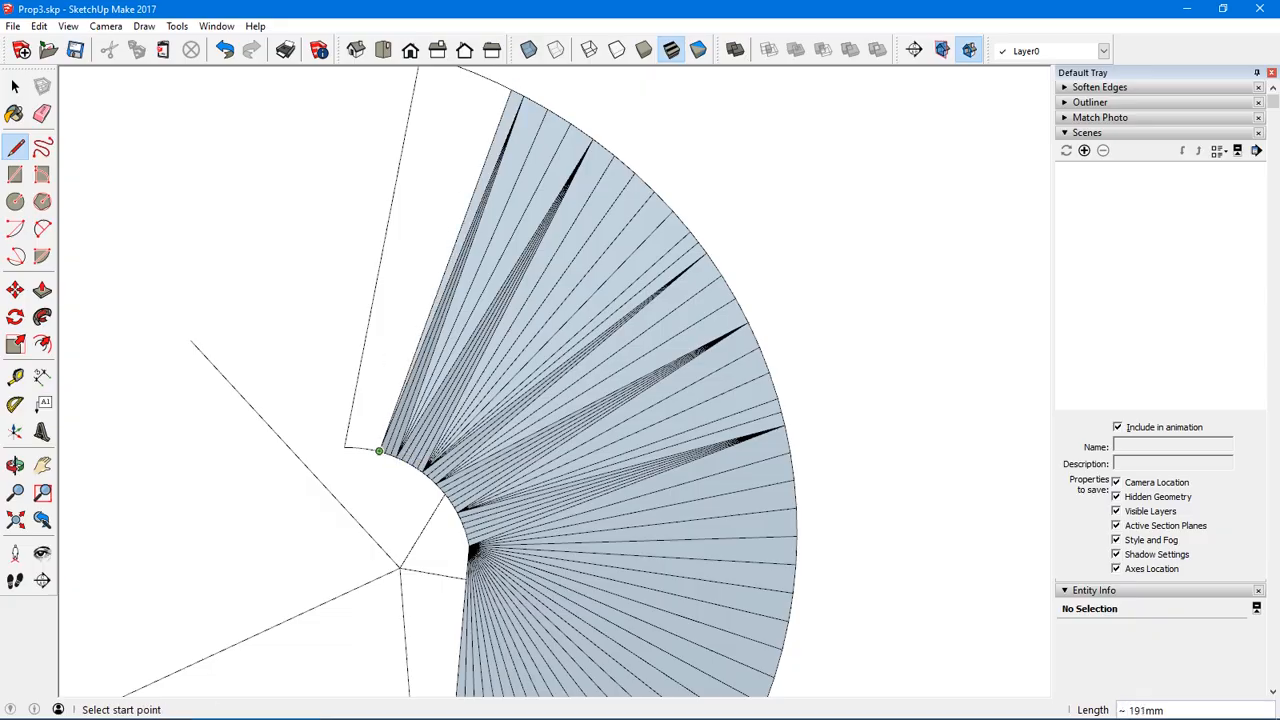
{"action": "left_click", "coordinate": [379, 451]}
{"action": "left_click", "coordinate": [497, 87]}
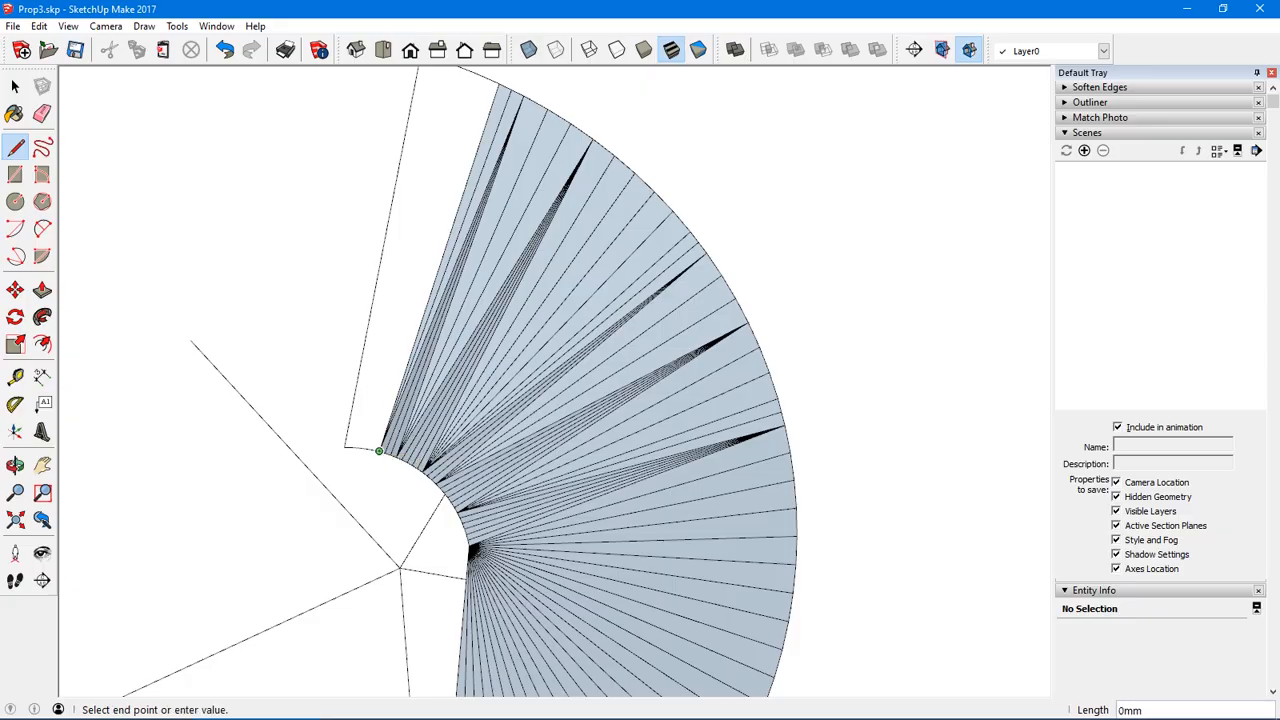
{"action": "left_click", "coordinate": [486, 80]}
- Draw another reverse fan by joining the next three inner helix vertices to the last outer vertex with lines about 191 to 192 mm long
{"action": "middle_click_drag", "start_coordinate": [516, 226], "coordinate": [505, 290], "text": "shift"}
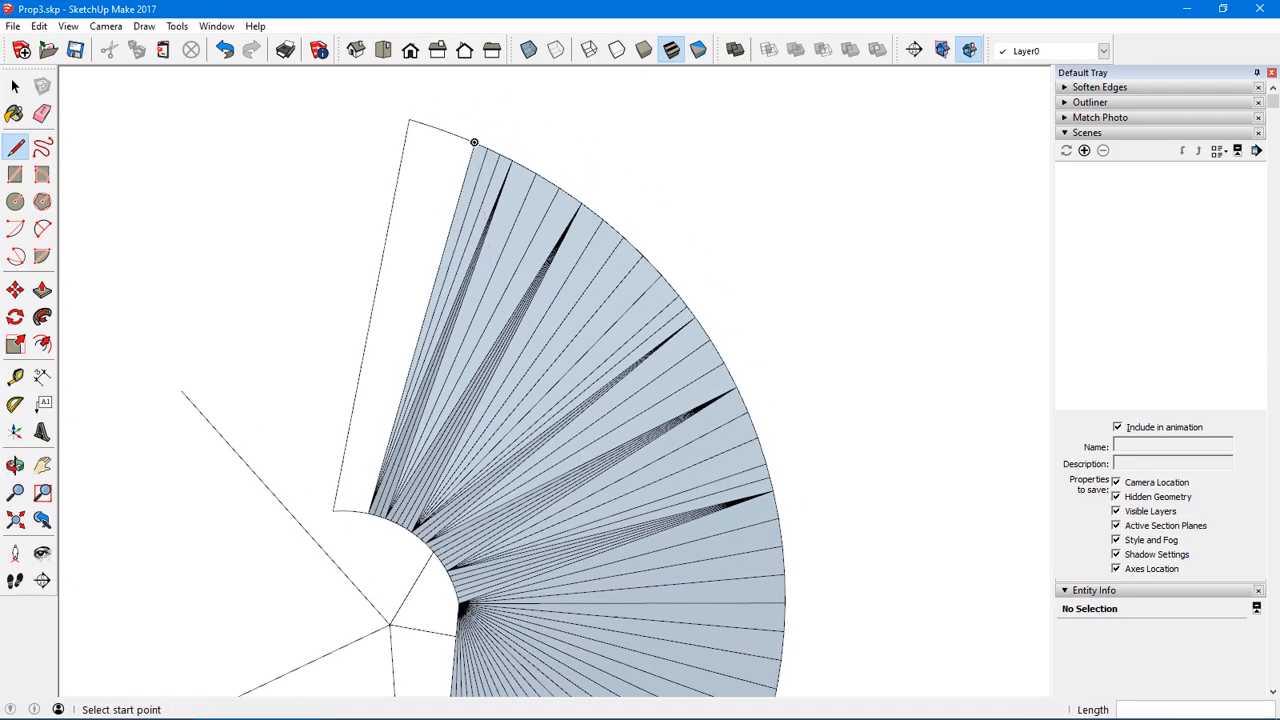
{"action": "left_click", "coordinate": [362, 511]}
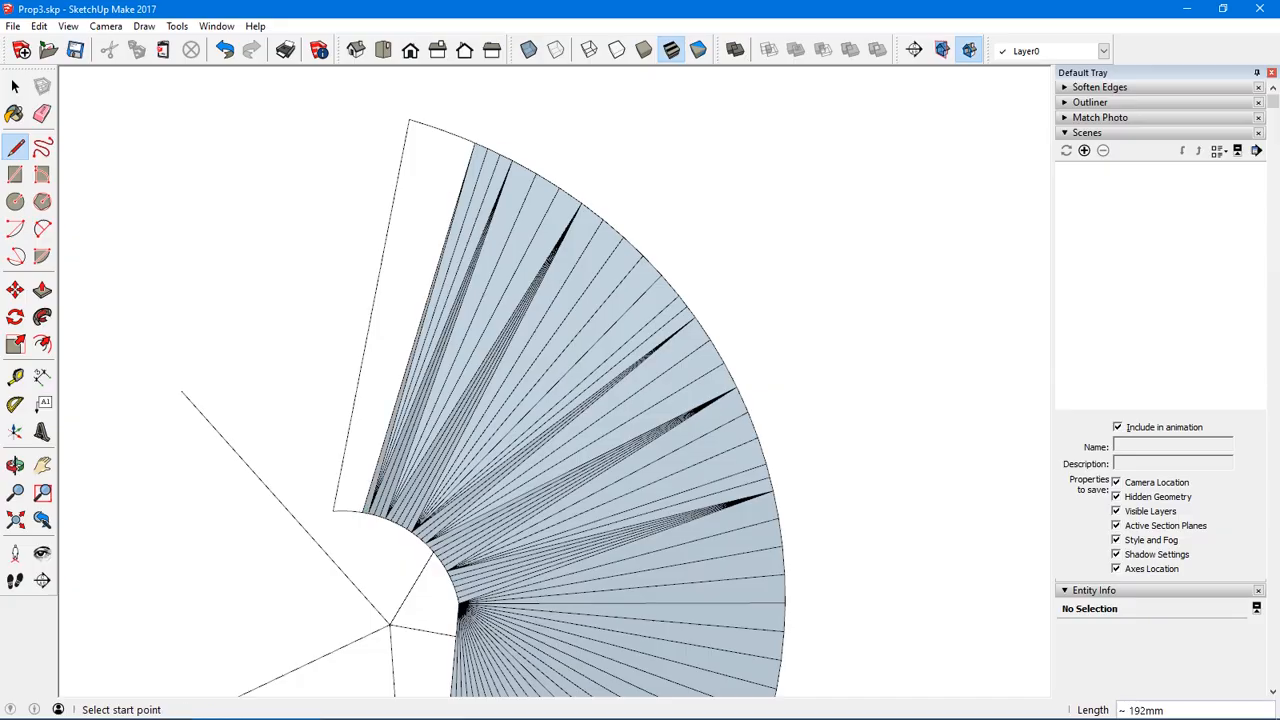
{"action": "left_click", "coordinate": [350, 511]}
{"action": "left_click", "coordinate": [356, 511]}
{"action": "left_click", "coordinate": [356, 511]}
{"action": "left_click", "coordinate": [472, 148]}
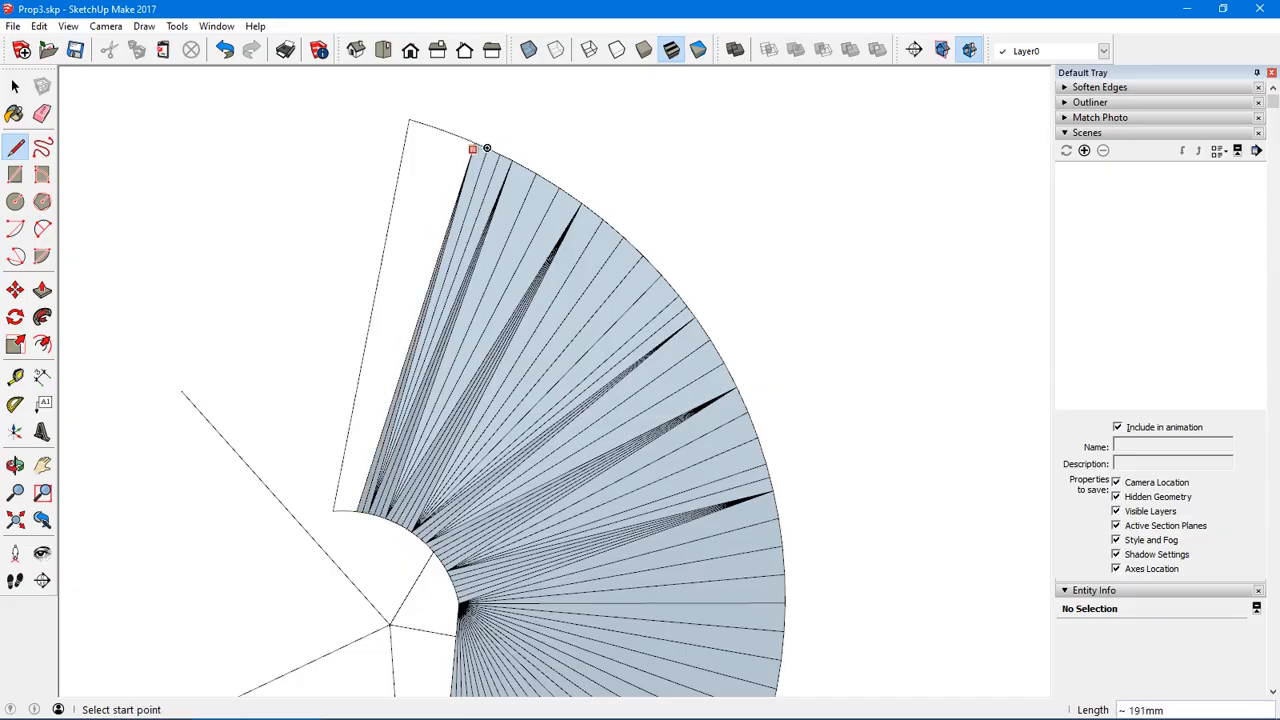
{"action": "left_click", "coordinate": [349, 511]}
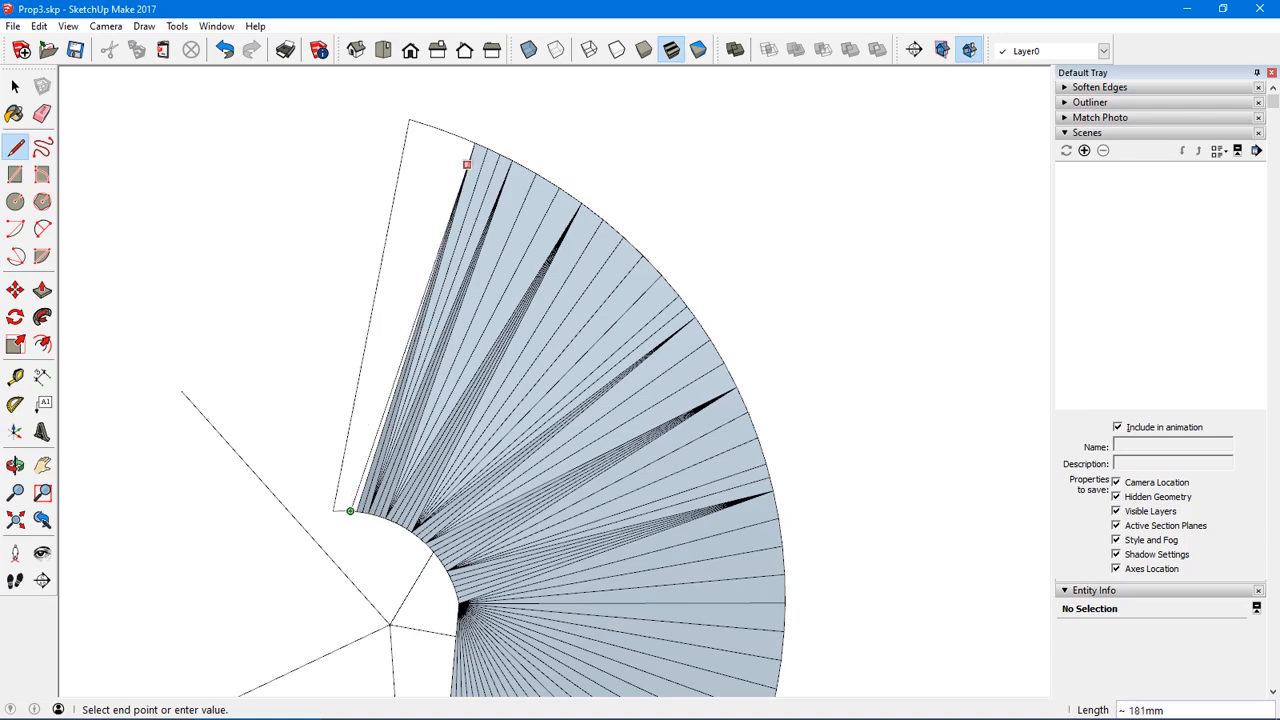
{"action": "left_click", "coordinate": [474, 146]}
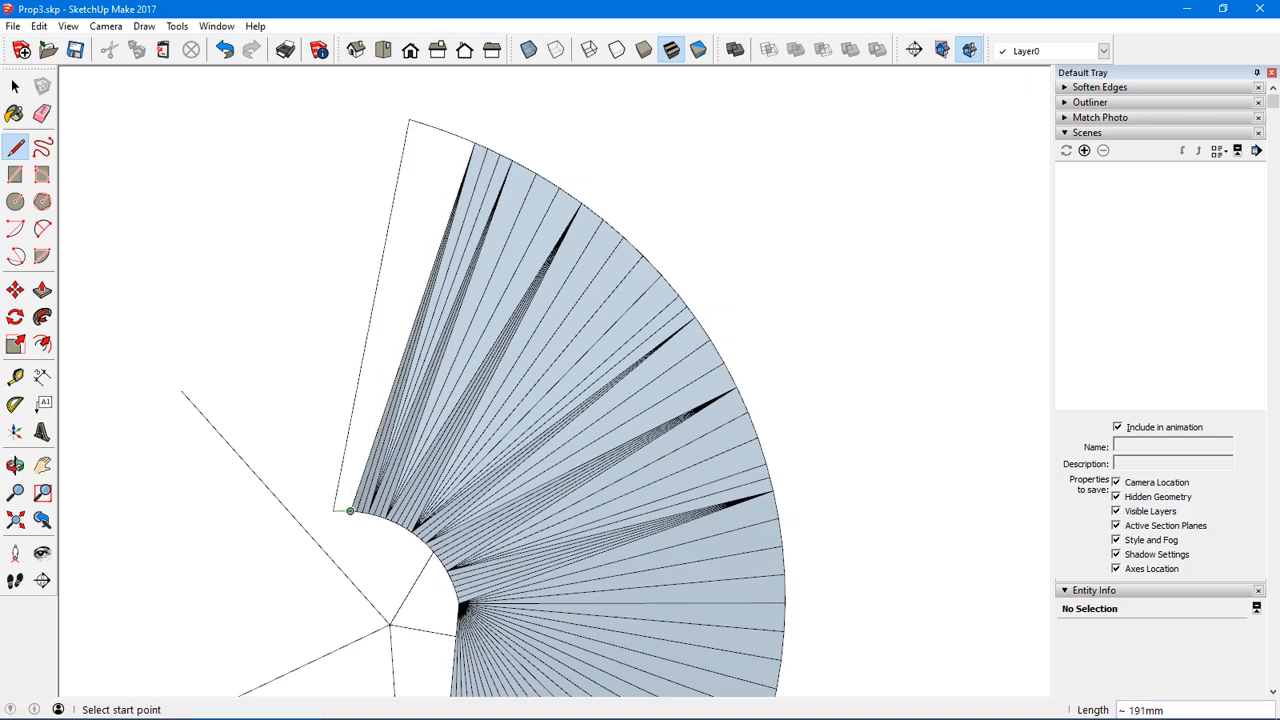
- Draw another outward fan from the last joined inner vertex to the next three outer helix vertices, starting with lines about 192 mm long
{"action": "left_click", "coordinate": [350, 511]}
{"action": "left_click", "coordinate": [462, 141]}
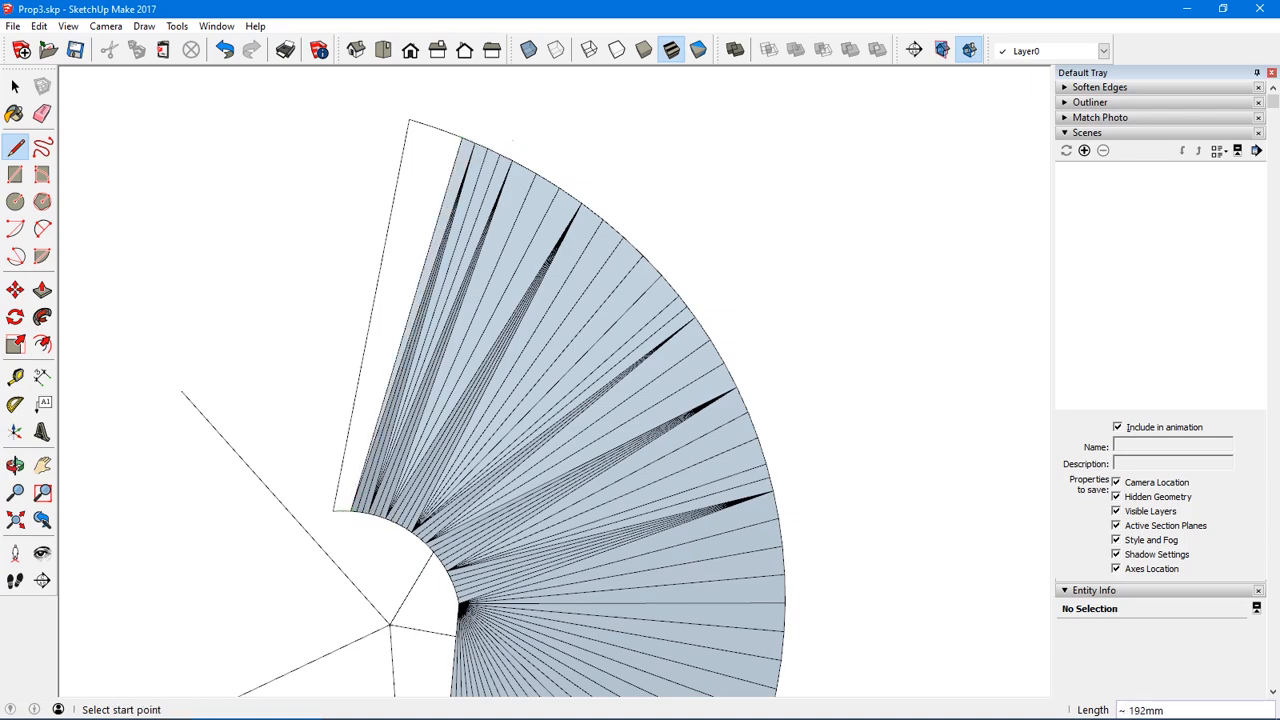
{"action": "left_click", "coordinate": [350, 511]}
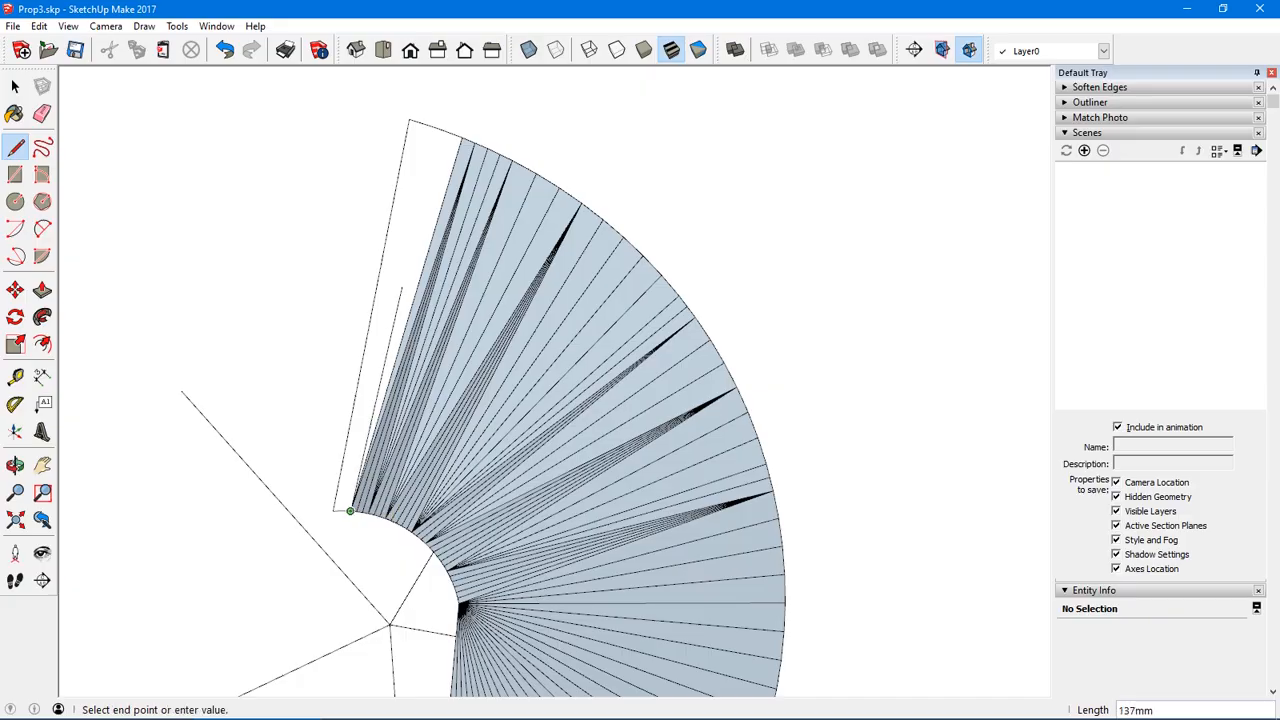
{"action": "left_click", "coordinate": [447, 133]}
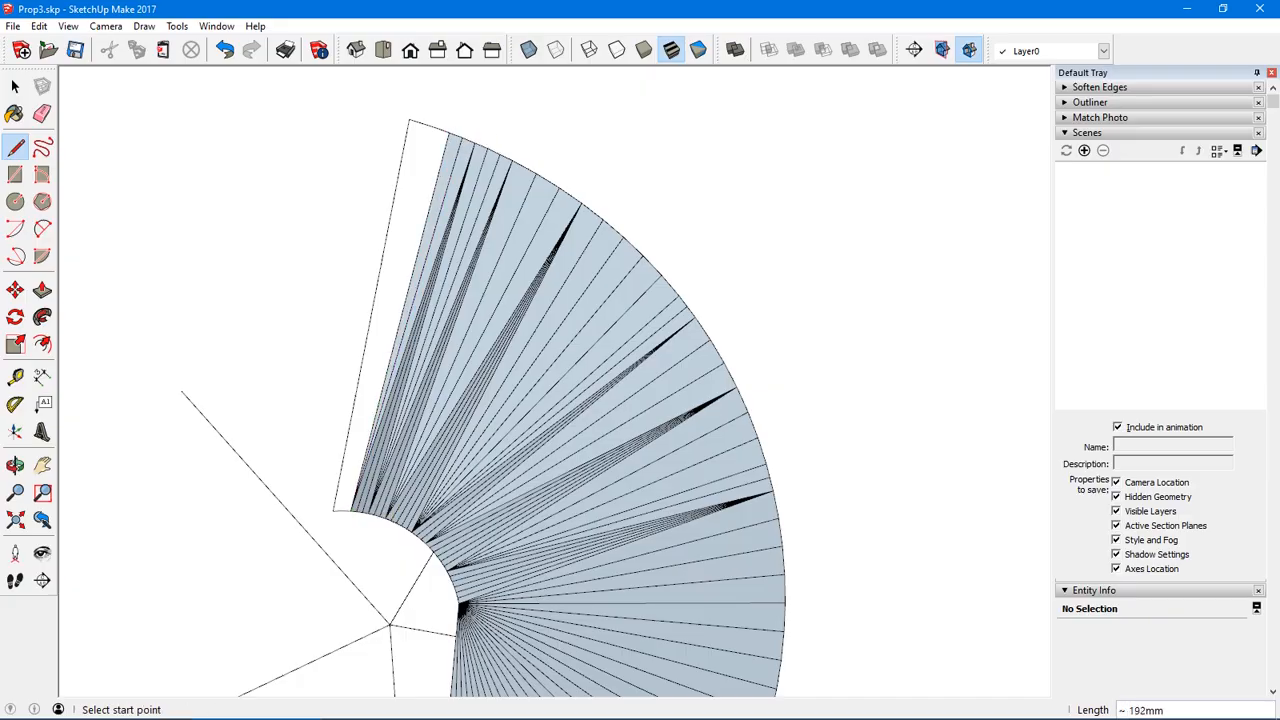
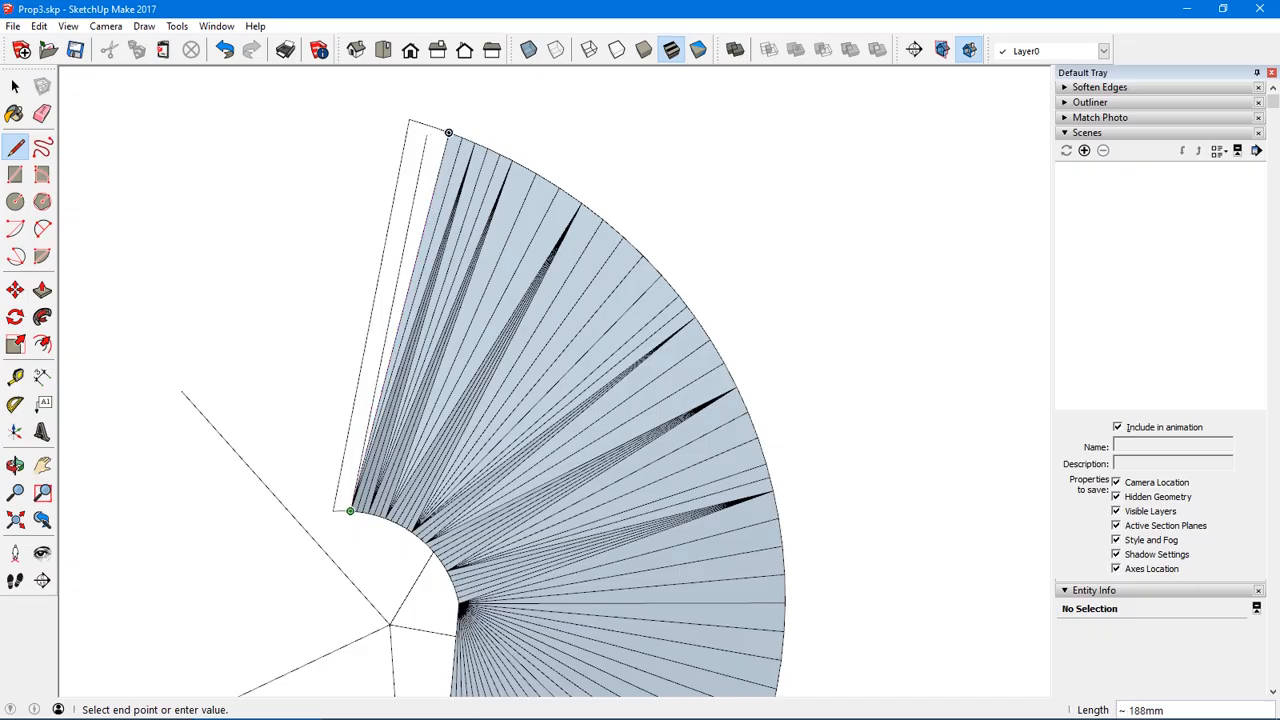
{"action": "left_click", "coordinate": [435, 128]}
{"action": "mouse_move", "coordinate": [429, 297]}
{"action": "middle_mouse_down"}
{"action": "mouse_move", "coordinate": [462, 322]}
{"action": "mouse_move", "coordinate": [480, 292]}
{"action": "mouse_move", "coordinate": [418, 282]}
{"action": "middle_mouse_up"}
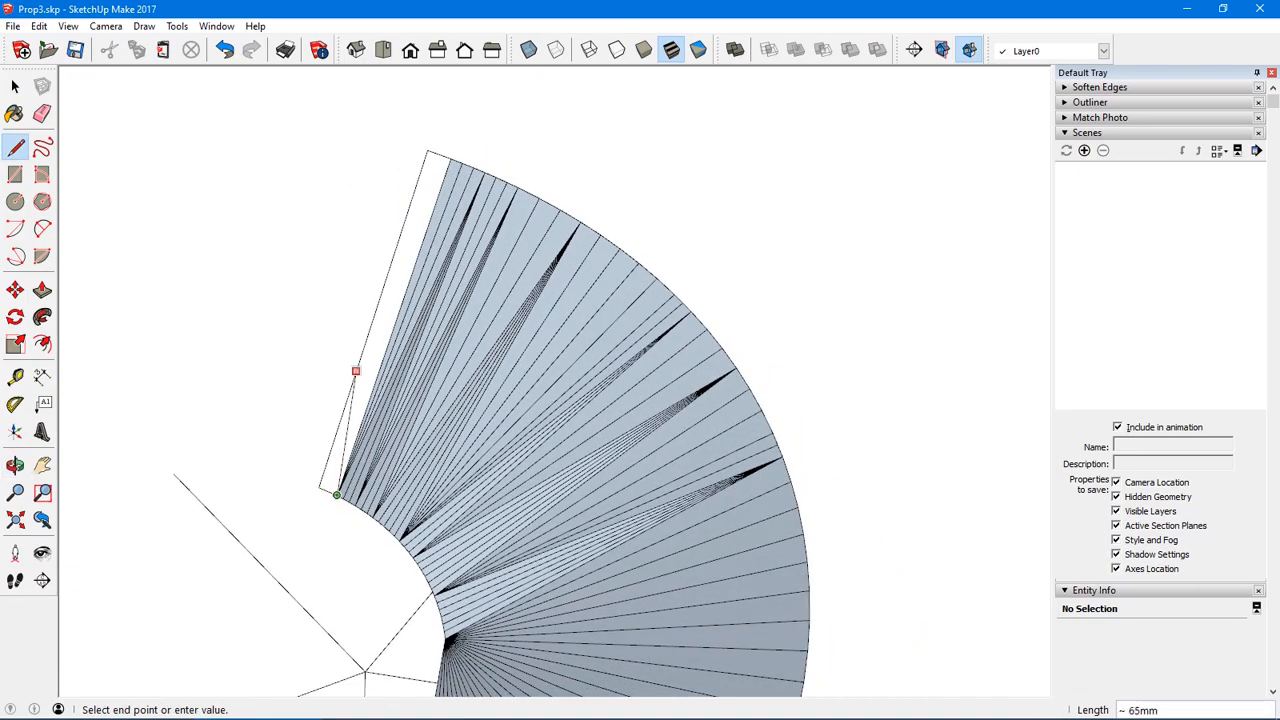
{"action": "left_click", "coordinate": [427, 152]}
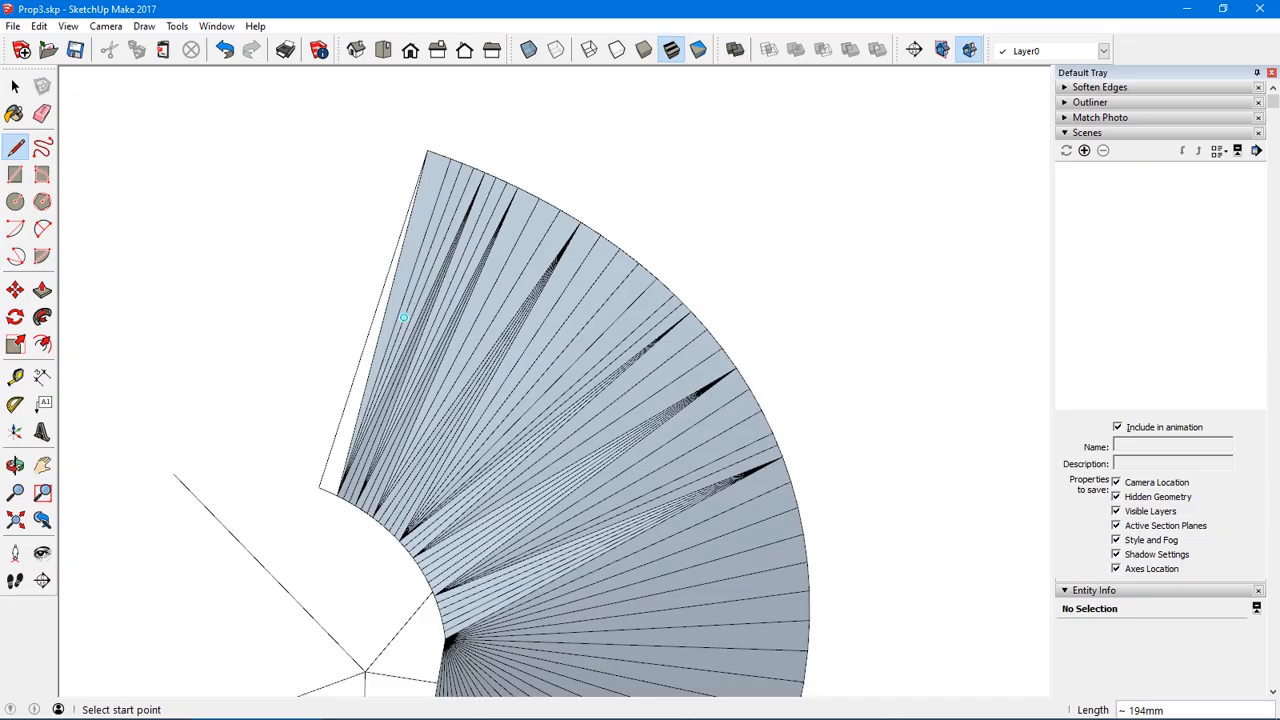
{"action": "key", "text": "ctrl+z"}
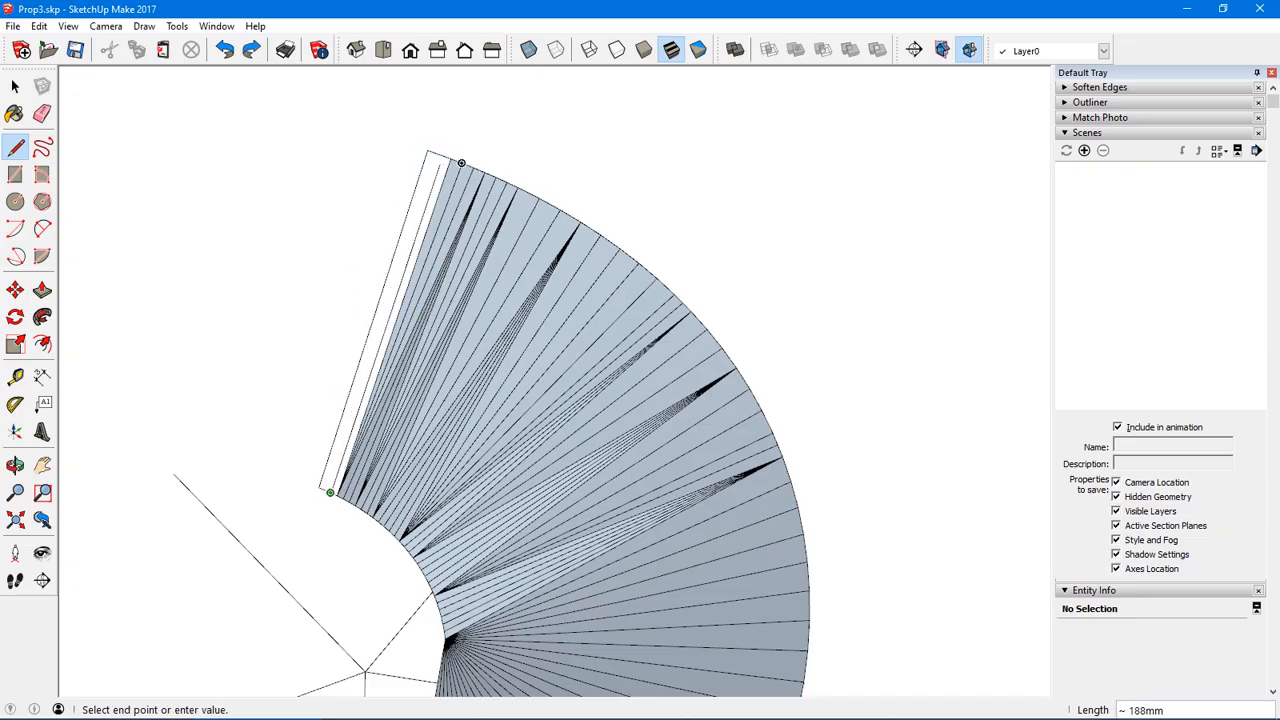
- Join the next two inner vertices to the last outer vertex, and close the surface with a line about 193 mm long to the outer helix's end corner
{"action": "left_click", "coordinate": [427, 152]}
{"action": "middle_click_drag", "start_coordinate": [444, 378], "coordinate": [465, 340]}
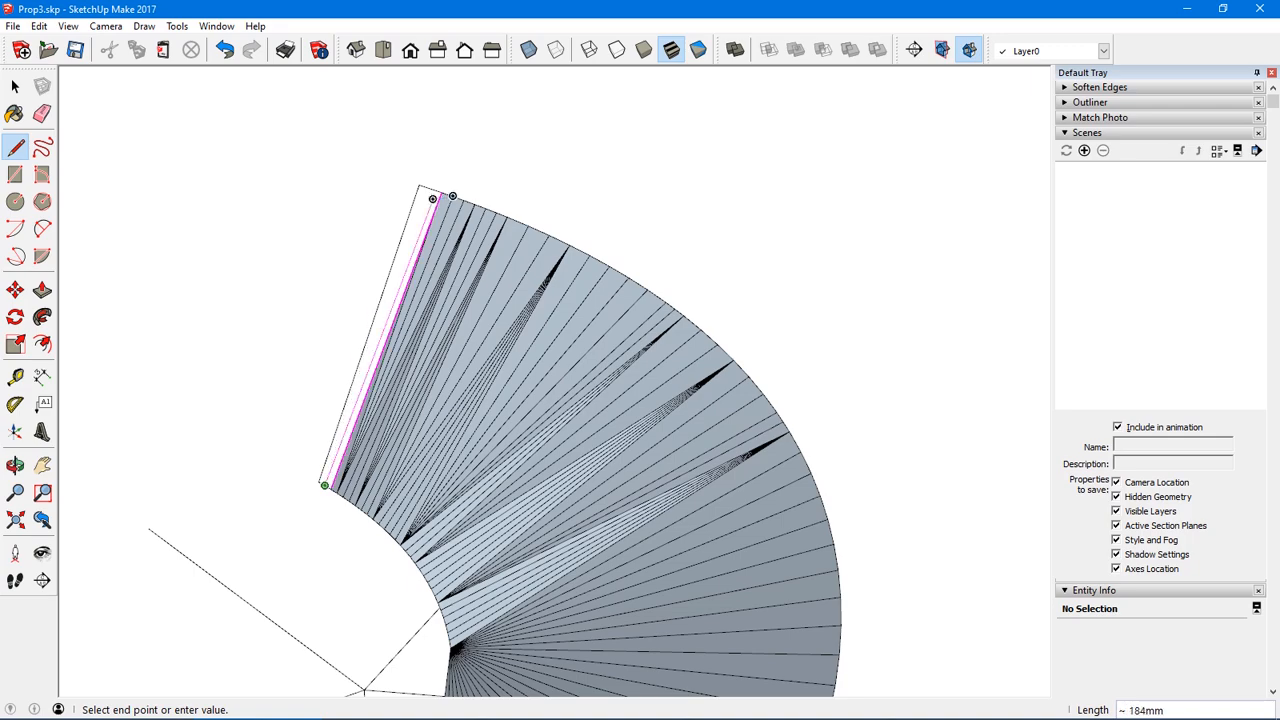
{"action": "left_click", "coordinate": [441, 192]}
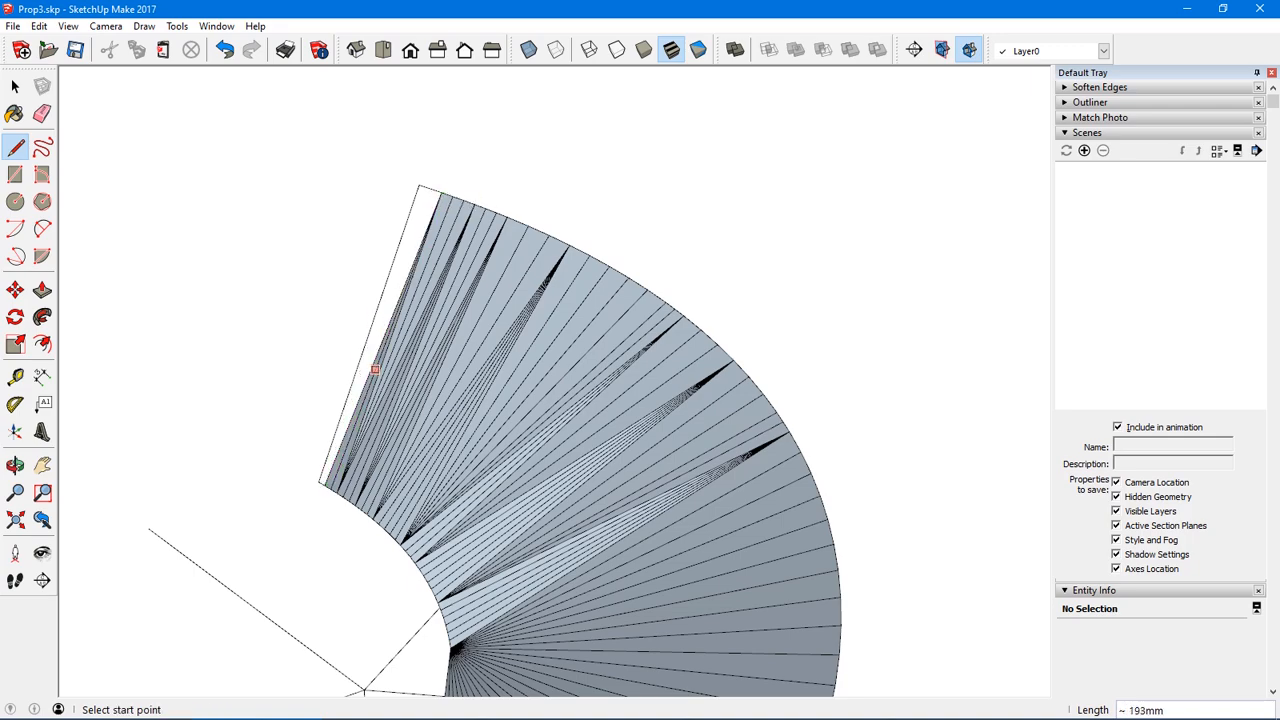
{"action": "left_click", "coordinate": [324, 485]}
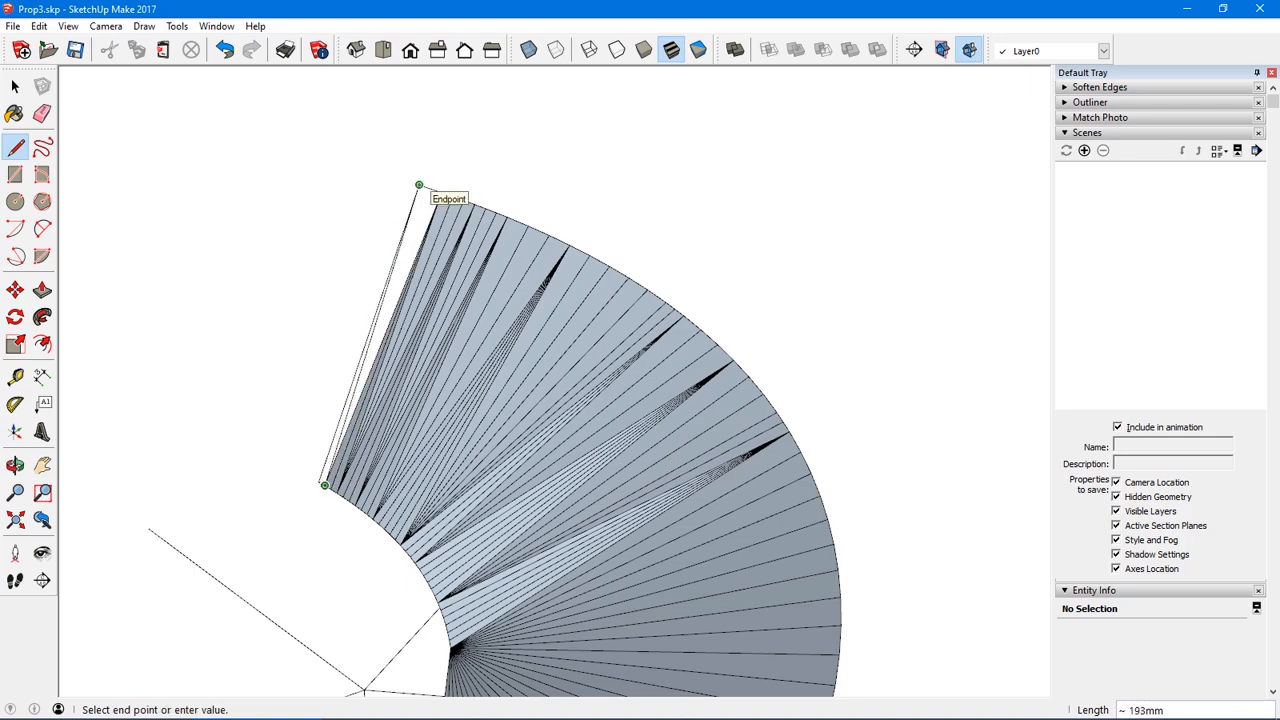
{"action": "left_click", "coordinate": [418, 187]}
- Select the complete blade surface and reverse its faces, leaving nothing selected
{"action": "middle_click_drag", "start_coordinate": [600, 350], "coordinate": [615, 175]}
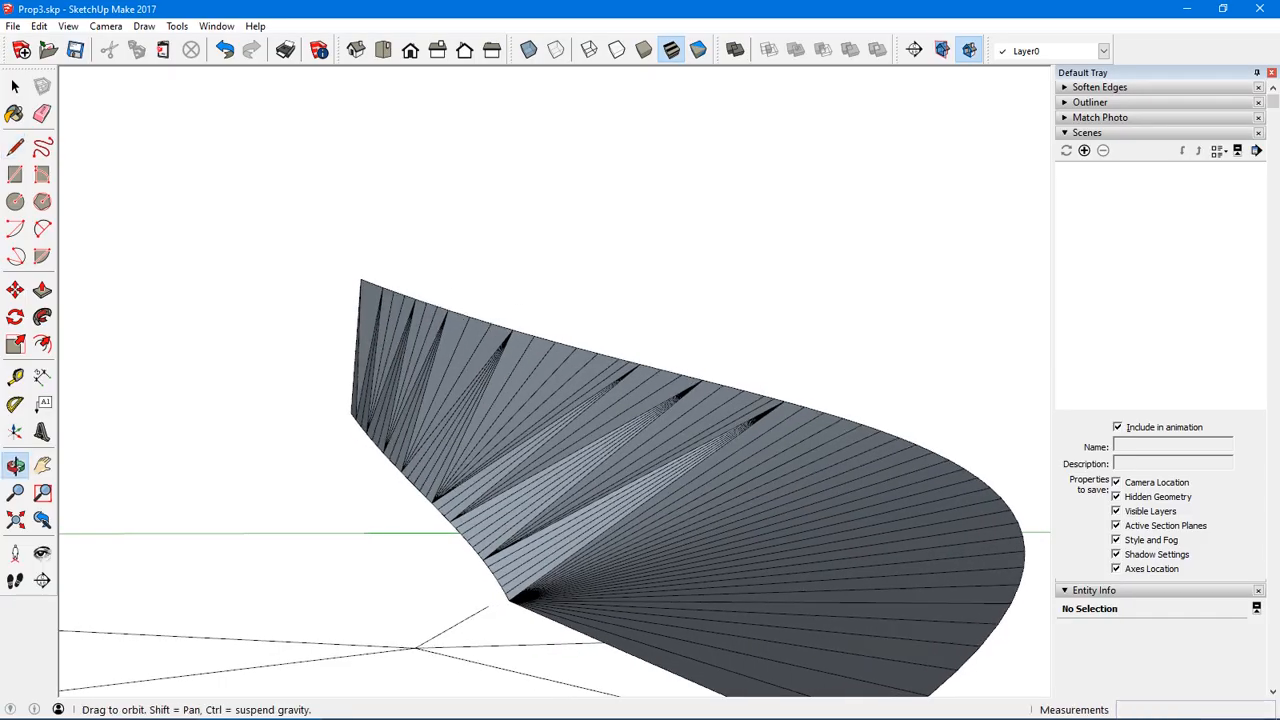
{"action": "key", "text": "space"}
{"action": "middle_click_drag", "start_coordinate": [600, 400], "coordinate": [680, 230]}
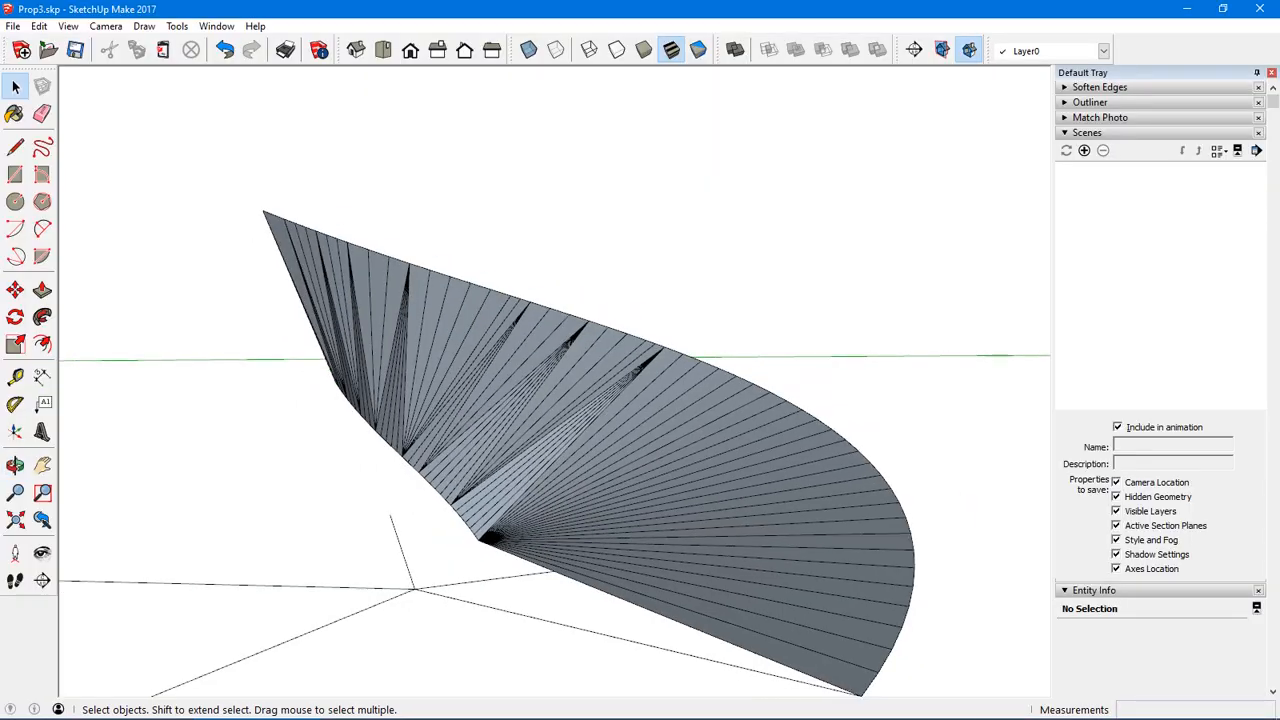
{"action": "scroll", "coordinate": [648, 521], "scroll_direction": "down", "scroll_amount": 2}
{"action": "middle_click_drag", "start_coordinate": [648, 521], "coordinate": [748, 612]}
{"action": "left_click_drag", "start_coordinate": [209, 190], "coordinate": [968, 693]}
{"action": "right_click", "coordinate": [668, 460]}
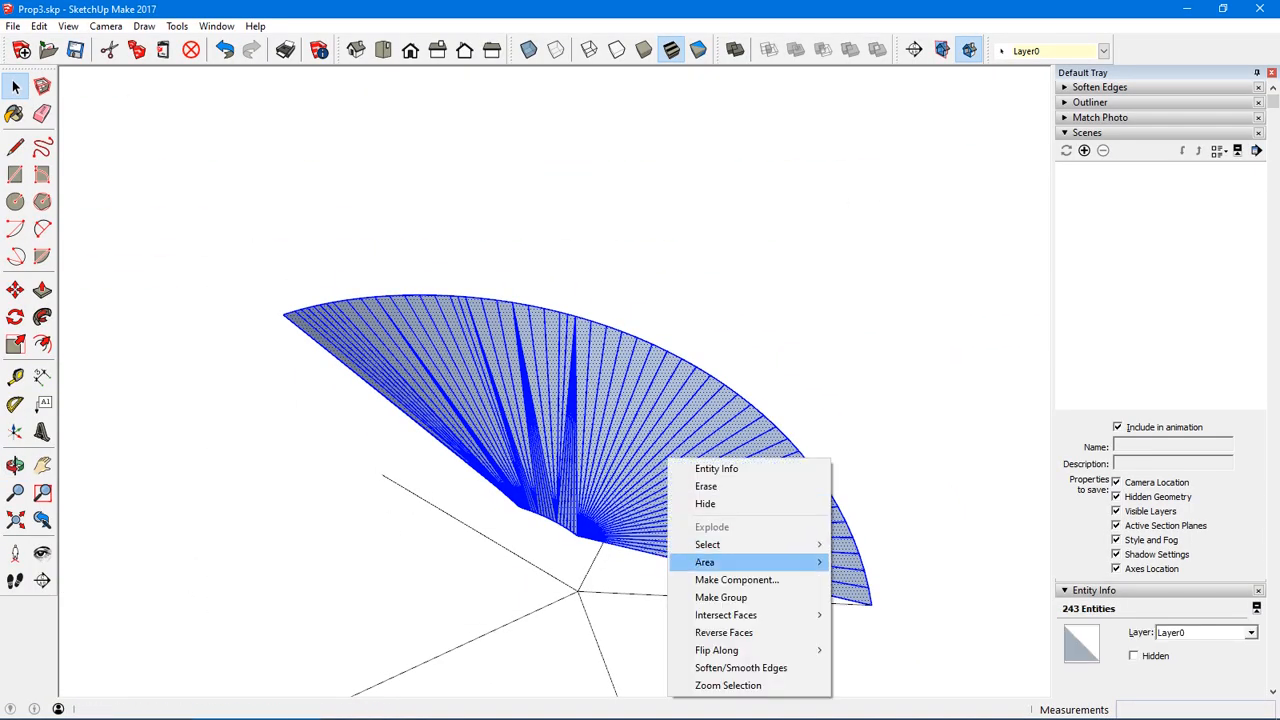
{"action": "left_click", "coordinate": [723, 632]}
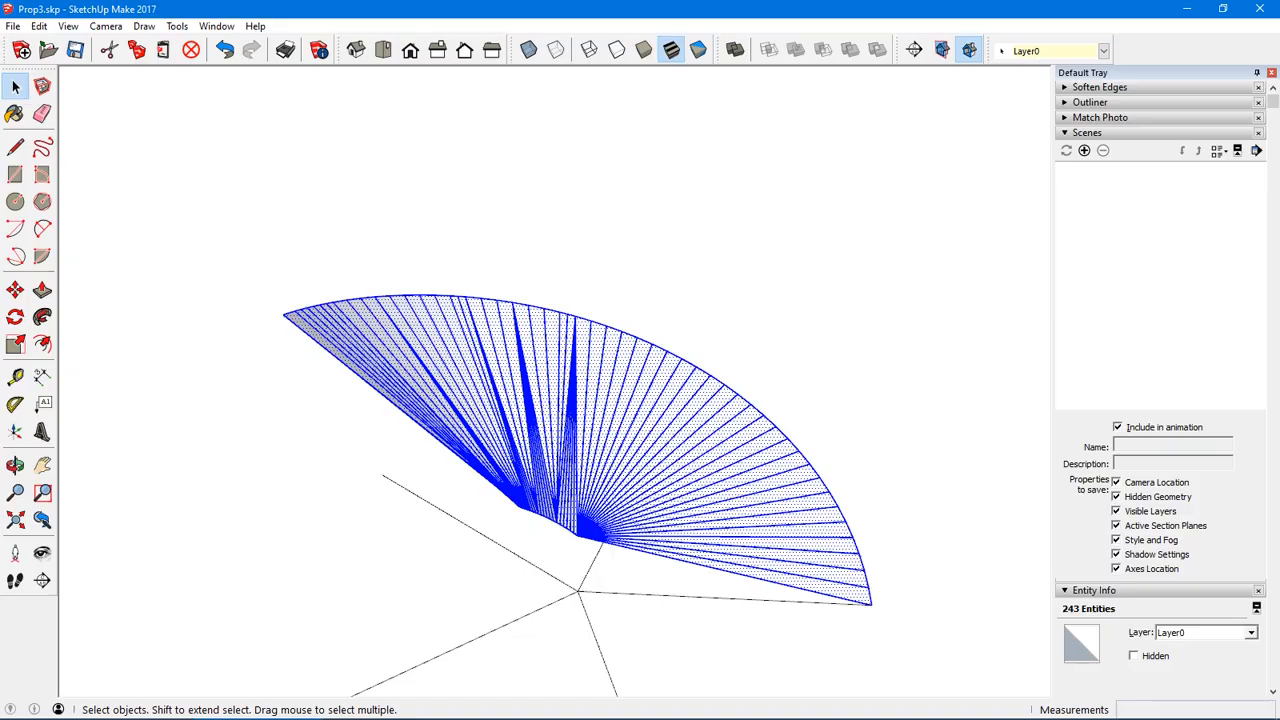
{"action": "left_click", "coordinate": [723, 632]}
- Soften and smooth all the internal fan edges of the blade surface with the Eraser, including the last one beside its straight end edge
{"action": "mouse_move", "coordinate": [723, 632]}
{"action": "middle_mouse_down"}
{"action": "mouse_move", "coordinate": [578, 590]}
{"action": "mouse_move", "coordinate": [509, 477]}
{"action": "mouse_move", "coordinate": [600, 505]}
{"action": "mouse_move", "coordinate": [562, 492]}
{"action": "middle_mouse_up"}
{"action": "key", "text": "e"}
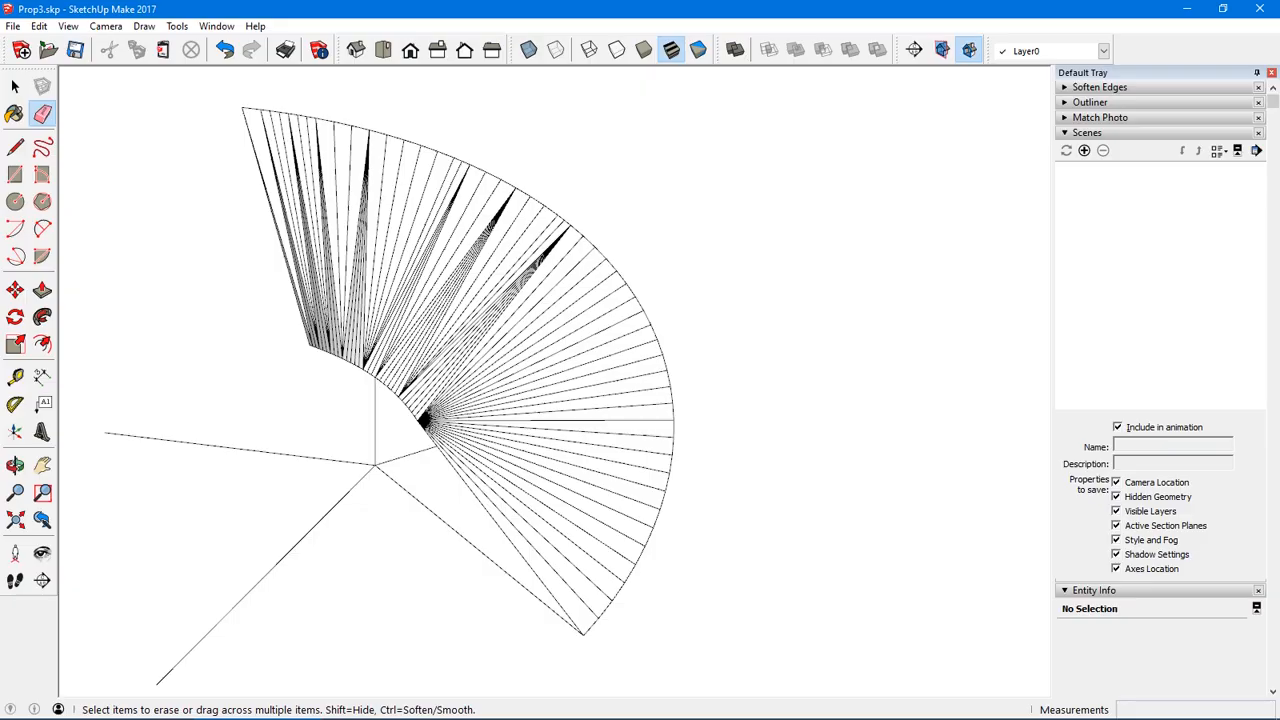
{"action": "mouse_move", "coordinate": [287, 250]}
{"action": "left_mouse_down", "text": "ctrl"}
{"action": "mouse_move", "coordinate": [383, 258]}
{"action": "mouse_move", "coordinate": [530, 326]}
{"action": "left_mouse_up", "text": "ctrl"}
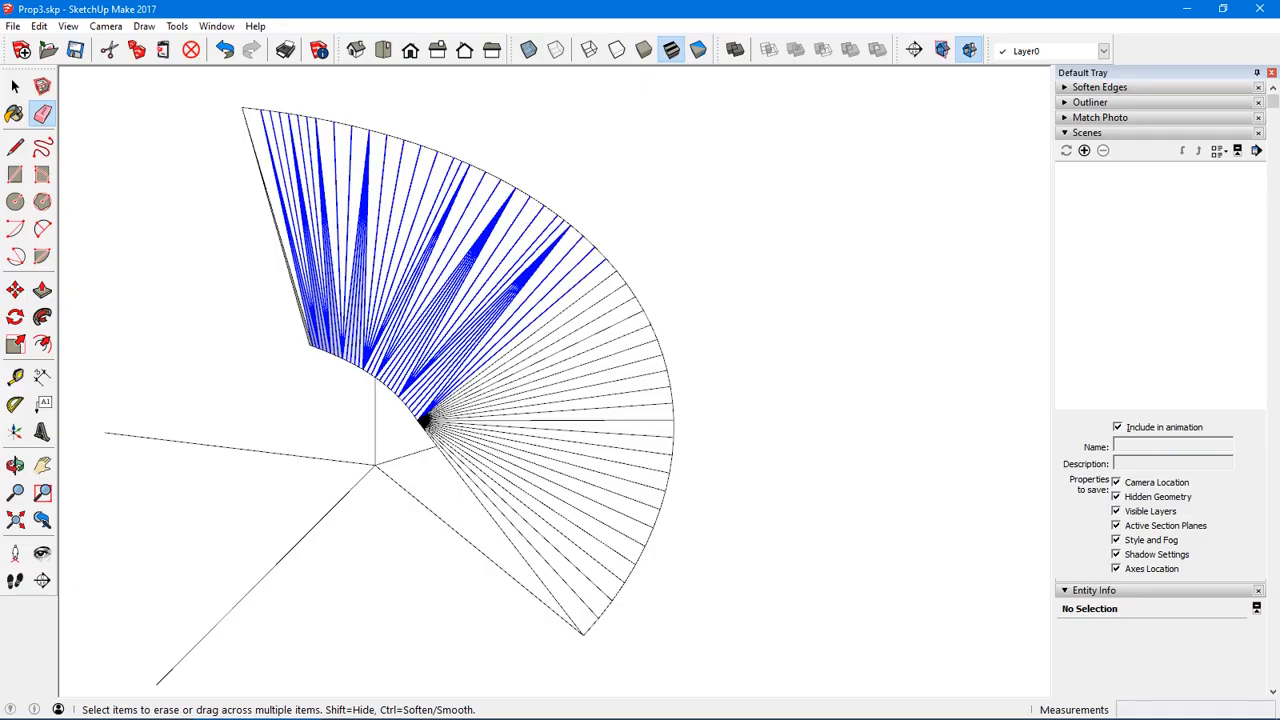
{"action": "mouse_move", "coordinate": [595, 270]}
{"action": "left_mouse_down", "text": "ctrl"}
{"action": "mouse_move", "coordinate": [668, 425]}
{"action": "mouse_move", "coordinate": [655, 520]}
{"action": "mouse_move", "coordinate": [598, 615]}
{"action": "left_mouse_up", "text": "ctrl"}
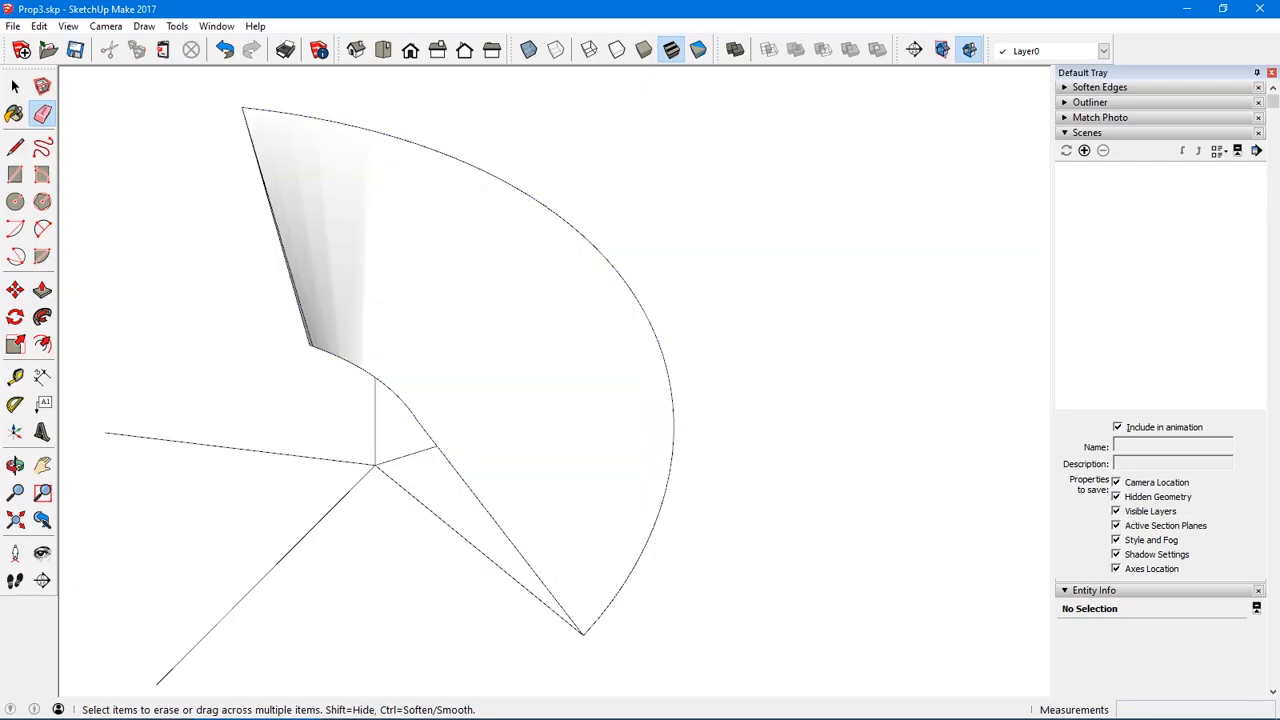
{"action": "scroll", "coordinate": [328, 280], "scroll_direction": "up", "scroll_amount": 4}
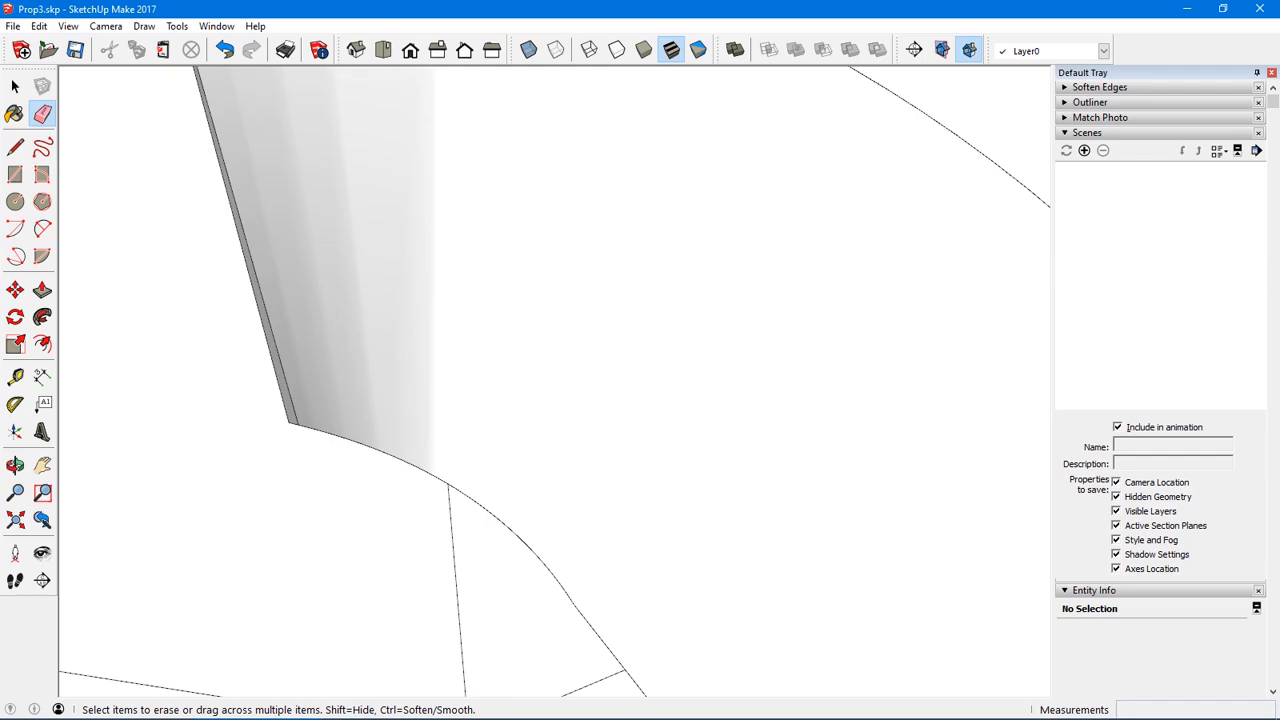
{"action": "left_click", "coordinate": [258, 278], "text": "ctrl"}
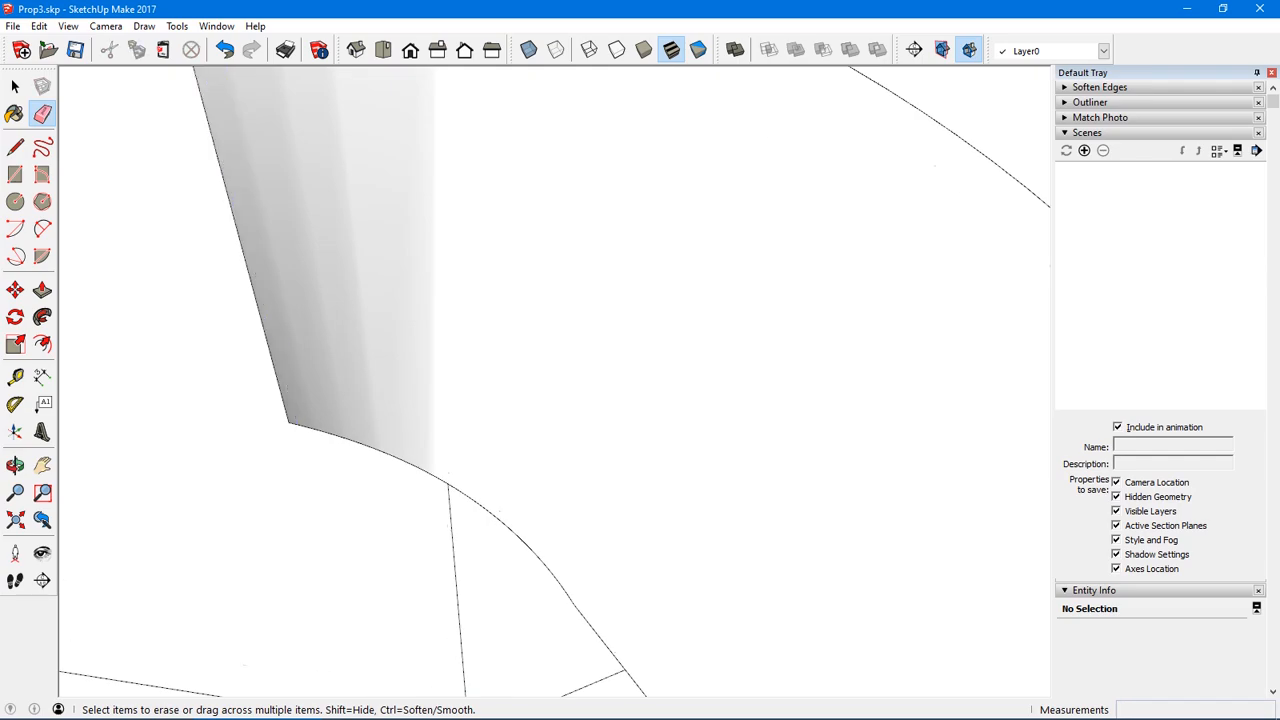
{"action": "scroll", "coordinate": [398, 308], "scroll_direction": "down", "scroll_amount": 5}
{"action": "key", "text": "space"}
- Examine the smoothed blade surface from several angles, checking both of its ends and its curvature
{"action": "mouse_move", "coordinate": [398, 308]}
{"action": "middle_mouse_down"}
{"action": "mouse_move", "coordinate": [430, 250]}
{"action": "mouse_move", "coordinate": [520, 195]}
{"action": "middle_mouse_up"}
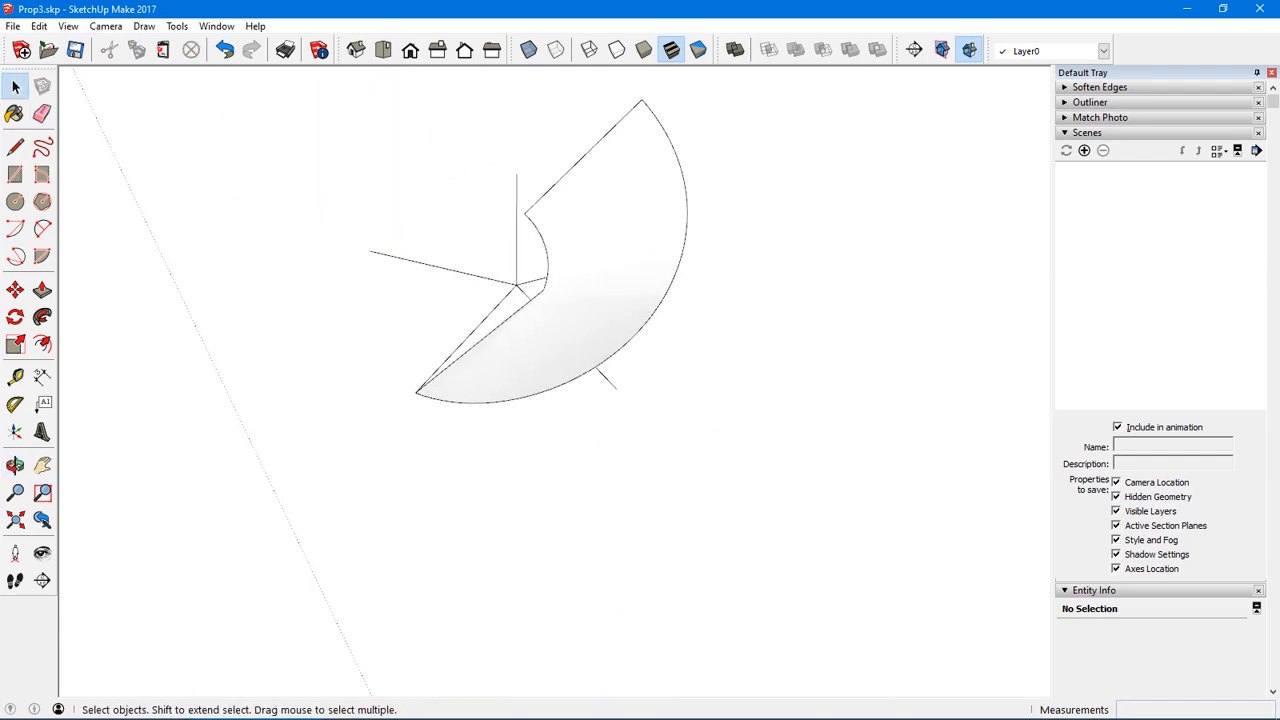
{"action": "middle_click_drag", "start_coordinate": [640, 250], "coordinate": [420, 330]}
{"action": "middle_click_drag", "start_coordinate": [600, 350], "coordinate": [510, 270]}
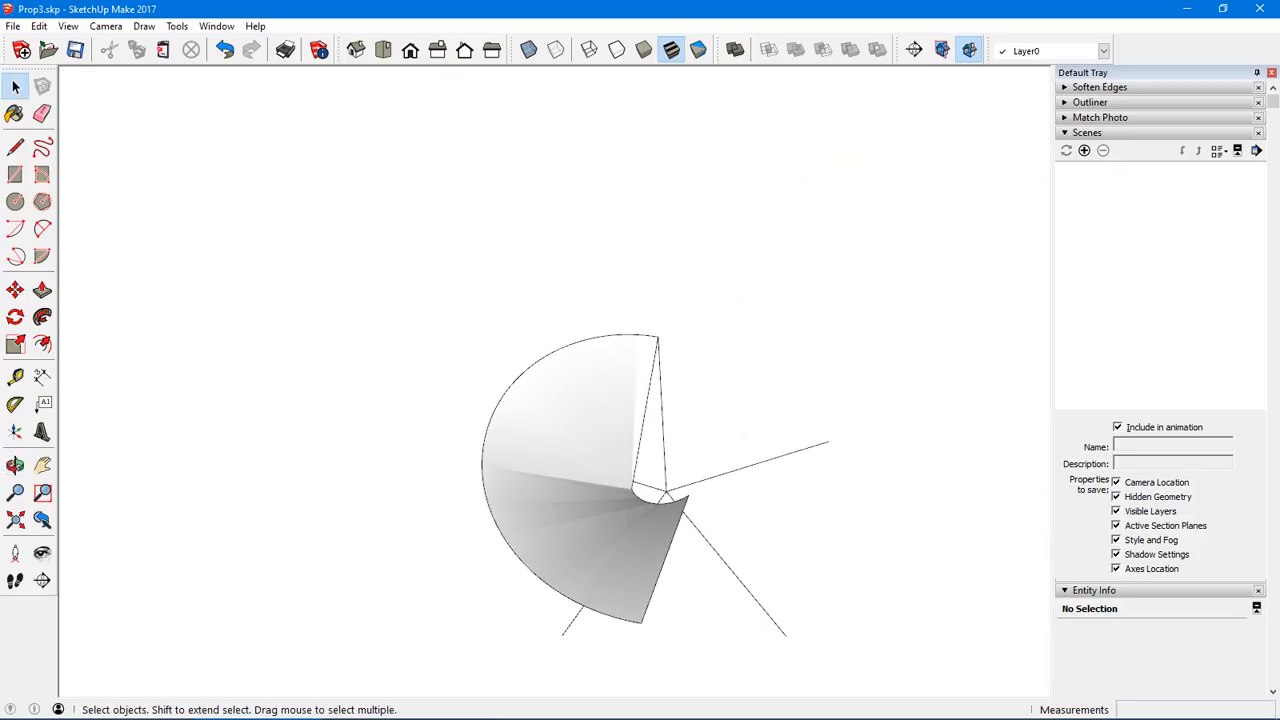
{"action": "middle_click_drag", "start_coordinate": [560, 420], "coordinate": [700, 330]}
{"action": "middle_click_drag", "start_coordinate": [560, 350], "coordinate": [670, 395]}
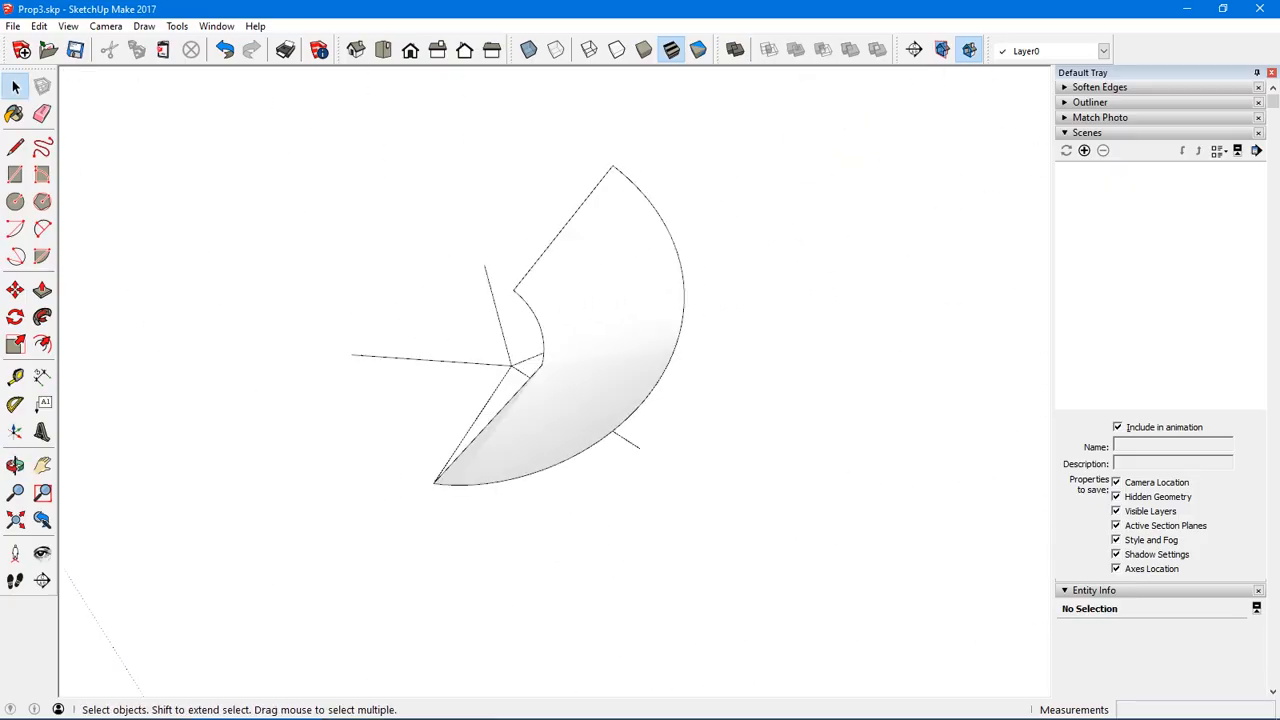
{"action": "middle_click_drag", "start_coordinate": [600, 350], "coordinate": [650, 340]}
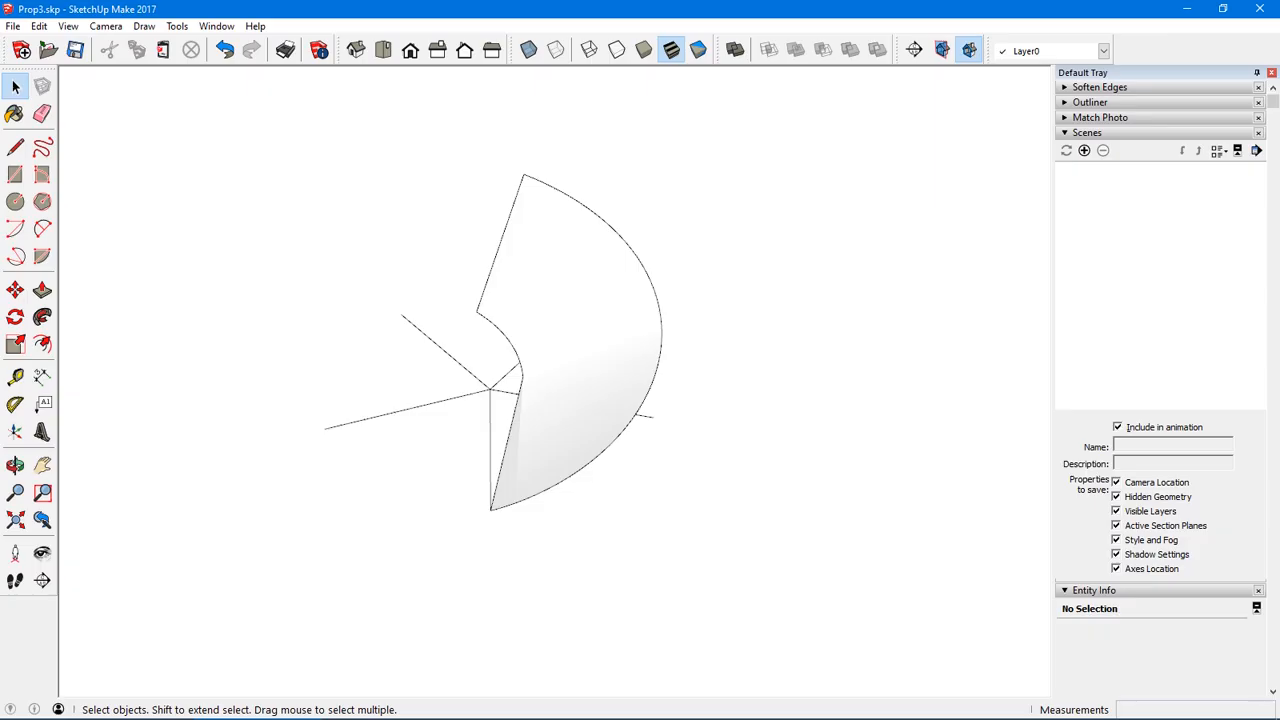
{"action": "middle_click_drag", "start_coordinate": [560, 350], "coordinate": [620, 360]}
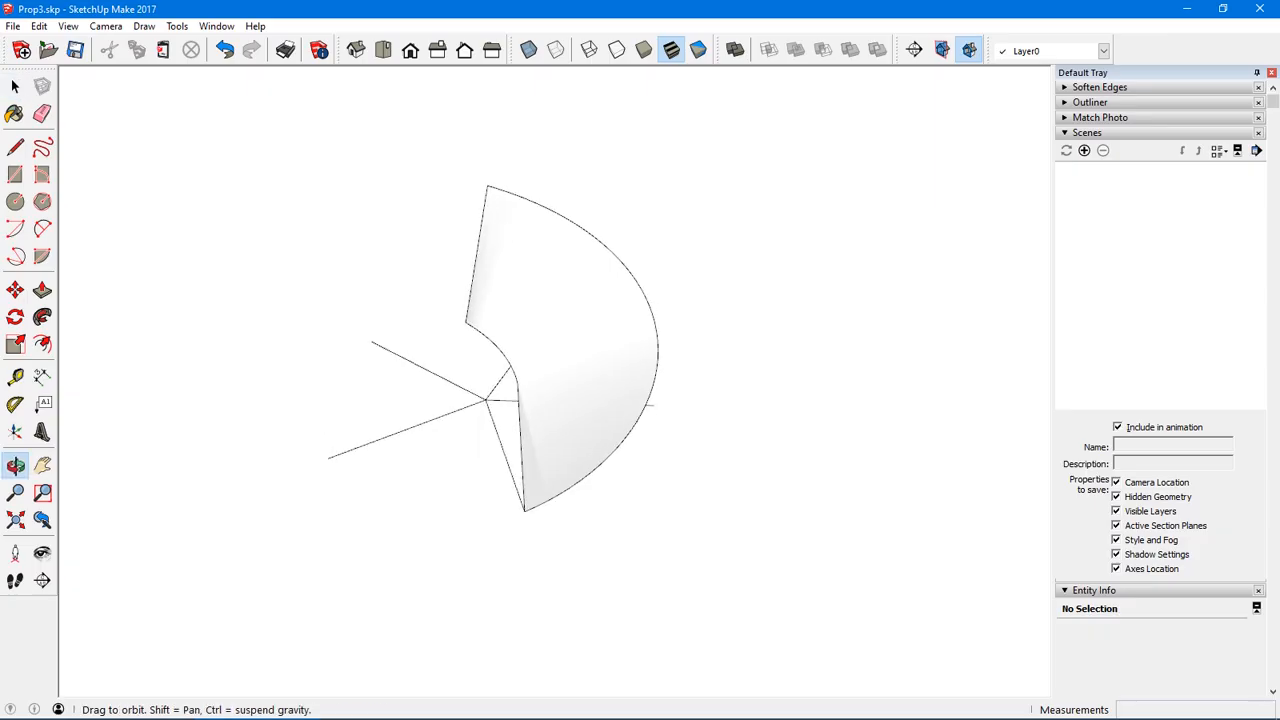
- Select the whole blade surface without the radial guide lines and make it a group
{"action": "left_click_drag", "start_coordinate": [433, 163], "coordinate": [669, 549]}
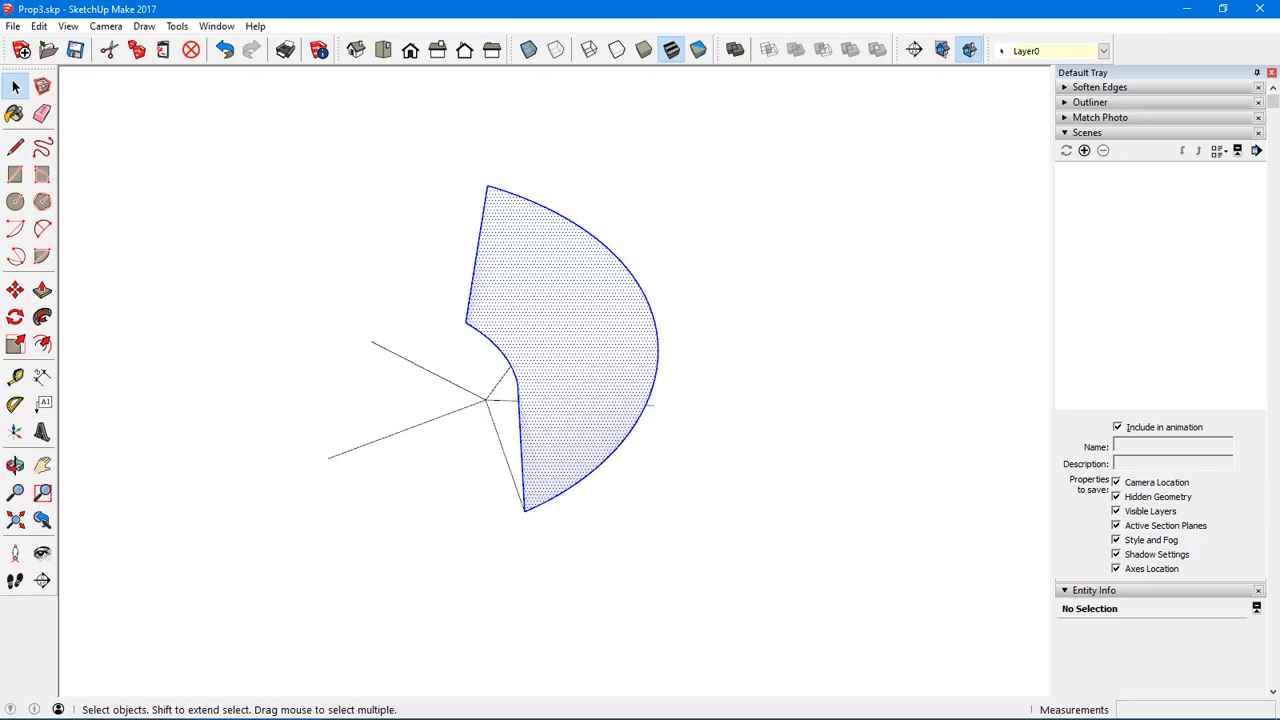
{"action": "right_click", "coordinate": [604, 366]}
{"action": "left_click", "coordinate": [655, 502]}
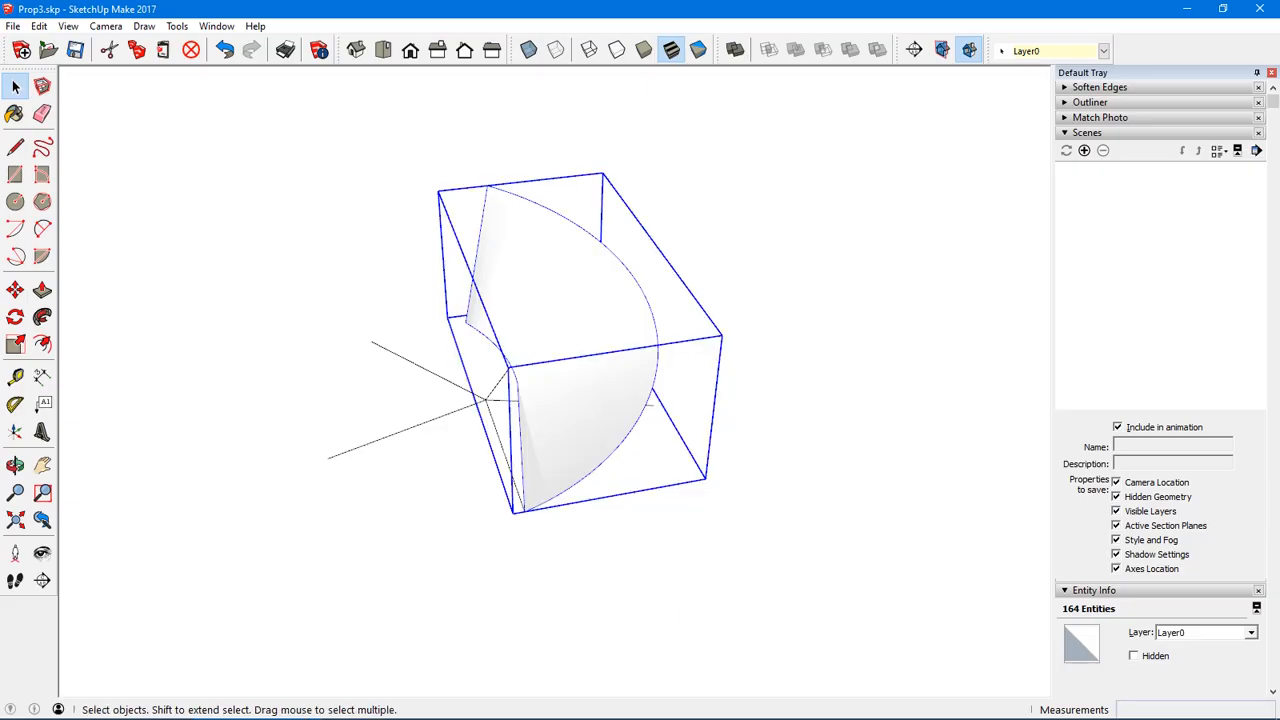
{"action": "key", "text": "Escape"}
- Rotate a copy of the blade group around the guide lines' centre to the next radial line, and repeat the copy with *4
{"action": "middle_click_drag", "start_coordinate": [420, 368], "coordinate": [546, 428]}
{"action": "scroll", "coordinate": [546, 428], "scroll_direction": "up", "scroll_amount": 3}
{"action": "left_click", "coordinate": [560, 285]}
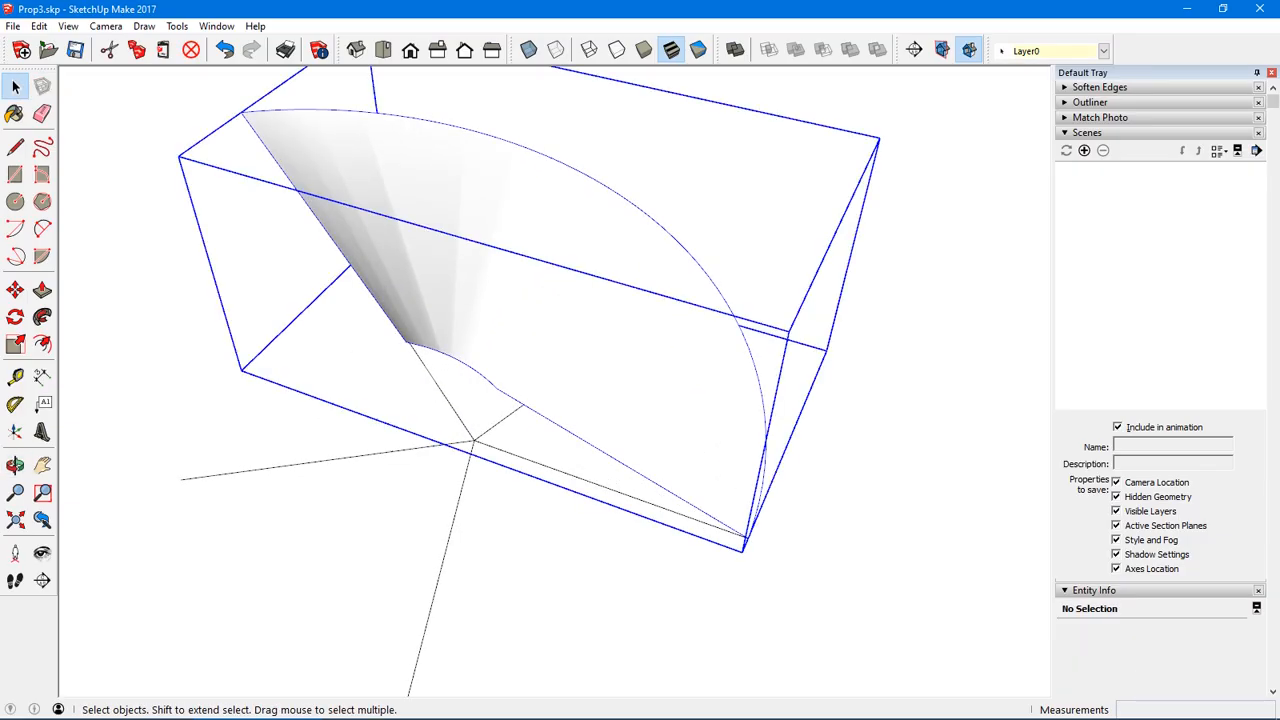
{"action": "left_click", "coordinate": [16, 318]}
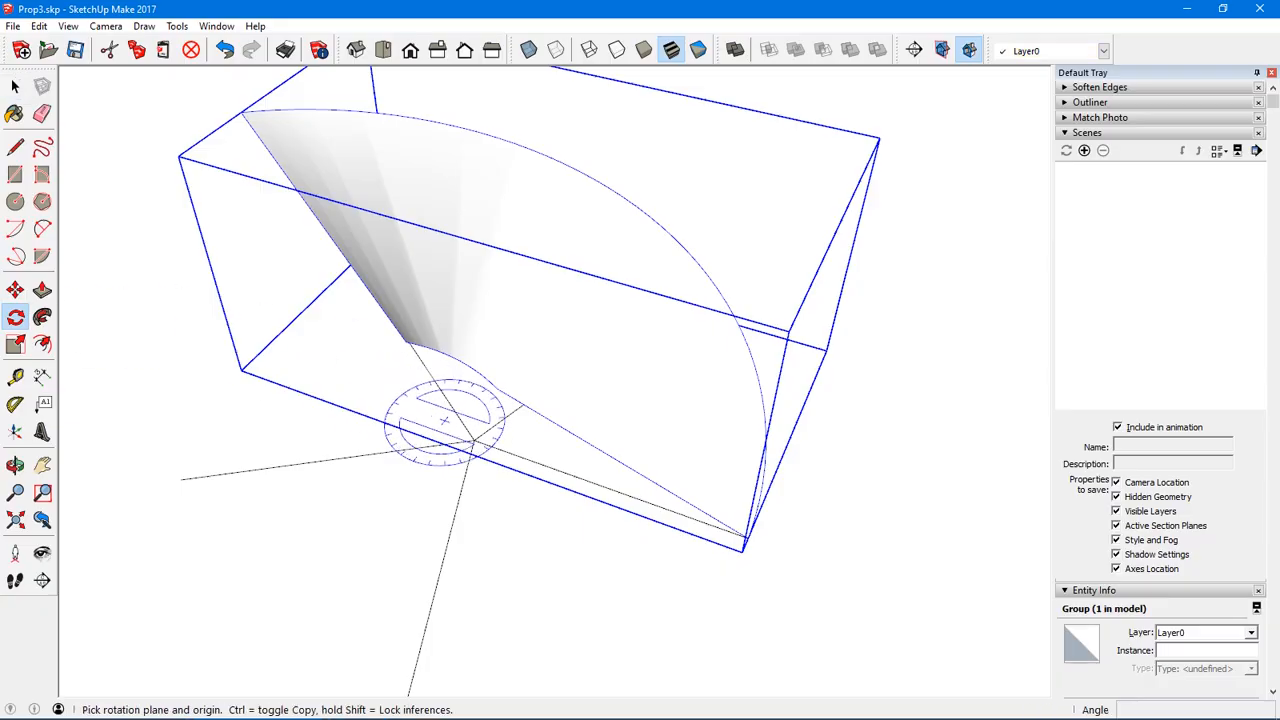
{"action": "left_click", "coordinate": [473, 441]}
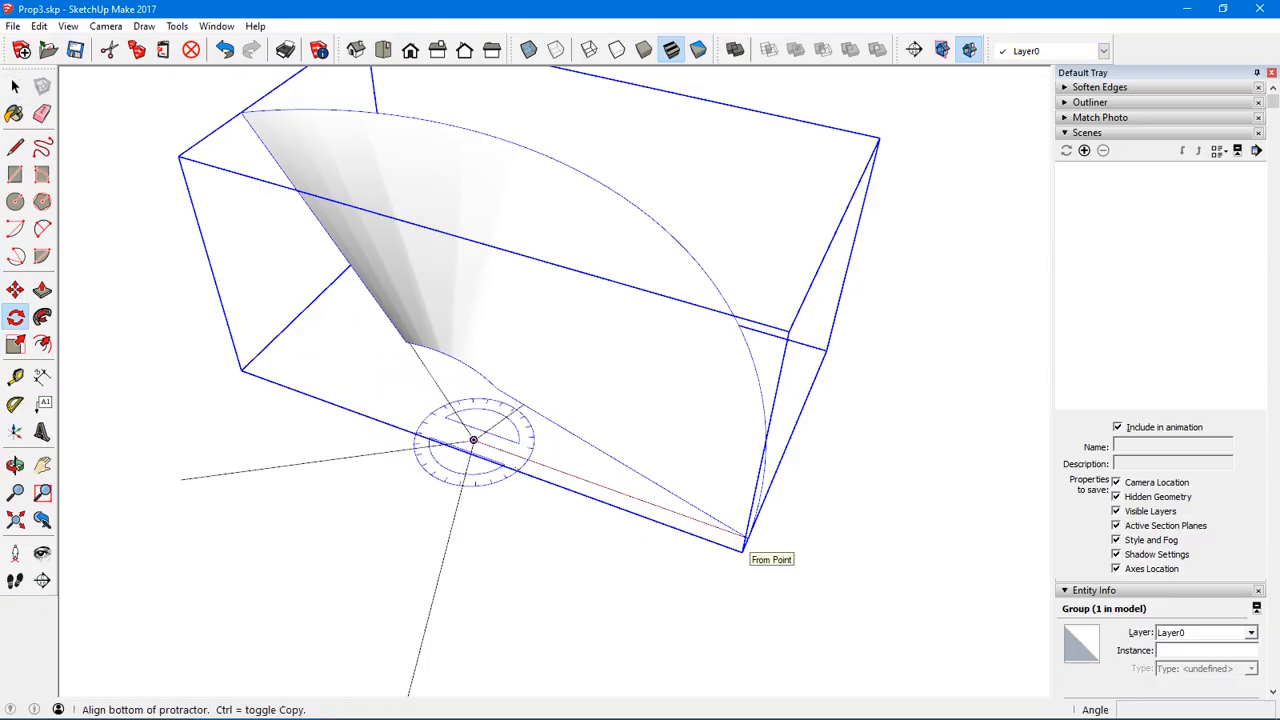
{"action": "left_click", "coordinate": [745, 537]}
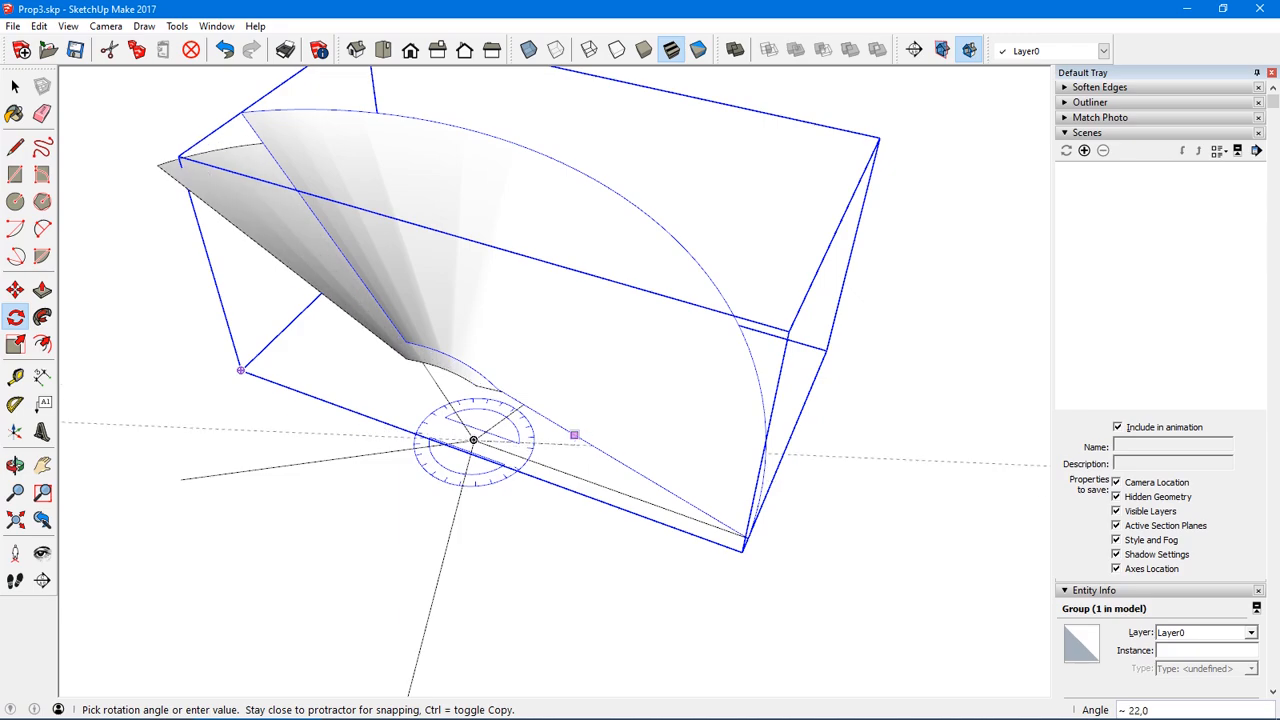
{"action": "middle_click_drag", "start_coordinate": [655, 440], "coordinate": [16, 256]}
{"action": "middle_click_drag", "start_coordinate": [640, 400], "coordinate": [370, 390]}
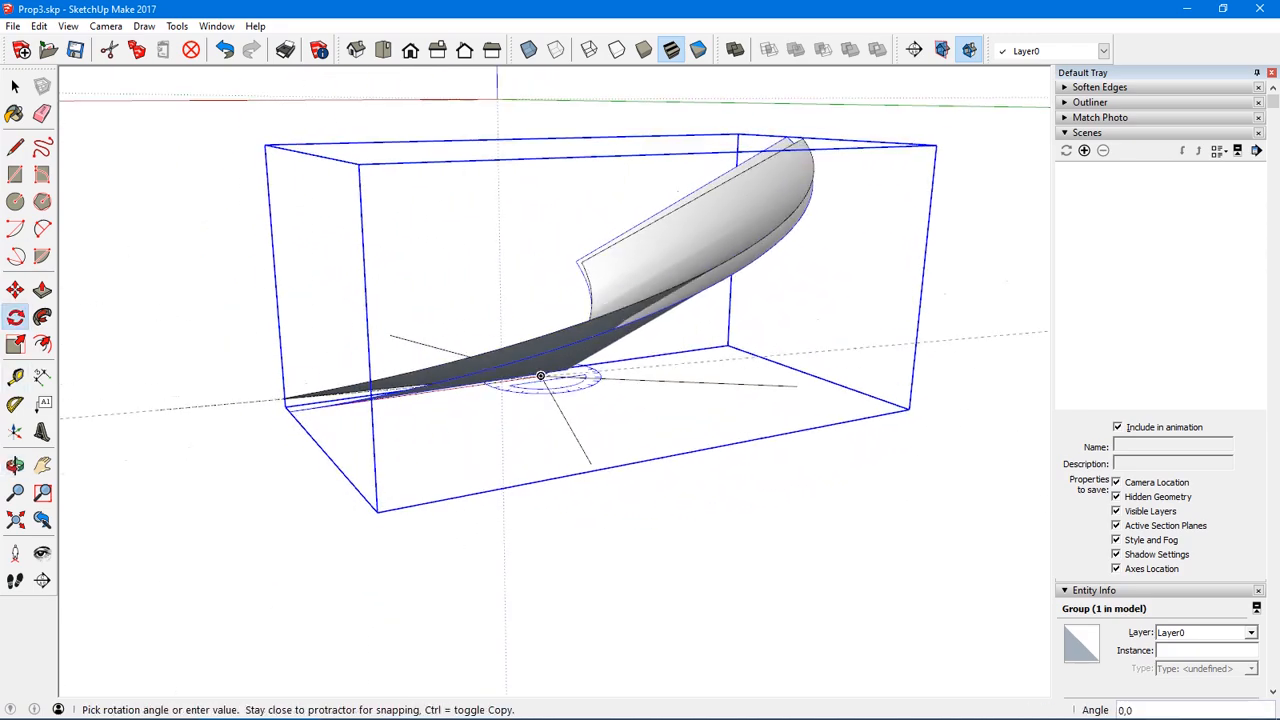
{"action": "left_click", "coordinate": [591, 464]}
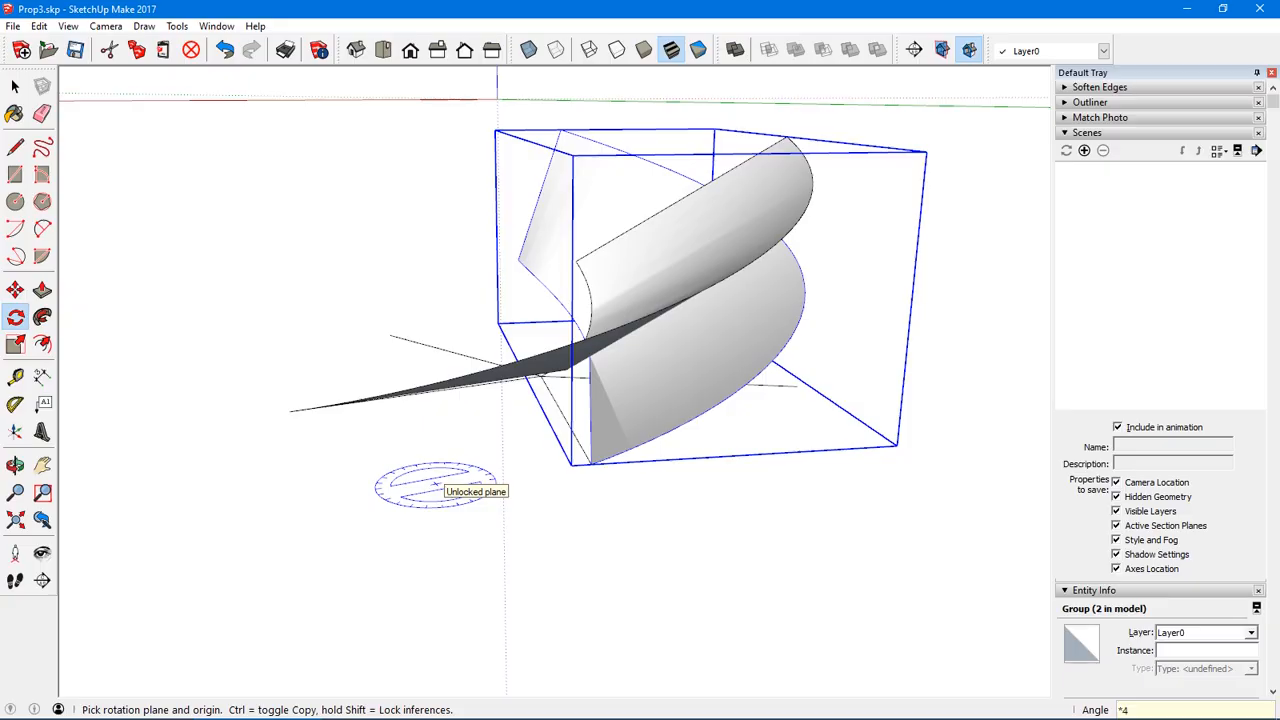
{"action": "key", "text": "Return"}
{"action": "key", "text": "space"}
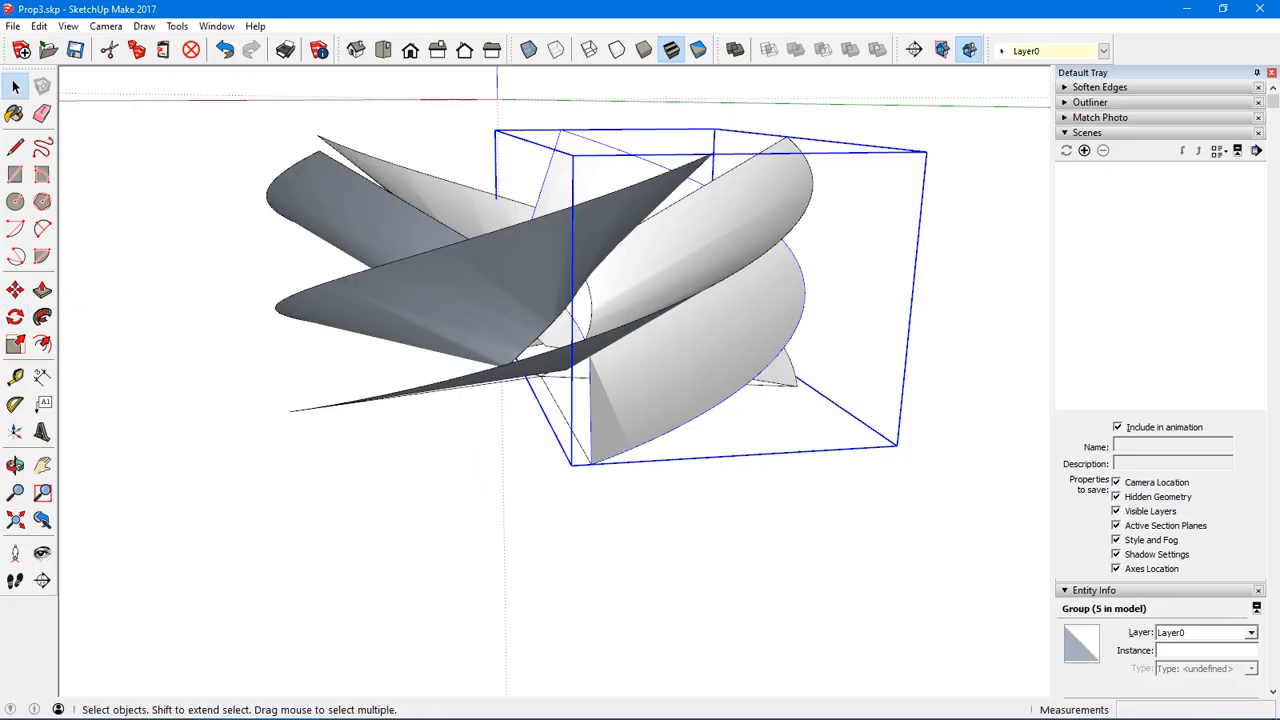
- Examine the complete five-blade propeller from above, below and the side
{"action": "middle_click_drag", "start_coordinate": [420, 477], "coordinate": [520, 600]}
{"action": "middle_click_drag", "start_coordinate": [650, 300], "coordinate": [300, 390]}
{"action": "scroll", "coordinate": [455, 295], "scroll_direction": "down", "scroll_amount": 3}
{"action": "middle_click_drag", "start_coordinate": [600, 320], "coordinate": [460, 420]}
{"action": "middle_click_drag", "start_coordinate": [600, 420], "coordinate": [515, 305]}
{"action": "middle_click_drag", "start_coordinate": [600, 330], "coordinate": [450, 390]}
{"action": "middle_click_drag", "start_coordinate": [600, 380], "coordinate": [610, 440]}
- Select all the blades and the locked guide group, scale them along the blue axis to 0.7, and clear the selection
{"action": "left_click_drag", "start_coordinate": [294, 206], "coordinate": [870, 604]}
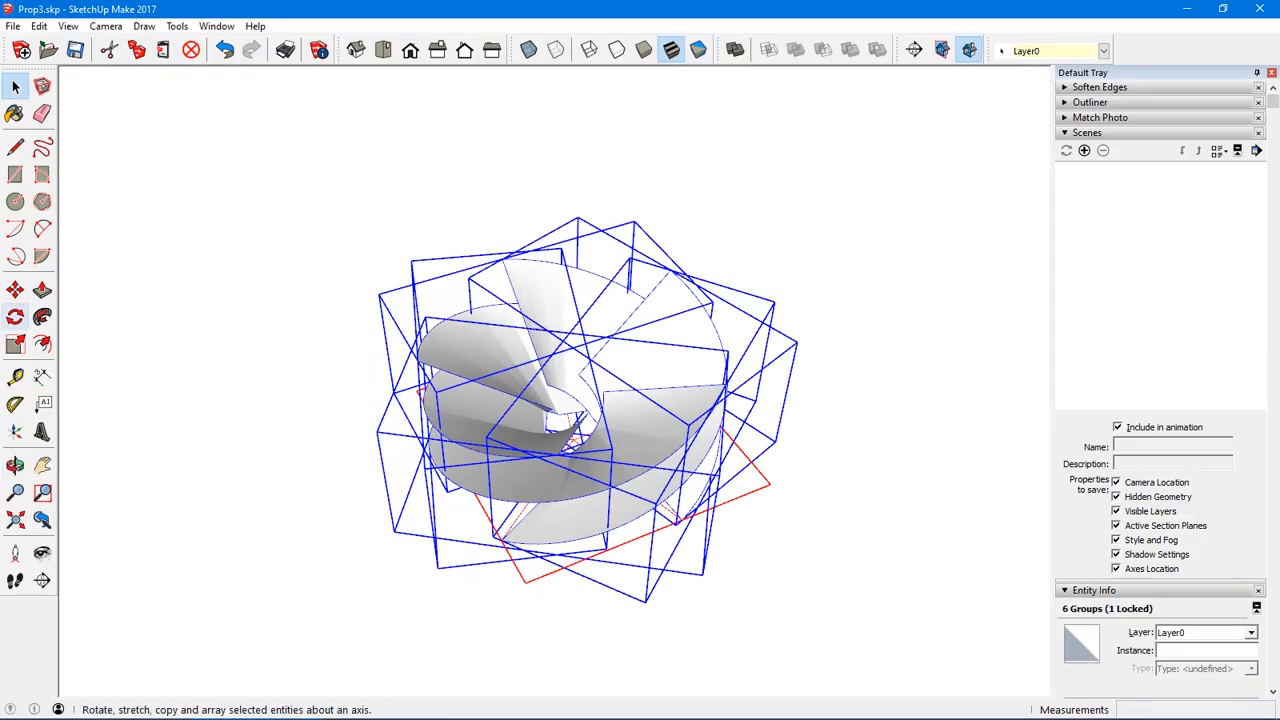
{"action": "left_click", "coordinate": [15, 344]}
{"action": "middle_click", "coordinate": [580, 434]}
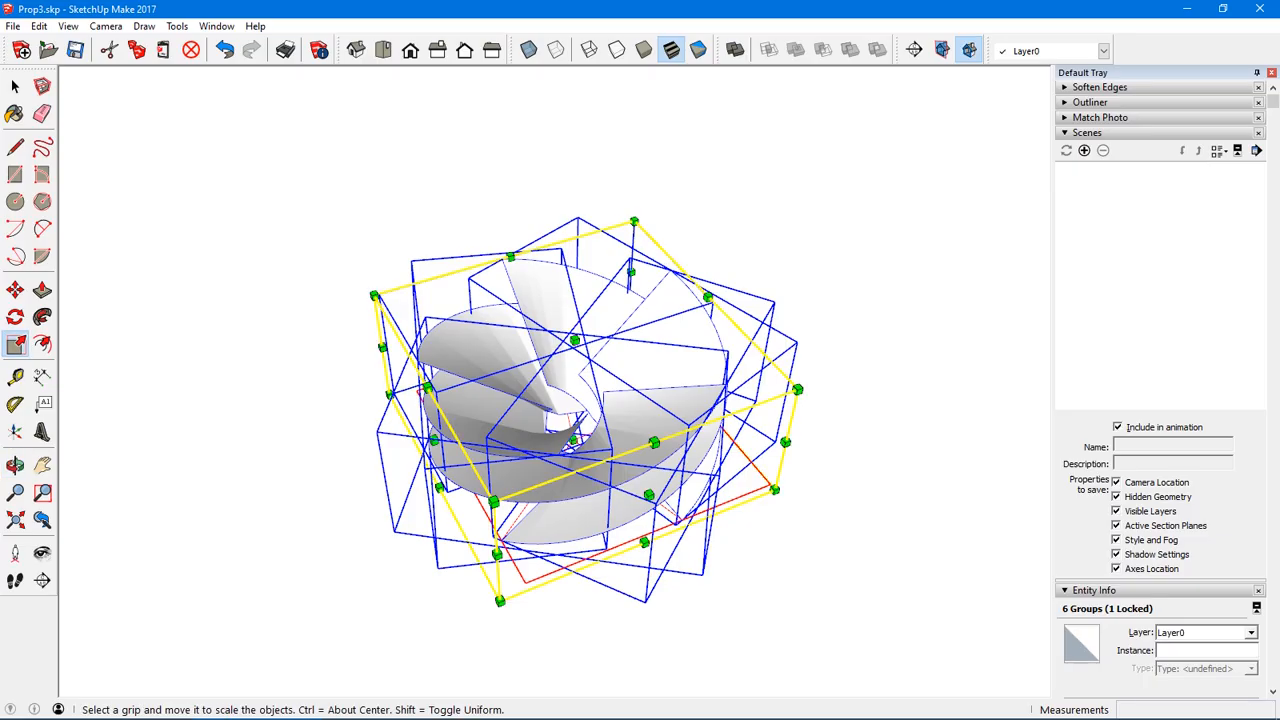
{"action": "left_click_drag", "start_coordinate": [575, 341], "coordinate": [574, 351]}
{"action": "middle_click_drag", "start_coordinate": [574, 351], "coordinate": [650, 292]}
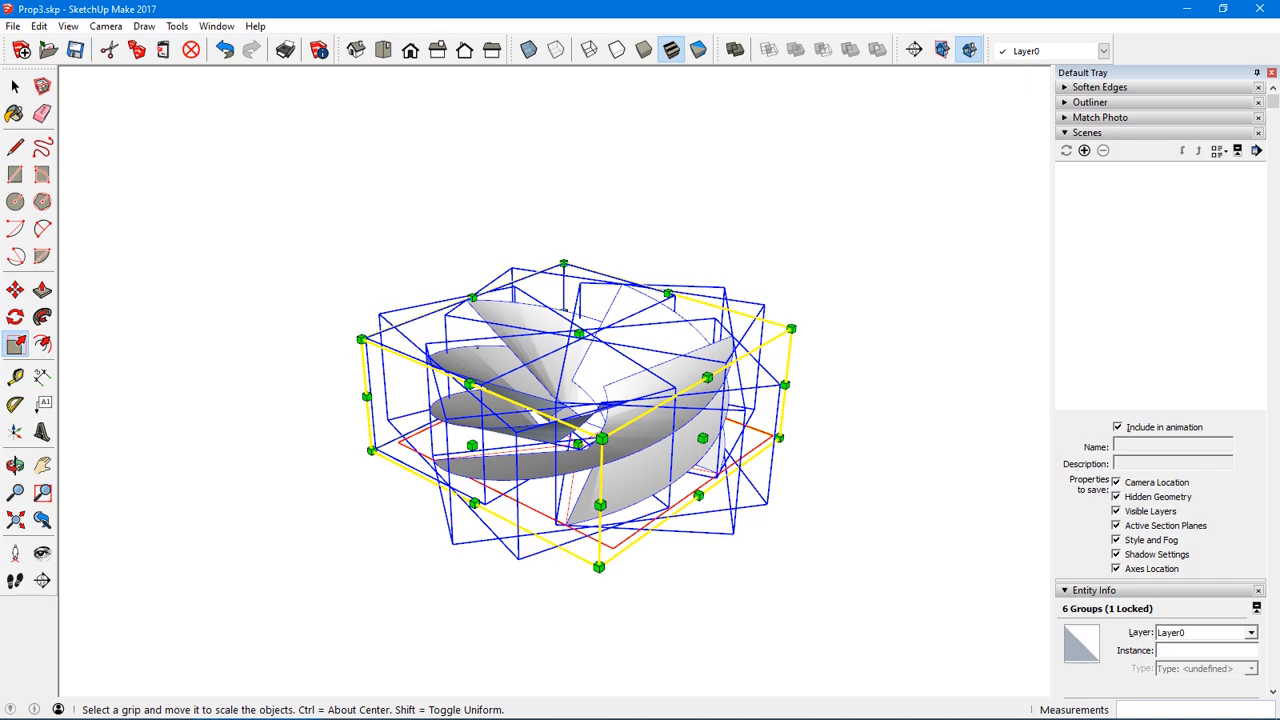
{"action": "left_click_drag", "start_coordinate": [578, 333], "coordinate": [578, 364]}
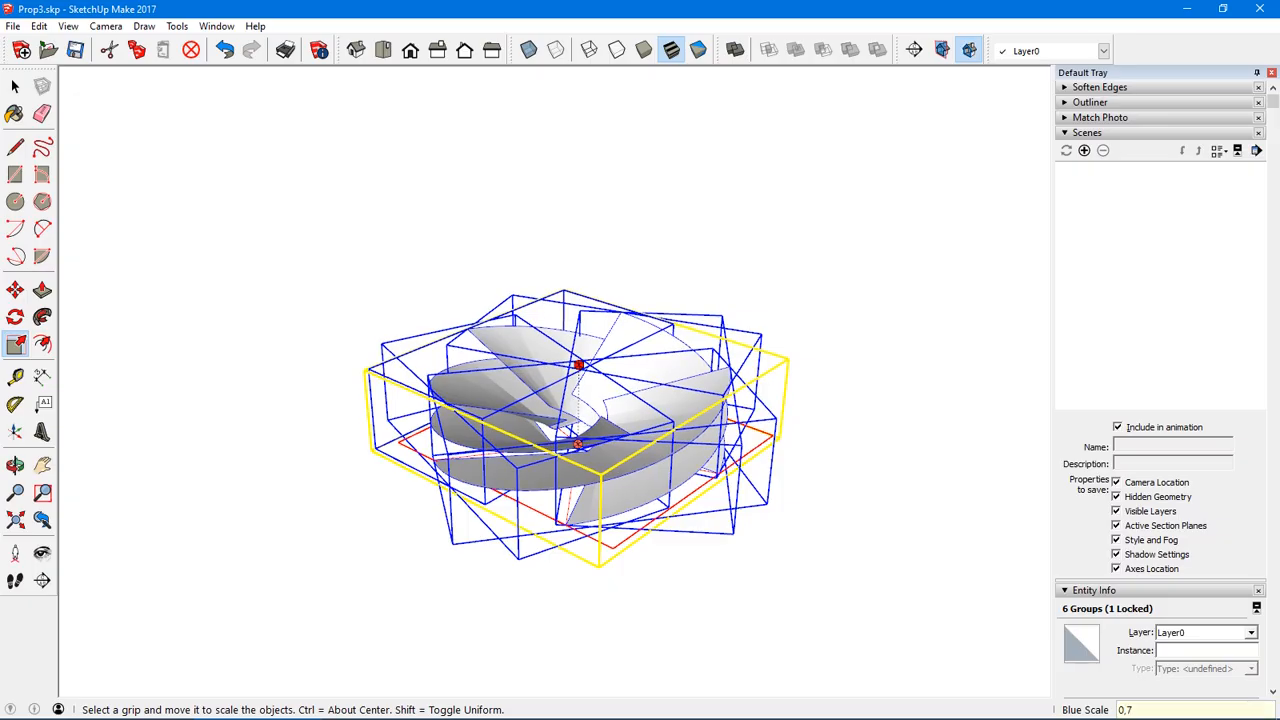
{"action": "left_click_drag", "start_coordinate": [578, 365], "coordinate": [578, 366]}
{"action": "key", "text": "space"}
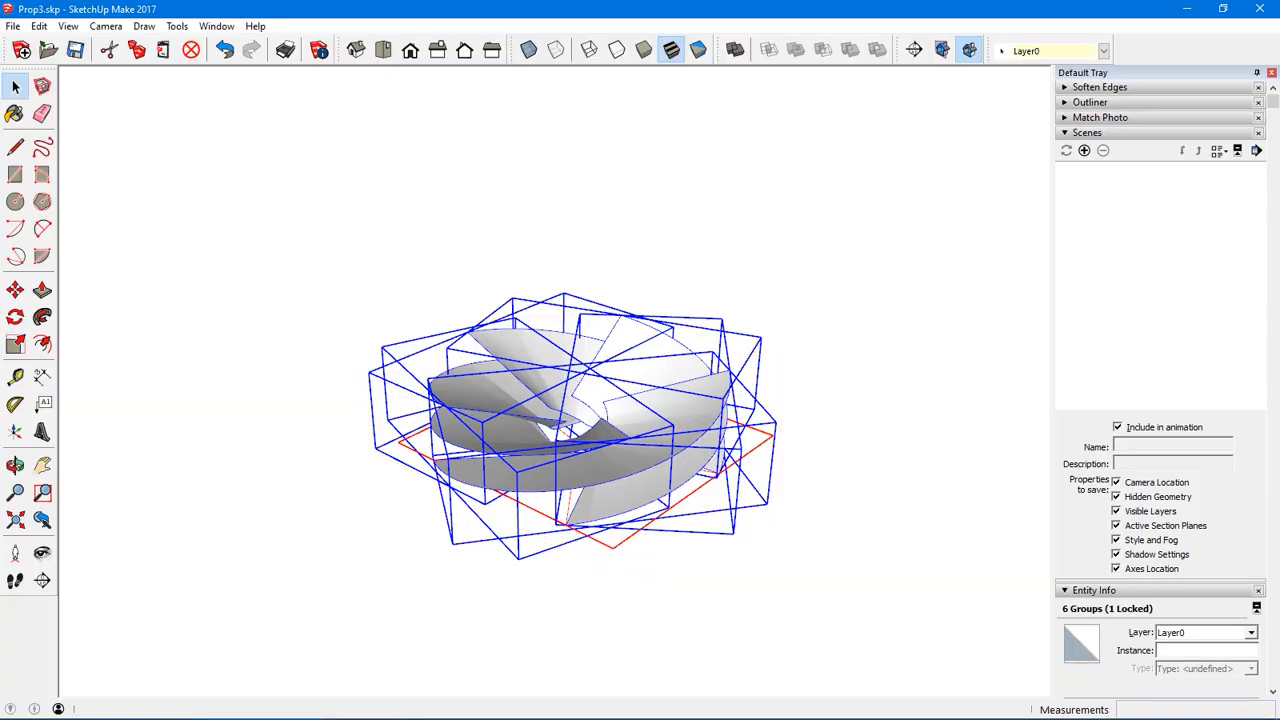
{"action": "key", "text": "ctrl+t"}
- Draw a 43 mm radius circle with 100 sides centred where the radial guide lines meet
{"action": "middle_click_drag", "start_coordinate": [640, 400], "coordinate": [650, 512]}
{"action": "middle_click_drag", "start_coordinate": [640, 420], "coordinate": [625, 450]}
{"action": "key", "text": "c"}
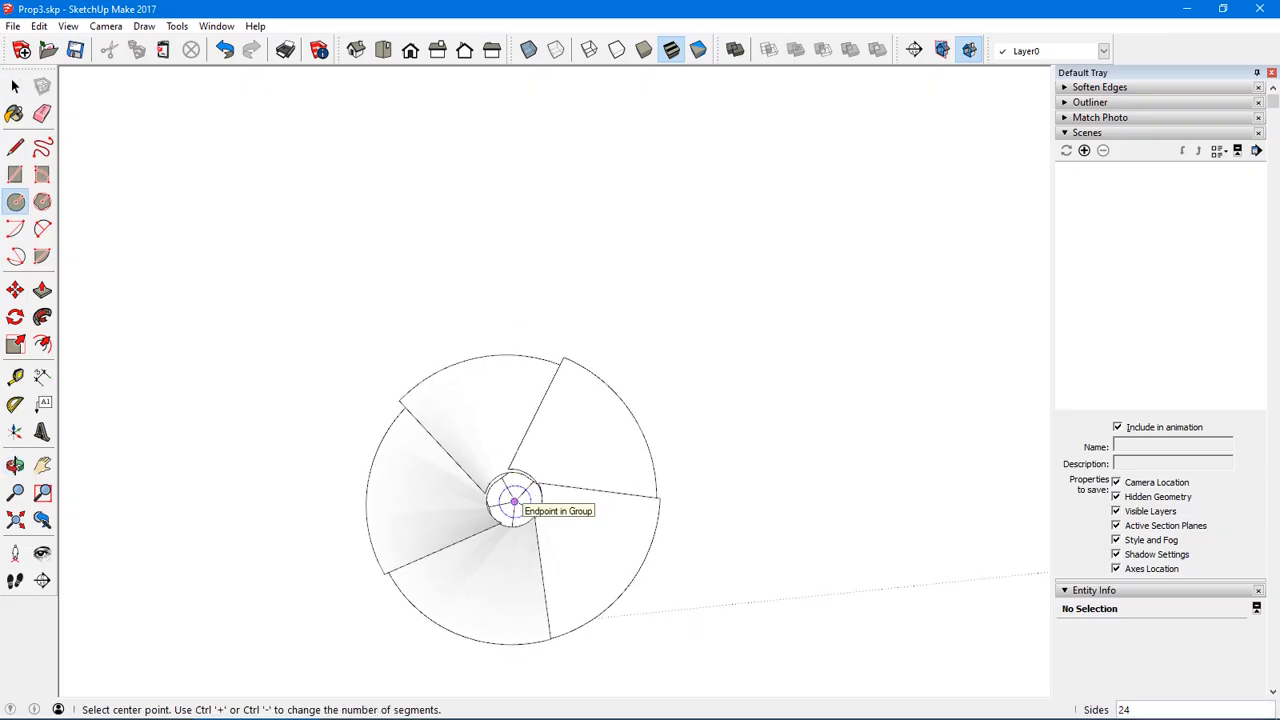
{"action": "left_click", "coordinate": [514, 501]}
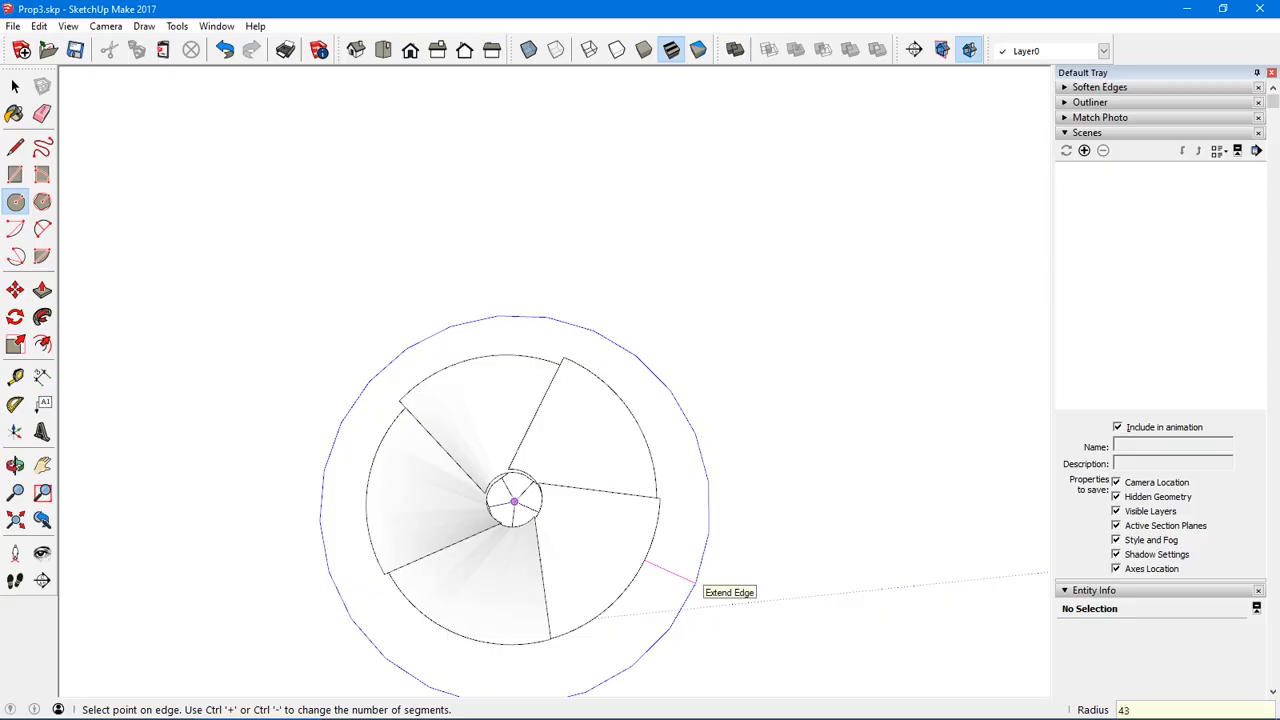
{"action": "key", "text": "Return"}
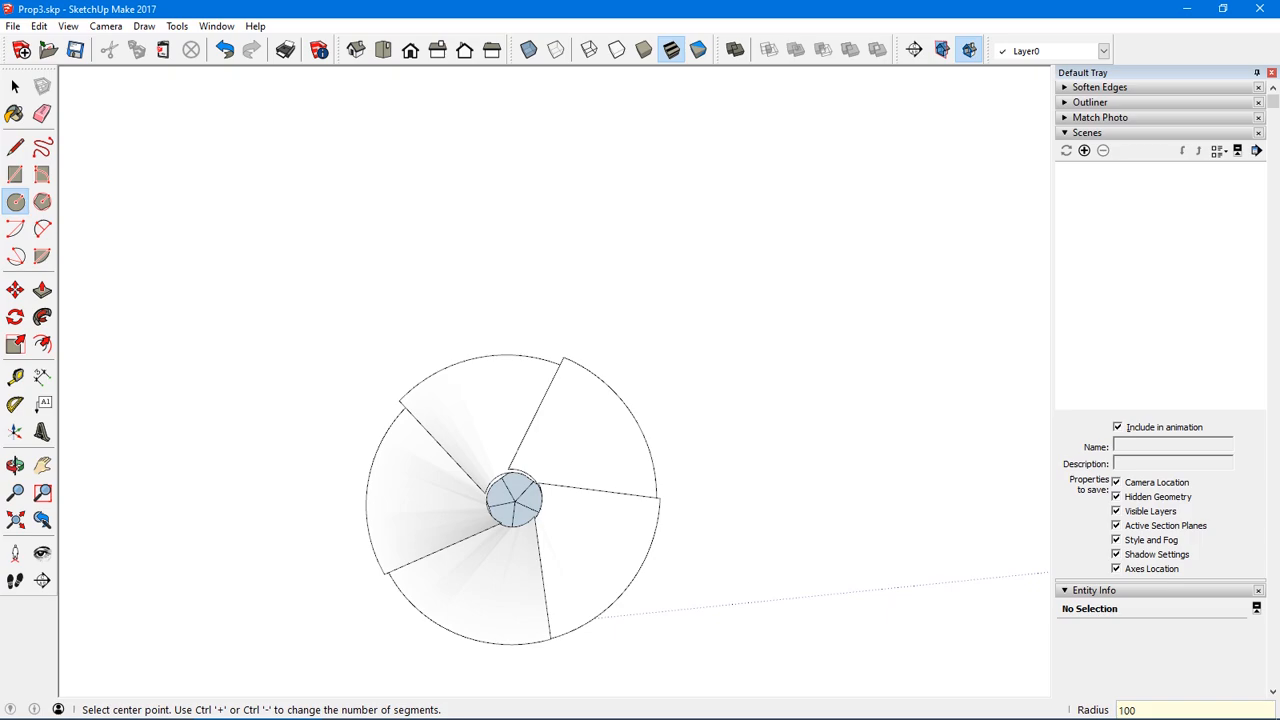
- Push/Pull the hub circle upward about 25 mm, and raise its top face further to the blades' upper inner corners
{"action": "middle_click_drag", "start_coordinate": [693, 585], "coordinate": [640, 551]}
{"action": "scroll", "coordinate": [547, 475], "scroll_direction": "up", "scroll_amount": 5}
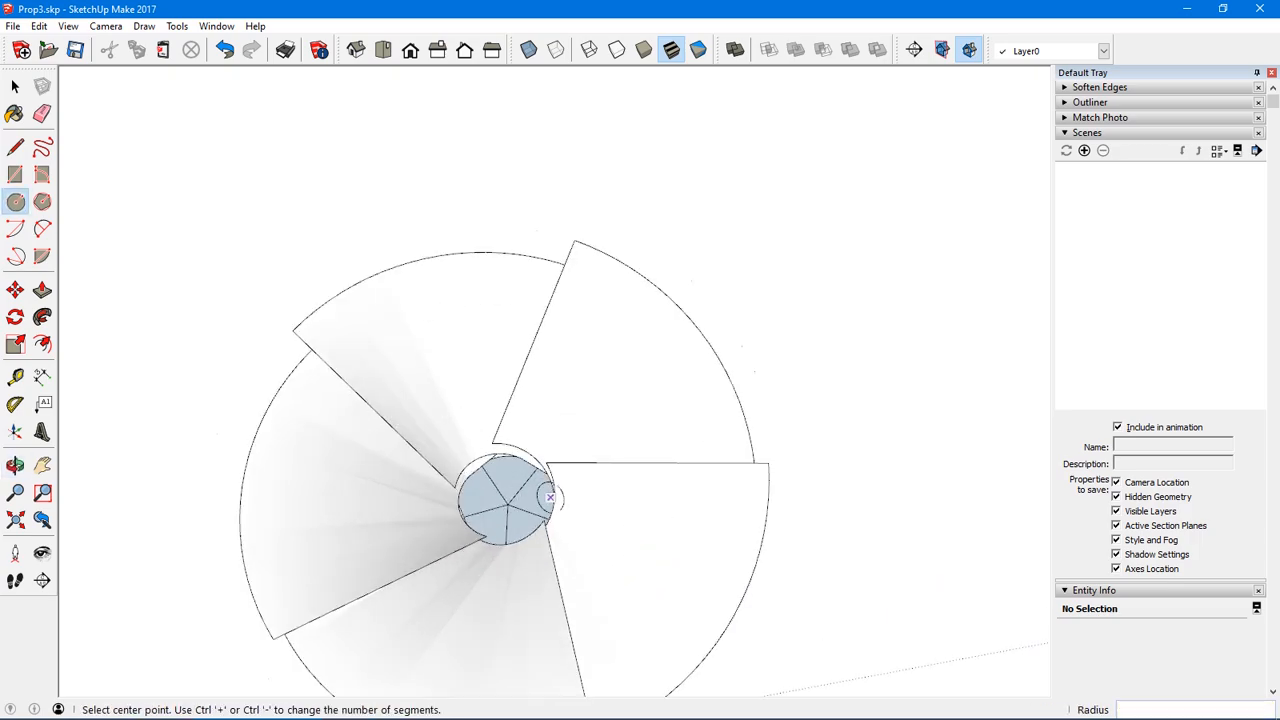
{"action": "scroll", "coordinate": [547, 475], "scroll_direction": "up", "scroll_amount": 2}
{"action": "middle_click_drag", "start_coordinate": [537, 437], "coordinate": [544, 446]}
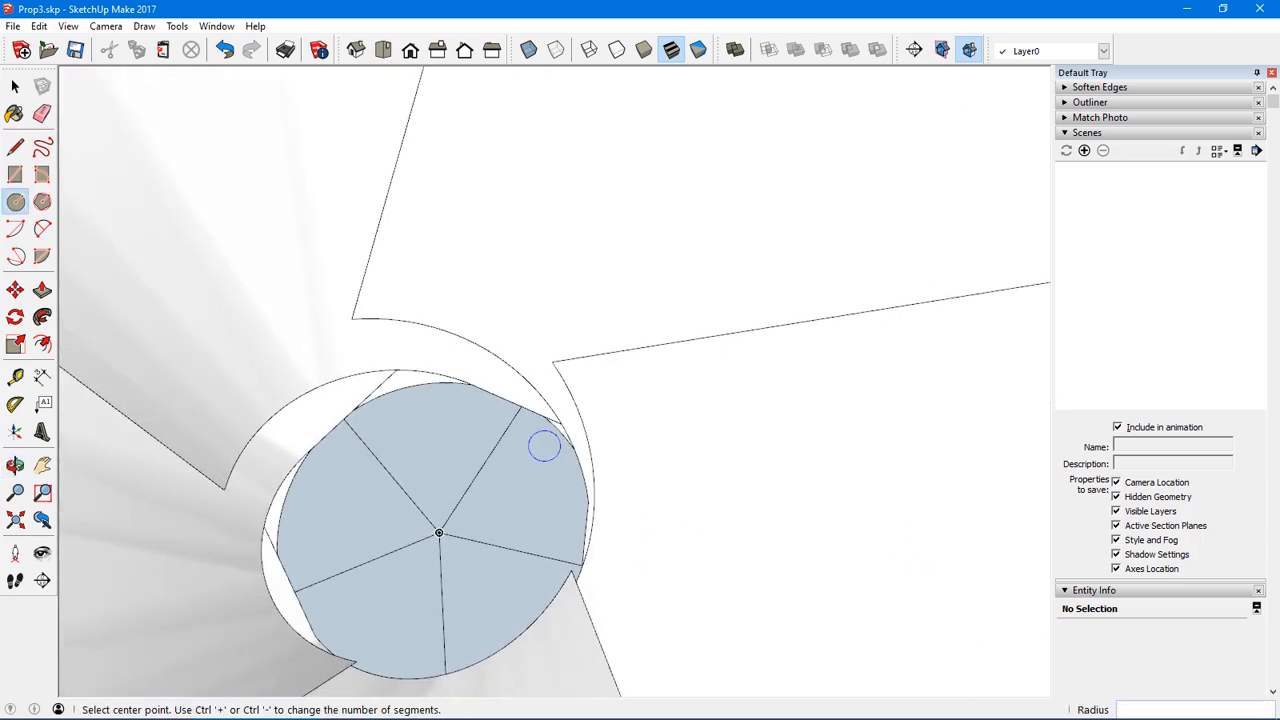
{"action": "key", "text": "p"}
{"action": "left_click", "coordinate": [474, 478]}
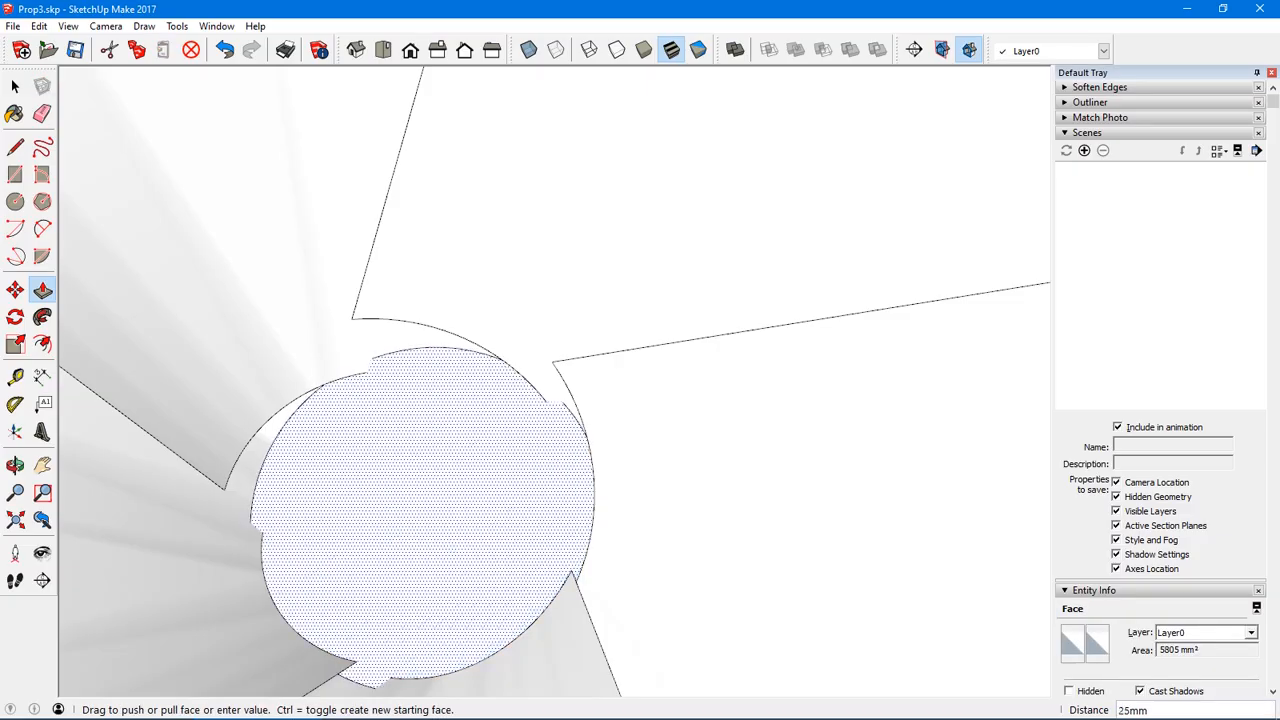
{"action": "key", "text": "Return"}
{"action": "middle_click_drag", "start_coordinate": [474, 478], "coordinate": [456, 392]}
{"action": "left_click", "coordinate": [456, 392]}
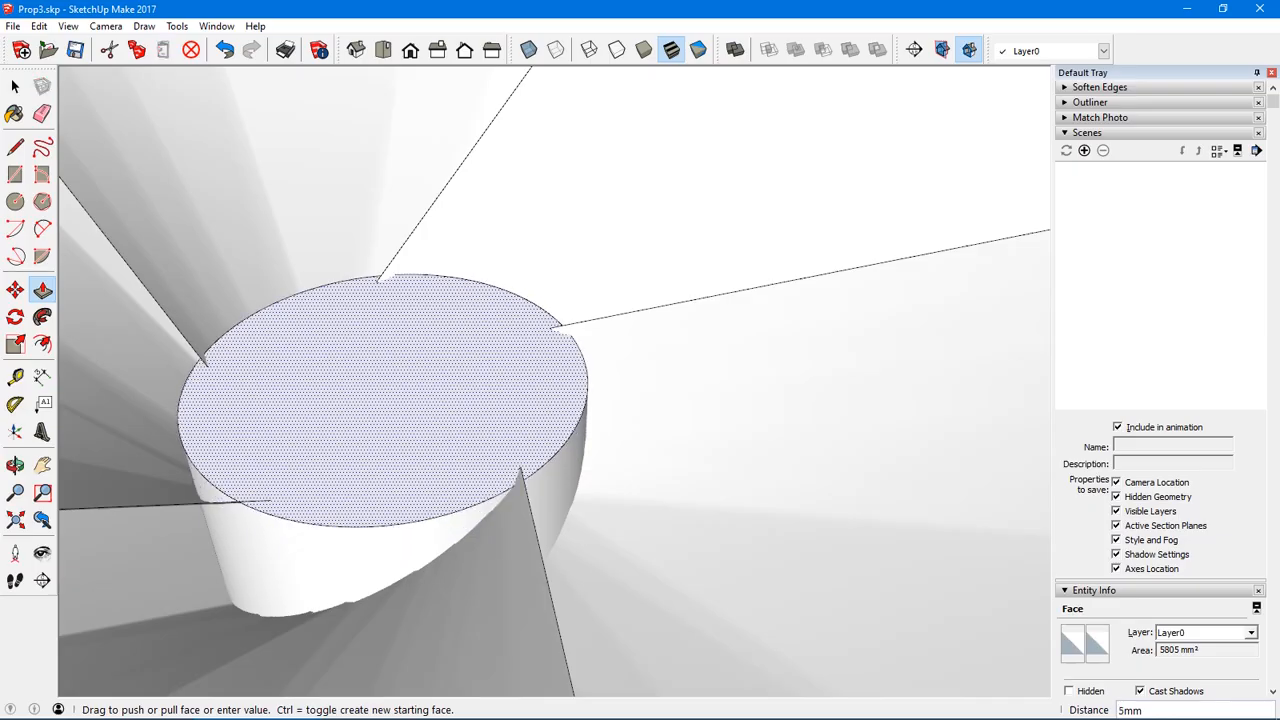
{"action": "left_click", "coordinate": [528, 464]}
{"action": "key", "text": "space"}
- Push/Pull the hub's top face upward to add a second cylindrical section above the blades' inner corners
{"action": "middle_click_drag", "start_coordinate": [528, 464], "coordinate": [534, 134]}
{"action": "scroll", "coordinate": [540, 250], "scroll_direction": "down", "scroll_amount": 5}
{"action": "middle_click_drag", "start_coordinate": [540, 290], "coordinate": [545, 400]}
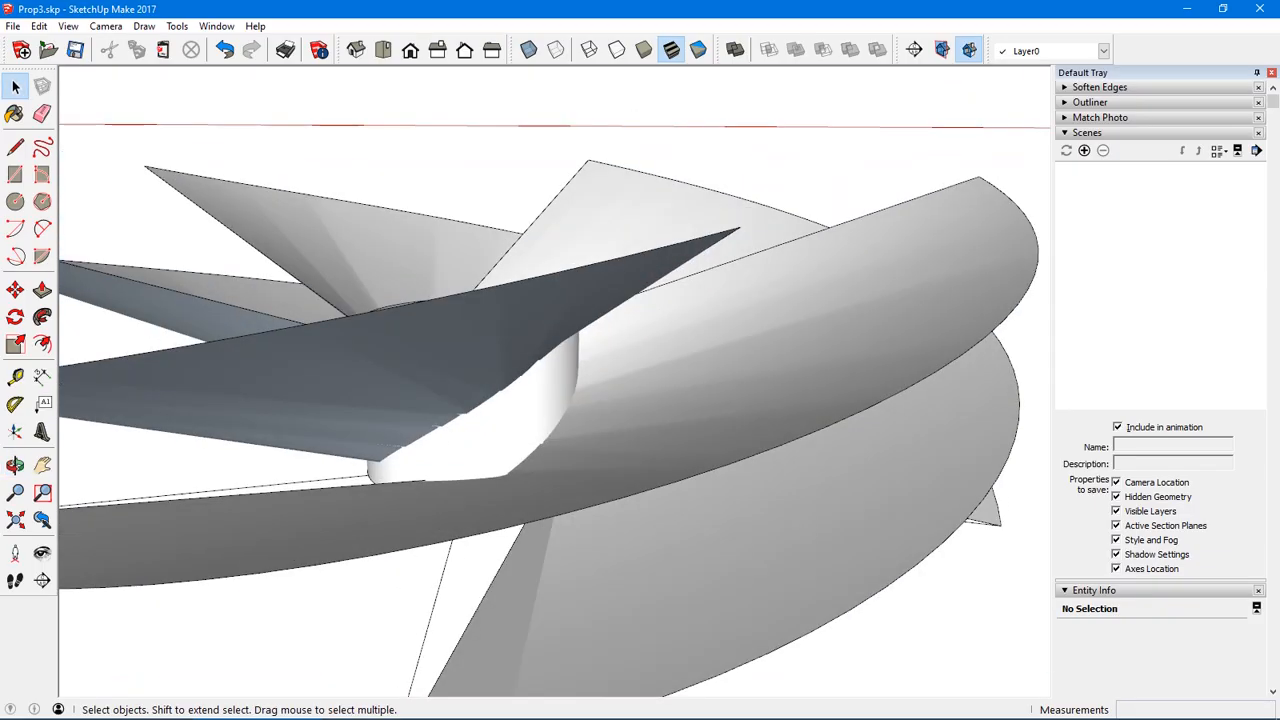
{"action": "middle_click_drag", "start_coordinate": [540, 260], "coordinate": [580, 420]}
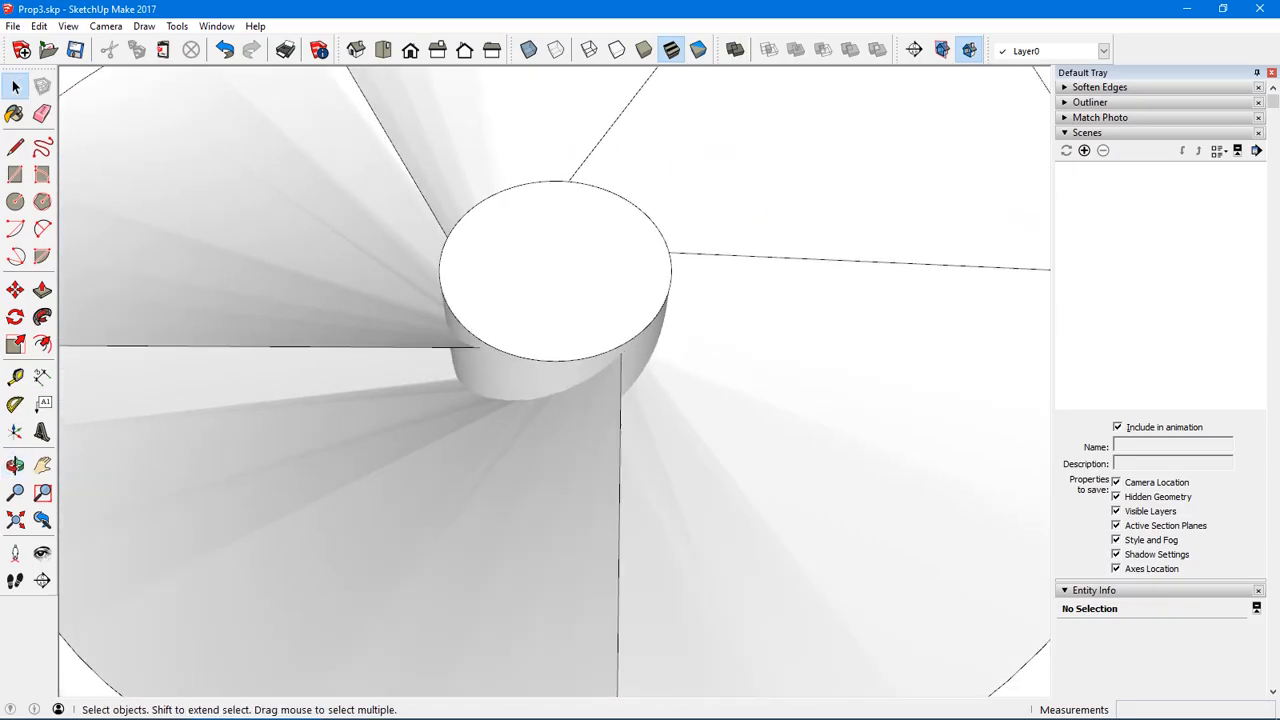
{"action": "scroll", "coordinate": [580, 420], "scroll_direction": "down", "scroll_amount": 1}
{"action": "scroll", "coordinate": [588, 410], "scroll_direction": "down", "scroll_amount": 2}
{"action": "middle_click_drag", "start_coordinate": [640, 330], "coordinate": [640, 500]}
{"action": "left_click", "coordinate": [571, 322]}
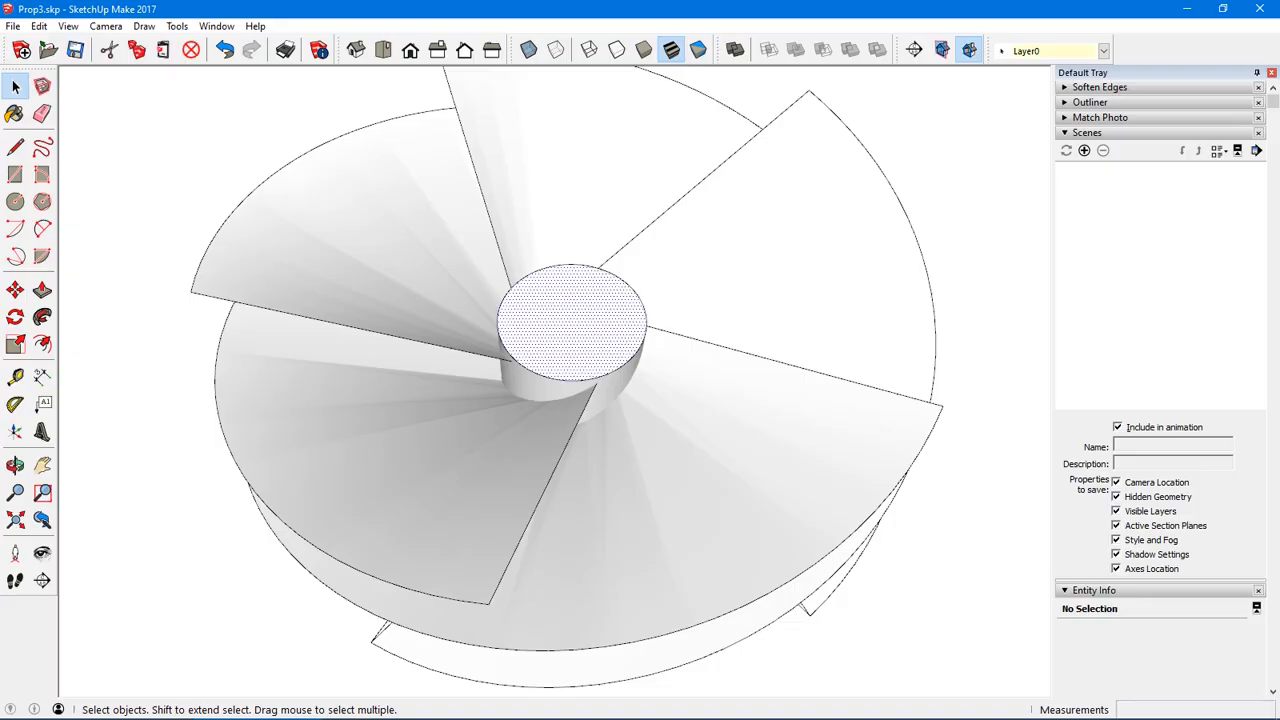
{"action": "key", "text": "p"}
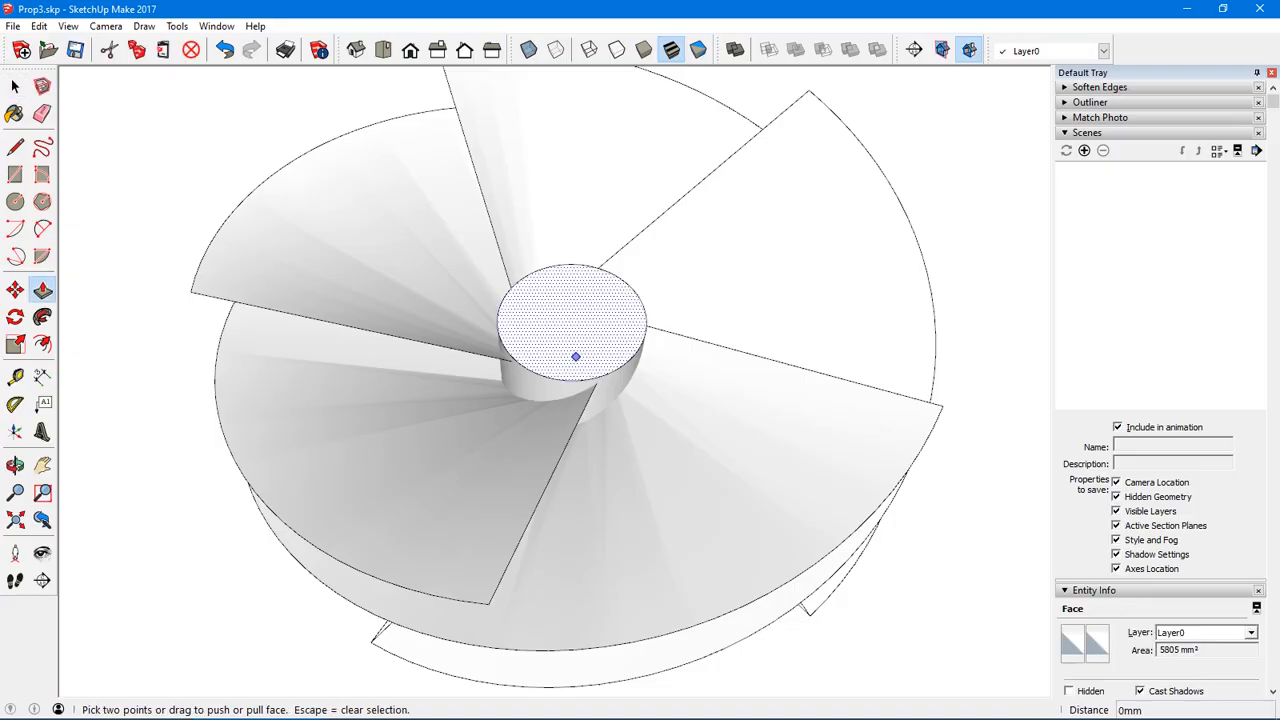
{"action": "left_click", "coordinate": [575, 356]}
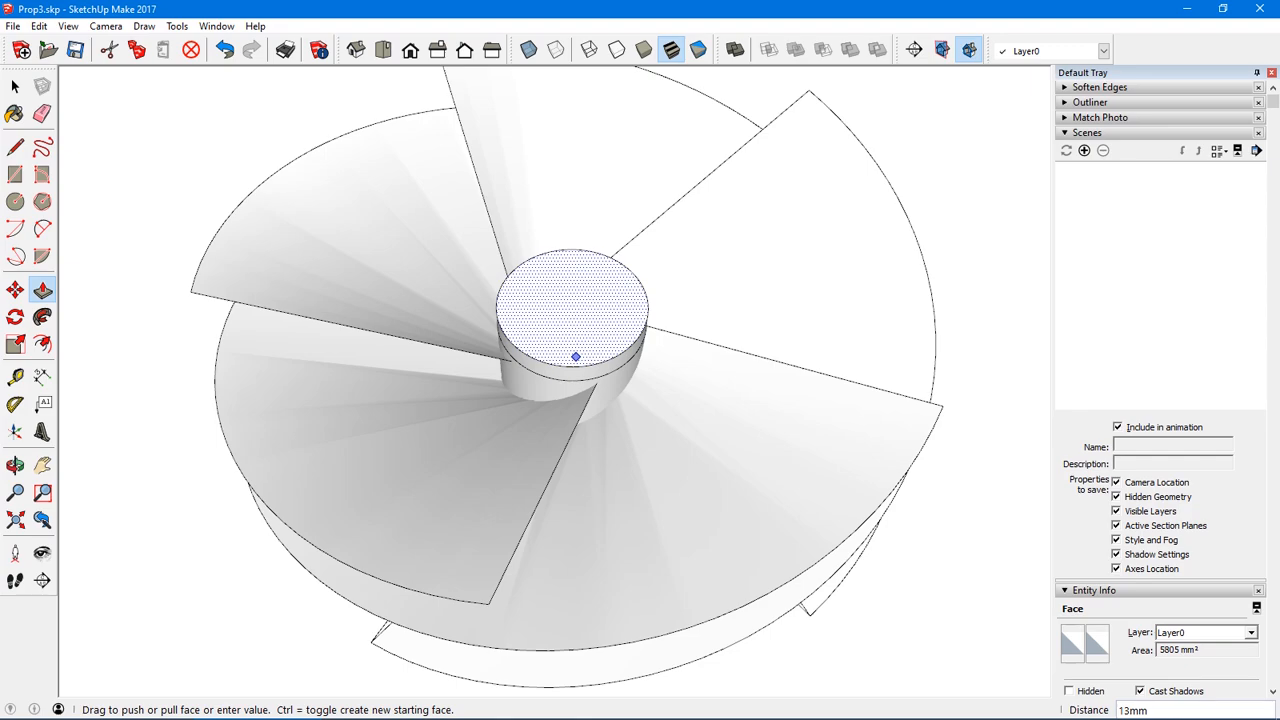
{"action": "key", "text": "Return"}
{"action": "key", "text": "space"}
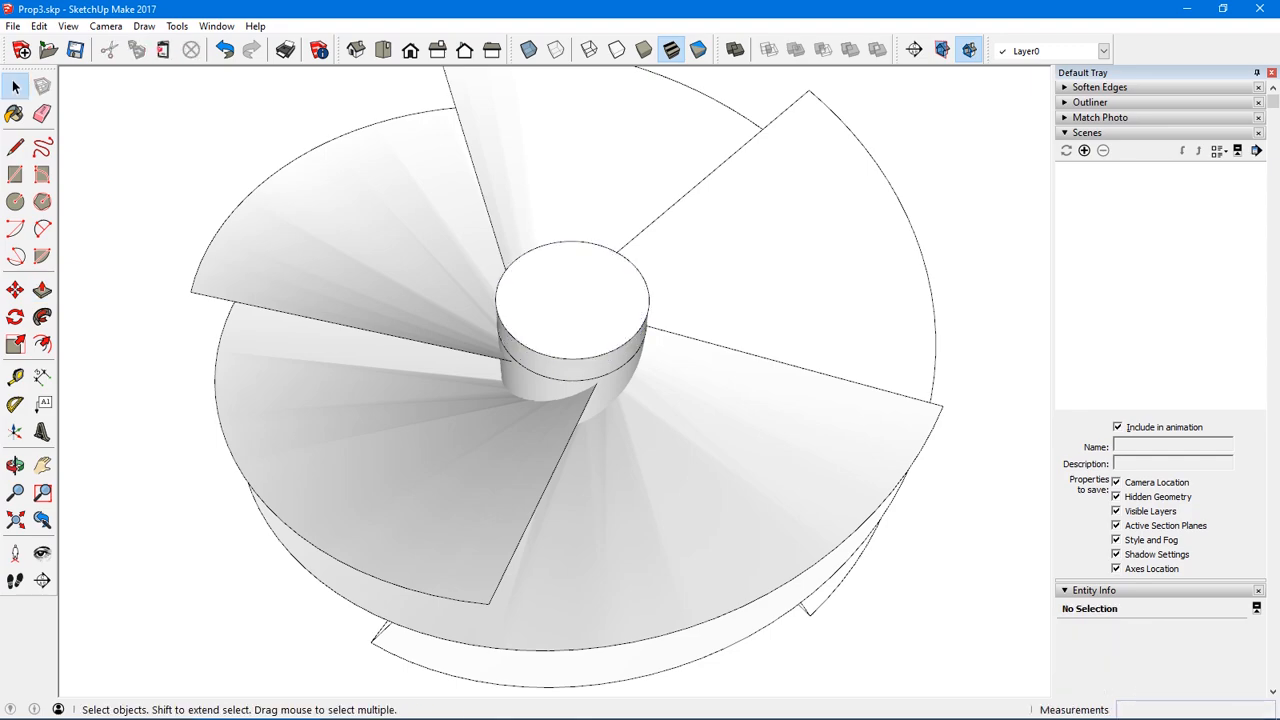
- Scale the hub's top circle uniformly about its centre to about 0.23, tapering the upper section into a cone
{"action": "left_click", "coordinate": [572, 241]}
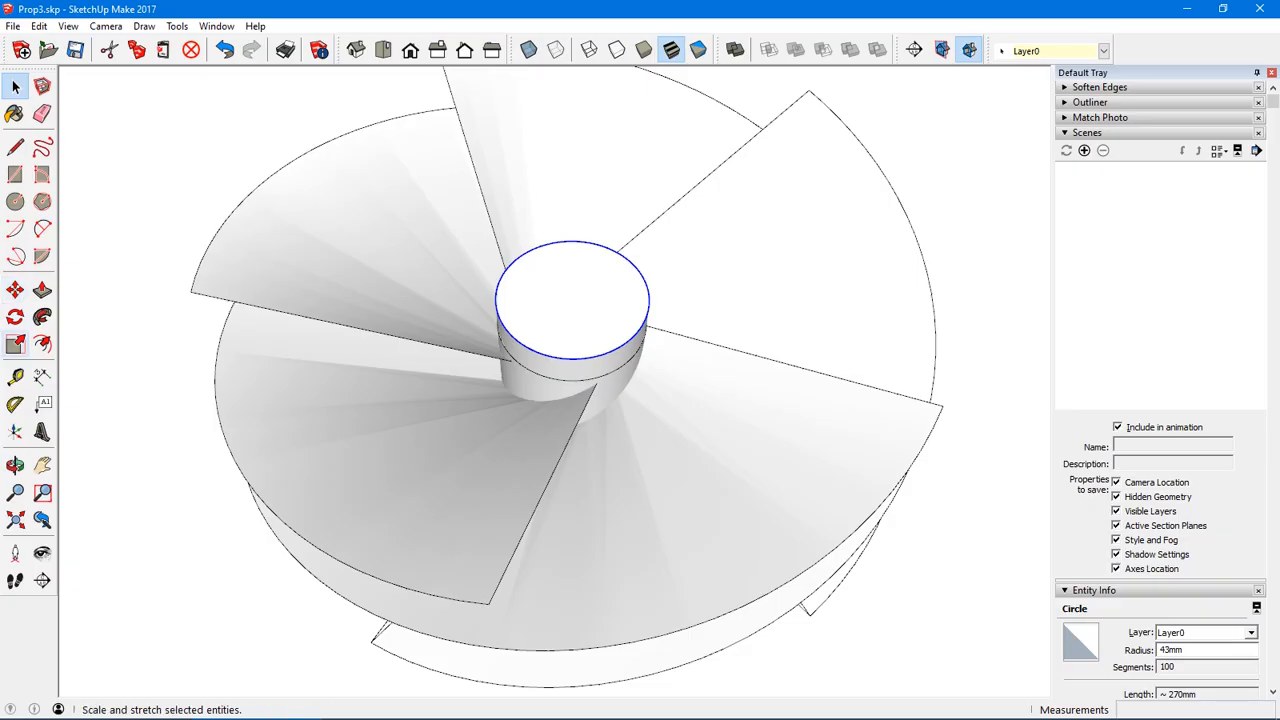
{"action": "left_click", "coordinate": [15, 343]}
{"action": "middle_click_drag", "start_coordinate": [560, 420], "coordinate": [720, 428]}
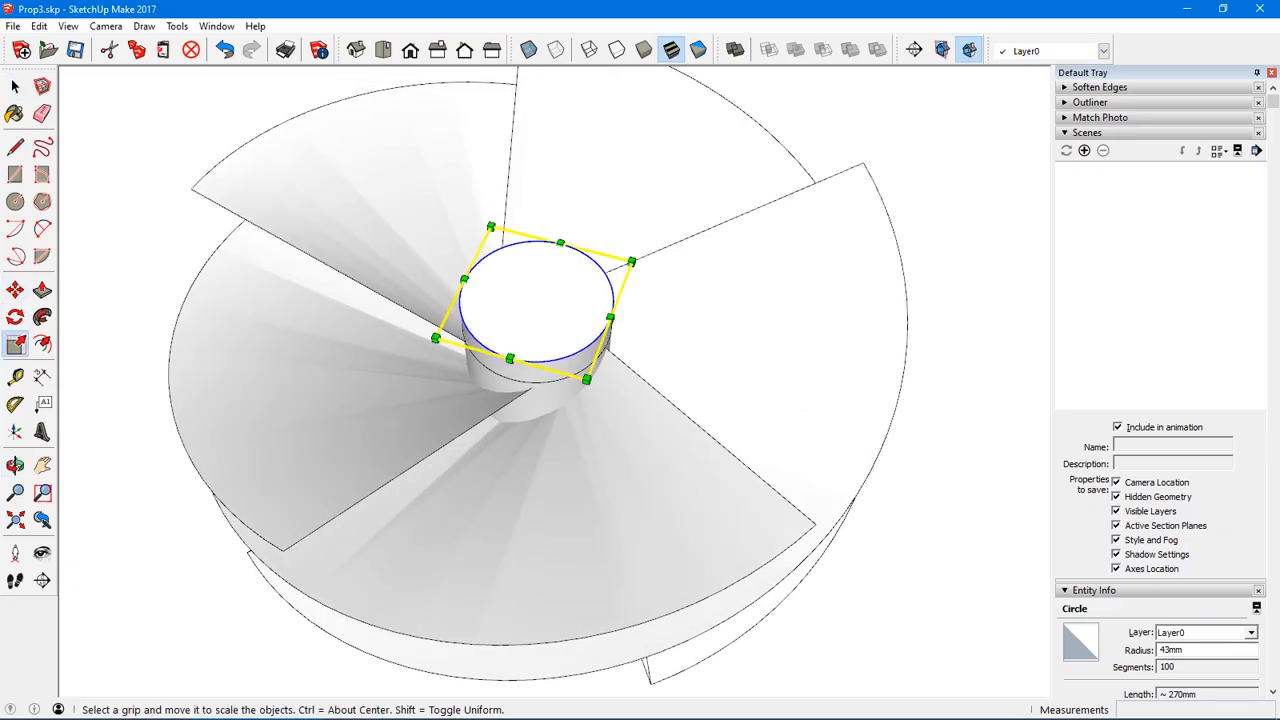
{"action": "middle_click_drag", "start_coordinate": [640, 420], "coordinate": [655, 390]}
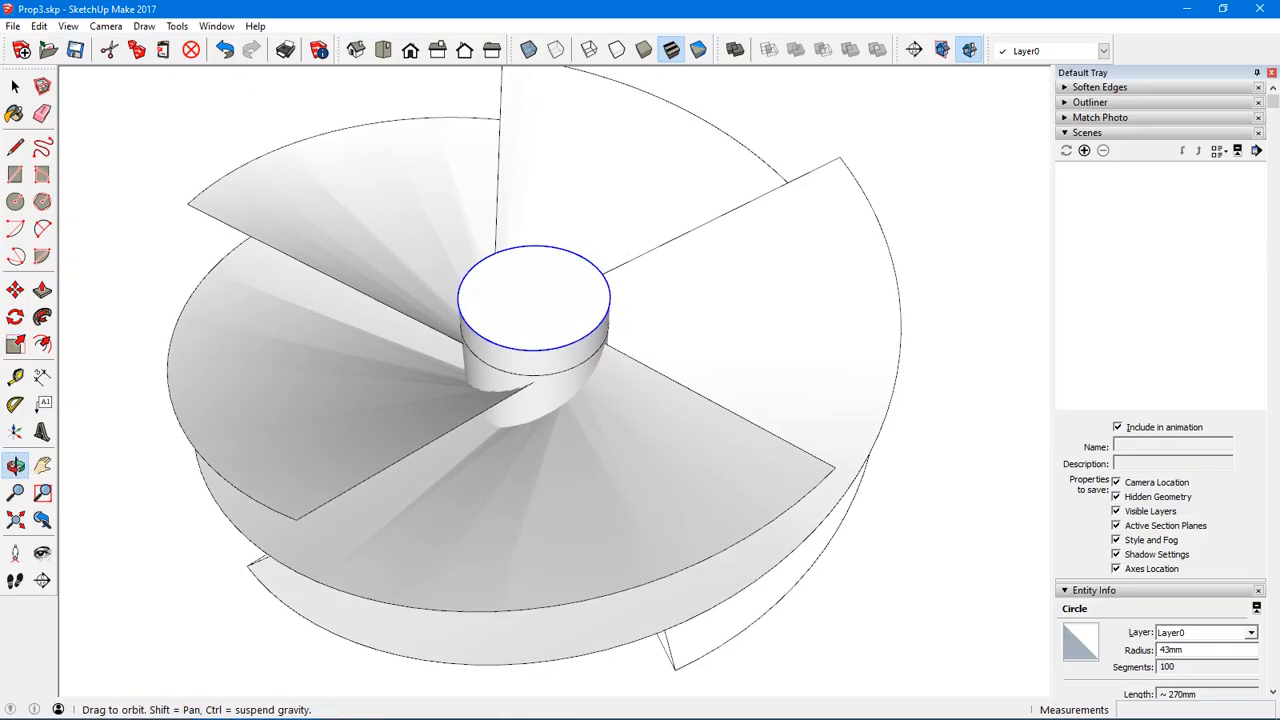
{"action": "left_click_drag", "start_coordinate": [436, 333], "coordinate": [512, 303], "text": "ctrl"}
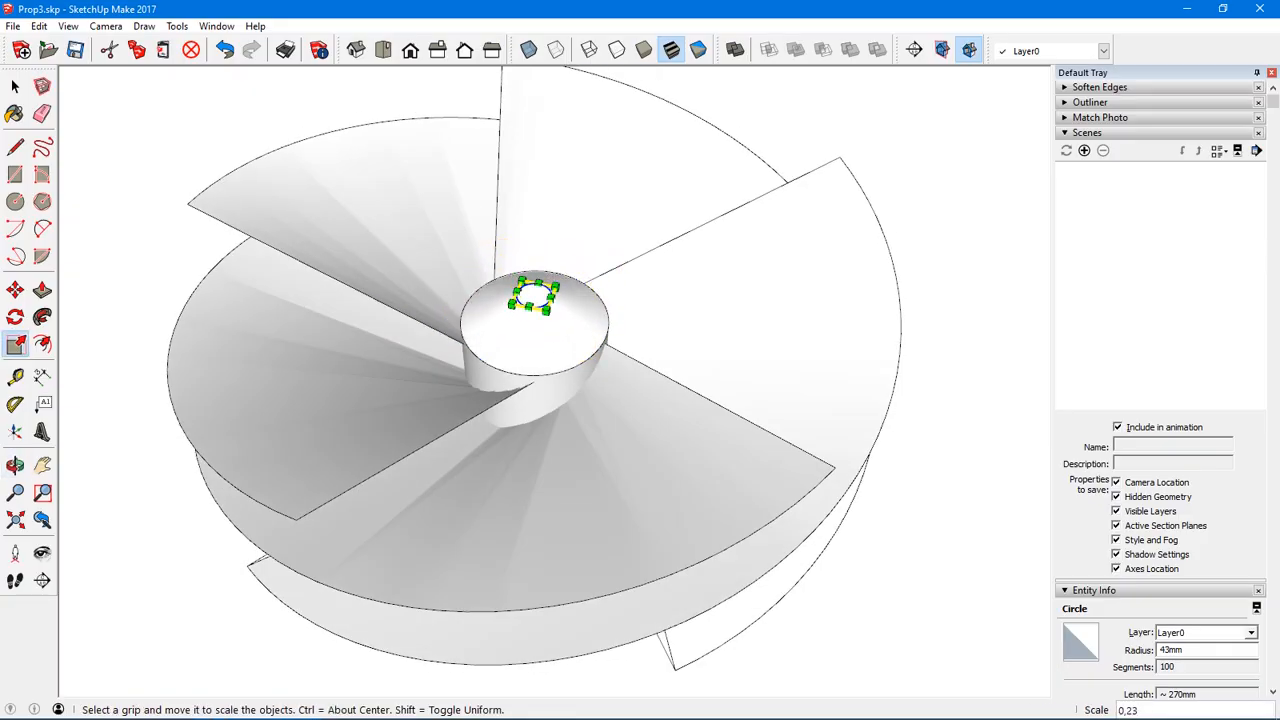
- Soften and smooth the small circular edge at the tip of the hub's cone
{"action": "key", "text": "e"}
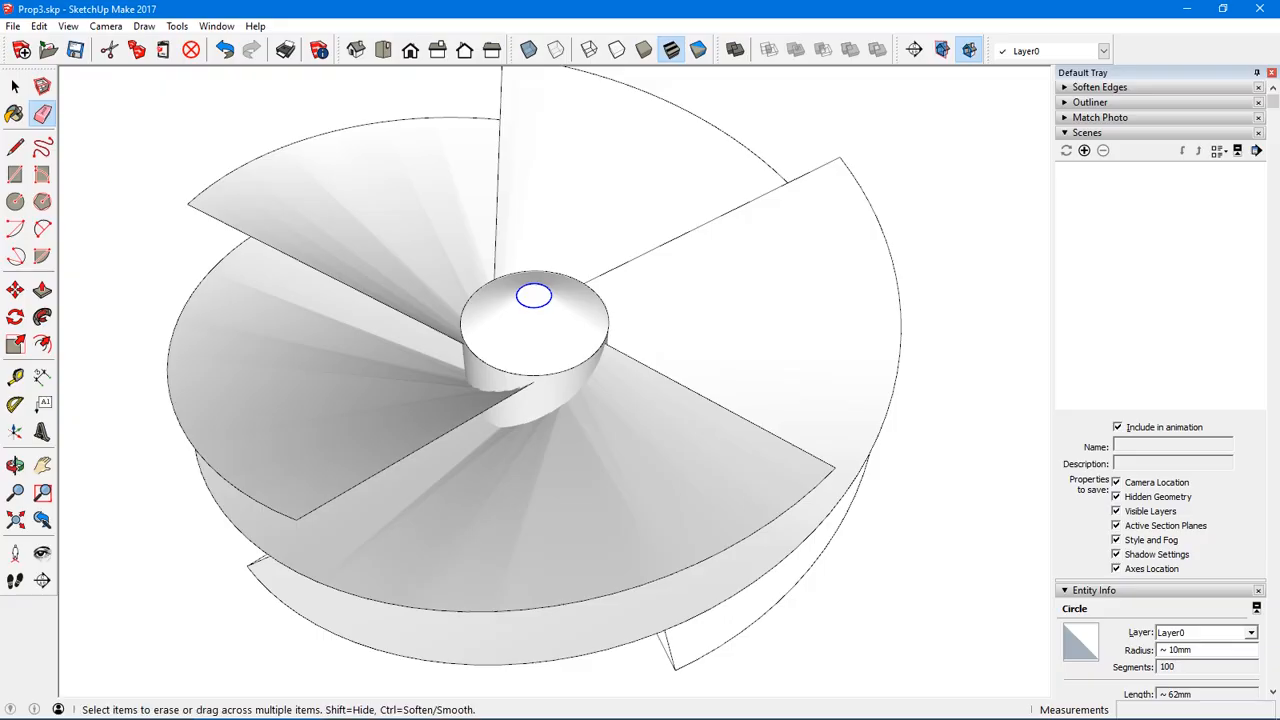
{"action": "left_click", "coordinate": [533, 307], "text": "ctrl"}
{"action": "key", "text": "space"}
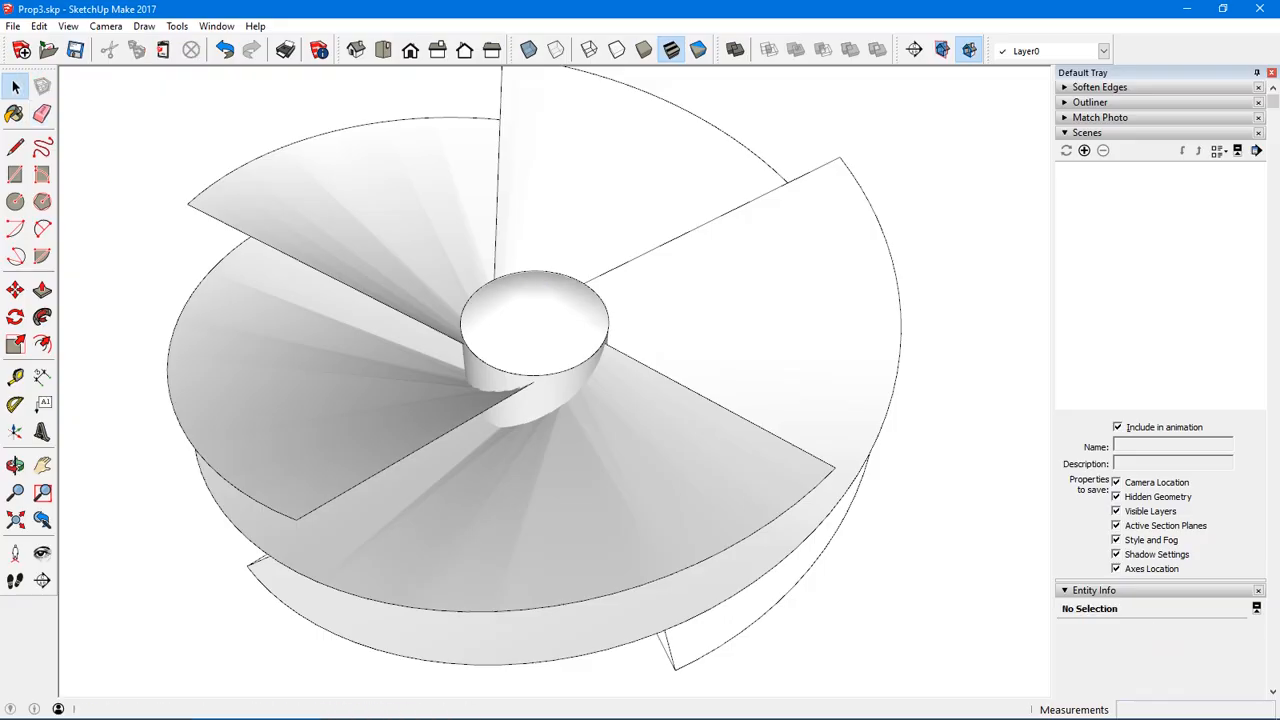
{"action": "mouse_move", "coordinate": [590, 420]}
{"action": "middle_mouse_down"}
{"action": "mouse_move", "coordinate": [628, 205]}
{"action": "mouse_move", "coordinate": [540, 350]}
{"action": "mouse_move", "coordinate": [550, 460]}
{"action": "mouse_move", "coordinate": [600, 285]}
{"action": "mouse_move", "coordinate": [545, 360]}
{"action": "middle_mouse_up"}
{"action": "middle_click_drag", "start_coordinate": [550, 285], "coordinate": [552, 295]}
{"action": "key", "text": "space"}
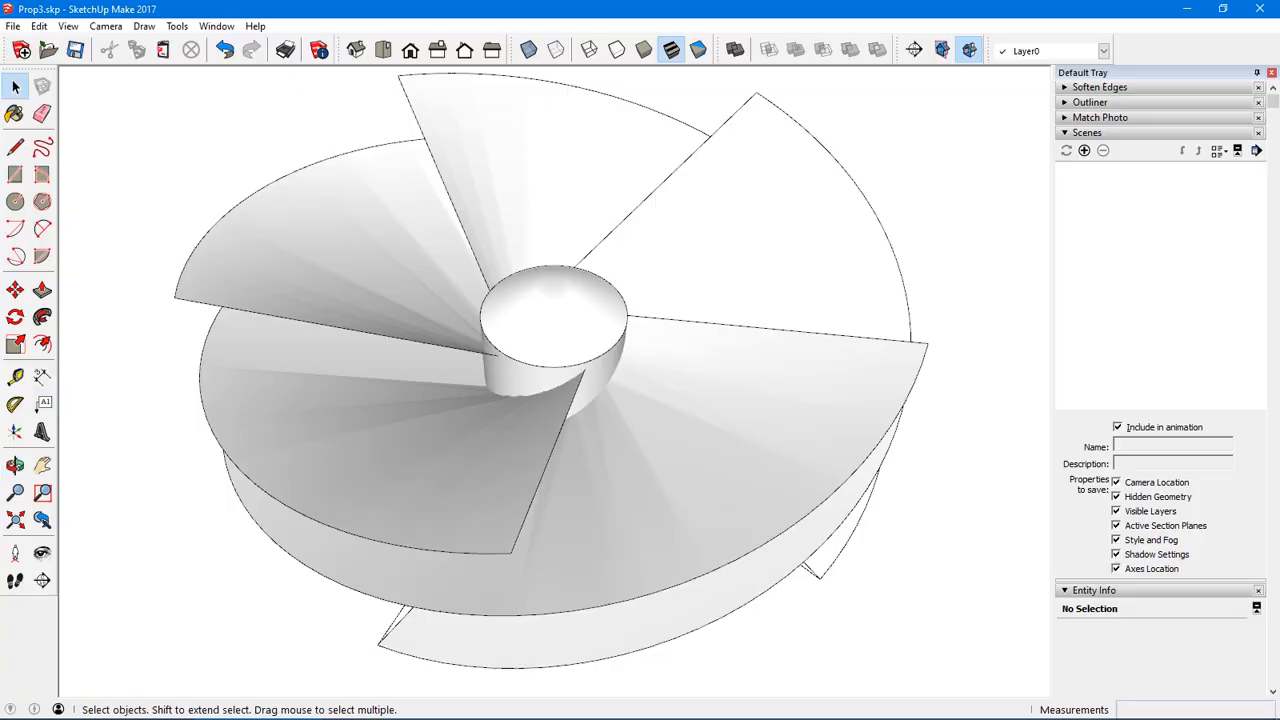
- Paint one blade pink with Color A01 and the adjacent front blade orange with Color C03
{"action": "key", "text": "b"}
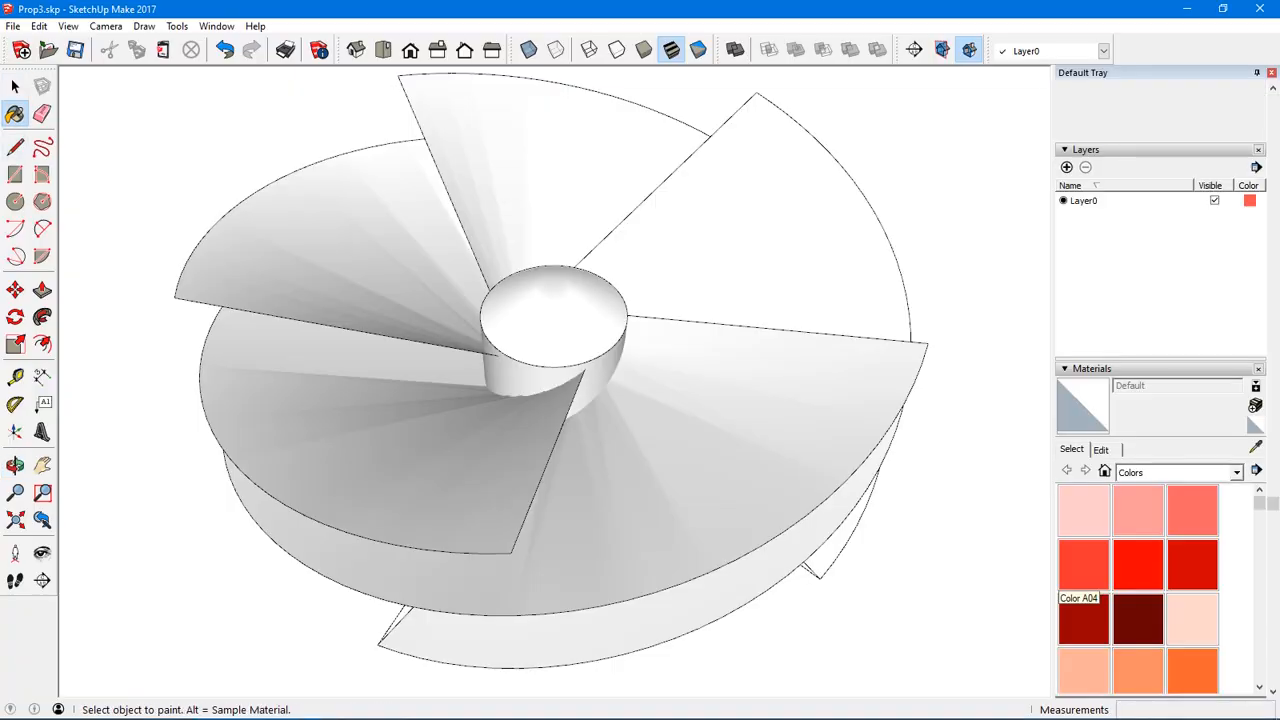
{"action": "left_click", "coordinate": [1083, 510]}
{"action": "left_click", "coordinate": [770, 230]}
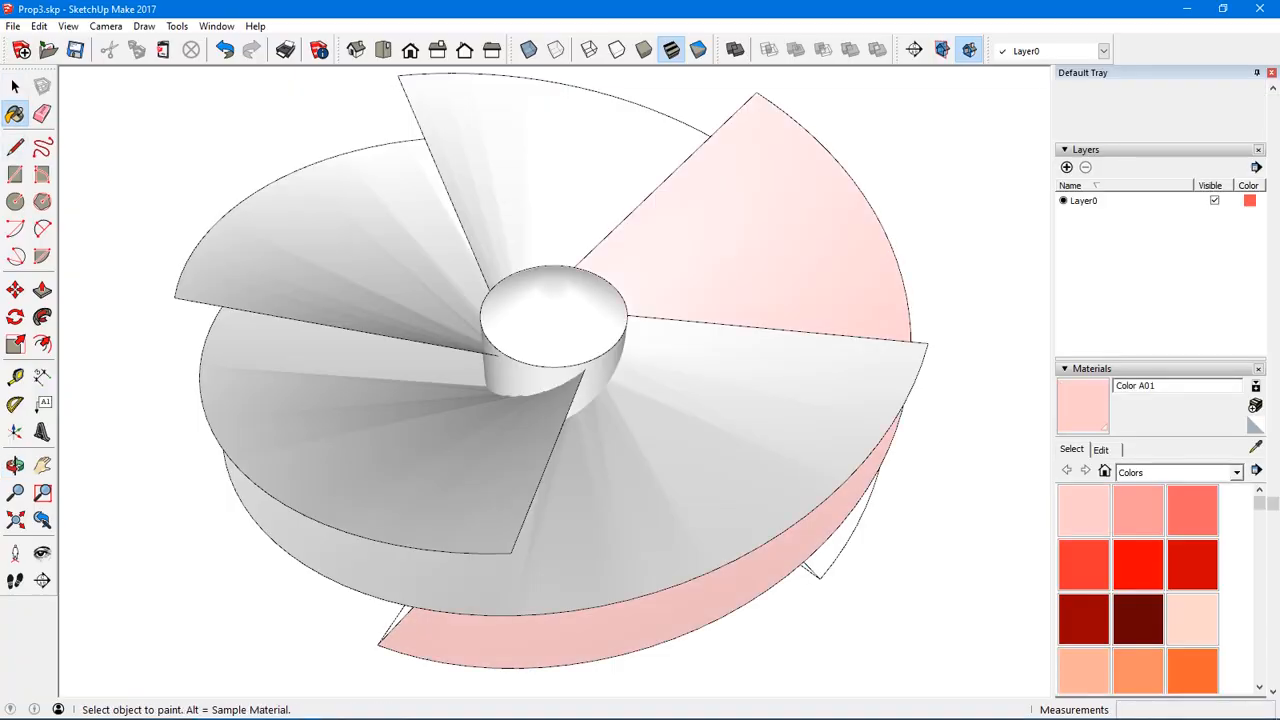
{"action": "scroll", "coordinate": [1138, 590], "scroll_direction": "down", "scroll_amount": 2}
{"action": "scroll", "coordinate": [1138, 590], "scroll_direction": "down", "scroll_amount": 2}
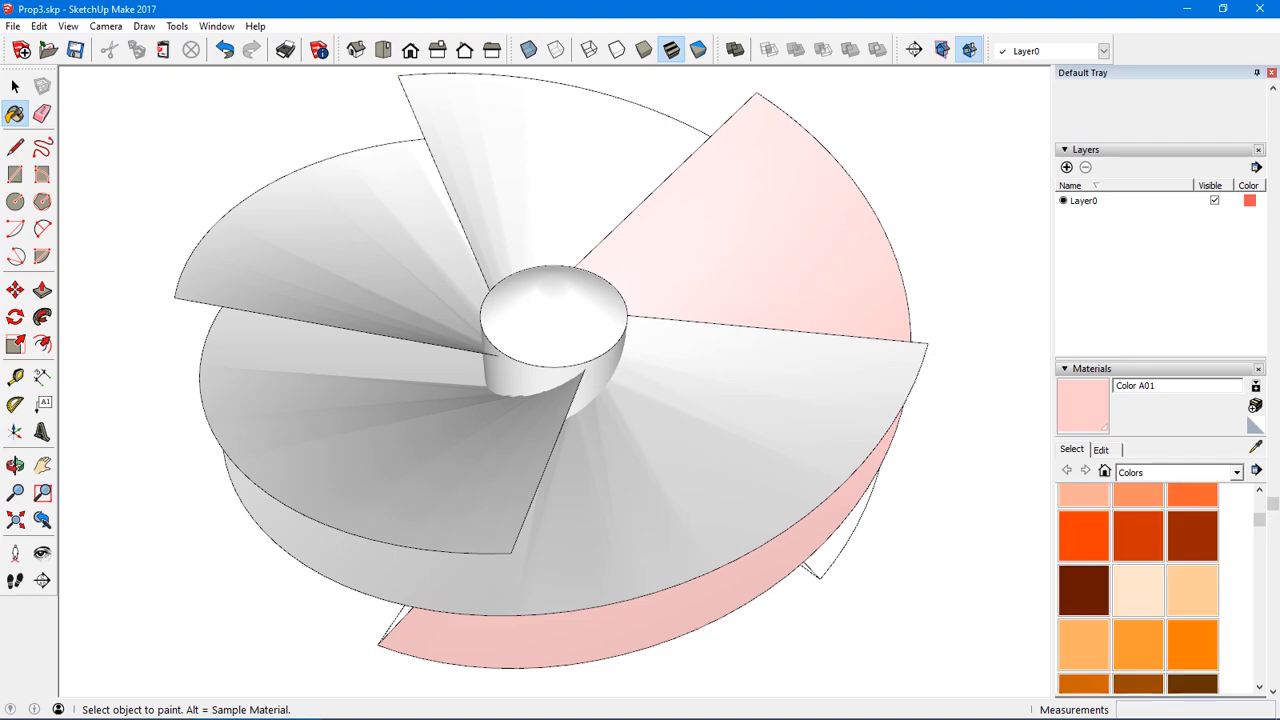
{"action": "left_click", "coordinate": [1083, 645]}
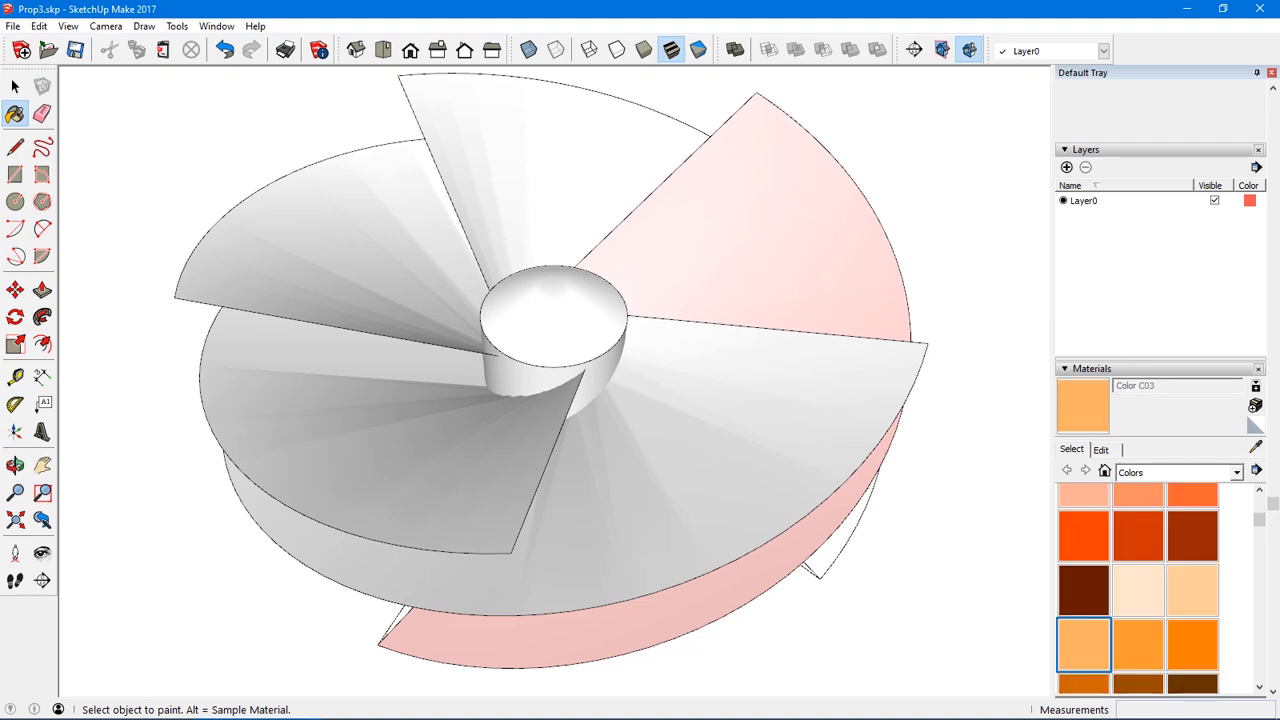
{"action": "left_click", "coordinate": [720, 440]}
- Paint the blade next to the orange one with yellow Color E02, and the blade beside the pink one with green Color F03
{"action": "scroll", "coordinate": [1083, 612], "scroll_direction": "down", "scroll_amount": 3}
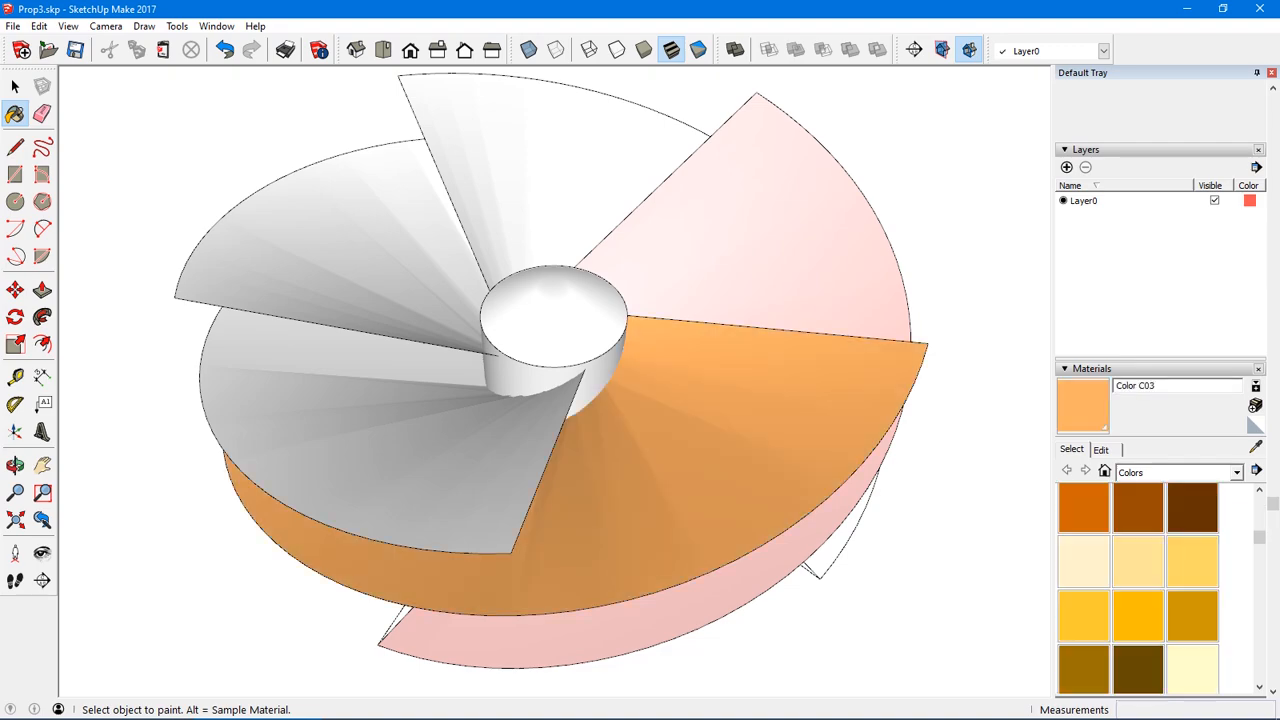
{"action": "scroll", "coordinate": [1083, 615], "scroll_direction": "down", "scroll_amount": 2}
{"action": "left_click", "coordinate": [1083, 628]}
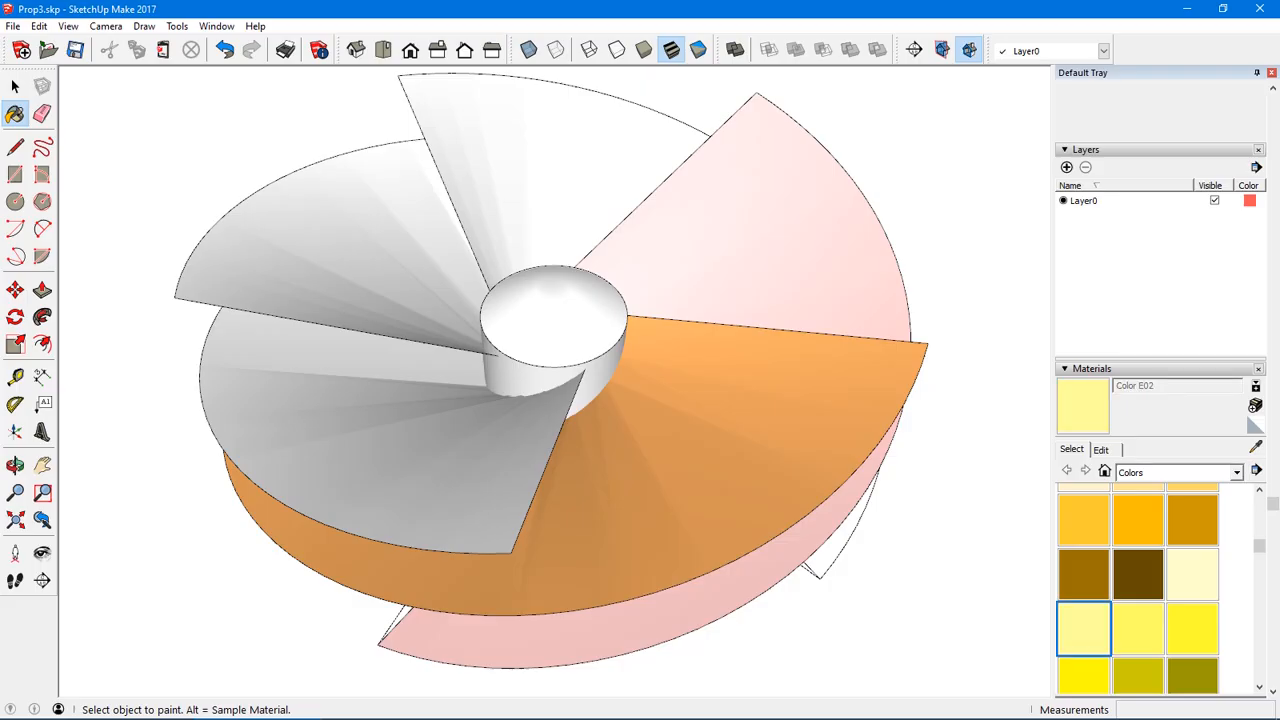
{"action": "left_click", "coordinate": [400, 460]}
{"action": "mouse_move", "coordinate": [400, 460]}
{"action": "middle_mouse_down"}
{"action": "mouse_move", "coordinate": [560, 380]}
{"action": "mouse_move", "coordinate": [650, 390]}
{"action": "middle_mouse_up"}
{"action": "scroll", "coordinate": [1083, 600], "scroll_direction": "down", "scroll_amount": 2}
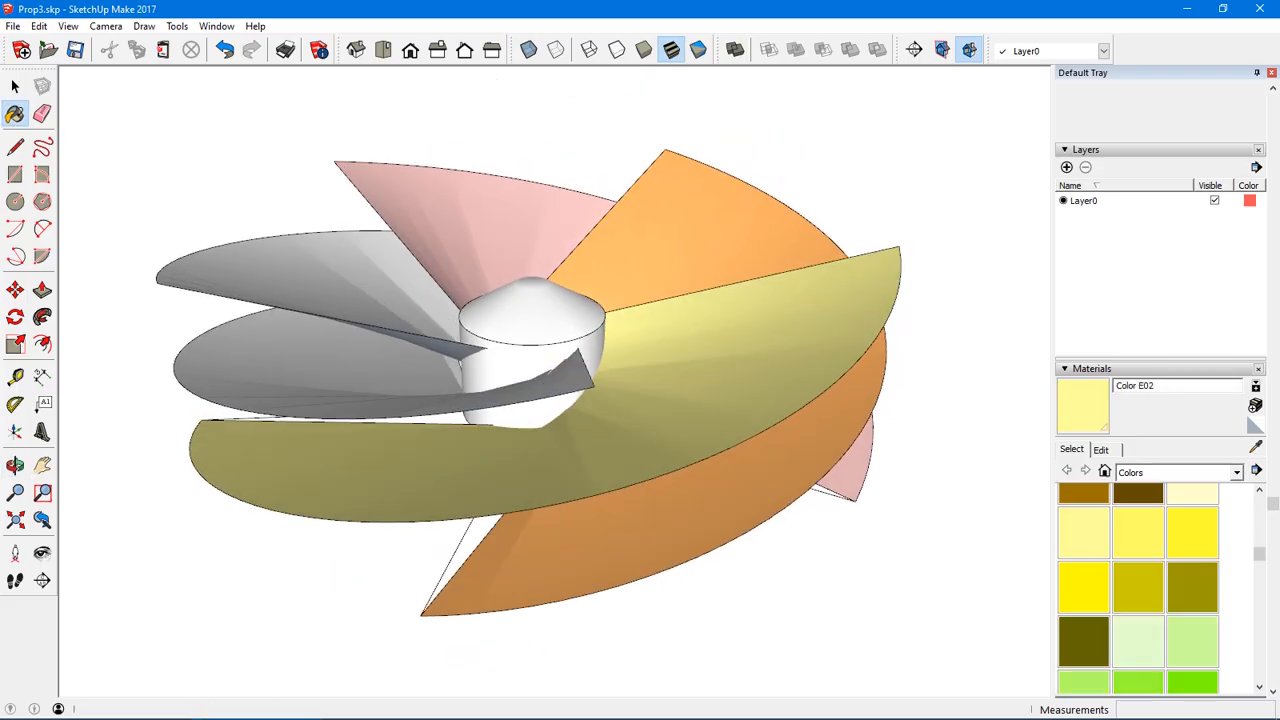
{"action": "left_click", "coordinate": [1083, 600]}
{"action": "left_click", "coordinate": [330, 280]}
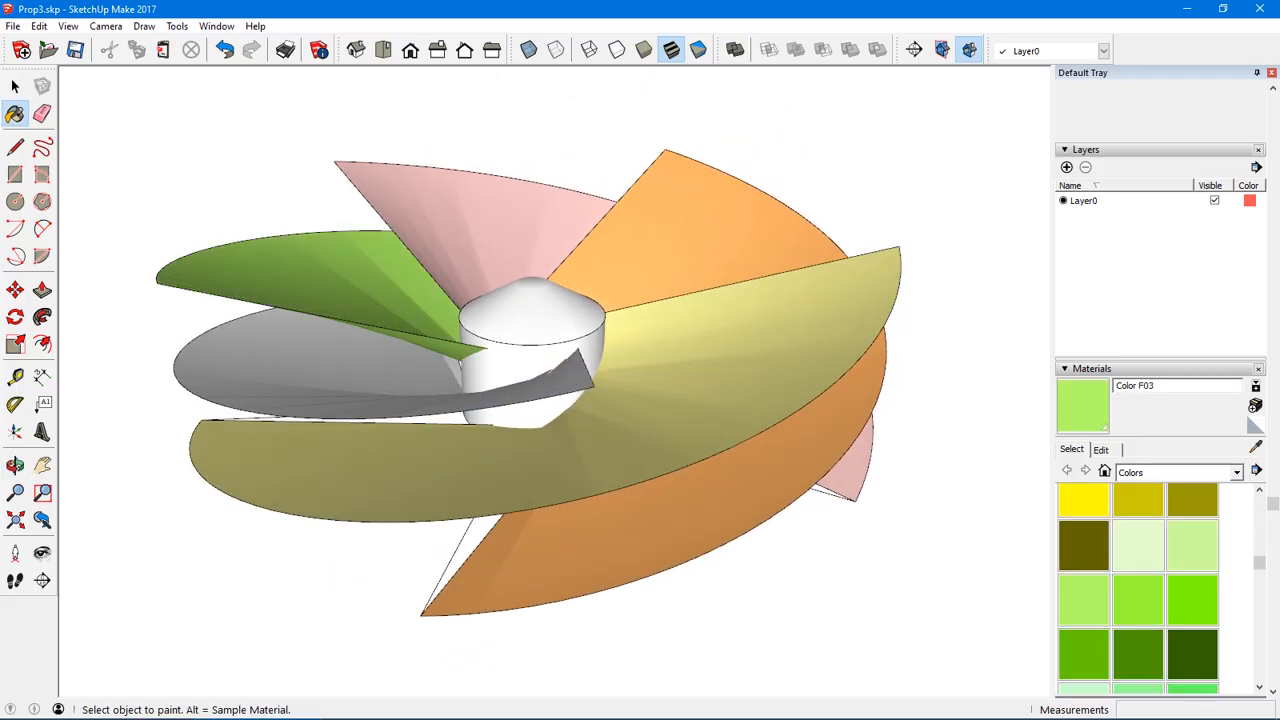
- Paint the last uncoloured blade light blue with Color H02
{"action": "scroll", "coordinate": [1083, 566], "scroll_direction": "down", "scroll_amount": 2}
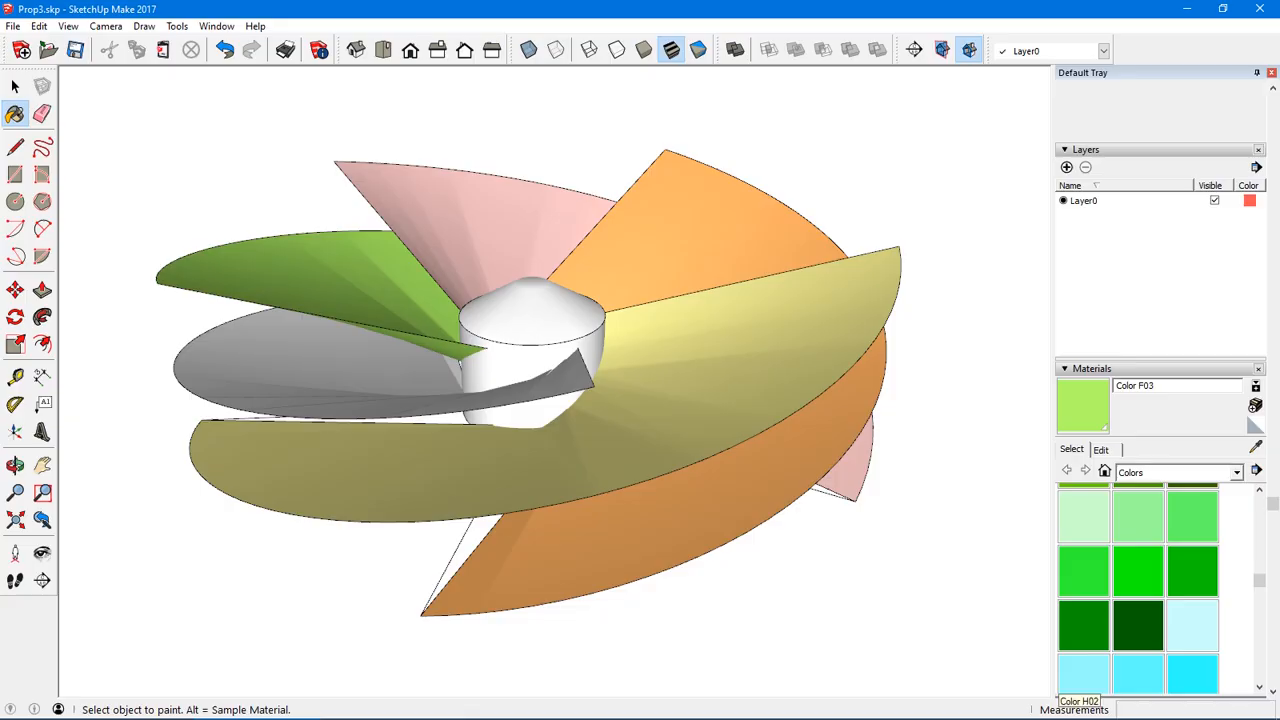
{"action": "left_click", "coordinate": [1083, 672]}
{"action": "left_click", "coordinate": [330, 365]}
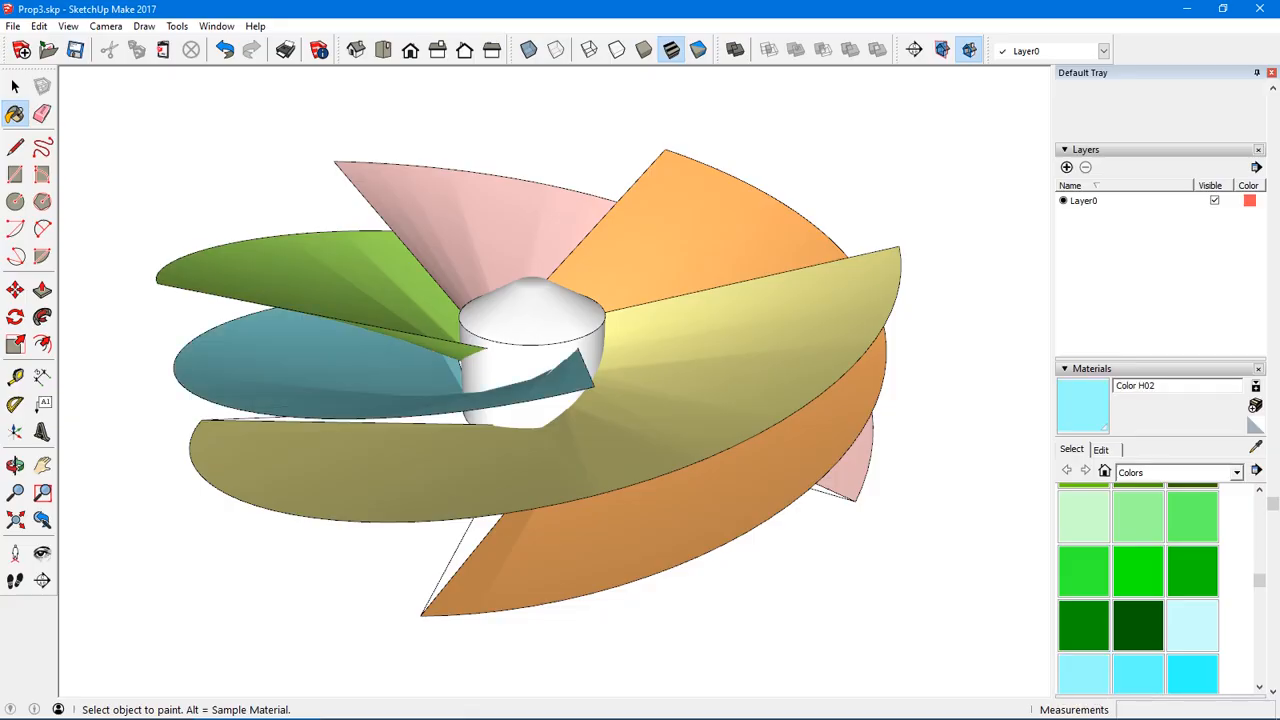
- Paint the hub's conical top, side wall and underside grey with Color M04
{"action": "mouse_move", "coordinate": [500, 420]}
{"action": "middle_mouse_down"}
{"action": "mouse_move", "coordinate": [490, 300]}
{"action": "mouse_move", "coordinate": [460, 390]}
{"action": "mouse_move", "coordinate": [390, 460]}
{"action": "mouse_move", "coordinate": [480, 300]}
{"action": "mouse_move", "coordinate": [415, 490]}
{"action": "middle_mouse_up"}
{"action": "middle_click_drag", "start_coordinate": [460, 450], "coordinate": [520, 400]}
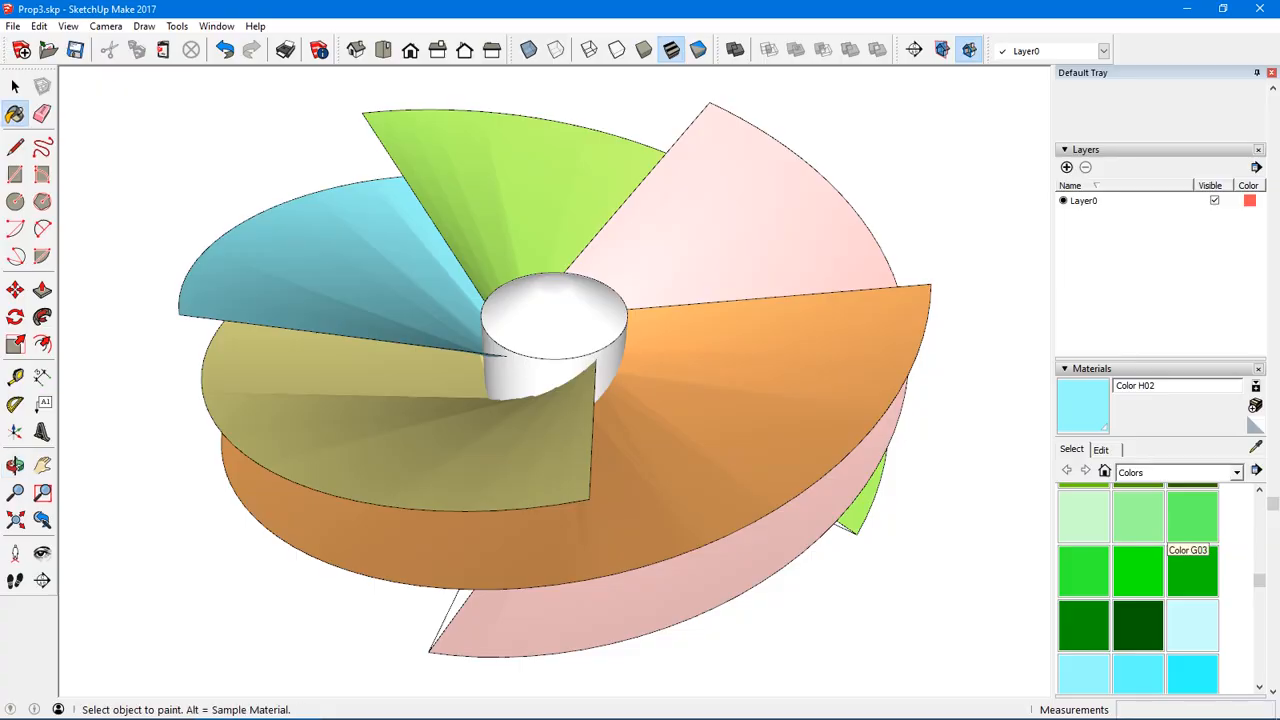
{"action": "scroll", "coordinate": [1138, 588], "scroll_direction": "down", "scroll_amount": 6}
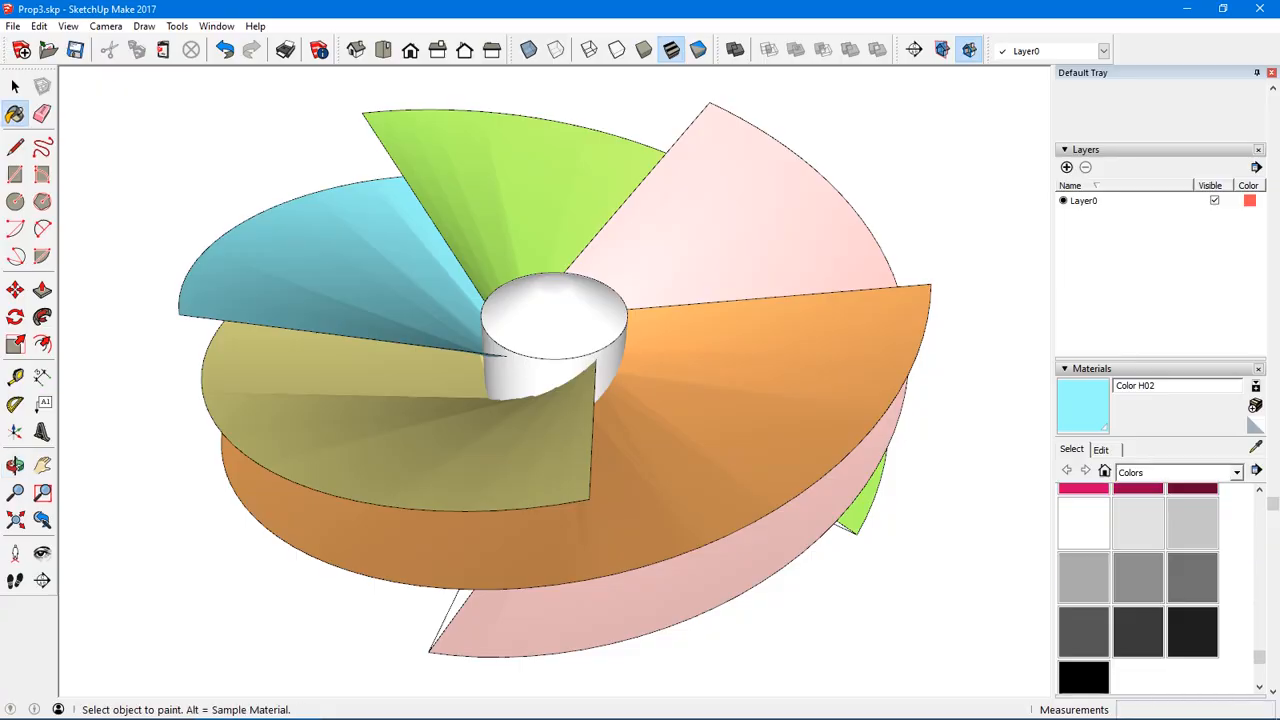
{"action": "left_click", "coordinate": [1138, 590]}
{"action": "left_click", "coordinate": [555, 315]}
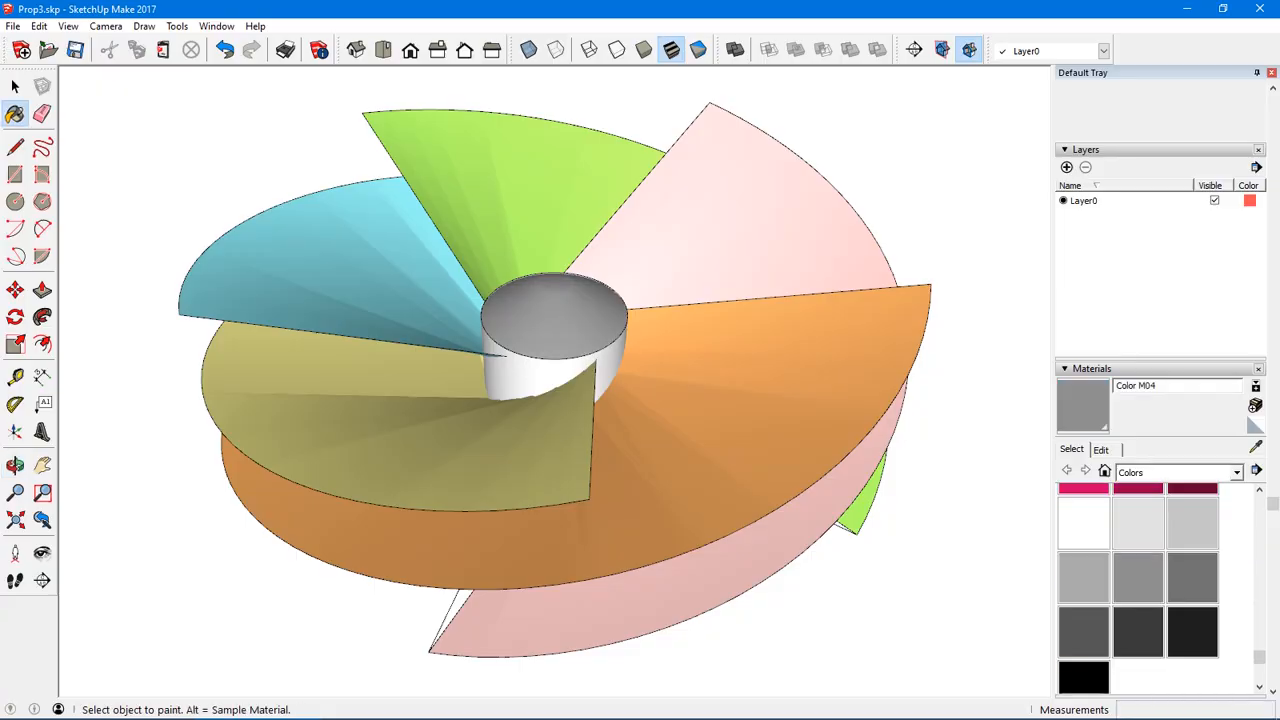
{"action": "left_click", "coordinate": [530, 375]}
{"action": "middle_click_drag", "start_coordinate": [530, 375], "coordinate": [535, 165]}
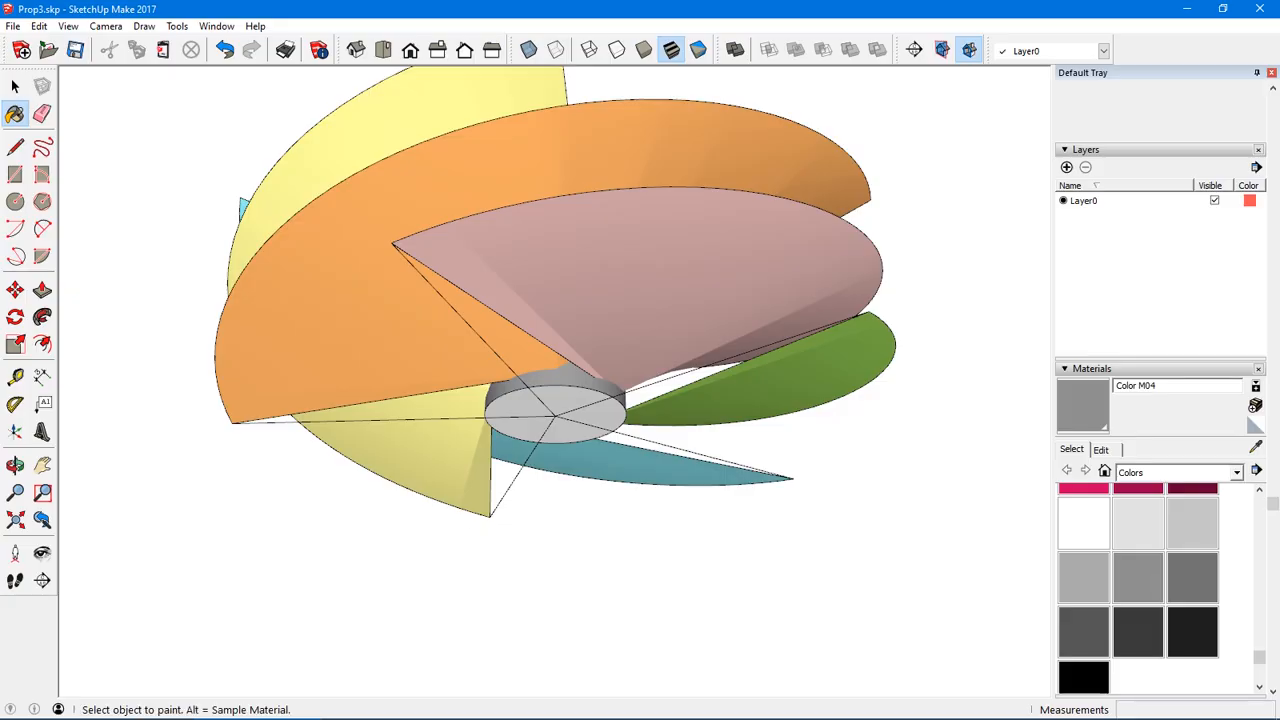
{"action": "left_click", "coordinate": [555, 415]}
- Examine the finished coloured propeller and its grey hub from several angles and distances
{"action": "middle_click_drag", "start_coordinate": [555, 415], "coordinate": [555, 620]}
{"action": "scroll", "coordinate": [330, 262], "scroll_direction": "down", "scroll_amount": 3}
{"action": "middle_click_drag", "start_coordinate": [330, 262], "coordinate": [320, 300]}
{"action": "middle_click_drag", "start_coordinate": [680, 400], "coordinate": [630, 402]}
{"action": "middle_click_drag", "start_coordinate": [710, 425], "coordinate": [630, 400]}
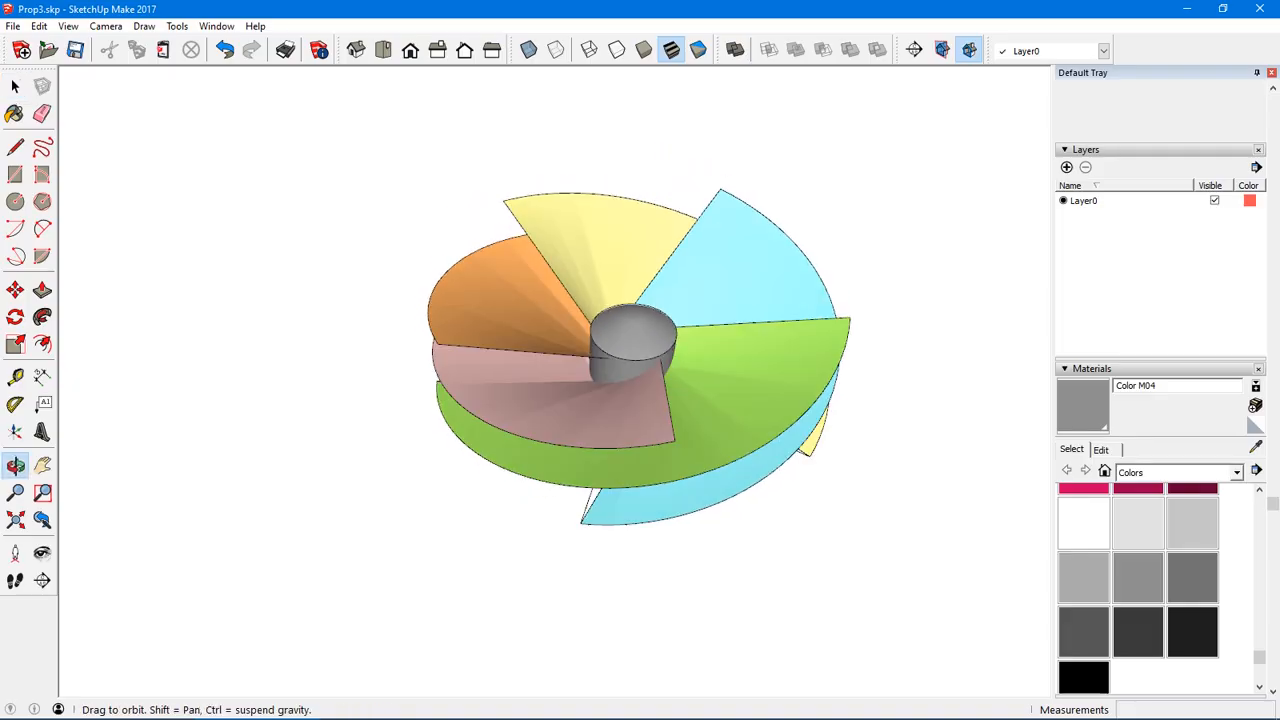
{"action": "scroll", "coordinate": [630, 400], "scroll_direction": "up", "scroll_amount": 1}
{"action": "scroll", "coordinate": [637, 380], "scroll_direction": "up", "scroll_amount": 2}
{"action": "scroll", "coordinate": [744, 416], "scroll_direction": "down", "scroll_amount": 3}
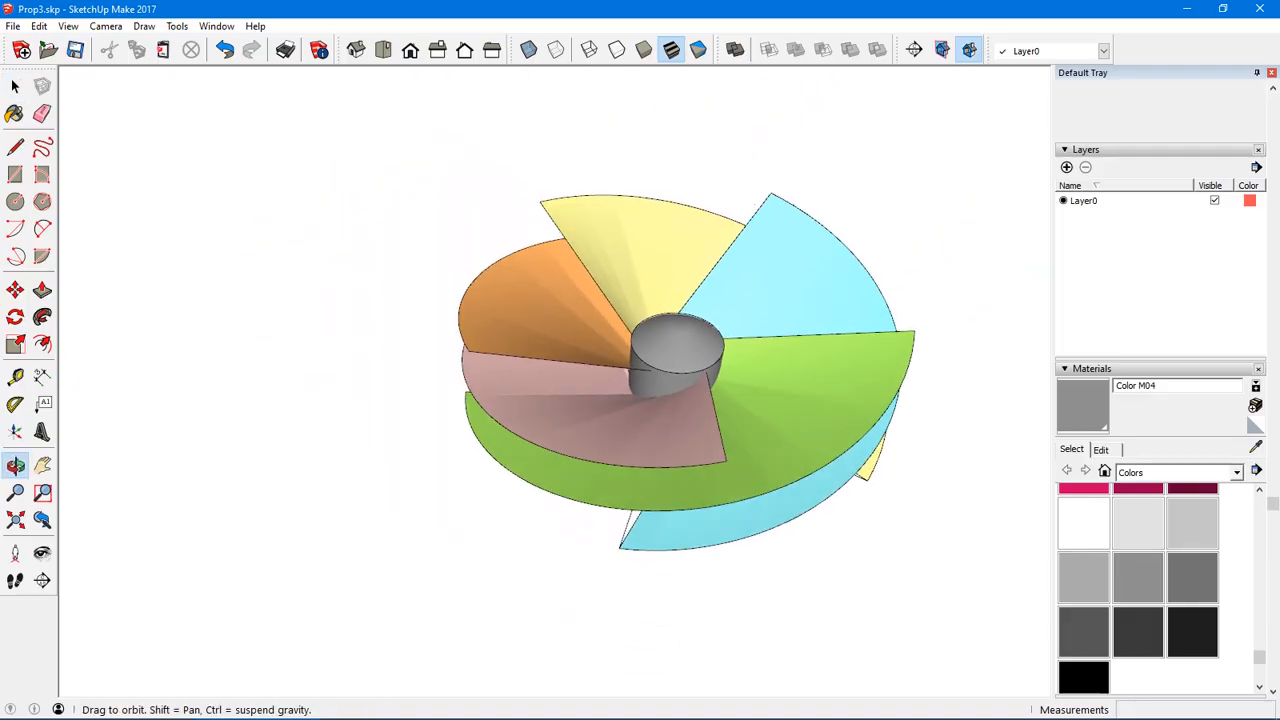